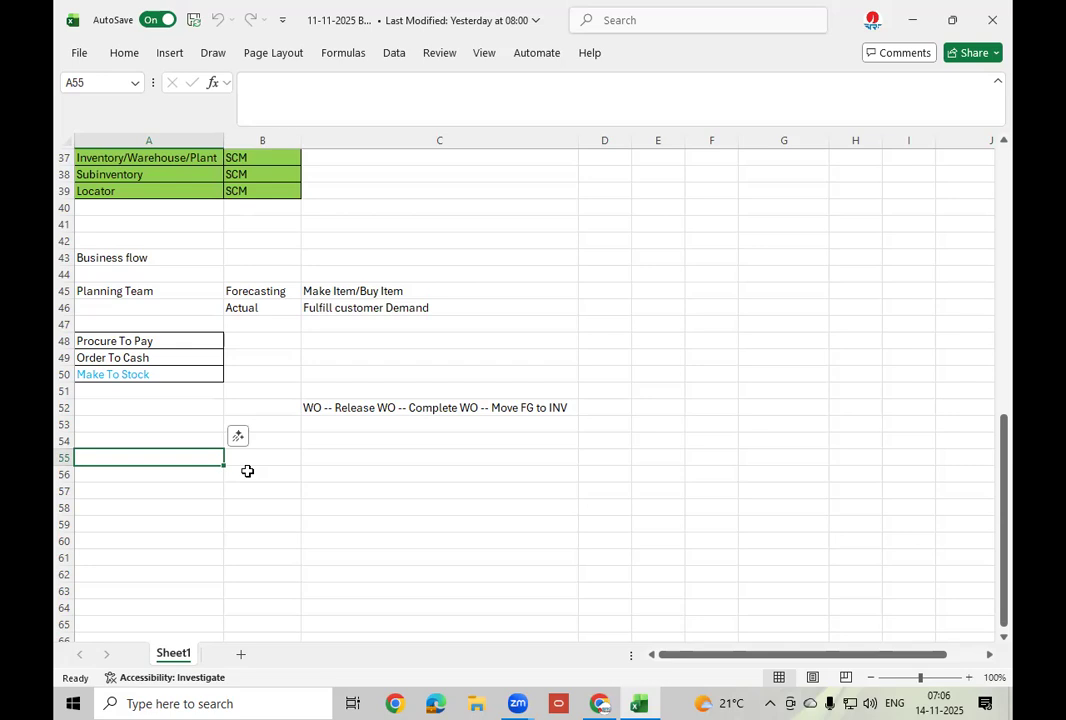
# Enter the notes SLA in A55 and TAD in A56.
pyautogui.write('SLA')
pyautogui.press('Return')
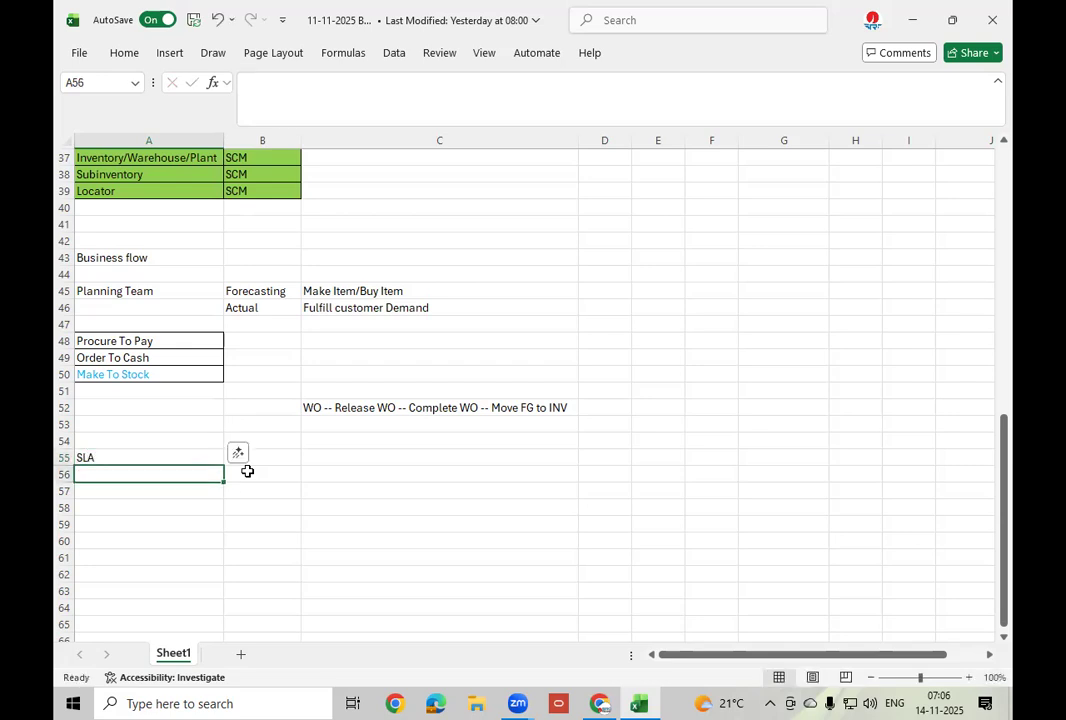
pyautogui.write('TAD')
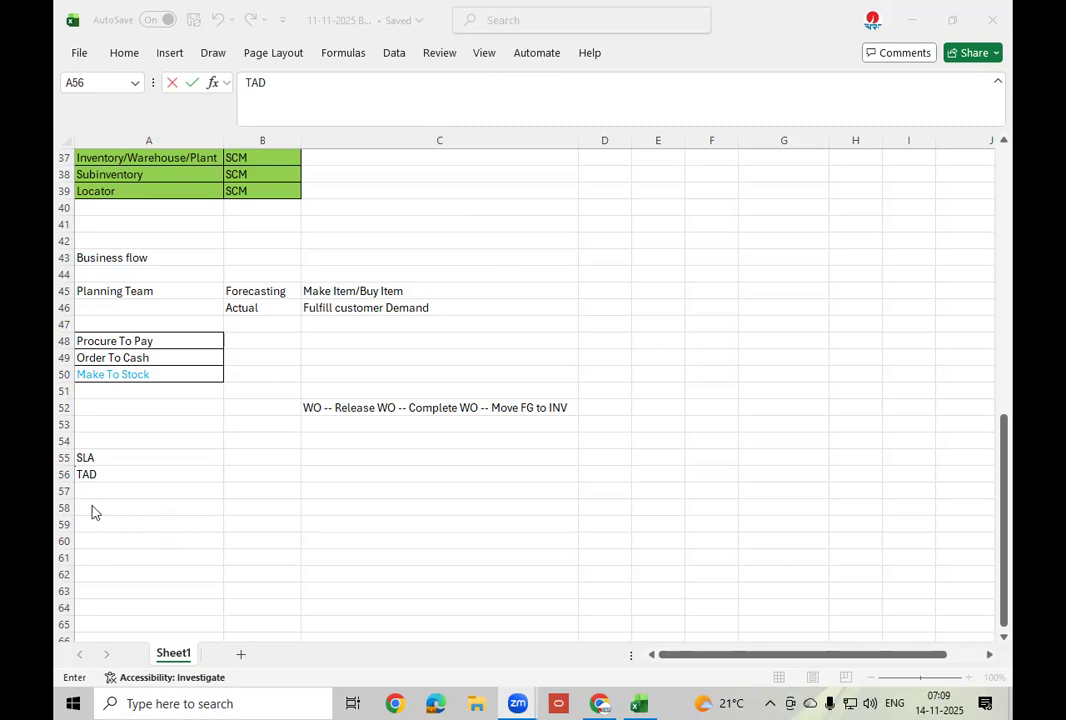
pyautogui.hotkey('ctrl', 'Return')
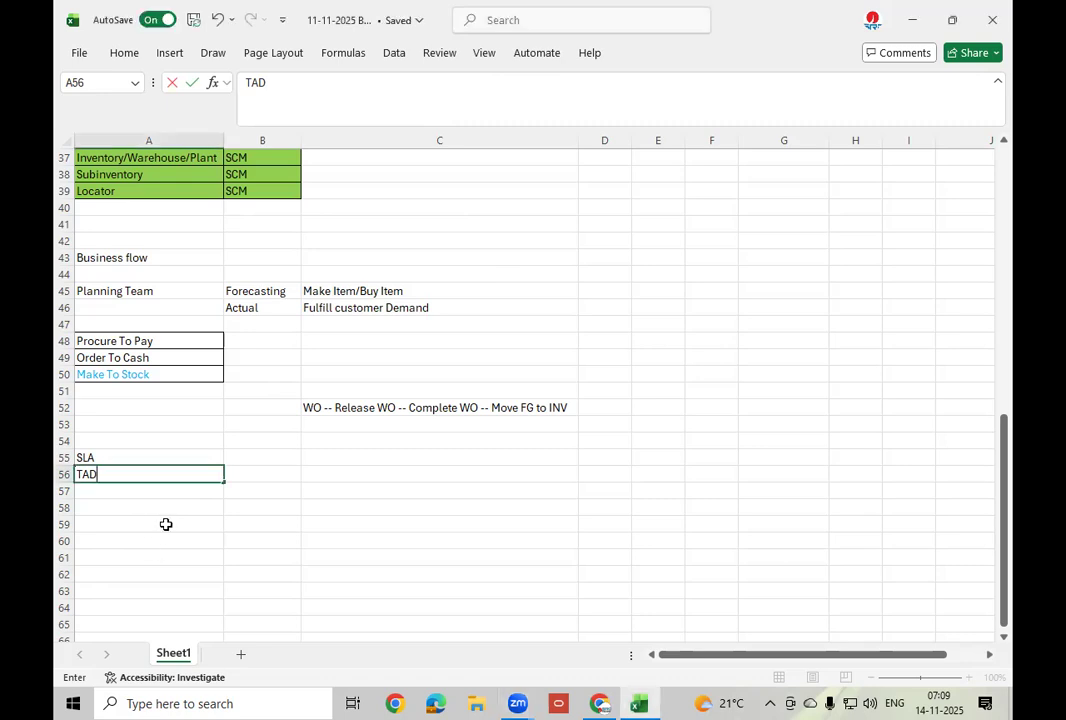
# List FIN Accounting, Receipt Accounting and Cost Accoutnig in cells A59 to A61.
pyautogui.click(165, 524)
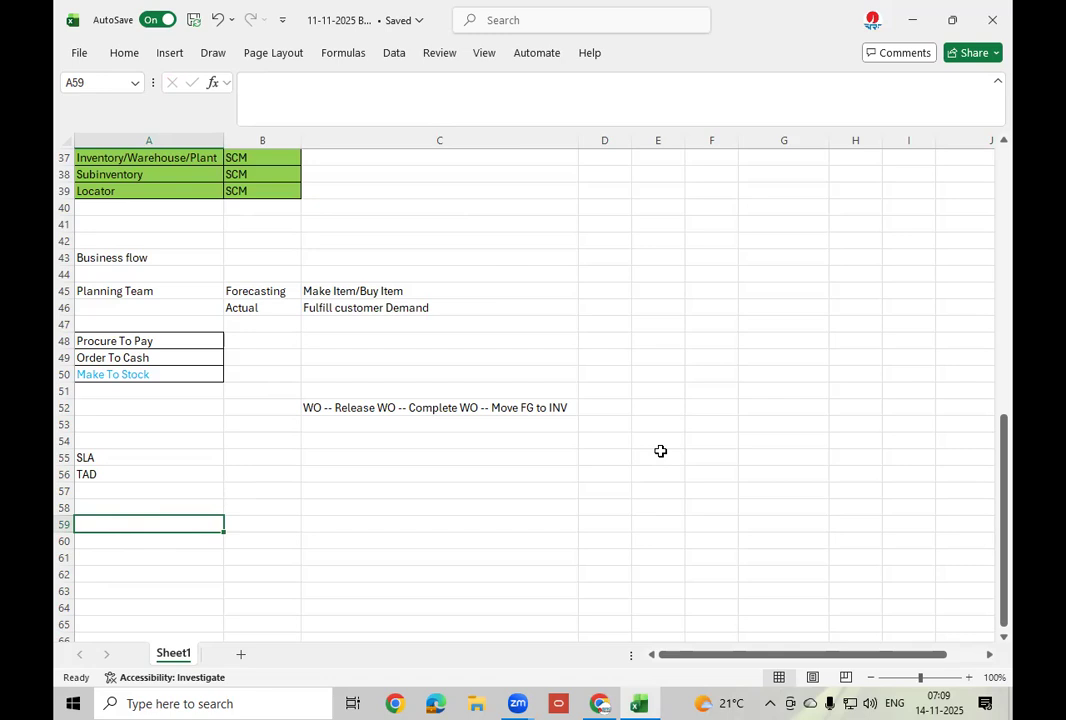
pyautogui.write('FIN Accounting')
pyautogui.press('Return')
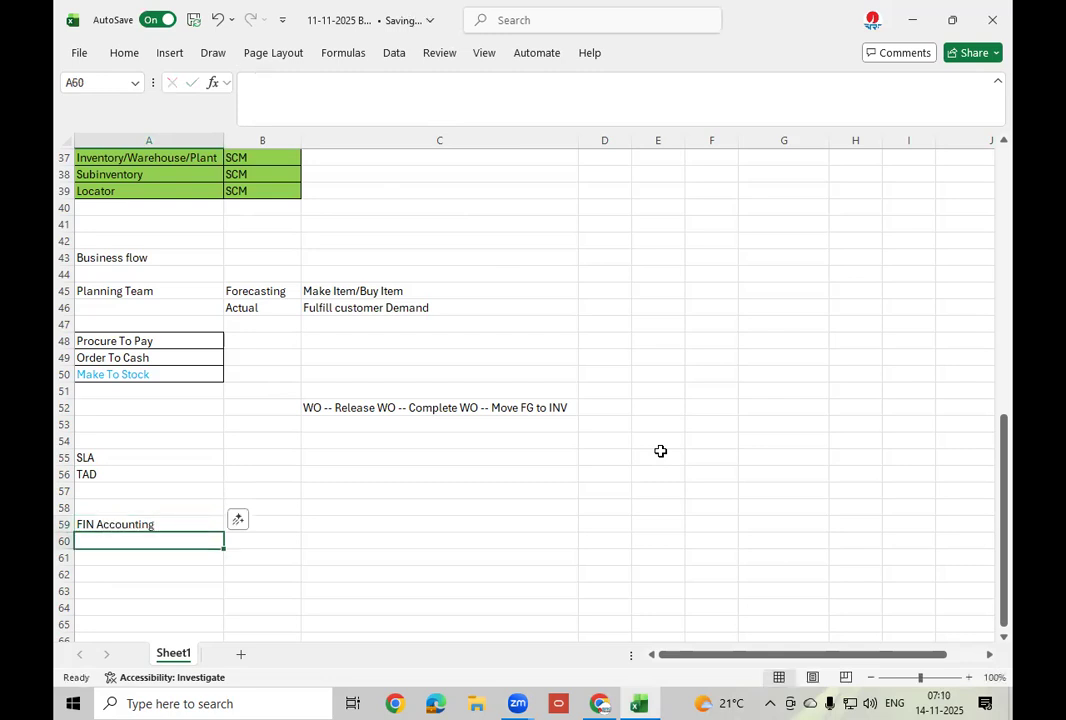
pyautogui.write('Recei')
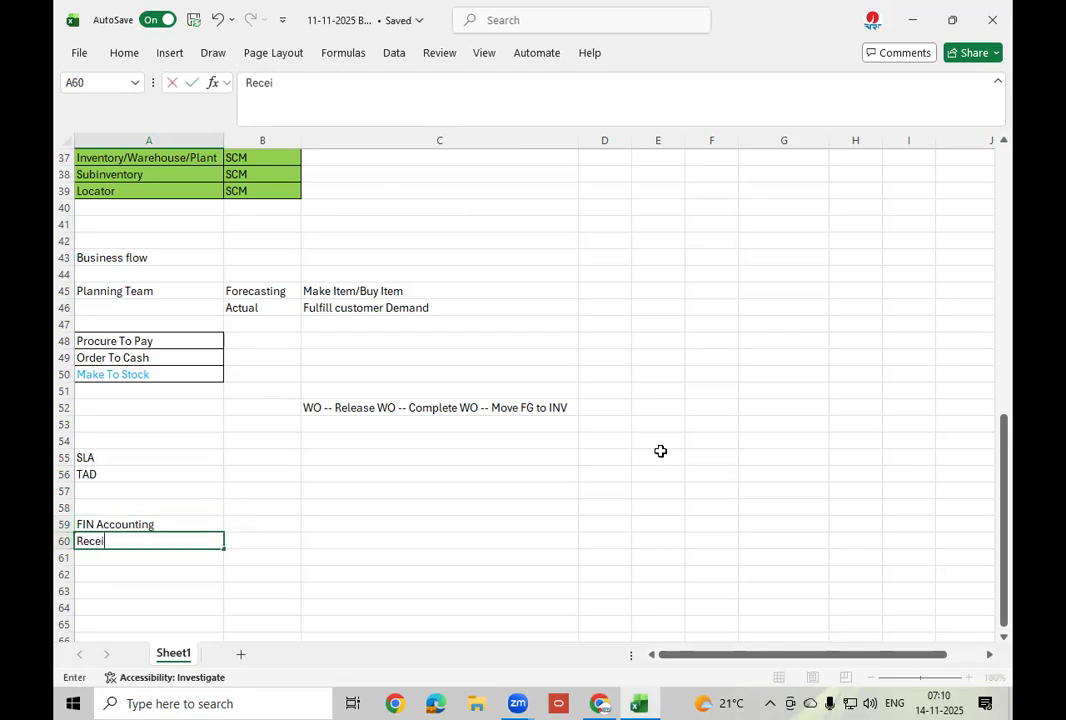
pyautogui.write('pt Accou')
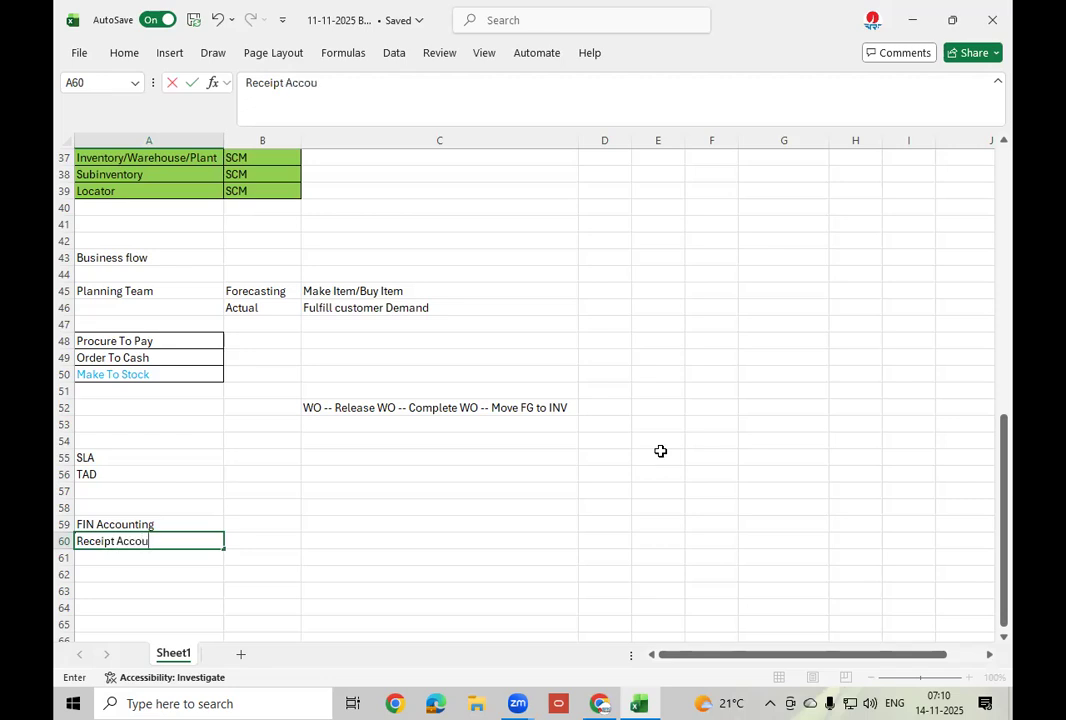
pyautogui.write('nting')
pyautogui.press('Return')
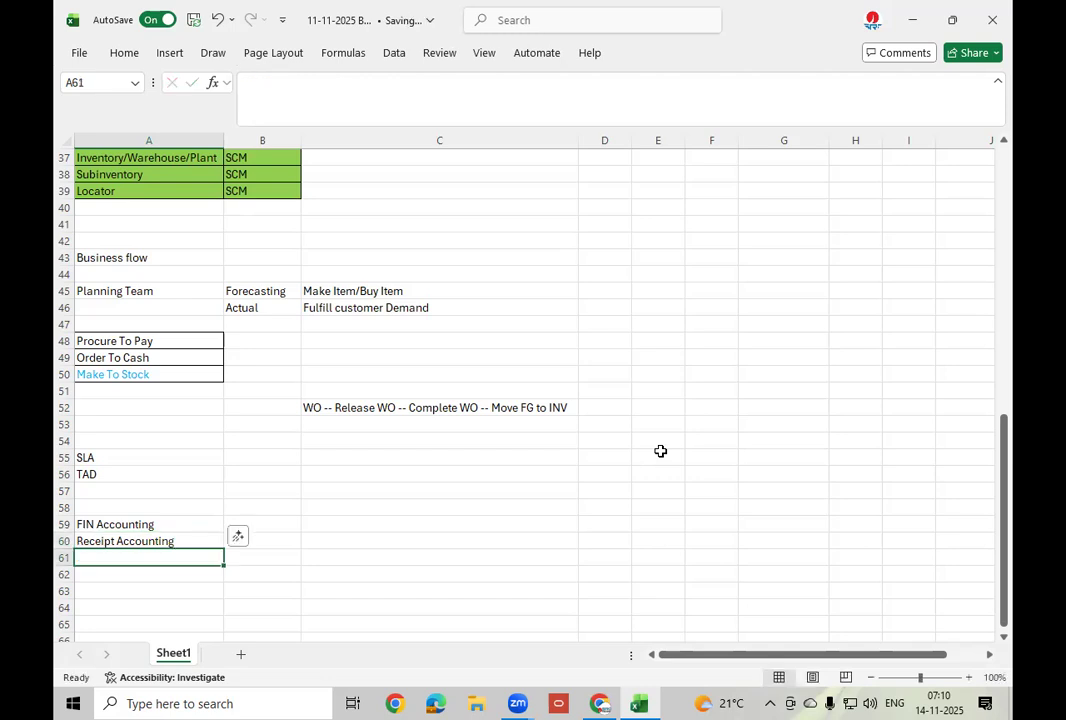
pyautogui.write('Cost A')
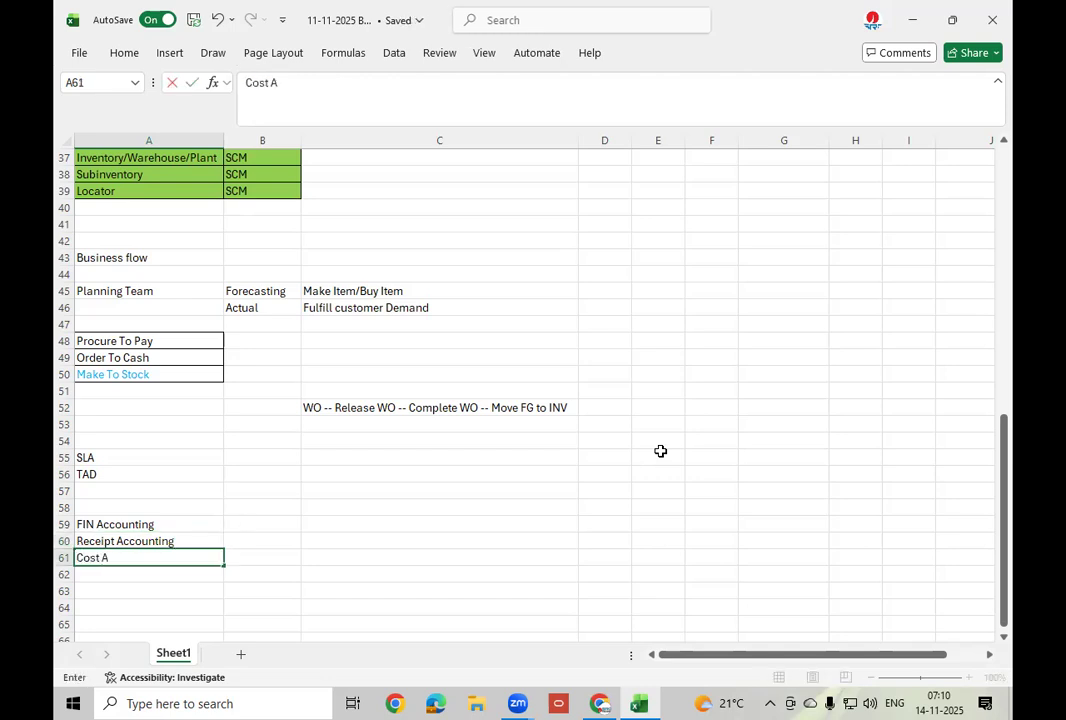
pyautogui.write('ccoutnig')
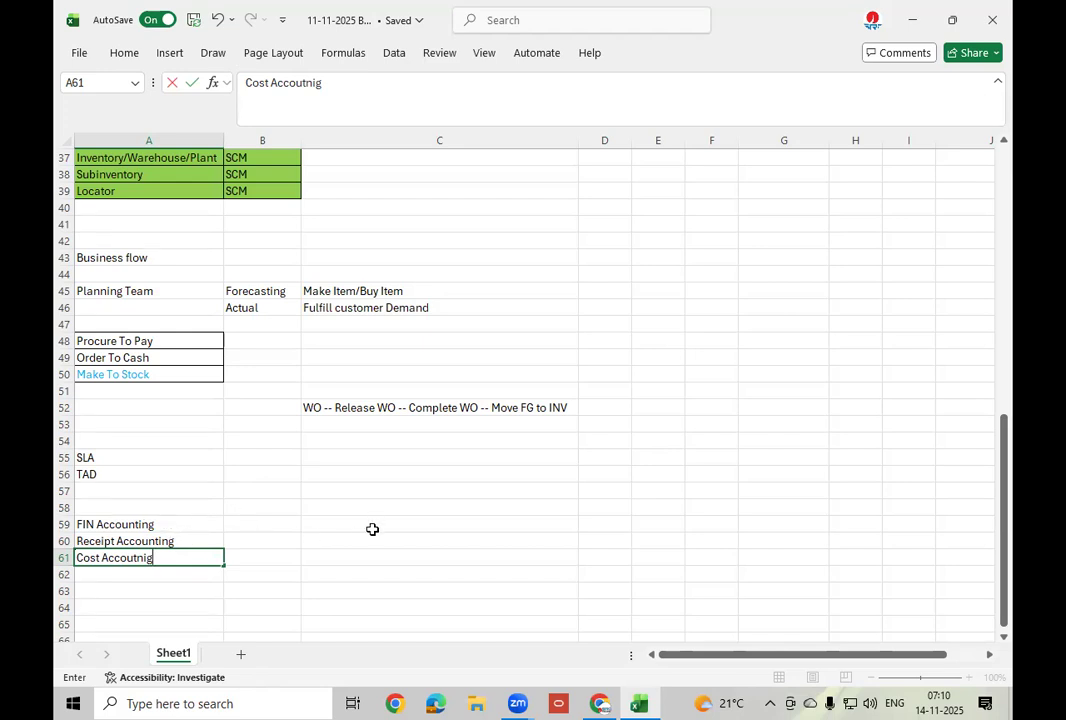
pyautogui.scroll(-2, 372, 529)
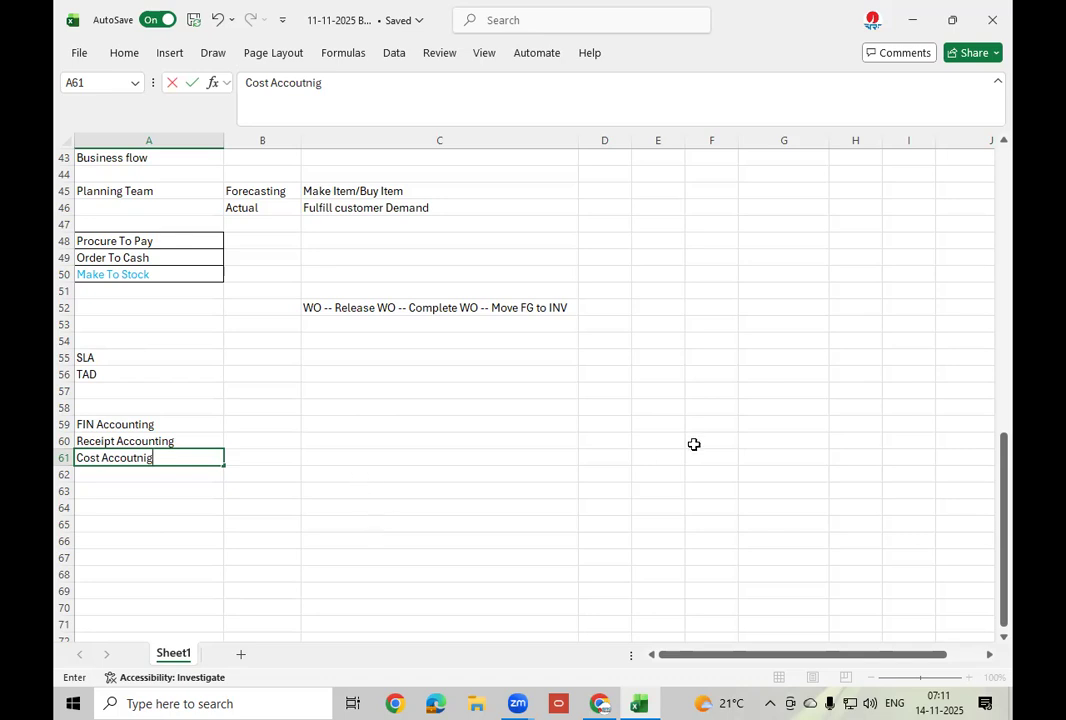
# Apply All Borders to cells D60:E60.
pyautogui.click(621, 442)
pyautogui.moveTo(621, 441); pyautogui.dragTo(663, 444)
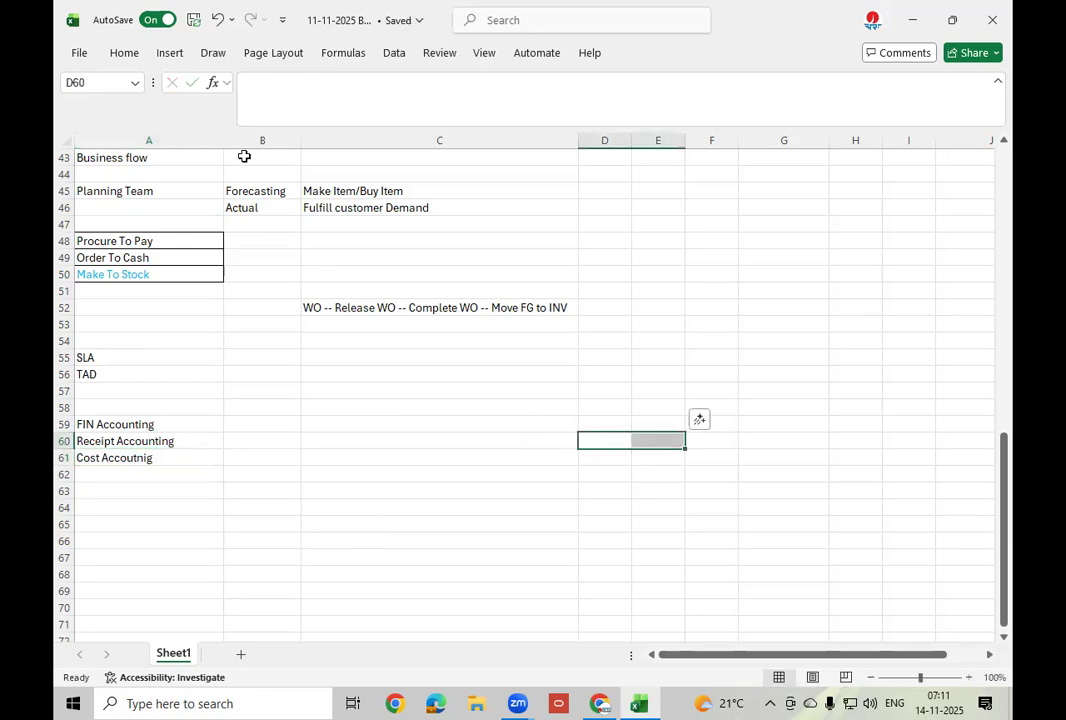
pyautogui.click(132, 58)
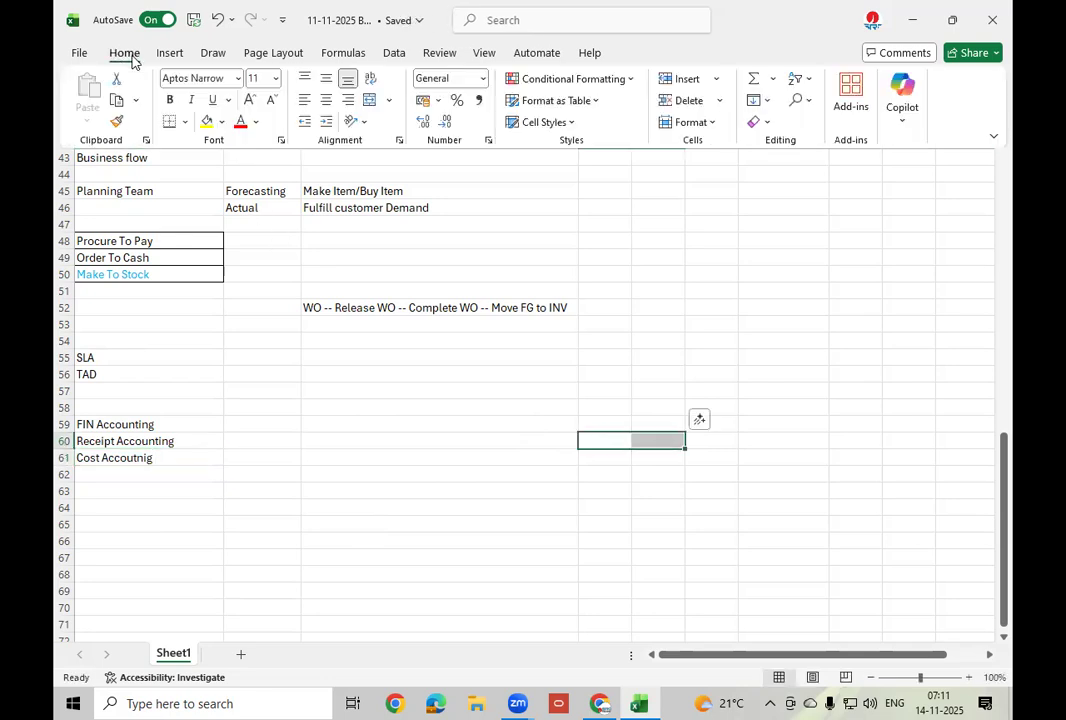
pyautogui.click(184, 124)
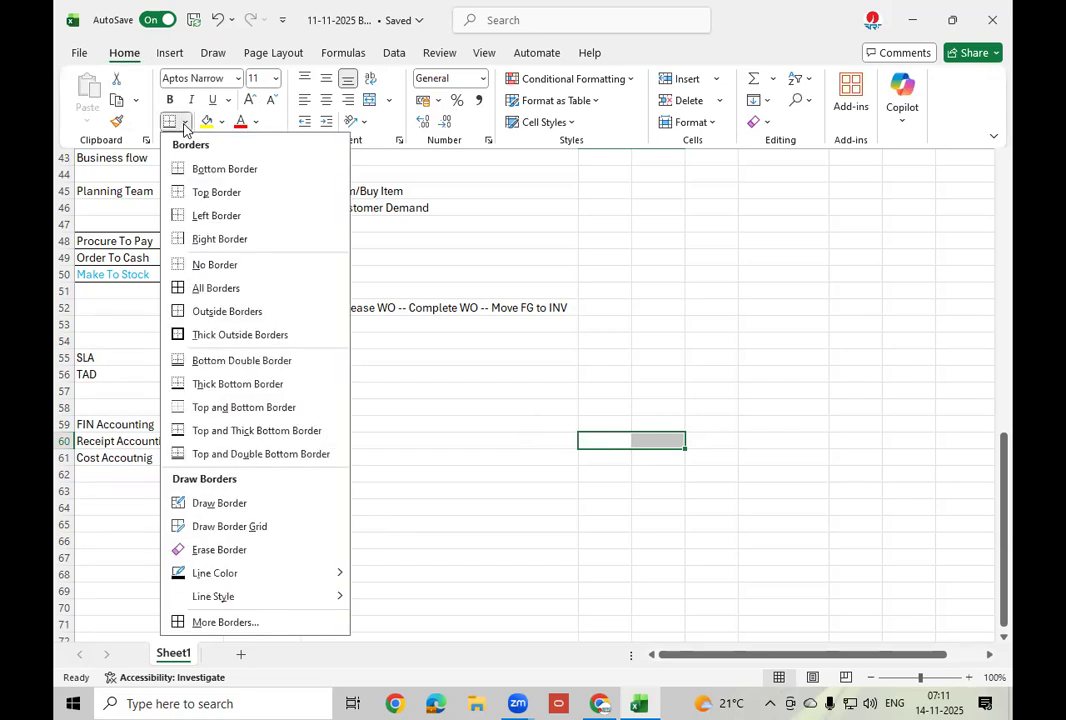
pyautogui.click(216, 288)
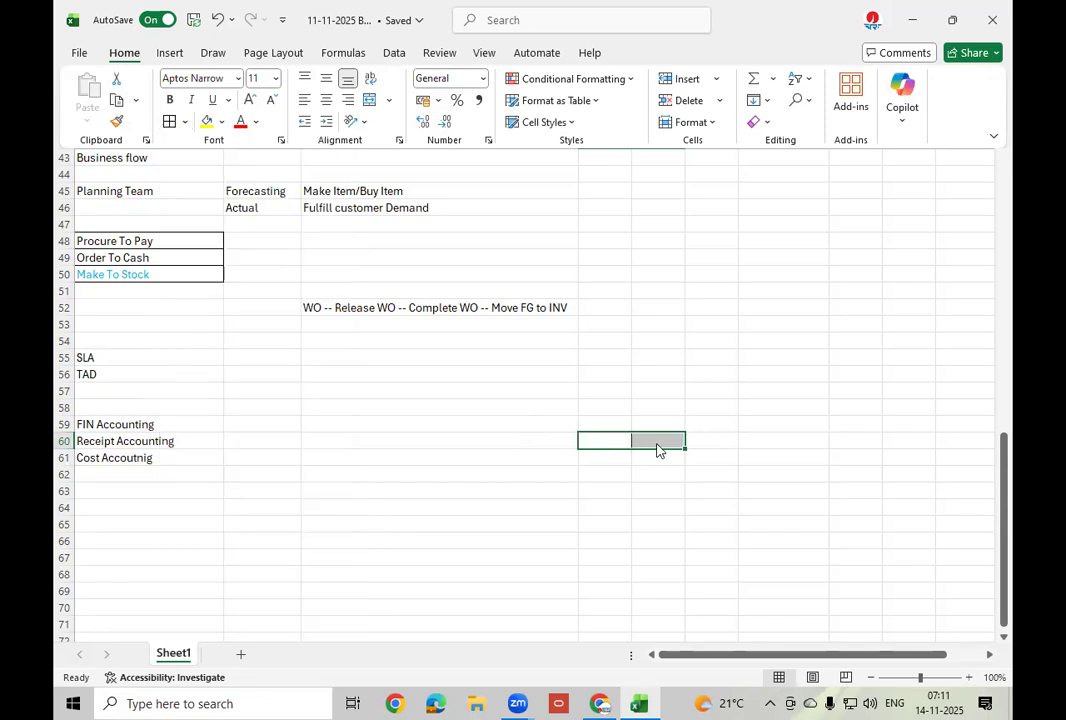
# Add a right border down cells D61:D67.
pyautogui.moveTo(620, 459); pyautogui.dragTo(625, 556)
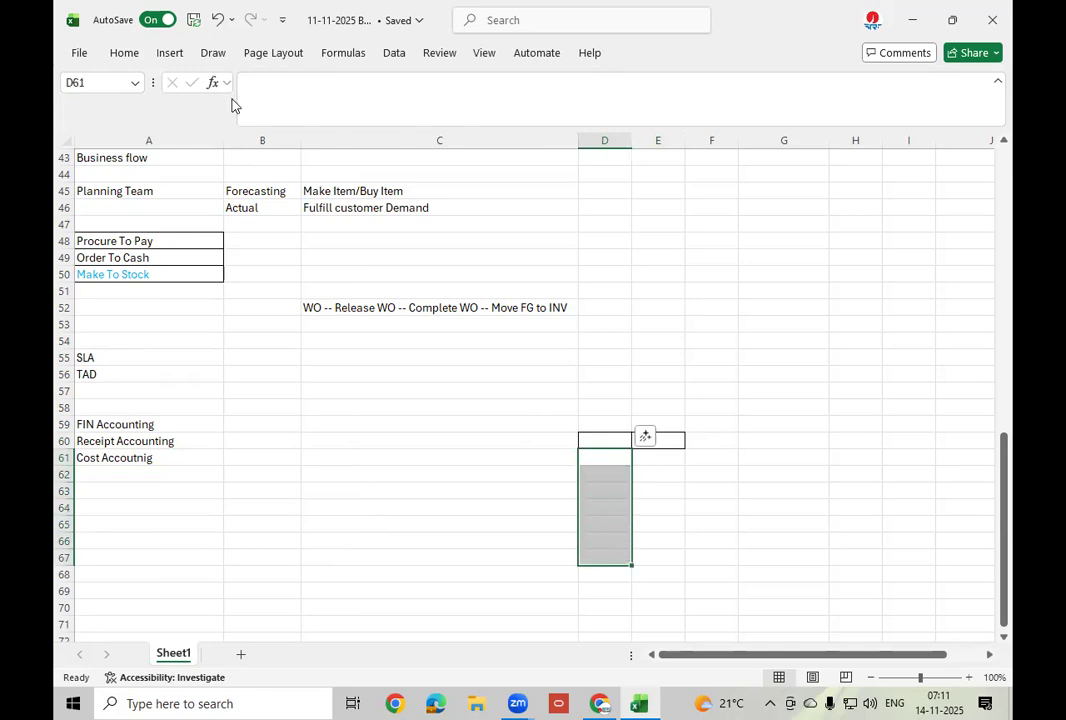
pyautogui.click(124, 55)
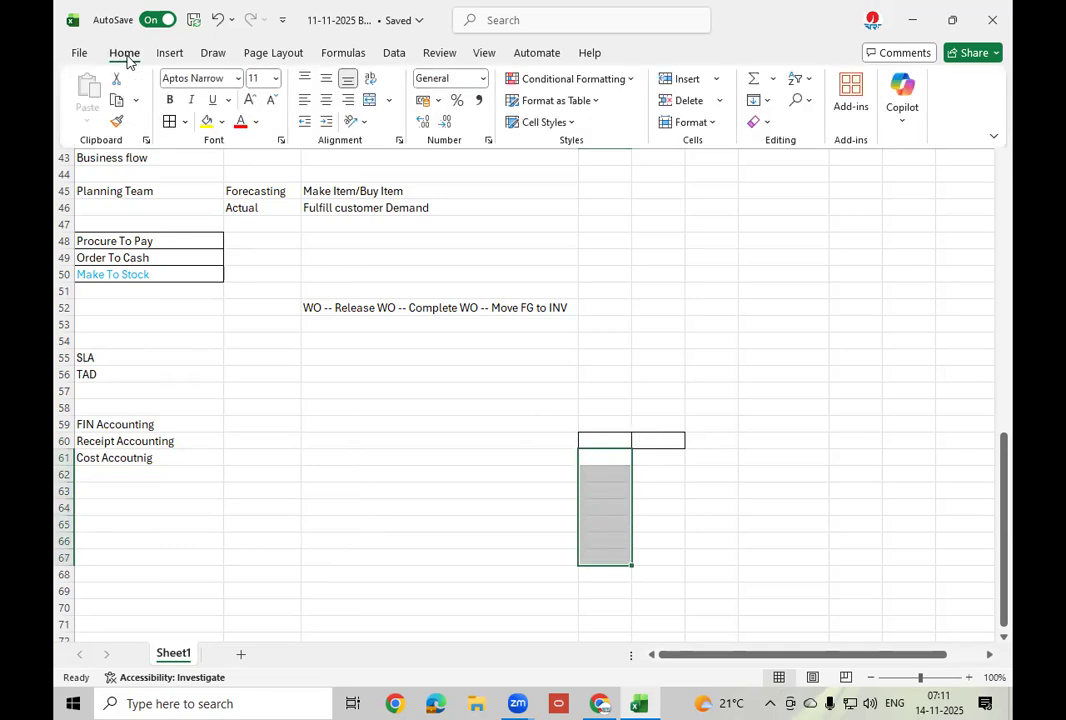
pyautogui.click(185, 122)
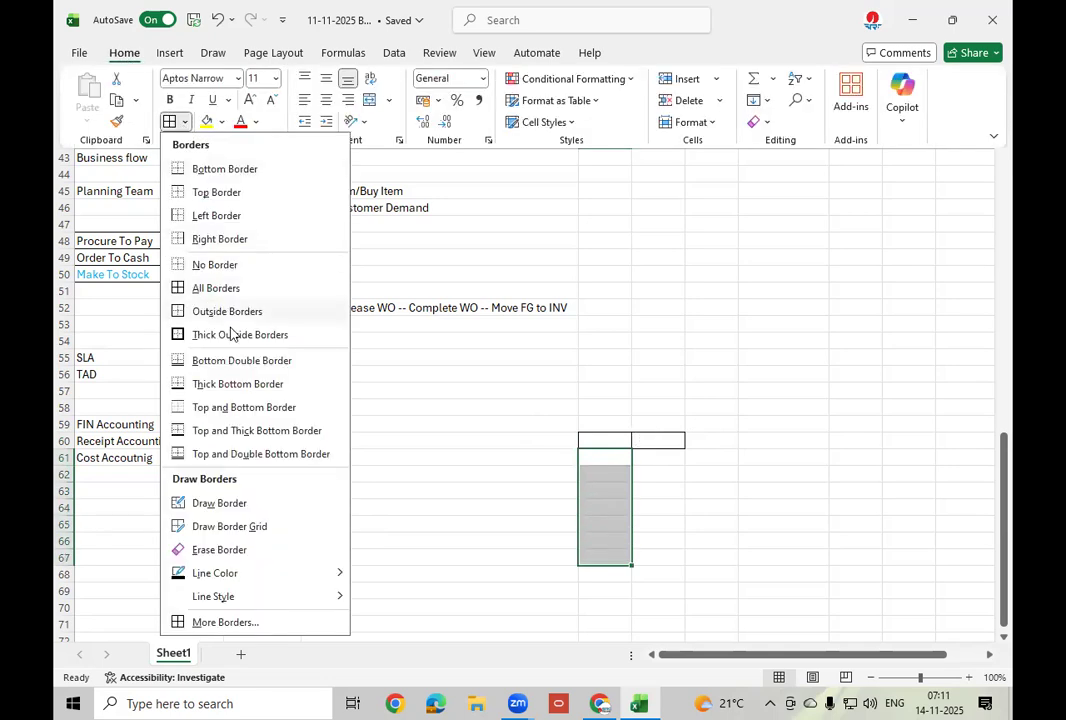
pyautogui.click(221, 244)
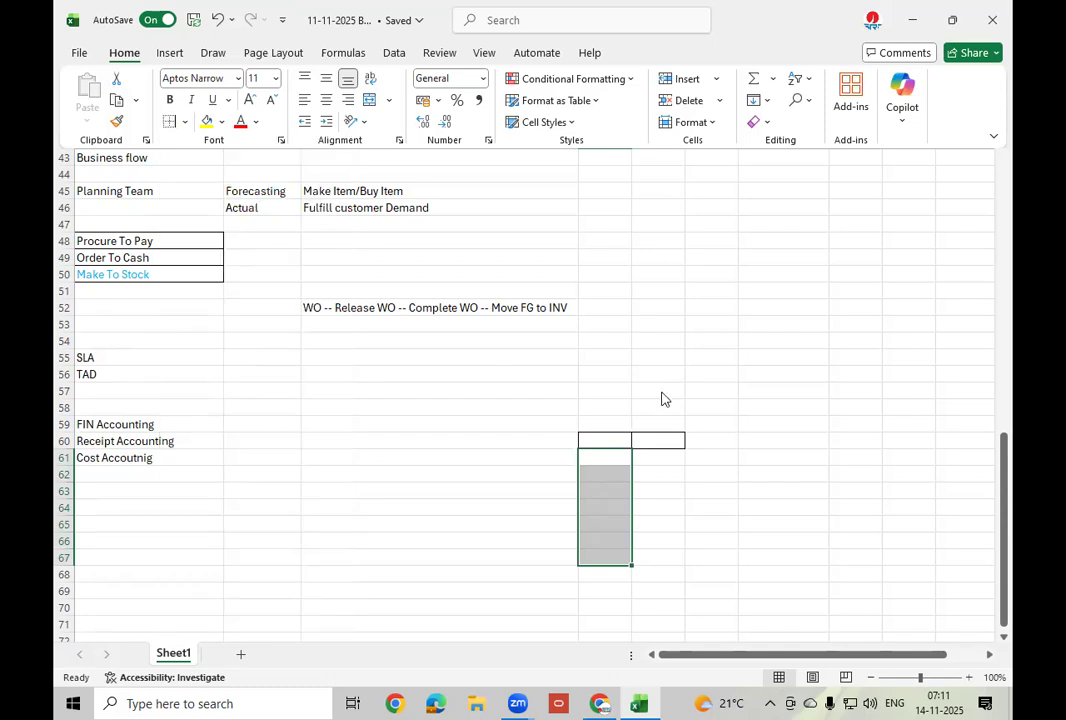
# Merge and center D59:E59 and give the merged cell All Borders.
pyautogui.click(610, 422)
pyautogui.moveTo(619, 422); pyautogui.dragTo(659, 421)
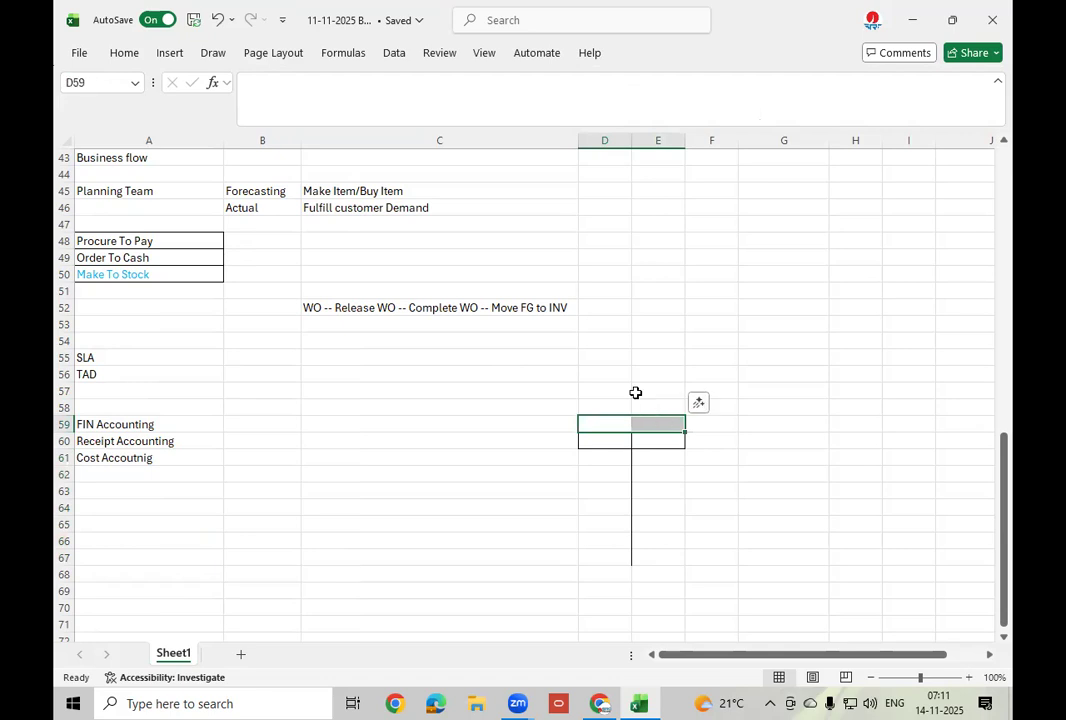
pyautogui.click(124, 55)
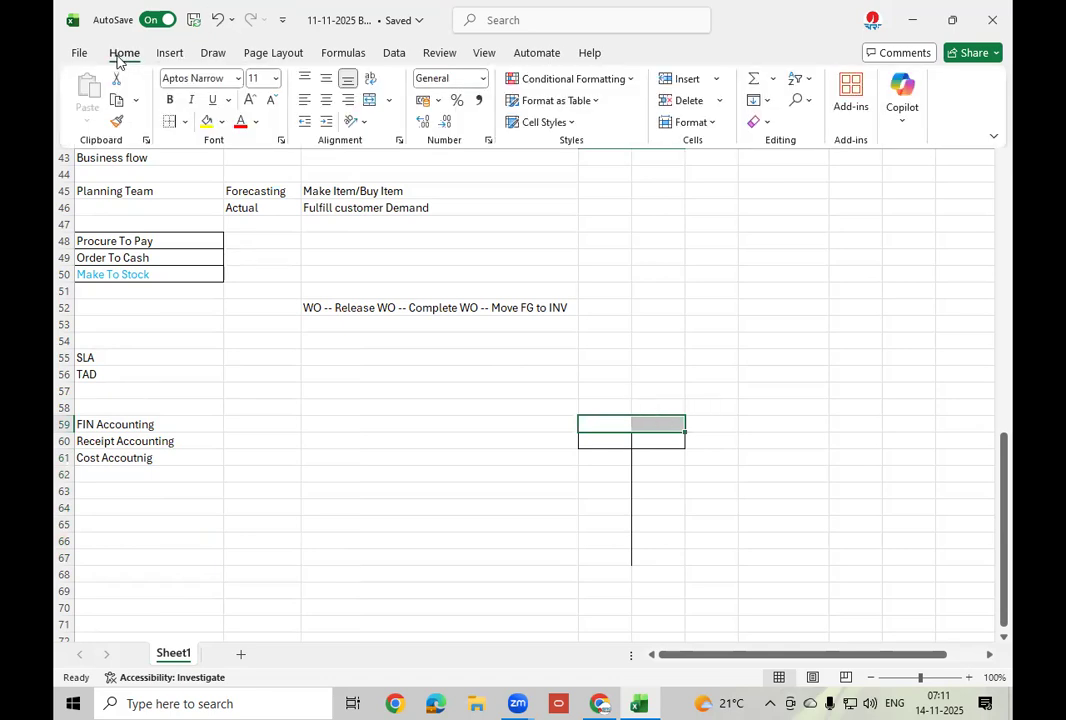
pyautogui.click(369, 101)
pyautogui.click(184, 122)
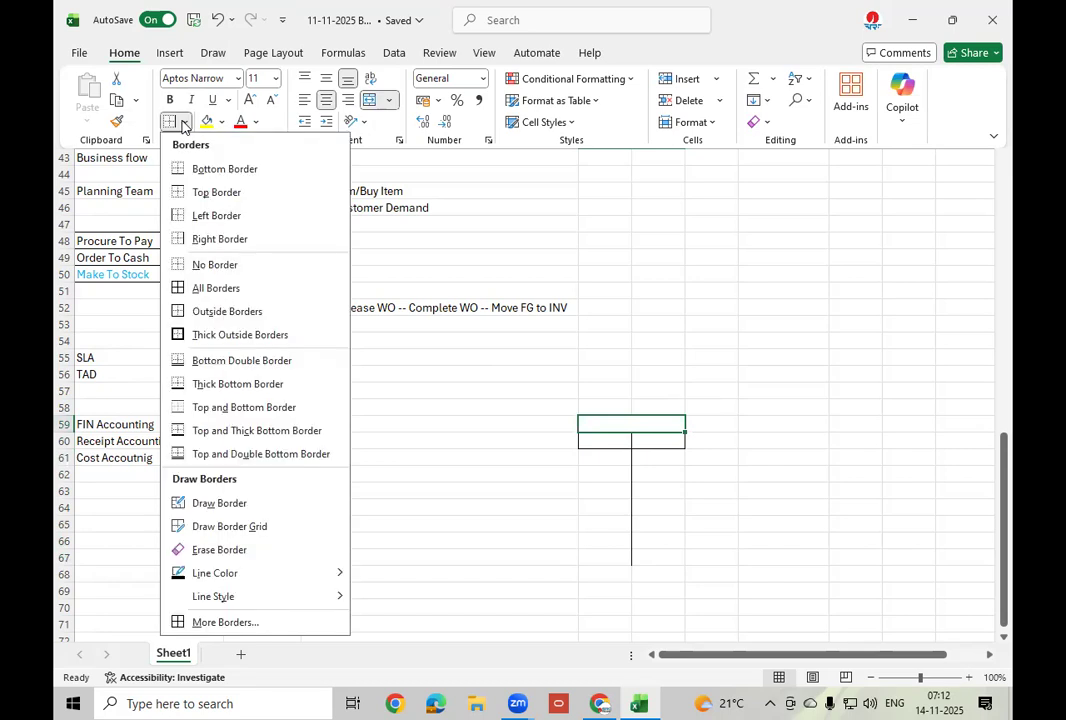
pyautogui.click(205, 288)
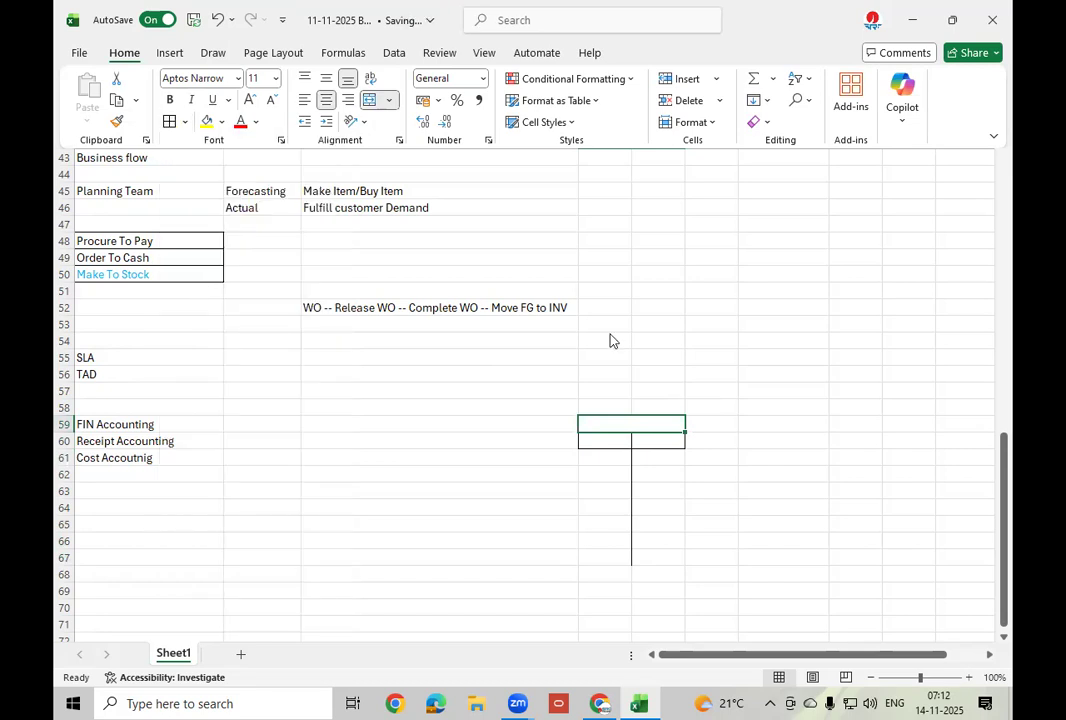
pyautogui.hotkey('ctrl', 'F1')
pyautogui.click(784, 491)
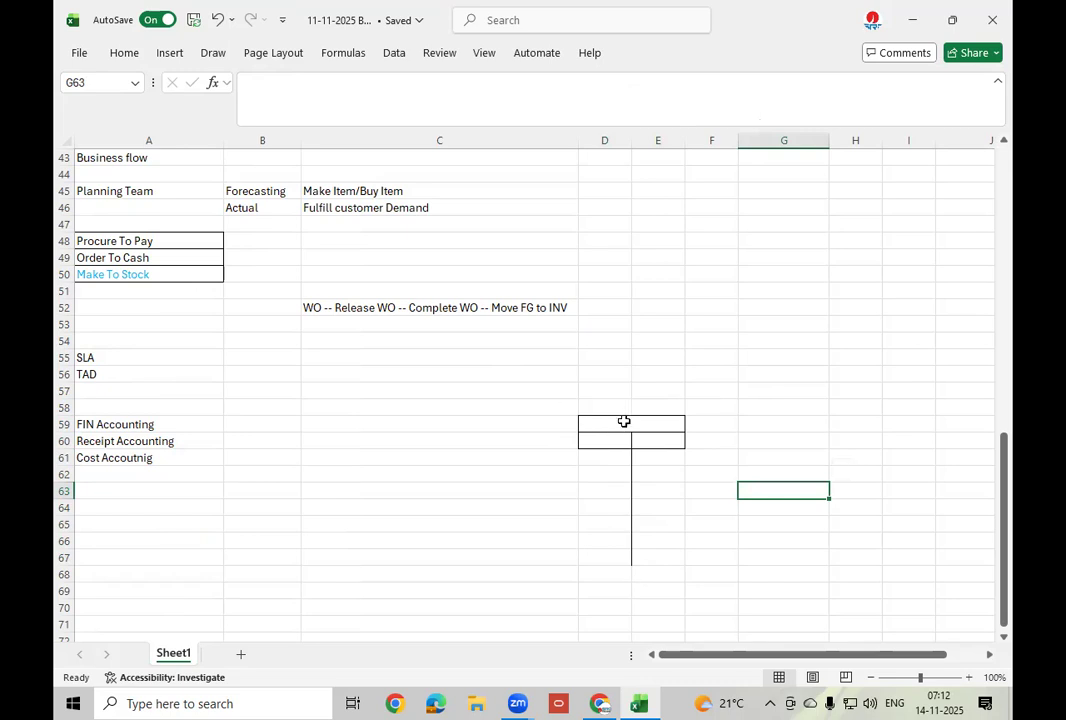
pyautogui.click(623, 421)
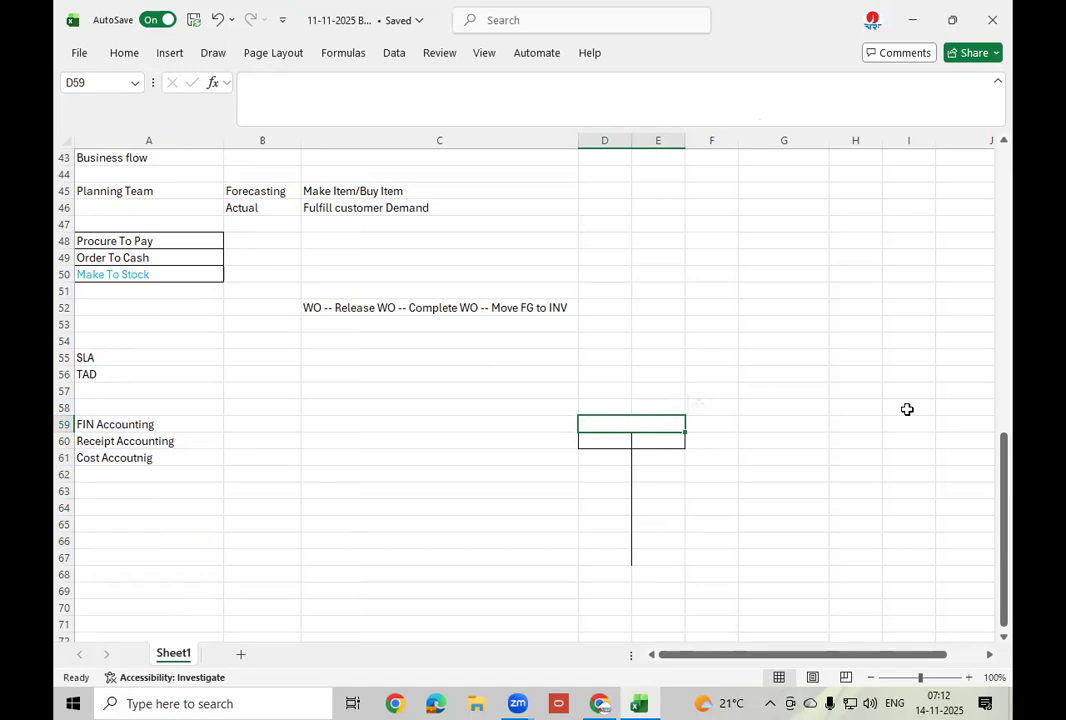
# Title the box Mtl A/C in D59, replacing the earlier Inv text.
pyautogui.write('Inv')
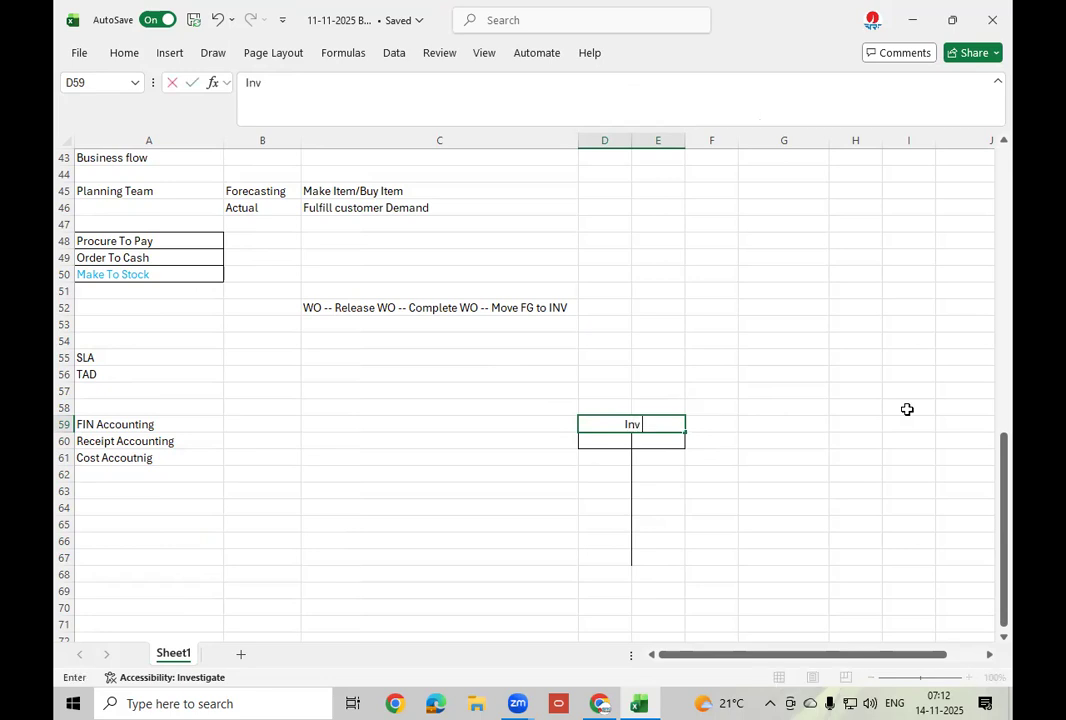
pyautogui.press('BackSpace')
pyautogui.press('BackSpace')
pyautogui.press('BackSpace')
pyautogui.write('Mtl A/C')
pyautogui.click(614, 442)
# Label D60 as Dr and E60 as Cr, with Cr right-aligned.
pyautogui.write('Dr')
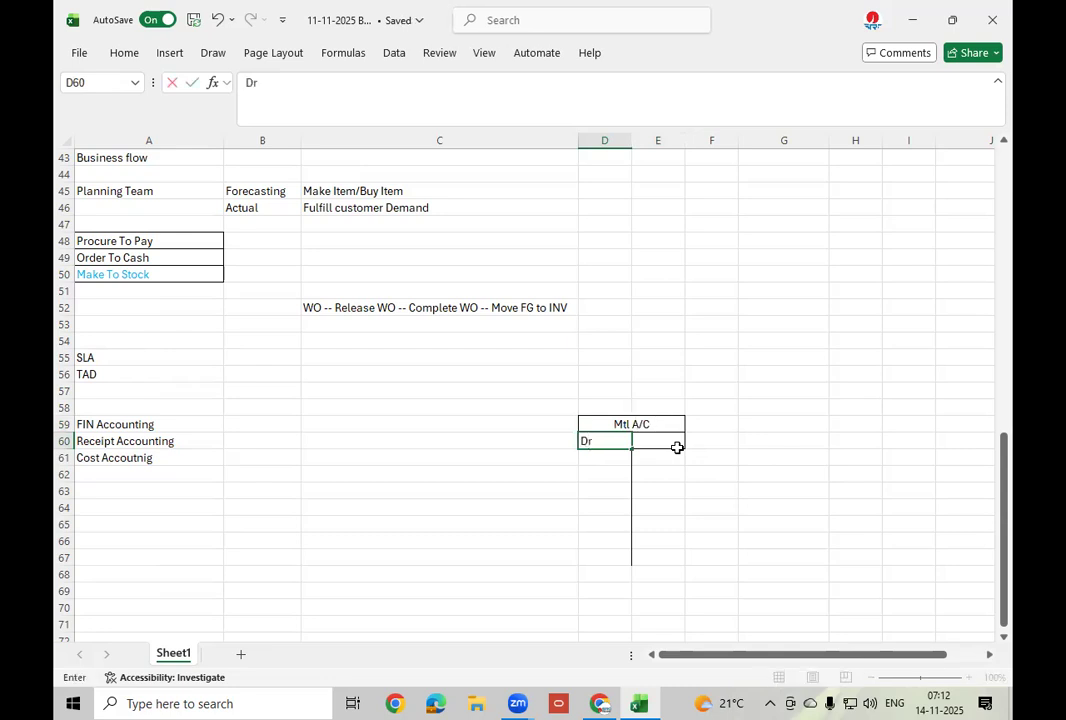
pyautogui.click(677, 448)
pyautogui.write('Cr')
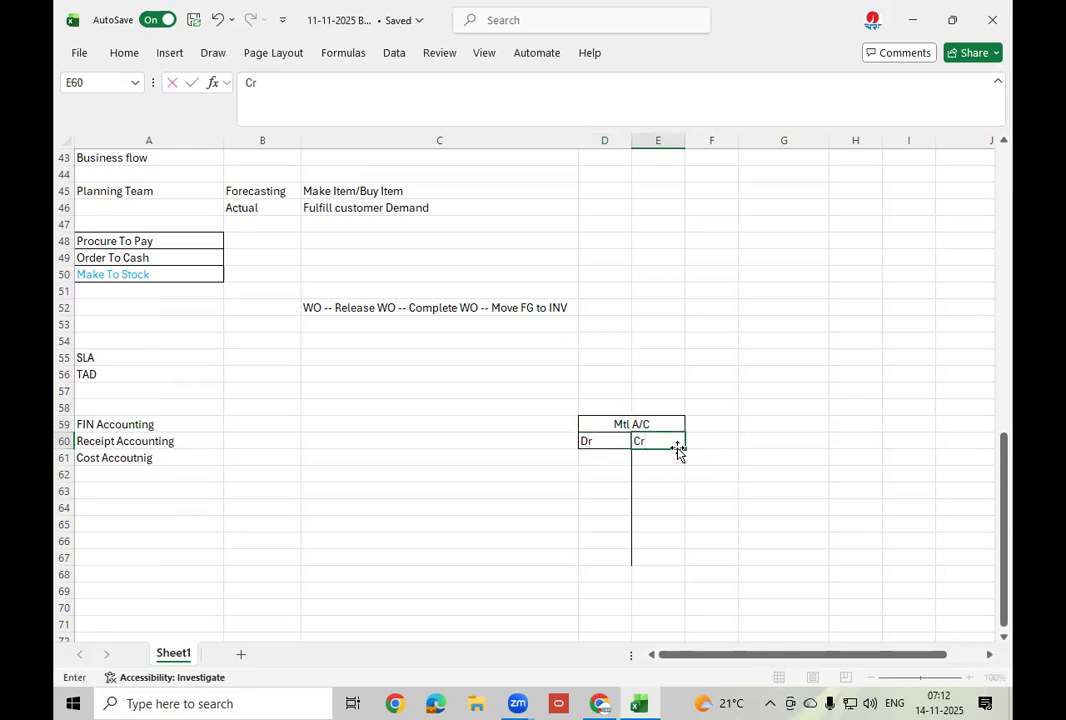
pyautogui.click(763, 442)
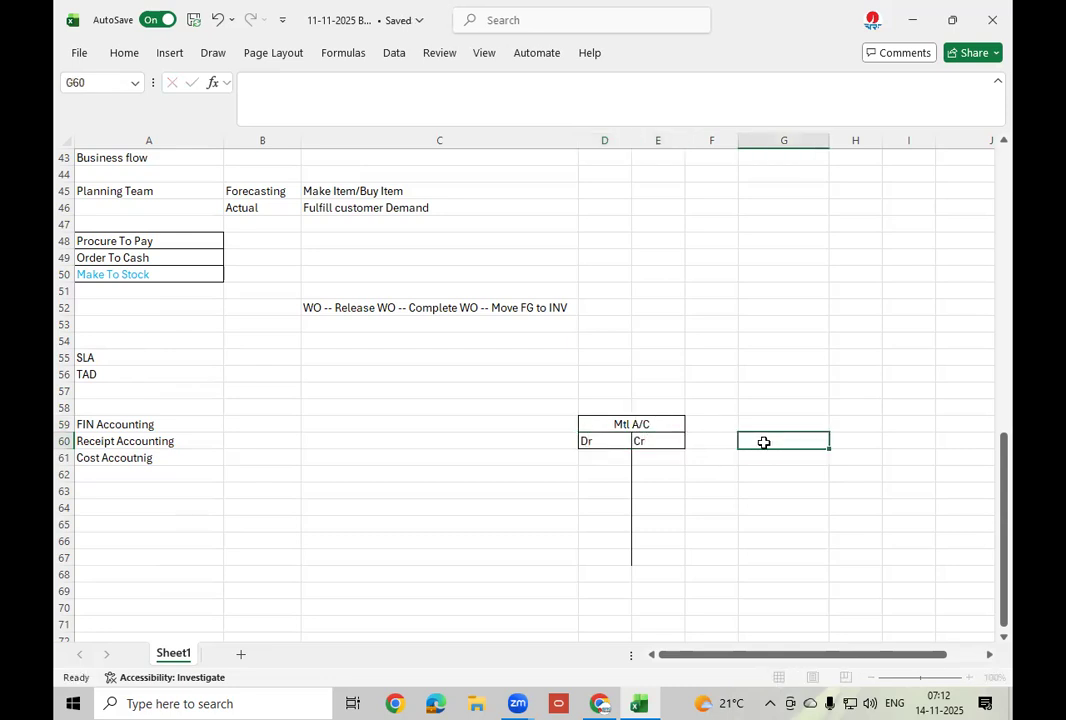
pyautogui.click(645, 442)
pyautogui.click(115, 50)
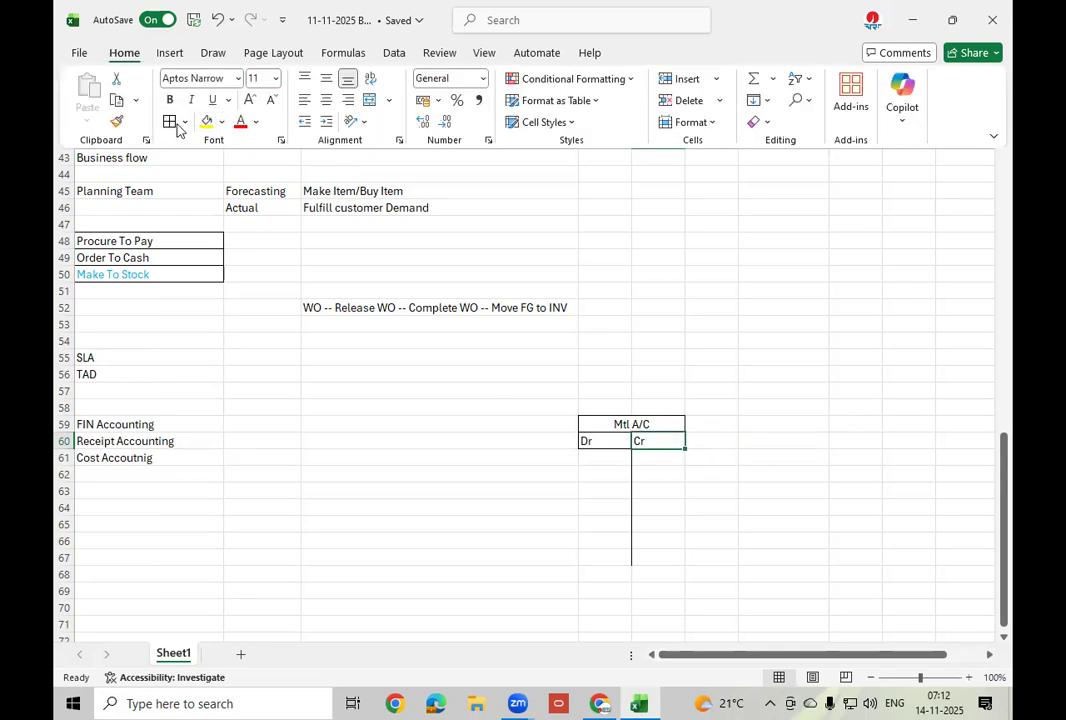
pyautogui.click(347, 100)
pyautogui.click(612, 460)
pyautogui.click(600, 459)
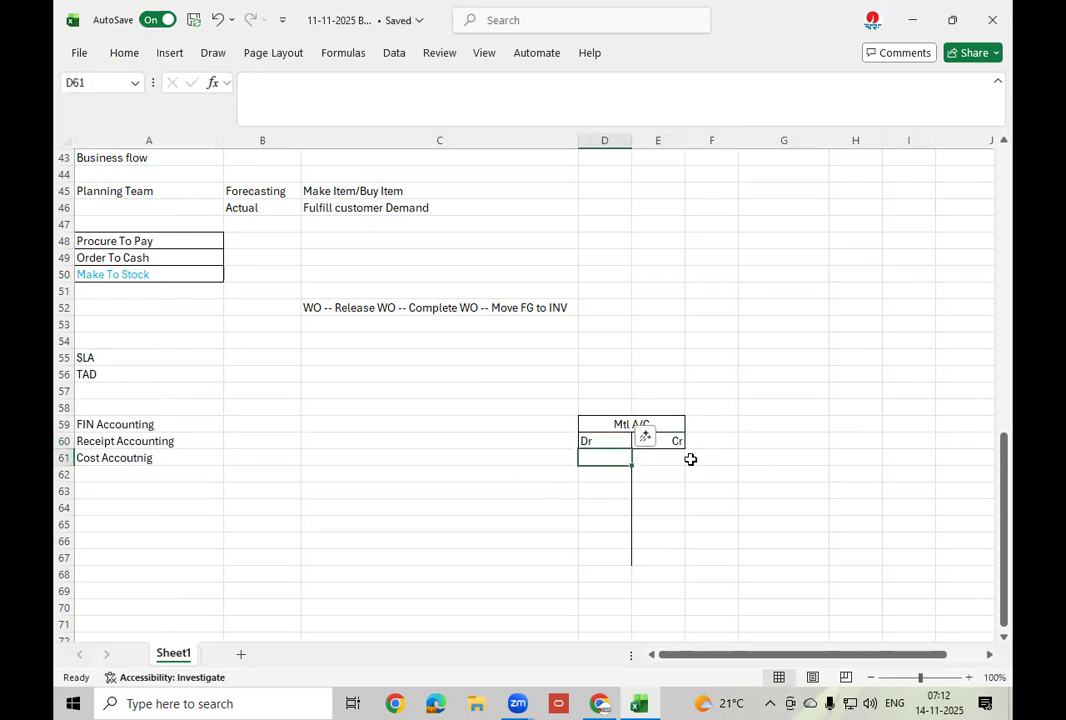
pyautogui.click(792, 351)
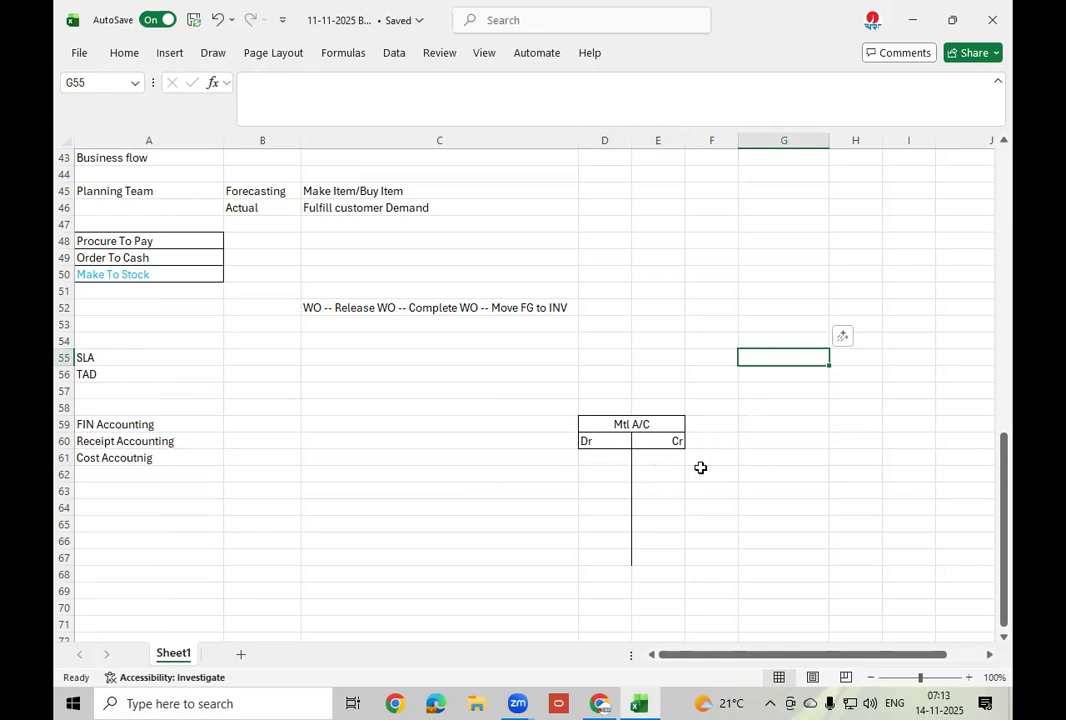
# Enter 10000 under Dr in D61 and 2000 under Cr in E61.
pyautogui.click(648, 427)
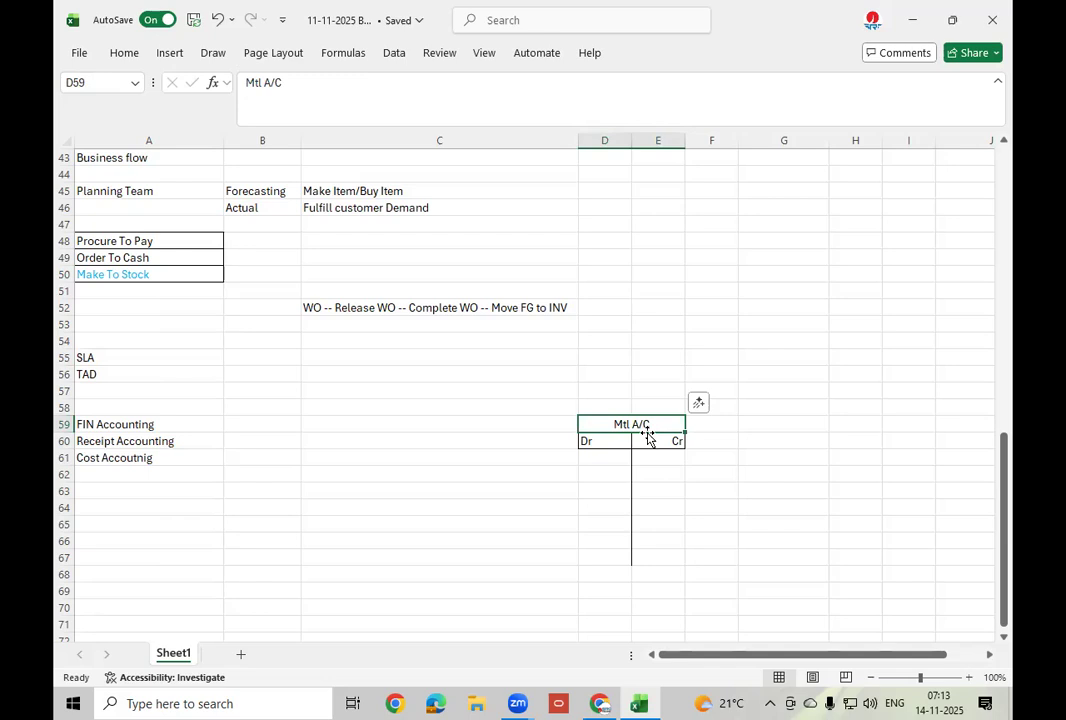
pyautogui.click(614, 459)
pyautogui.click(663, 460)
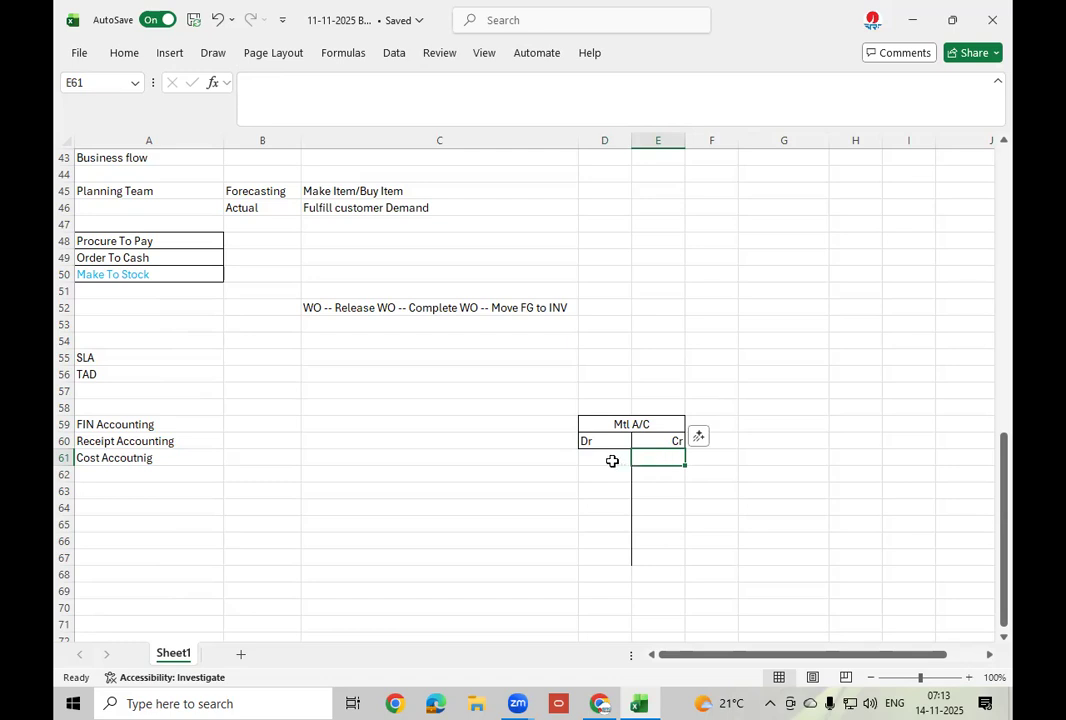
pyautogui.click(609, 459)
pyautogui.click(178, 240)
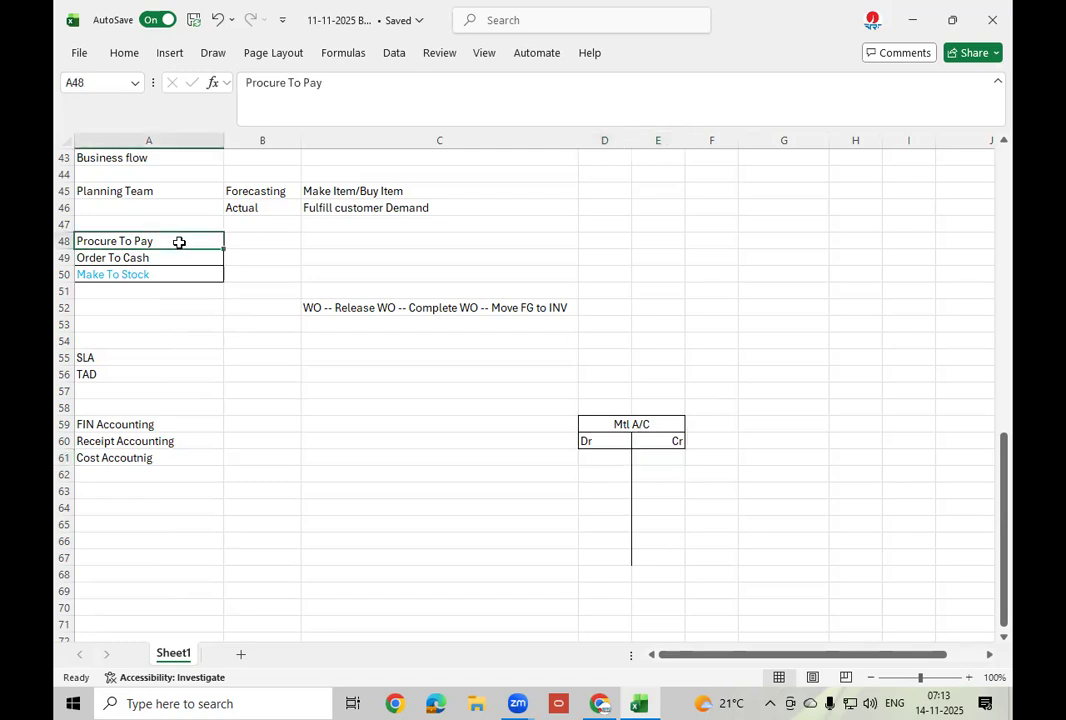
pyautogui.click(615, 457)
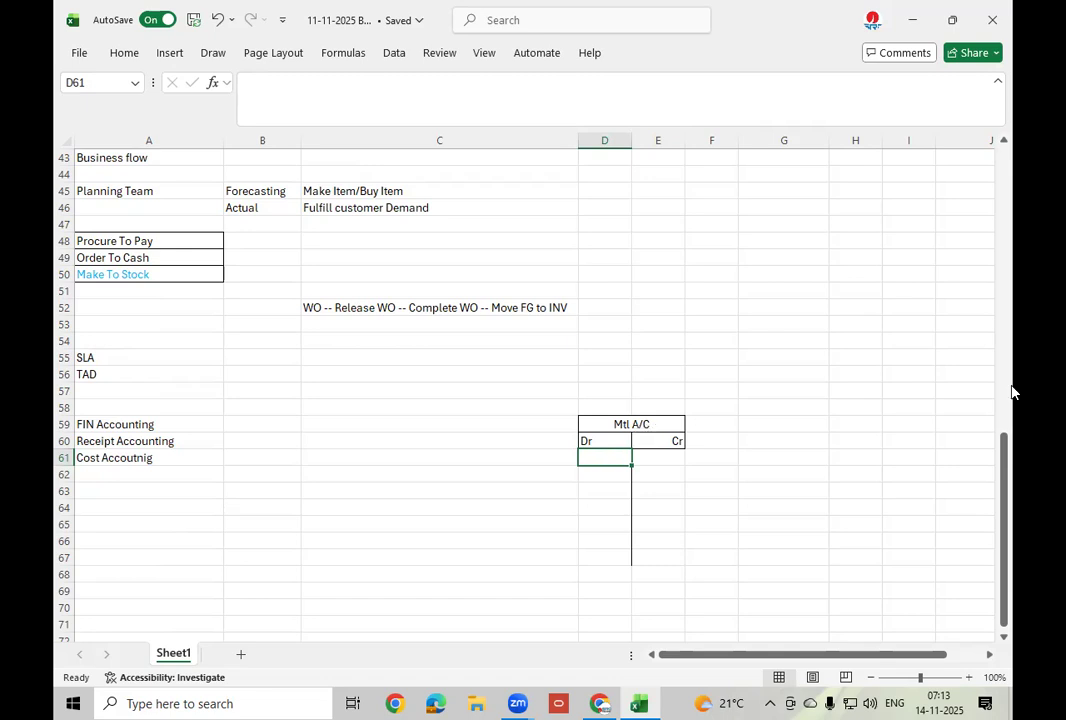
pyautogui.write('1')
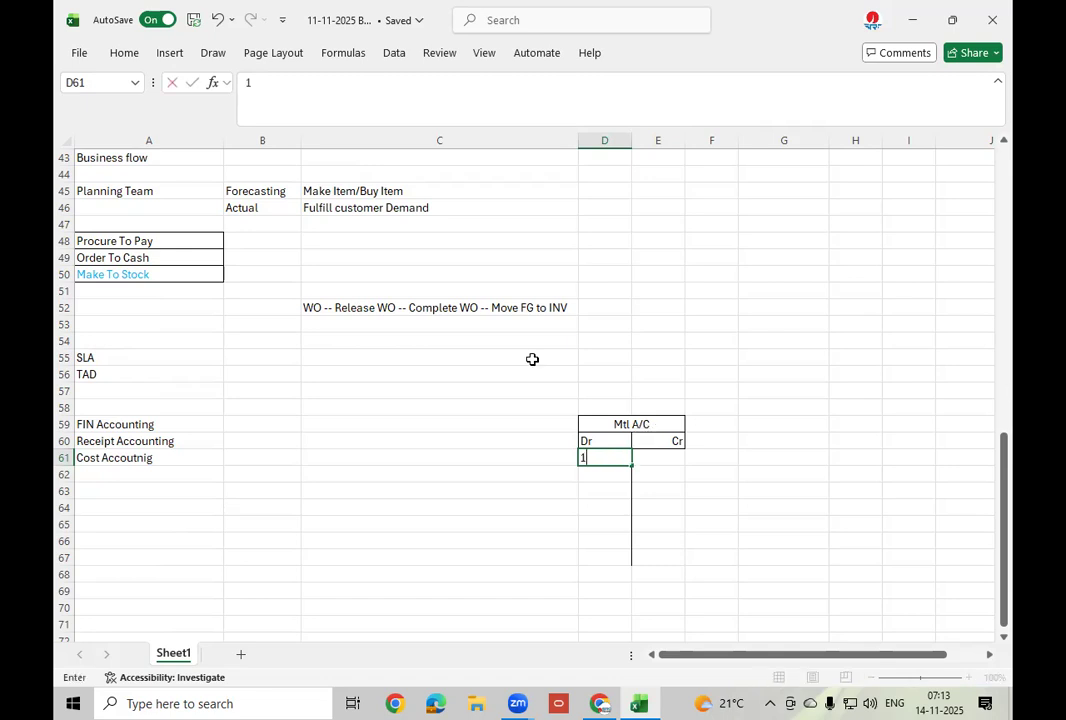
pyautogui.write('0000')
pyautogui.press('Tab')
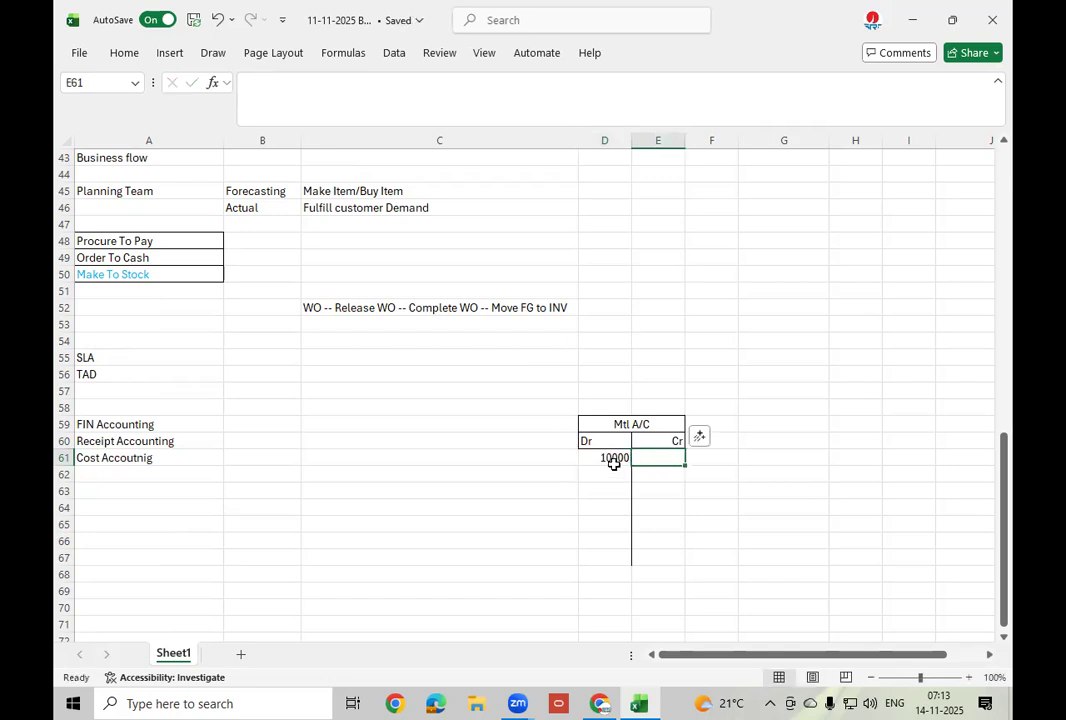
pyautogui.click(614, 459)
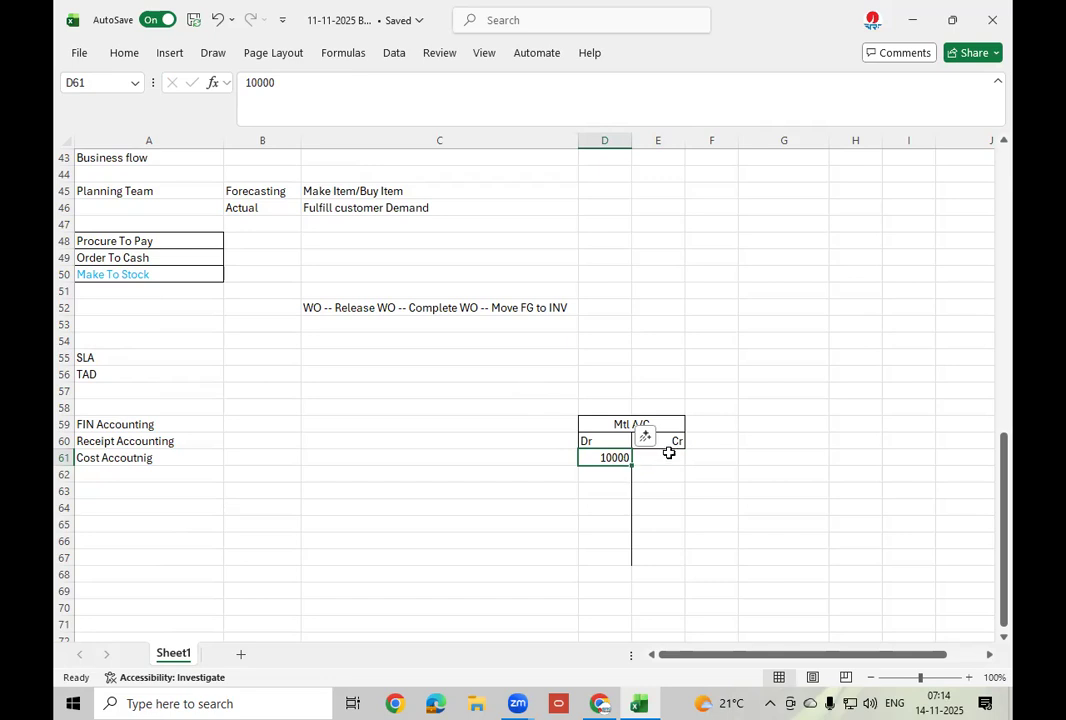
pyautogui.click(672, 457)
pyautogui.write('2000')
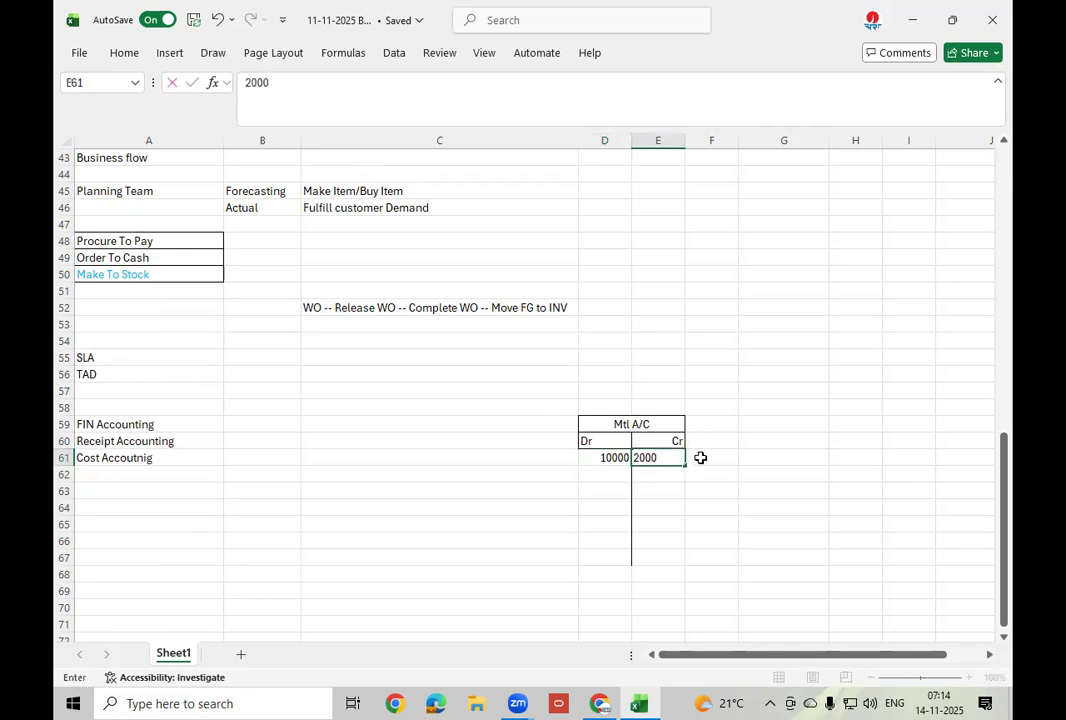
pyautogui.press('Tab')
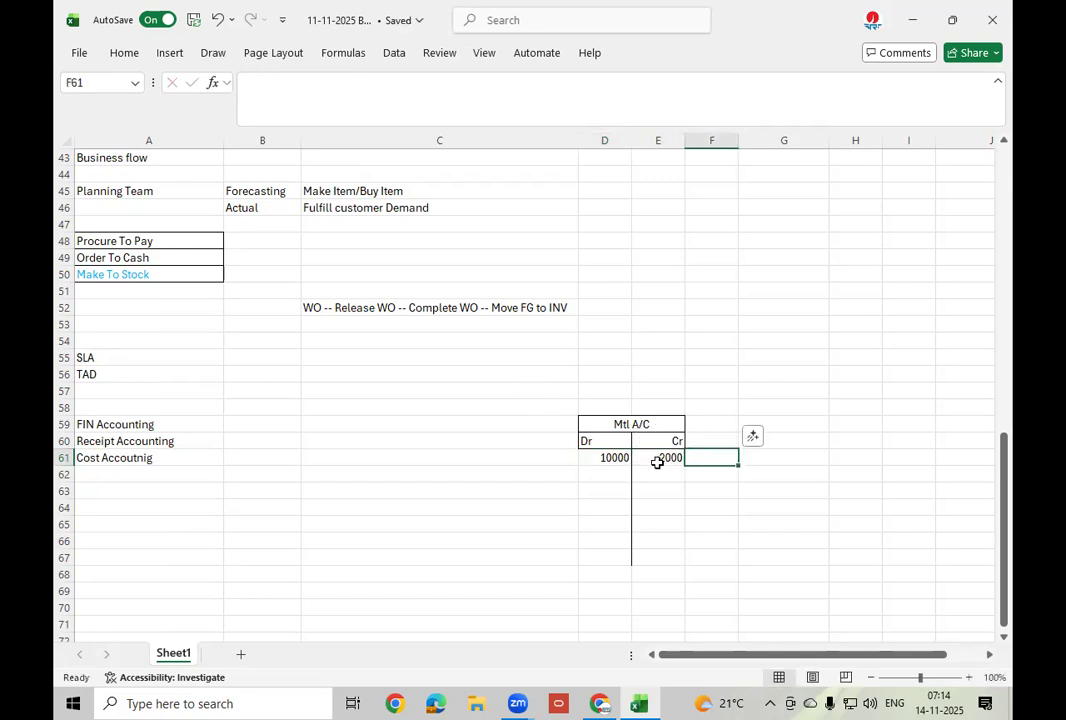
pyautogui.click(661, 456)
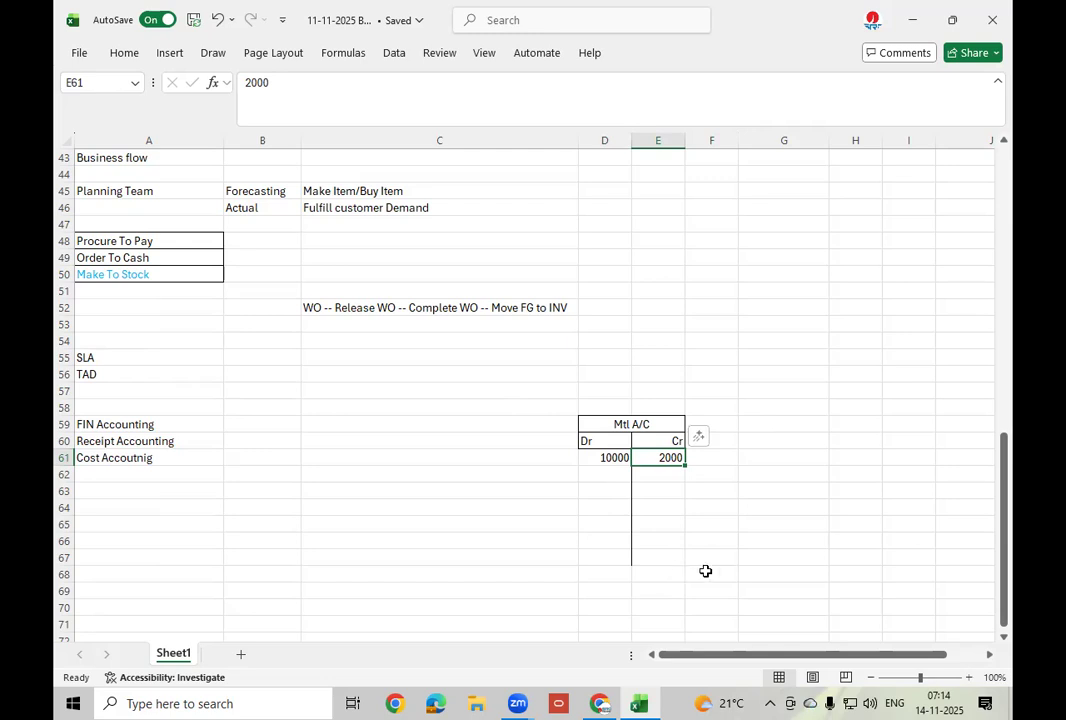
# Enter the 8000 balance in cell F68.
pyautogui.click(705, 571)
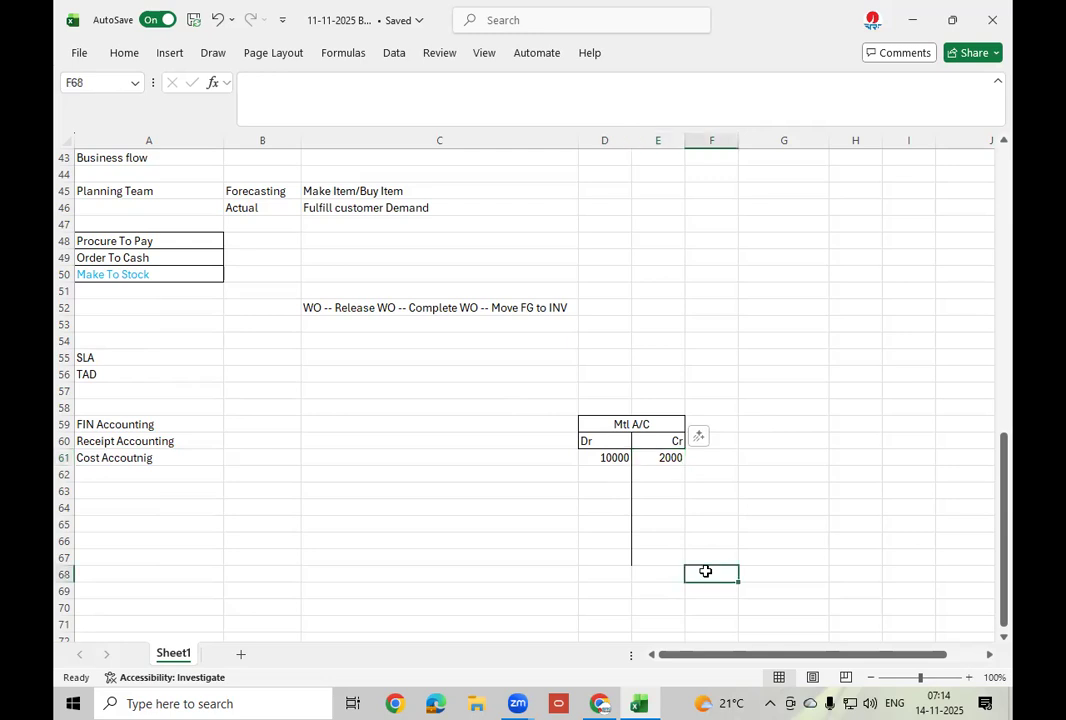
pyautogui.write('8000')
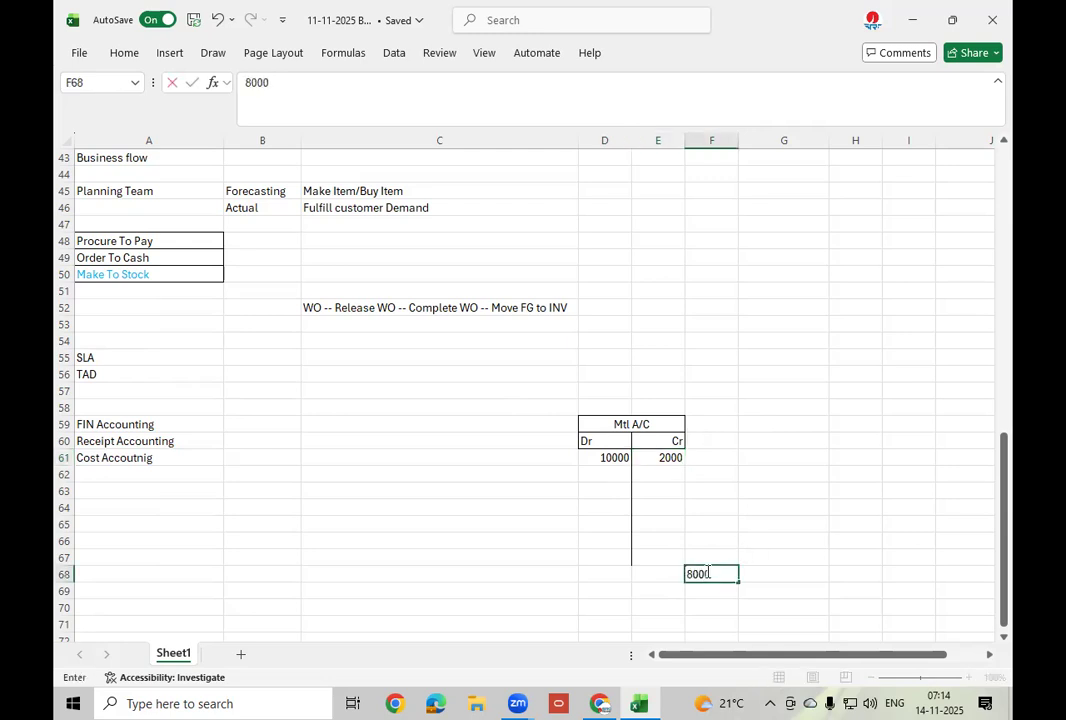
pyautogui.click(611, 459)
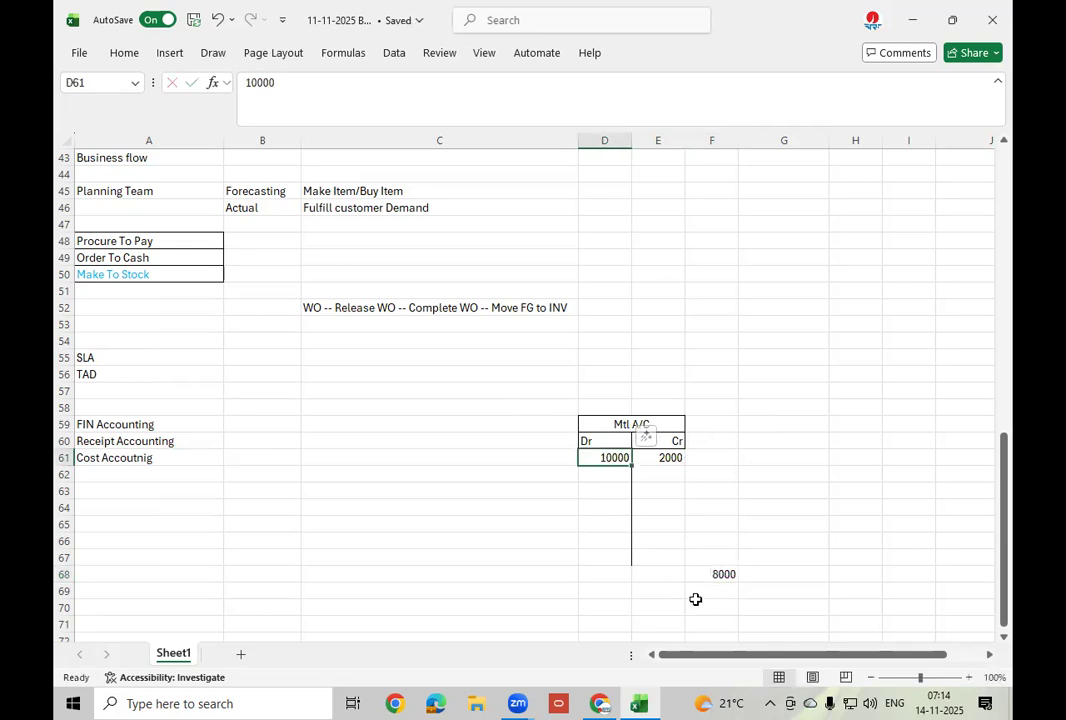
pyautogui.click(721, 572)
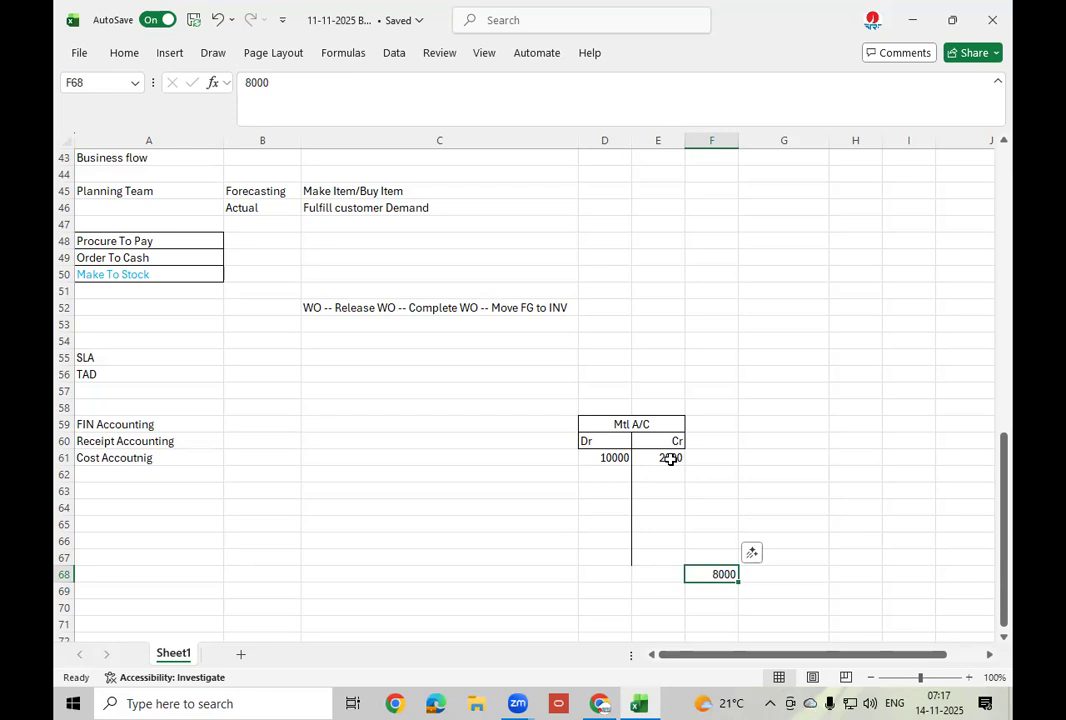
pyautogui.click(623, 427)
pyautogui.click(609, 458)
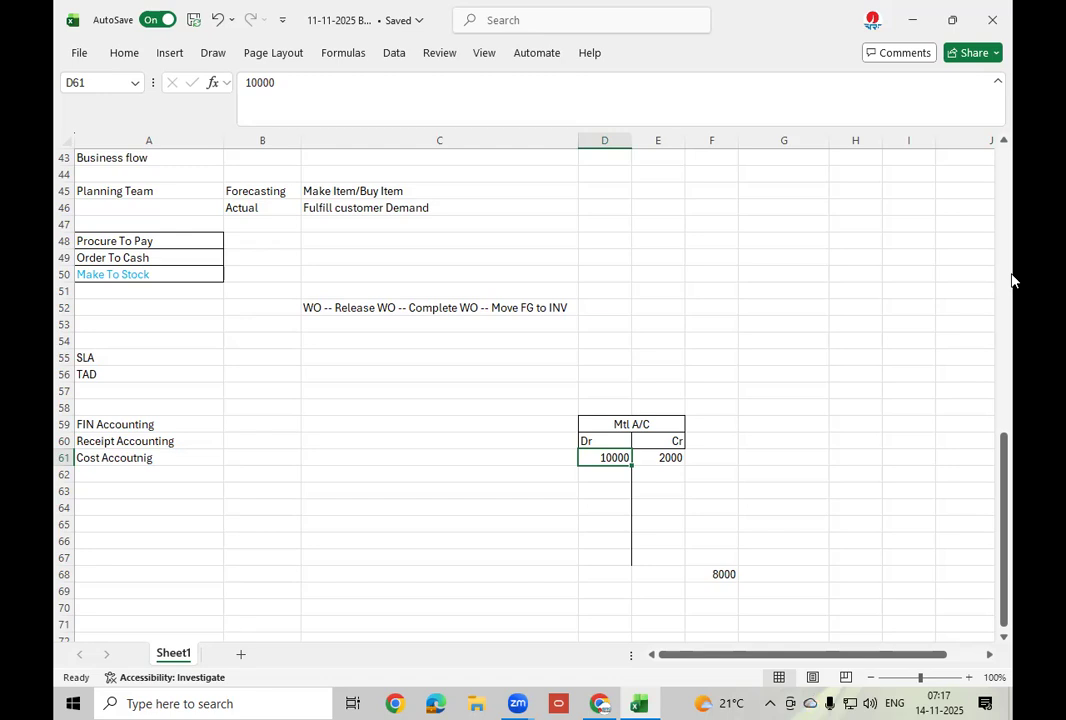
# Copy the Mtl A/C block D59:E67 to G59, narrow column G, and clear the copied title.
pyautogui.moveTo(660, 426); pyautogui.dragTo(663, 565)
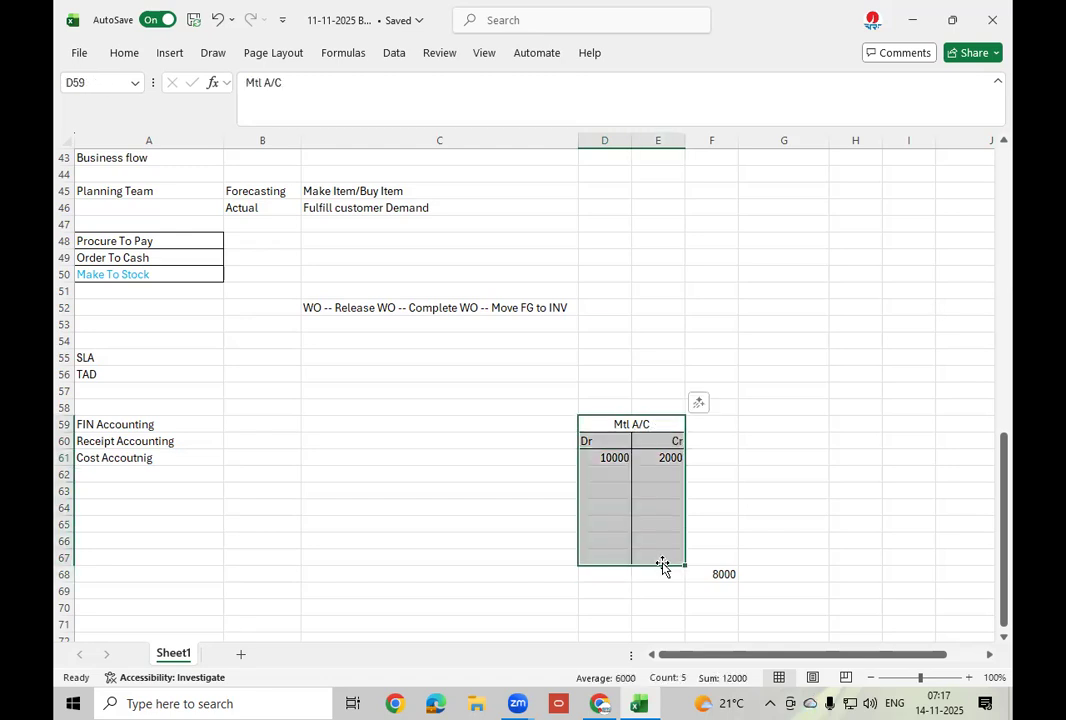
pyautogui.hotkey('ctrl', 'c')
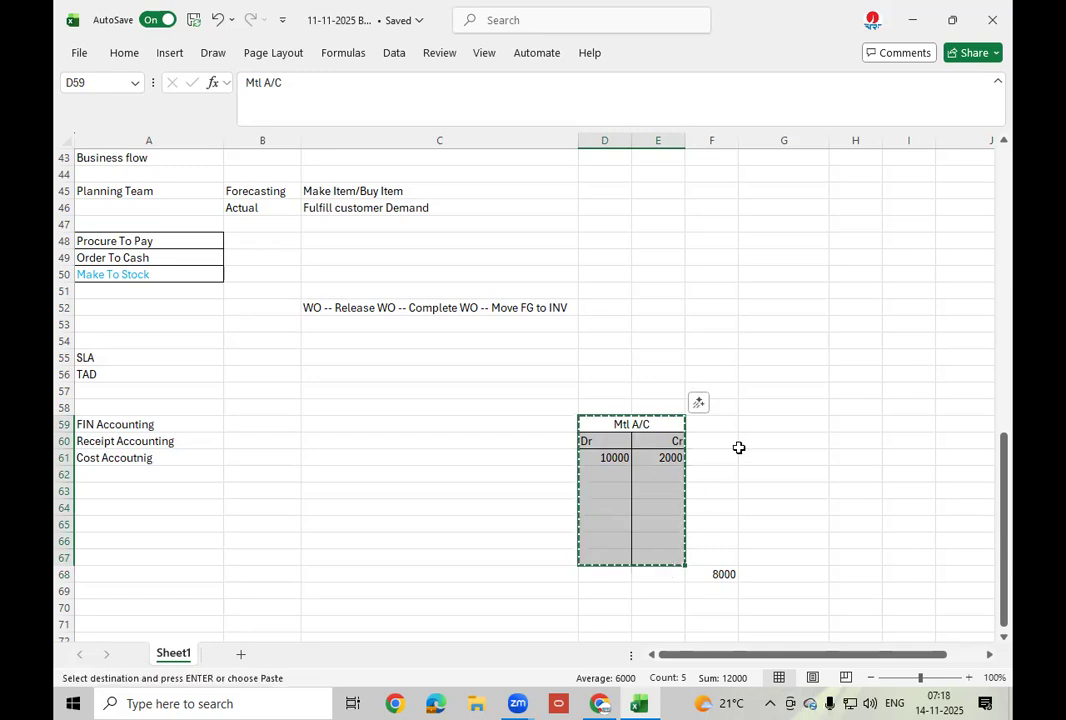
pyautogui.click(760, 432)
pyautogui.hotkey('ctrl', 'v')
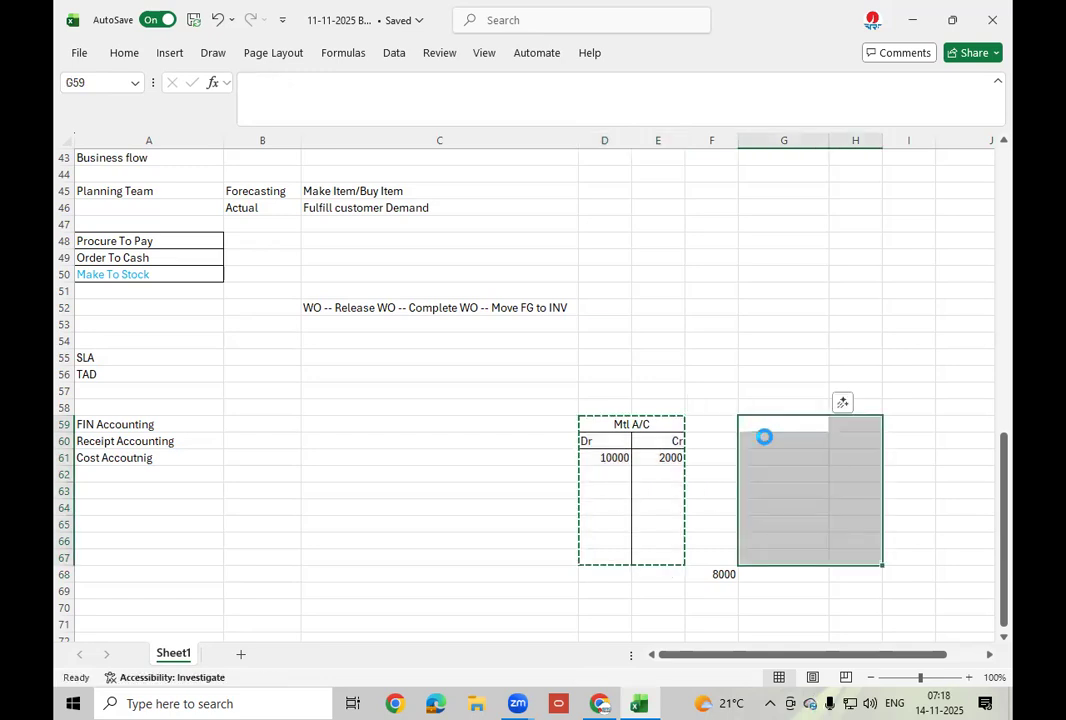
pyautogui.moveTo(823, 144); pyautogui.dragTo(809, 147)
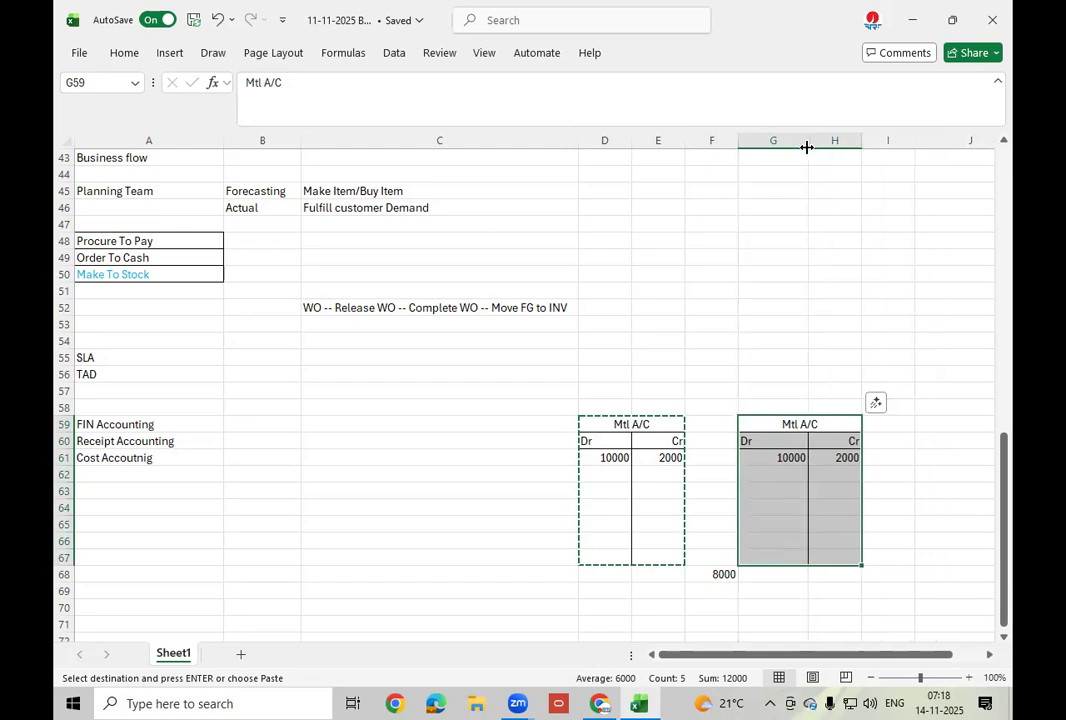
pyautogui.click(825, 424)
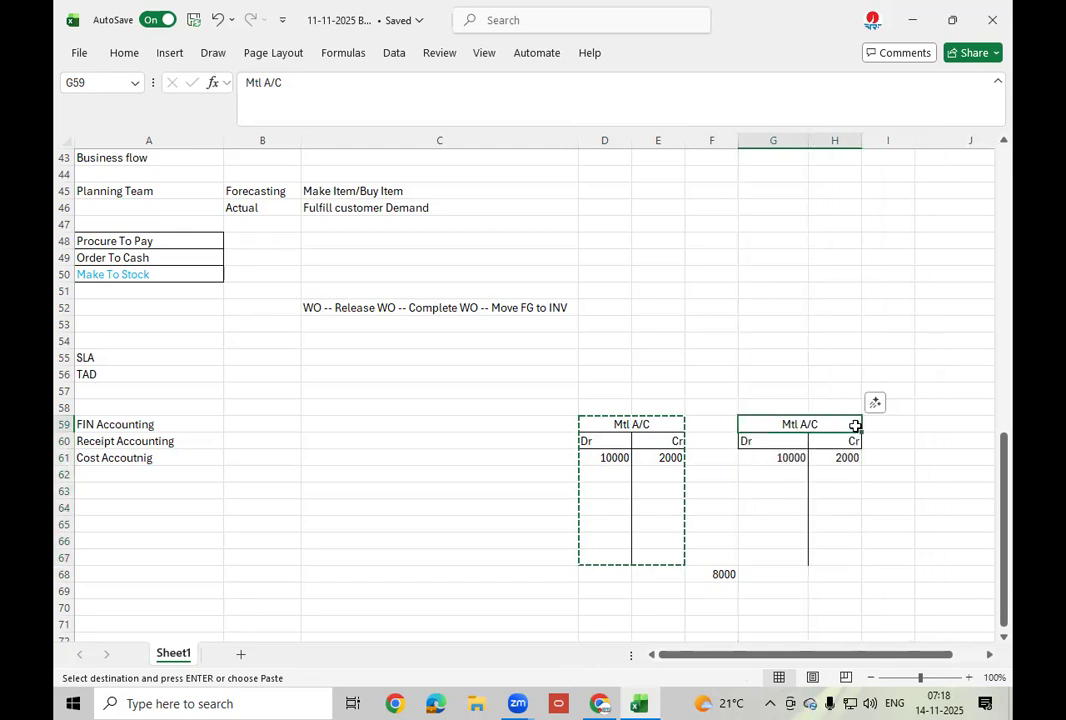
pyautogui.press('BackSpace')
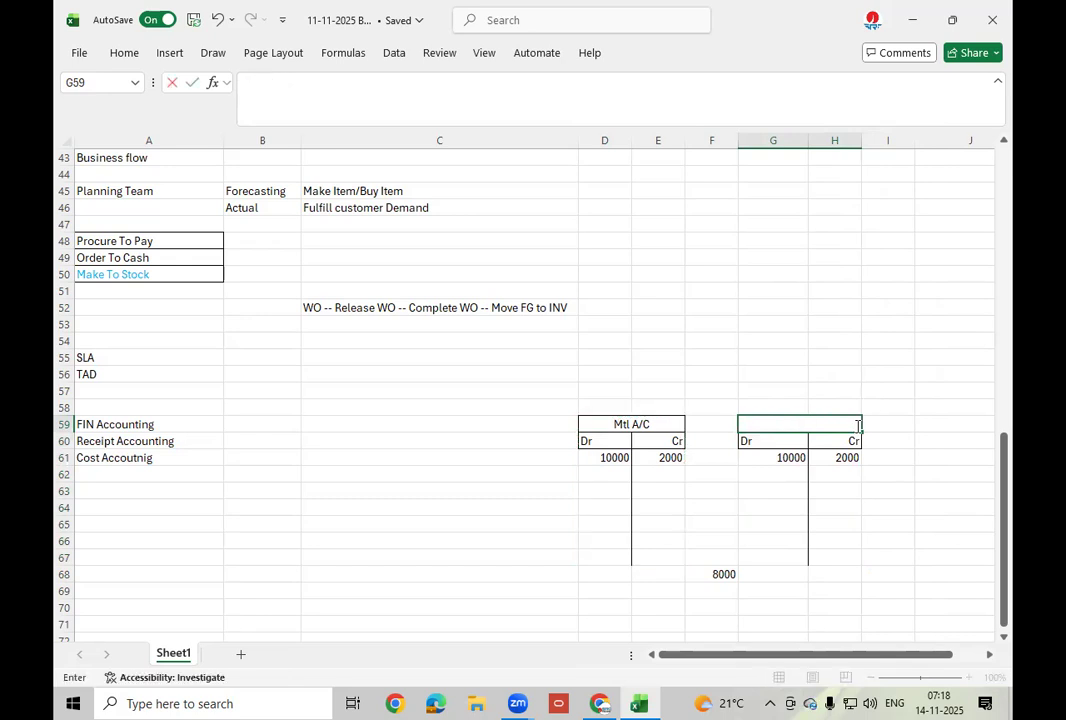
# Title the copy Lianility A/C, move its 10000 to Cr in H61, and clear E61's 2000.
pyautogui.write('Lianility')
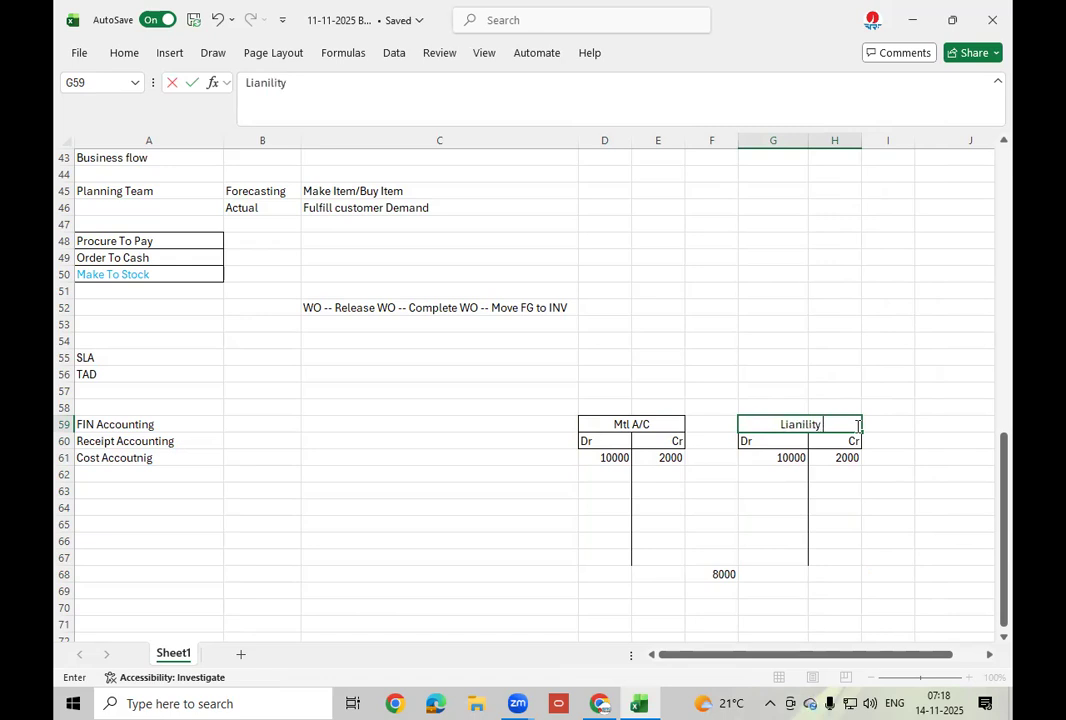
pyautogui.write(' A/C')
pyautogui.click(786, 458)
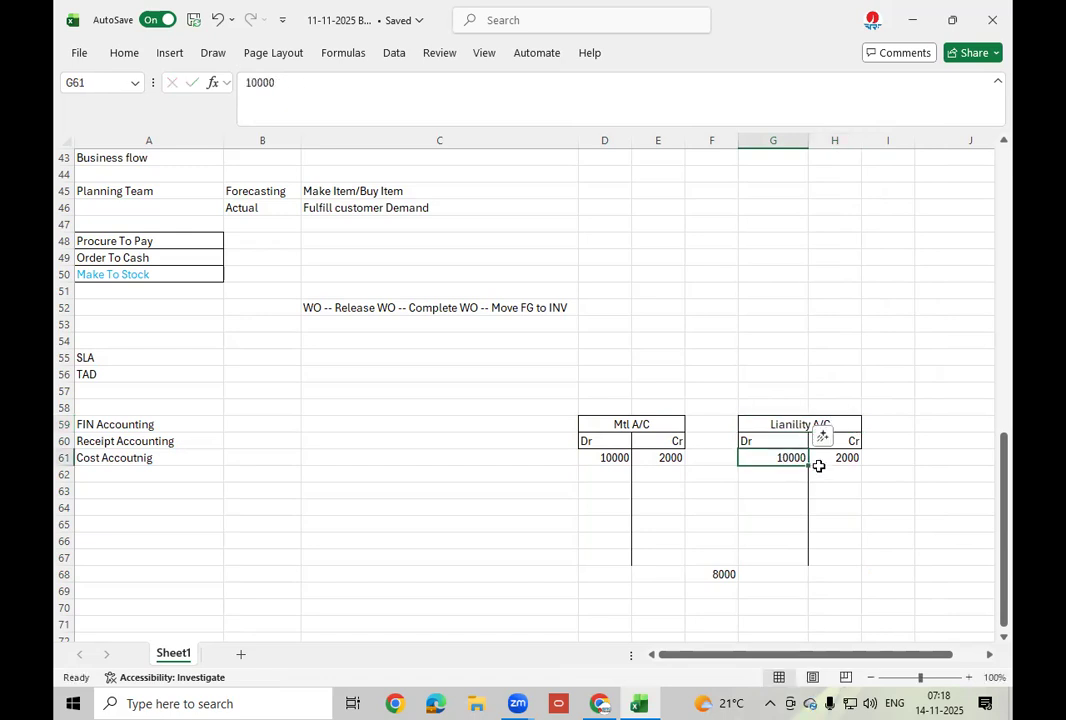
pyautogui.press('BackSpace')
pyautogui.click(825, 457)
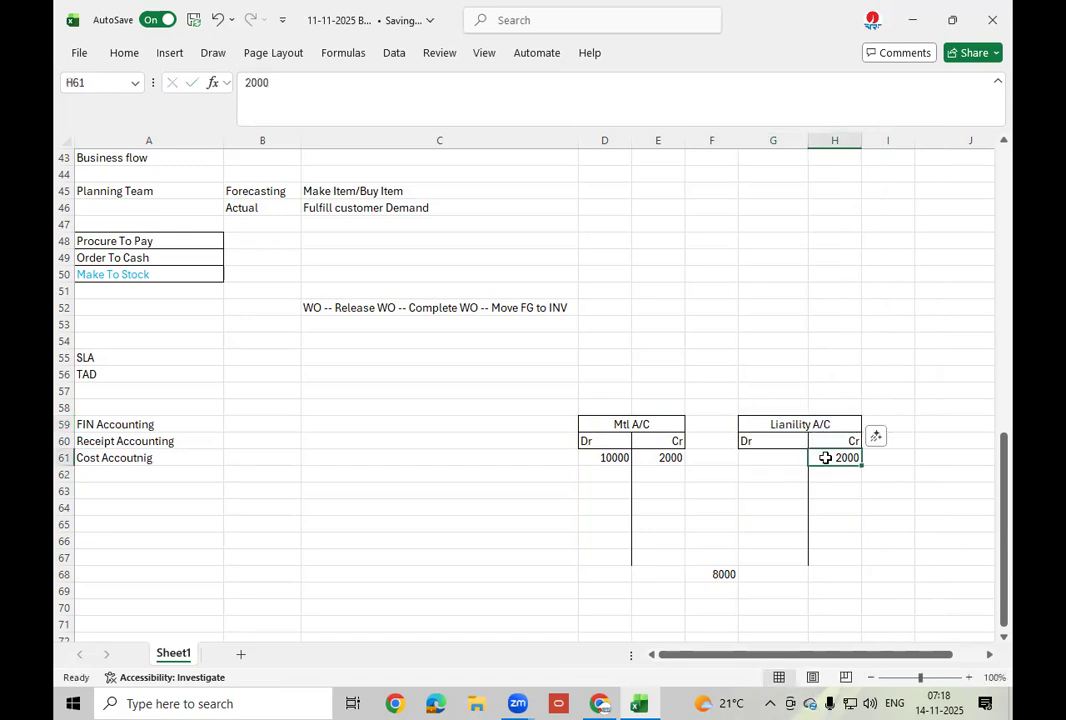
pyautogui.write('10000')
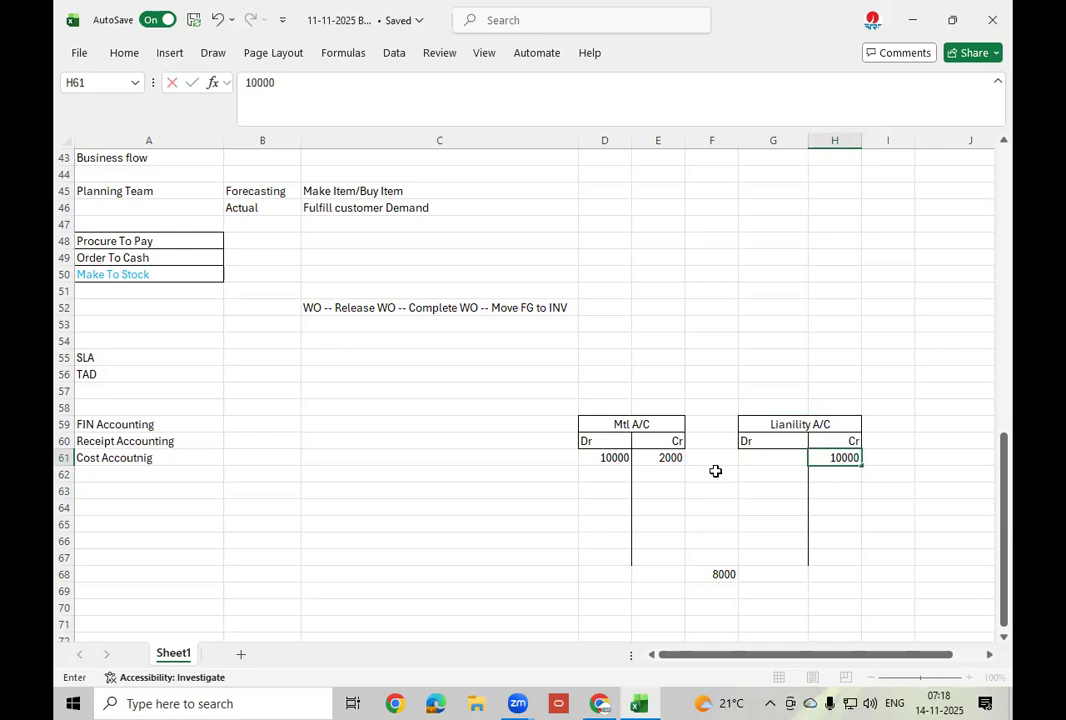
pyautogui.click(654, 458)
pyautogui.press('BackSpace')
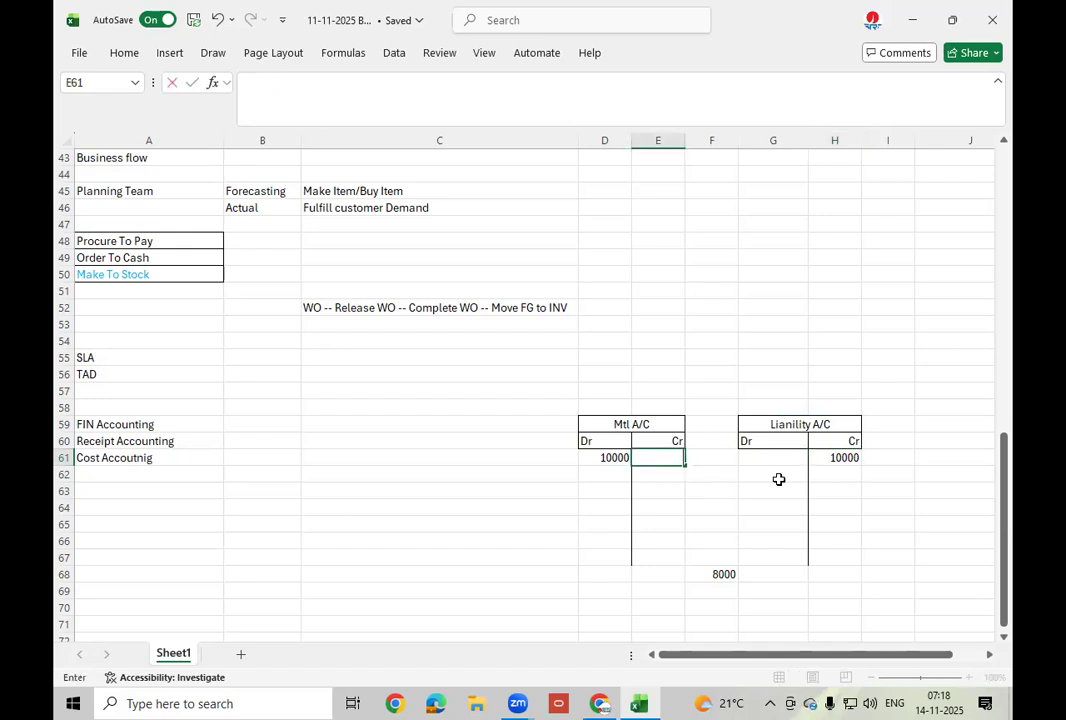
pyautogui.click(690, 307)
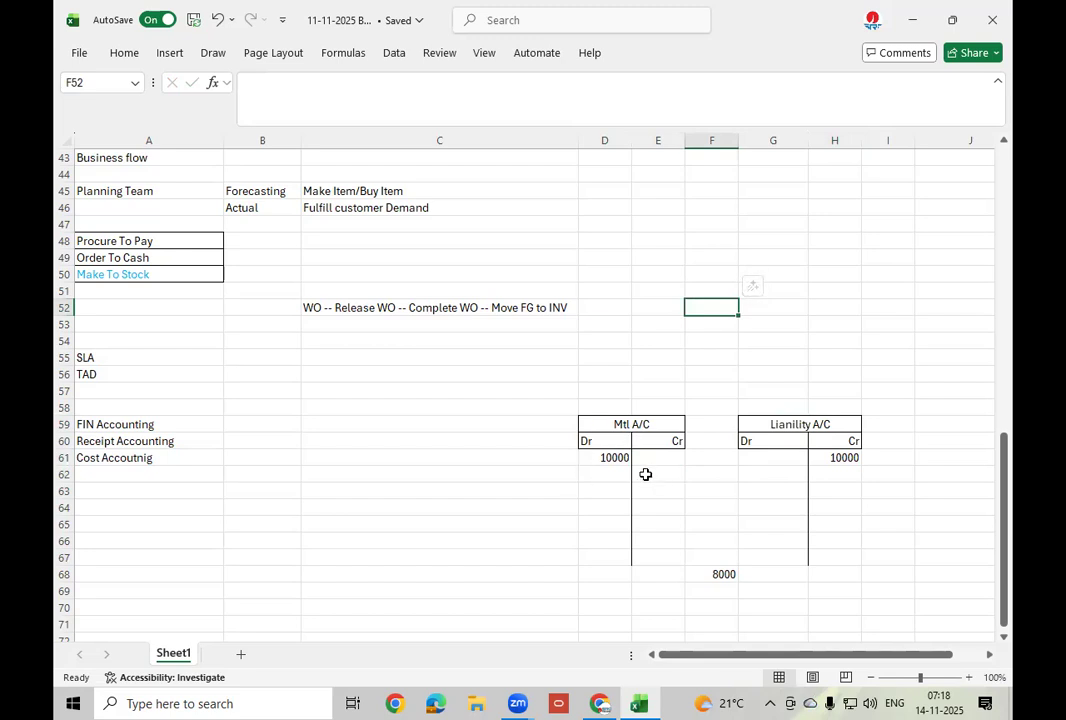
# Append '(Supplier)' to the G59 header, making it Lianility A/C (Supplier).
pyautogui.click(636, 427)
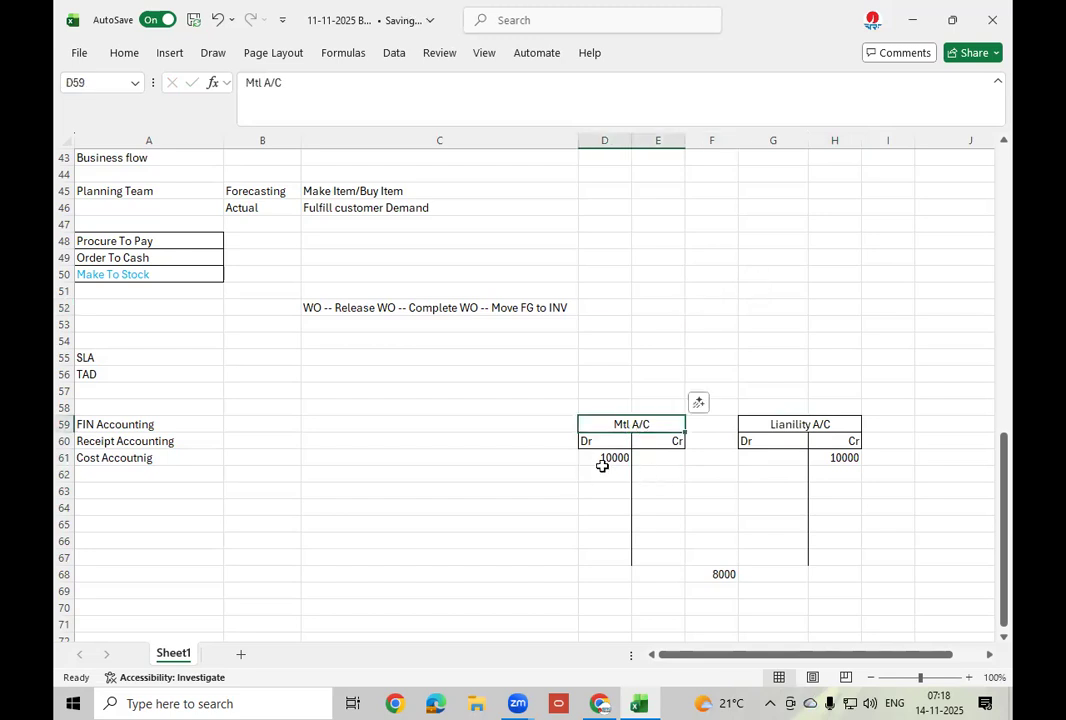
pyautogui.click(606, 459)
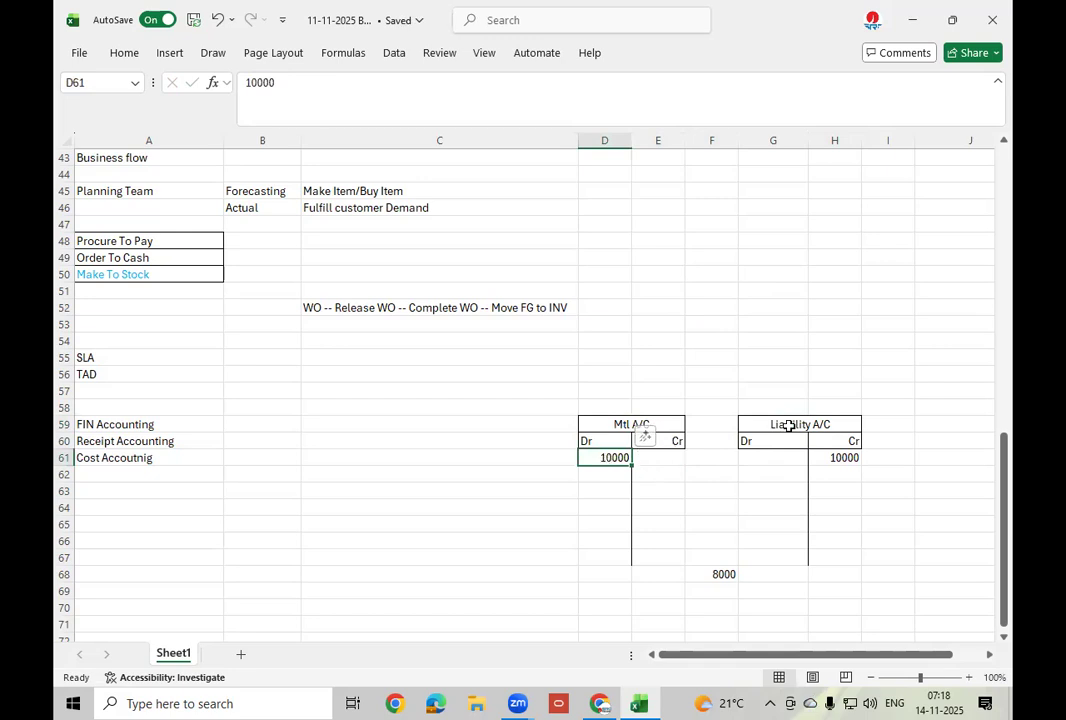
pyautogui.click(840, 459)
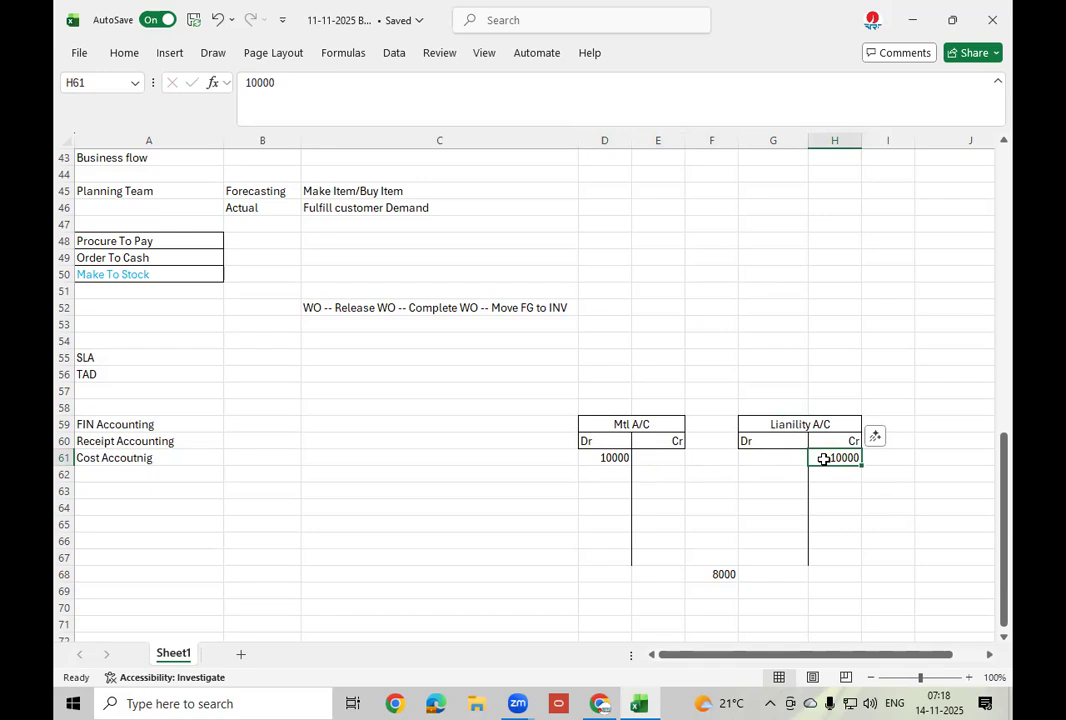
pyautogui.click(612, 458)
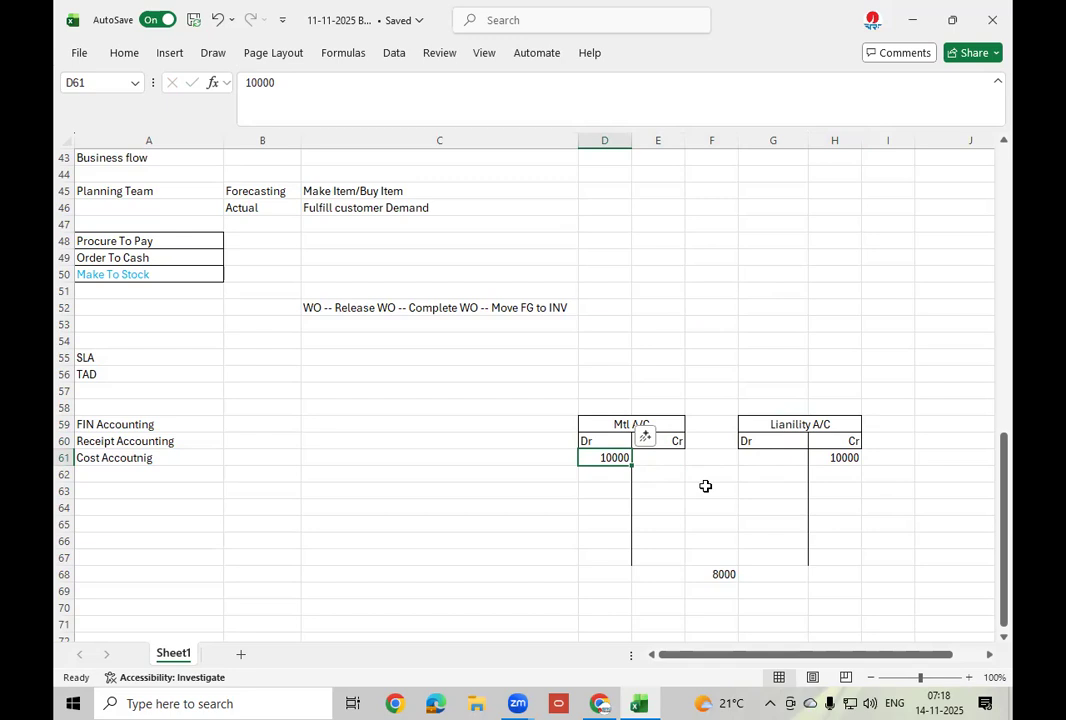
pyautogui.click(837, 457)
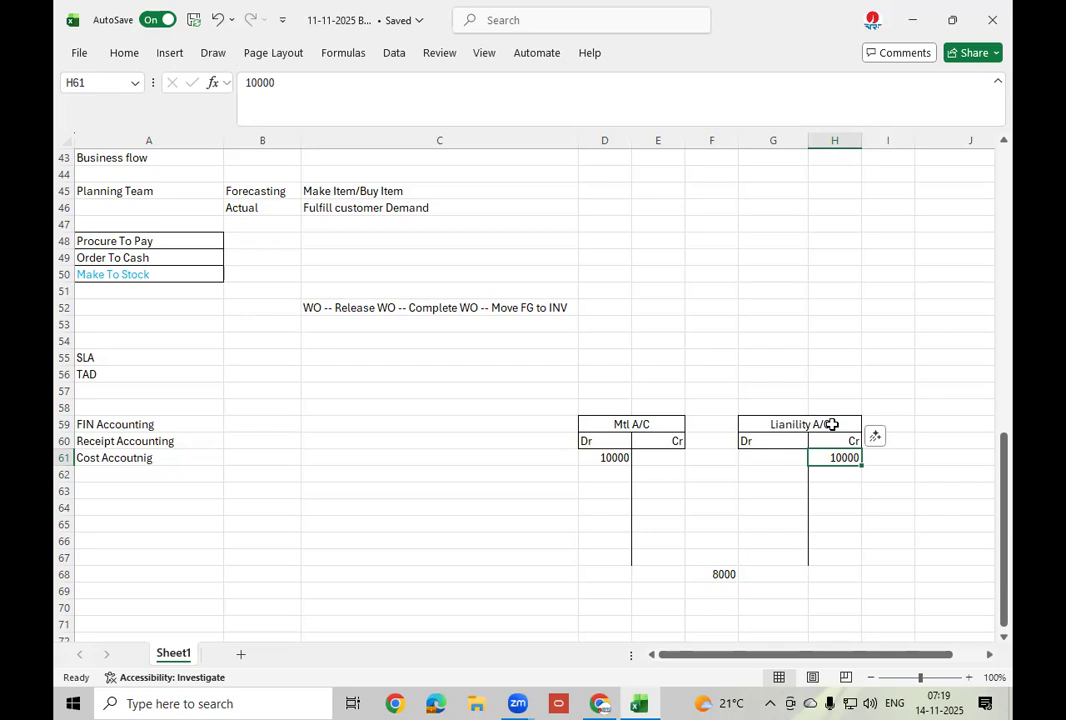
pyautogui.doubleClick(831, 424)
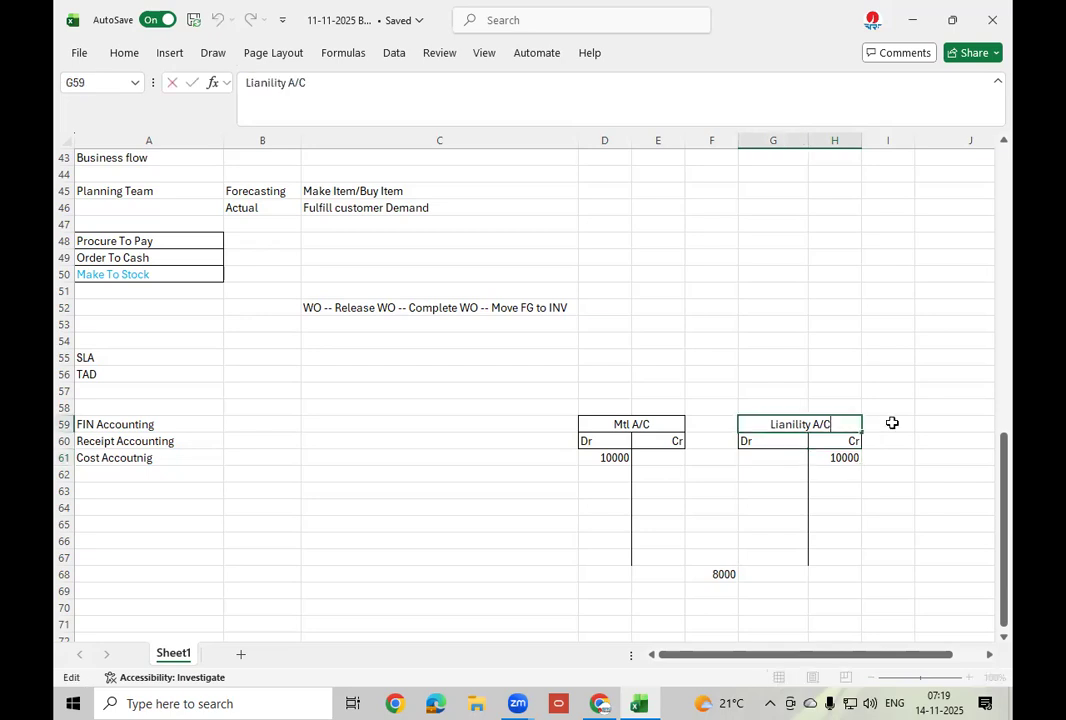
pyautogui.write('(')
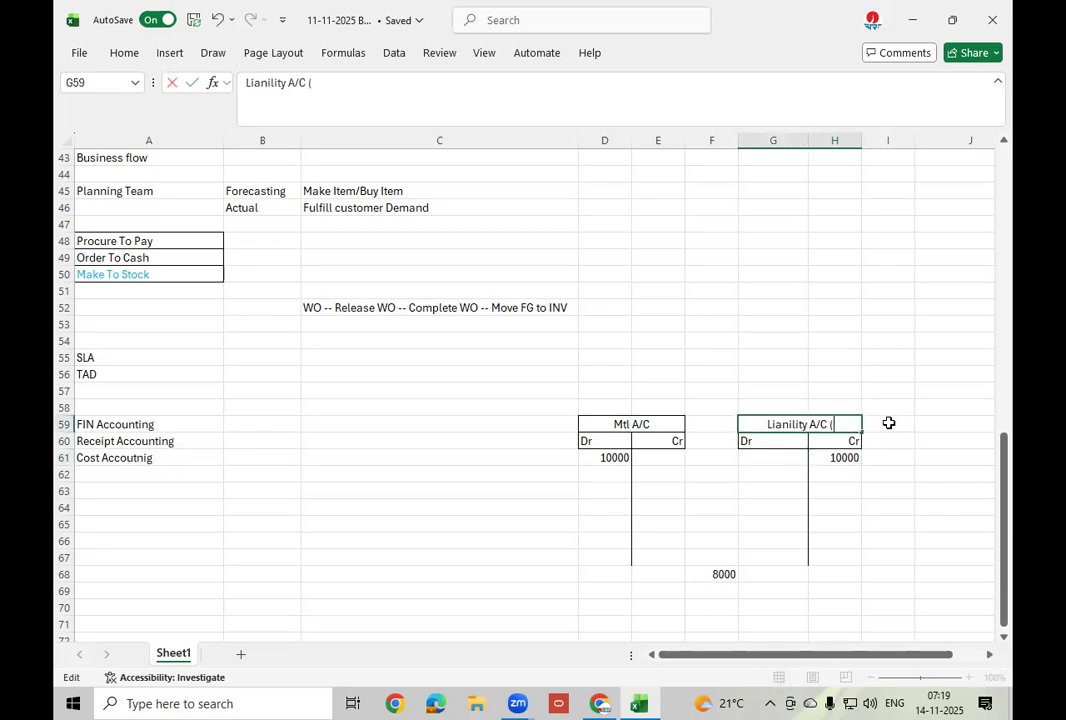
pyautogui.write('Suppli')
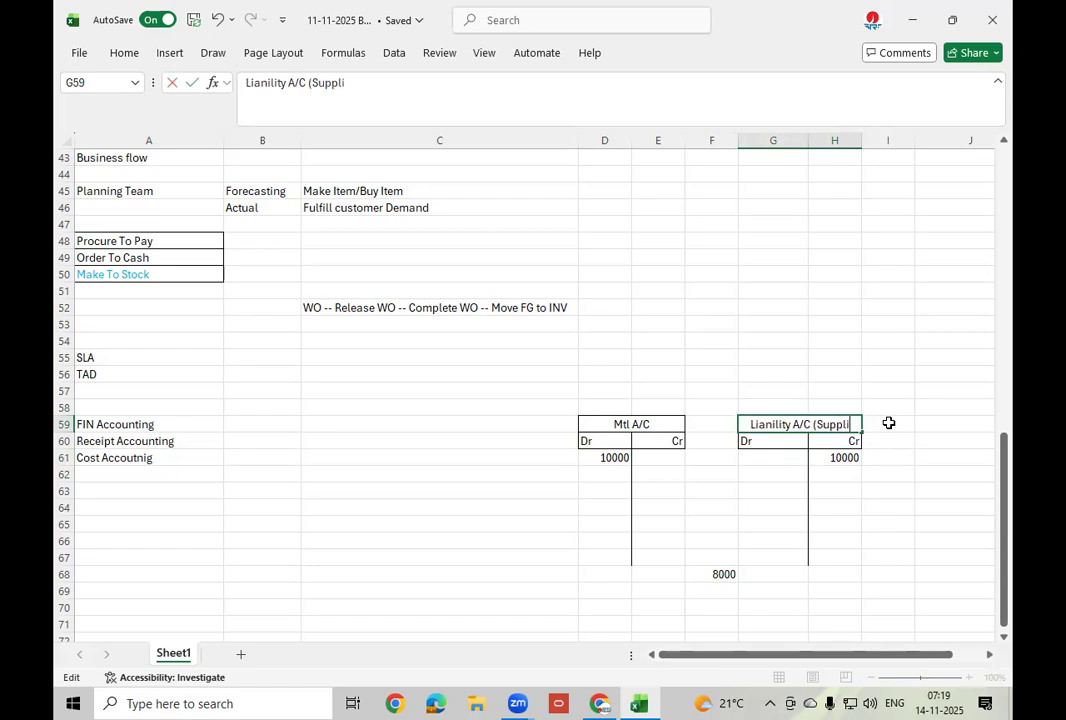
pyautogui.write('er)')
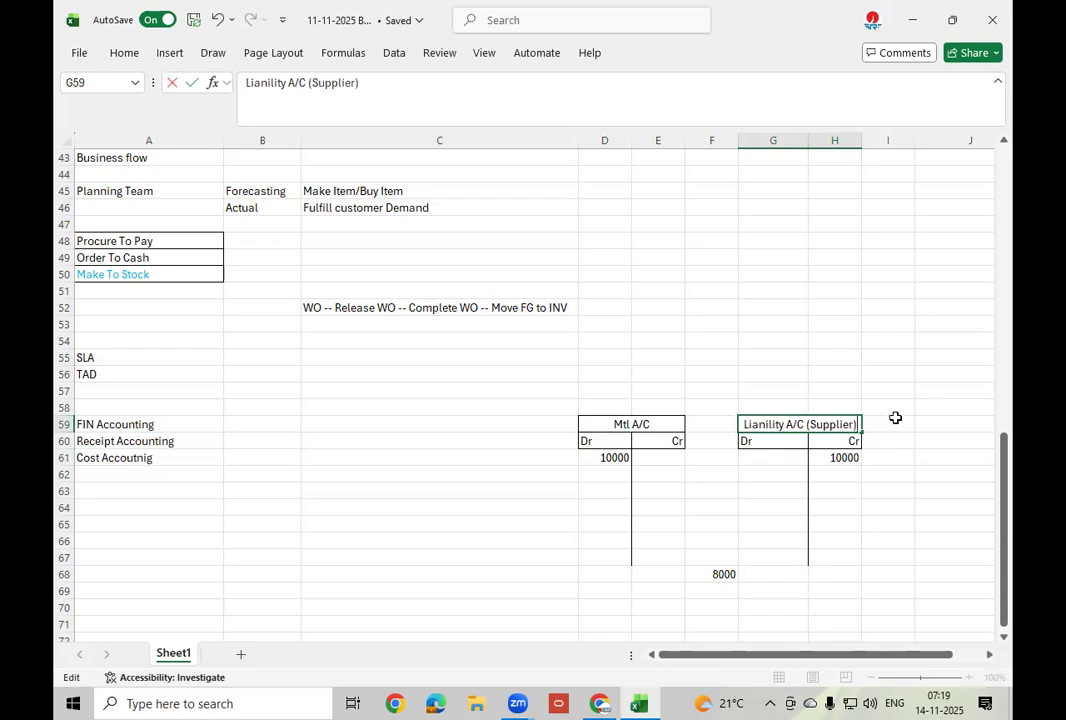
pyautogui.click(893, 421)
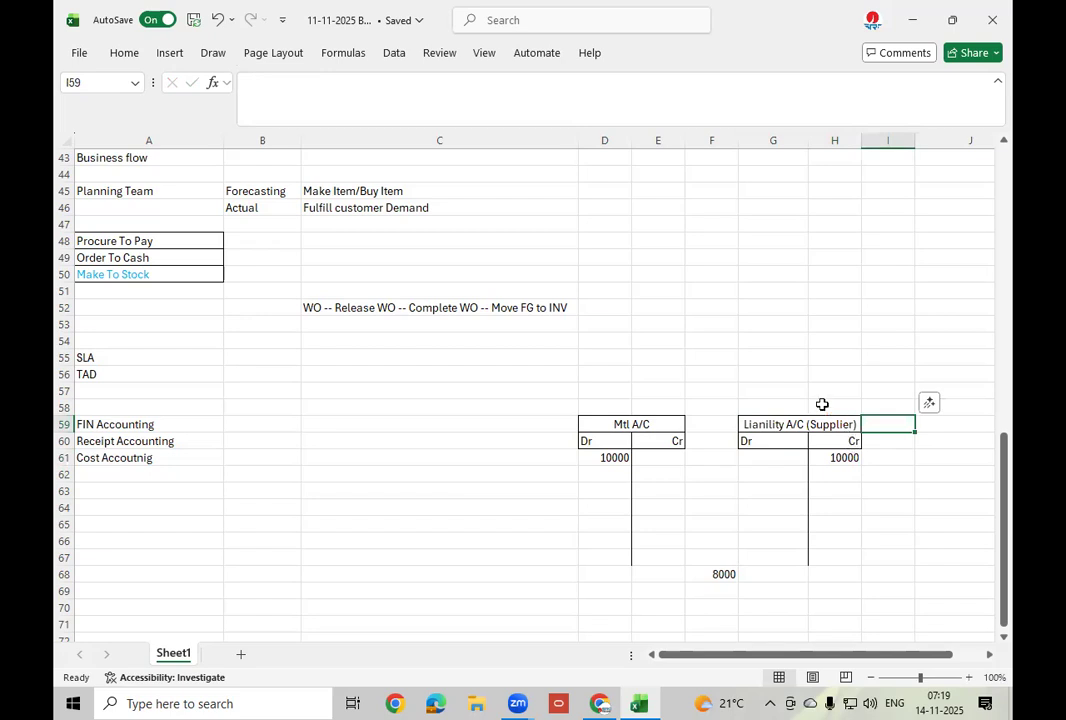
pyautogui.click(846, 456)
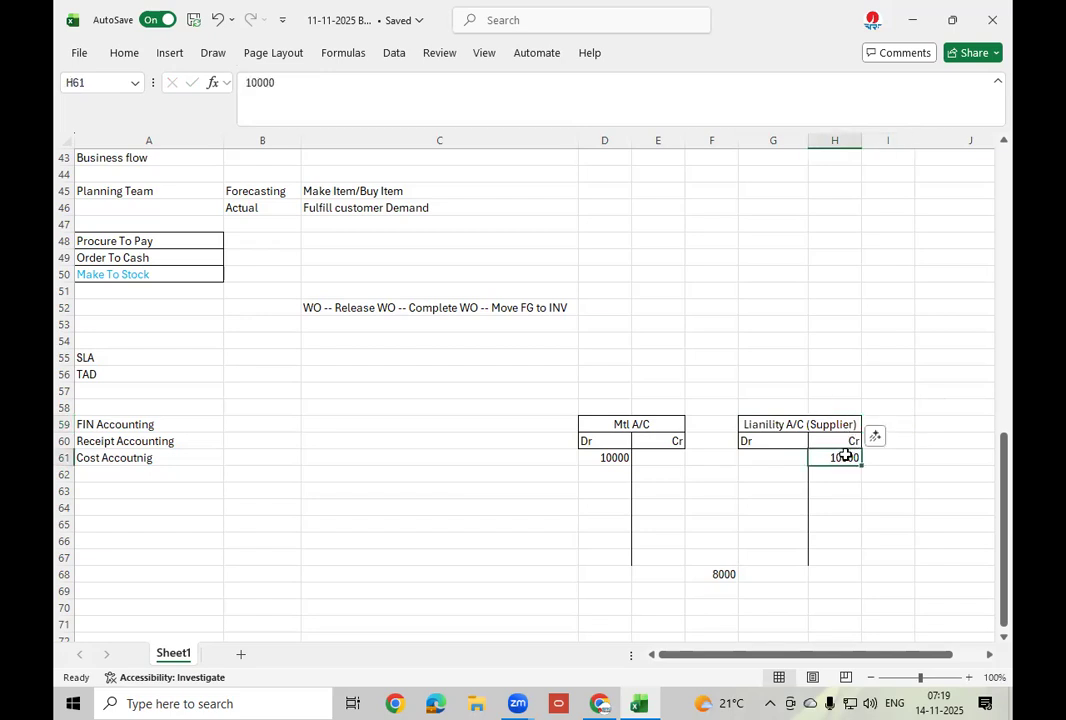
# Copy the Lianility A/C (Supplier) T-account G59:H67 to J59, narrow column J, and clear K61's 10000.
pyautogui.scroll(-2, 846, 456)
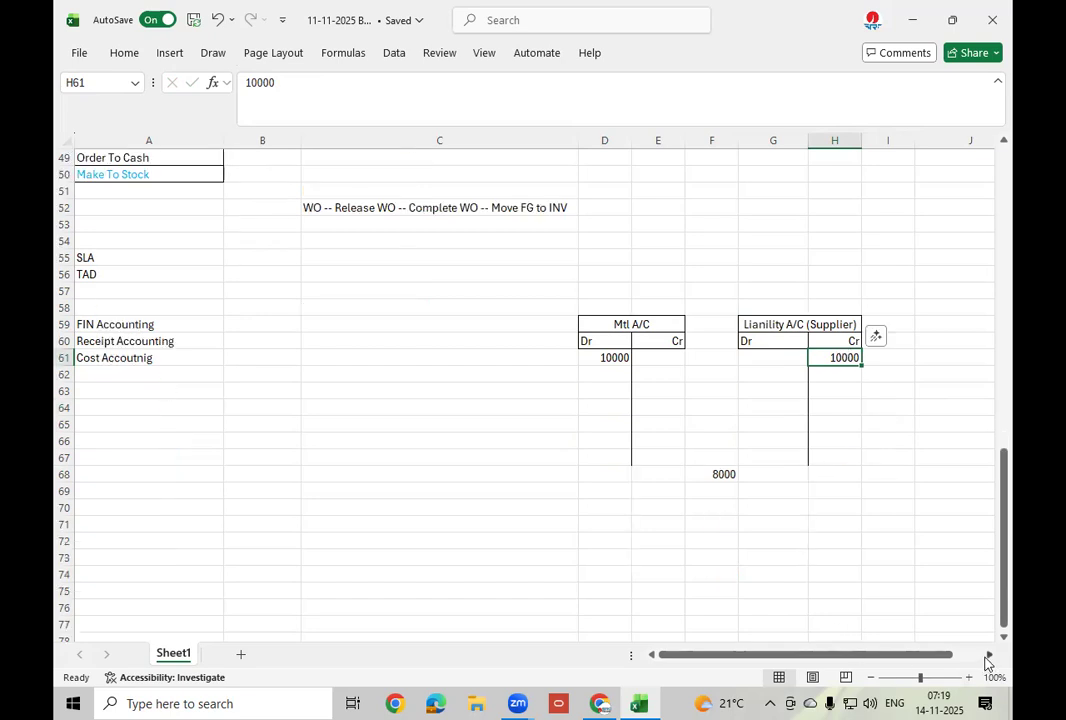
pyautogui.click(989, 655)
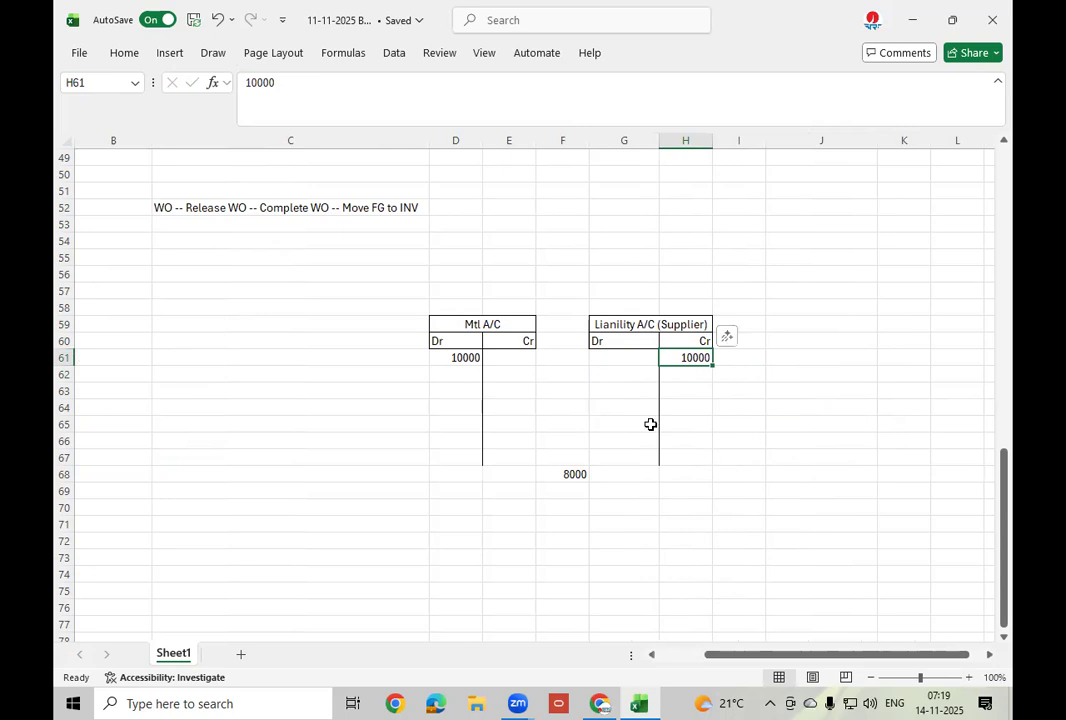
pyautogui.moveTo(631, 325); pyautogui.dragTo(658, 462)
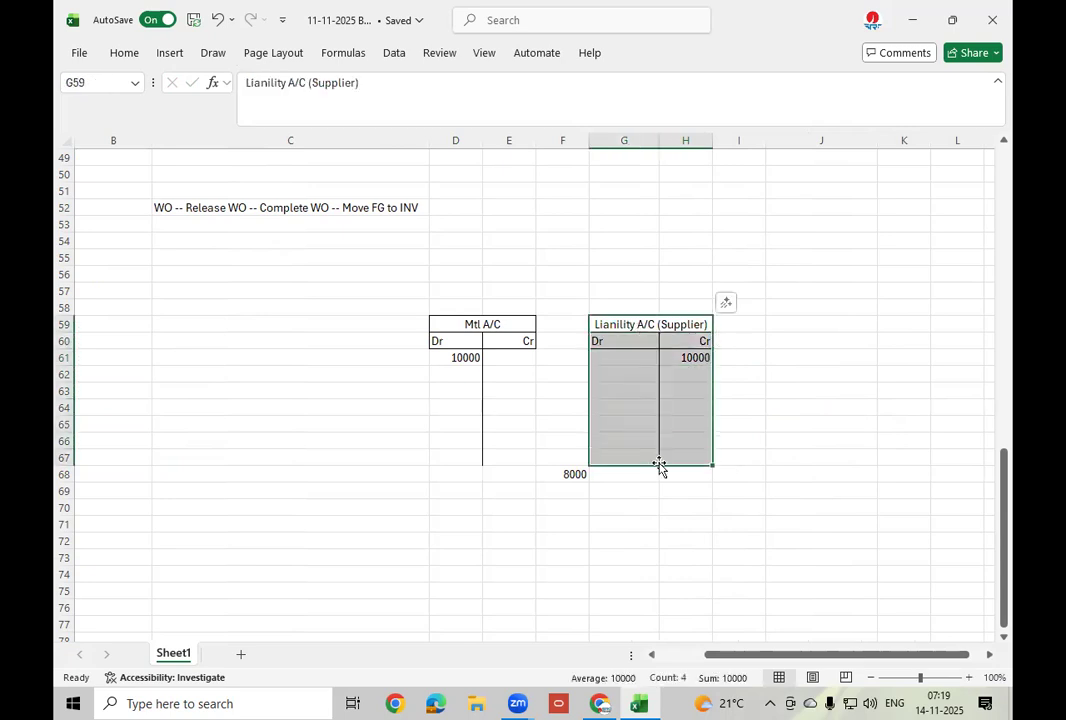
pyautogui.hotkey('ctrl', 'c')
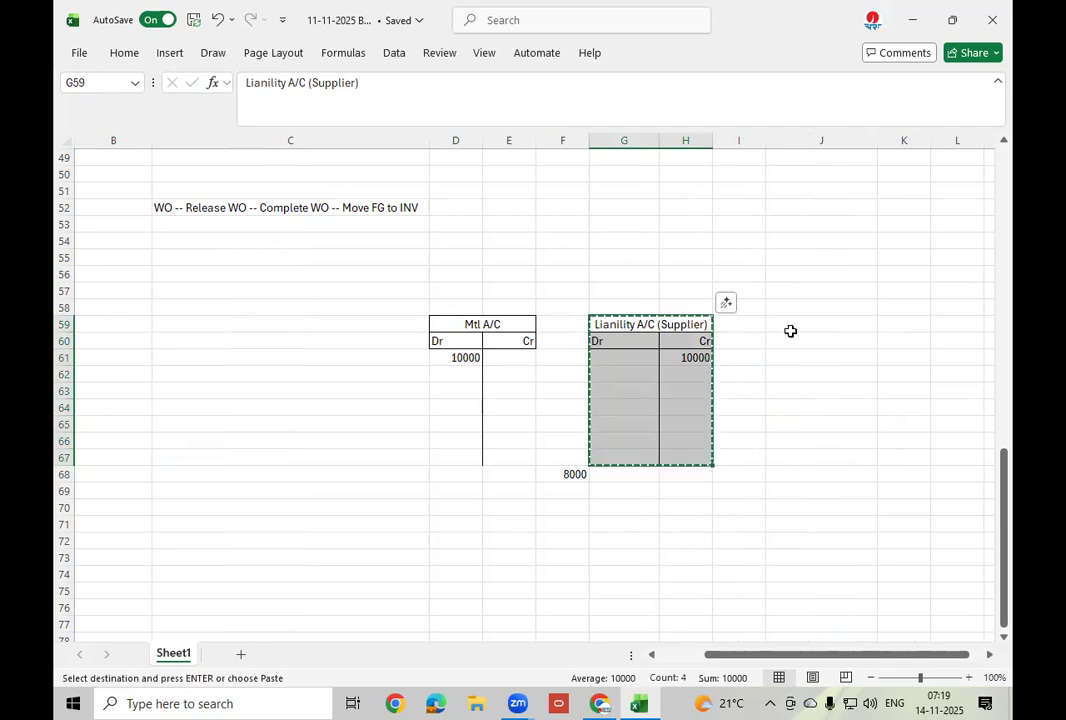
pyautogui.click(790, 331)
pyautogui.hotkey('ctrl', 'v')
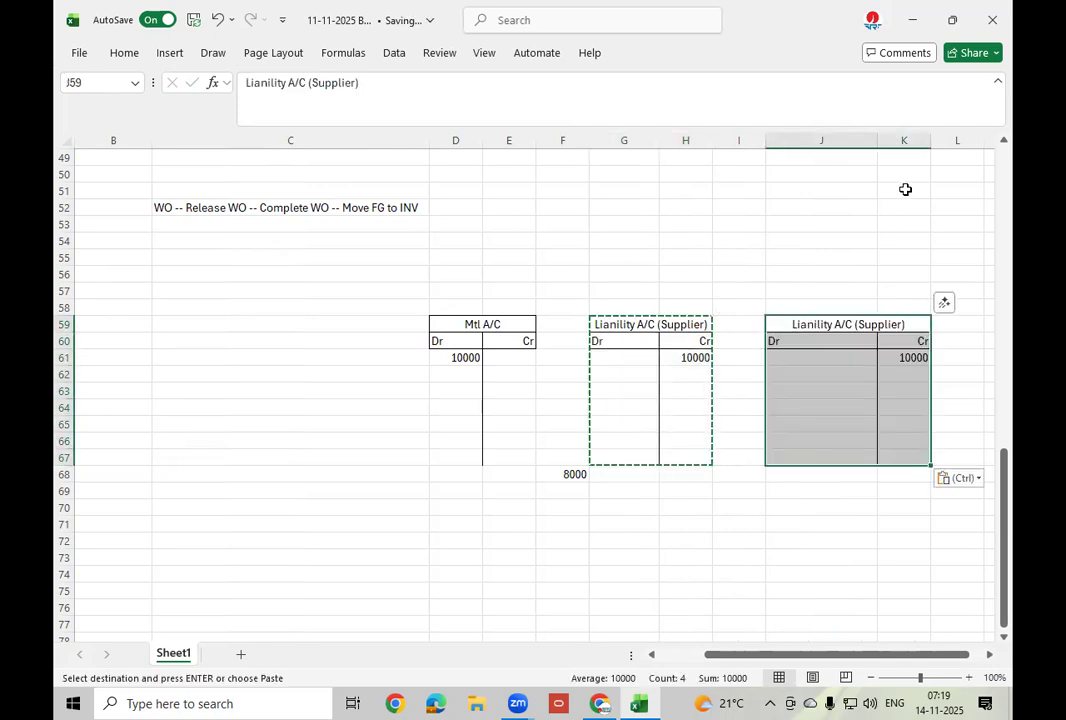
pyautogui.moveTo(878, 141); pyautogui.dragTo(847, 142)
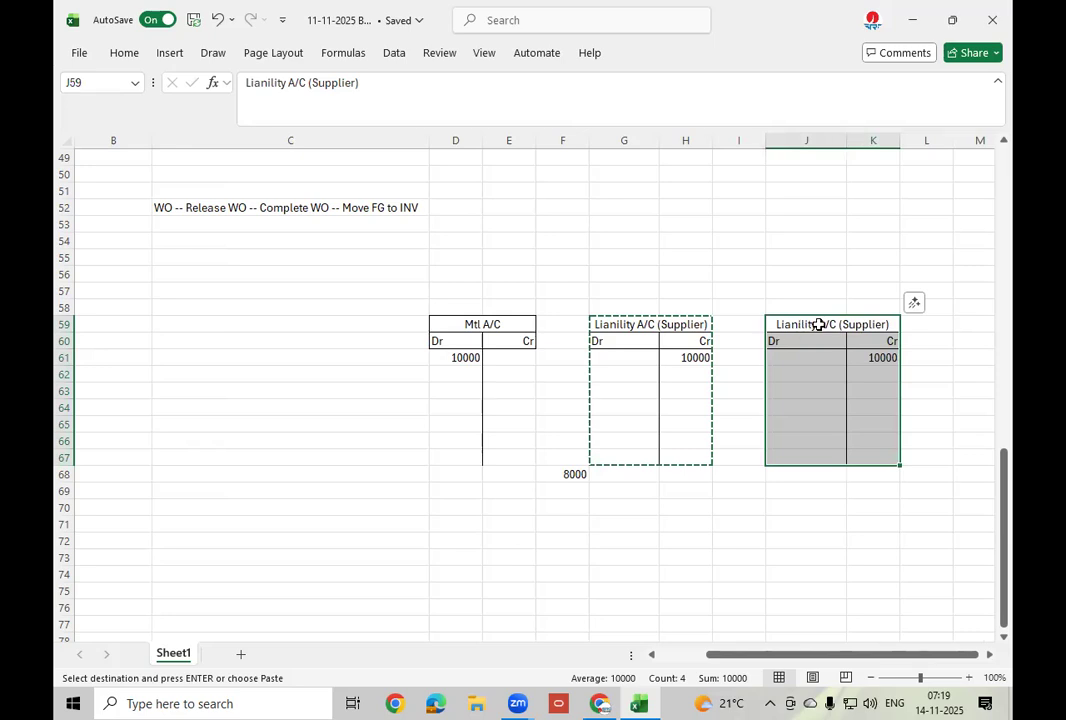
pyautogui.click(883, 358)
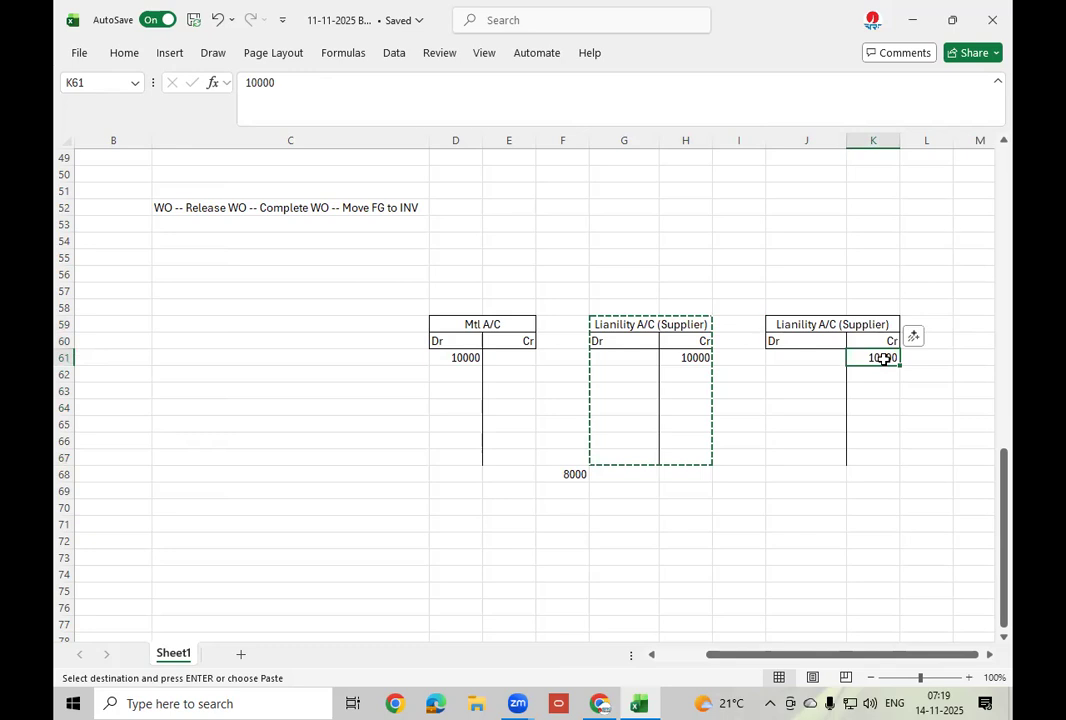
pyautogui.press('BackSpace')
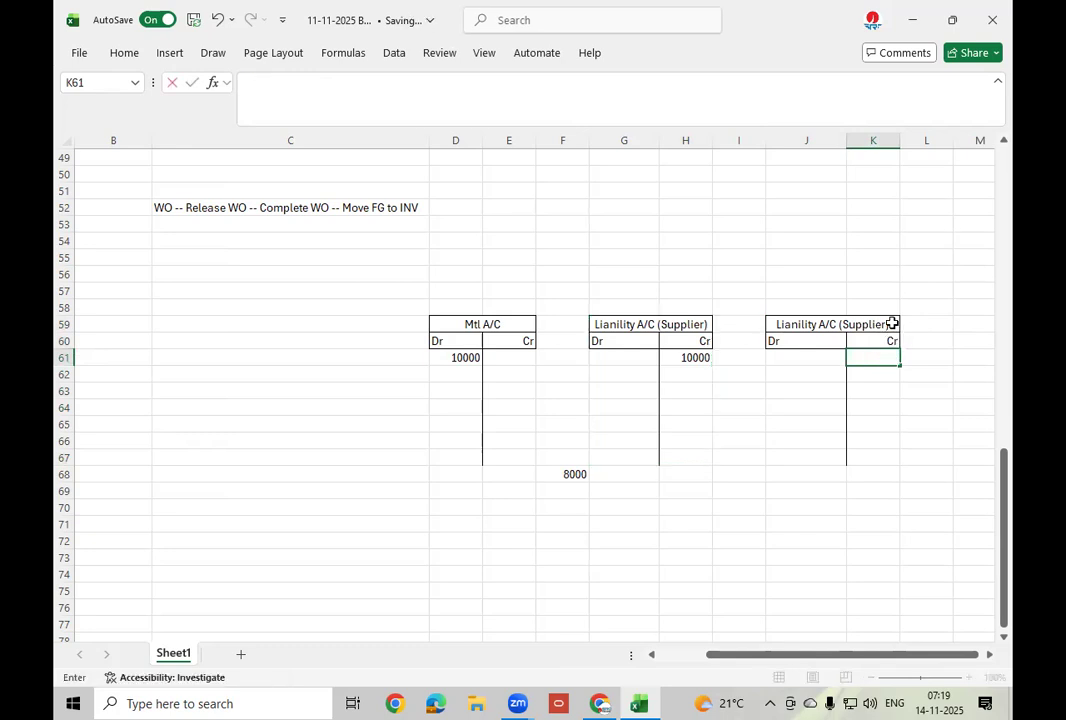
pyautogui.click(892, 324)
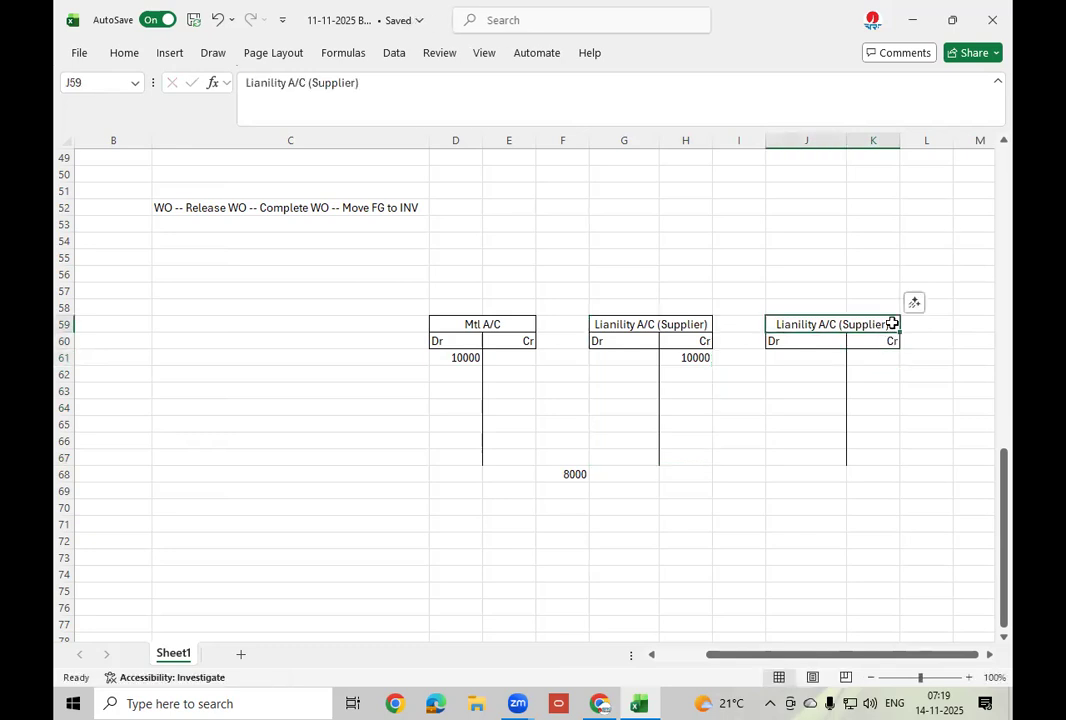
# Rename the third T-account Cash A/C and enter 10000 as its credit in K61.
pyautogui.write('Cash A/C')
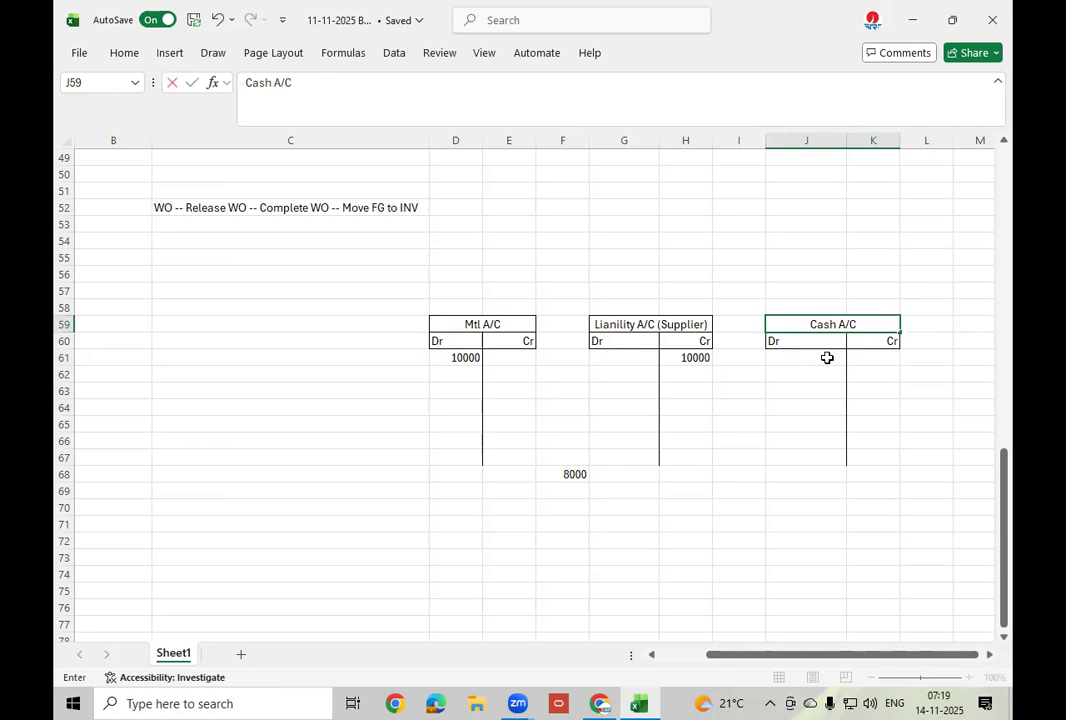
pyautogui.click(865, 357)
pyautogui.write('10000')
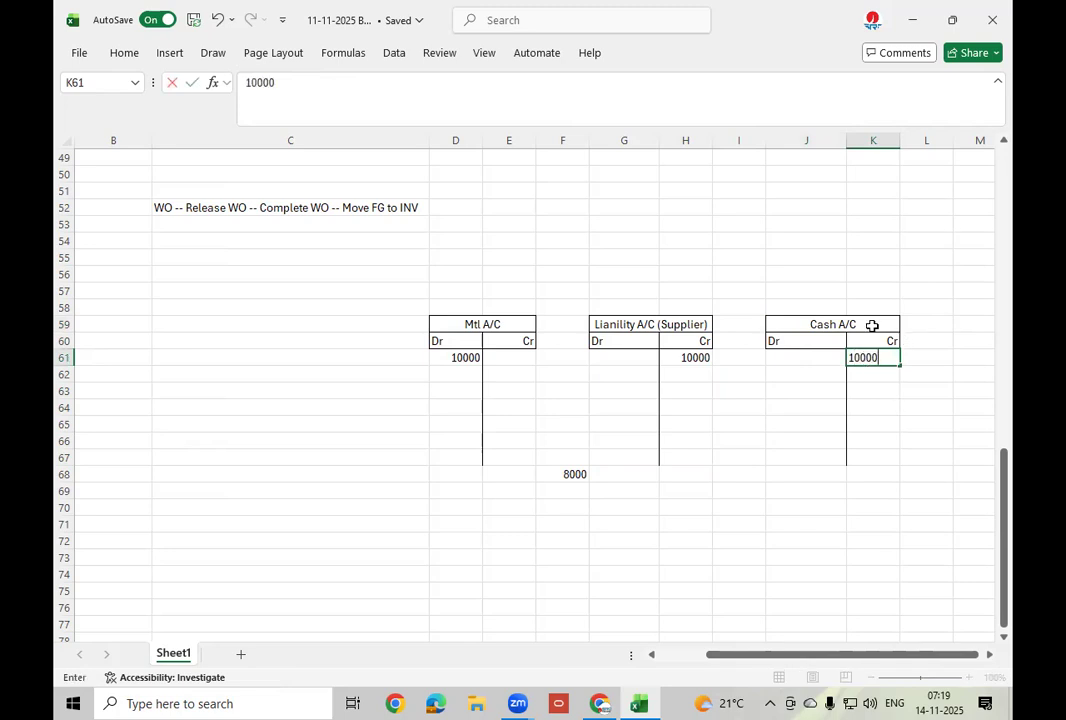
pyautogui.click(919, 360)
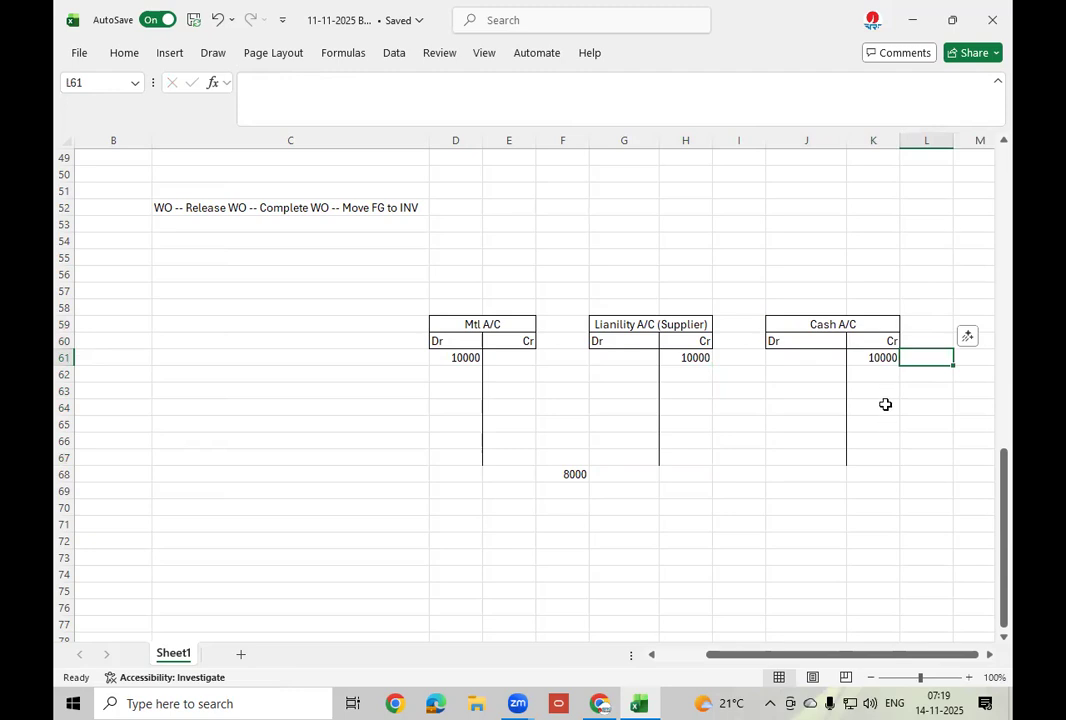
# Enter 200000 as the Cash A/C debit in J61.
pyautogui.click(468, 357)
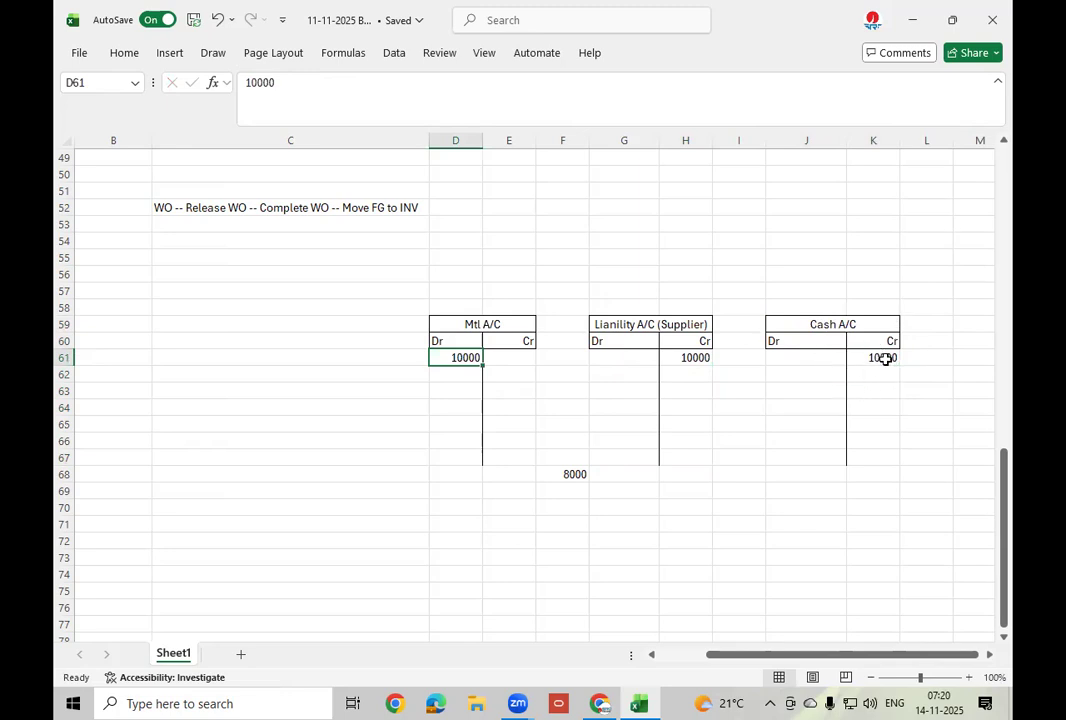
pyautogui.click(806, 362)
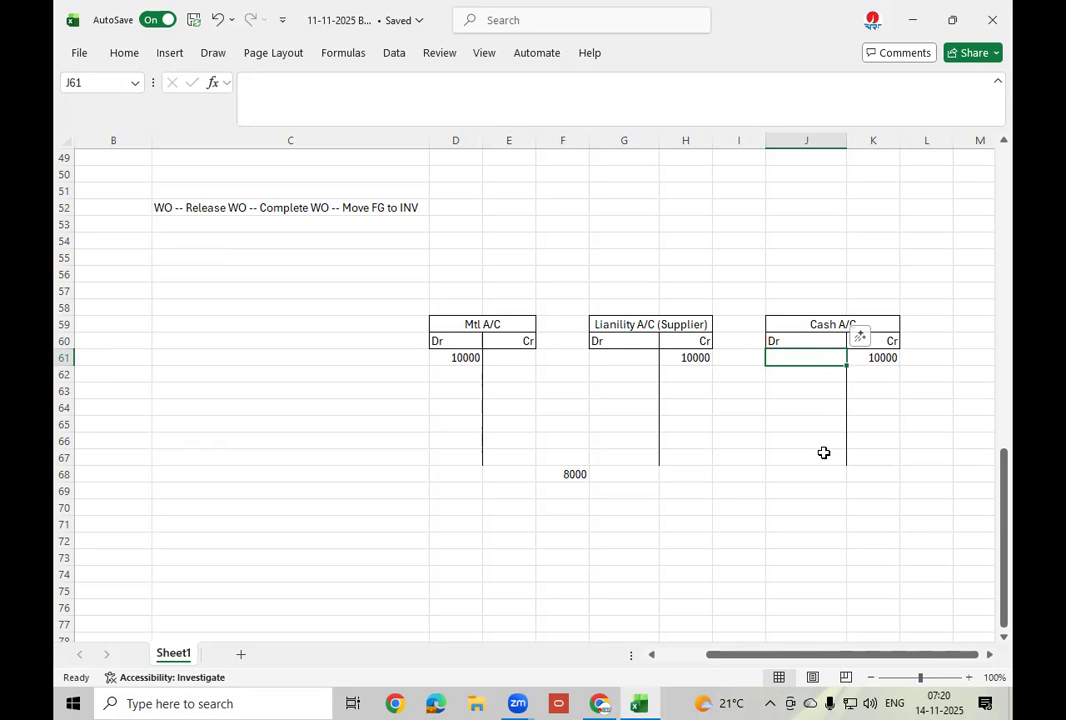
pyautogui.write('200000')
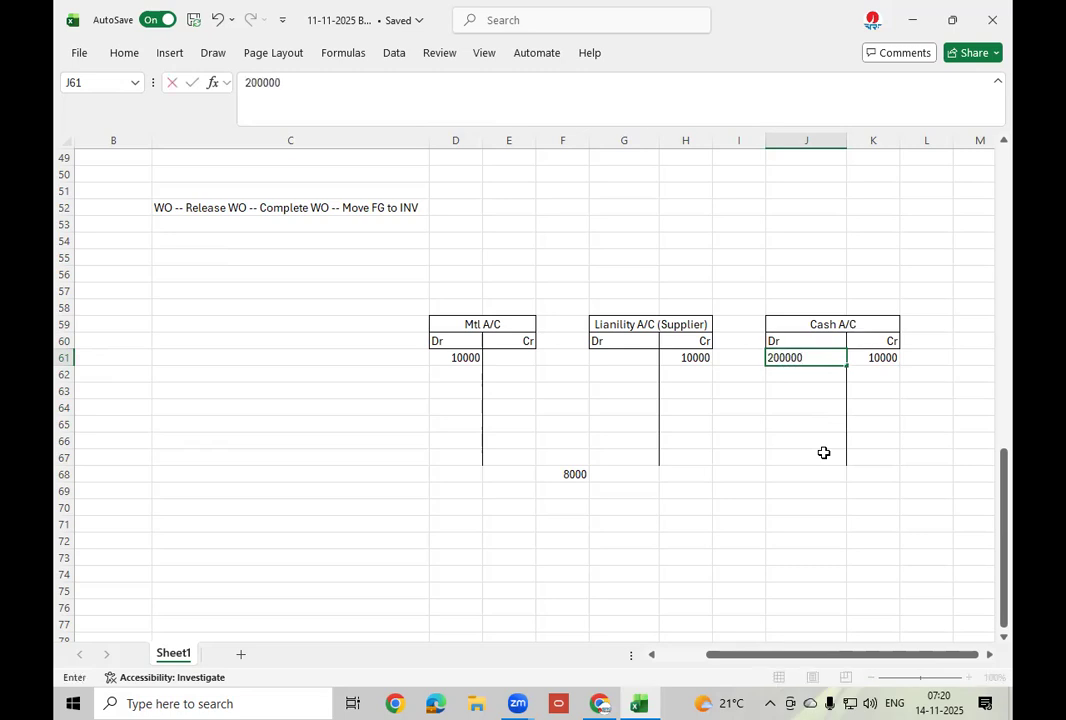
pyautogui.click(818, 491)
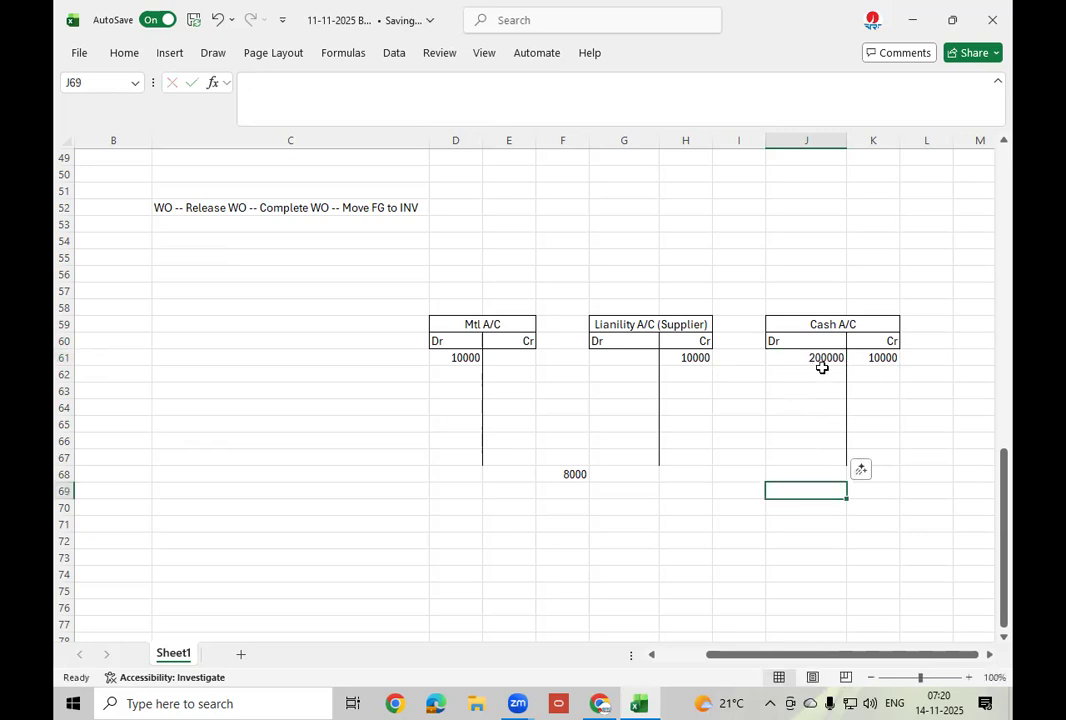
pyautogui.click(886, 355)
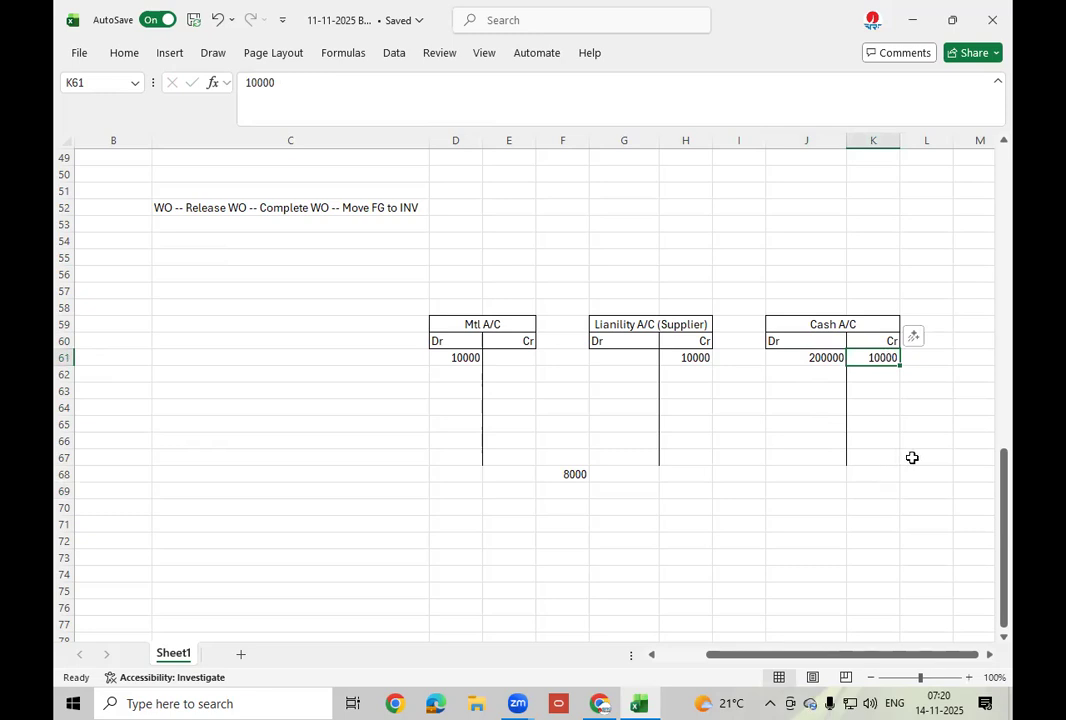
pyautogui.click(912, 457)
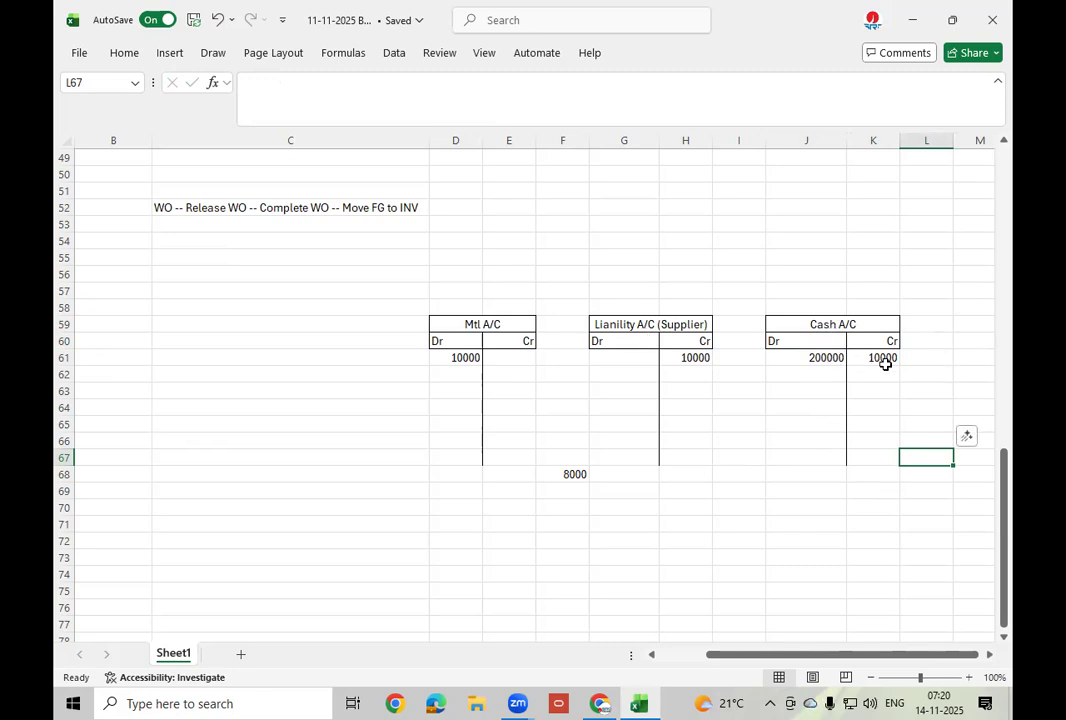
# Enter a 10000 debit in G61 of the Lianility A/C (Supplier) T-account, matching its 10000 credit.
pyautogui.click(887, 357)
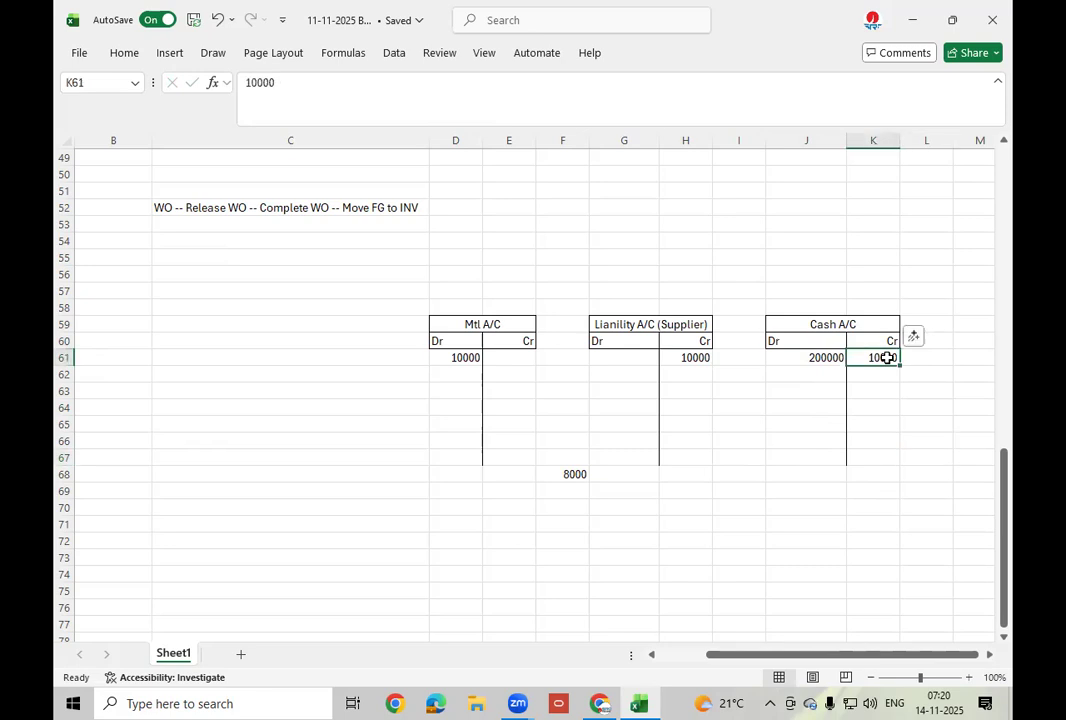
pyautogui.click(614, 359)
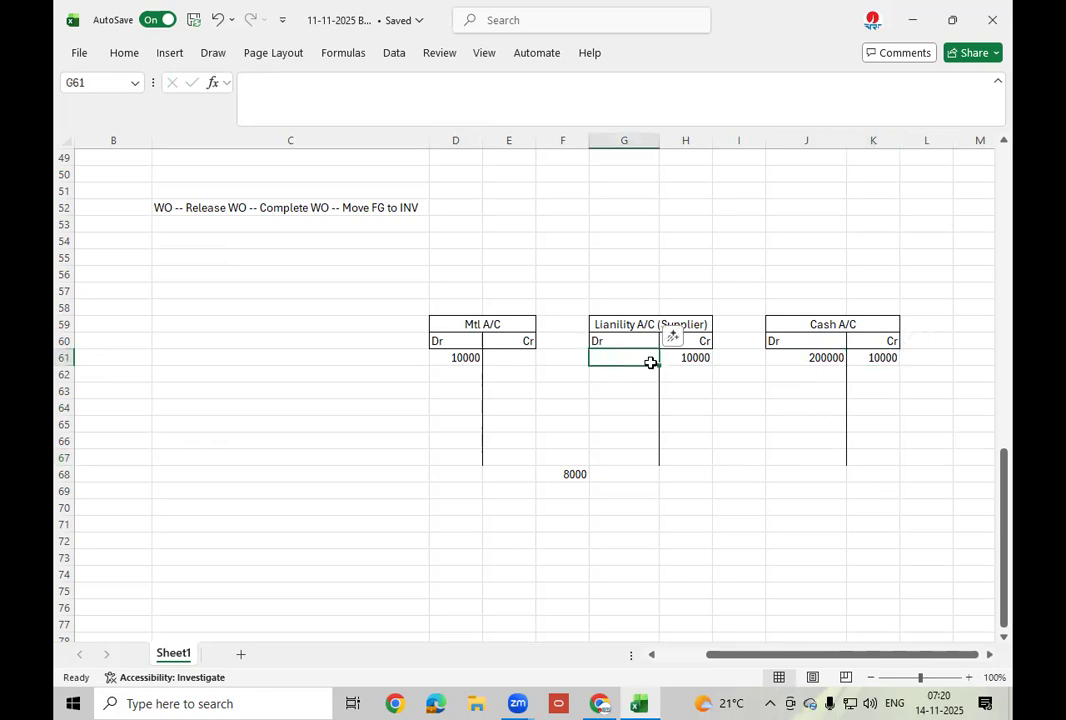
pyautogui.write('10000')
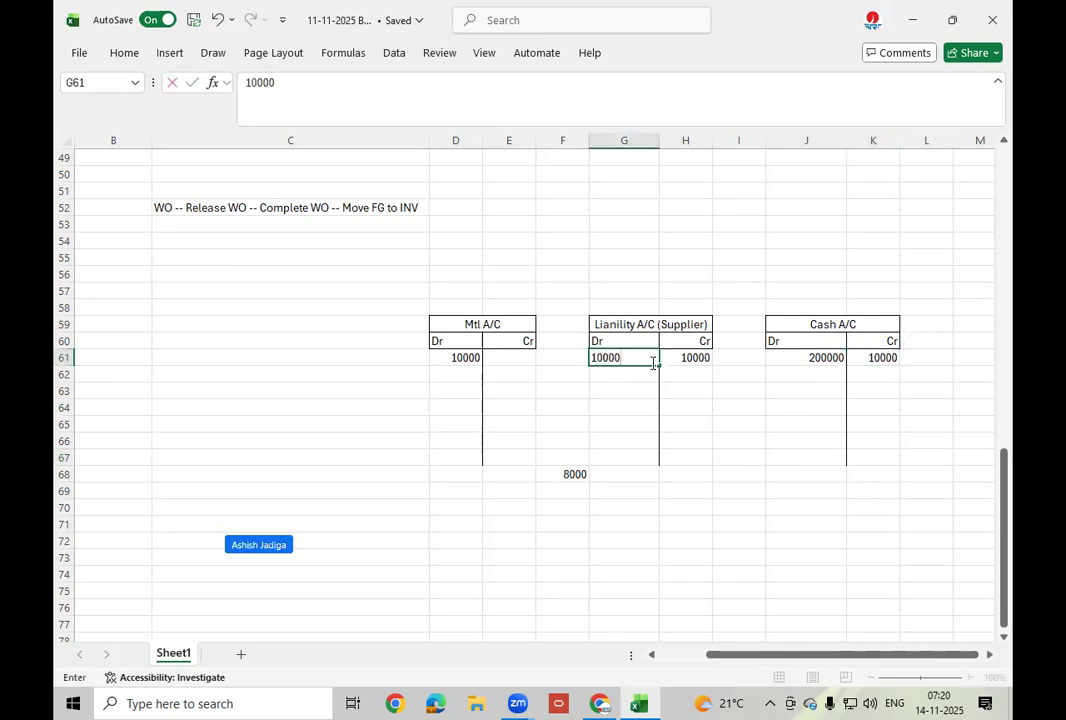
pyautogui.click(697, 411)
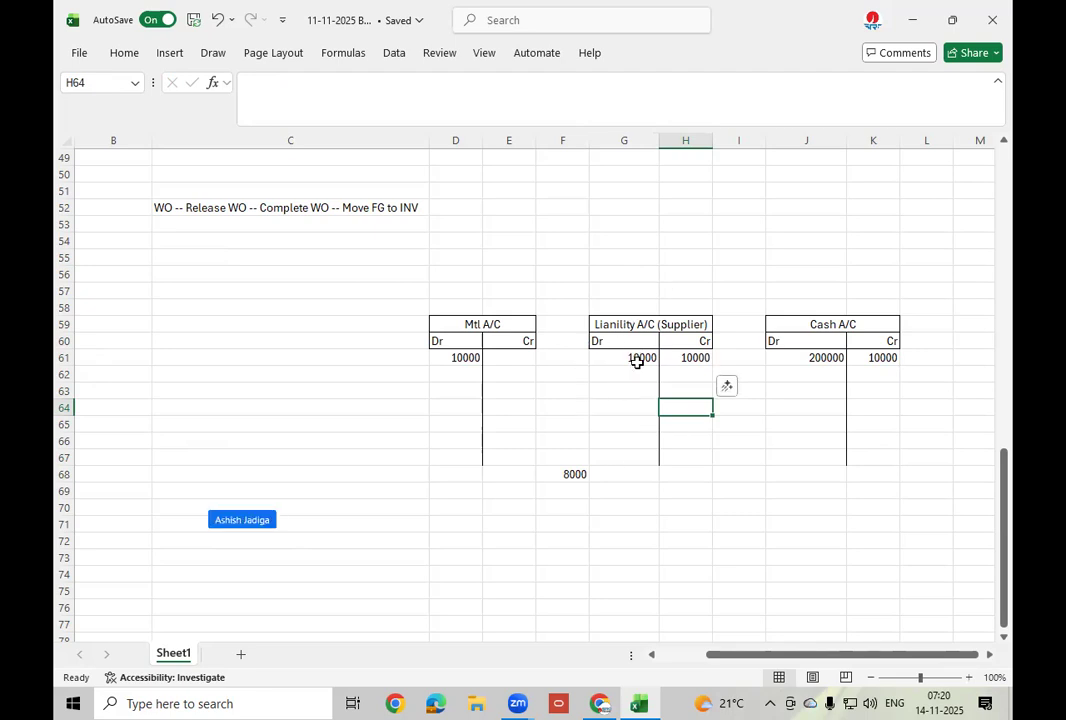
pyautogui.click(693, 357)
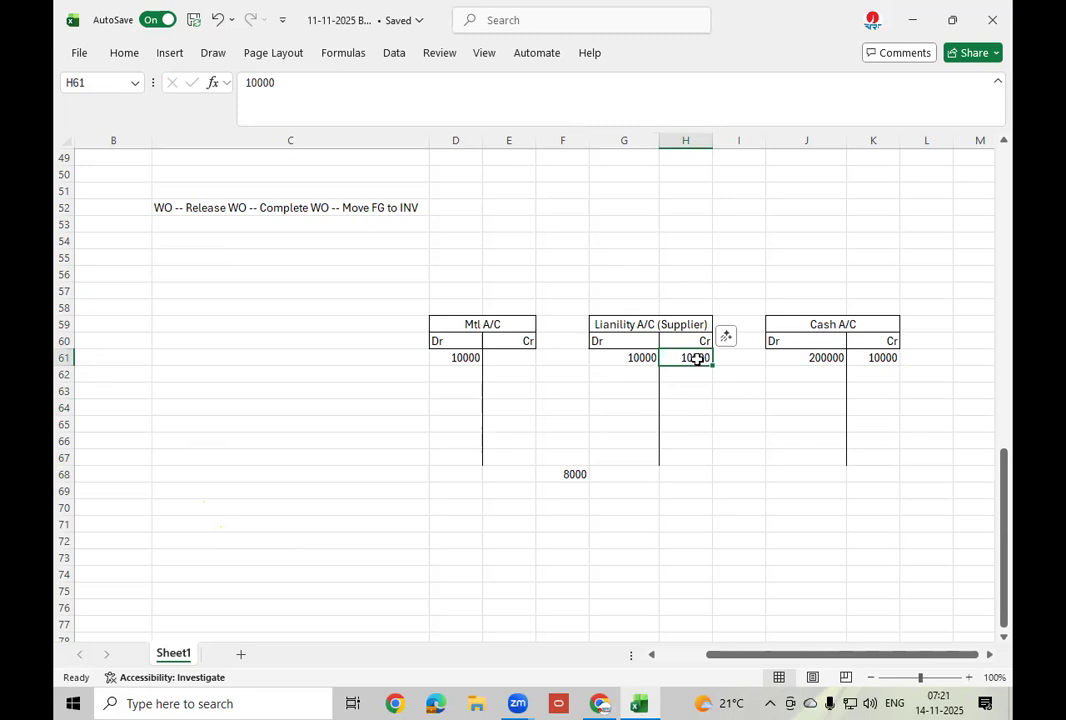
pyautogui.click(642, 358)
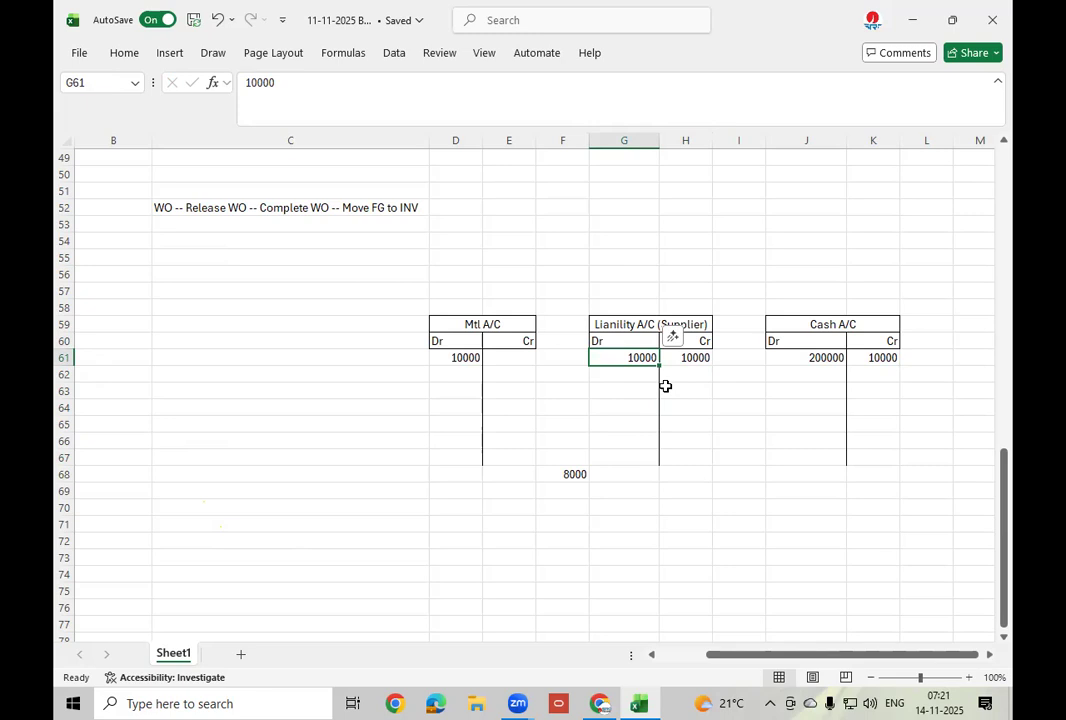
pyautogui.click(631, 324)
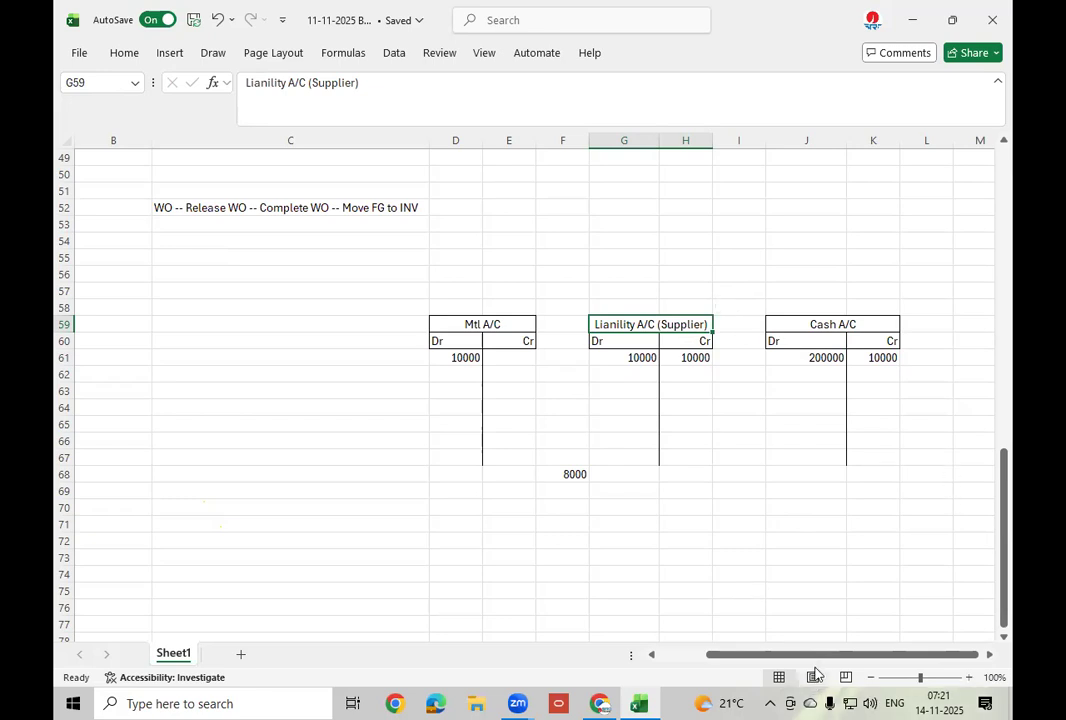
pyautogui.moveTo(828, 660); pyautogui.dragTo(642, 654)
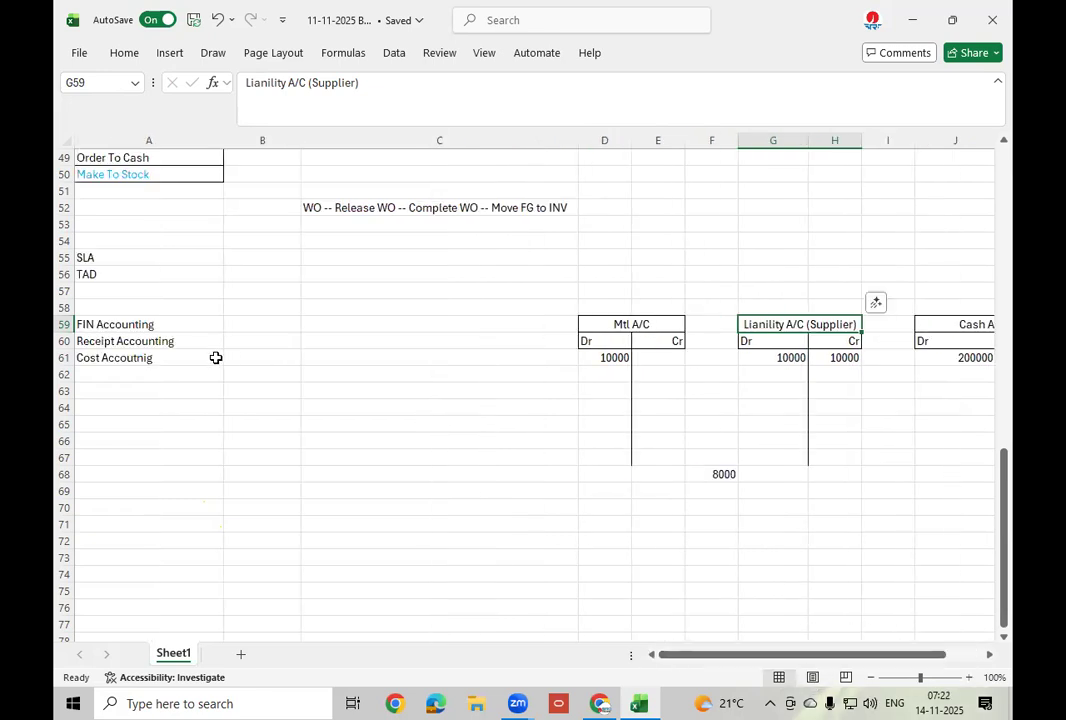
pyautogui.click(132, 347)
pyautogui.click(138, 357)
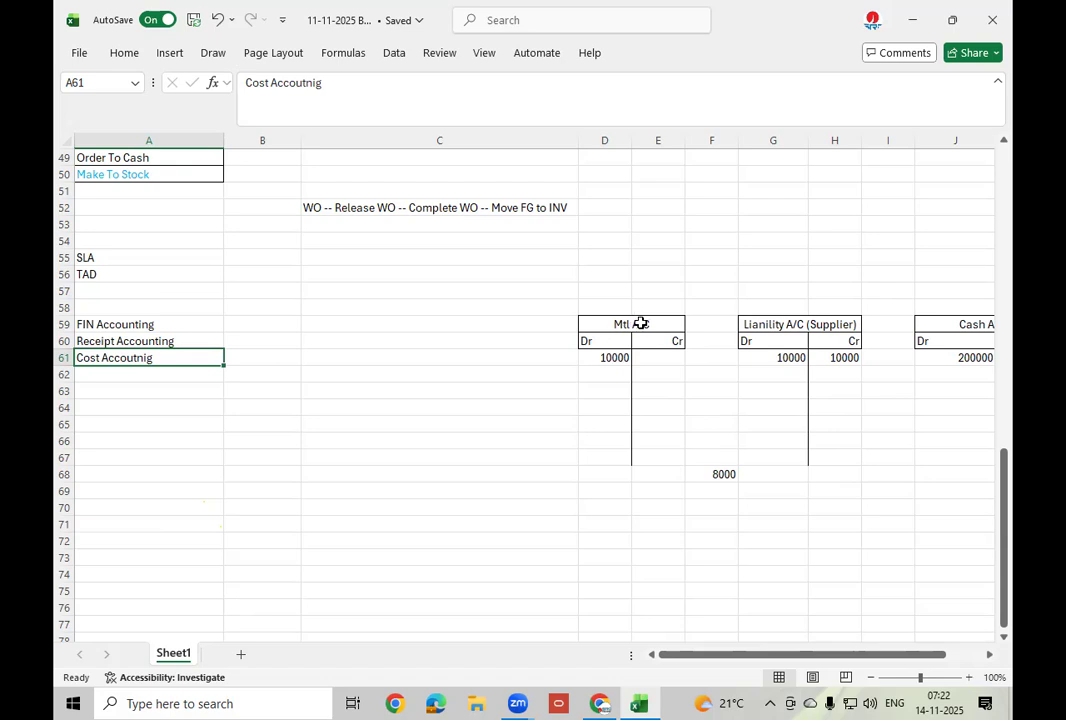
pyautogui.click(640, 323)
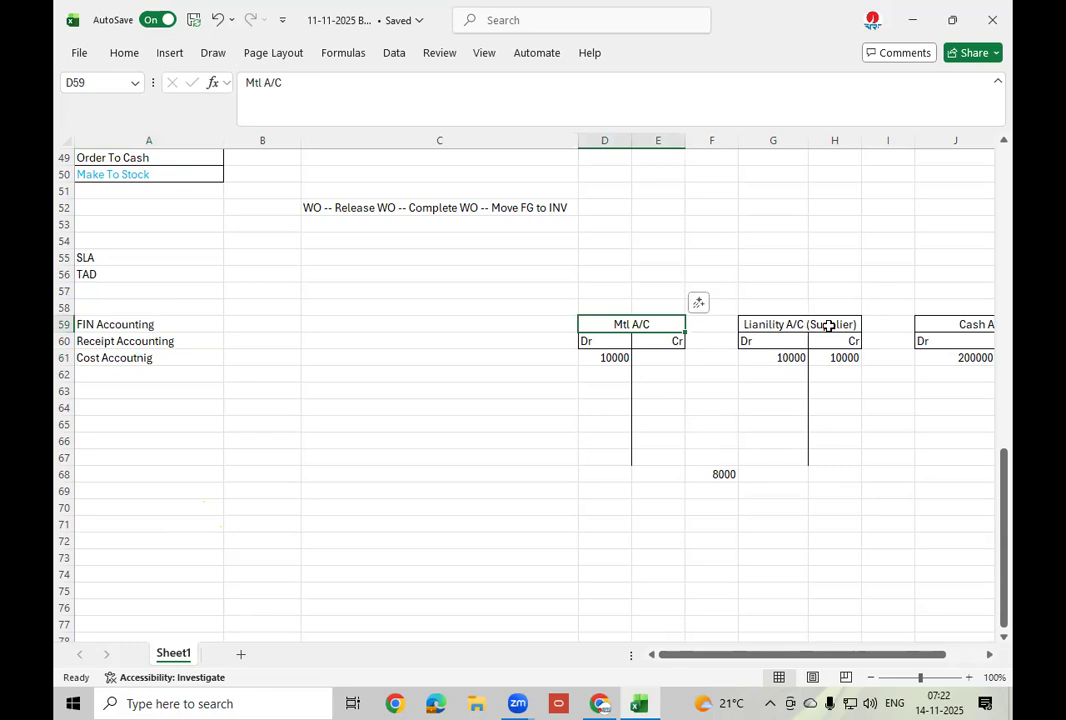
pyautogui.click(619, 360)
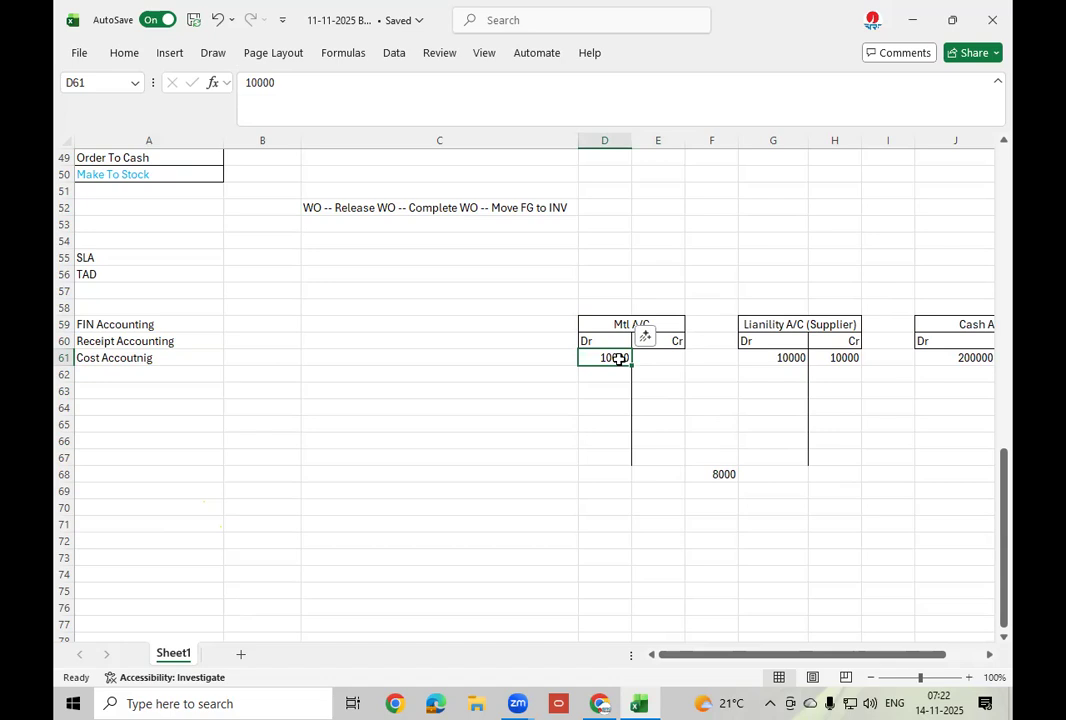
pyautogui.click(788, 358)
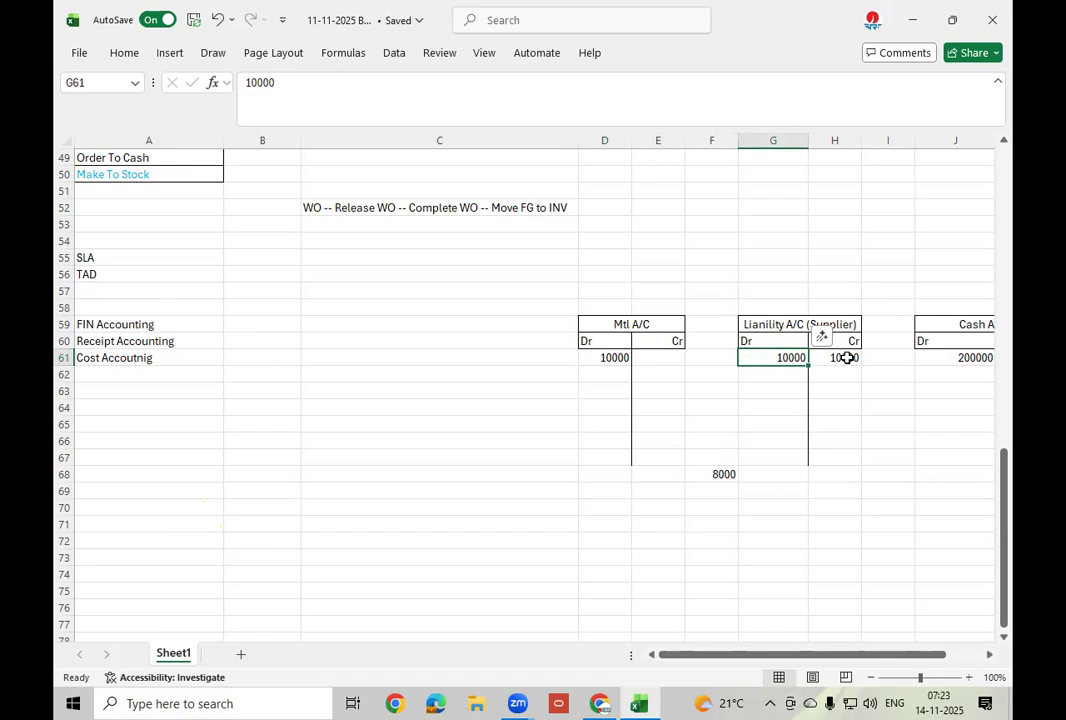
pyautogui.click(847, 358)
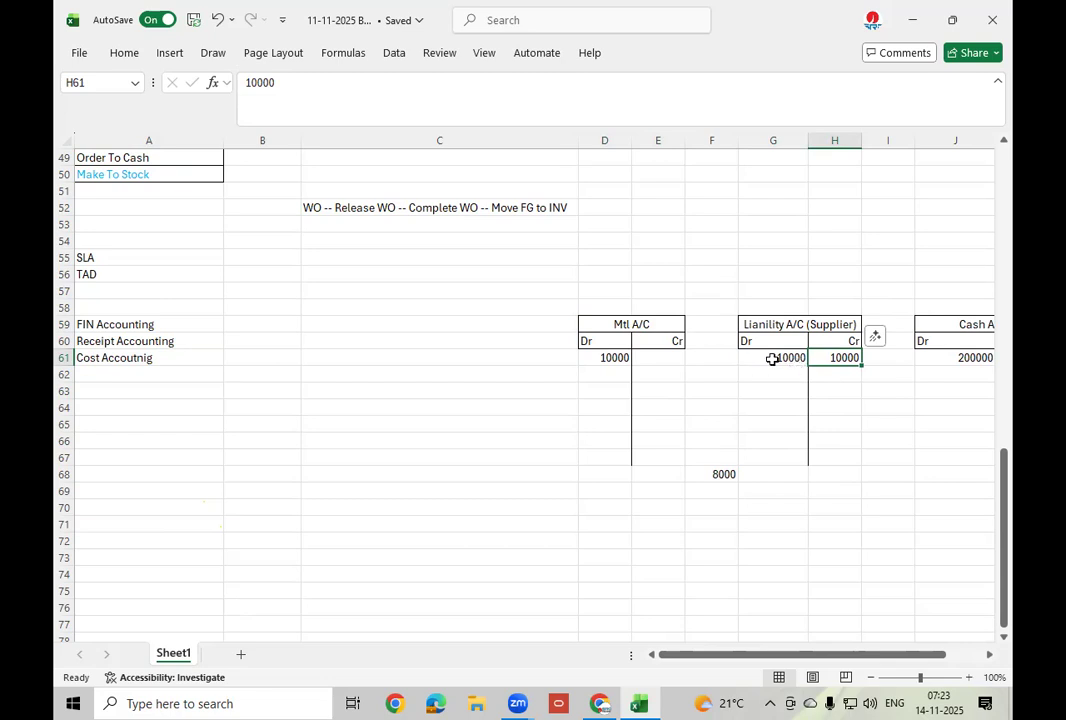
pyautogui.click(786, 358)
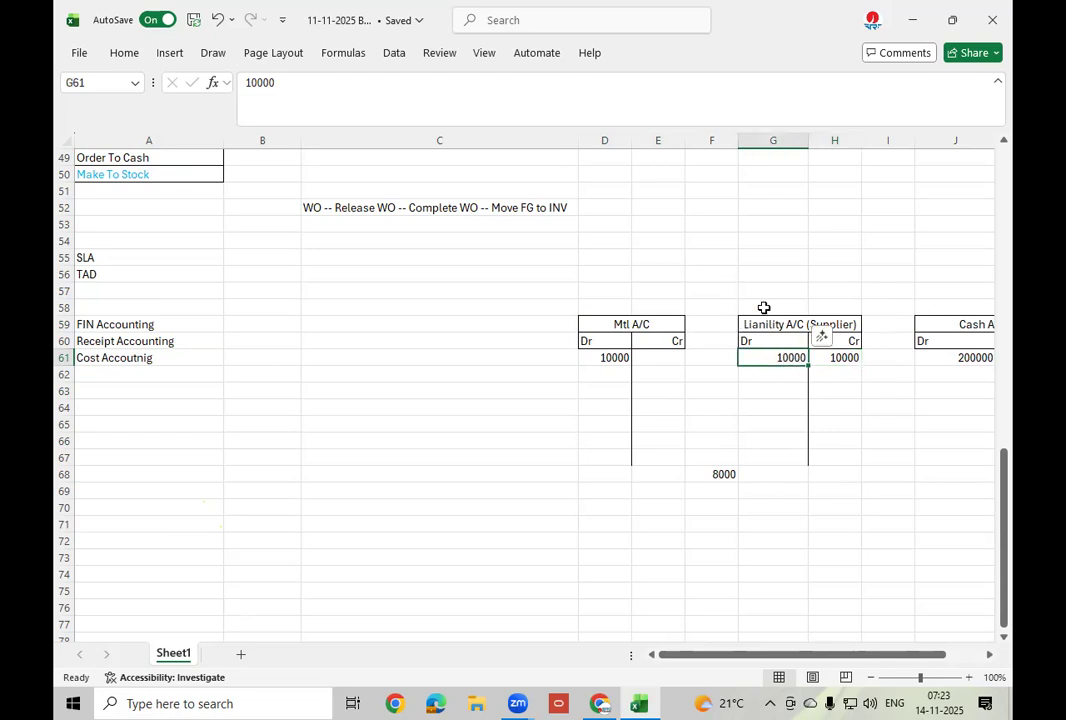
pyautogui.click(850, 358)
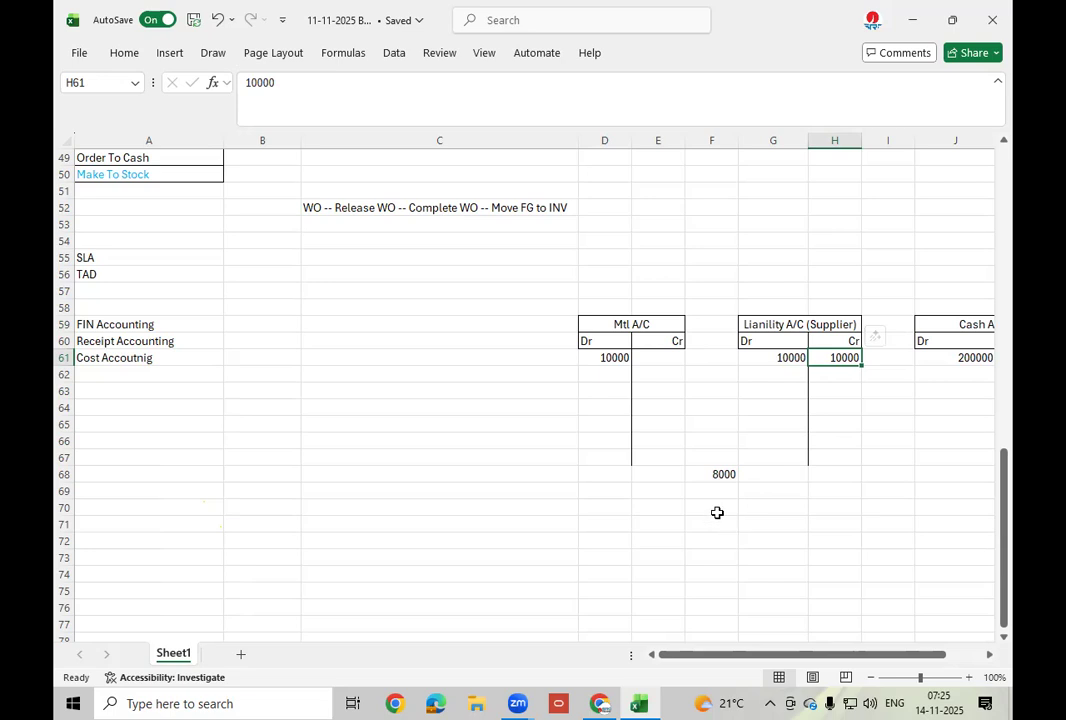
# Apply All Borders to cells E71:G72 and widen column F.
pyautogui.moveTo(654, 526); pyautogui.dragTo(775, 546)
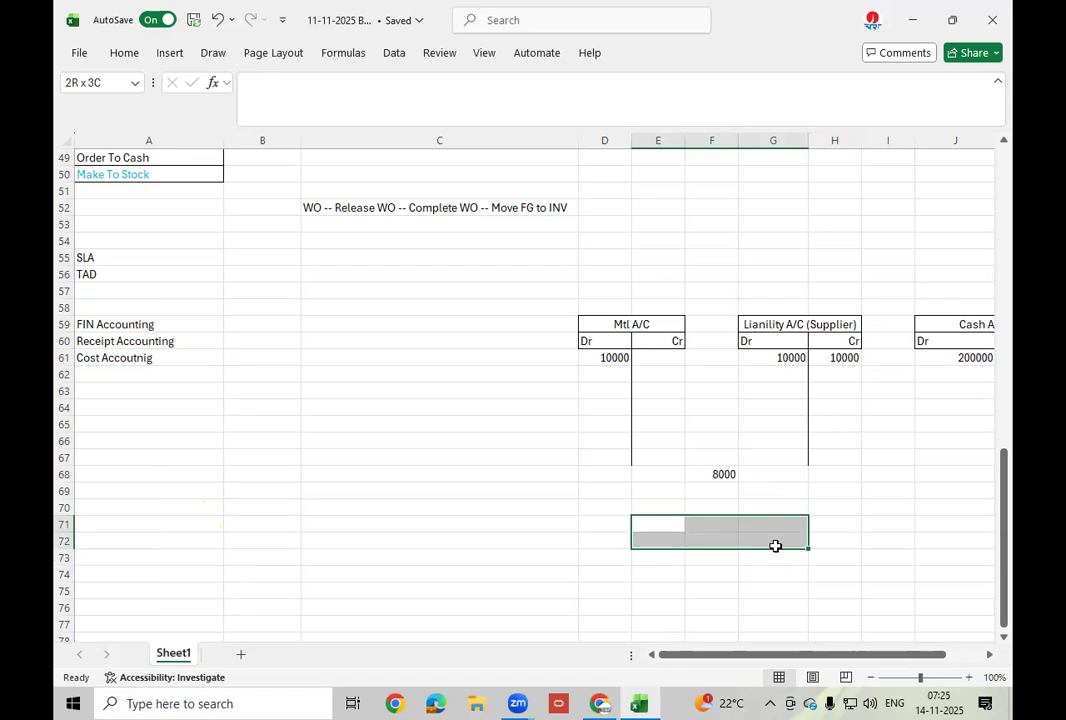
pyautogui.moveTo(775, 546)
pyautogui.mouseDown()
pyautogui.moveTo(777, 566)
pyautogui.moveTo(782, 544)
pyautogui.mouseUp()
pyautogui.moveTo(782, 542); pyautogui.dragTo(782, 542)
pyautogui.click(126, 53)
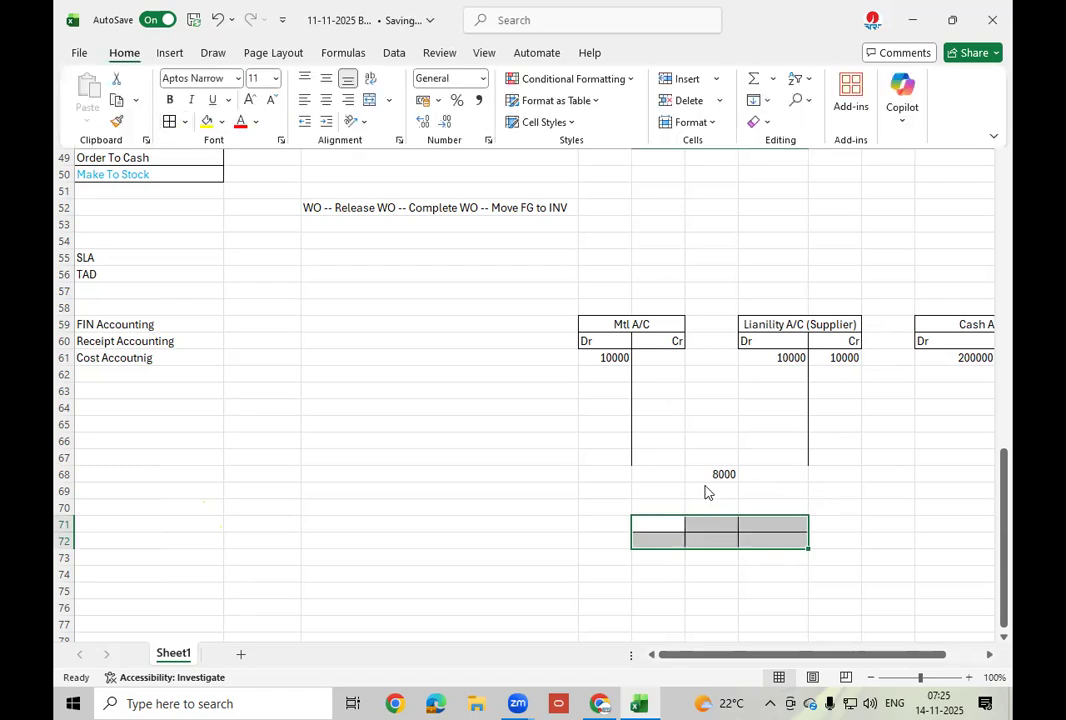
pyautogui.click(662, 521)
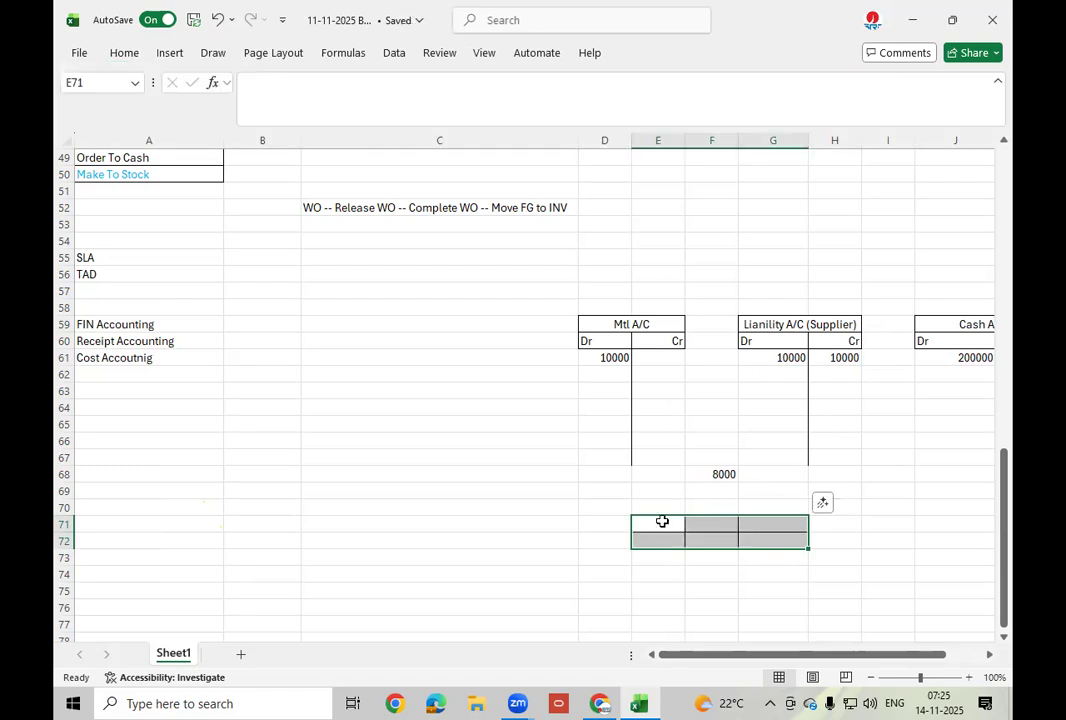
pyautogui.click(669, 524)
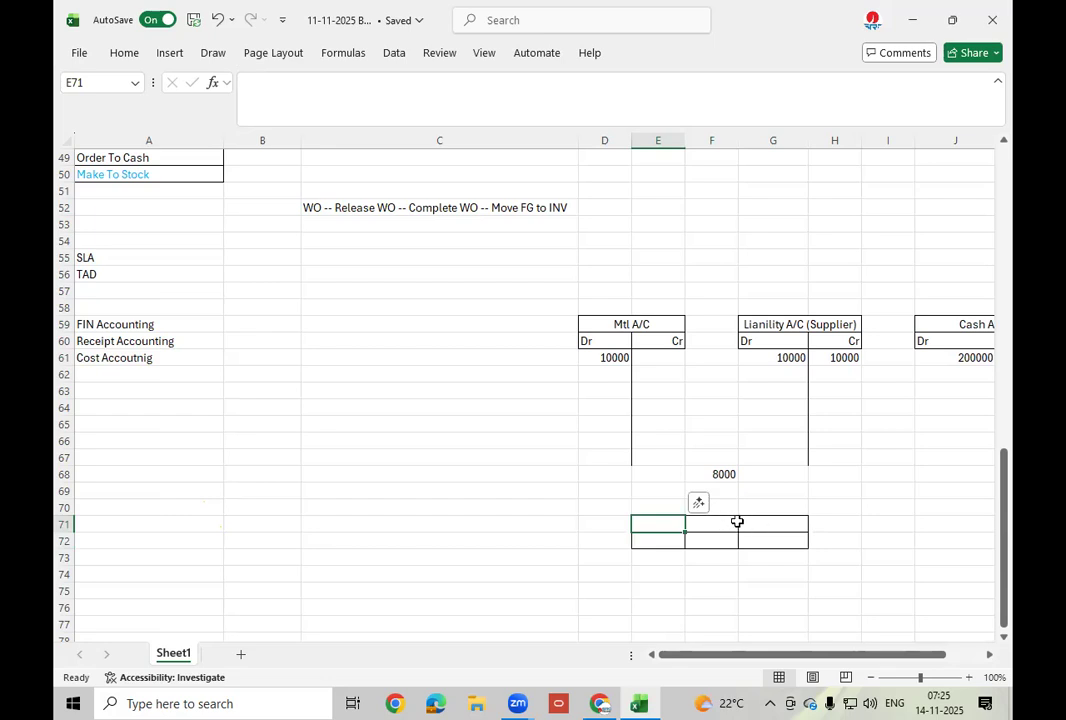
pyautogui.moveTo(737, 141); pyautogui.dragTo(800, 149)
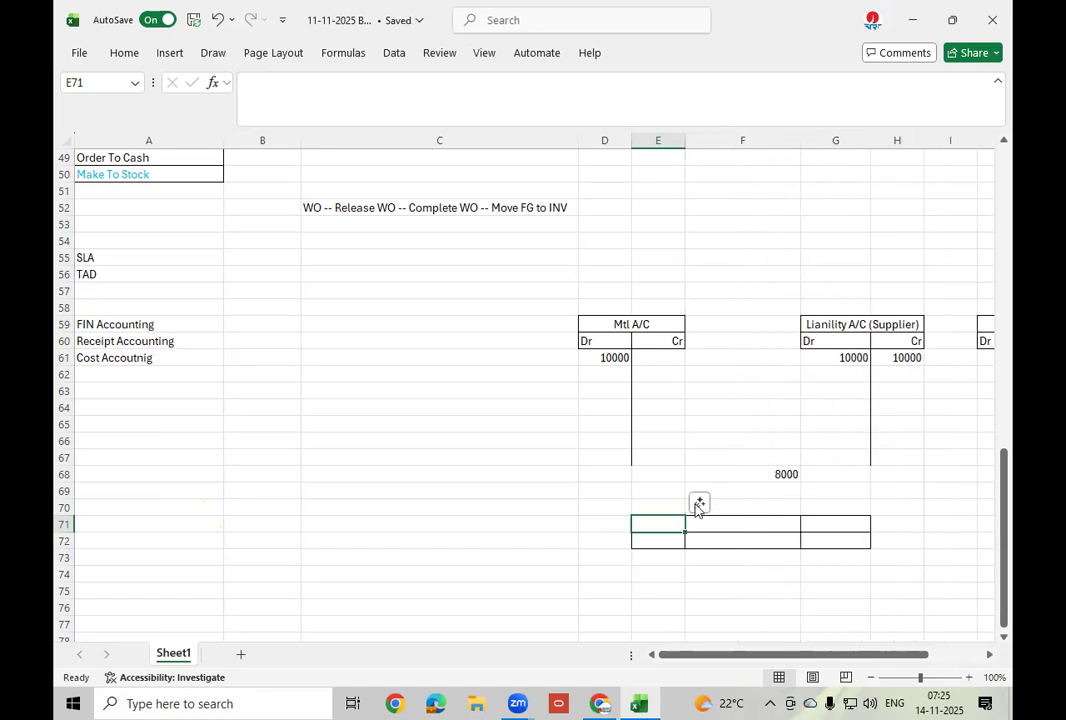
# Widen column E, narrow column F slightly, and select cell E71.
pyautogui.moveTo(684, 141); pyautogui.dragTo(750, 145)
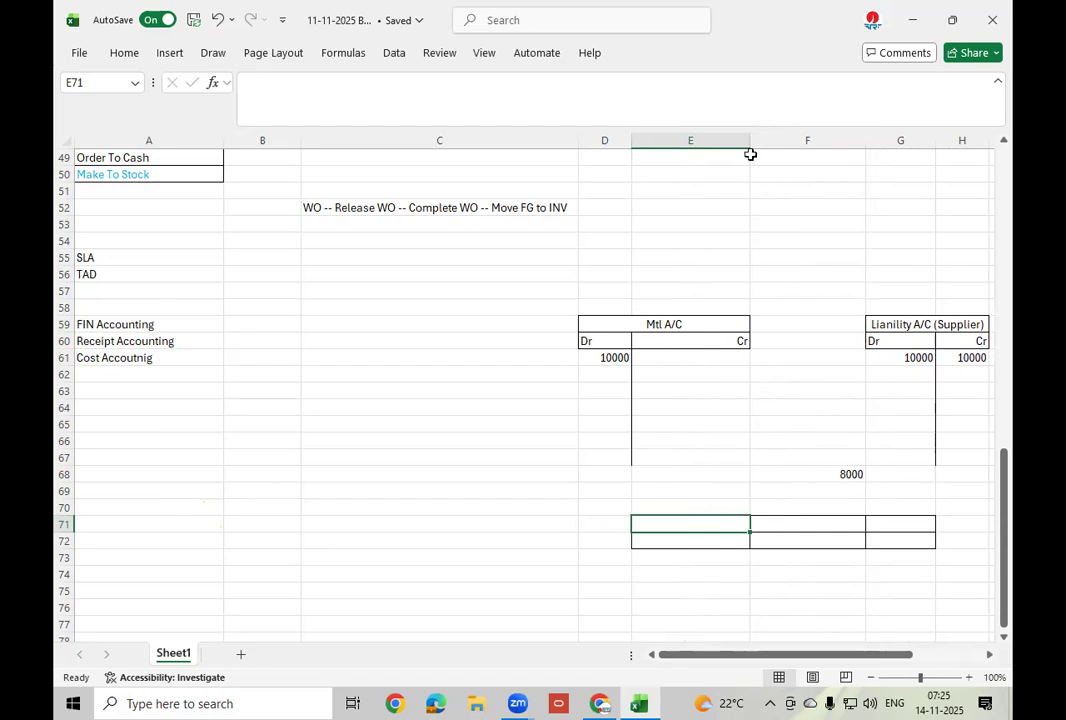
pyautogui.moveTo(750, 141); pyautogui.dragTo(784, 141)
pyautogui.moveTo(898, 141); pyautogui.dragTo(856, 139)
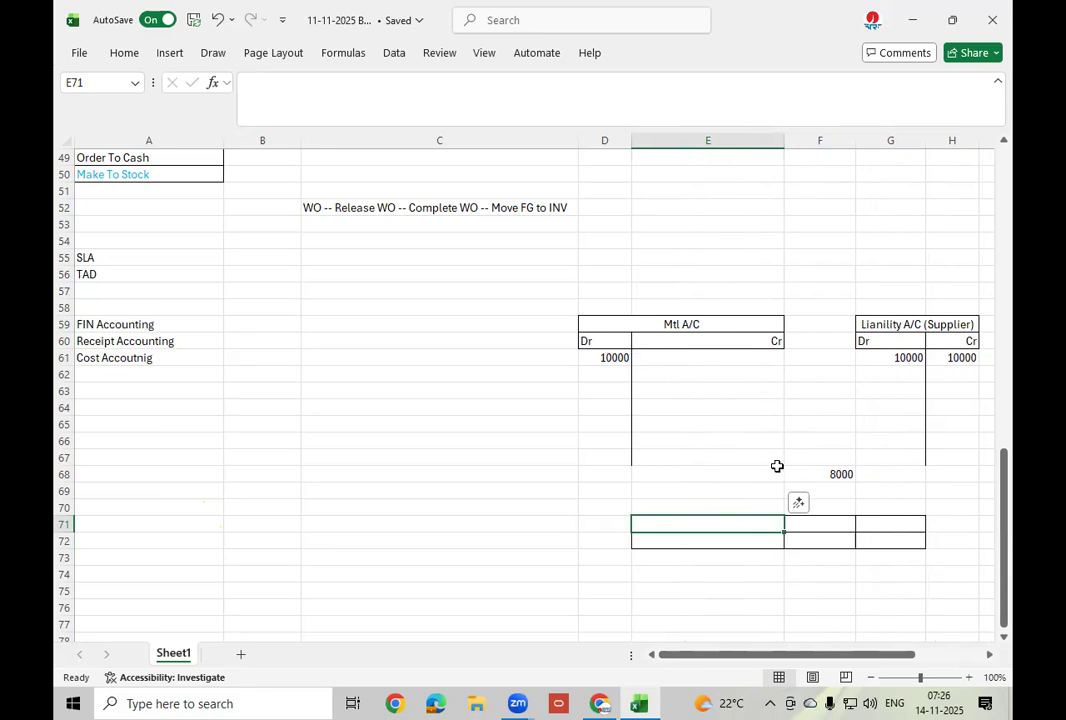
pyautogui.click(712, 506)
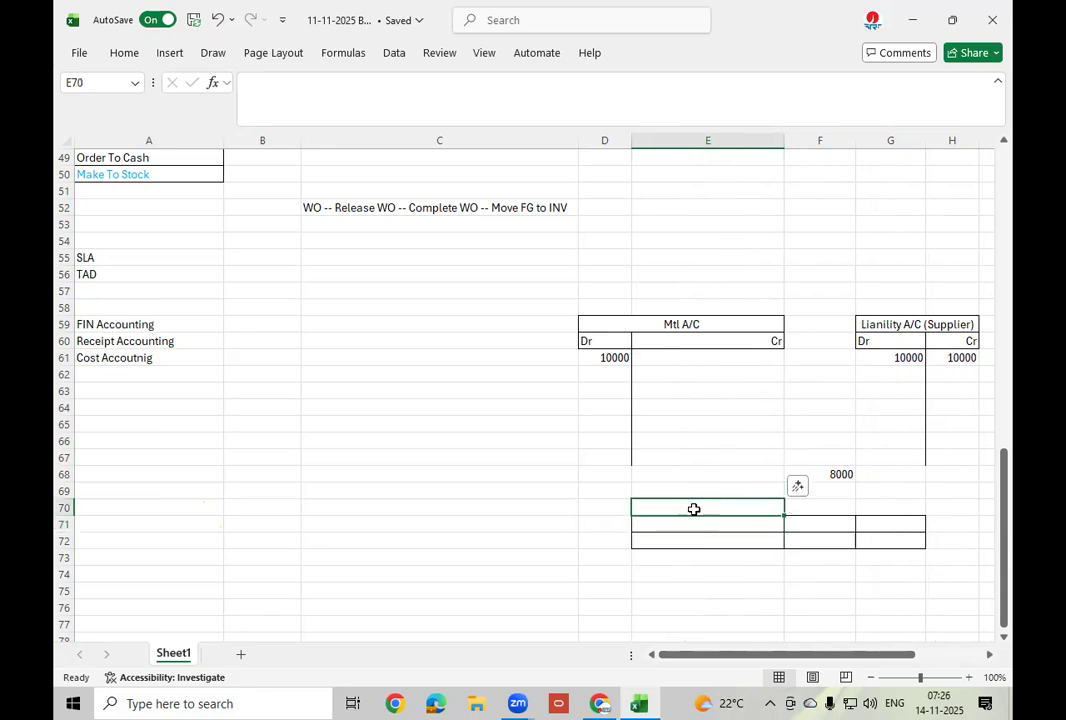
pyautogui.click(677, 529)
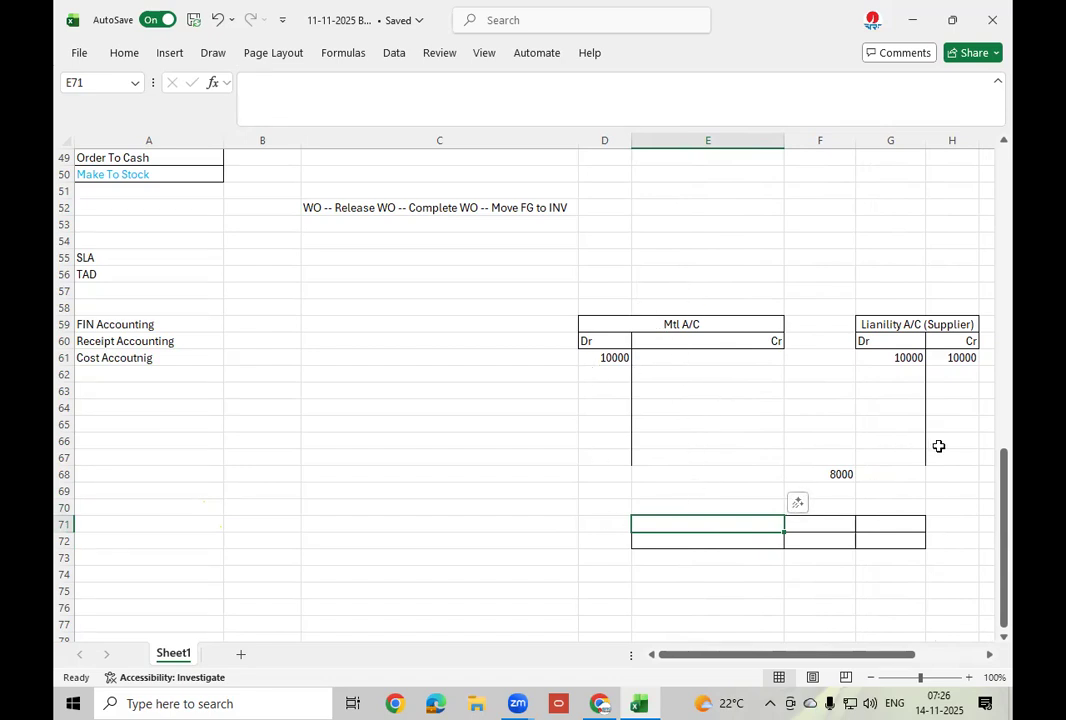
# Enter Mtl in E71 with Dr/Cr headings in F70:G70 and a 10000 debit in F71.
pyautogui.write('Mtl')
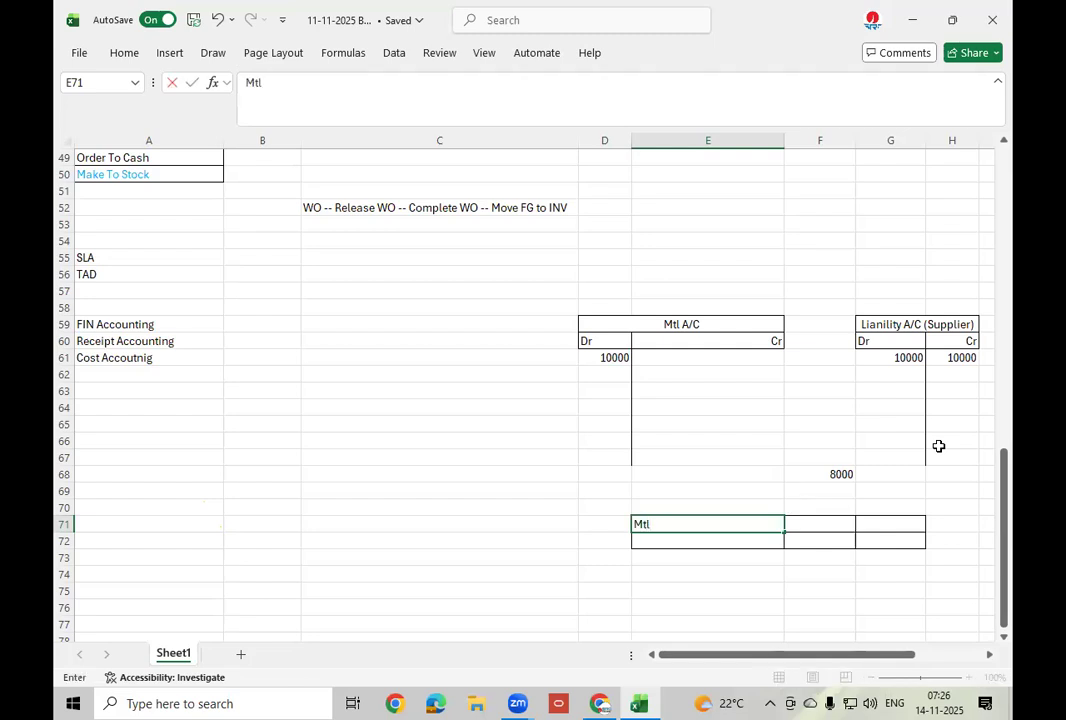
pyautogui.scroll(-1, 939, 446)
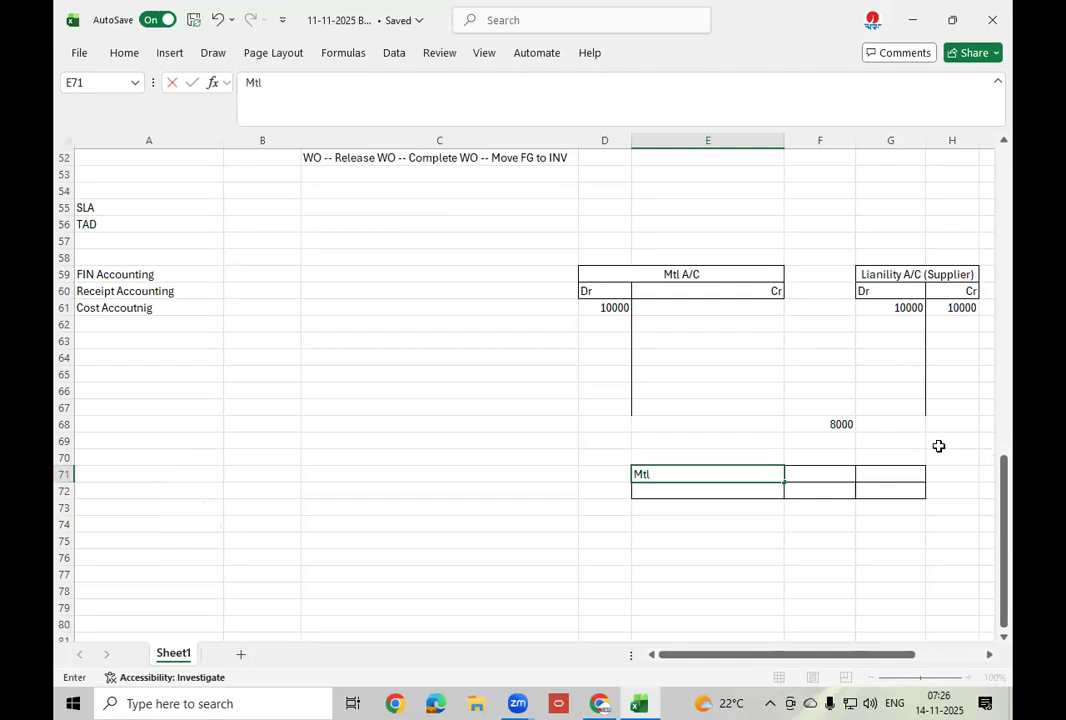
pyautogui.click(813, 459)
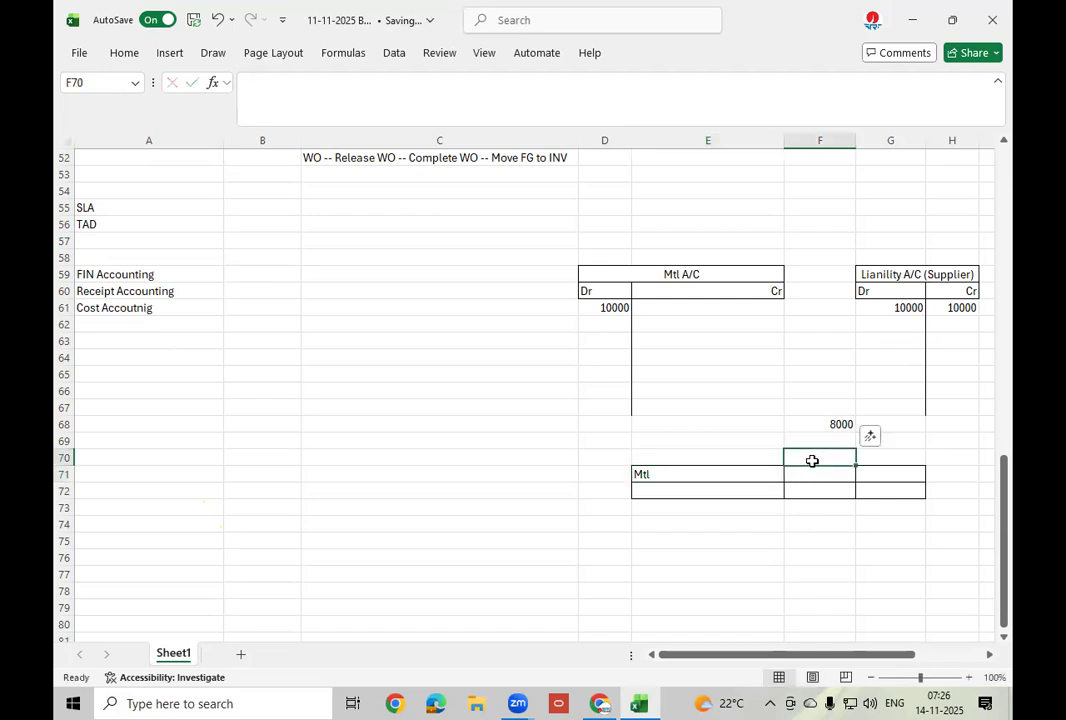
pyautogui.write('Dr')
pyautogui.press('Tab')
pyautogui.write('Cr')
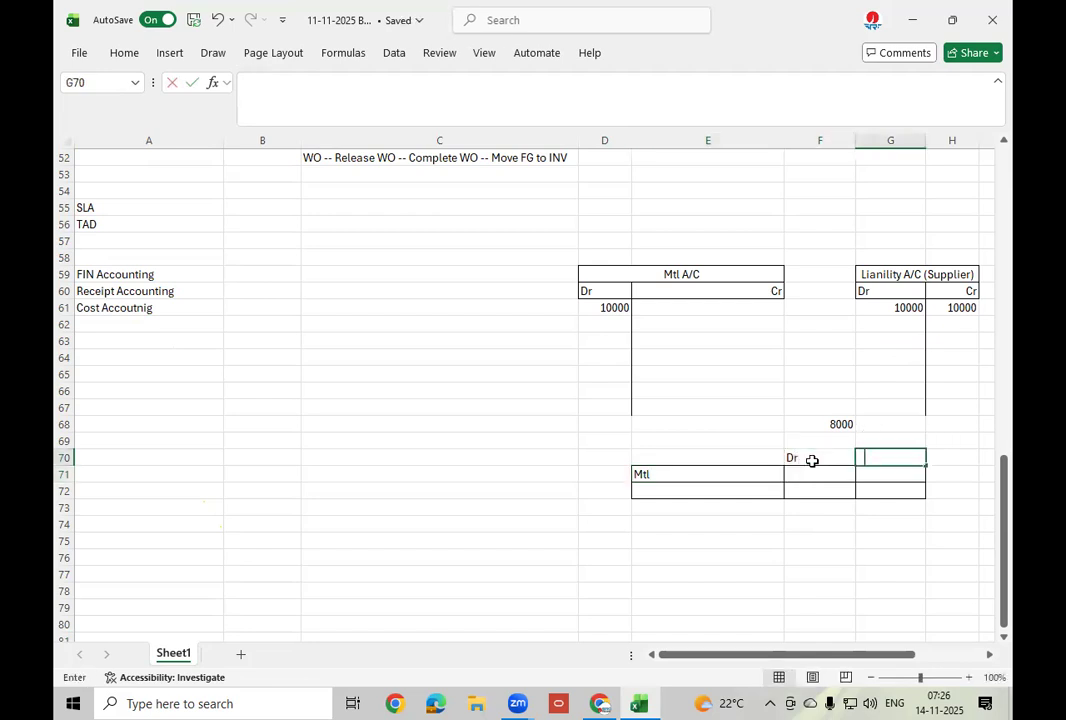
pyautogui.press('Return')
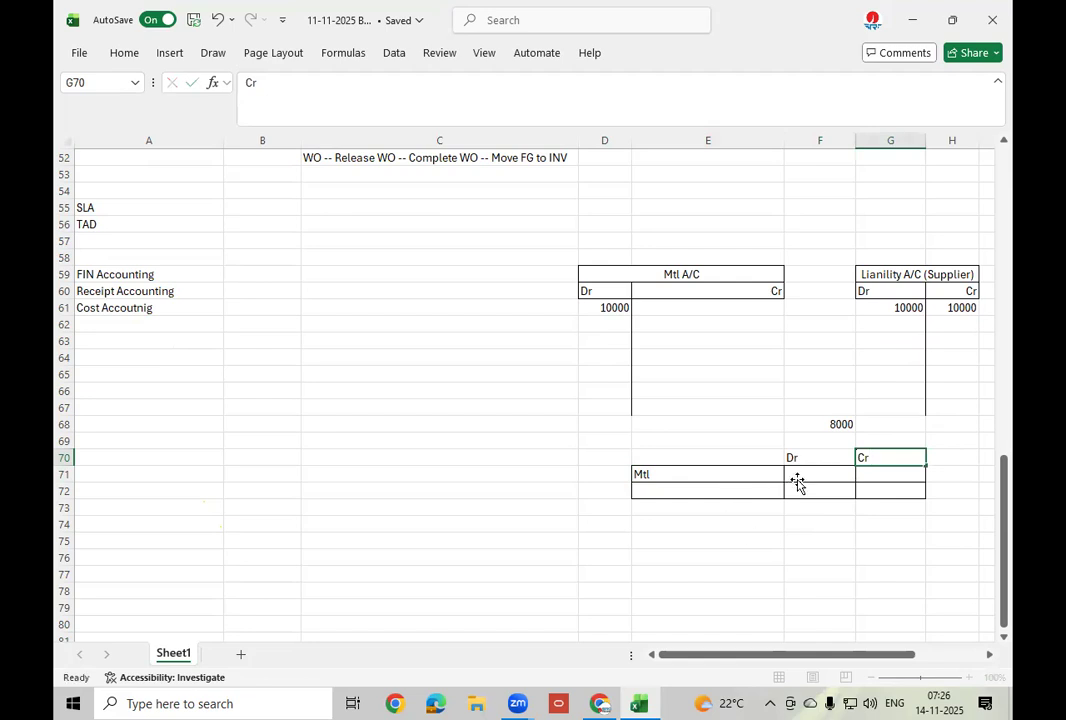
pyautogui.write('10000')
pyautogui.click(752, 495)
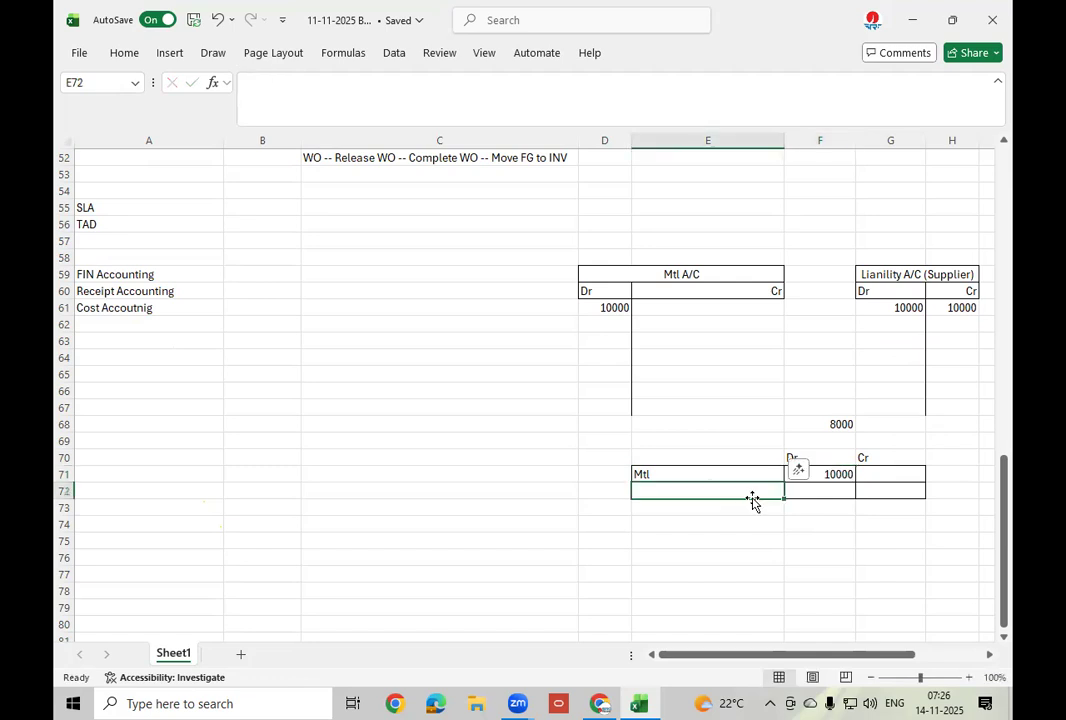
# Enter Liability in E72 with a 10000 credit in G72.
pyautogui.write('L')
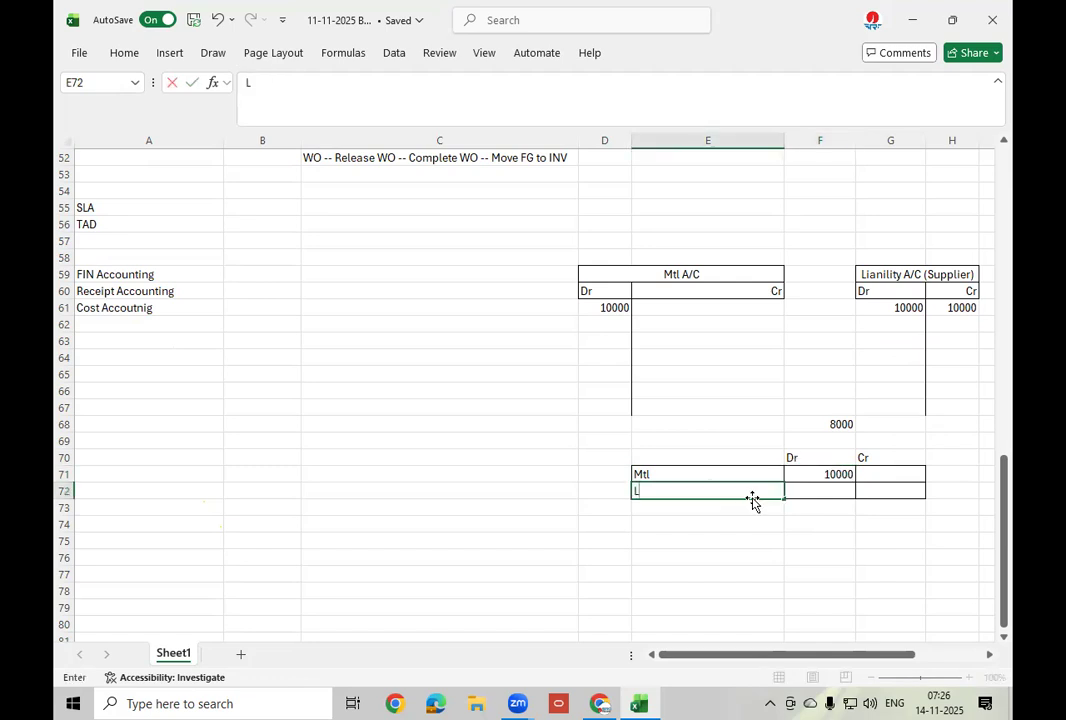
pyautogui.write('iabil')
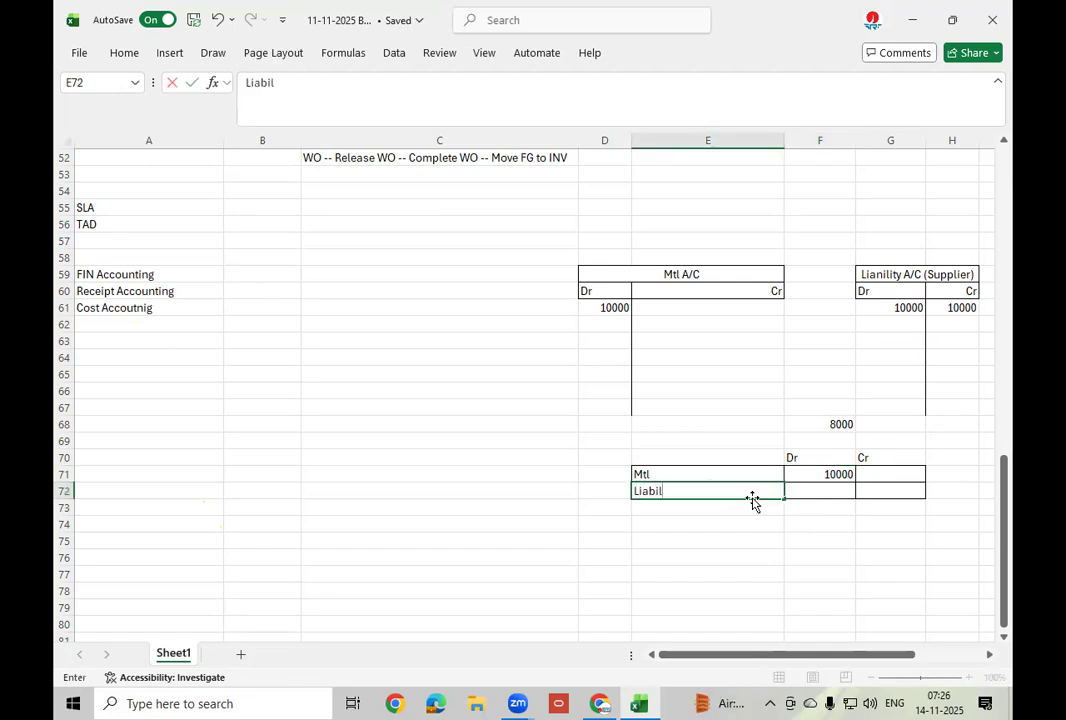
pyautogui.press('Tab')
pyautogui.press('Tab')
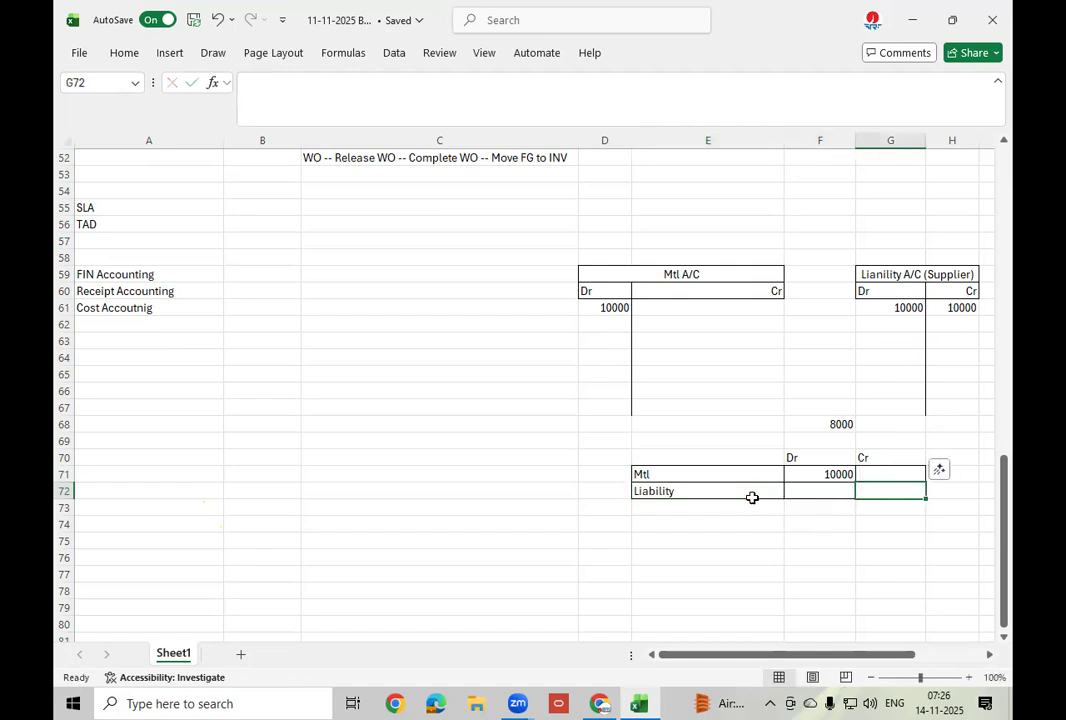
pyautogui.write('10000')
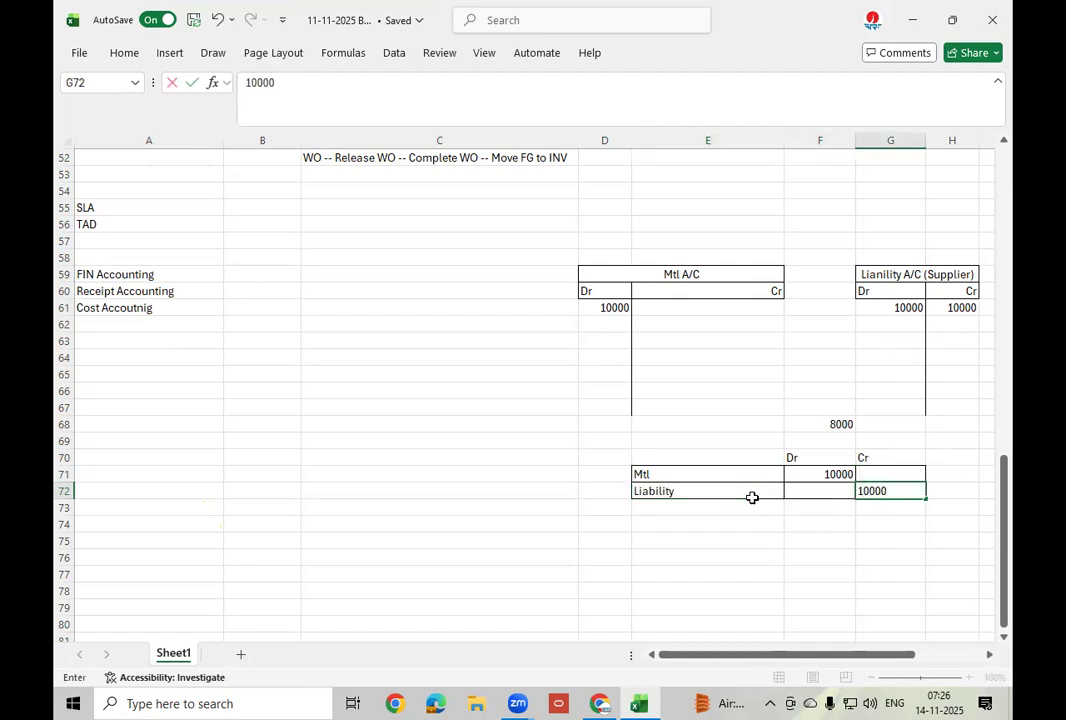
pyautogui.click(764, 541)
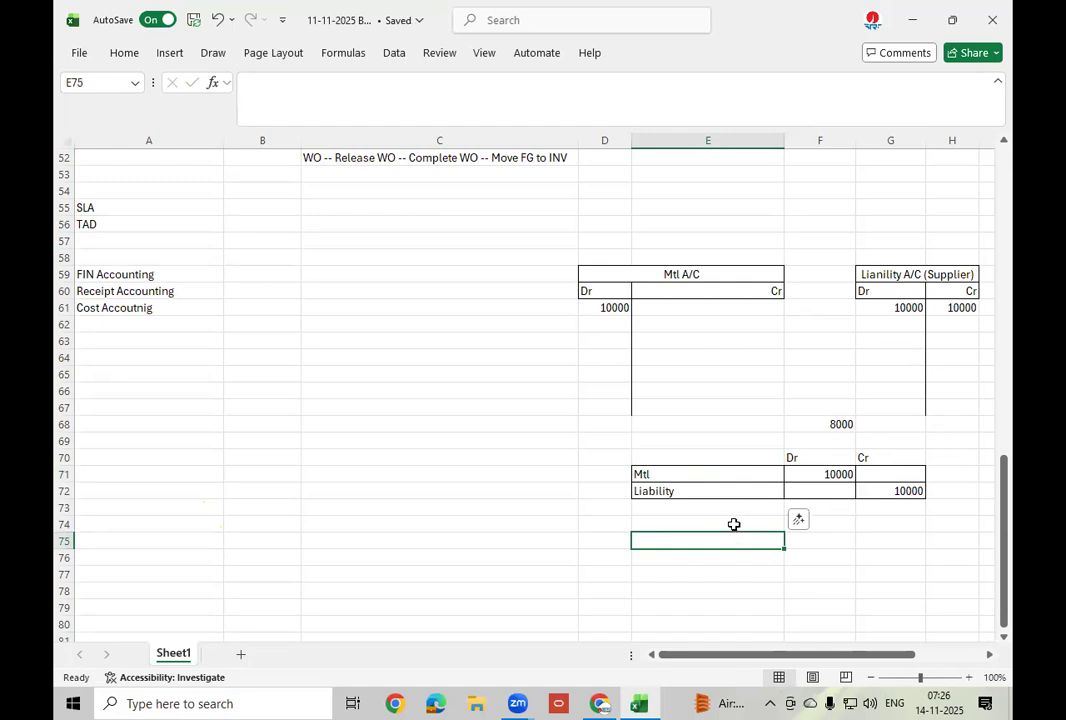
# Enter Liability with a 10000 debit in E74:F74 and Cash with a 10000 credit in E75:G75.
pyautogui.click(734, 524)
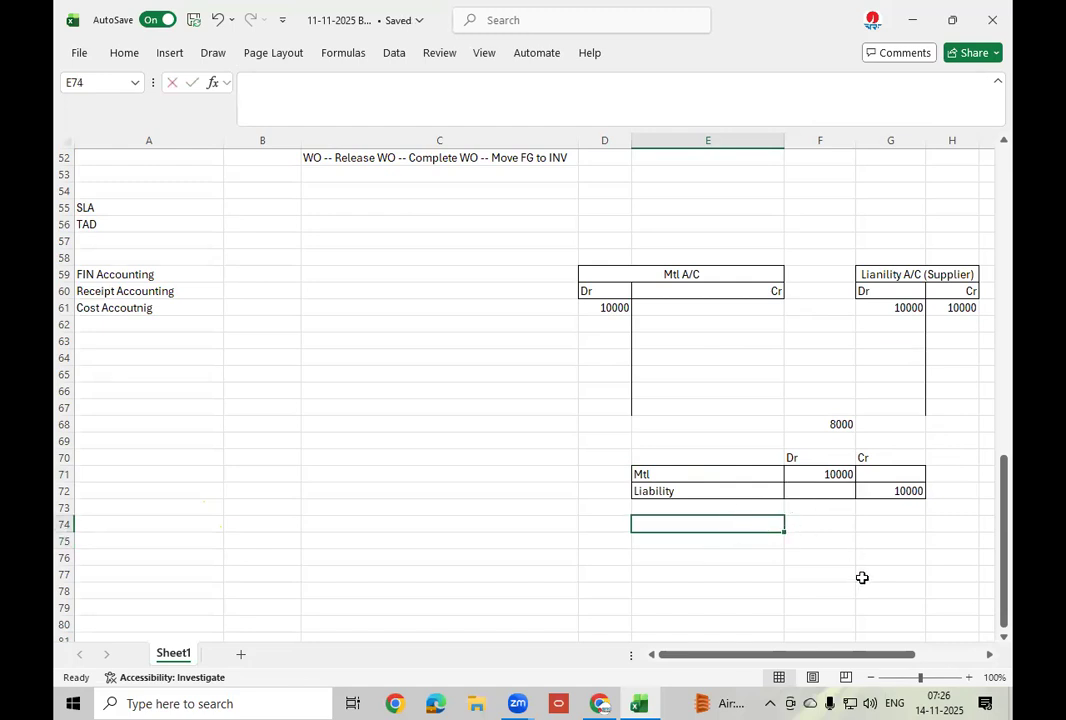
pyautogui.write('Liabioity')
pyautogui.press('BackSpace')
pyautogui.press('BackSpace')
pyautogui.write('lity')
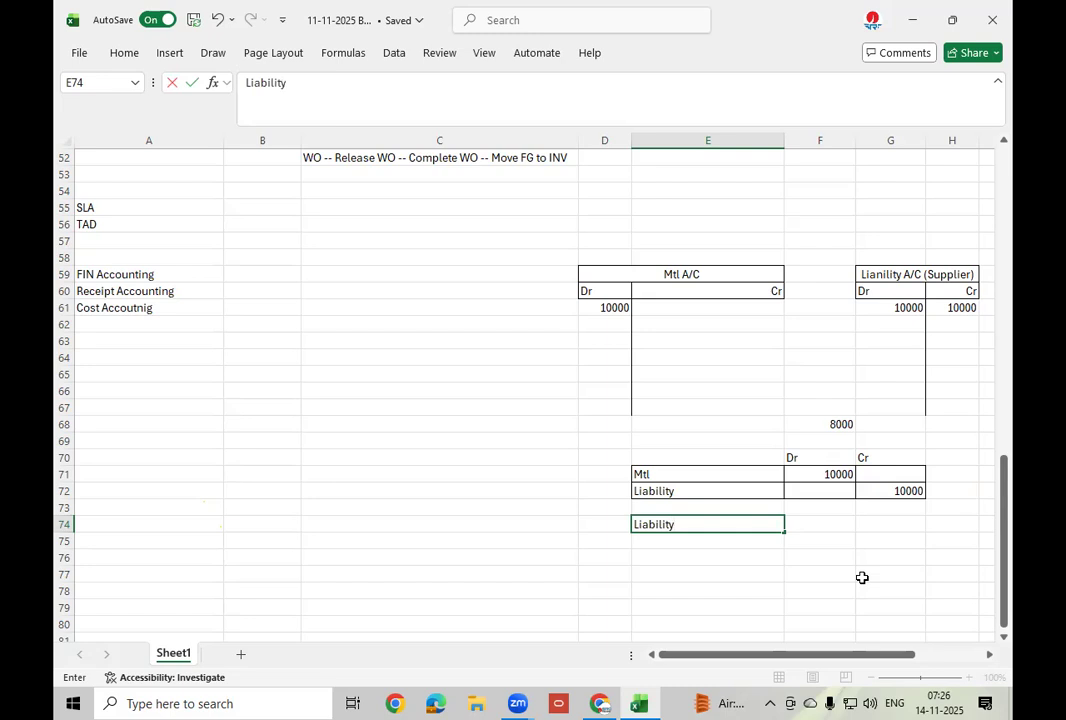
pyautogui.press('Tab')
pyautogui.write('10000')
pyautogui.click(704, 541)
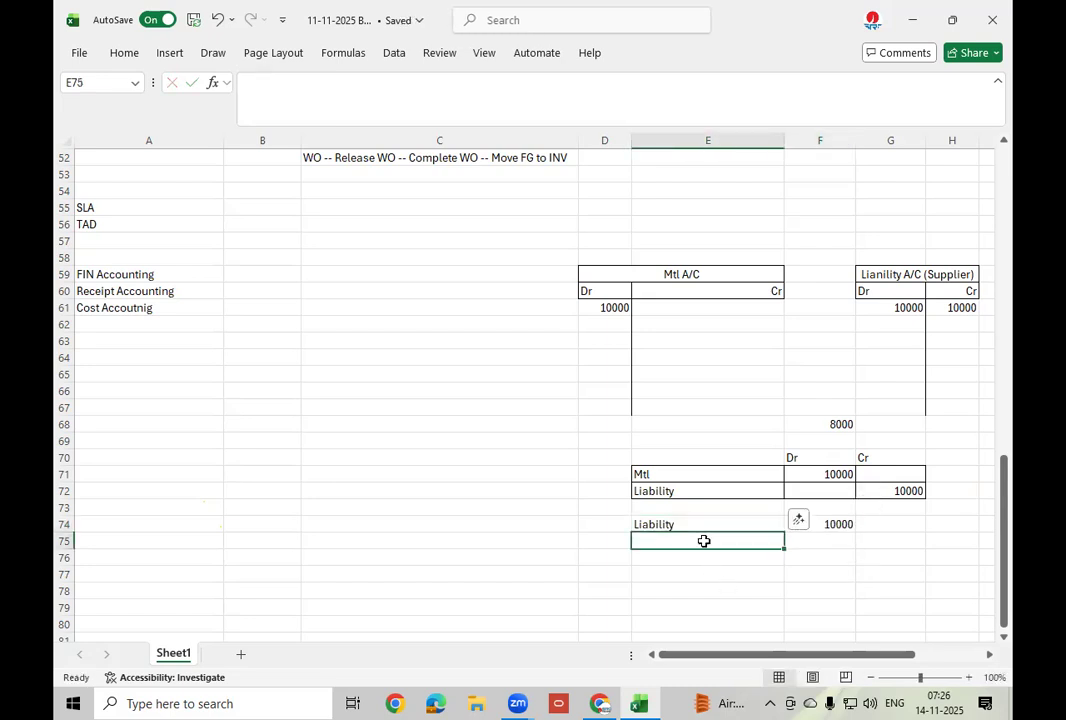
pyautogui.write('Cash')
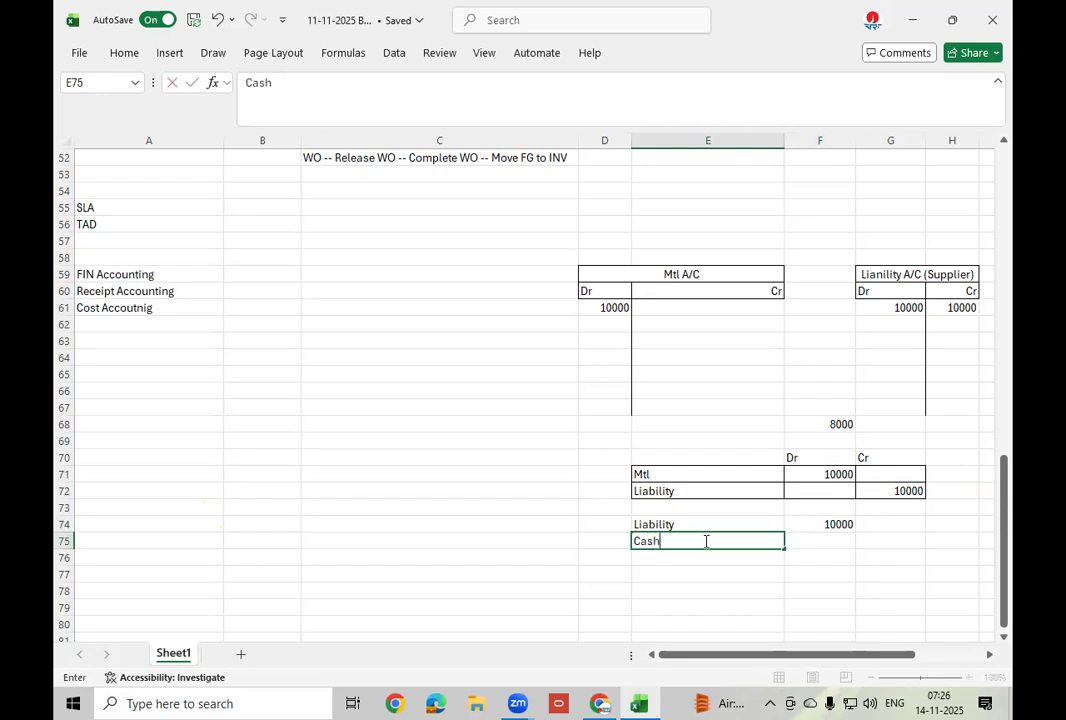
pyautogui.press('Tab')
pyautogui.press('Tab')
pyautogui.write('10000')
pyautogui.press('Return')
pyautogui.press('Return')
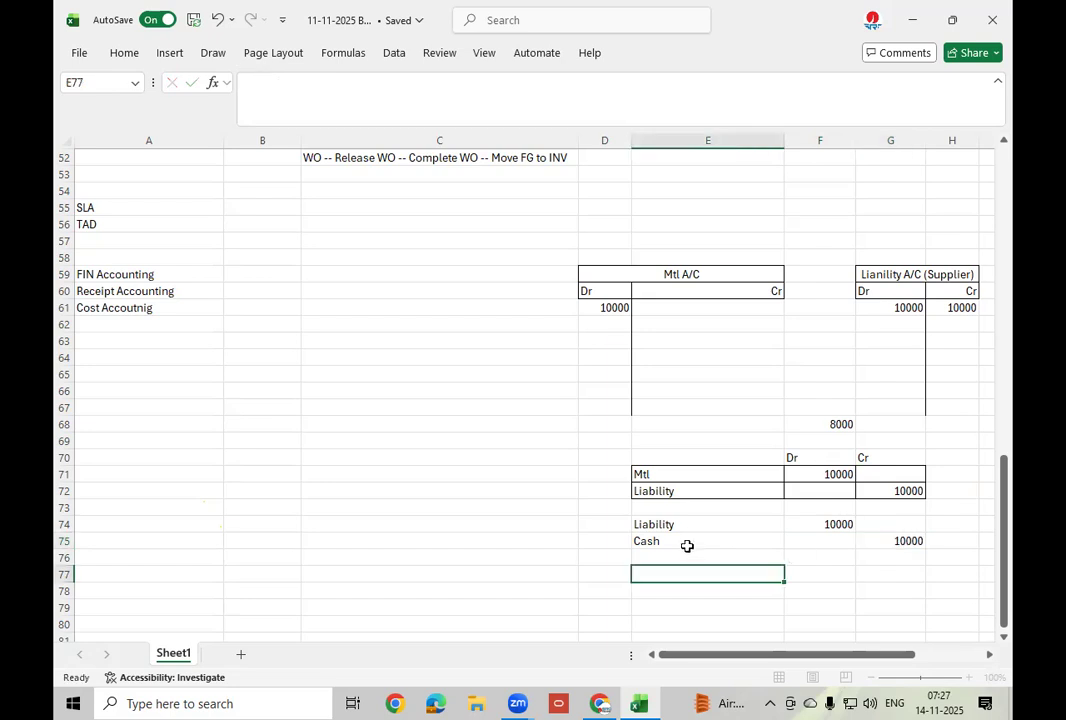
# Add borders around the second journal entry in E74:G75.
pyautogui.moveTo(678, 526); pyautogui.dragTo(887, 538)
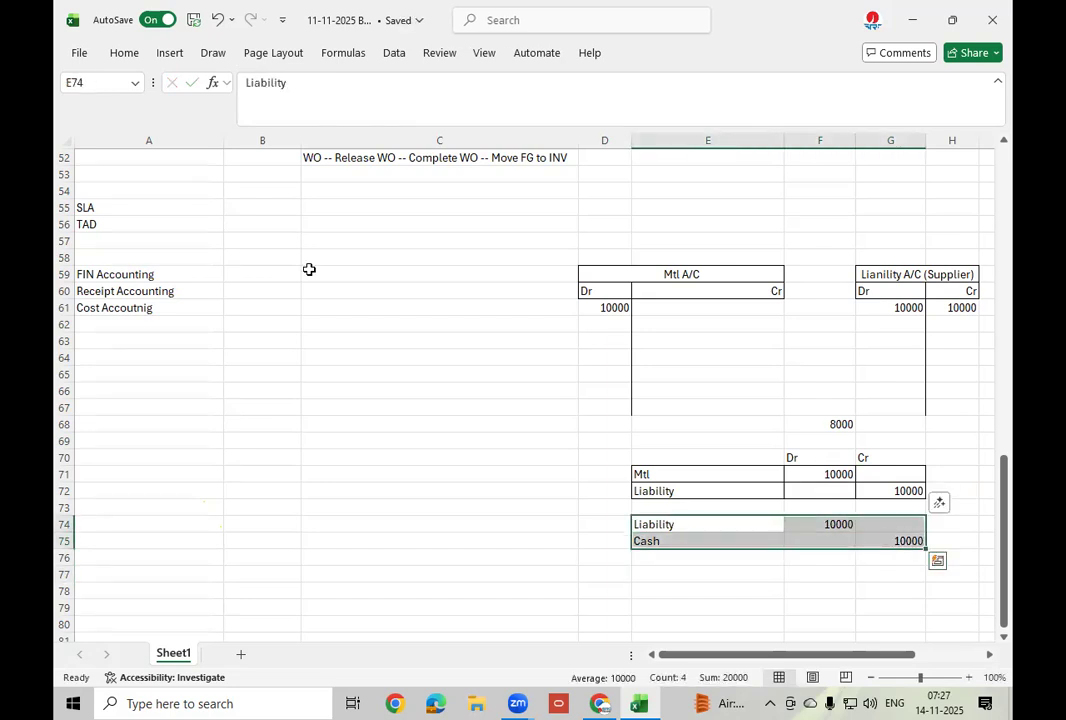
pyautogui.click(124, 55)
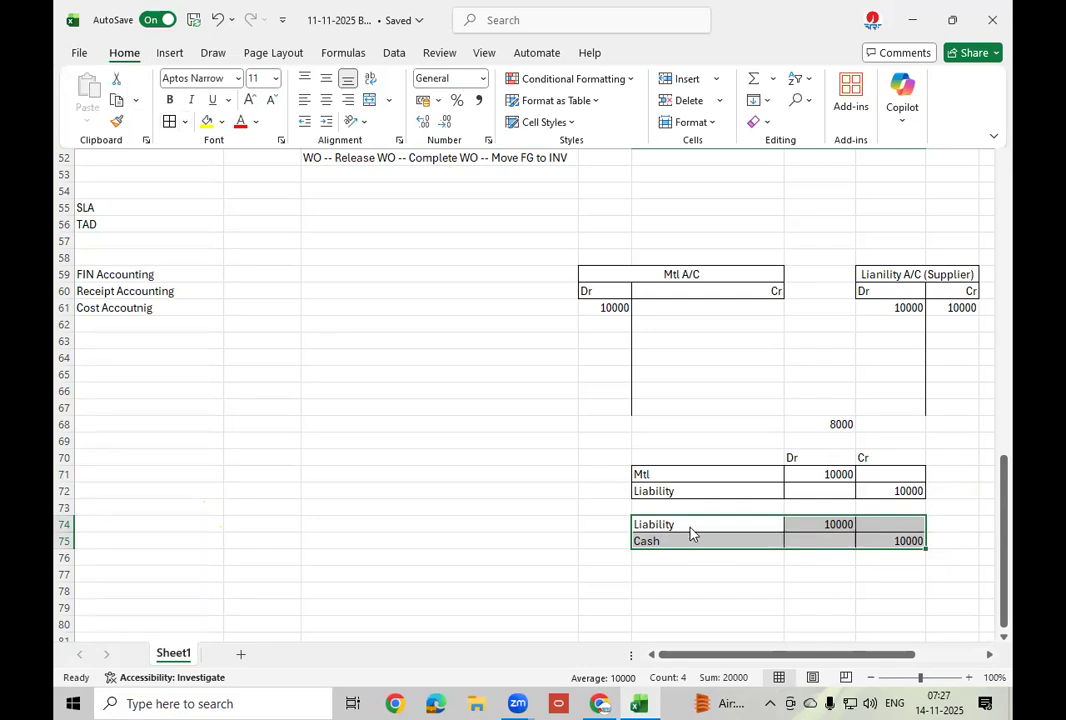
pyautogui.click(804, 590)
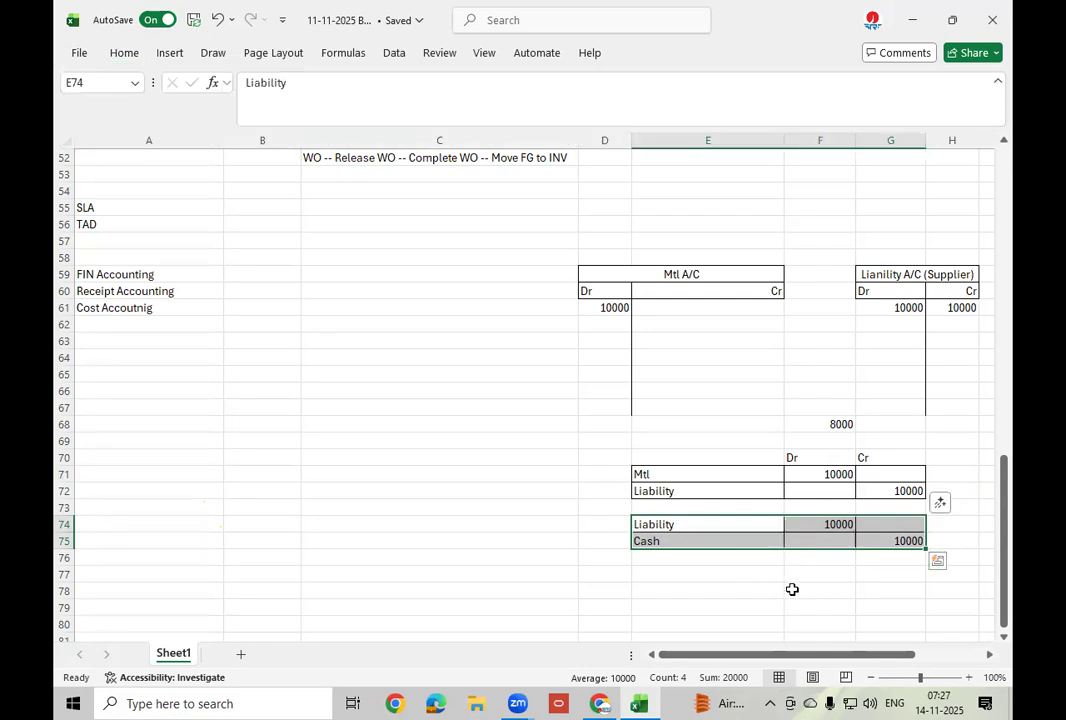
pyautogui.click(792, 590)
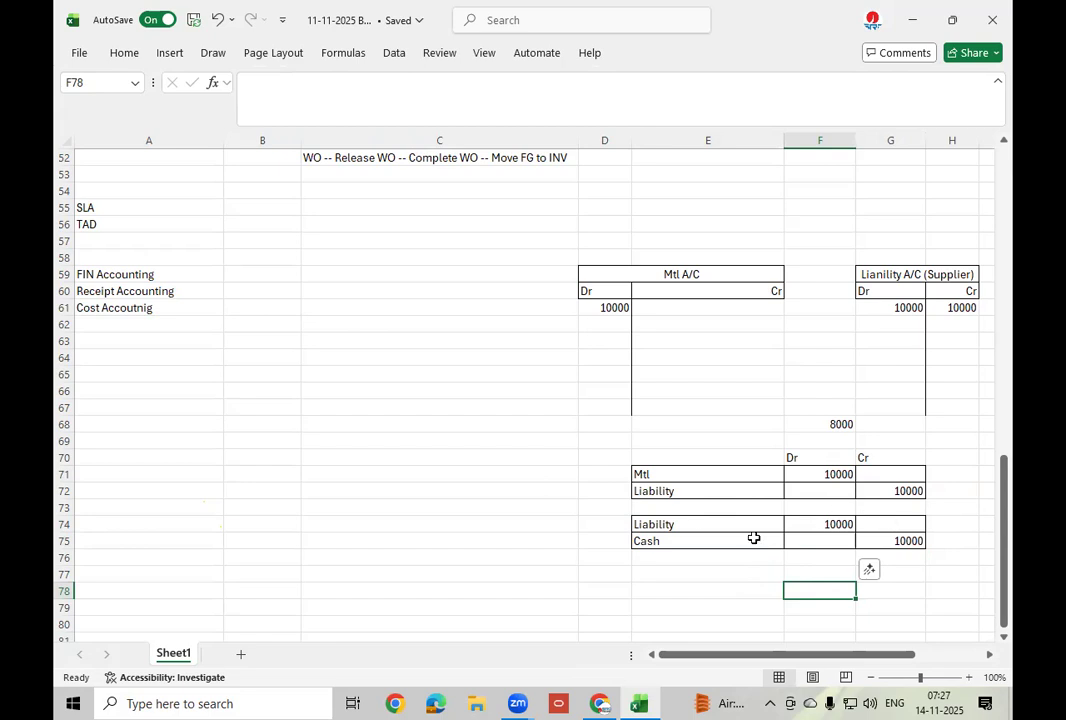
pyautogui.scroll(1, 700, 521)
# Move along the row 34 notes from COA STR and COA INT to cell H34.
pyautogui.scroll(10, 699, 520)
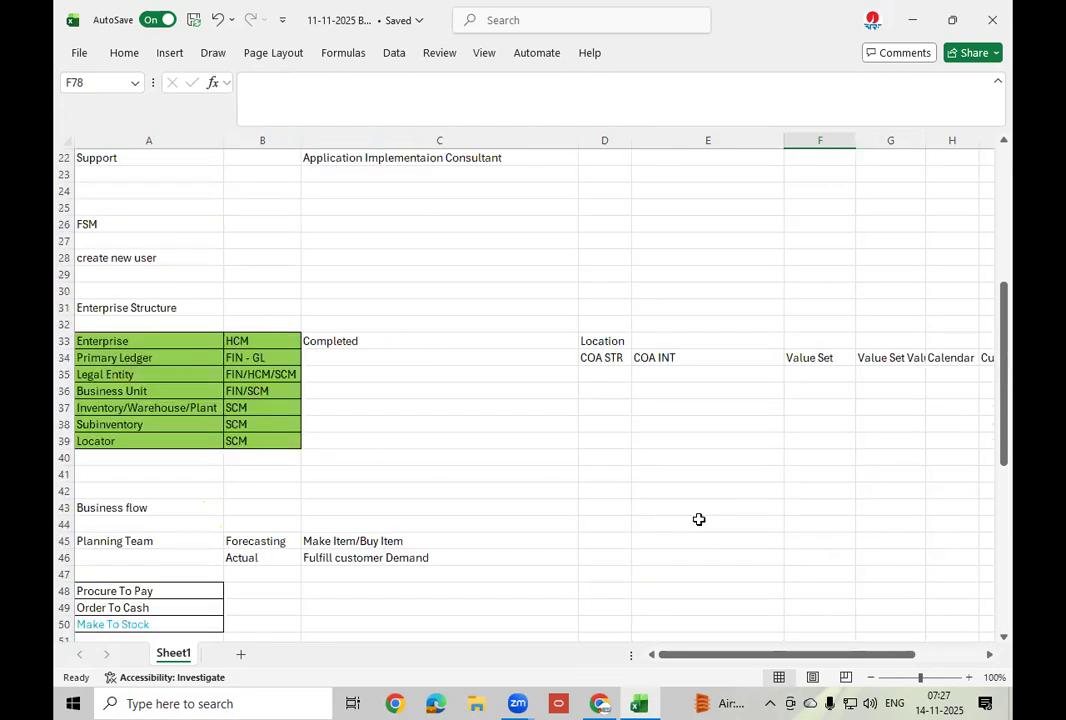
pyautogui.click(160, 405)
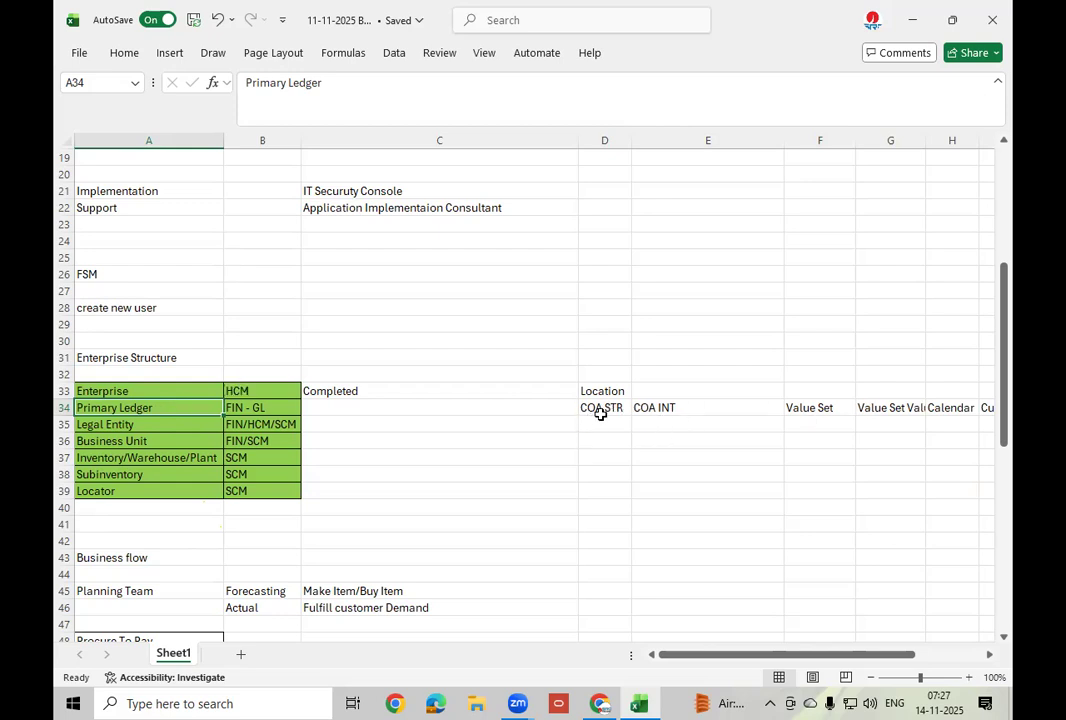
pyautogui.click(610, 409)
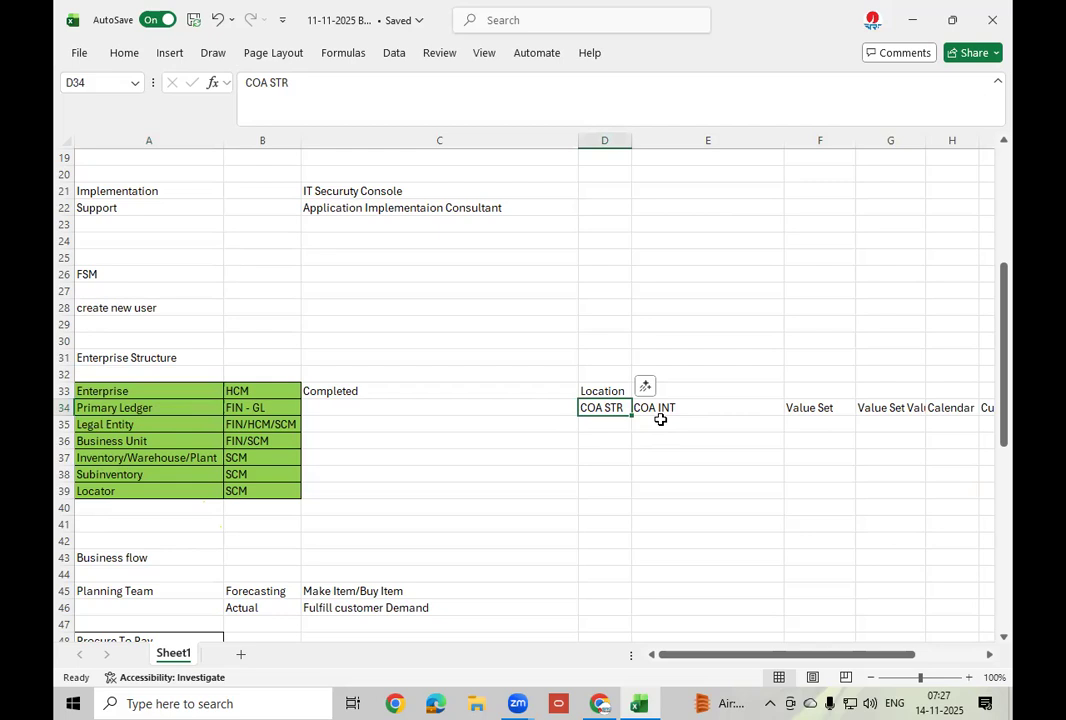
pyautogui.click(695, 408)
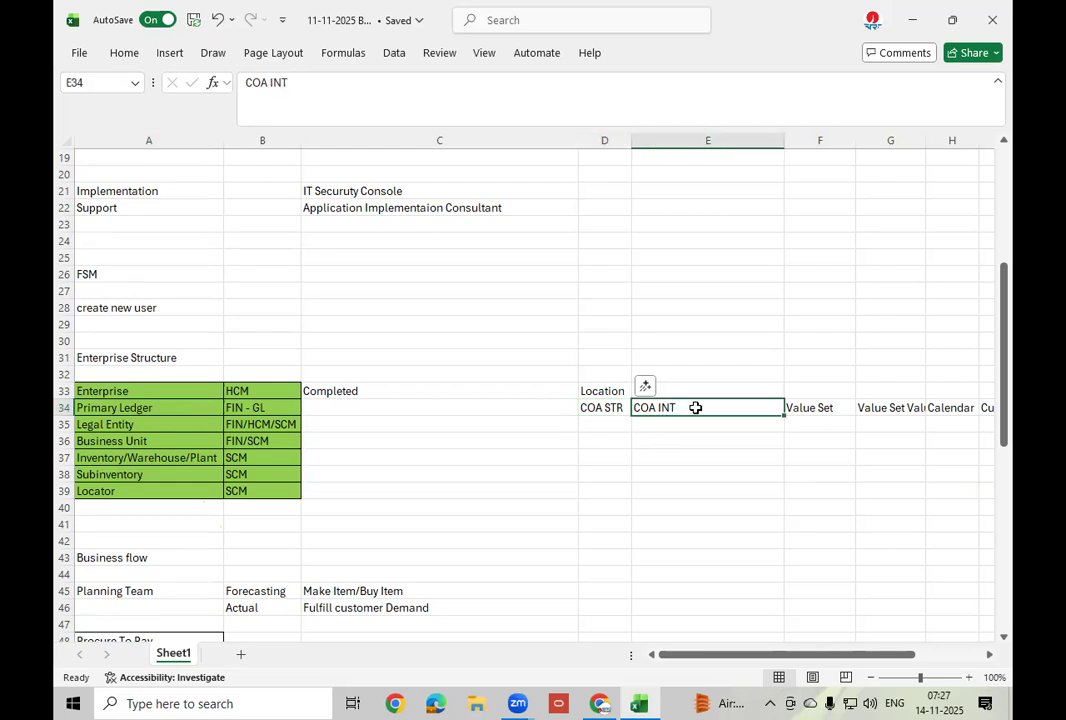
pyautogui.press('Right')
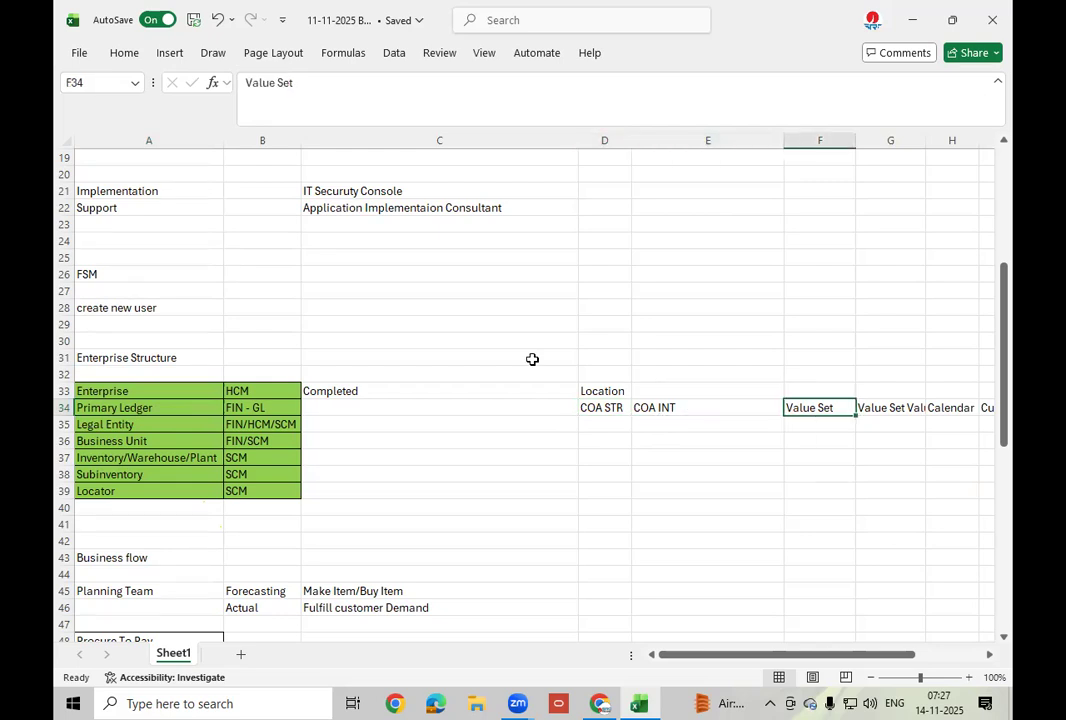
pyautogui.press('Right')
pyautogui.press('Right')
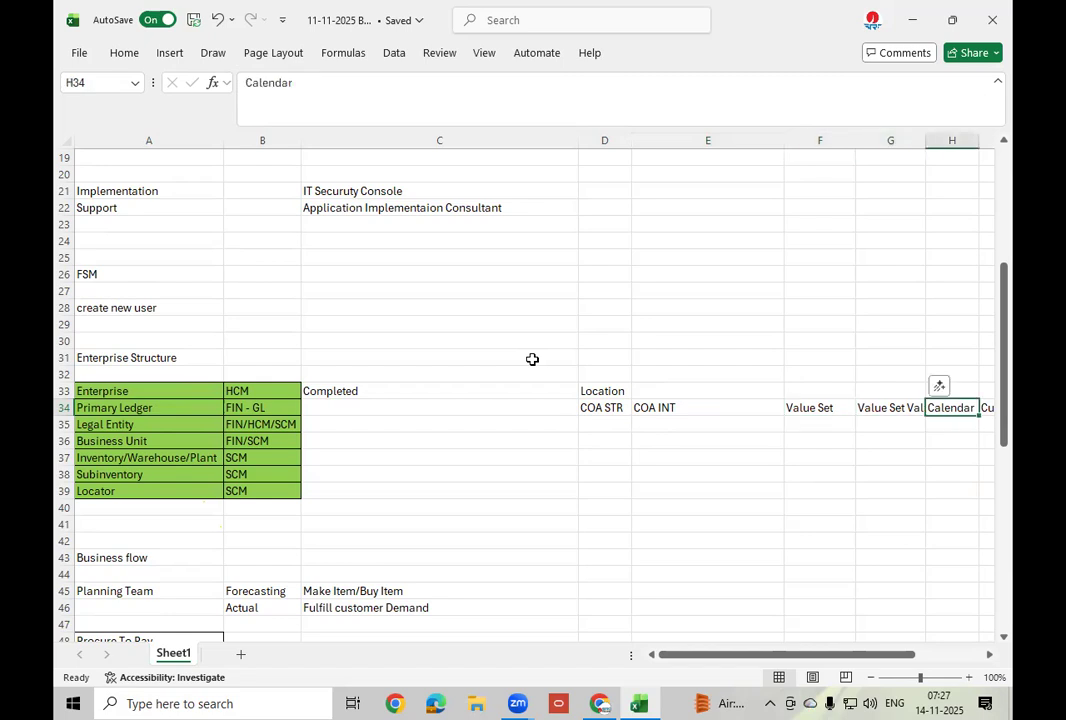
pyautogui.press('Right')
pyautogui.press('Right')
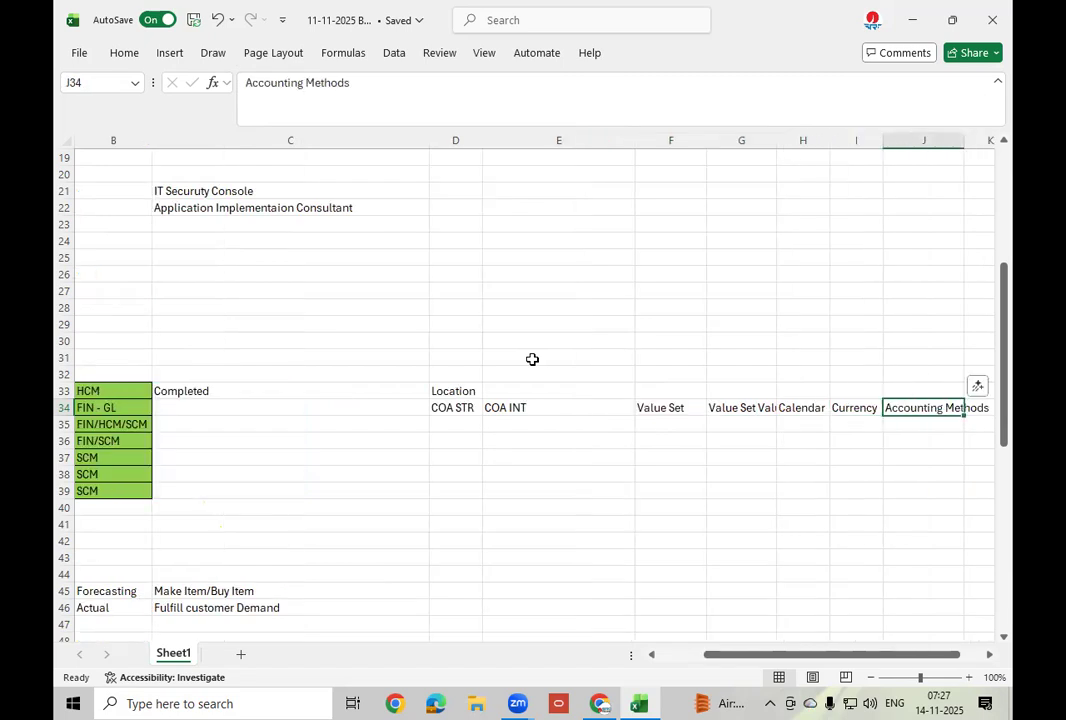
# Colour the Calendar and Currency headings in H34:I34 light blue.
pyautogui.moveTo(787, 409); pyautogui.dragTo(840, 409)
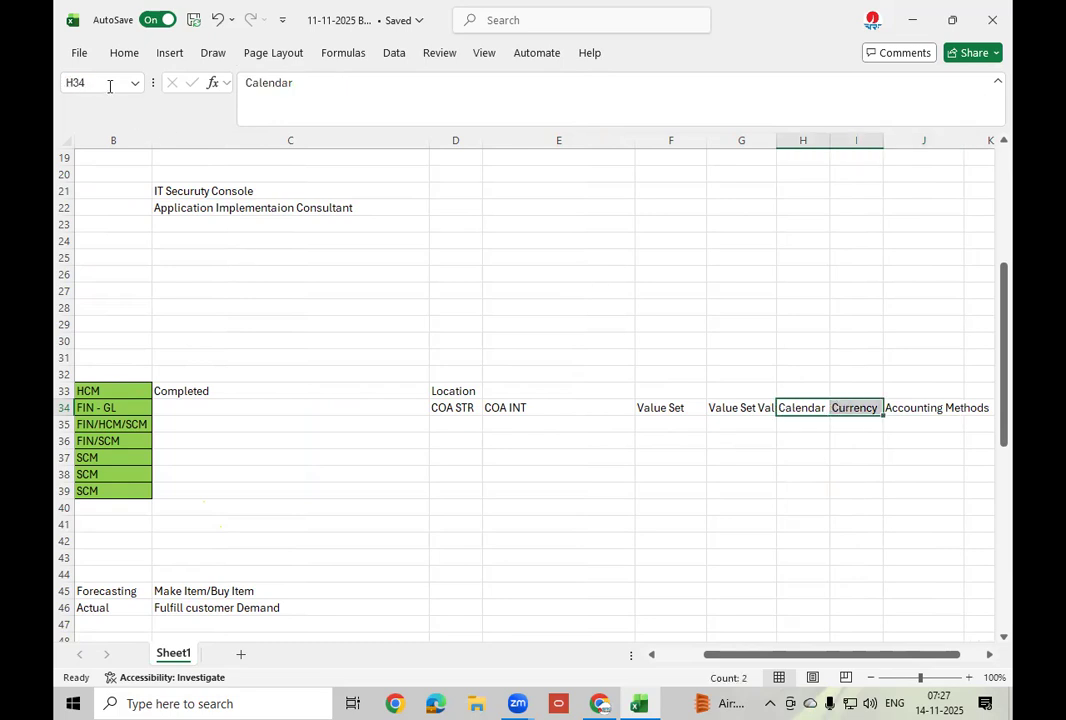
pyautogui.click(121, 54)
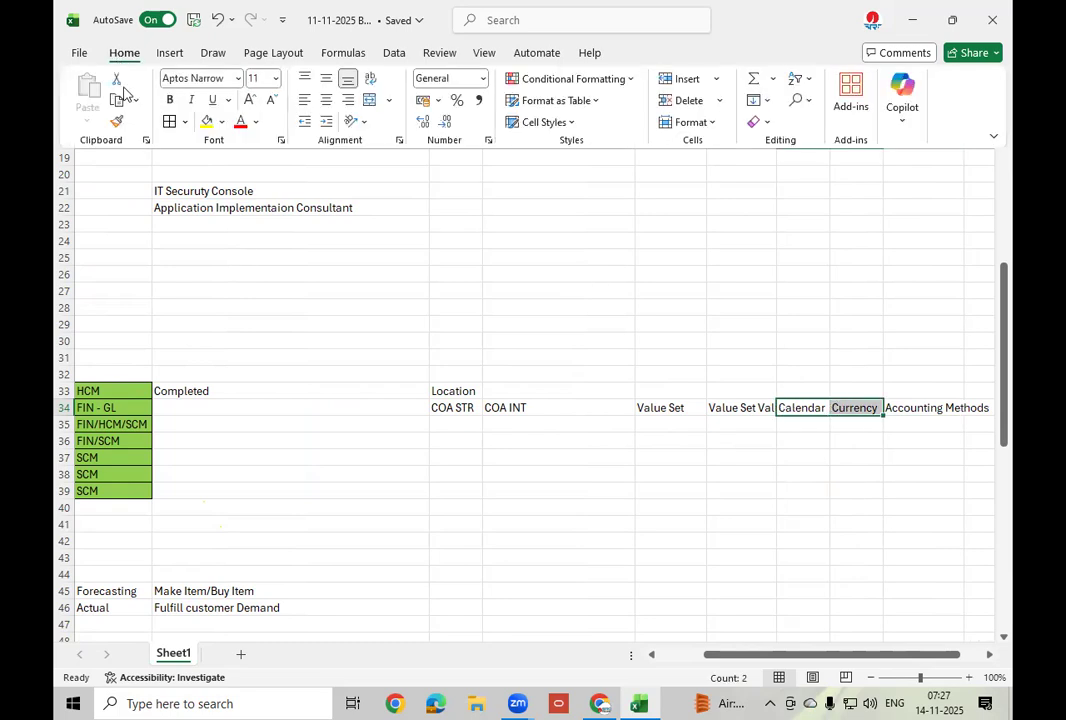
pyautogui.click(257, 122)
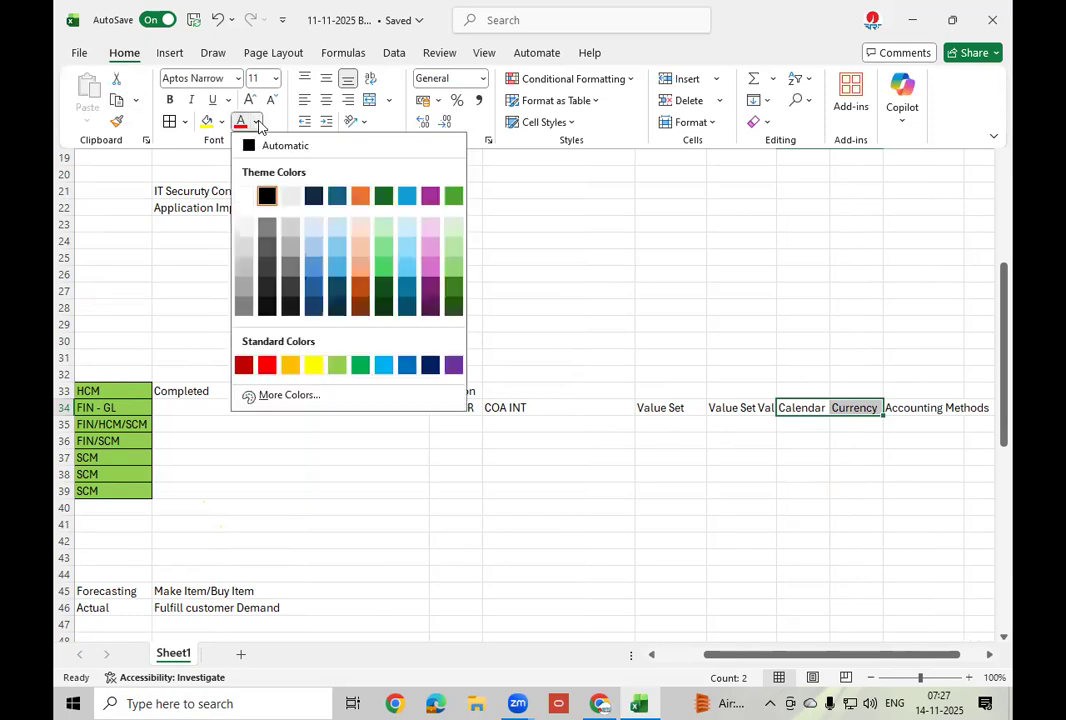
pyautogui.click(383, 366)
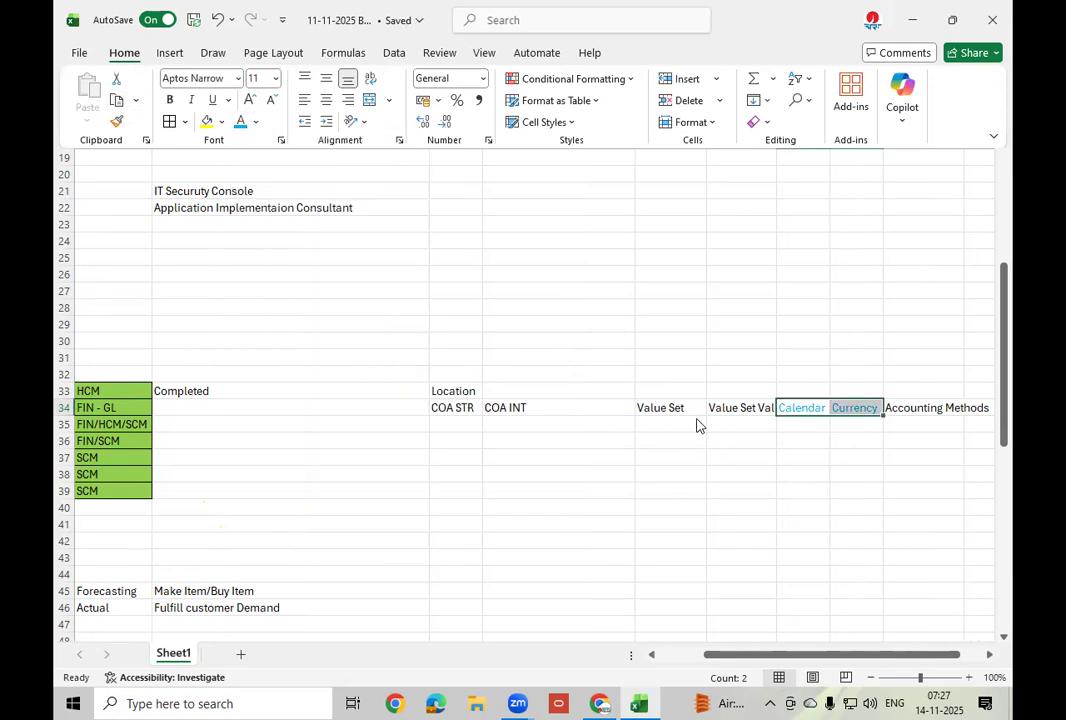
pyautogui.click(456, 408)
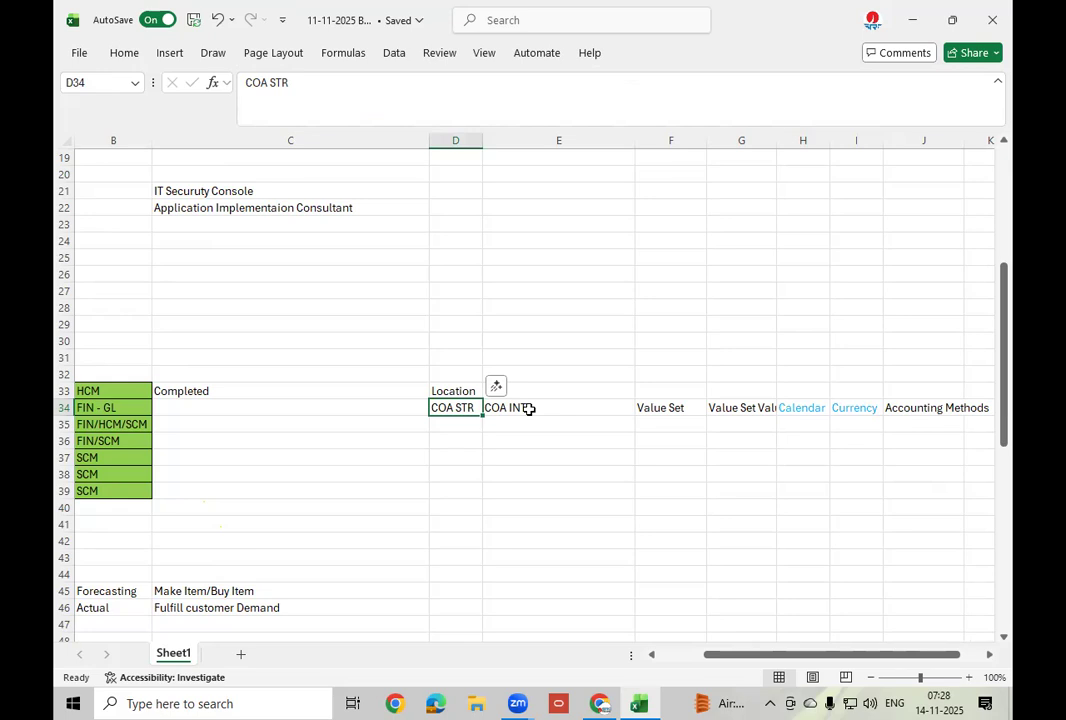
pyautogui.scroll(-7, 529, 409)
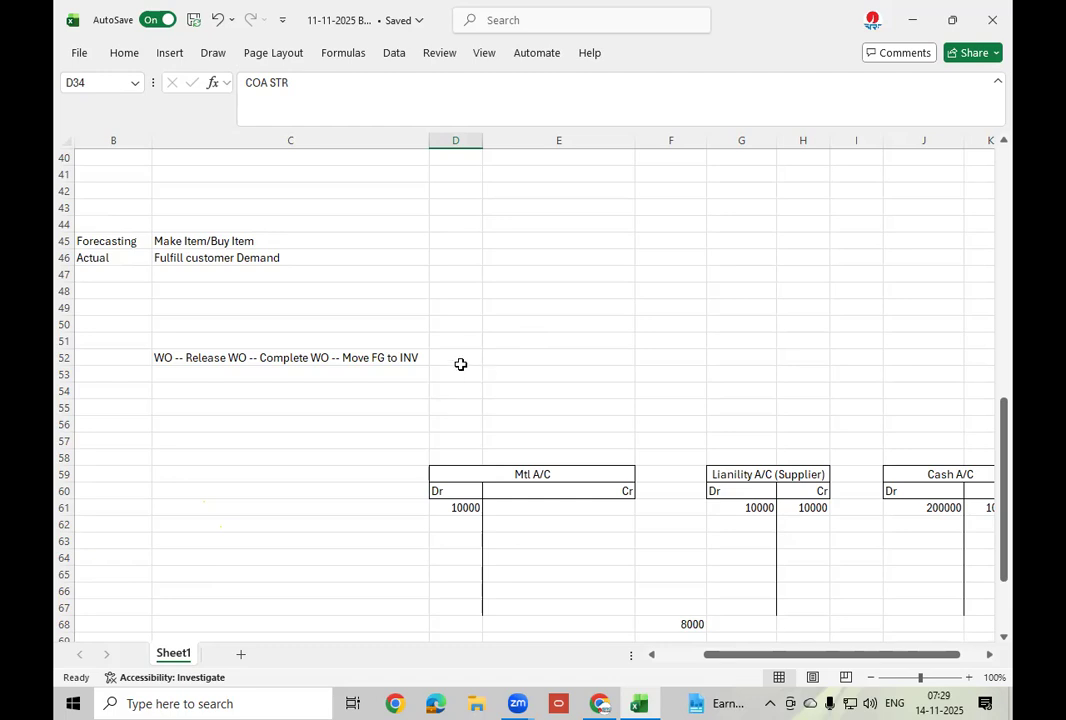
pyautogui.scroll(-5, 460, 364)
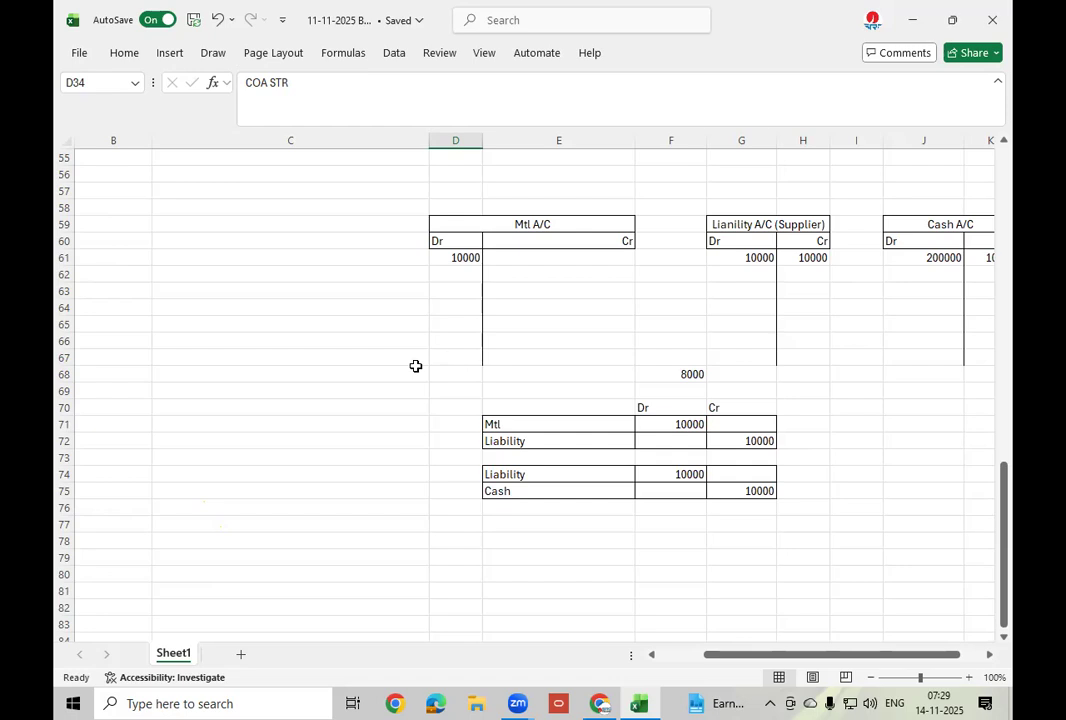
pyautogui.scroll(7, 416, 366)
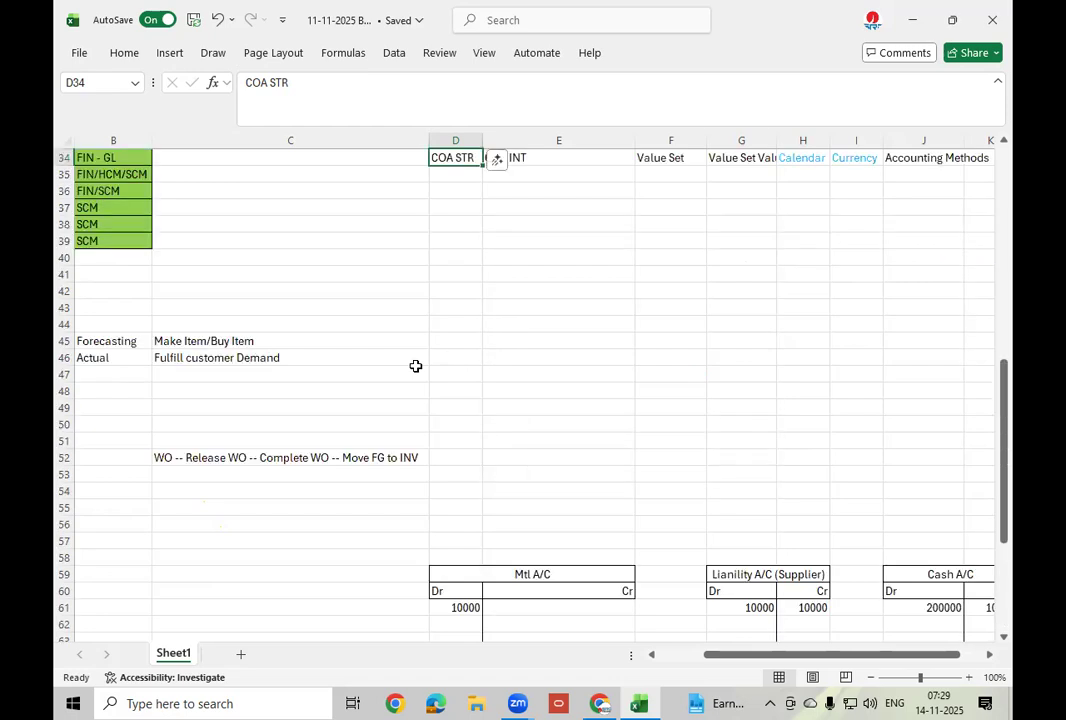
pyautogui.scroll(2, 416, 366)
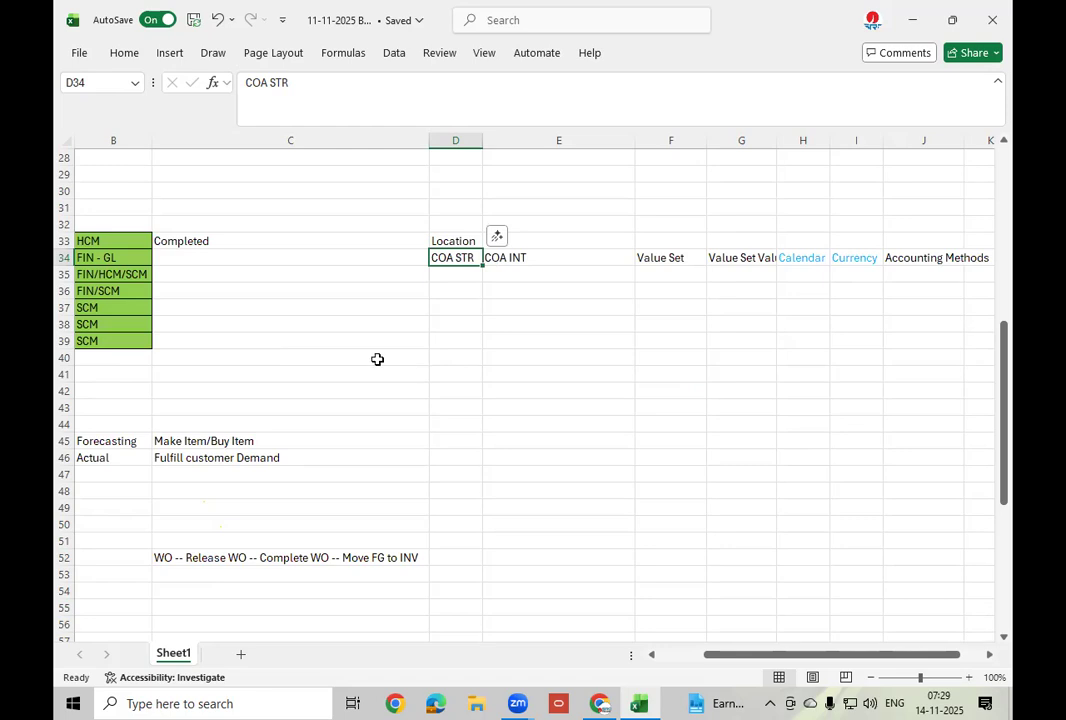
pyautogui.click(681, 258)
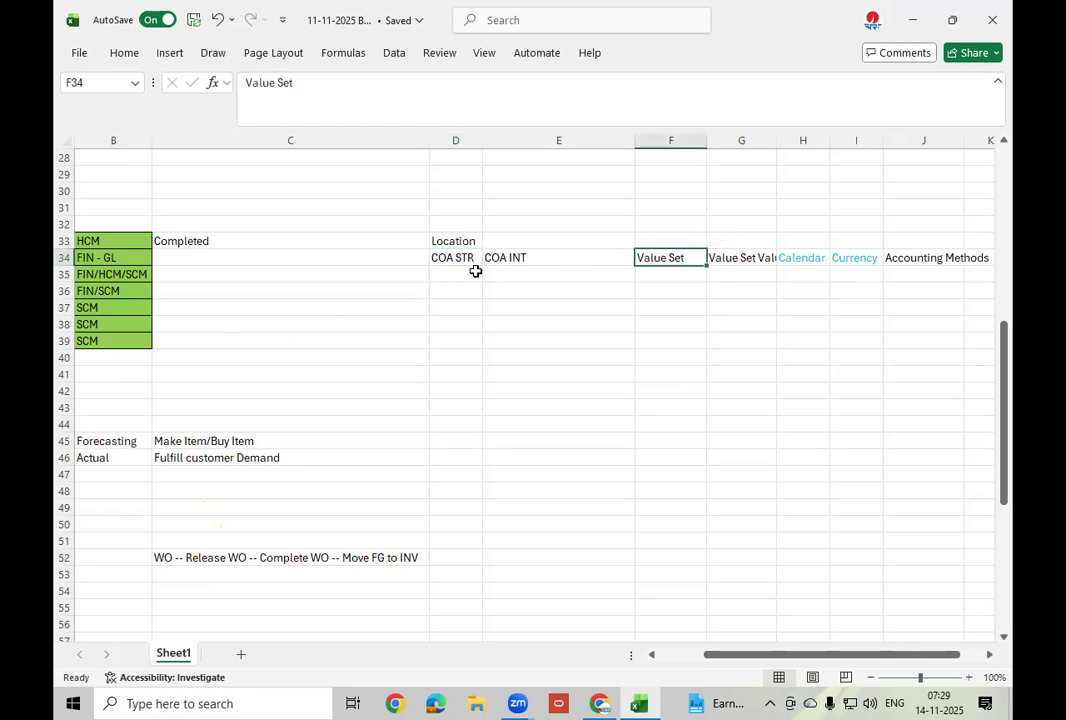
# Enter Company in E40 and Account in E43 under COA INT.
pyautogui.click(512, 357)
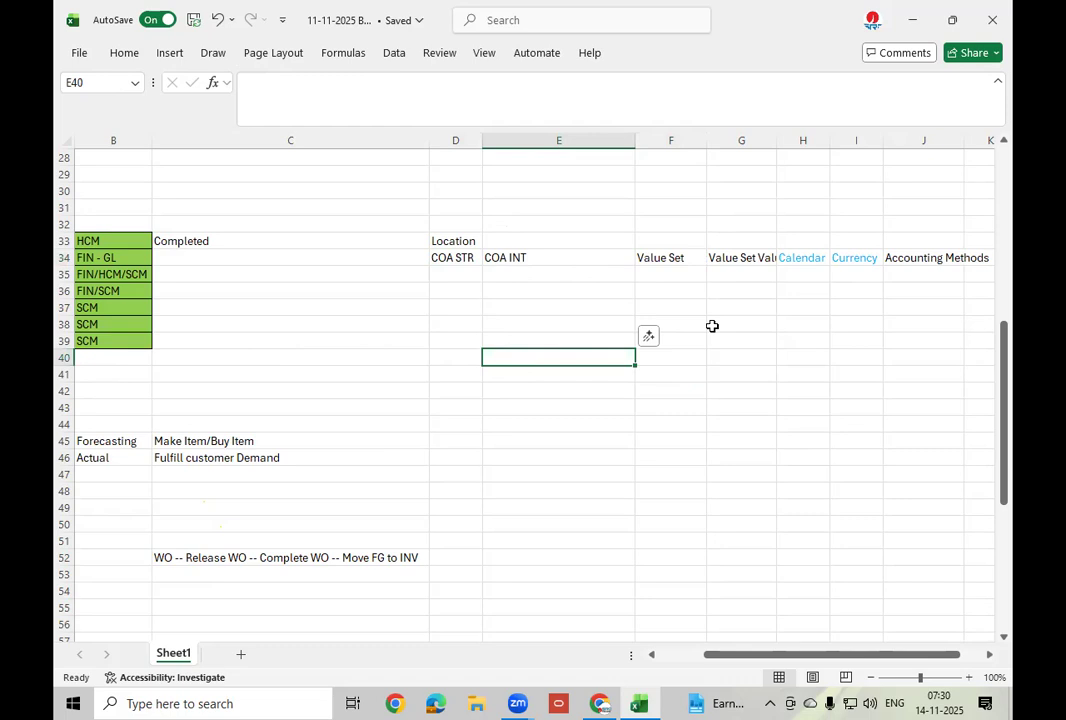
pyautogui.write('Comp')
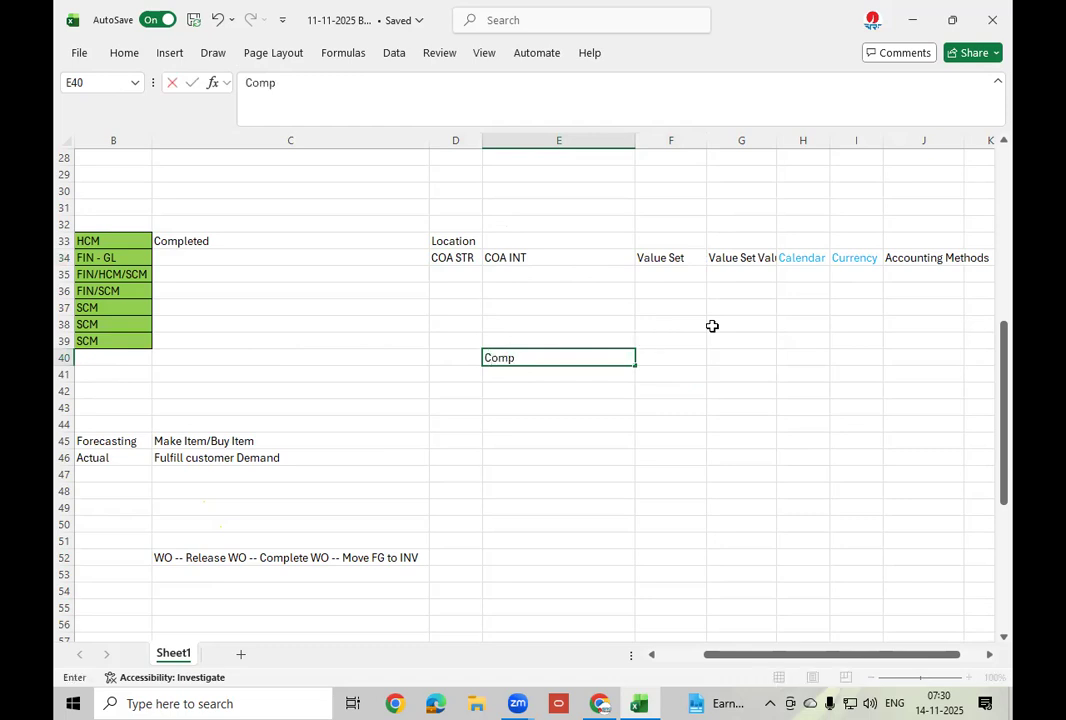
pyautogui.write('any')
pyautogui.press('Return')
pyautogui.press('Return')
pyautogui.press('Return')
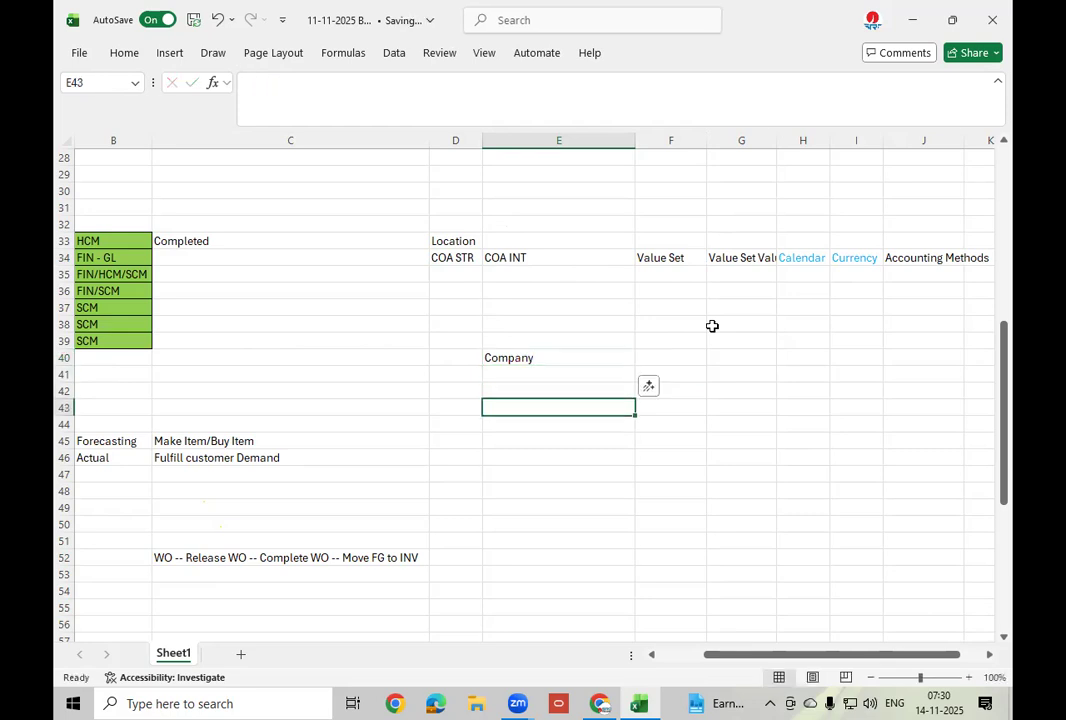
pyautogui.write('Account')
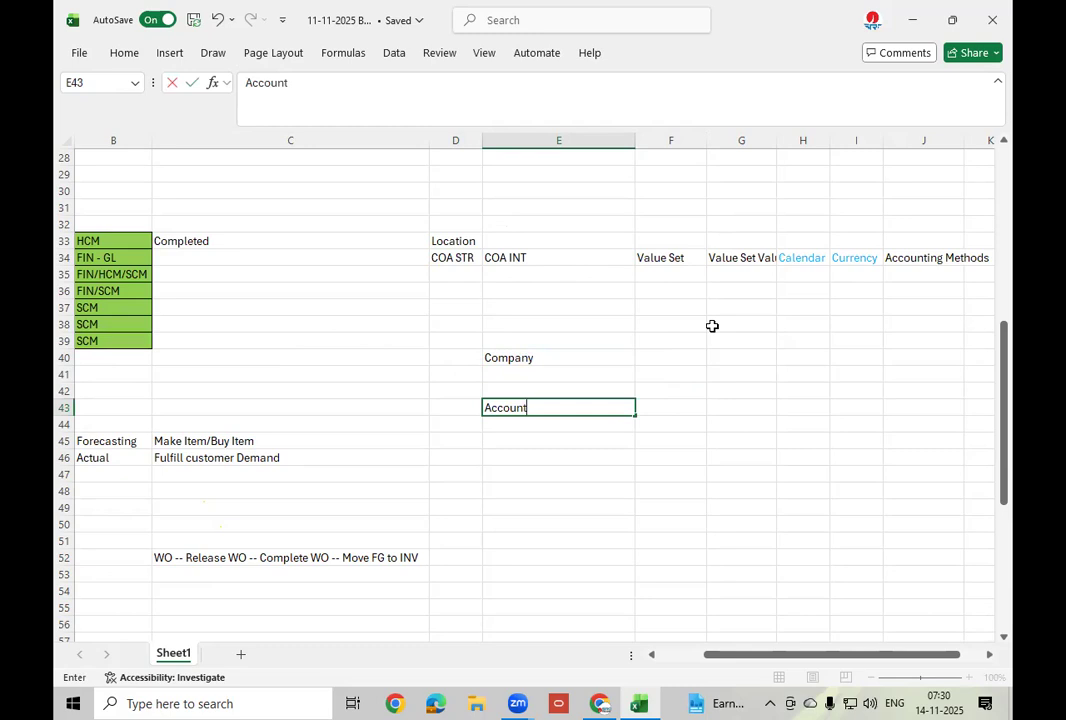
pyautogui.click(532, 371)
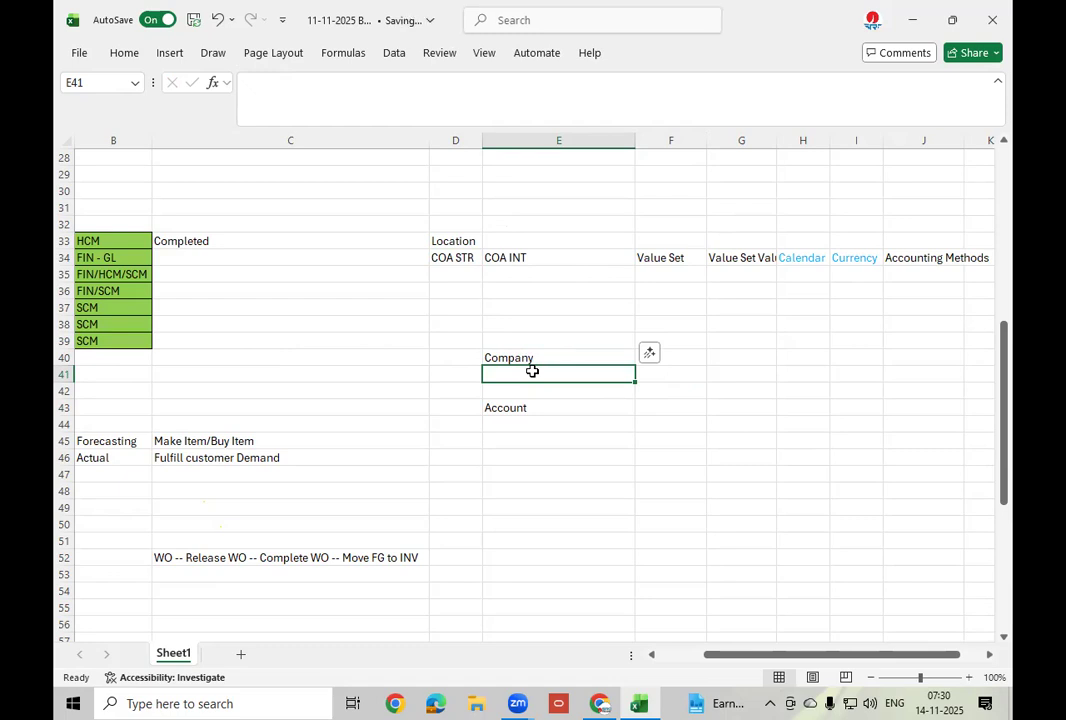
# Fill E41 with Department and E42 with Location, then select E40:E43.
pyautogui.write('Location')
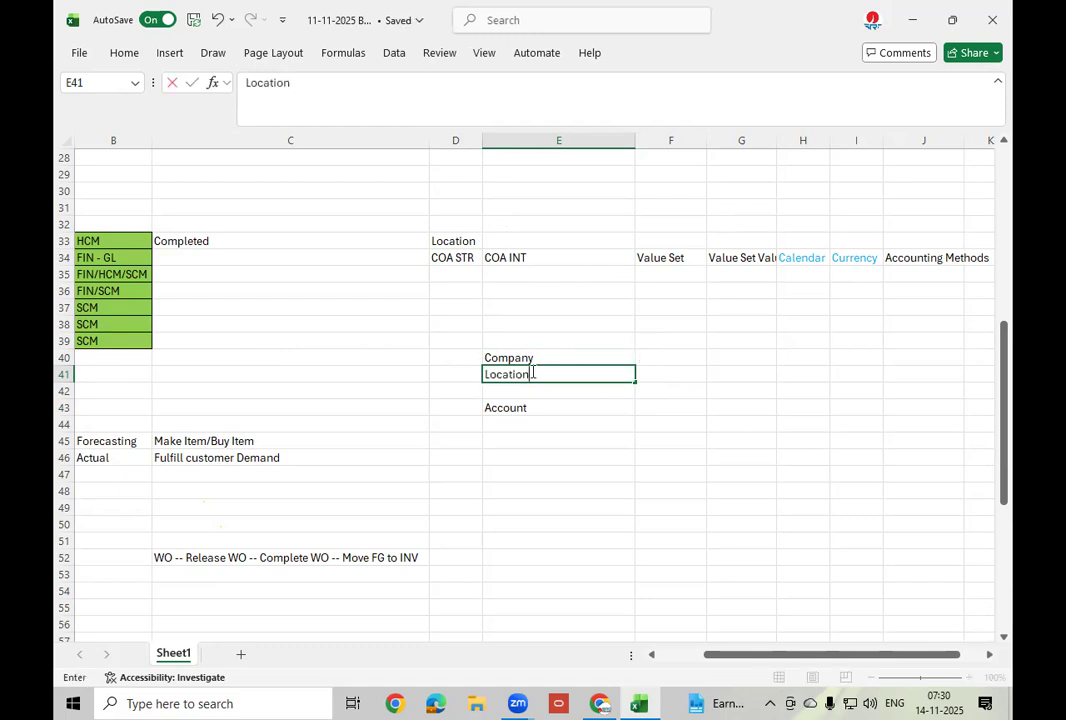
pyautogui.press('BackSpace')
pyautogui.press('BackSpace')
pyautogui.press('BackSpace')
pyautogui.press('BackSpace')
pyautogui.press('BackSpace')
pyautogui.press('BackSpace')
pyautogui.press('BackSpace')
pyautogui.press('BackSpace')
pyautogui.write('Department')
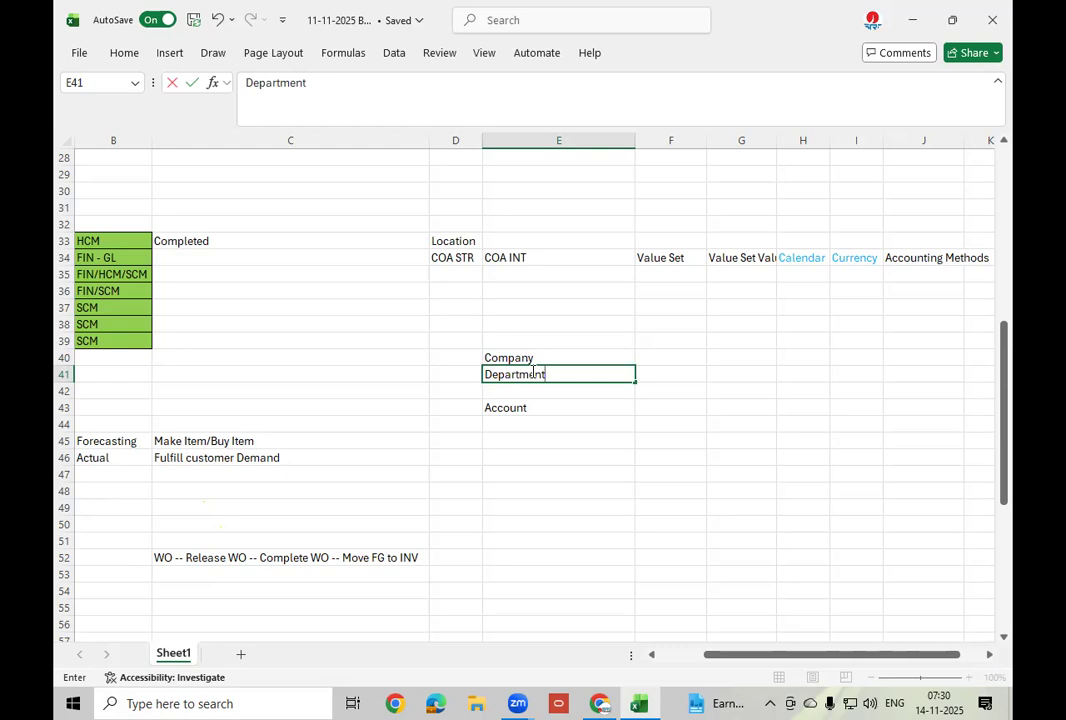
pyautogui.press('Return')
pyautogui.write('Lo')
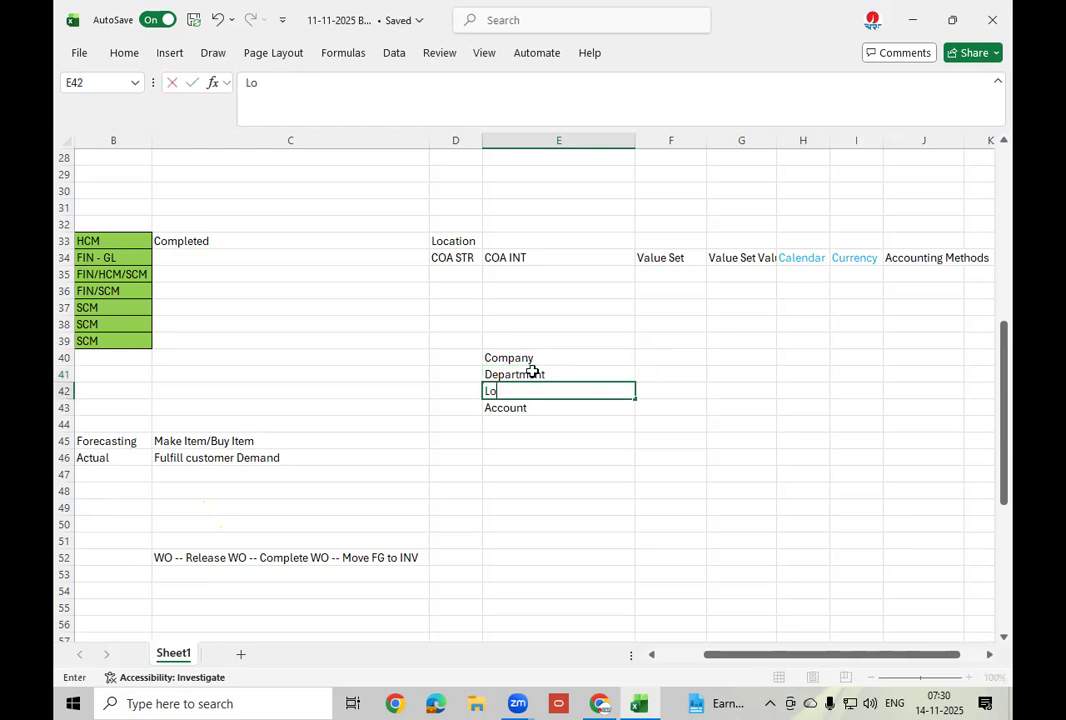
pyautogui.write('cation')
pyautogui.click(560, 357)
pyautogui.moveTo(552, 358); pyautogui.dragTo(540, 408)
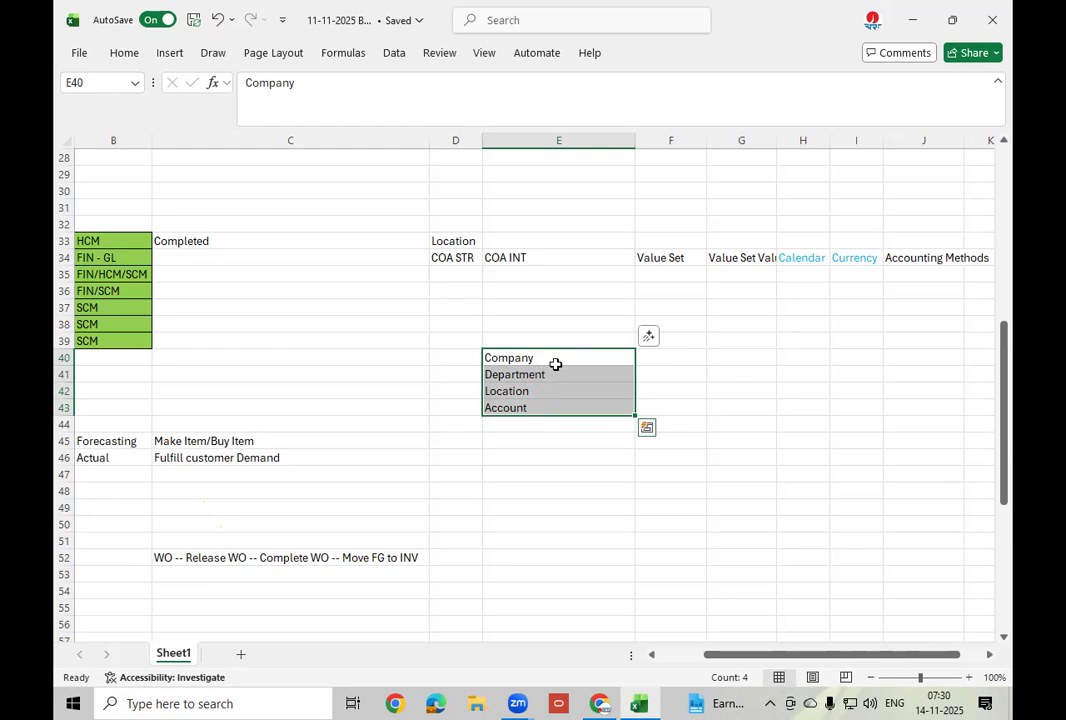
pyautogui.click(671, 357)
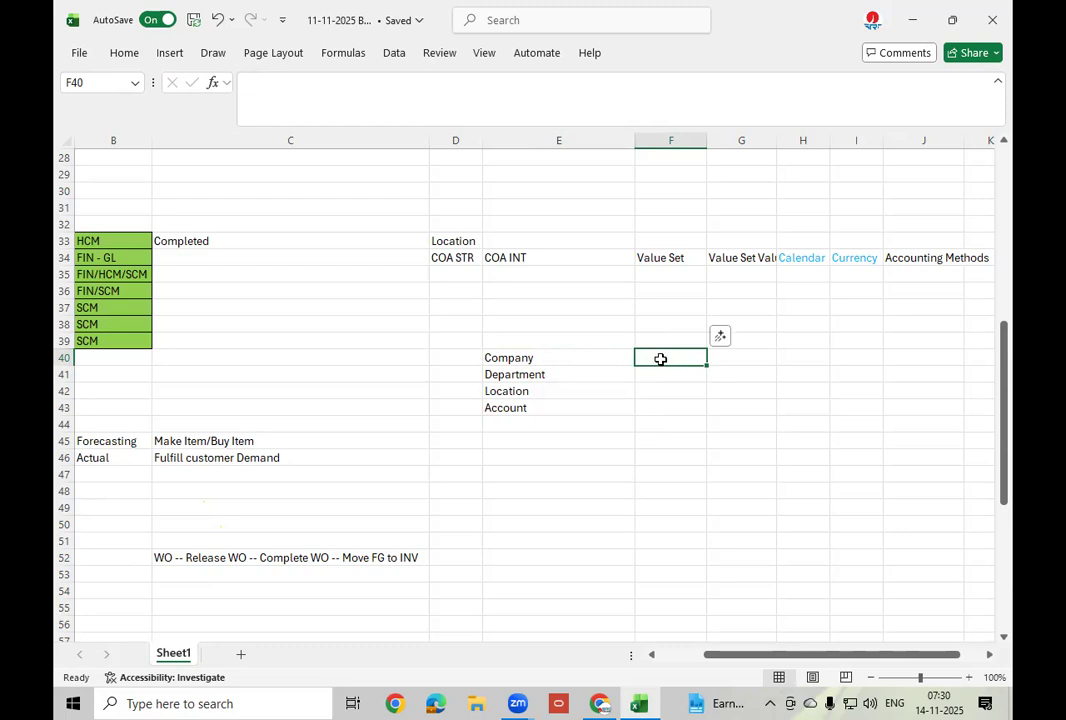
# Enter value sets 10/20/30/40 for Company, 01/02/03/04 for Department, 101/102/103 for Location.
pyautogui.write('1')
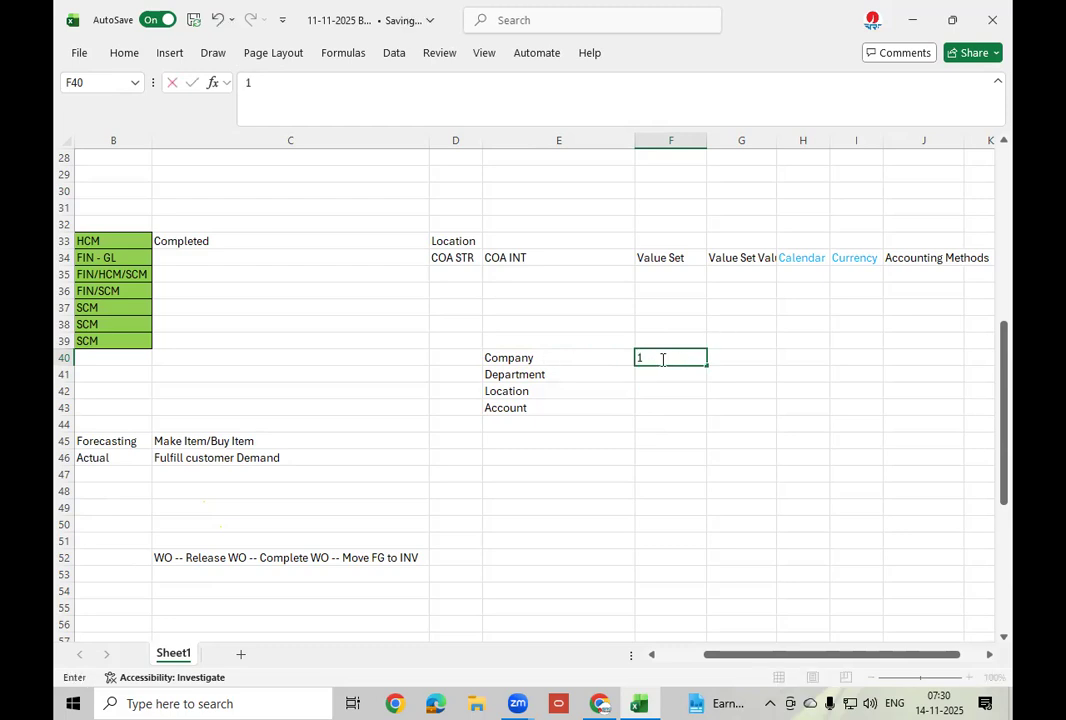
pyautogui.write('0/20')
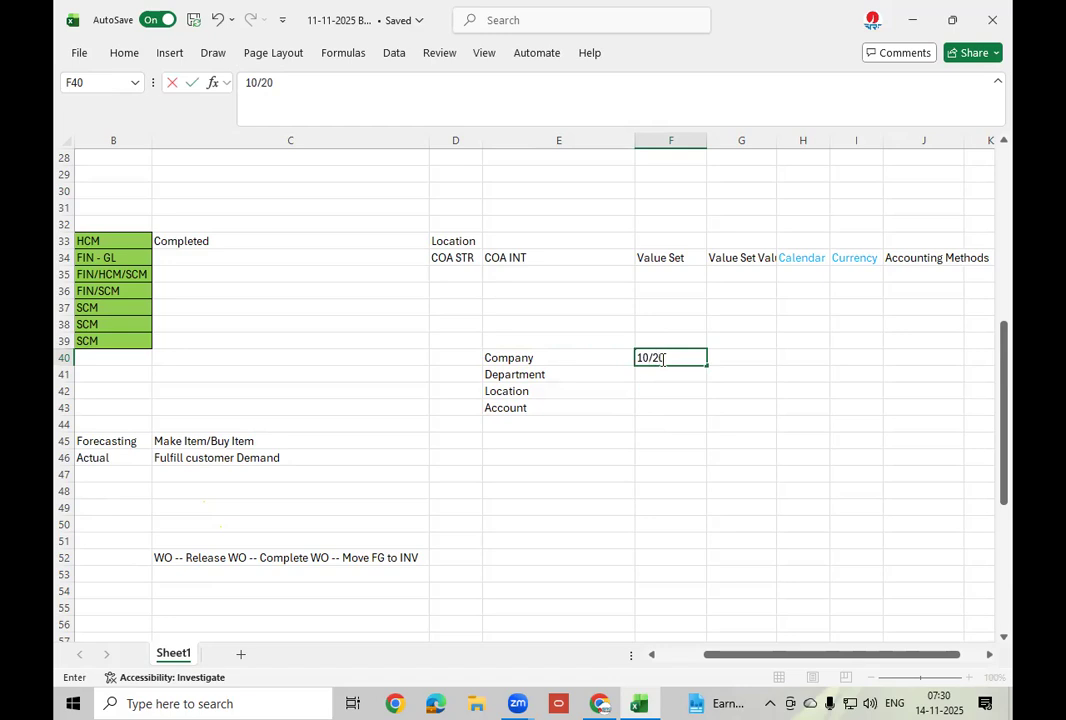
pyautogui.write('/30/40')
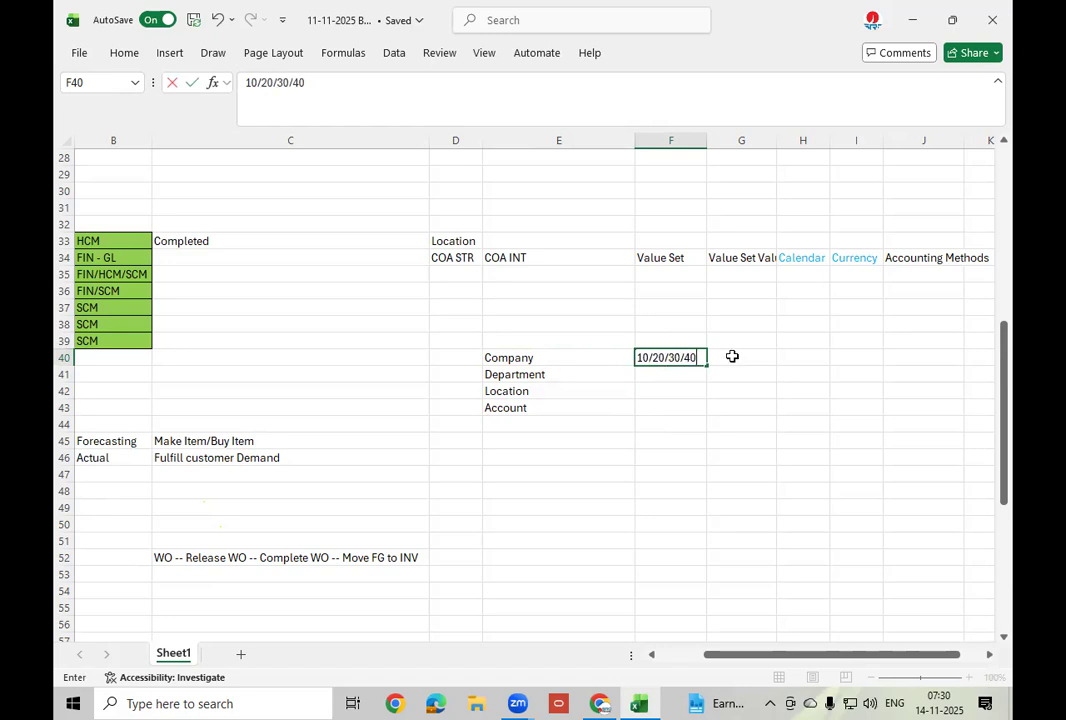
pyautogui.click(747, 356)
pyautogui.click(652, 357)
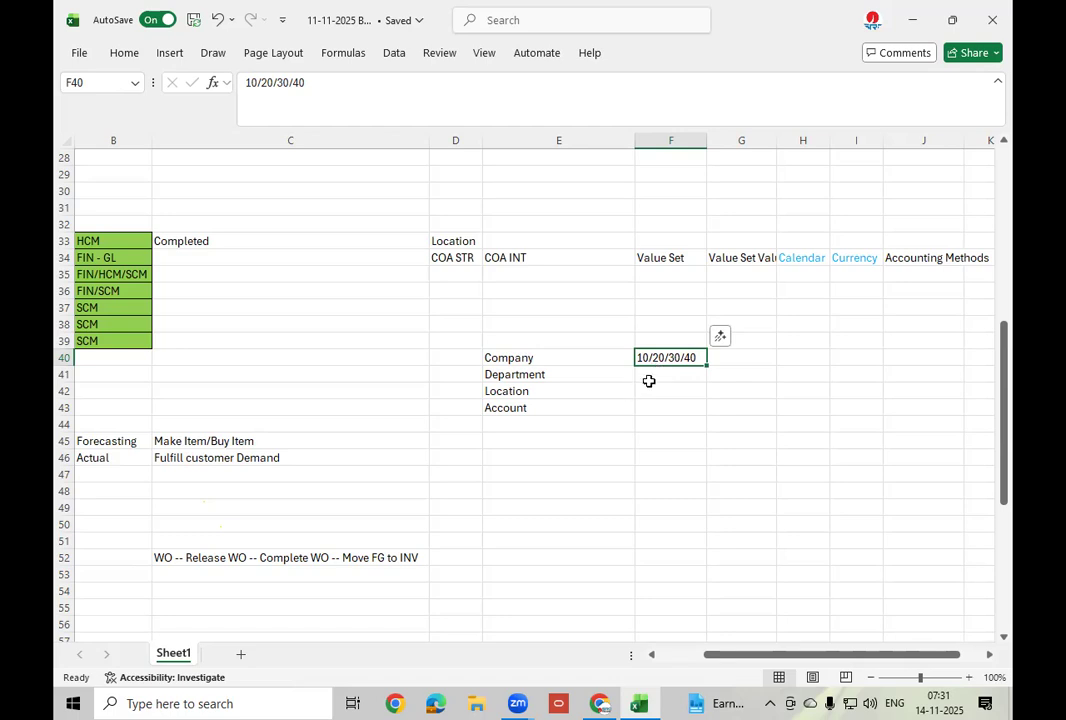
pyautogui.click(655, 377)
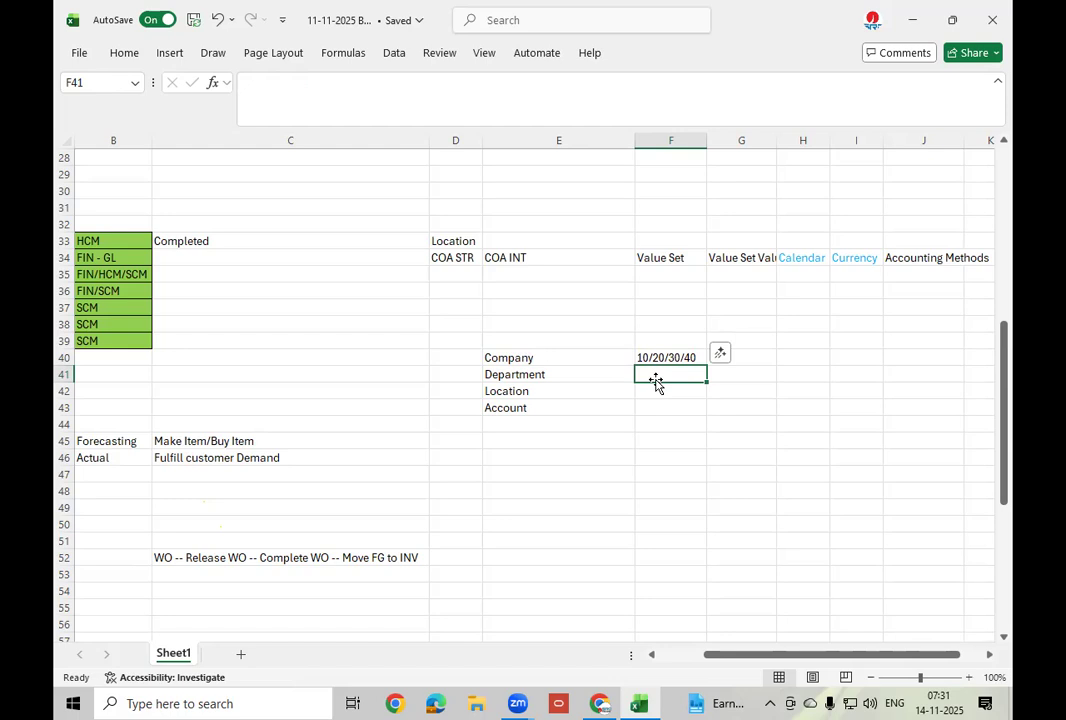
pyautogui.write('0')
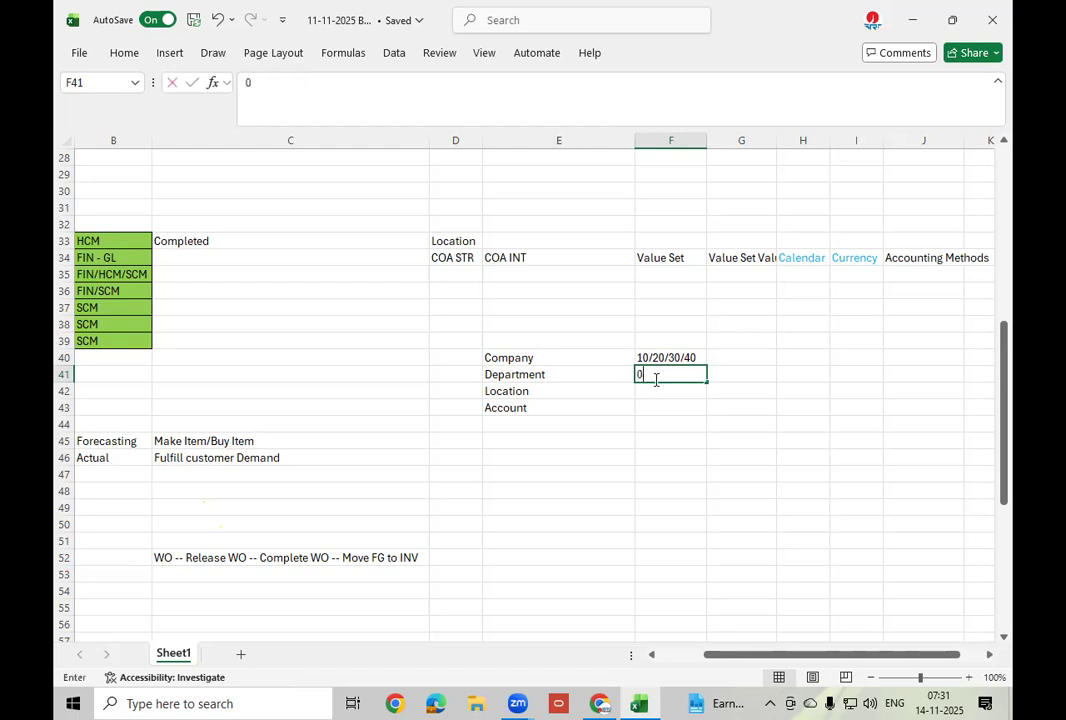
pyautogui.write('1/02/')
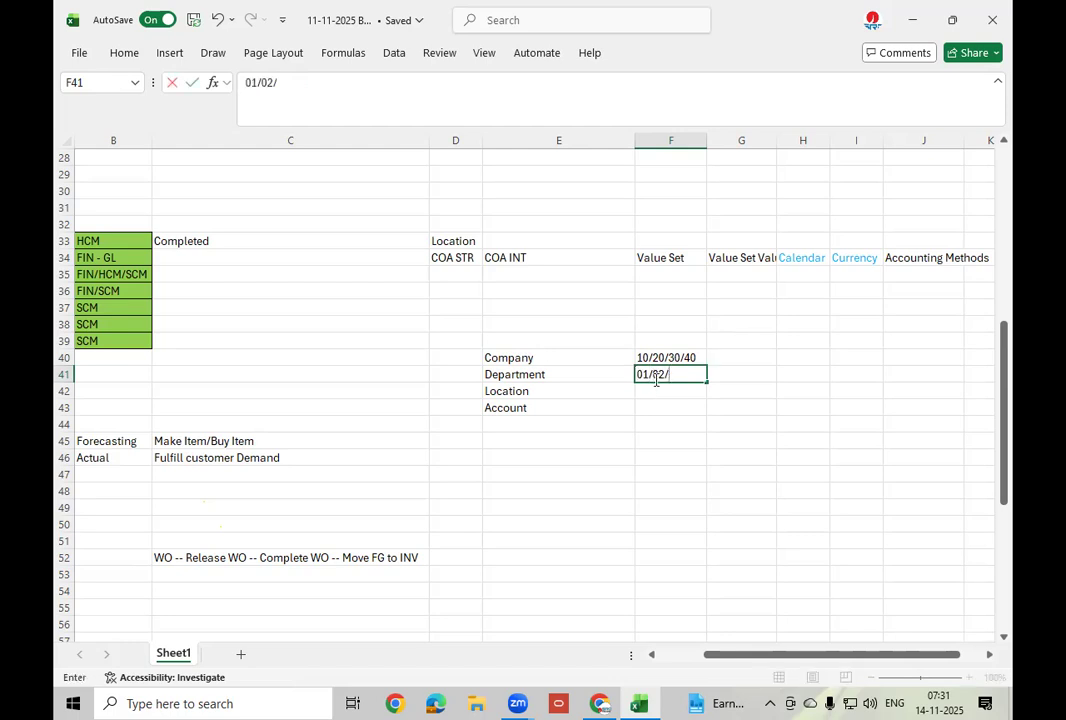
pyautogui.write('03/04')
pyautogui.click(651, 375)
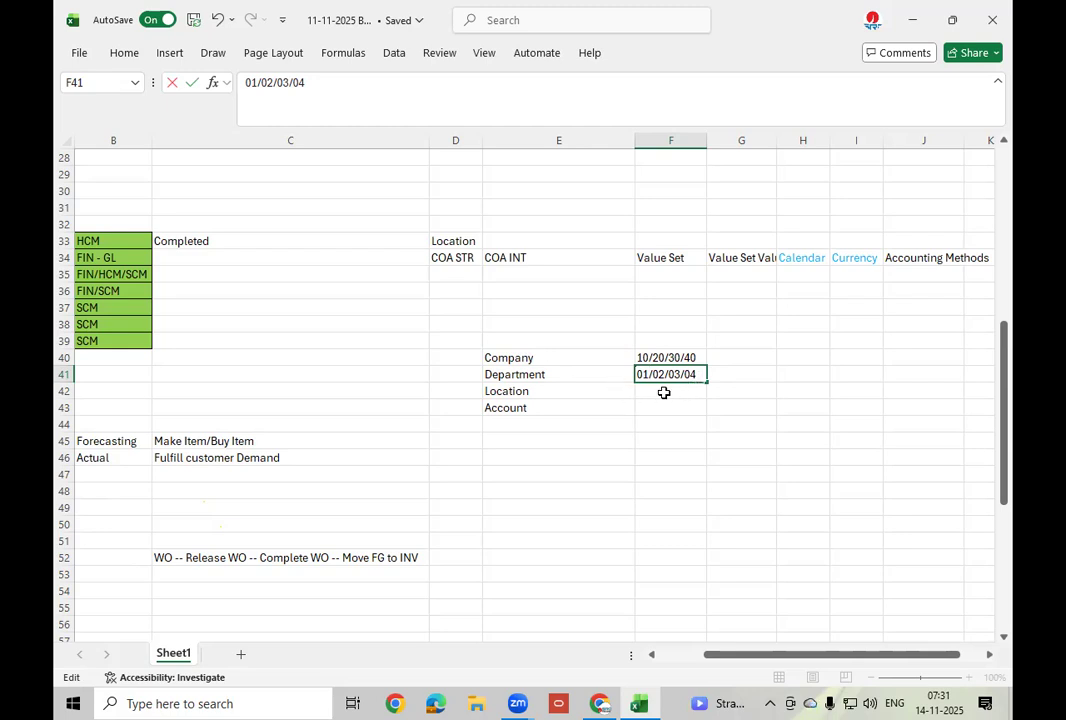
pyautogui.click(664, 392)
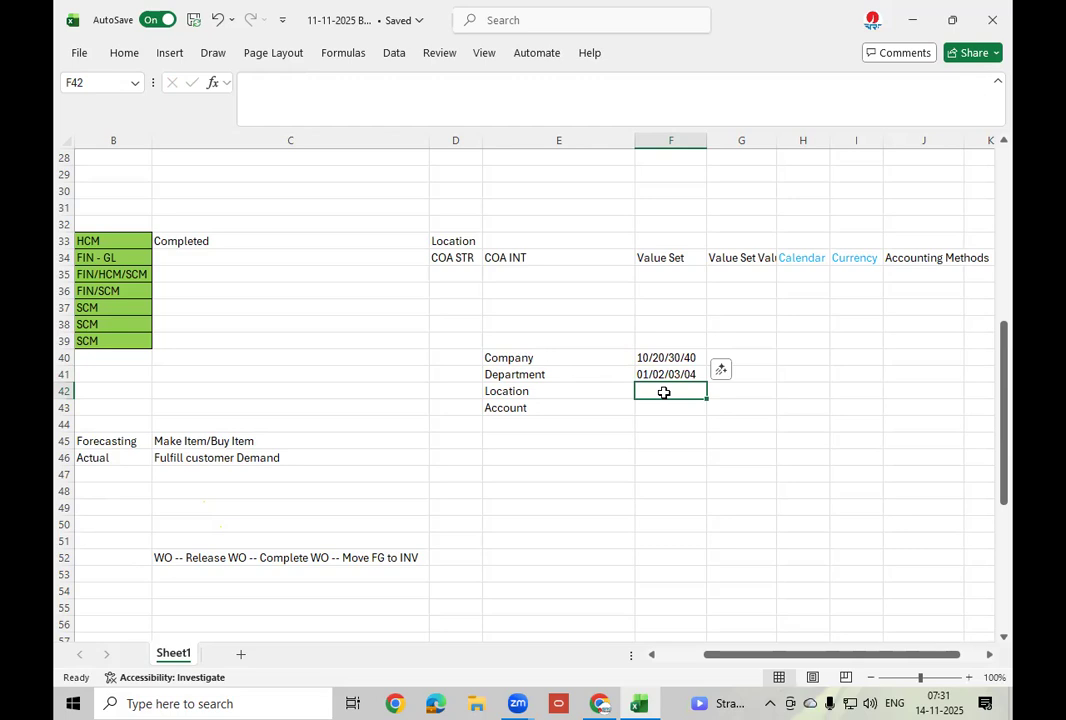
pyautogui.write('101')
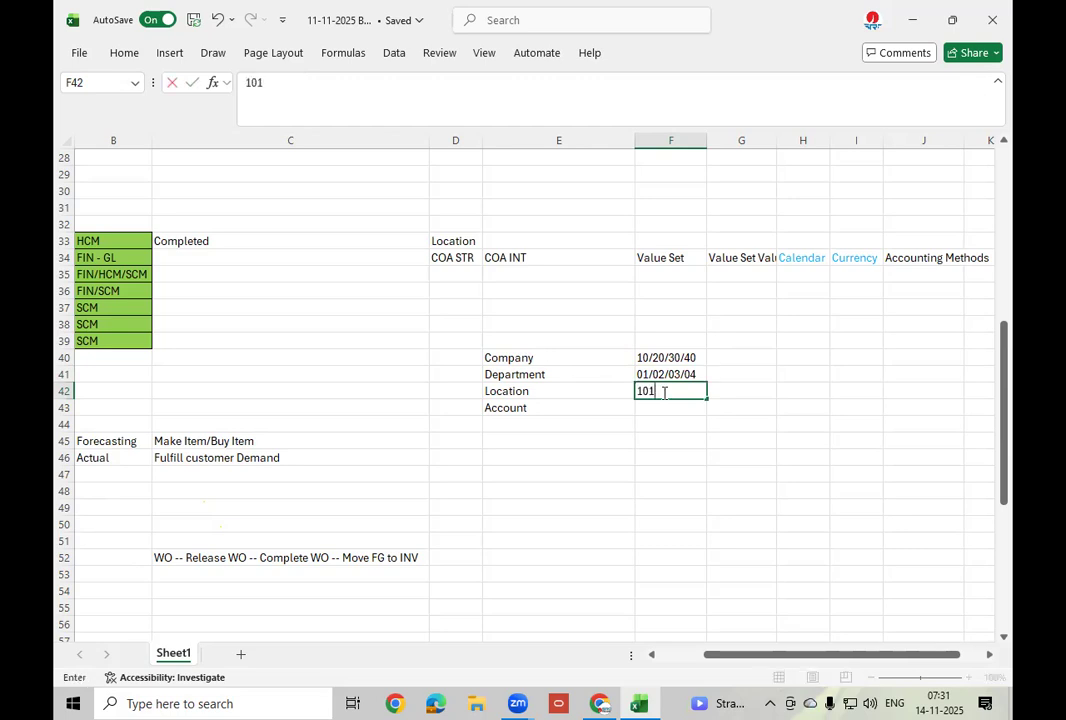
pyautogui.write('/102/103')
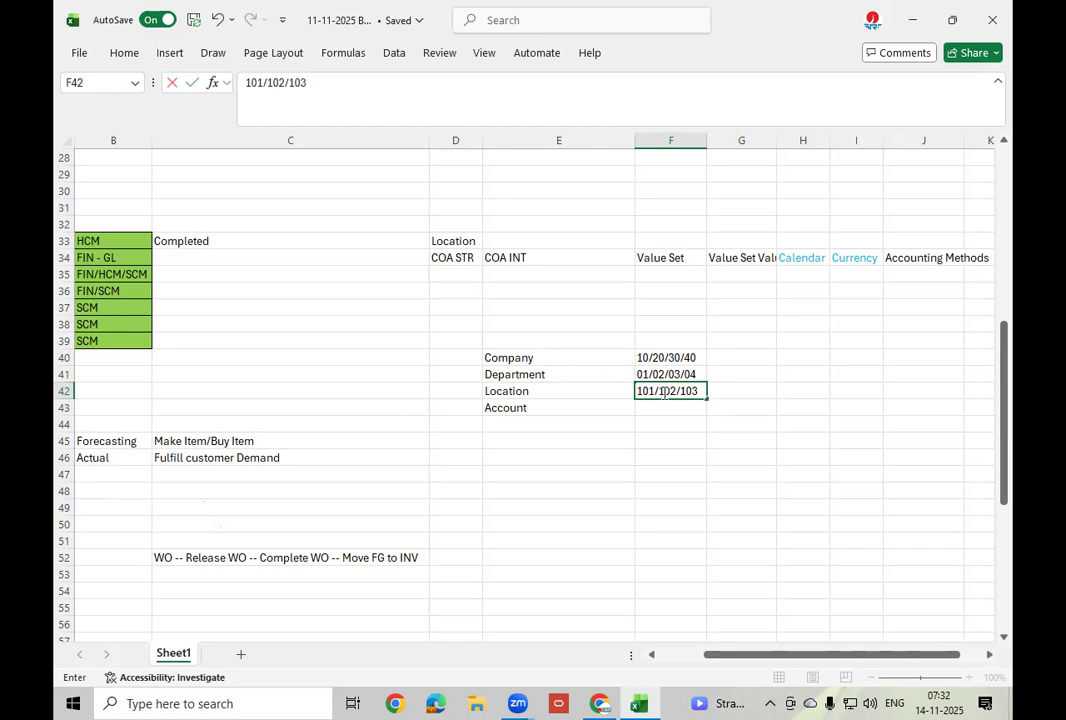
pyautogui.click(650, 404)
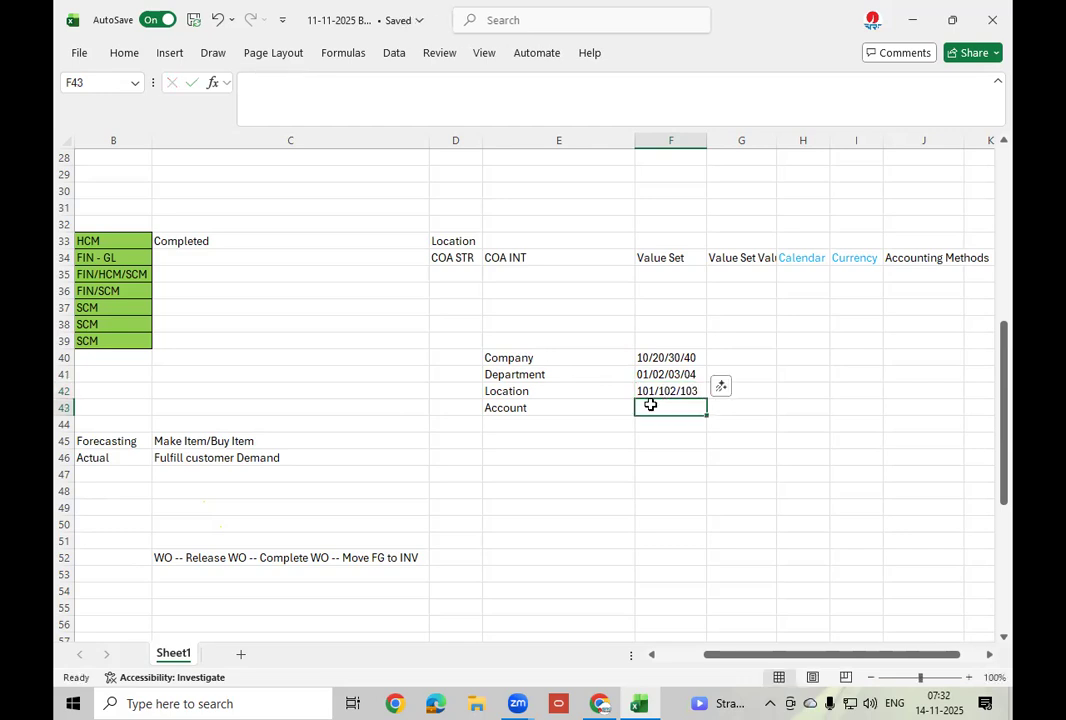
# Type 1001/1002/2001/2002/3001/3002/4001/4002/4003 into F43 as the Account value set.
pyautogui.write('000')
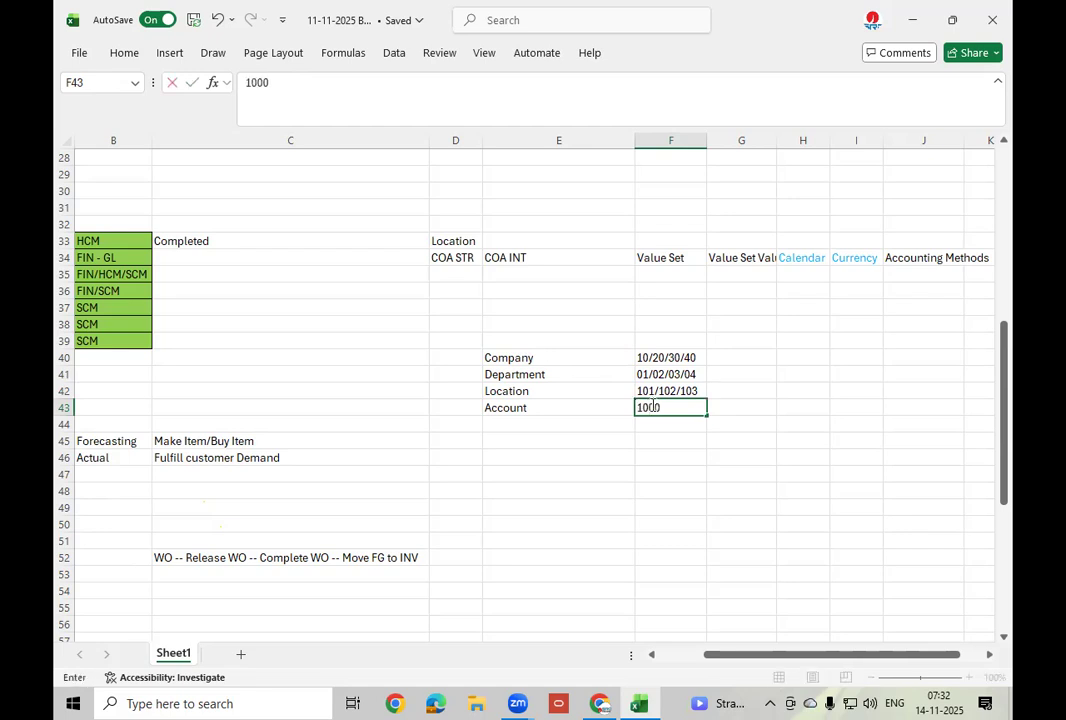
pyautogui.press('BackSpace')
pyautogui.write('1/1002')
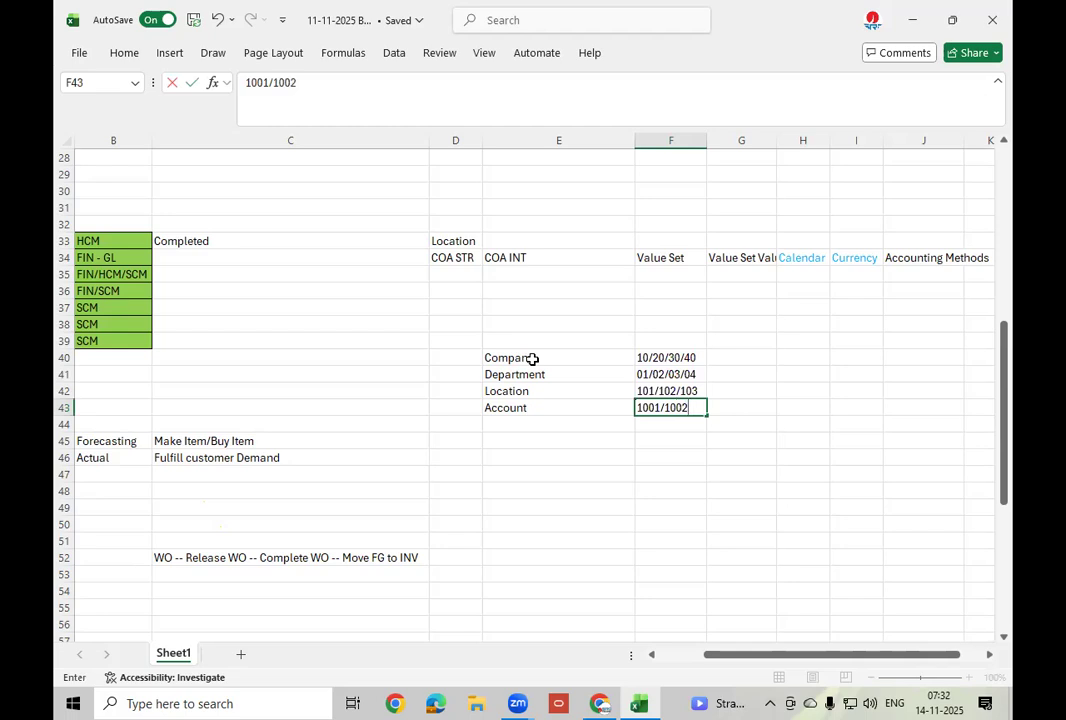
pyautogui.write('/2001/2002')
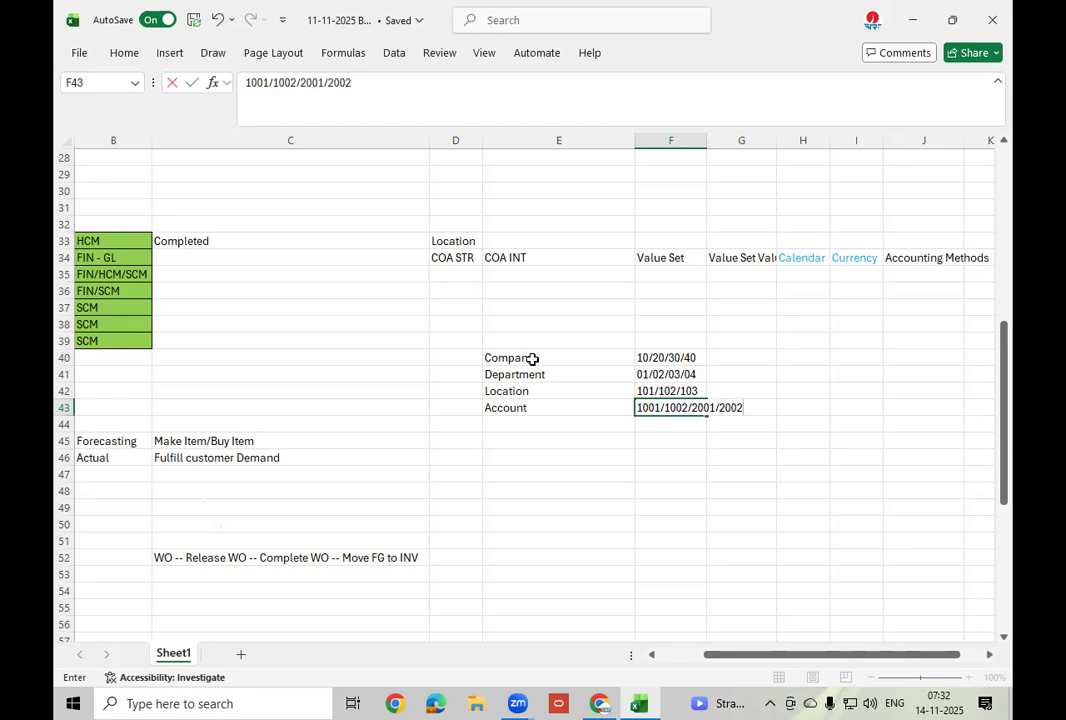
pyautogui.write('/3001/3002')
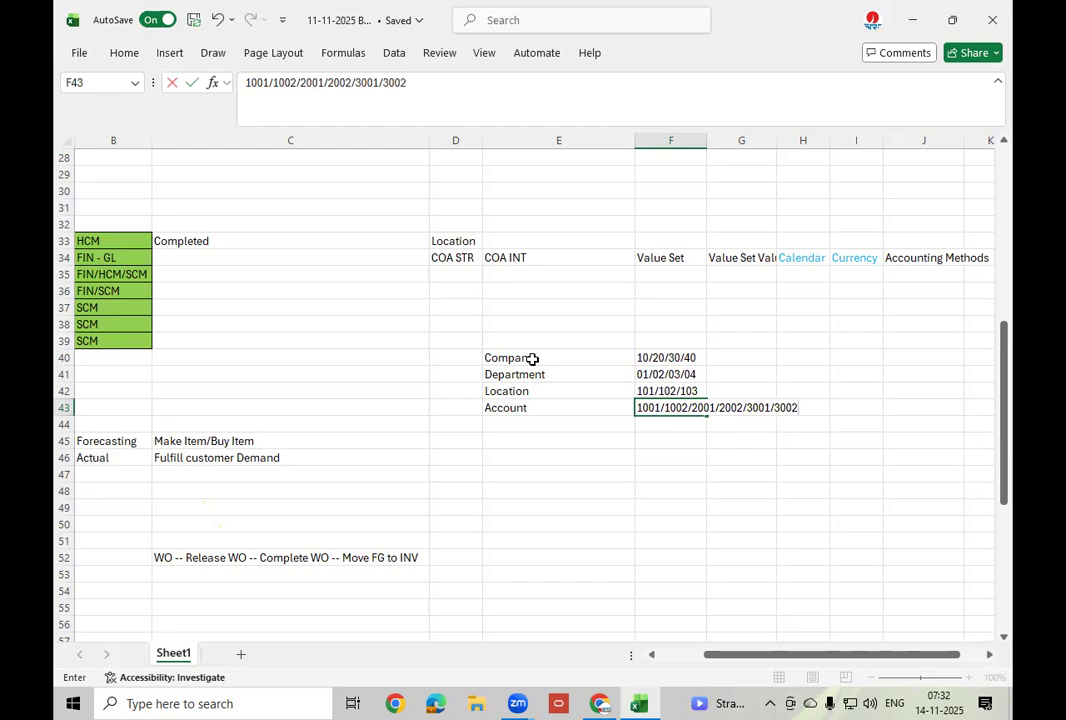
pyautogui.write('/4001/4002')
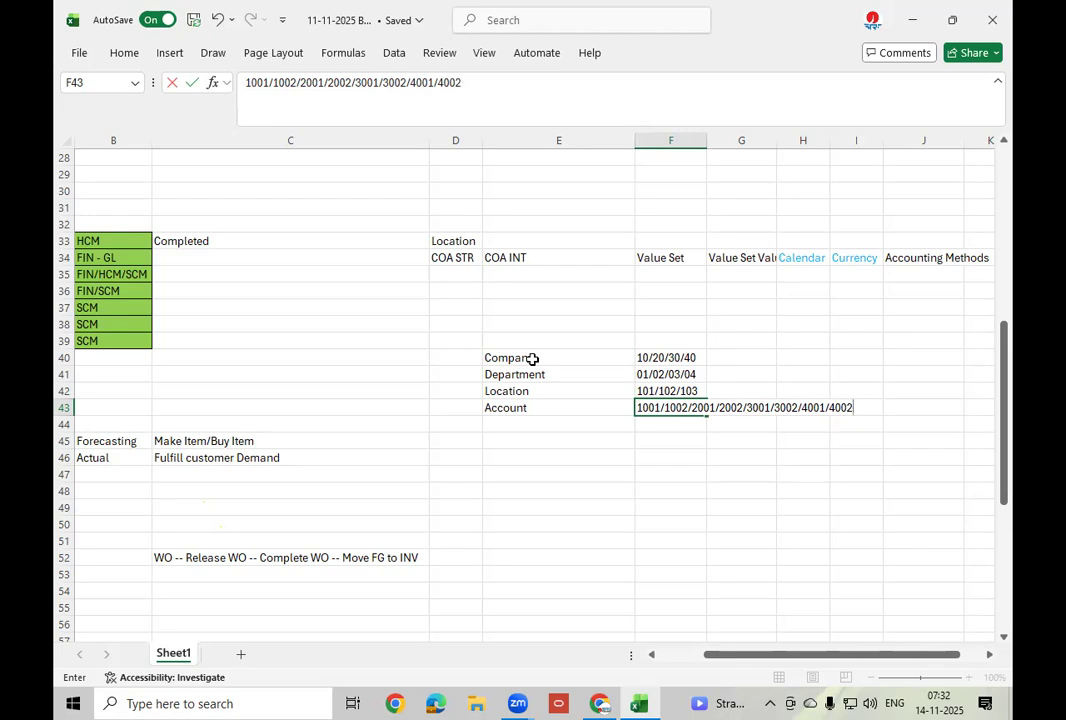
pyautogui.write('/4003')
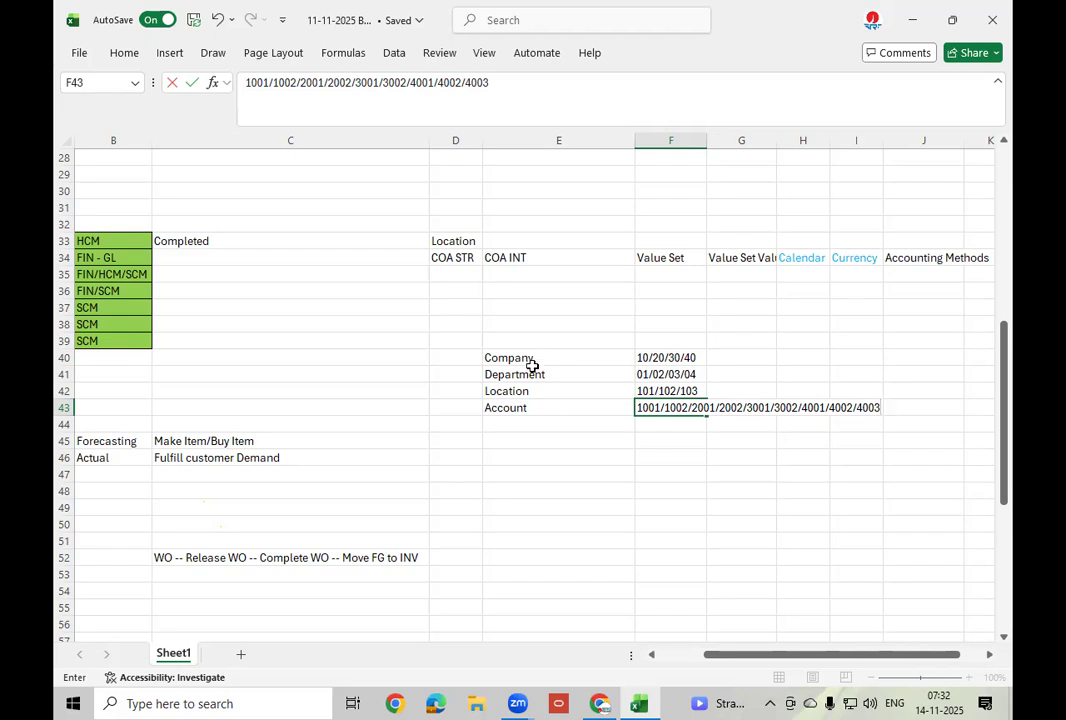
pyautogui.click(646, 437)
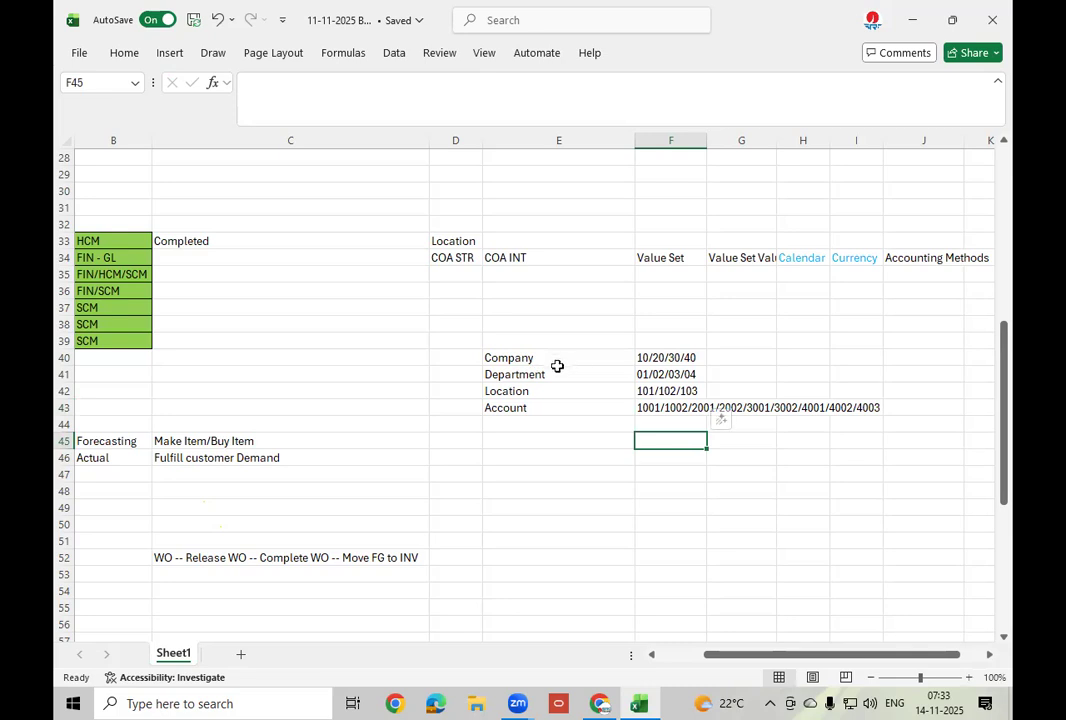
# Review the COA STR, COA INT and Value Set headings in D34–F34, then bring the browser forward.
pyautogui.click(674, 261)
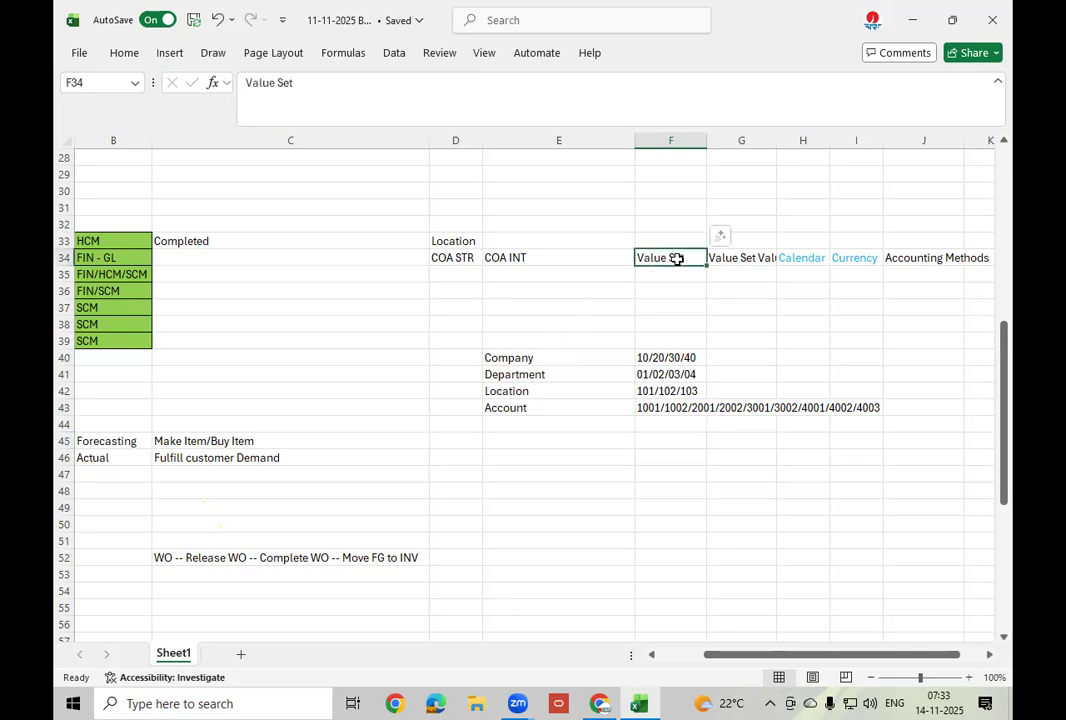
pyautogui.click(454, 258)
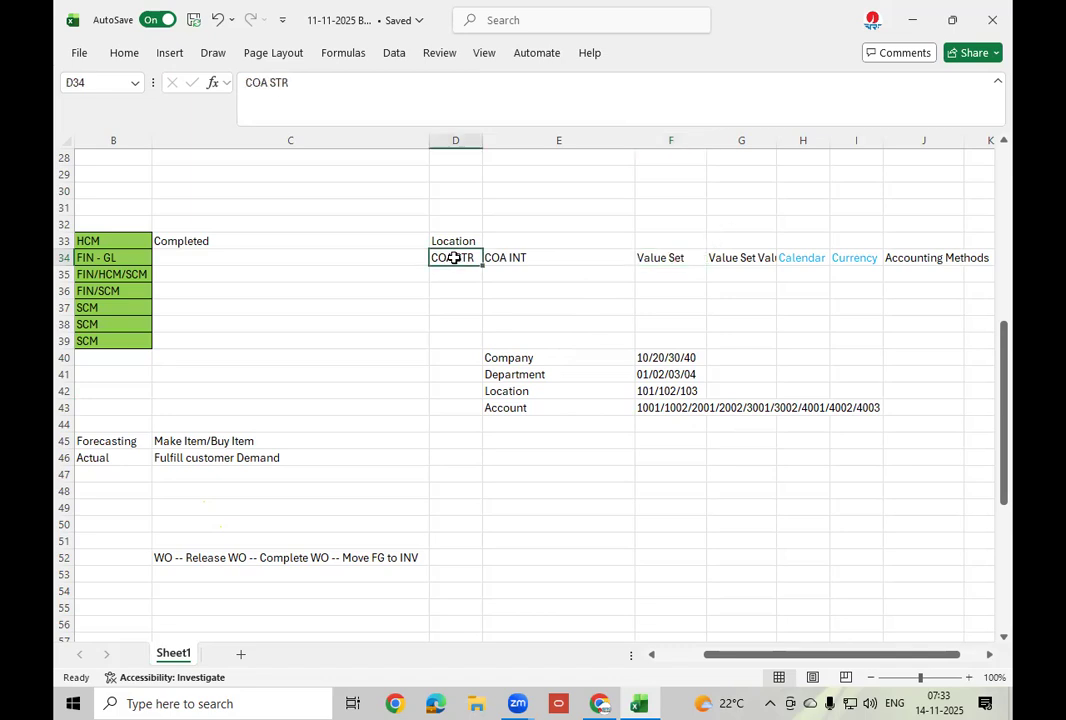
pyautogui.click(545, 258)
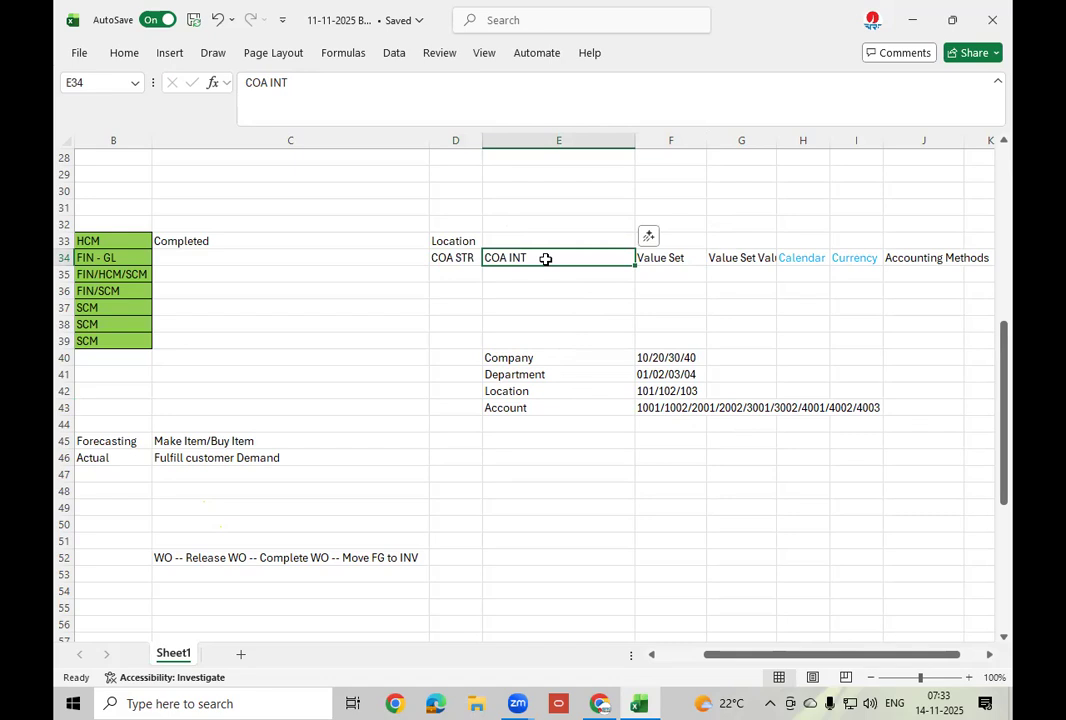
pyautogui.click(670, 258)
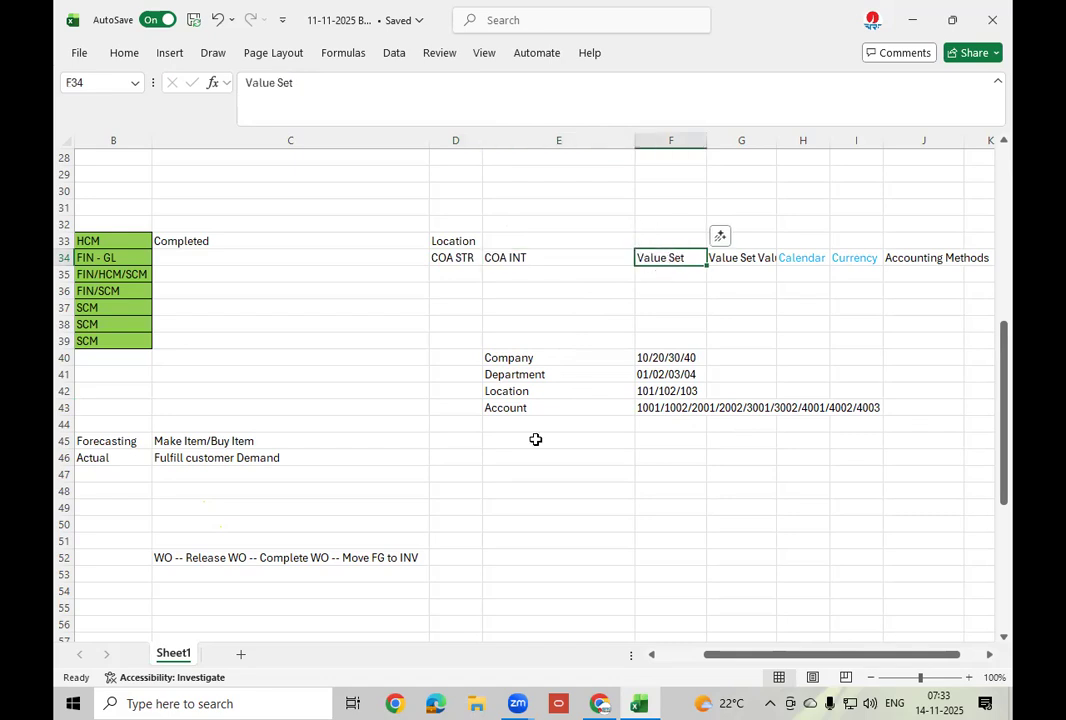
pyautogui.click(600, 703)
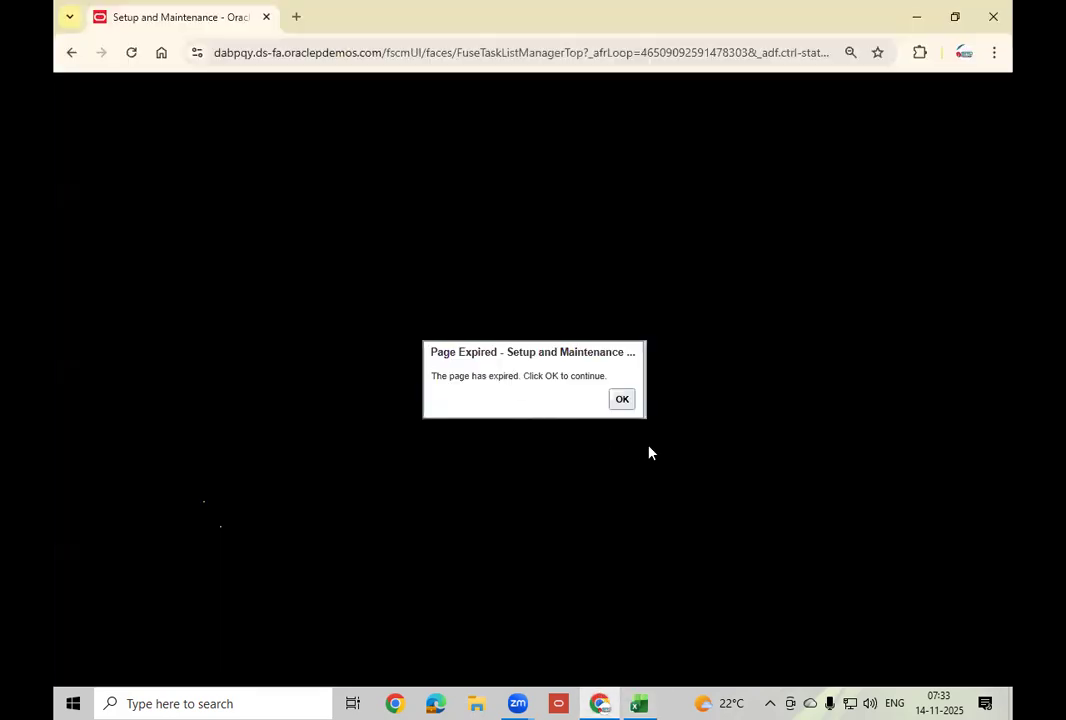
# Dismiss the Page Expired notice and sign in to Oracle Cloud with the user name and password.
pyautogui.click(621, 400)
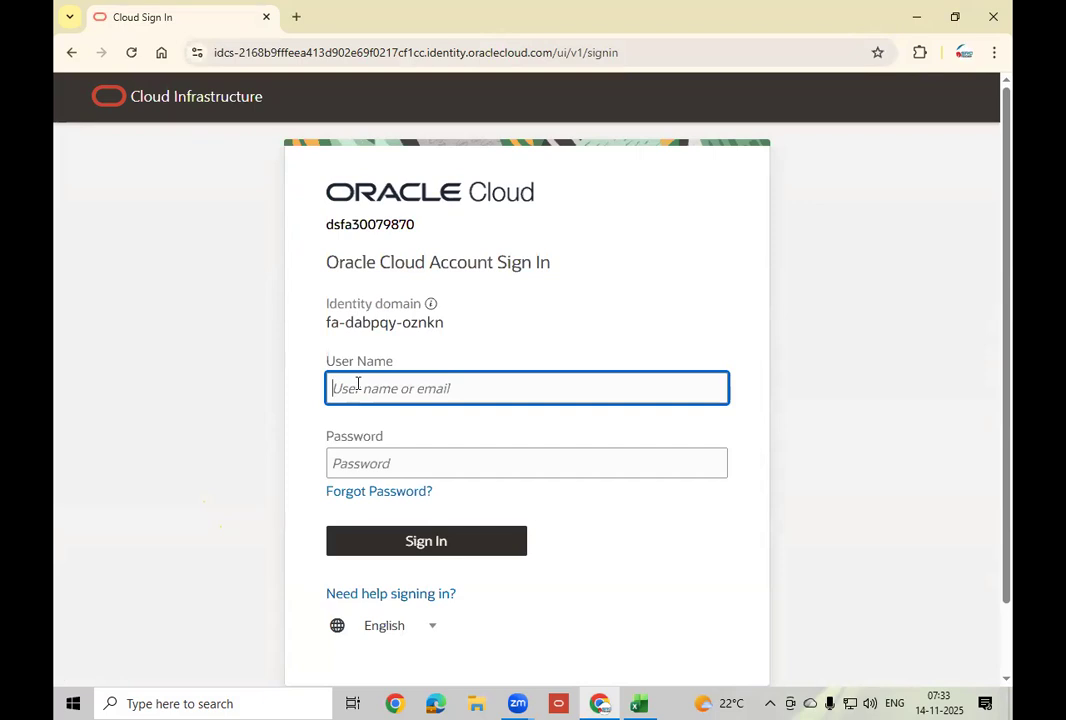
pyautogui.write('hn.ravi')
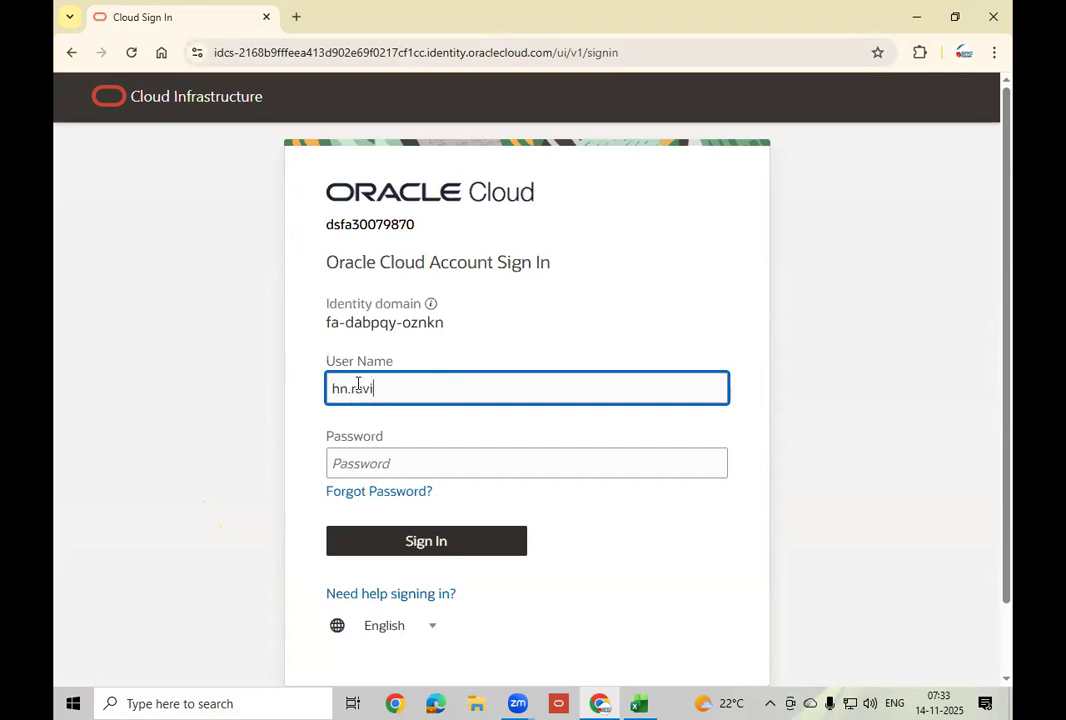
pyautogui.press('Tab')
pyautogui.write('•••••••••••')
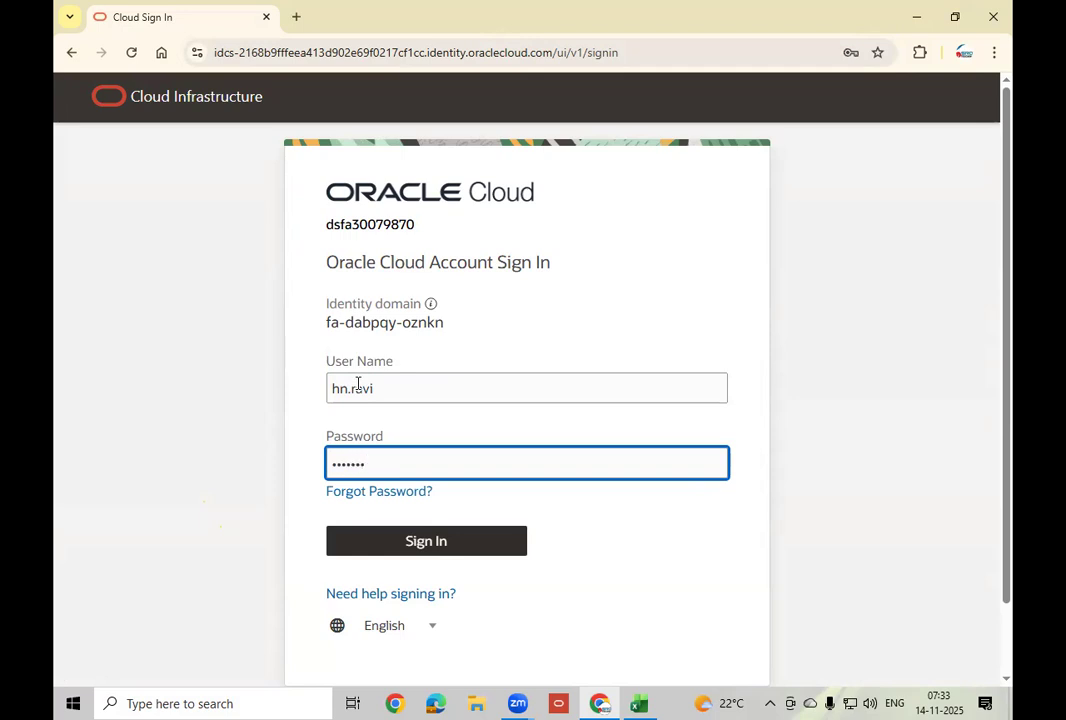
pyautogui.click(412, 542)
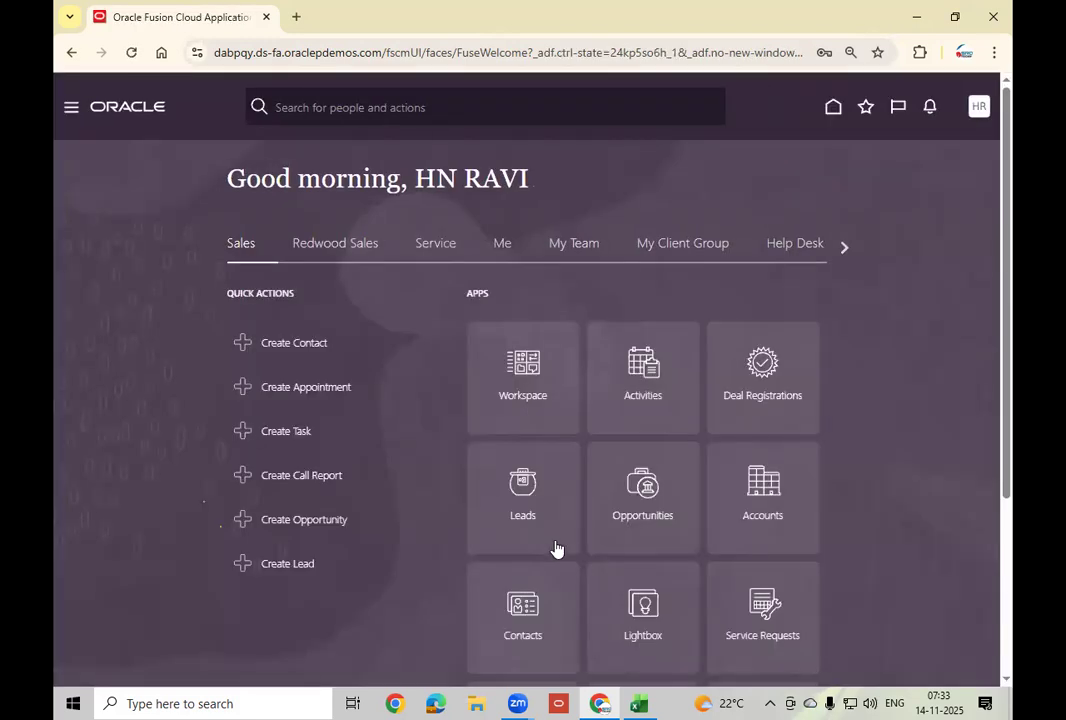
# Choose Setup and Maintenance from the HR avatar's Settings and Actions menu.
pyautogui.click(980, 109)
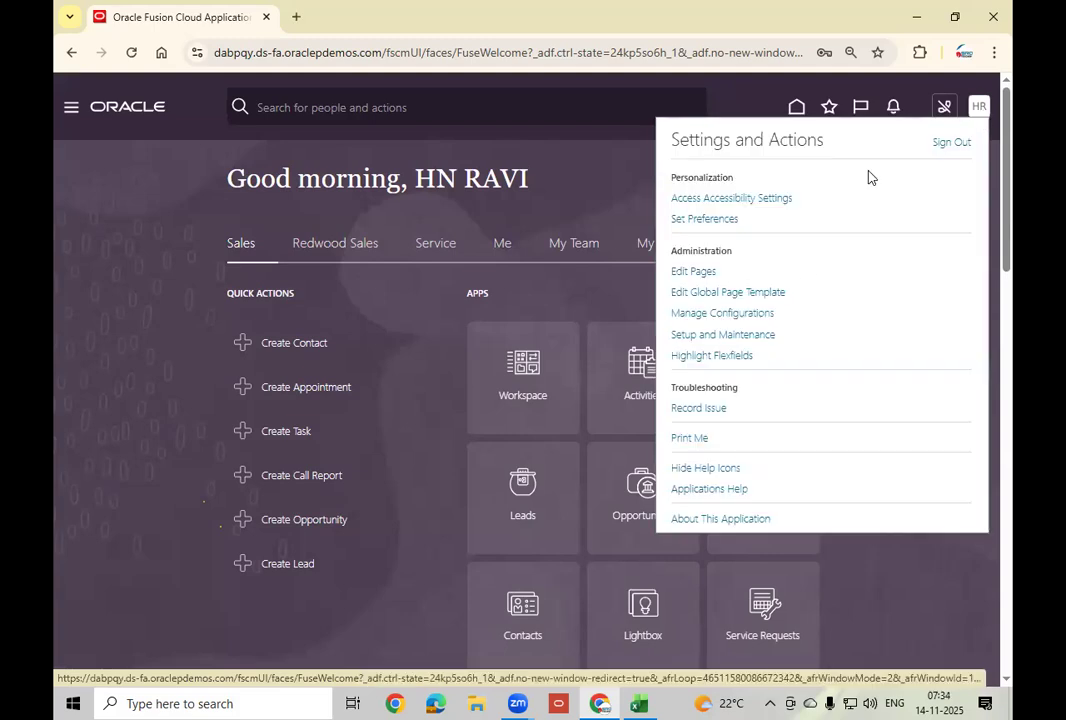
pyautogui.click(743, 336)
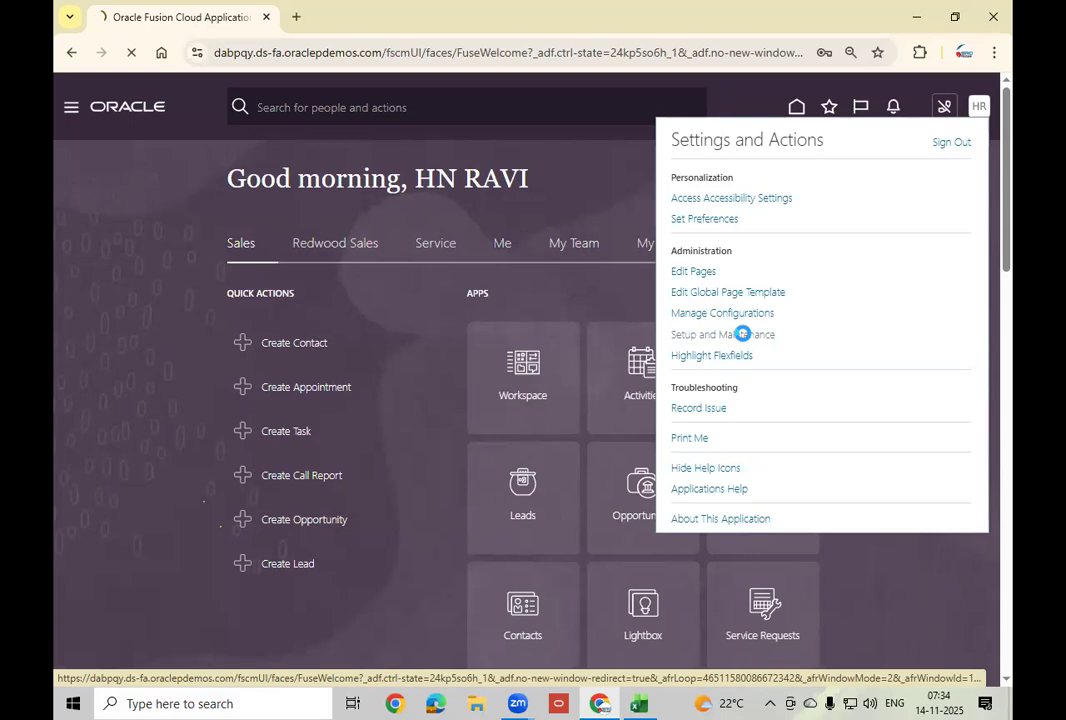
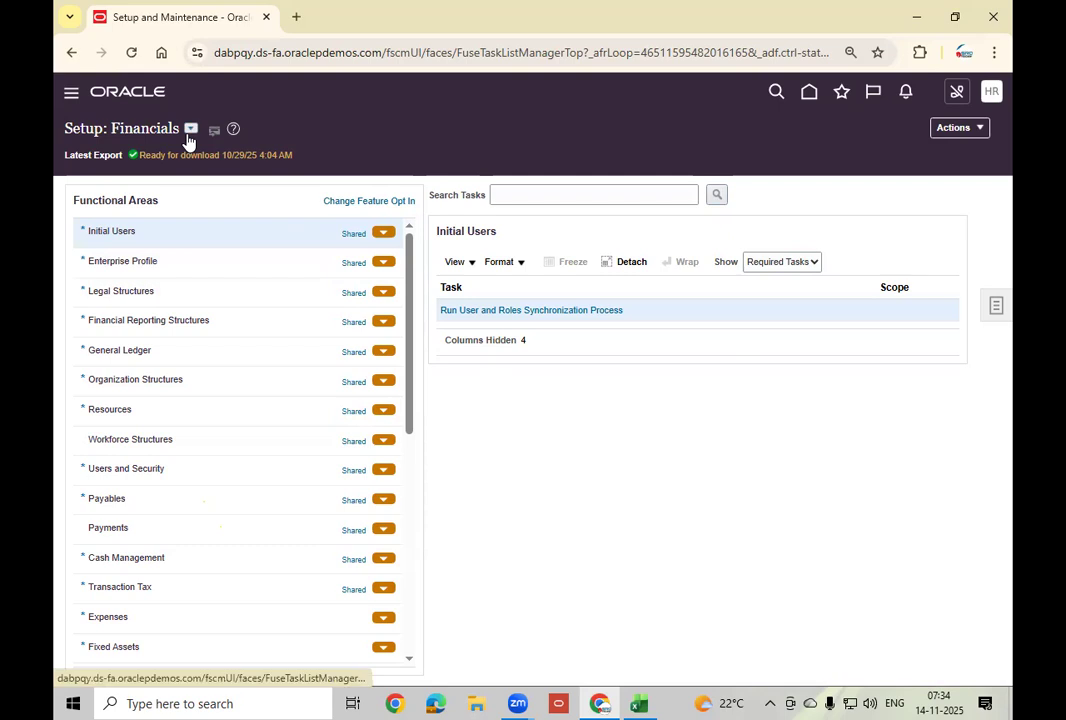
# From Financial Reporting Structures, open Manage Chart of Accounts Value Sets and start a new value set.
pyautogui.click(249, 319)
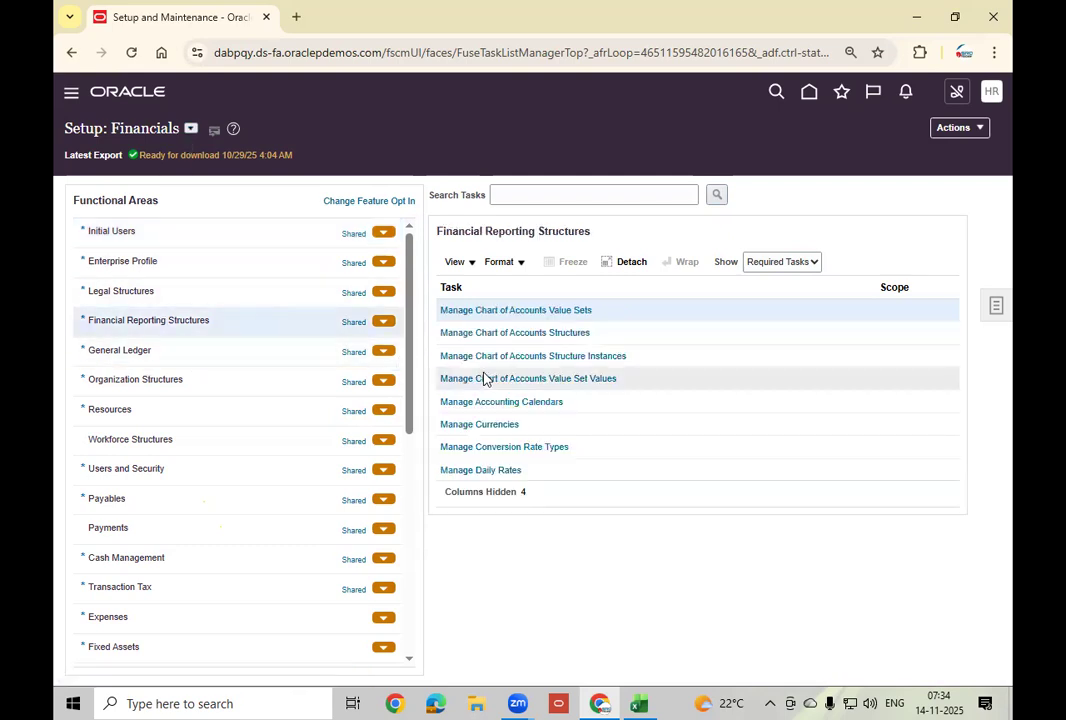
pyautogui.click(571, 310)
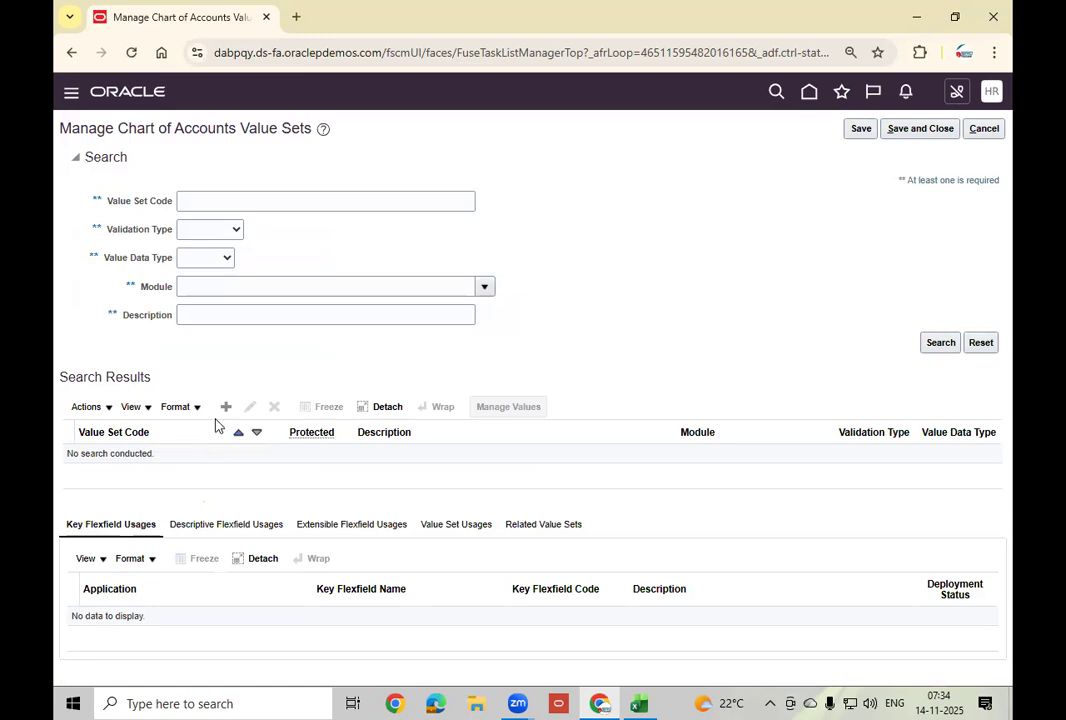
pyautogui.click(226, 408)
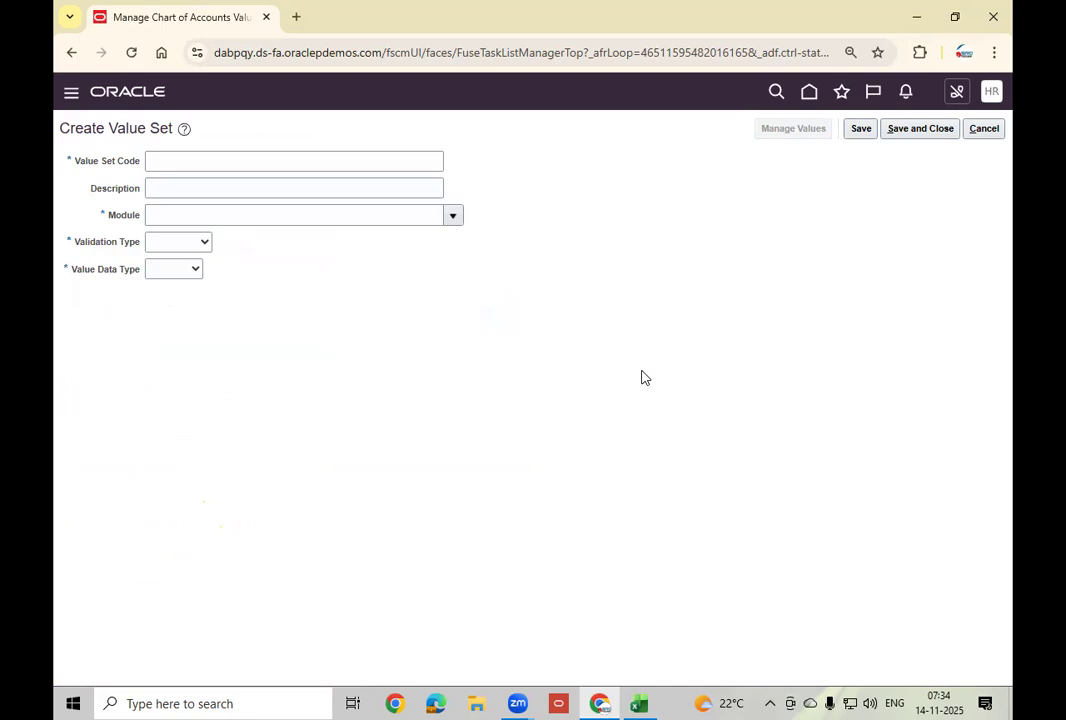
# Enter HN_COM_VS as both the value set code and description.
pyautogui.click(273, 163)
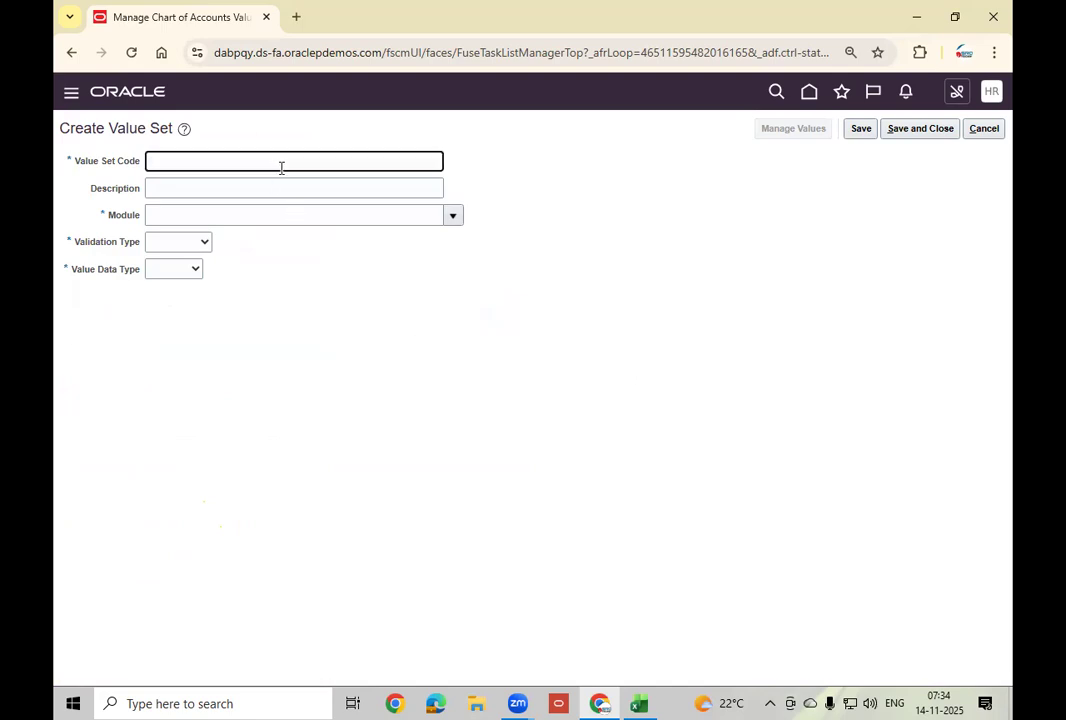
pyautogui.write('HN_COM_VS')
pyautogui.press('Tab')
pyautogui.hotkey('shift', 'Tab')
pyautogui.hotkey('ctrl', 'c')
pyautogui.press('Tab')
pyautogui.hotkey('ctrl', 'v')
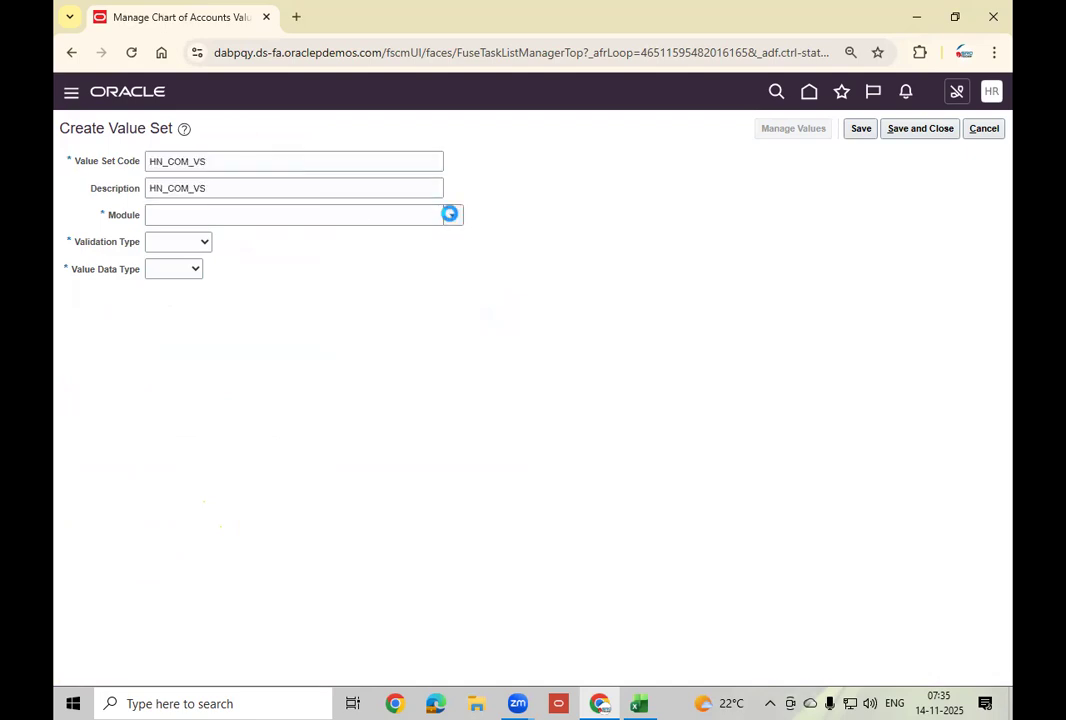
# Set module General Ledger, validation Independent, data type Character and subtype Text.
pyautogui.click(452, 216)
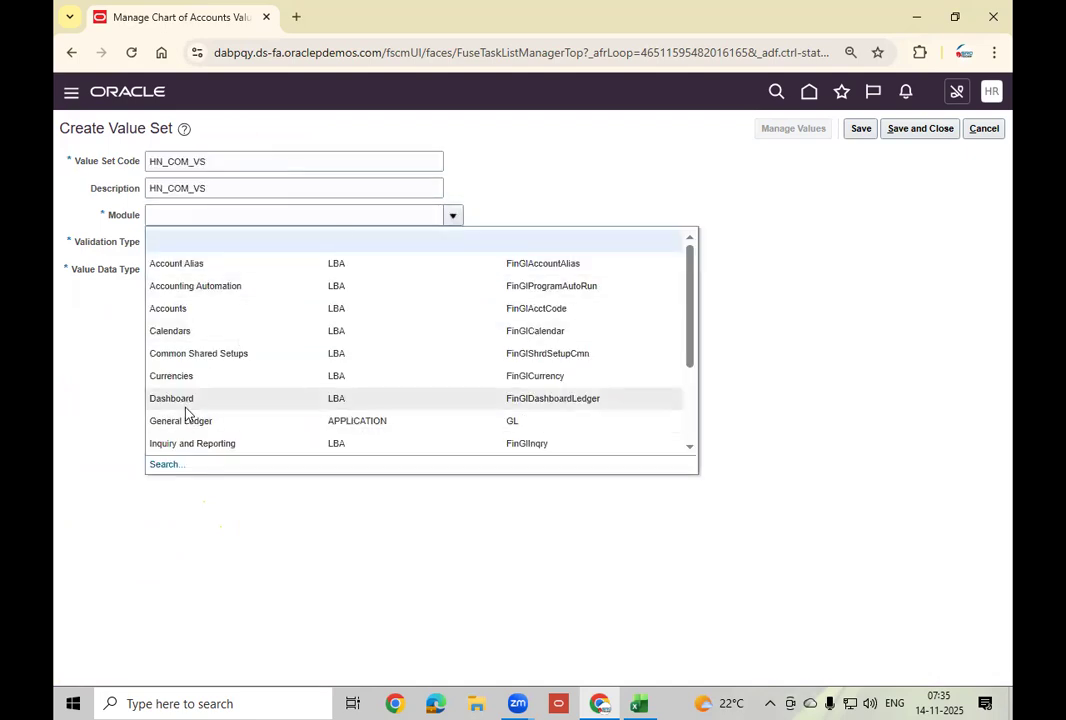
pyautogui.click(221, 423)
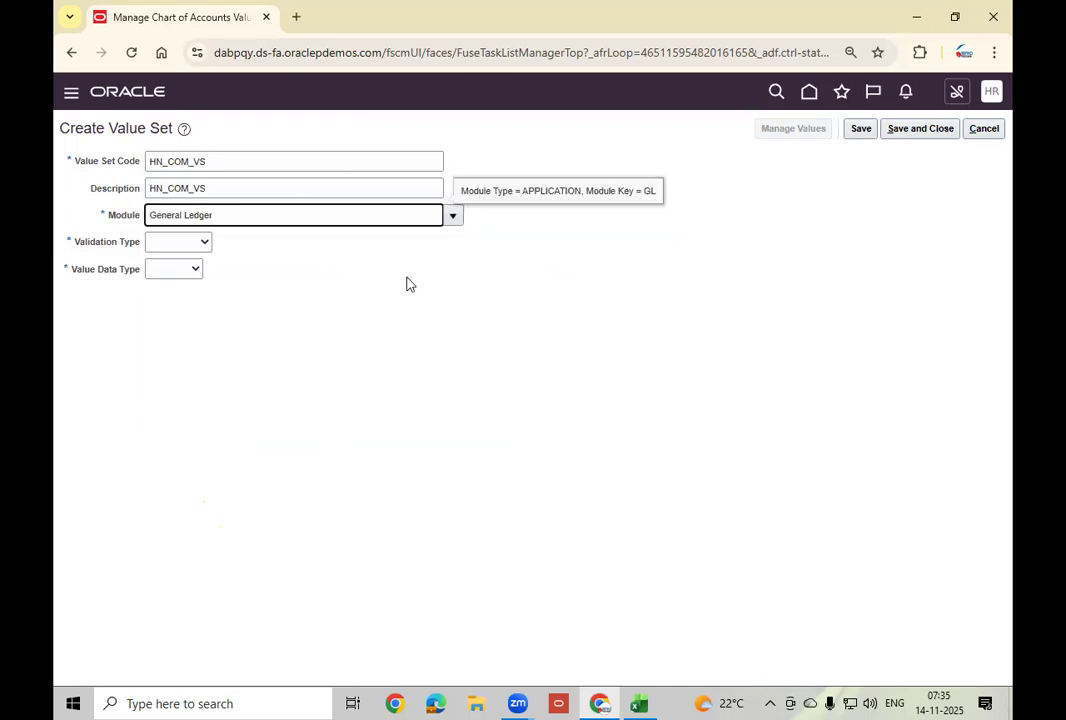
pyautogui.click(205, 243)
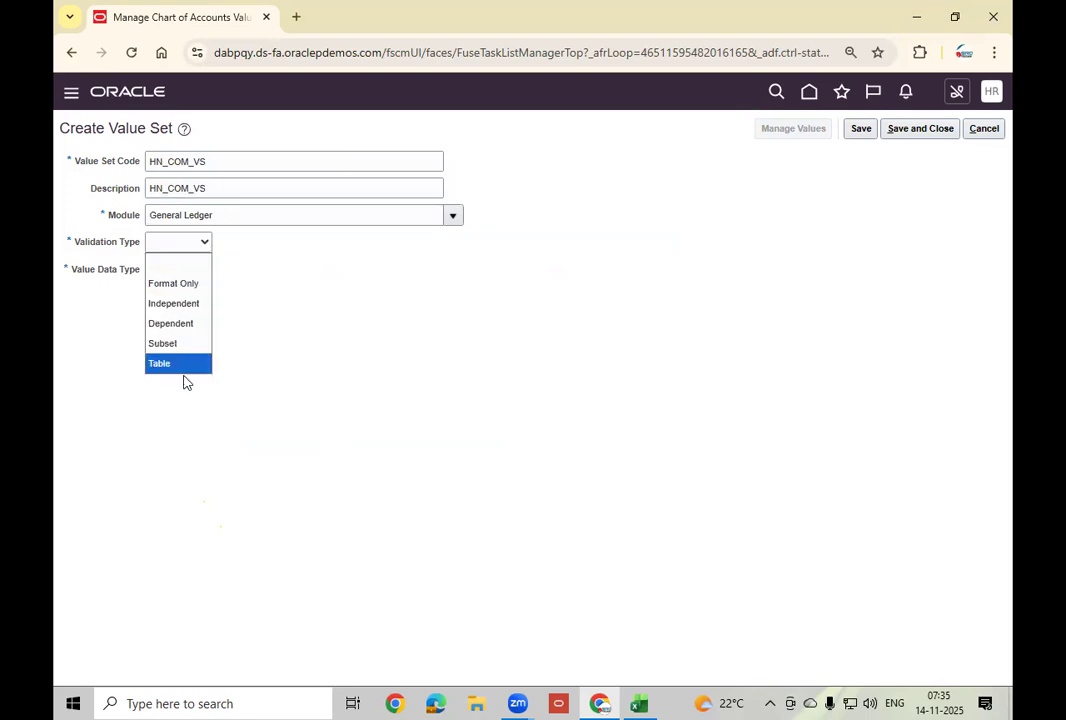
pyautogui.click(175, 303)
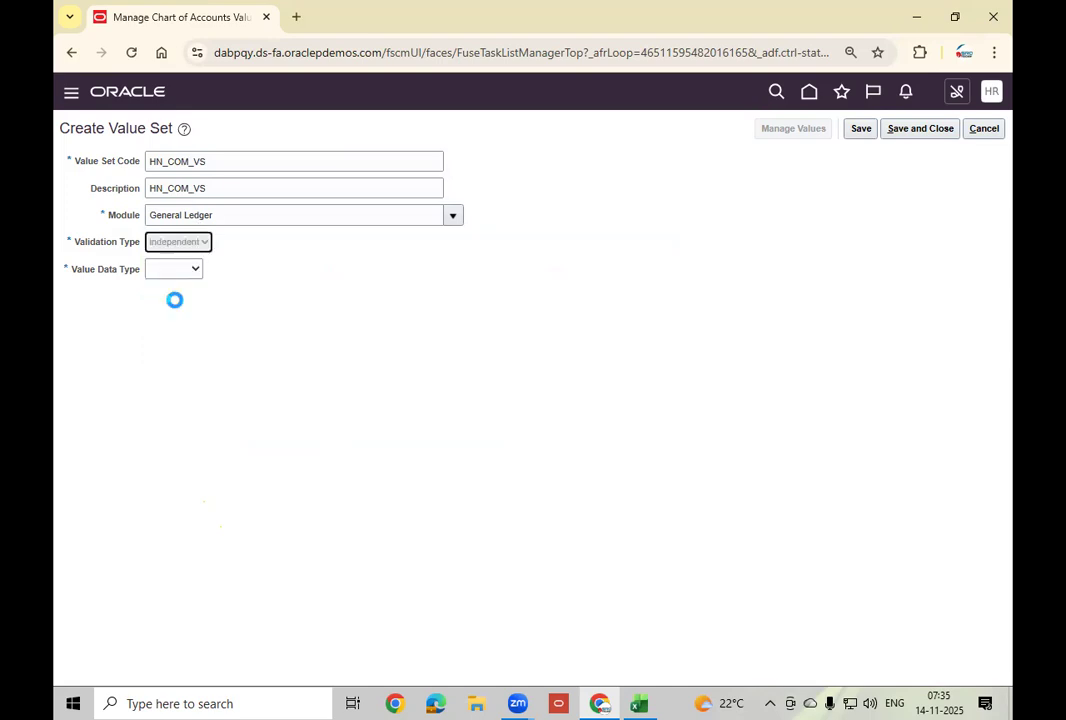
pyautogui.click(222, 272)
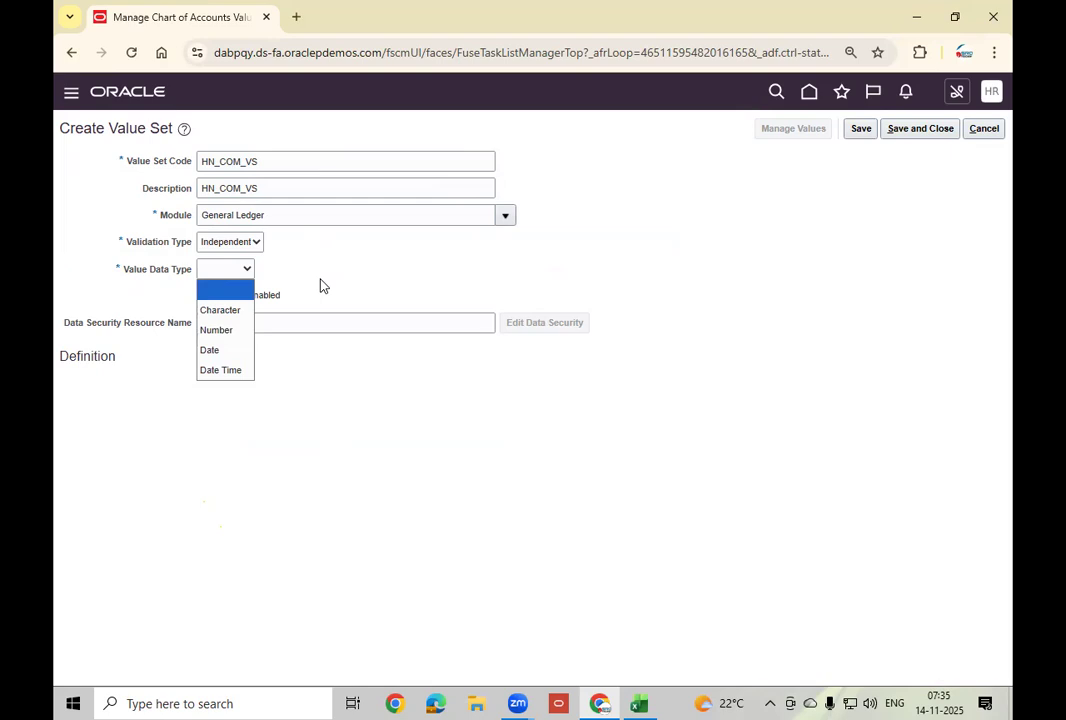
pyautogui.click(222, 310)
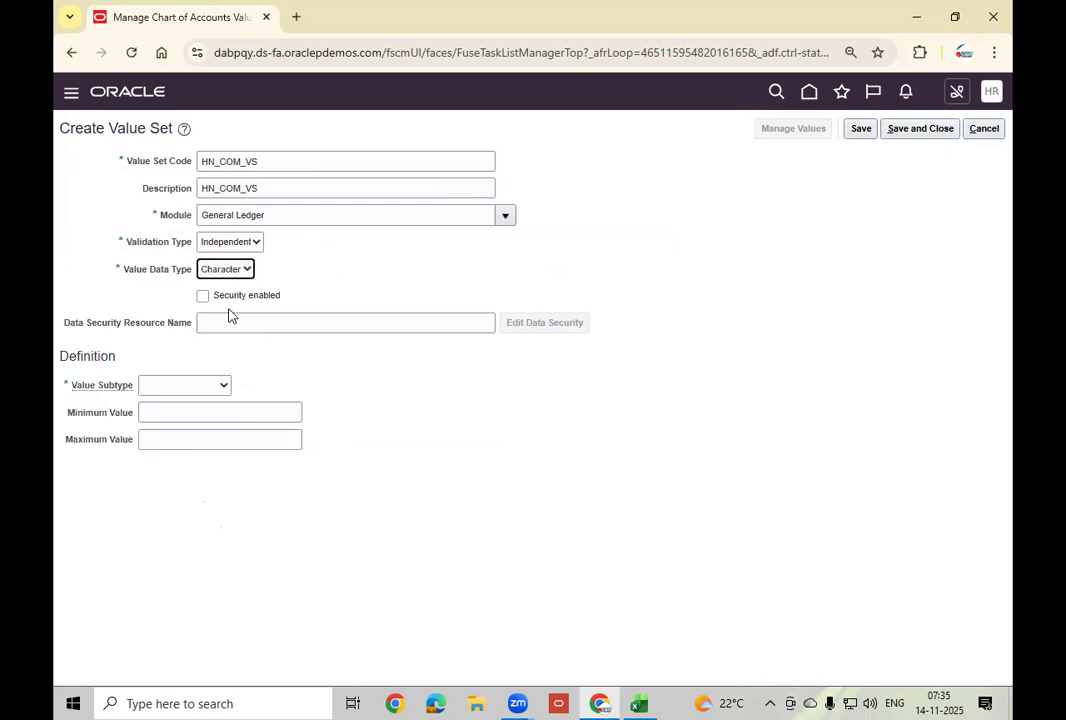
pyautogui.click(221, 385)
pyautogui.click(174, 426)
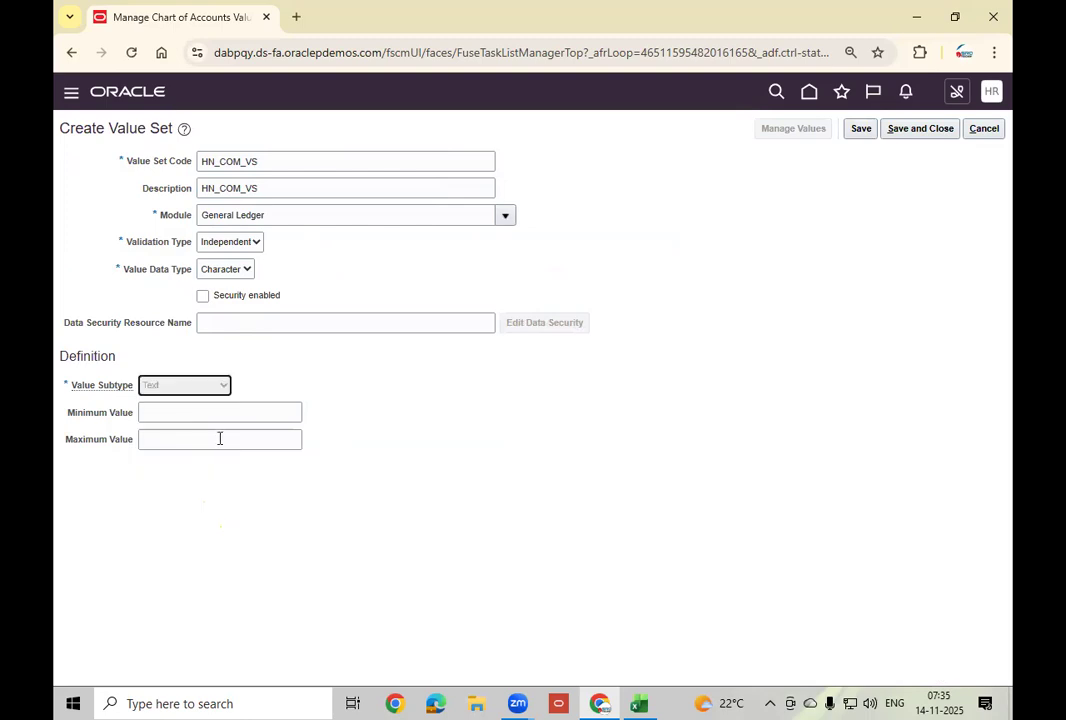
# Set maximum length 2 and save and close the HN_COM_VS value set.
pyautogui.click(170, 412)
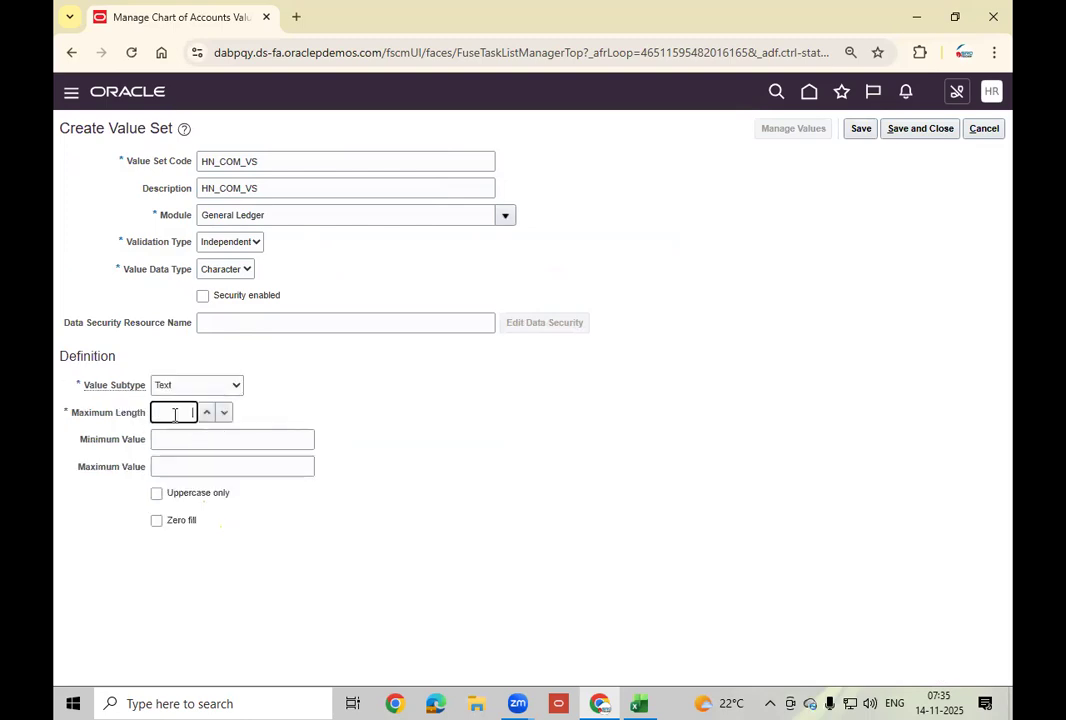
pyautogui.click(636, 703)
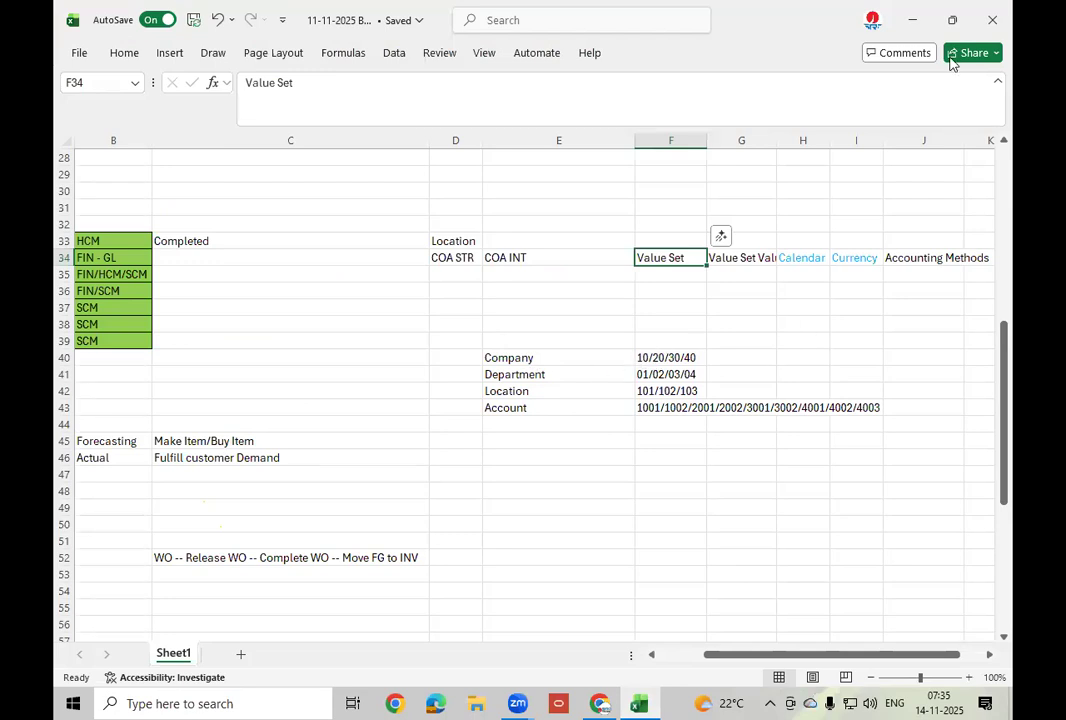
pyautogui.hotkey('alt', 'Tab')
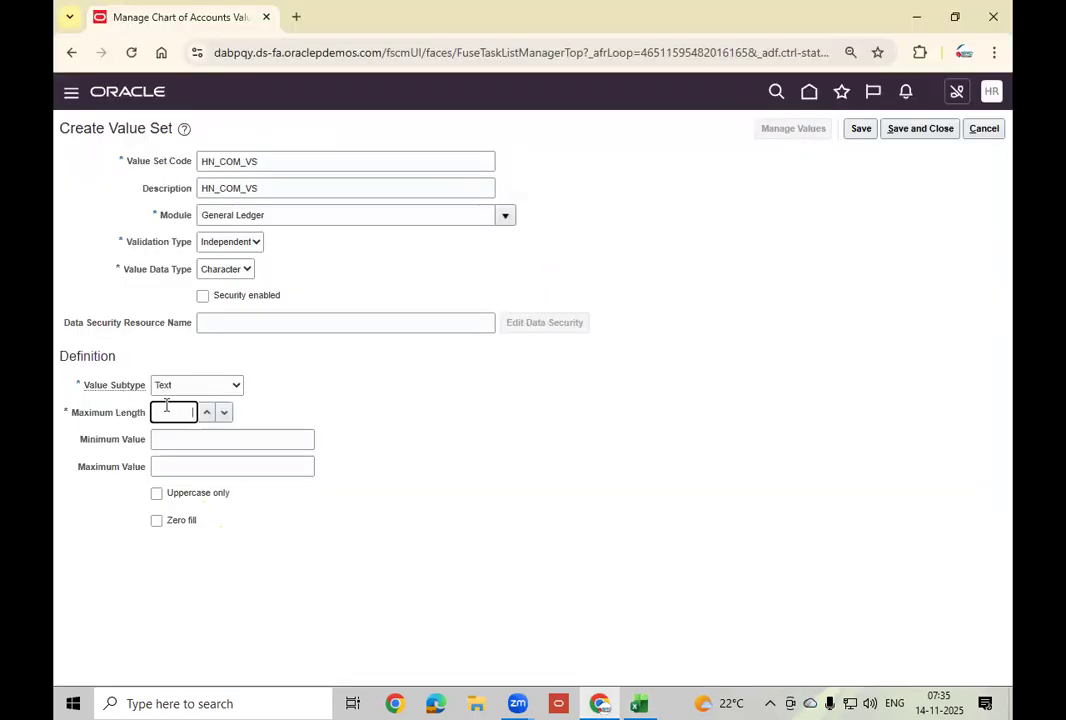
pyautogui.press('Tab')
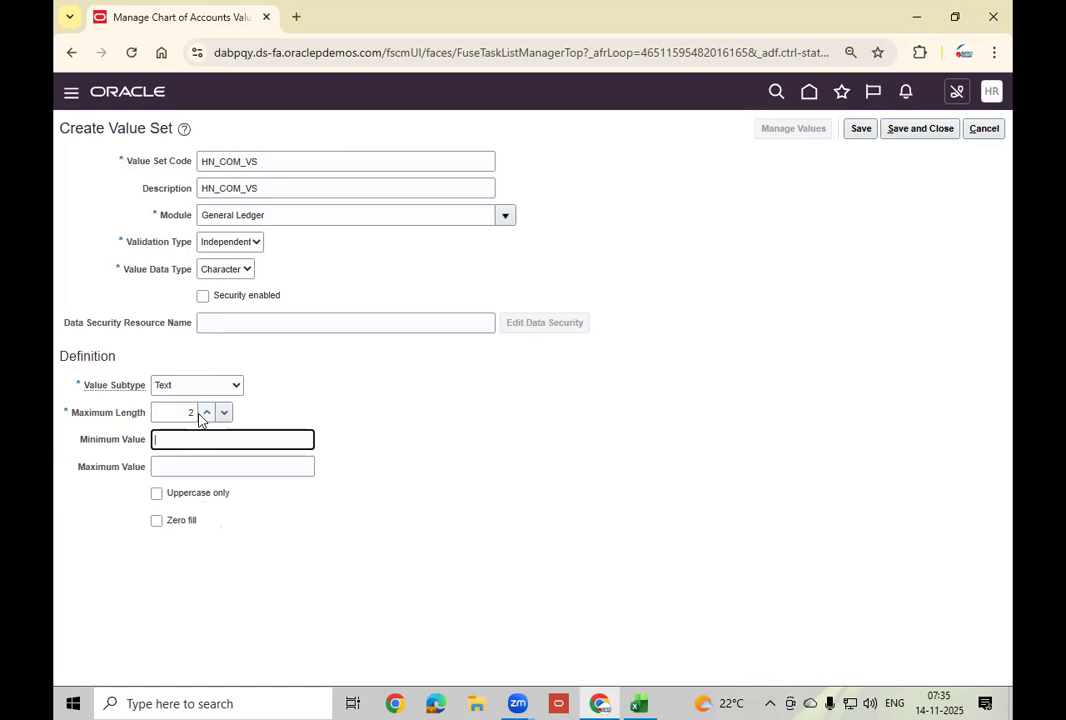
pyautogui.moveTo(160, 413); pyautogui.dragTo(204, 418)
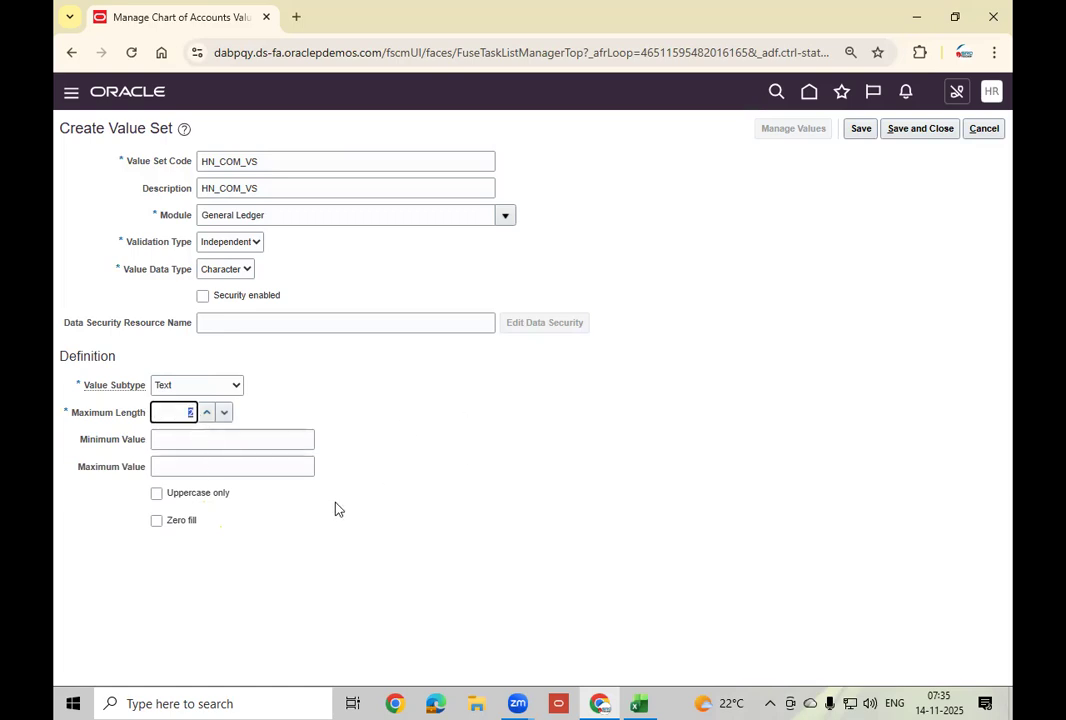
pyautogui.click(483, 452)
pyautogui.click(903, 139)
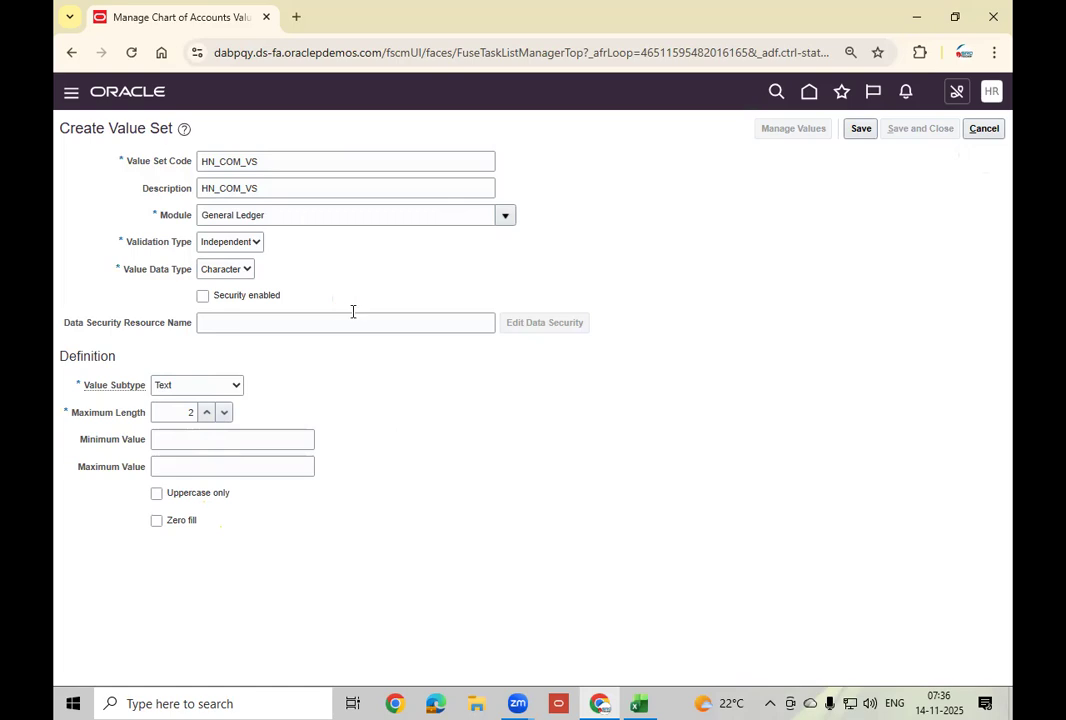
pyautogui.click(299, 200)
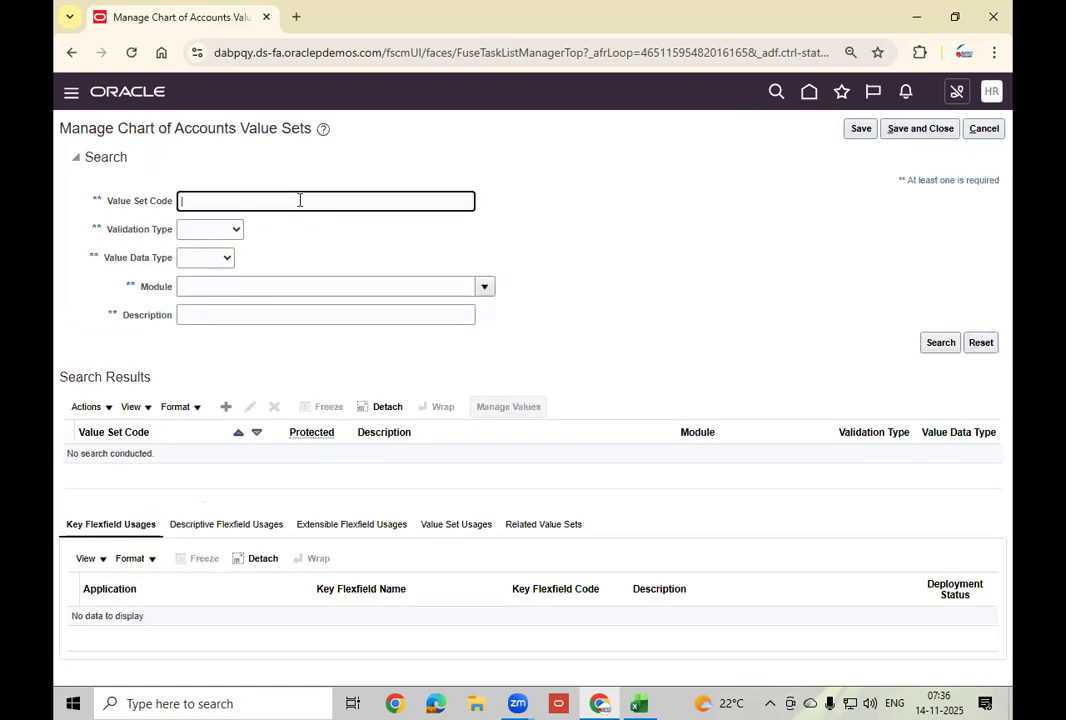
# Start a new value set with HN_DPT_VS as its code and description.
pyautogui.click(226, 406)
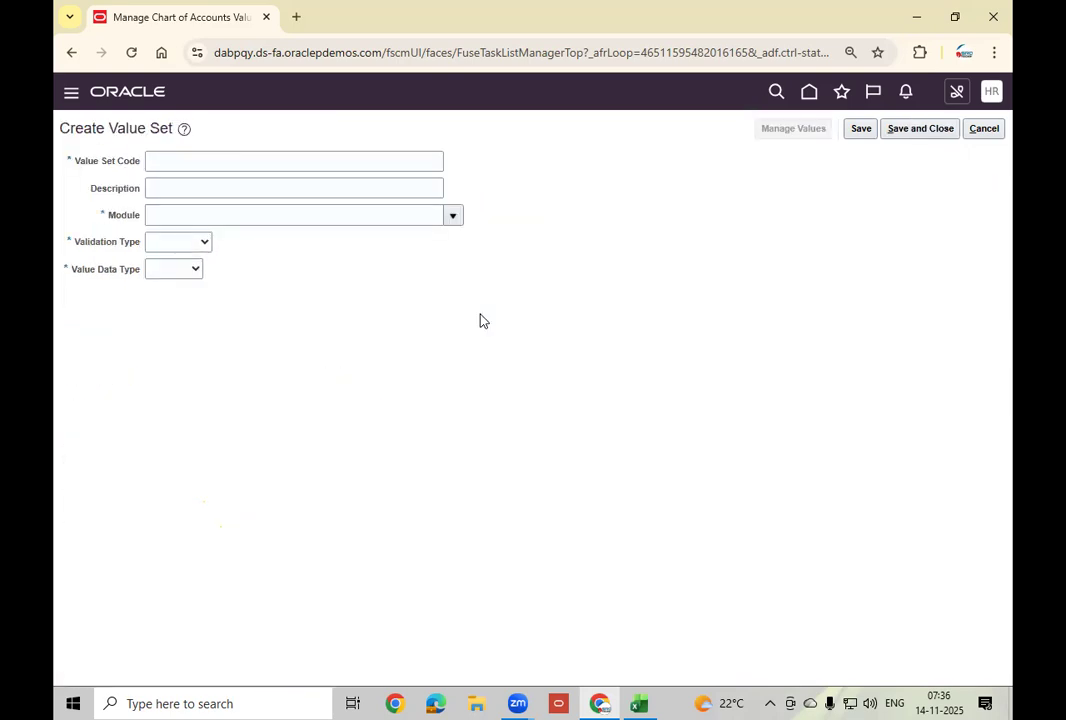
pyautogui.click(214, 161)
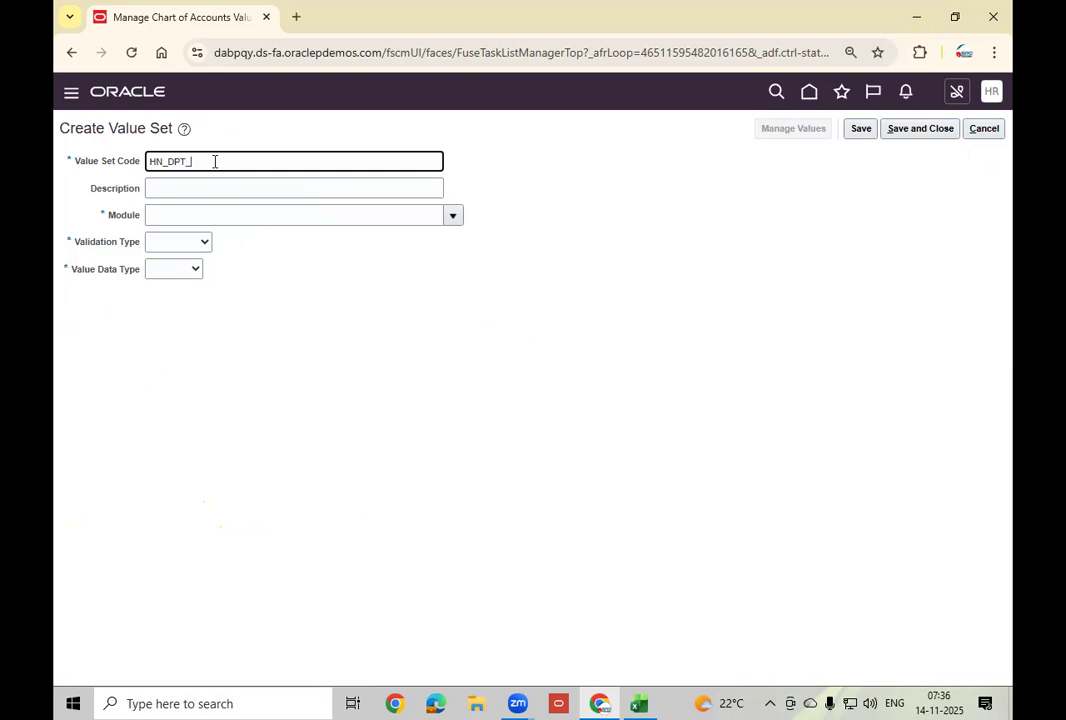
pyautogui.write('HN_DPT_VS')
pyautogui.press('Tab')
pyautogui.hotkey('shift', 'Tab')
pyautogui.hotkey('ctrl', 'c')
pyautogui.press('Tab')
pyautogui.hotkey('ctrl', 'v')
pyautogui.press('Tab')
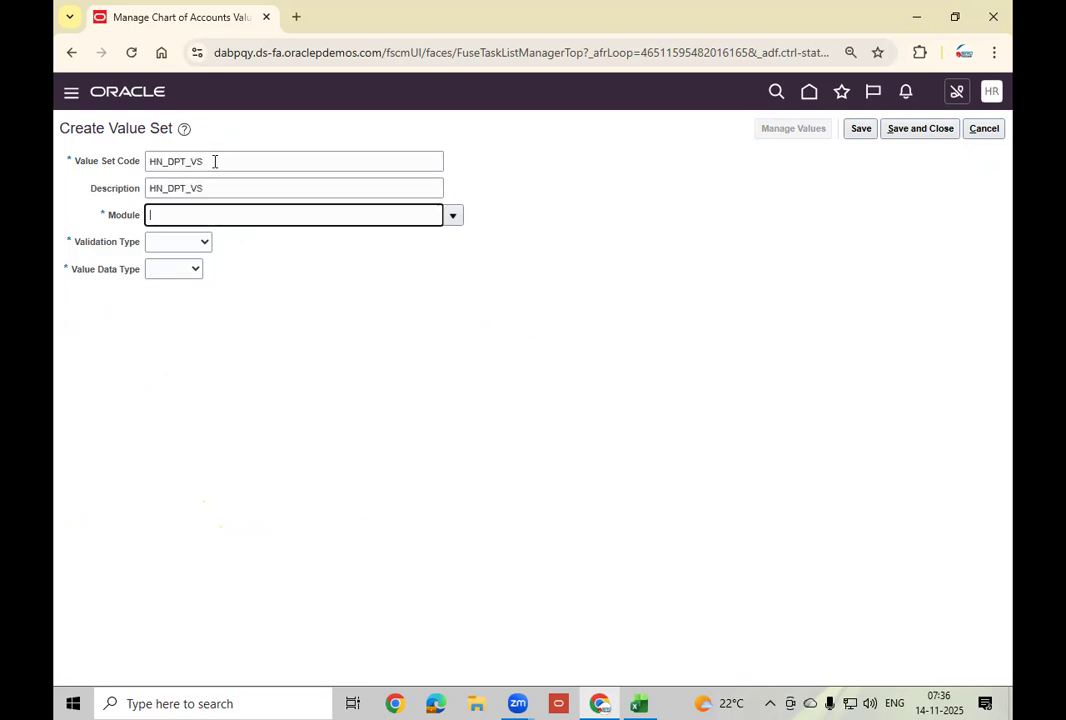
# Choose General Ledger, Independent validation, Character data type and Text subtype.
pyautogui.click(453, 217)
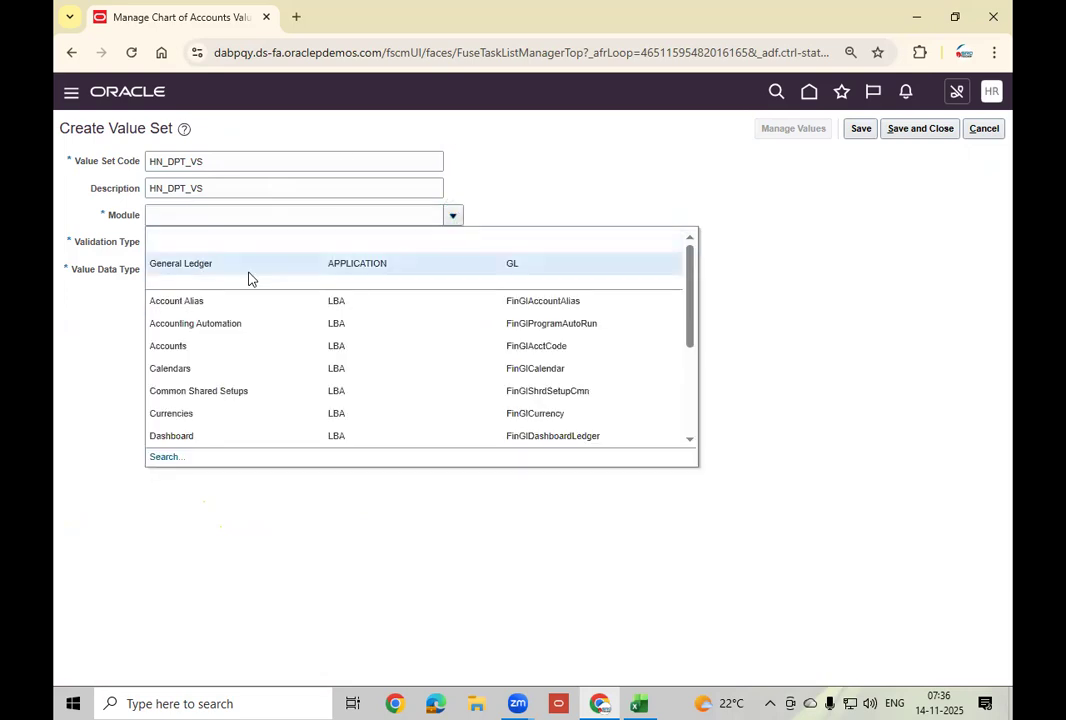
pyautogui.click(248, 271)
pyautogui.click(200, 242)
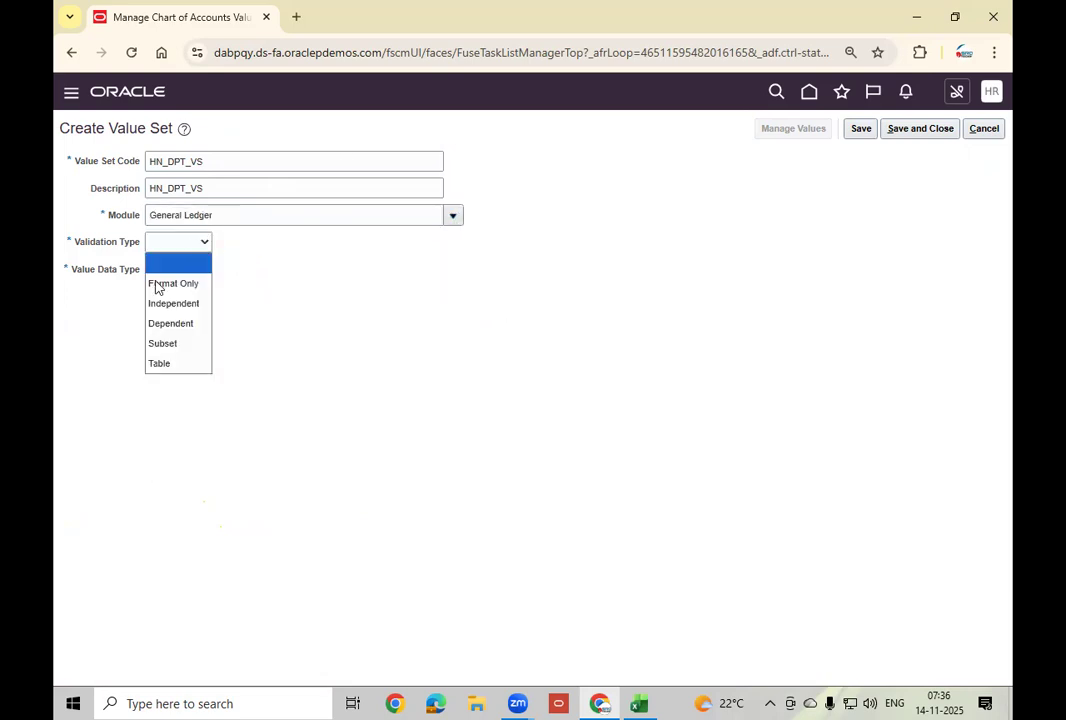
pyautogui.click(188, 303)
pyautogui.click(226, 270)
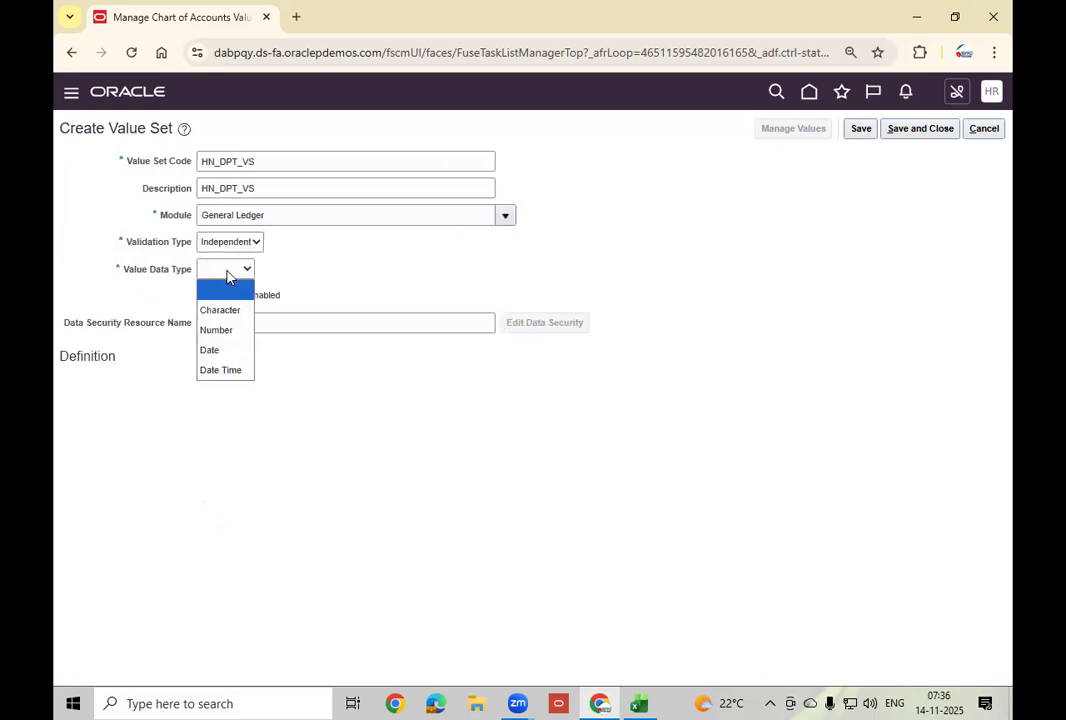
pyautogui.click(224, 311)
pyautogui.click(178, 385)
pyautogui.click(155, 426)
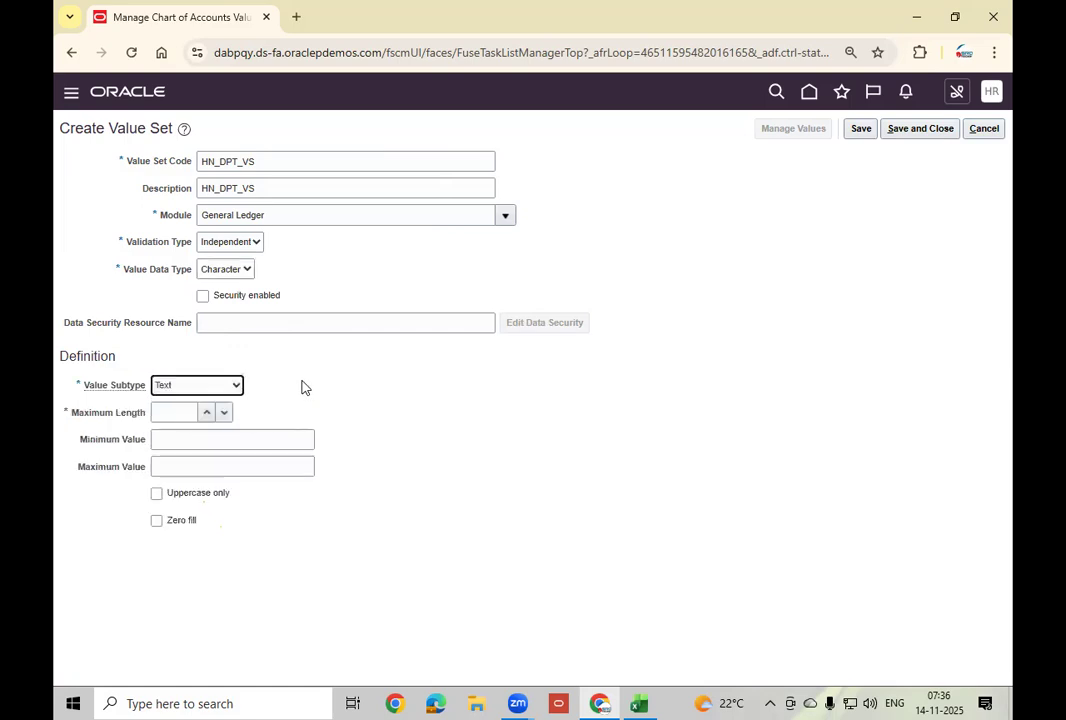
# Give HN_DPT_VS maximum length 2 and save and close it.
pyautogui.click(638, 703)
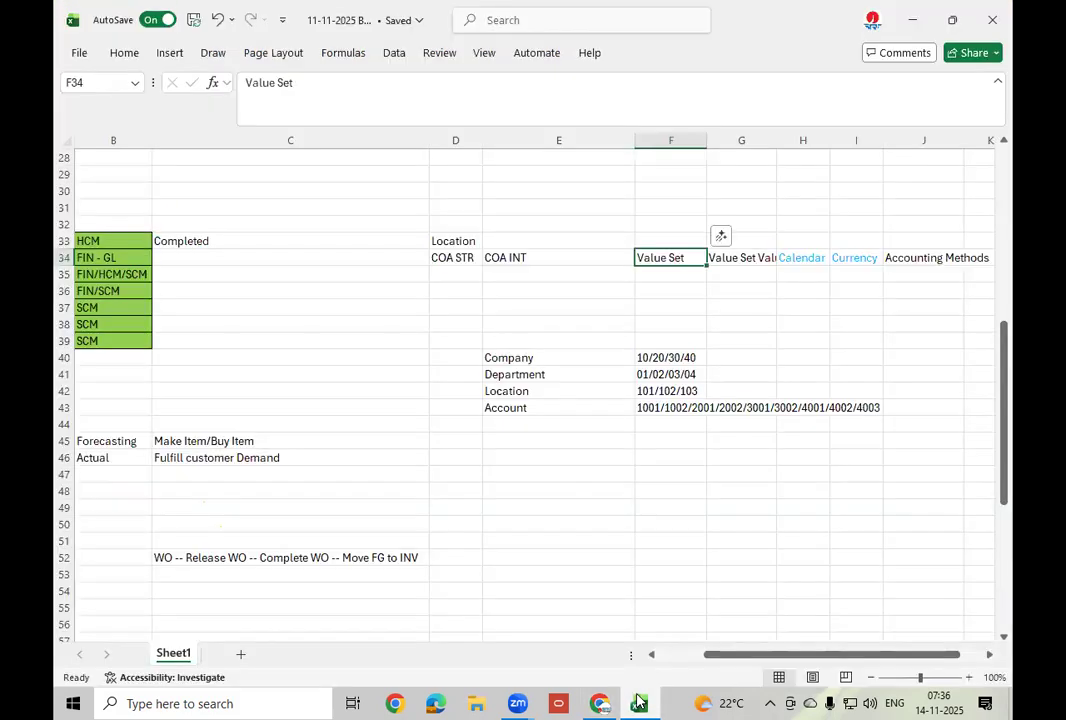
pyautogui.click(599, 703)
pyautogui.click(172, 412)
pyautogui.write('2')
pyautogui.press('Tab')
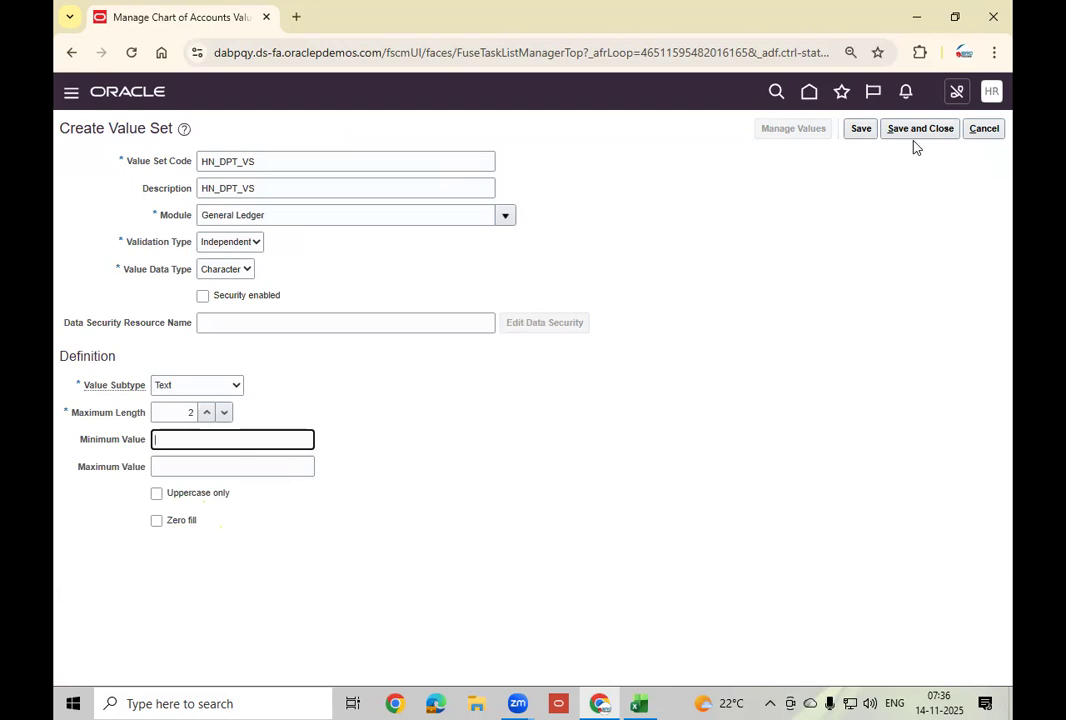
pyautogui.click(926, 136)
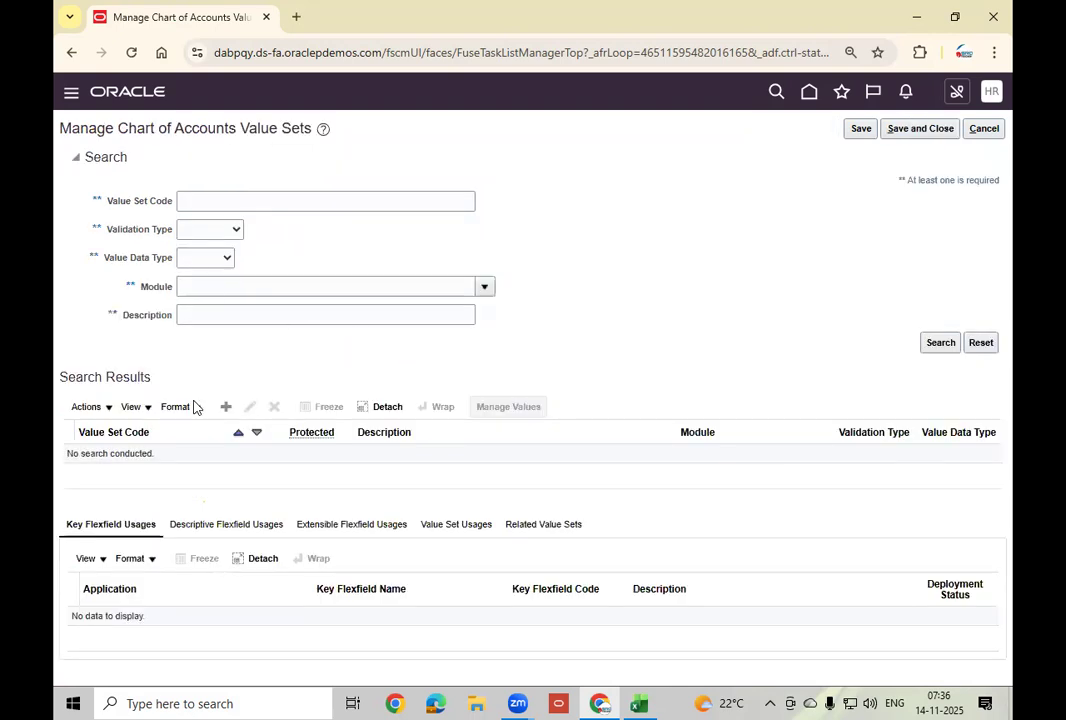
pyautogui.click(226, 406)
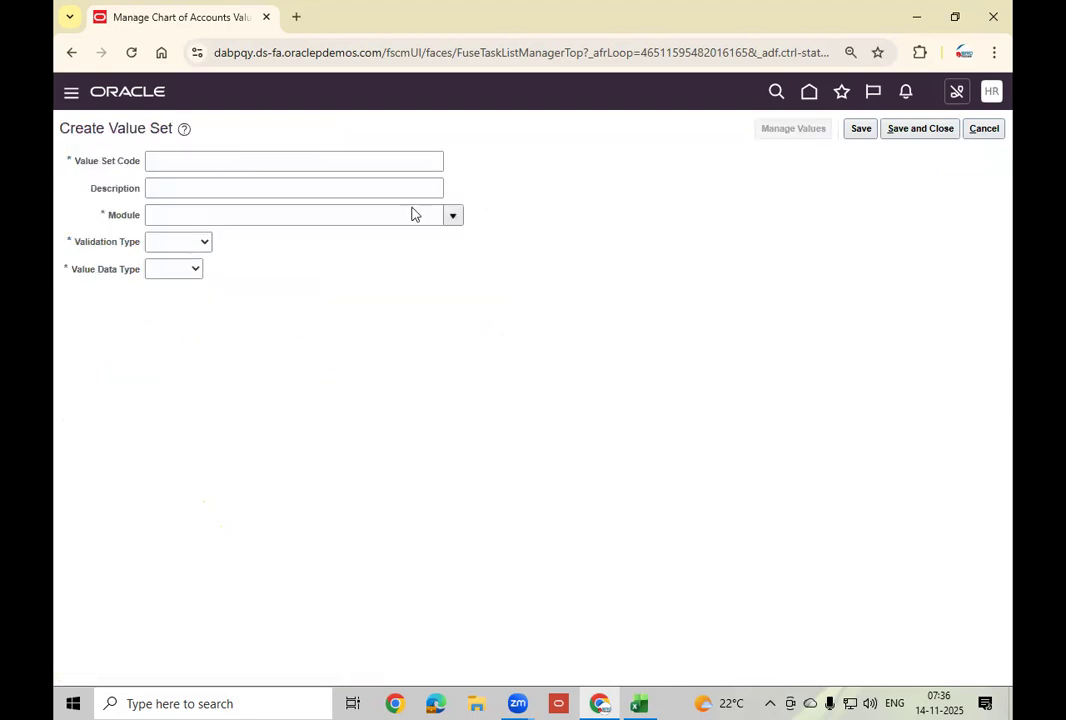
# Enter HN_LOC_VS as both the value set code and description.
pyautogui.click(229, 157)
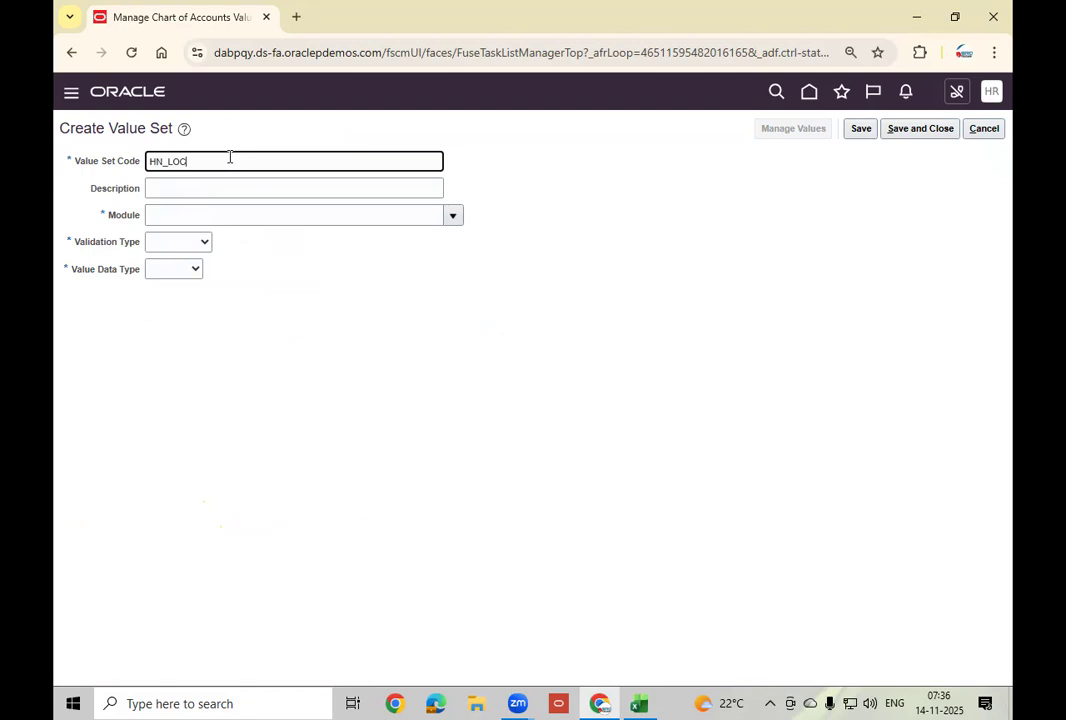
pyautogui.press('Tab')
pyautogui.hotkey('shift', 'Tab')
pyautogui.hotkey('ctrl', 'c')
pyautogui.press('Tab')
pyautogui.hotkey('ctrl', 'v')
pyautogui.press('Tab')
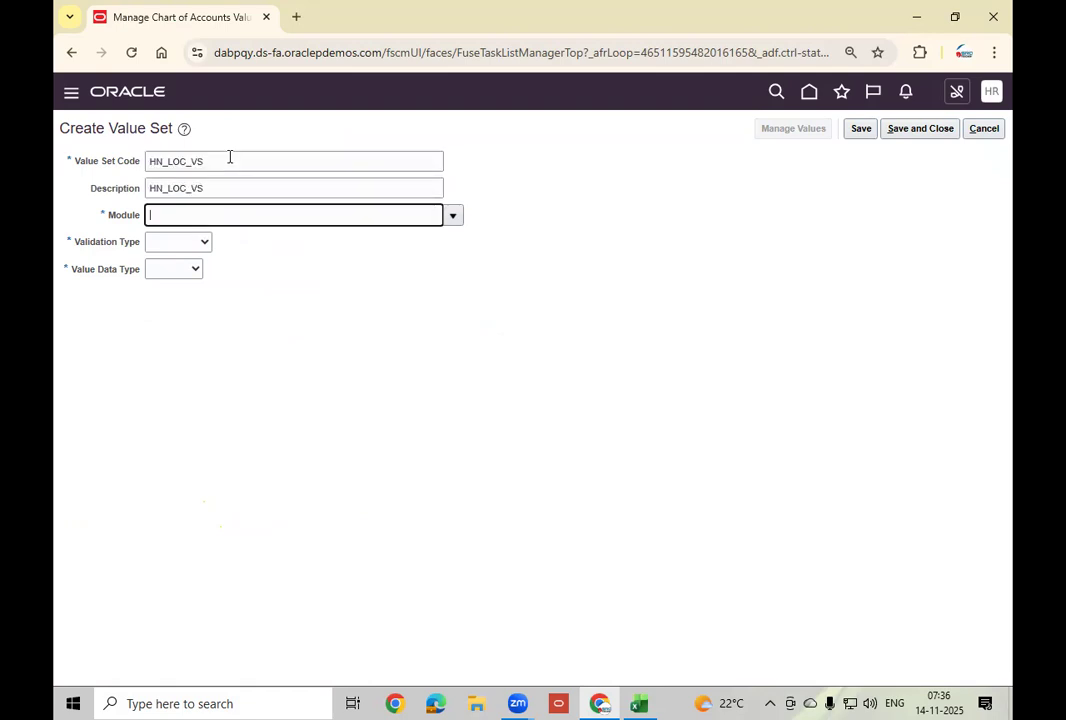
# Set HN_LOC_VS to General Ledger, Independent, Character data type, Text subtype.
pyautogui.click(453, 218)
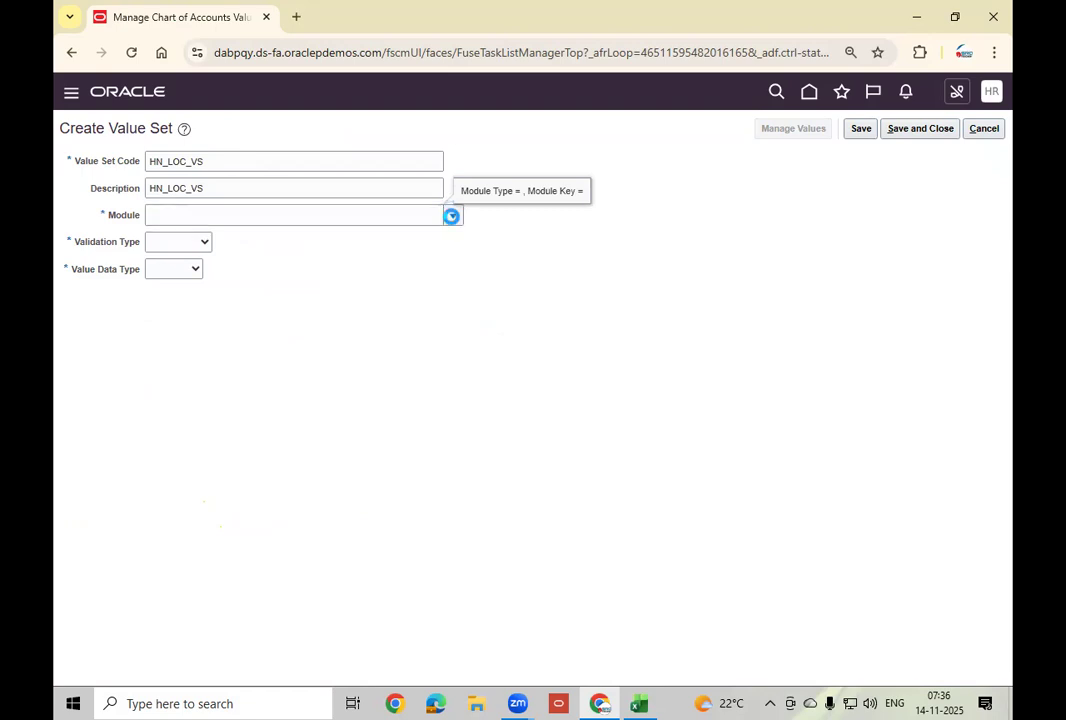
pyautogui.click(245, 266)
pyautogui.click(203, 245)
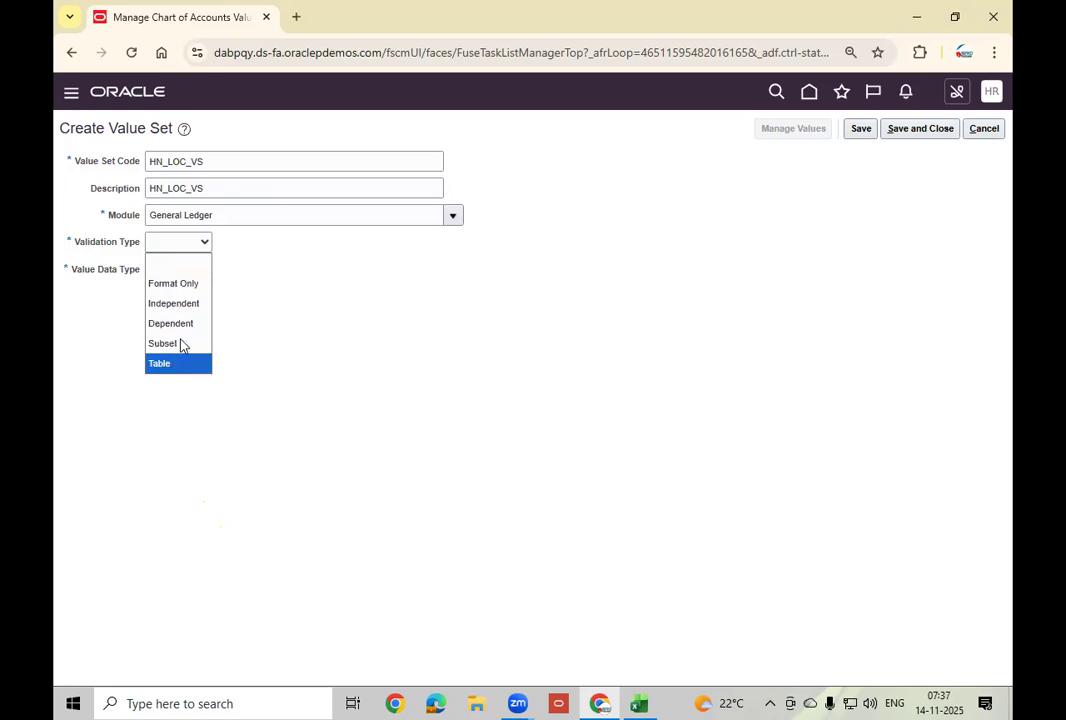
pyautogui.click(186, 304)
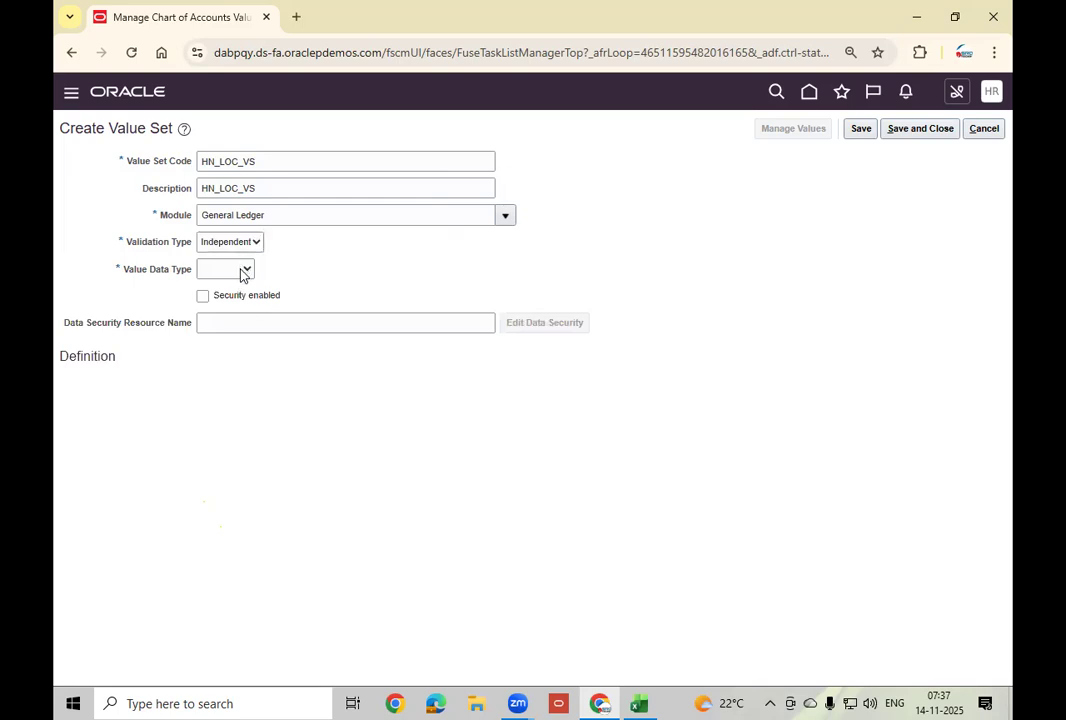
pyautogui.click(244, 271)
pyautogui.click(236, 308)
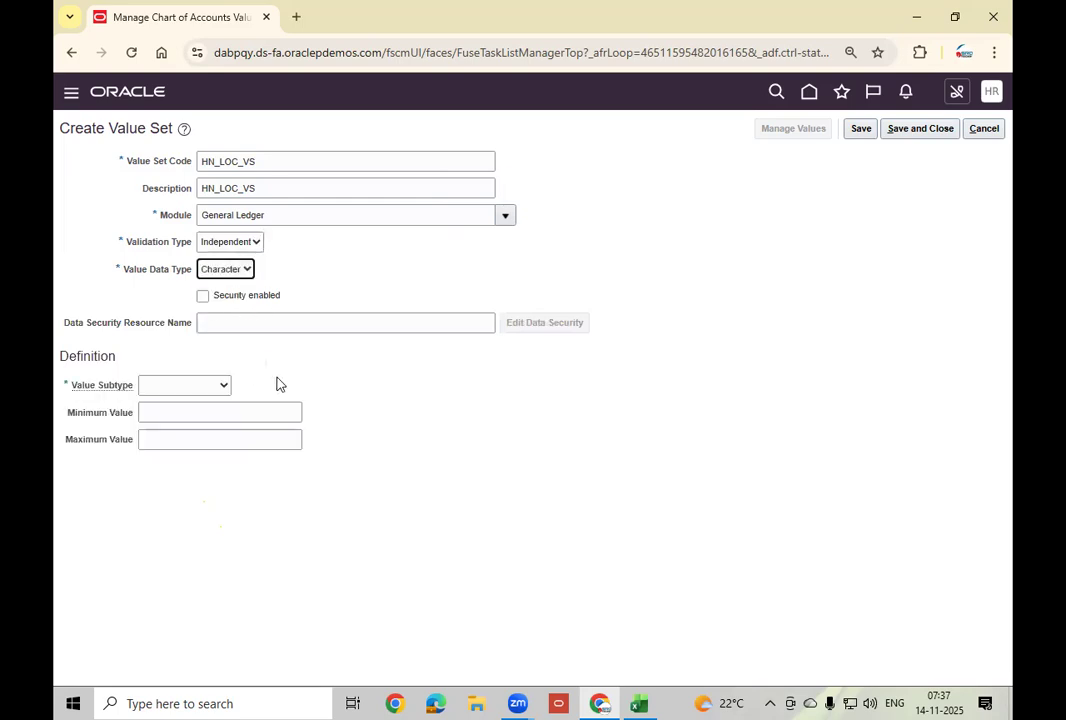
pyautogui.click(198, 390)
pyautogui.click(191, 430)
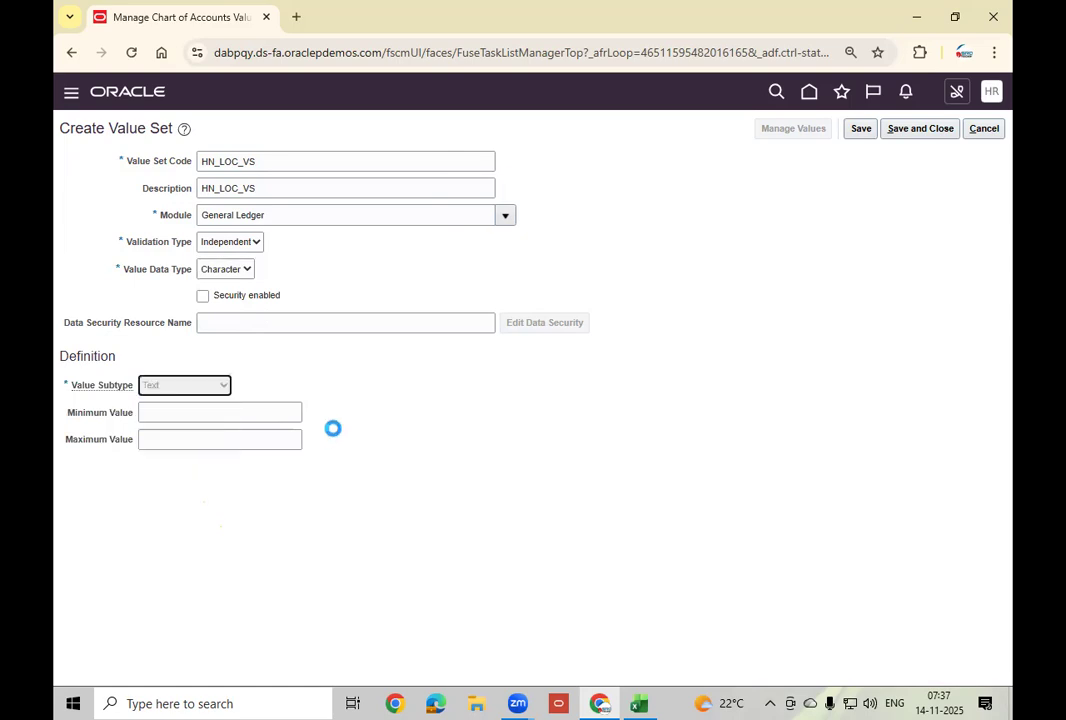
# Set maximum length 3 and save and close HN_LOC_VS.
pyautogui.click(175, 411)
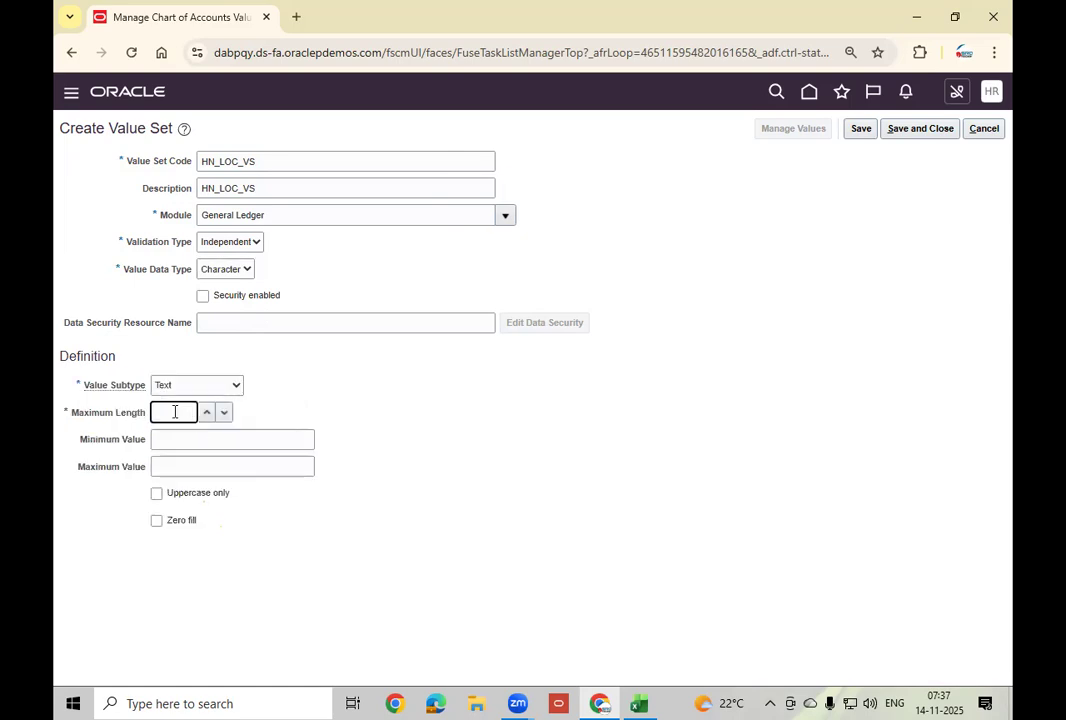
pyautogui.click(642, 703)
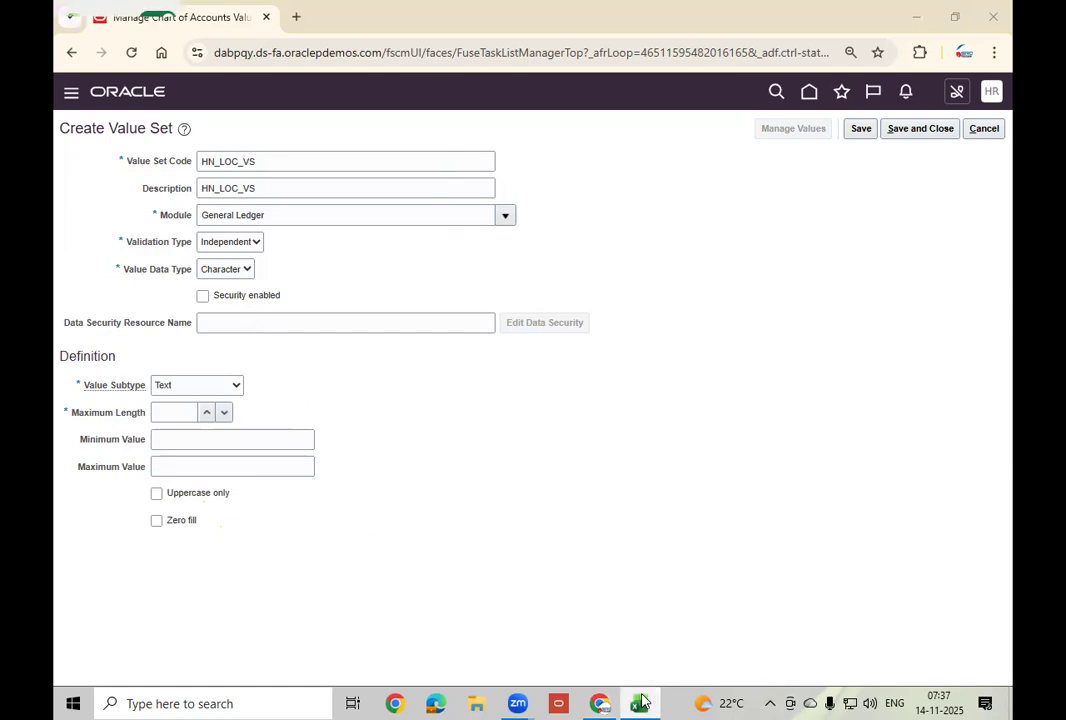
pyautogui.click(642, 703)
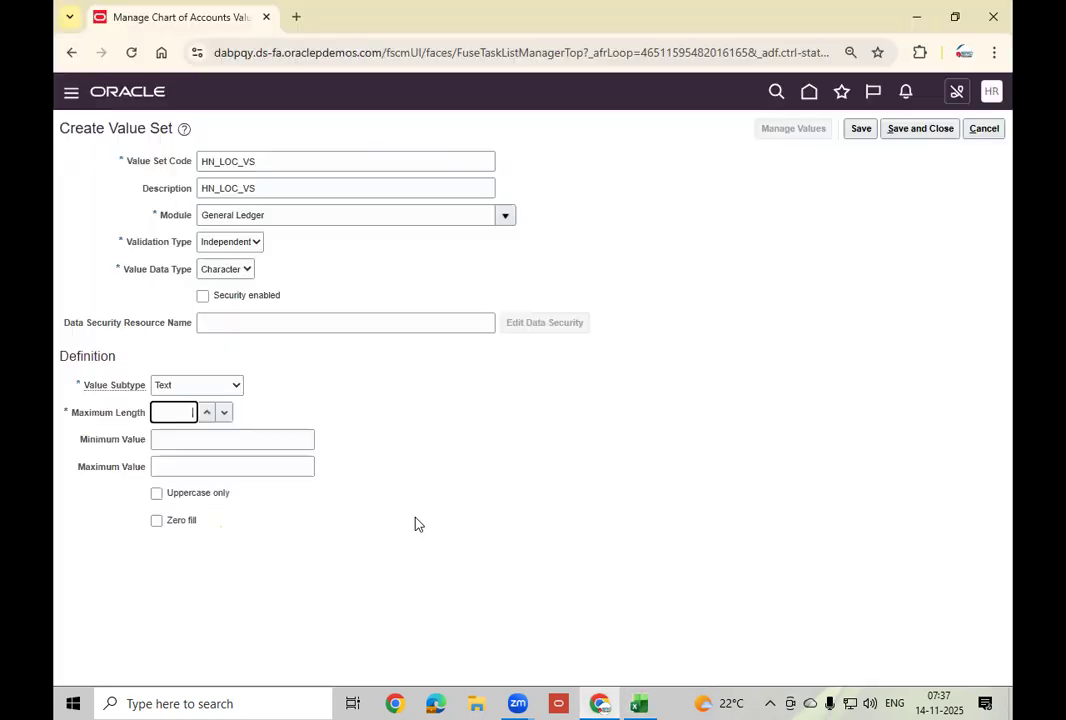
pyautogui.write('3')
pyautogui.press('Tab')
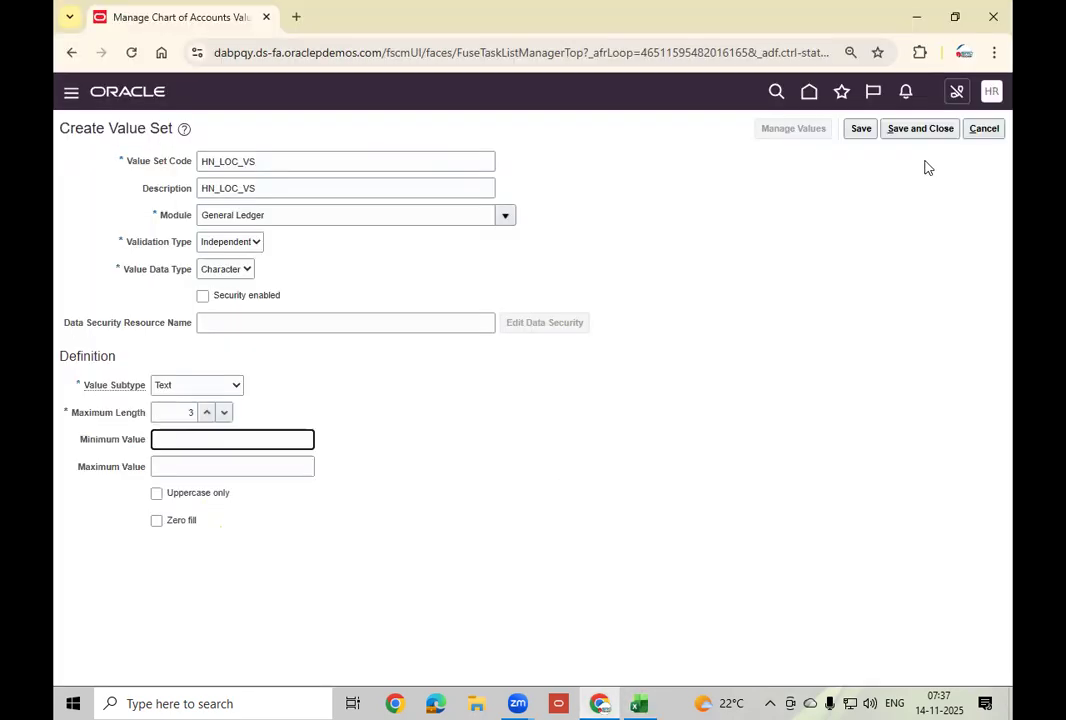
pyautogui.click(920, 128)
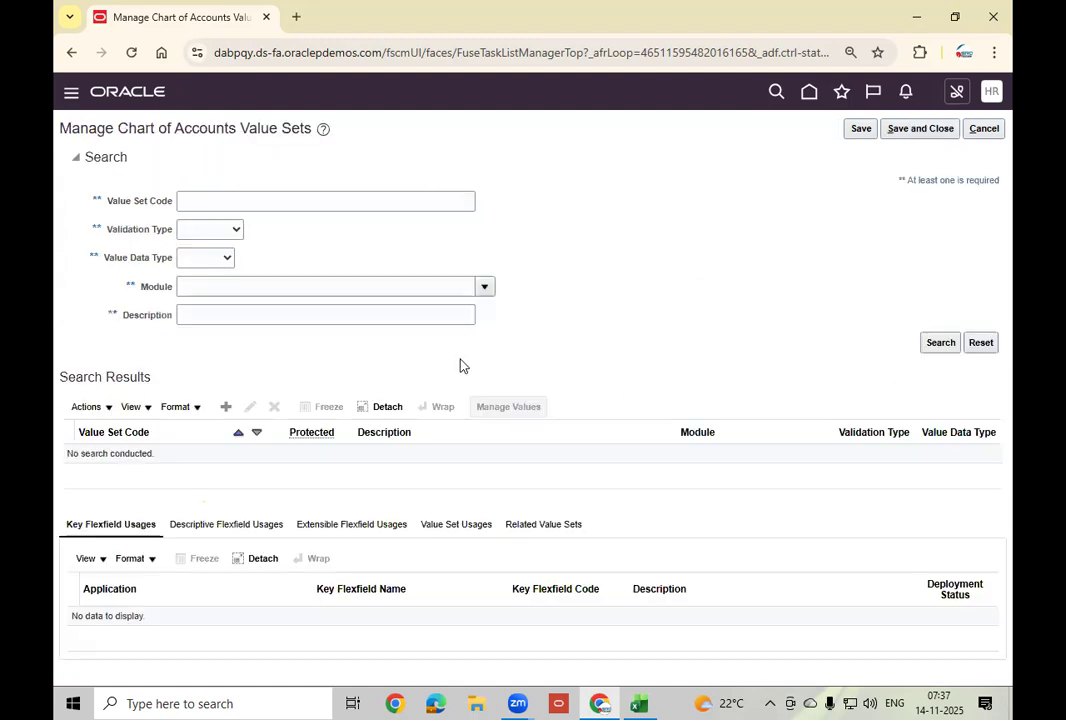
# Start a new value set coded and described as HN_ACC_VS.
pyautogui.click(227, 407)
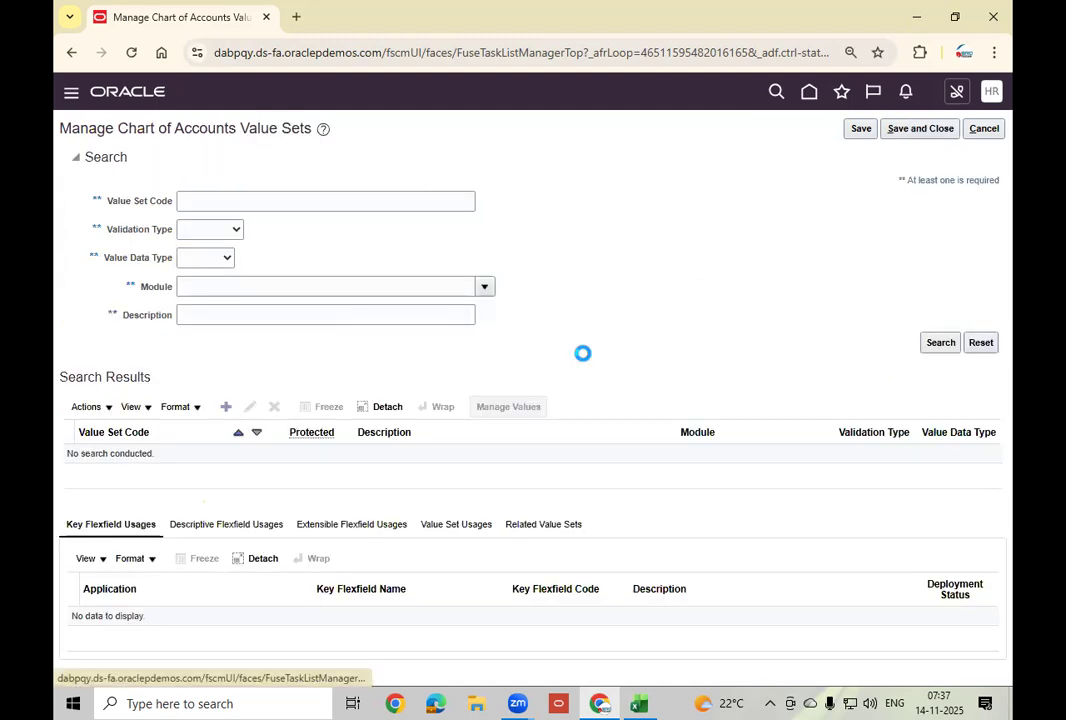
pyautogui.click(233, 154)
pyautogui.write('HN_ACC_')
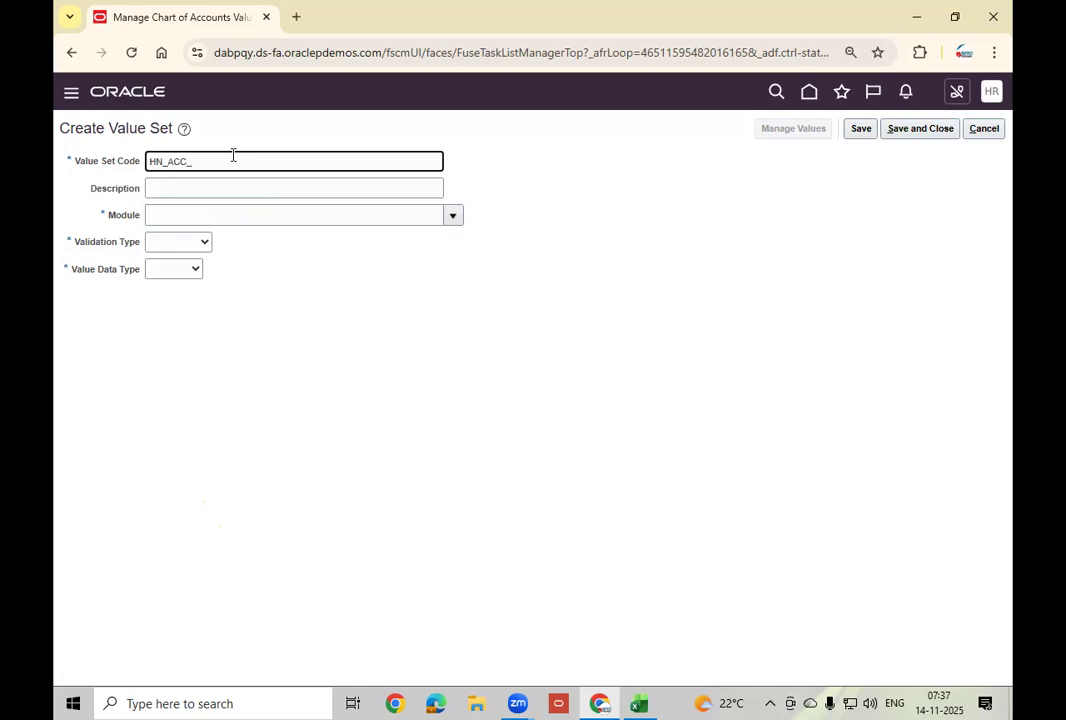
pyautogui.press('Tab')
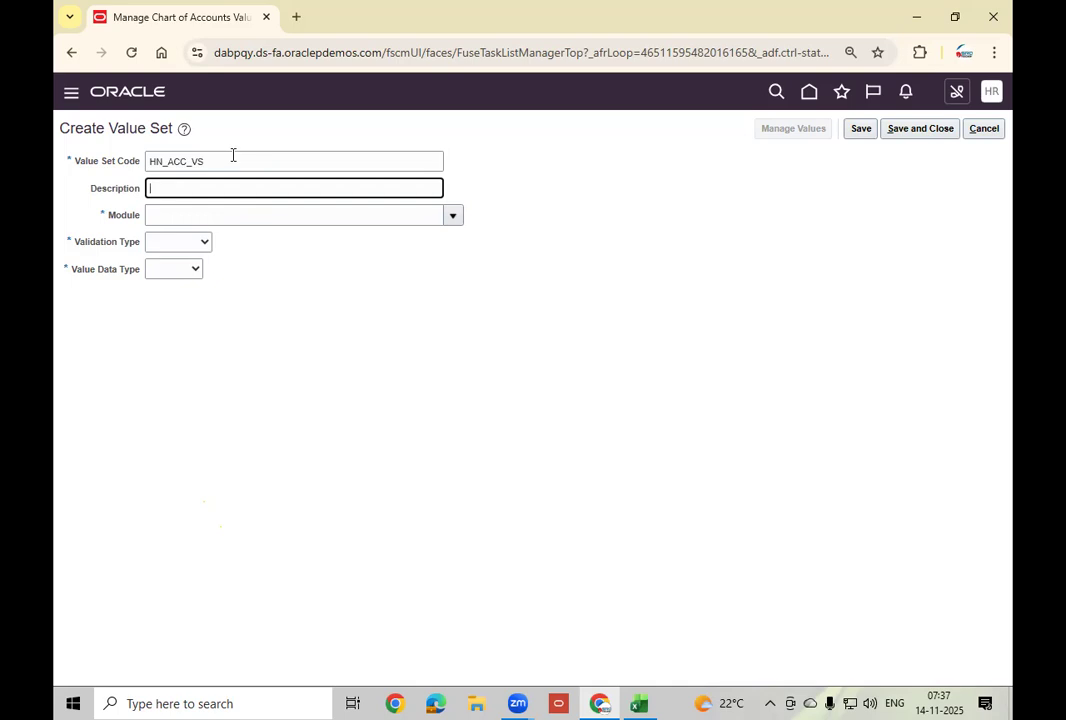
pyautogui.hotkey('shift', 'Tab')
pyautogui.hotkey('ctrl', 'c')
pyautogui.press('Tab')
pyautogui.hotkey('ctrl', 'v')
# Set HN_ACC_VS to General Ledger, Independent, Character data type, Text subtype.
pyautogui.click(452, 215)
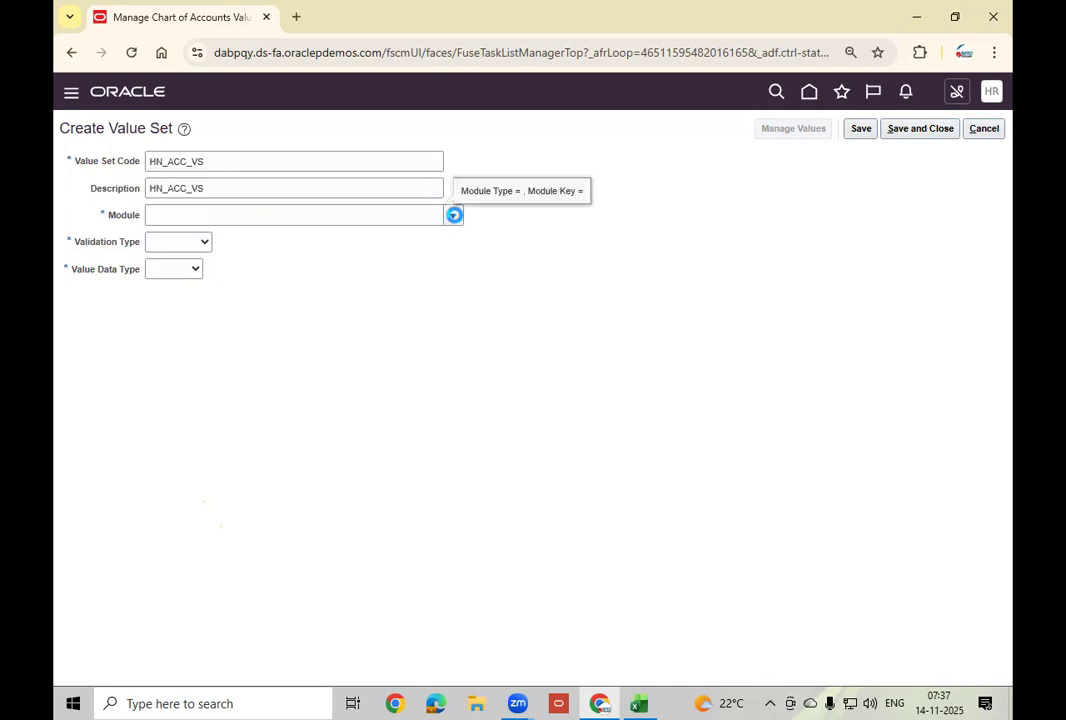
pyautogui.click(242, 264)
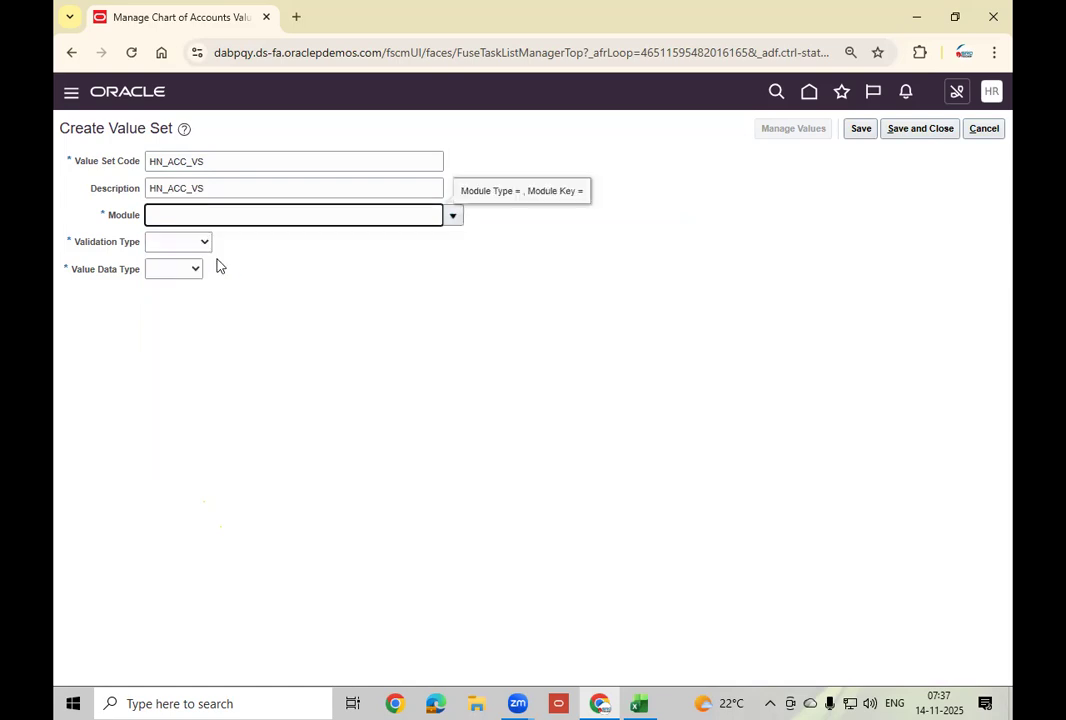
pyautogui.click(199, 243)
pyautogui.click(180, 304)
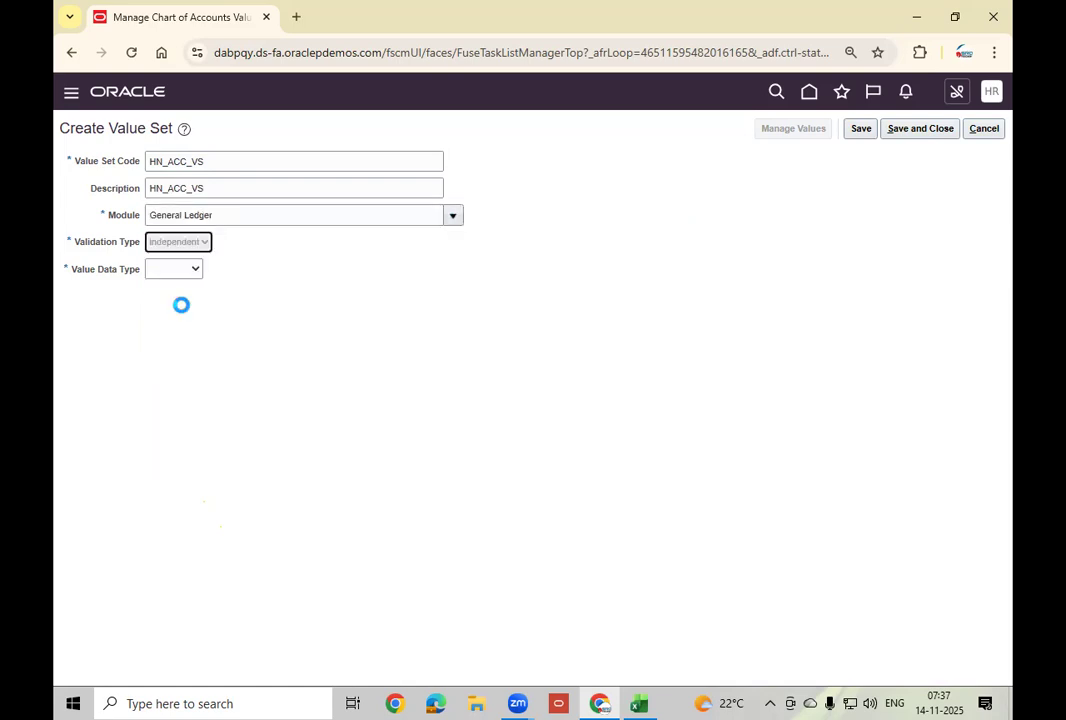
pyautogui.click(225, 268)
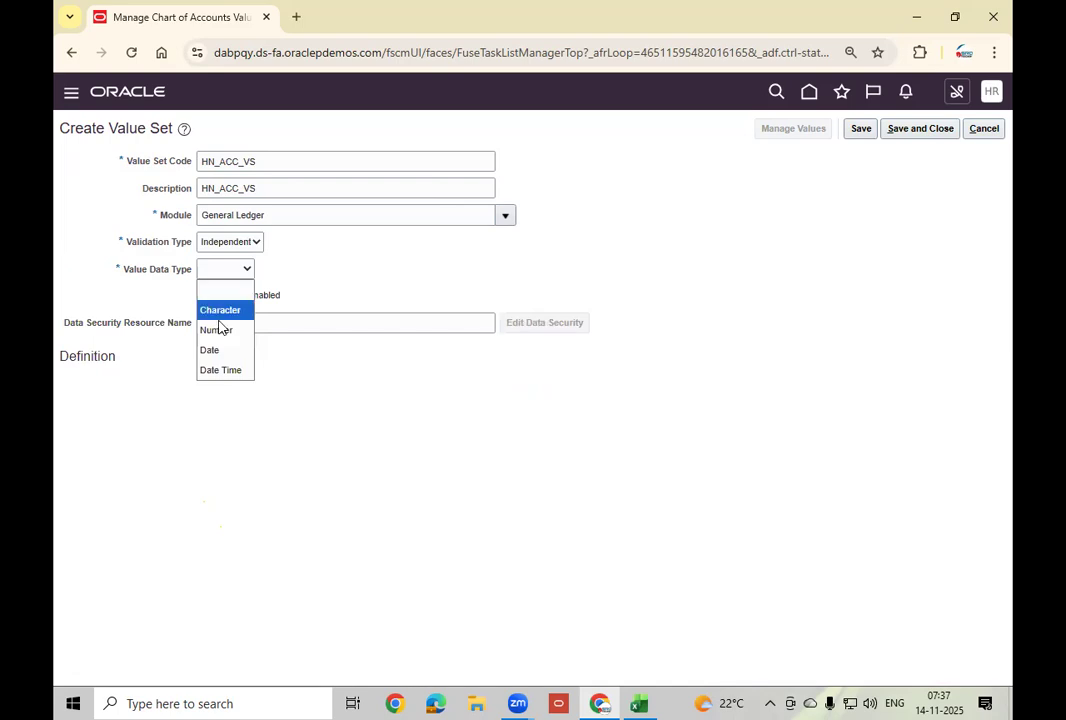
pyautogui.click(219, 311)
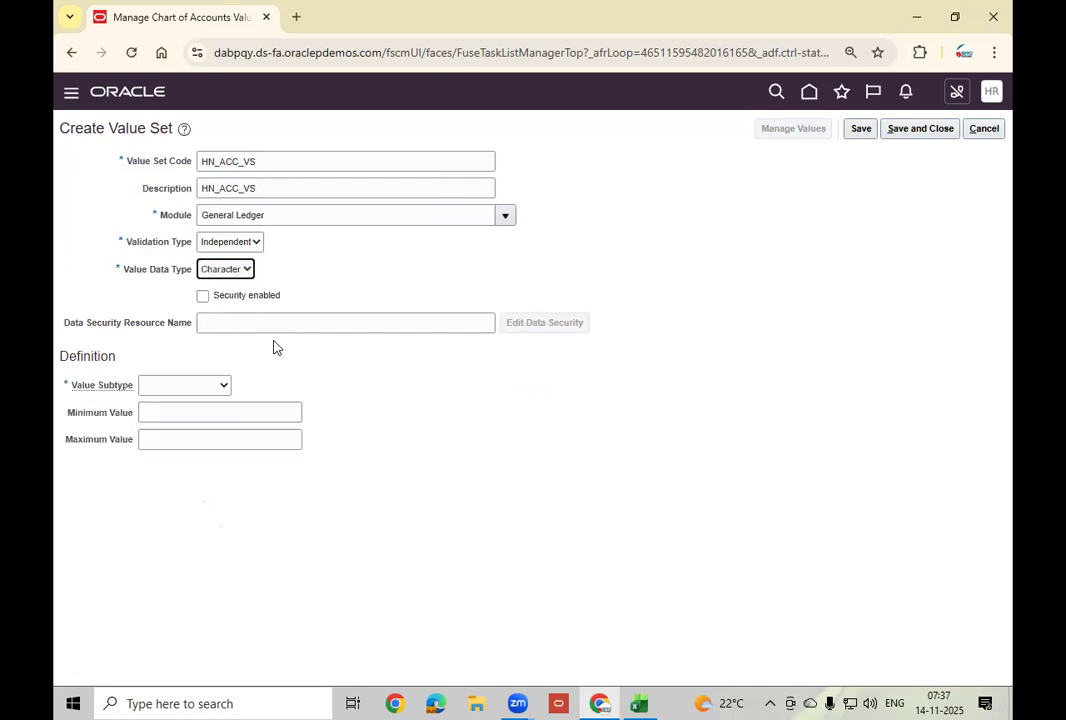
pyautogui.click(212, 394)
pyautogui.click(150, 426)
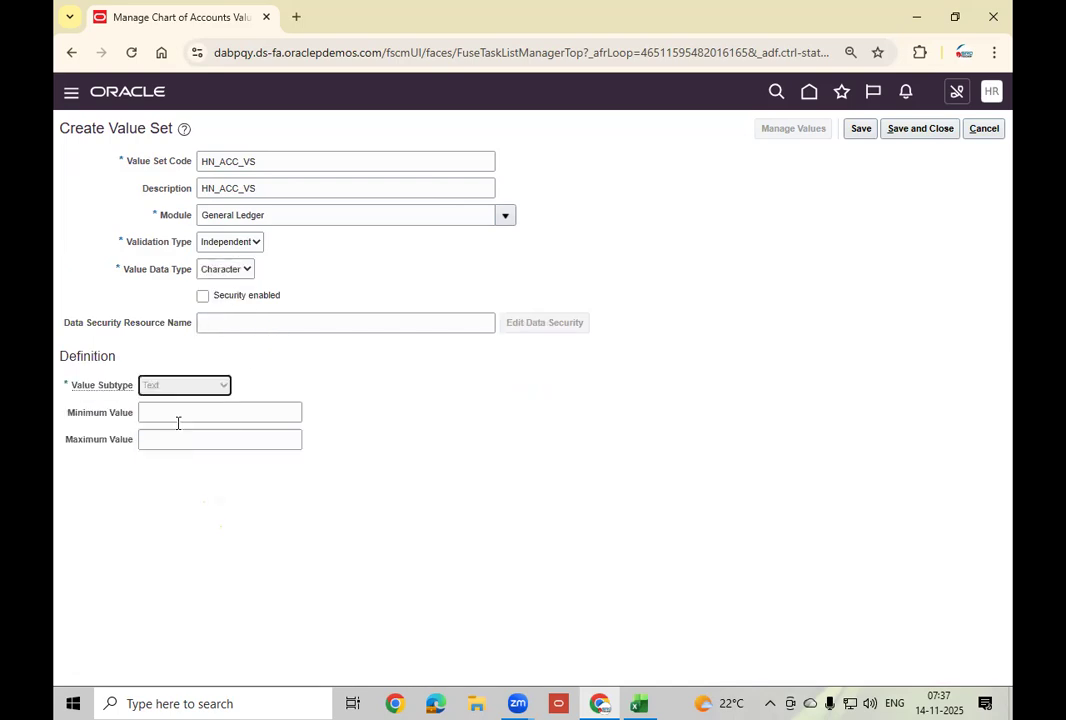
# Set maximum length 4, save HN_ACC_VS, and close the value sets page.
pyautogui.click(176, 412)
pyautogui.press('Tab')
pyautogui.click(668, 376)
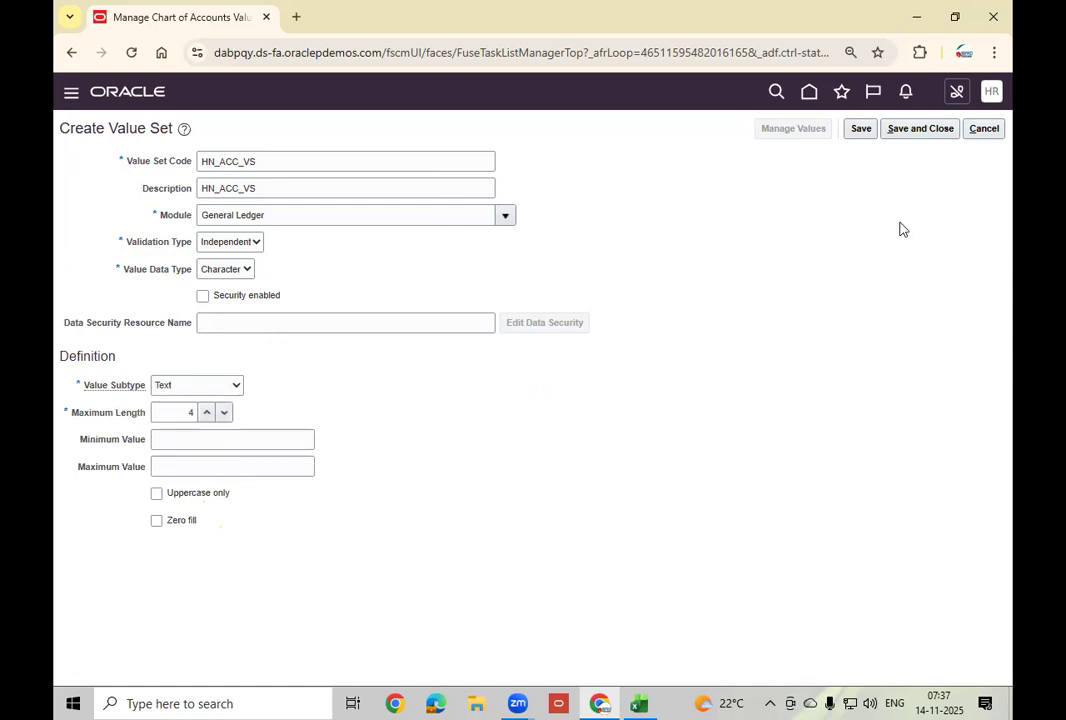
pyautogui.click(945, 130)
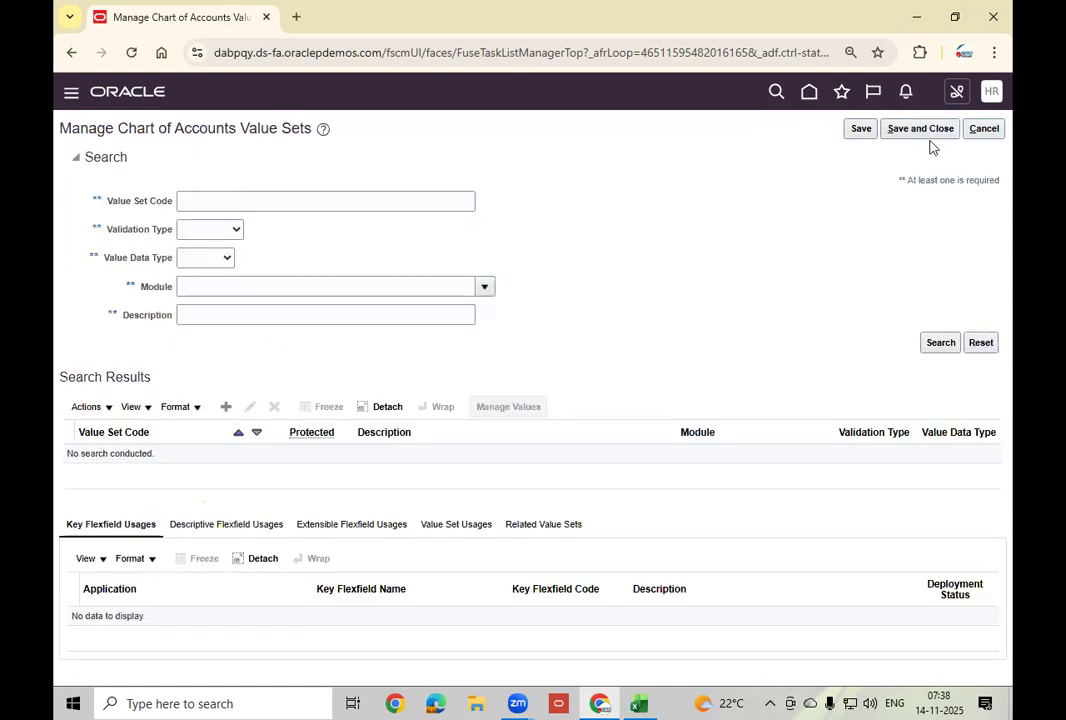
pyautogui.click(931, 134)
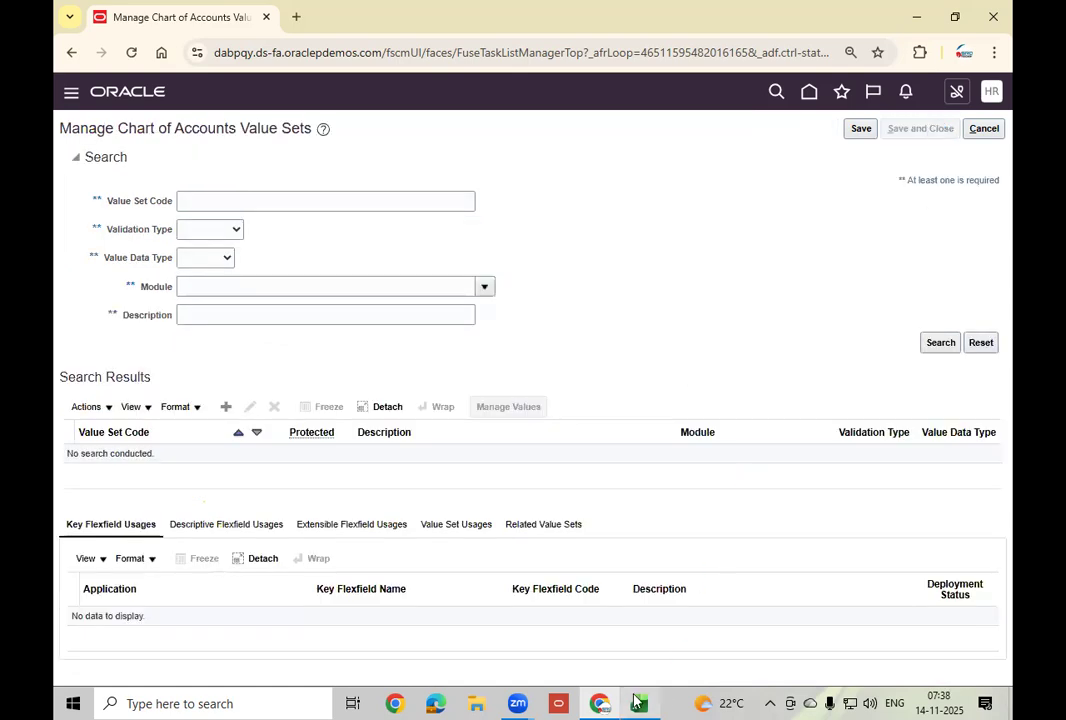
# Review the COA STR entry in the Excel planning workbook, then return to Oracle.
pyautogui.click(638, 703)
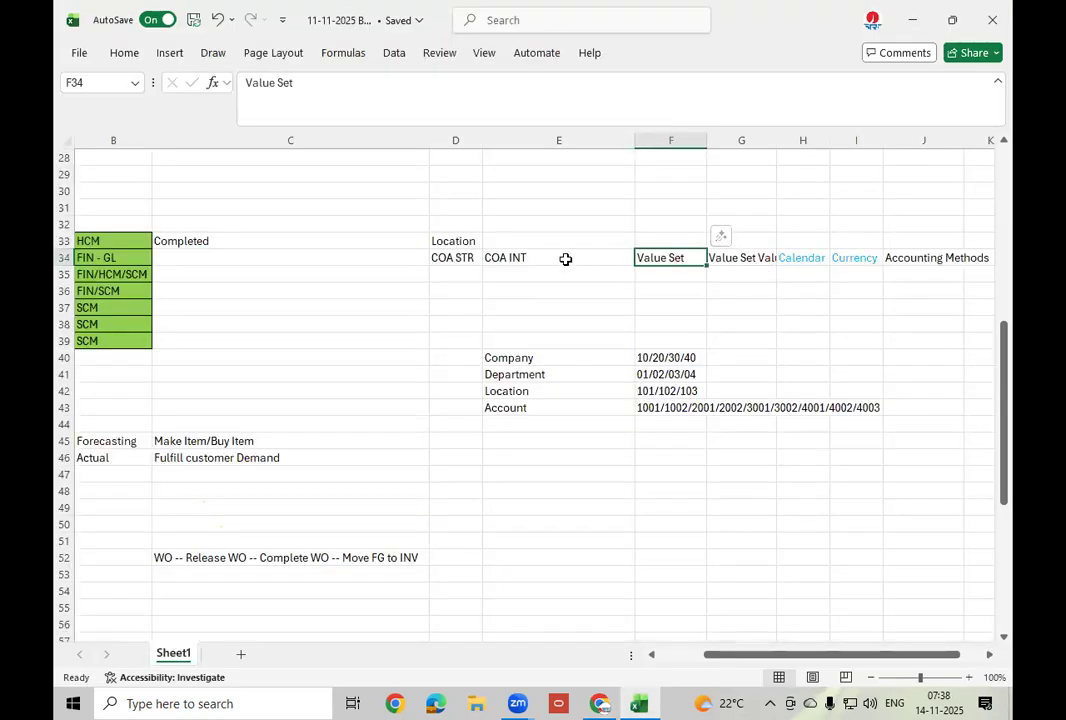
pyautogui.click(462, 257)
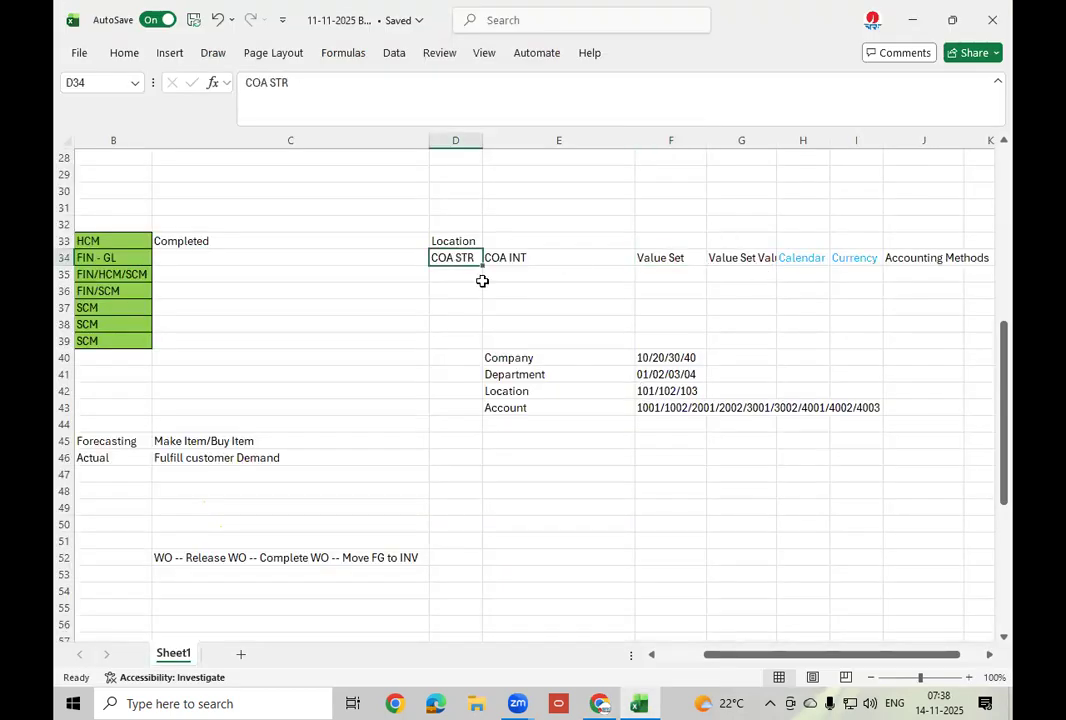
pyautogui.click(912, 19)
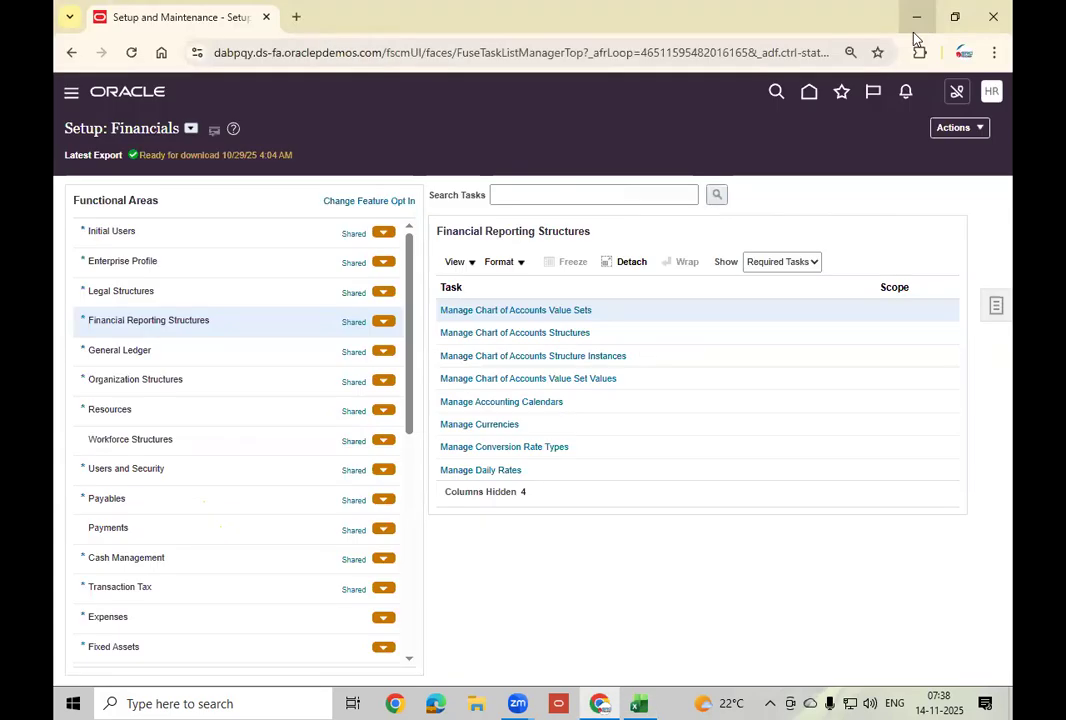
# List chart of accounts key flexfields, check Deployment Status, and open Accounting Flexfield (GL#) structures.
pyautogui.click(571, 333)
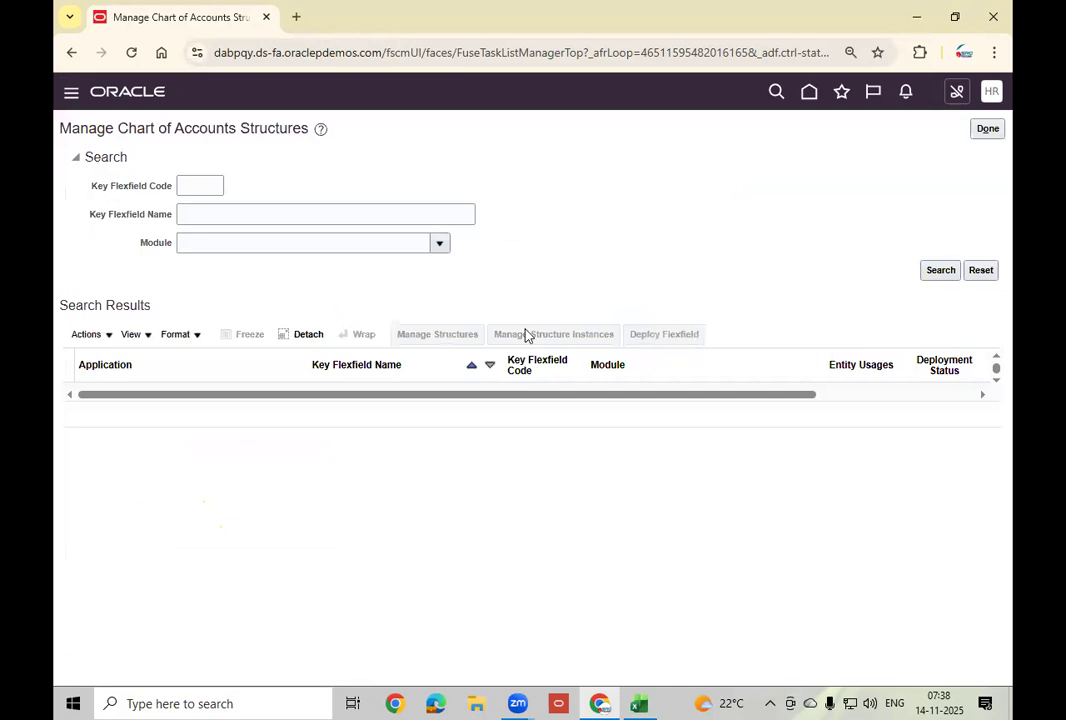
pyautogui.click(944, 272)
pyautogui.moveTo(602, 424); pyautogui.dragTo(812, 447)
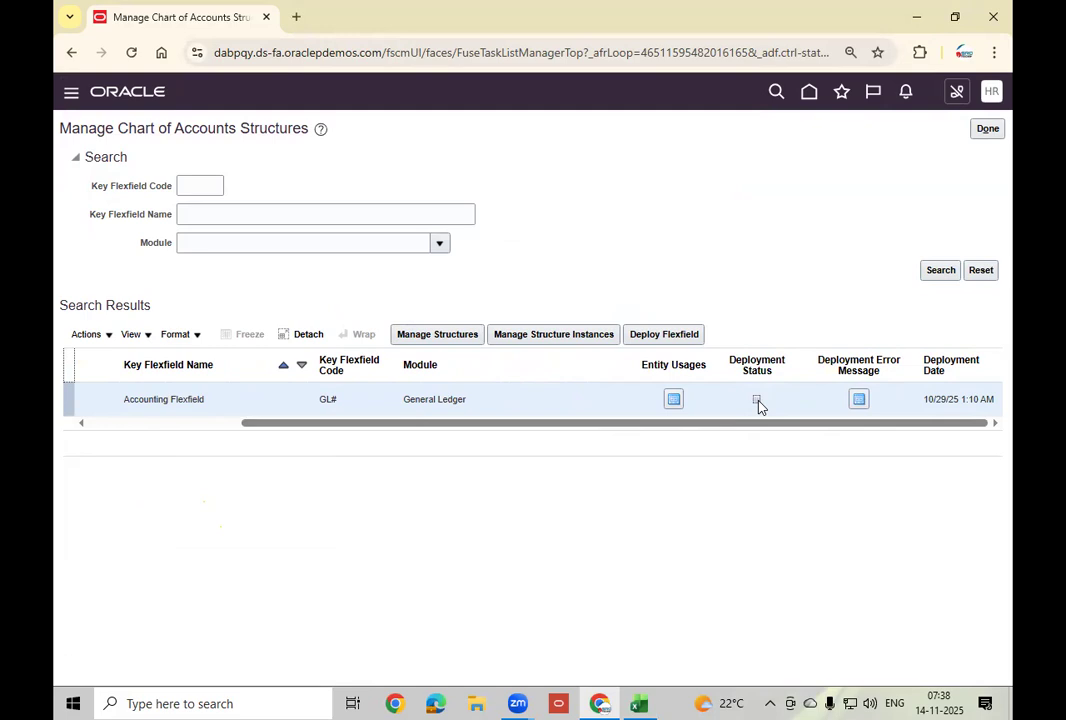
pyautogui.moveTo(759, 405)
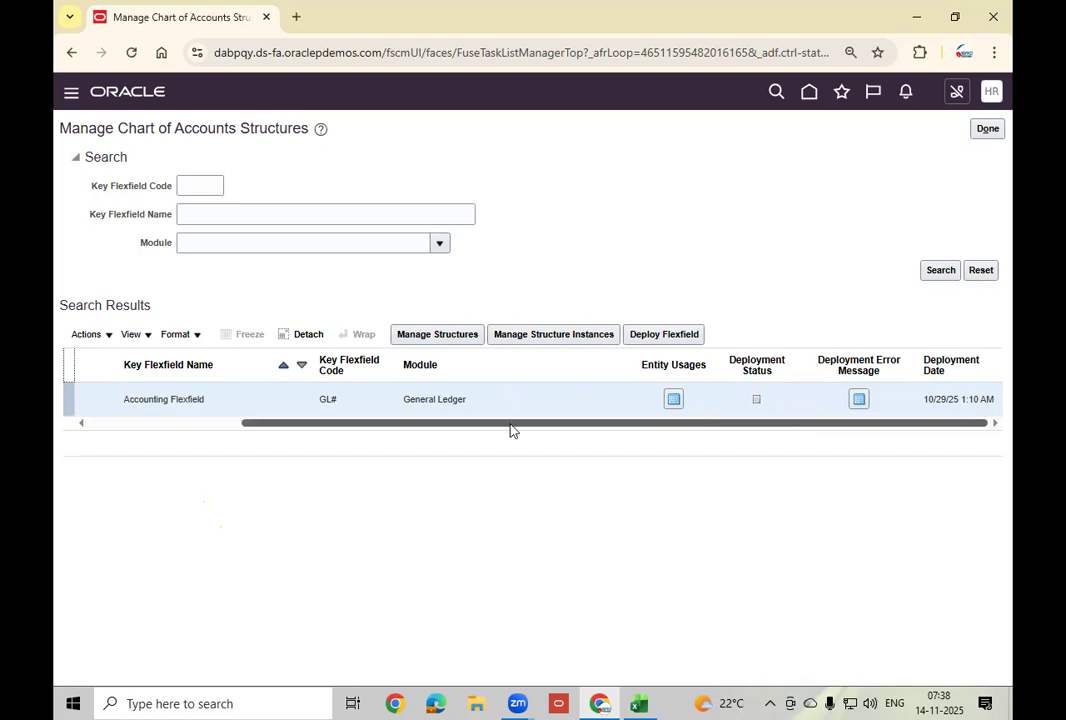
pyautogui.moveTo(510, 430); pyautogui.dragTo(358, 430)
pyautogui.click(443, 336)
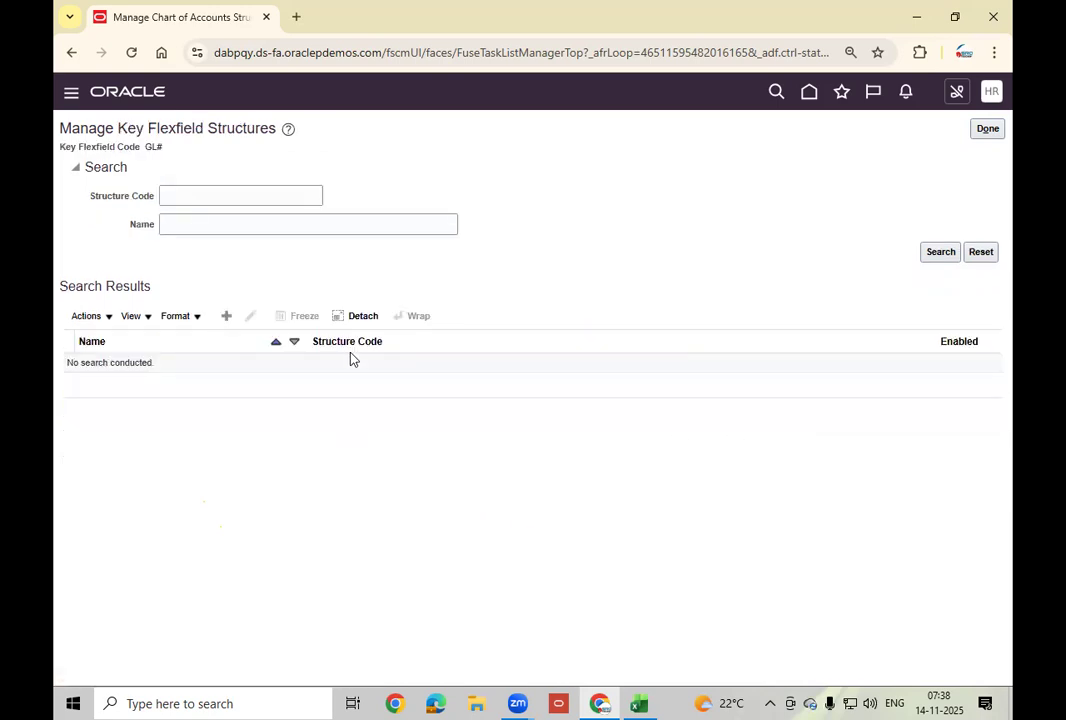
# Start a new structure with HN_COA as its code, name and description.
pyautogui.click(226, 315)
pyautogui.click(228, 172)
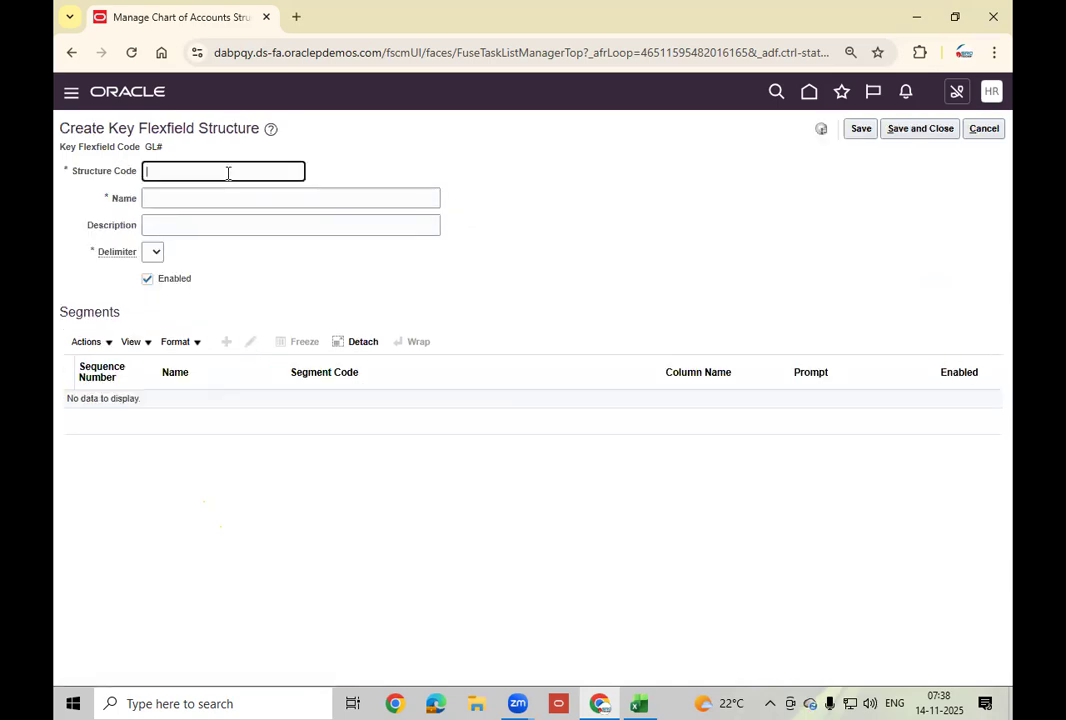
pyautogui.write('HN_C')
pyautogui.press('BackSpace')
pyautogui.doubleClick(265, 173)
pyautogui.hotkey('ctrl', 'c')
pyautogui.press('Tab')
pyautogui.hotkey('ctrl', 'v')
pyautogui.press('Tab')
pyautogui.hotkey('ctrl', 'v')
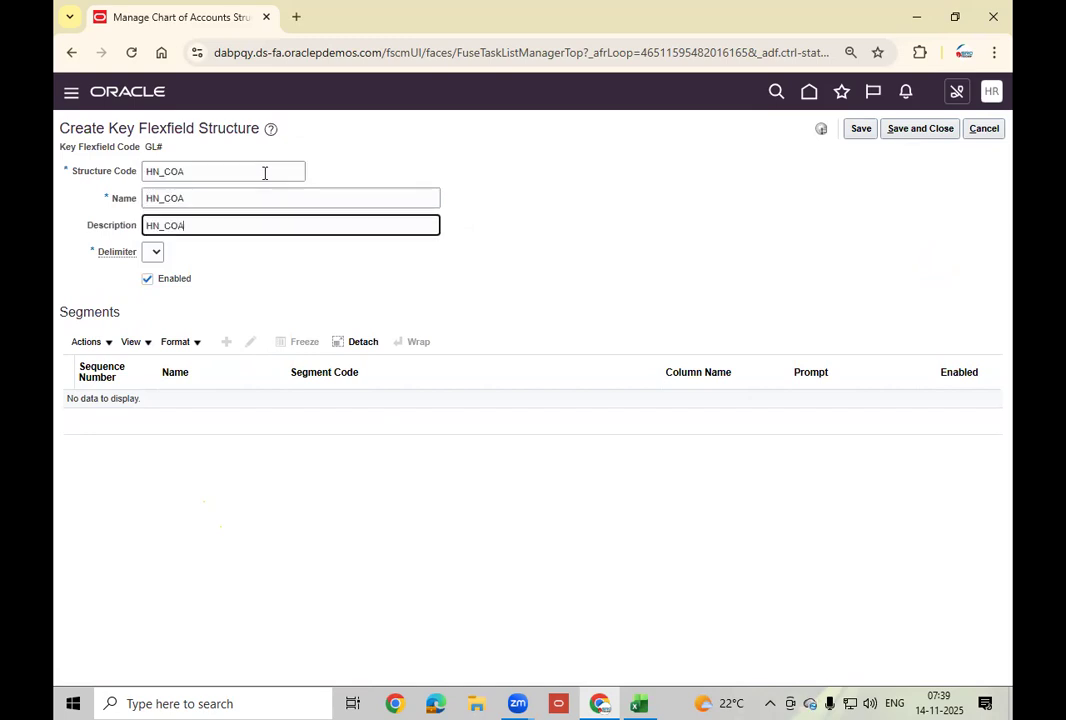
# Choose a hyphen (-) as the HN_COA structure's delimiter.
pyautogui.click(154, 253)
pyautogui.click(148, 353)
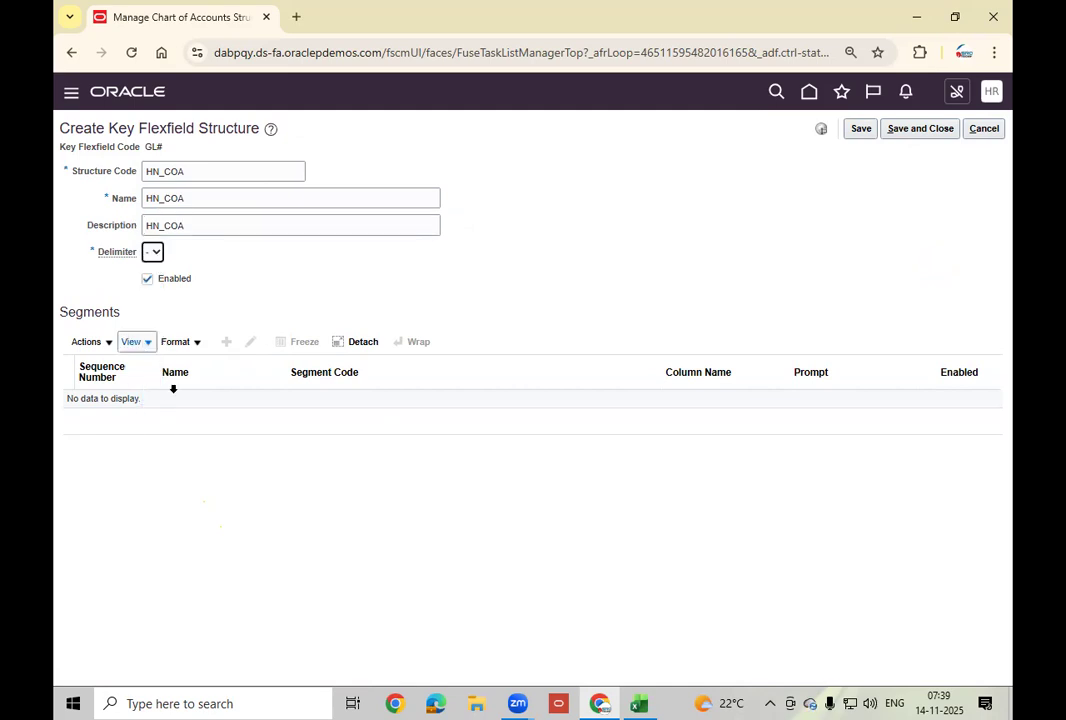
pyautogui.click(639, 703)
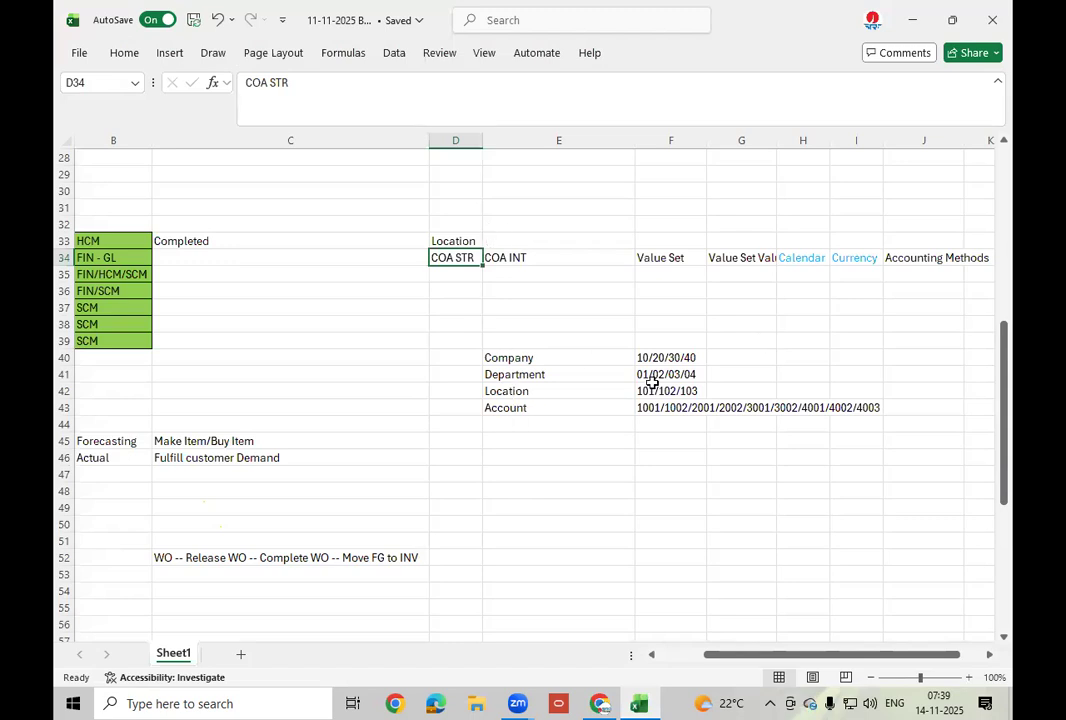
pyautogui.click(672, 441)
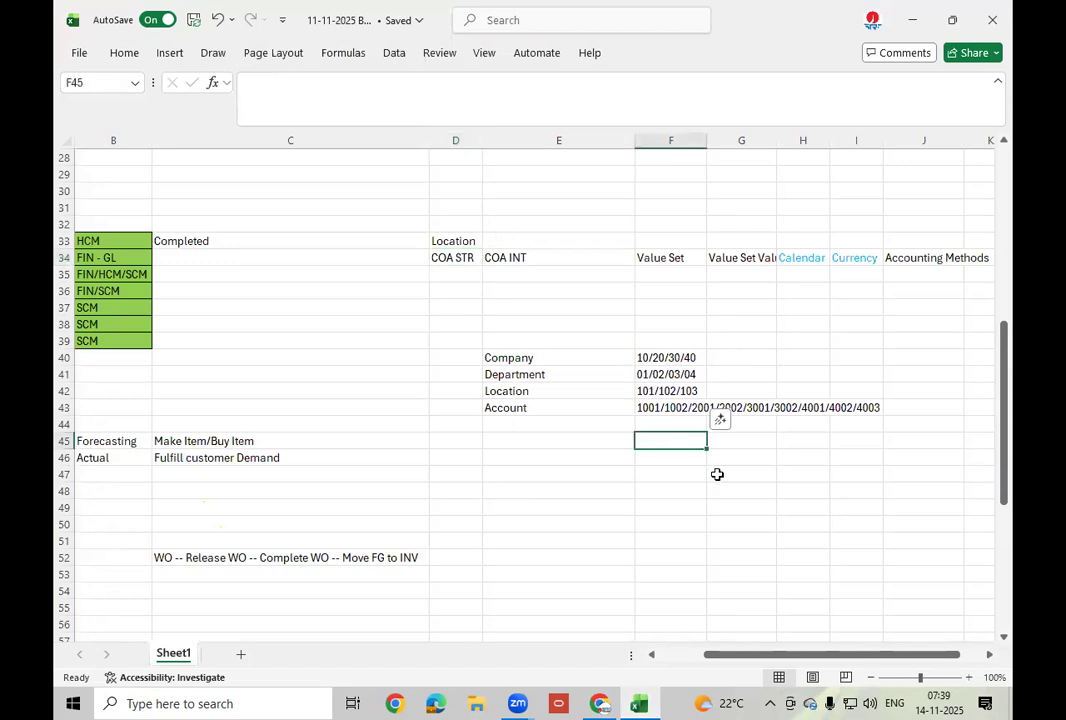
pyautogui.write('10')
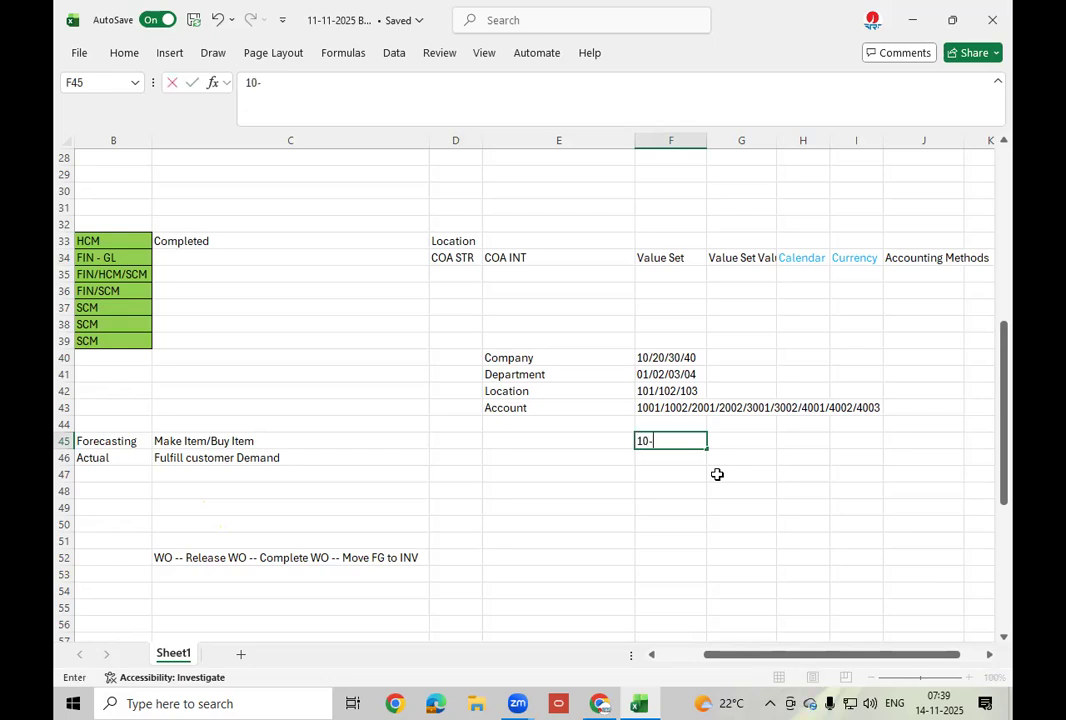
pyautogui.write('-02-103-3001')
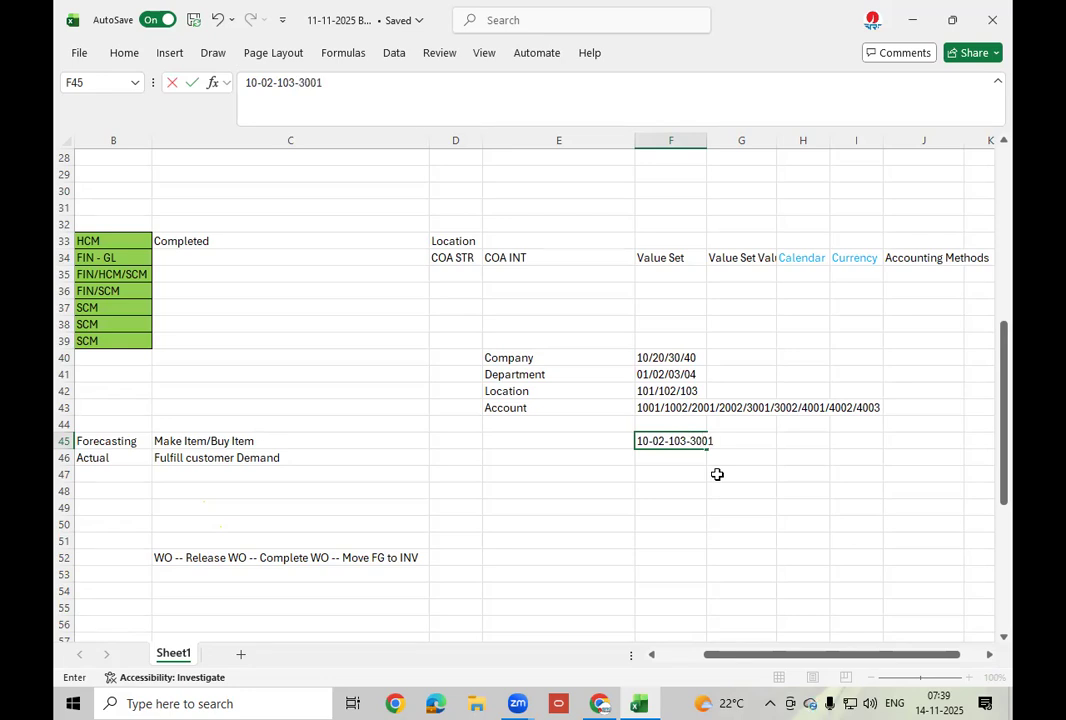
pyautogui.click(669, 501)
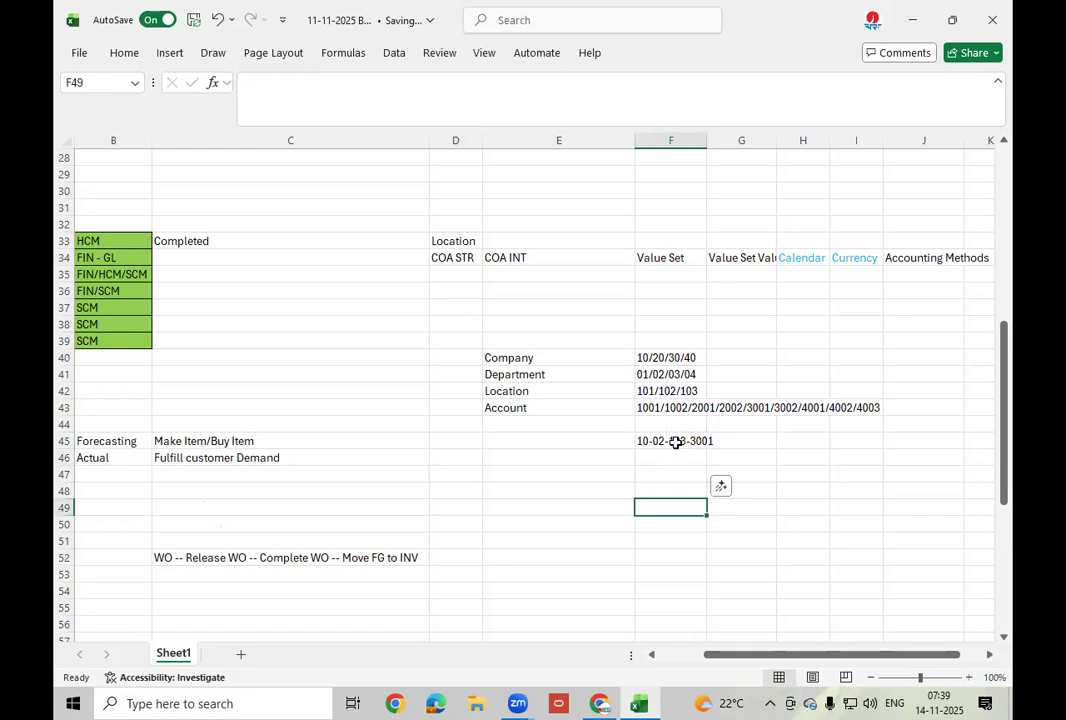
pyautogui.click(676, 441)
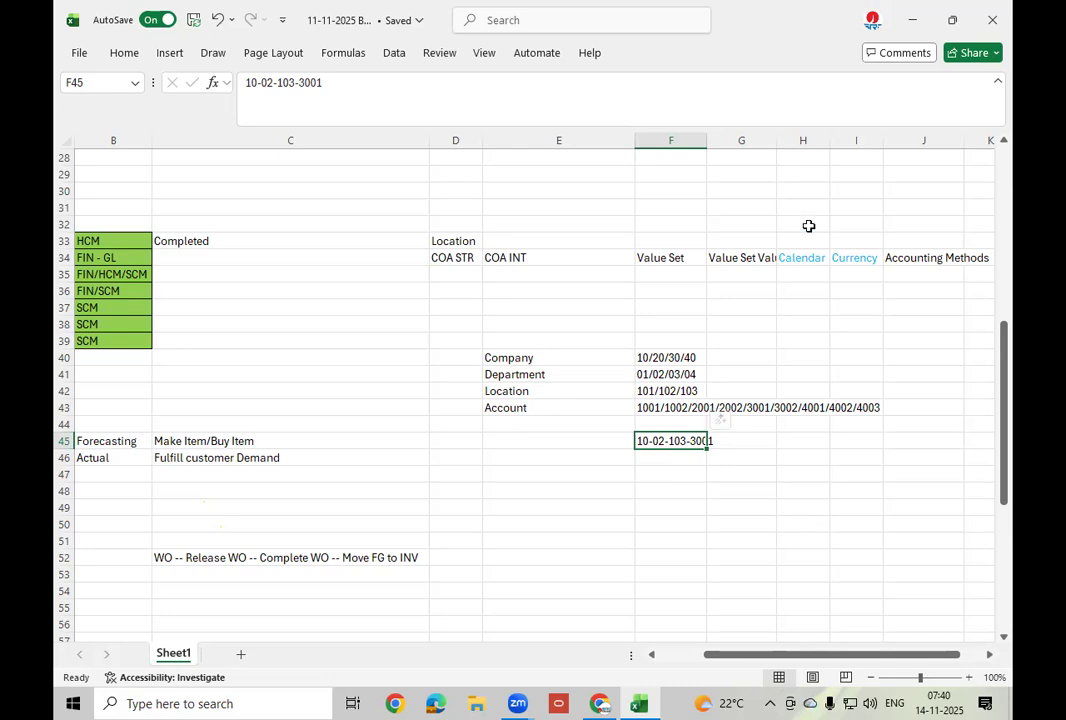
pyautogui.click(599, 703)
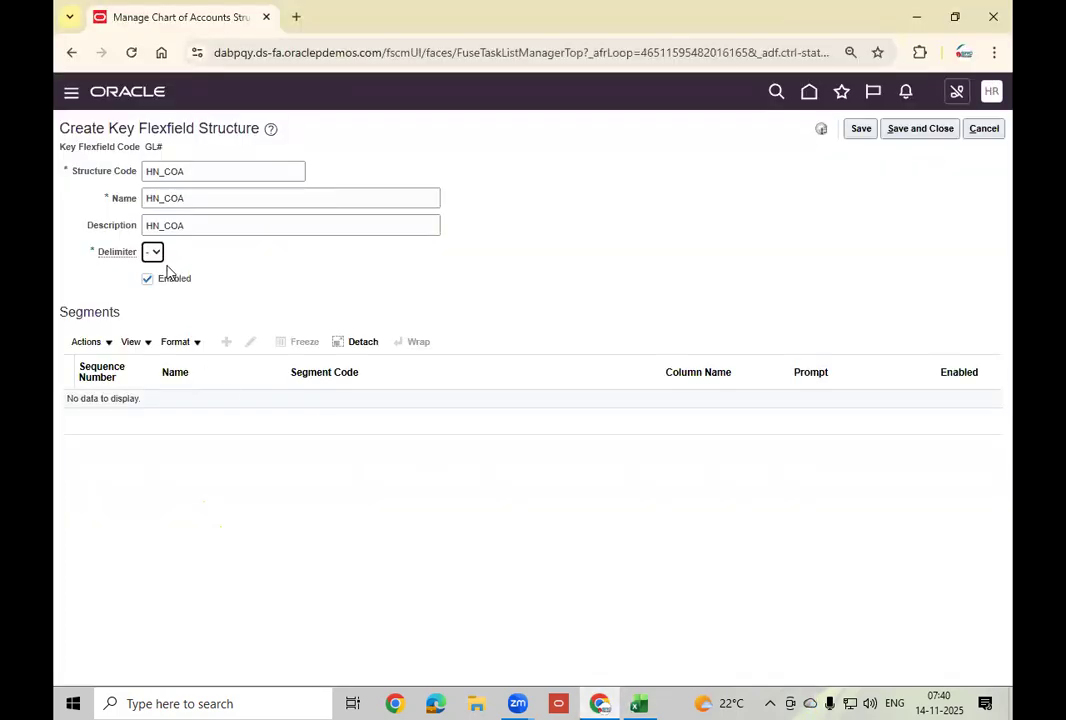
# Save the HN_COA structure, dismissing record-lock errors and reloading the page before retrying.
pyautogui.click(860, 130)
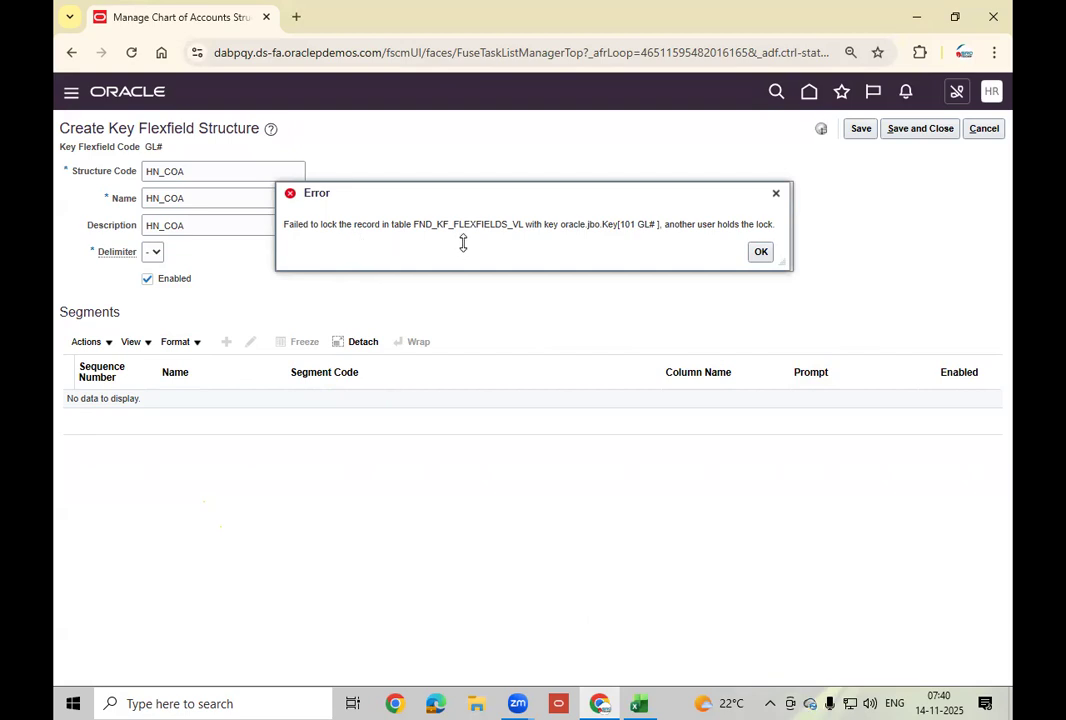
pyautogui.click(760, 253)
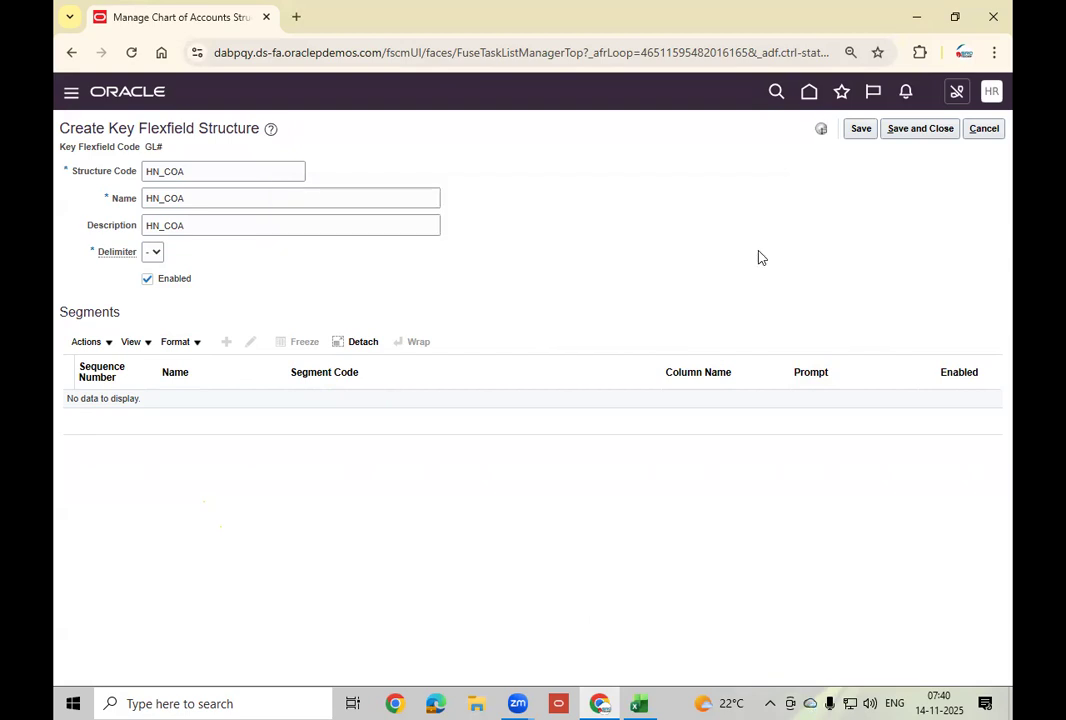
pyautogui.click(919, 131)
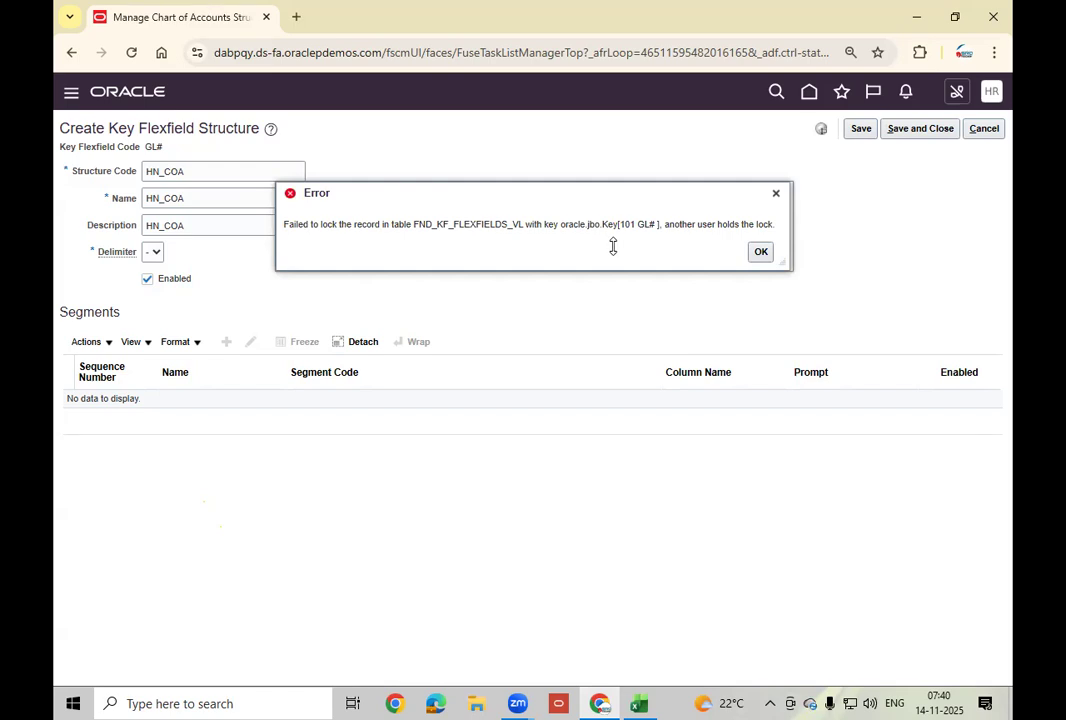
pyautogui.click(761, 253)
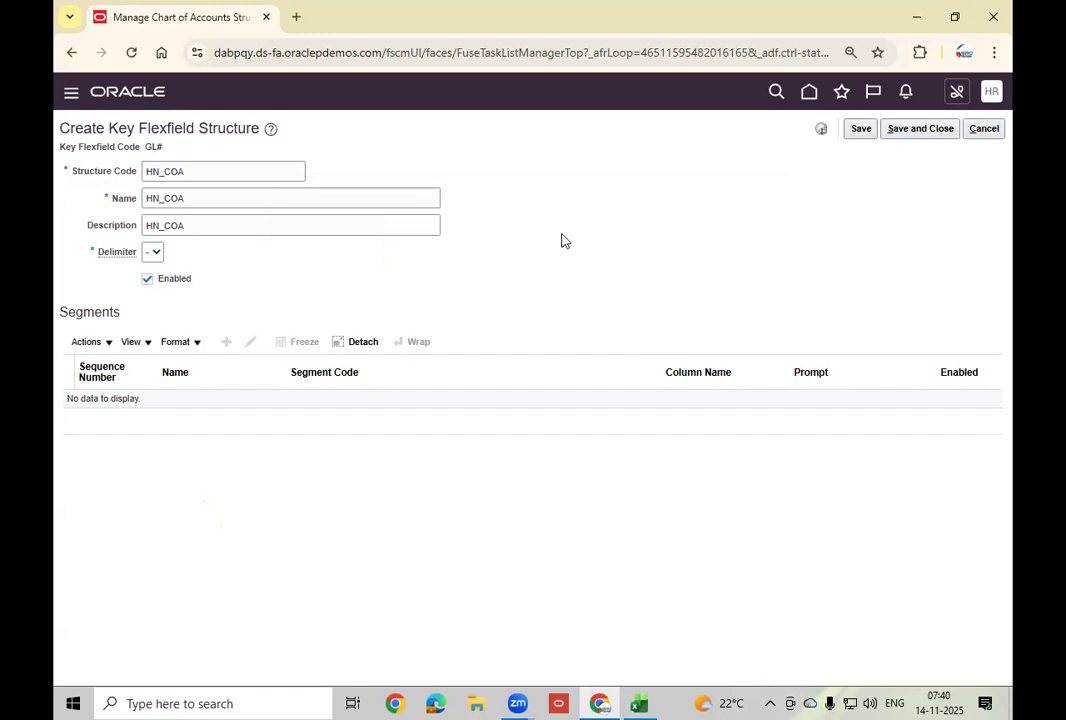
pyautogui.click(132, 54)
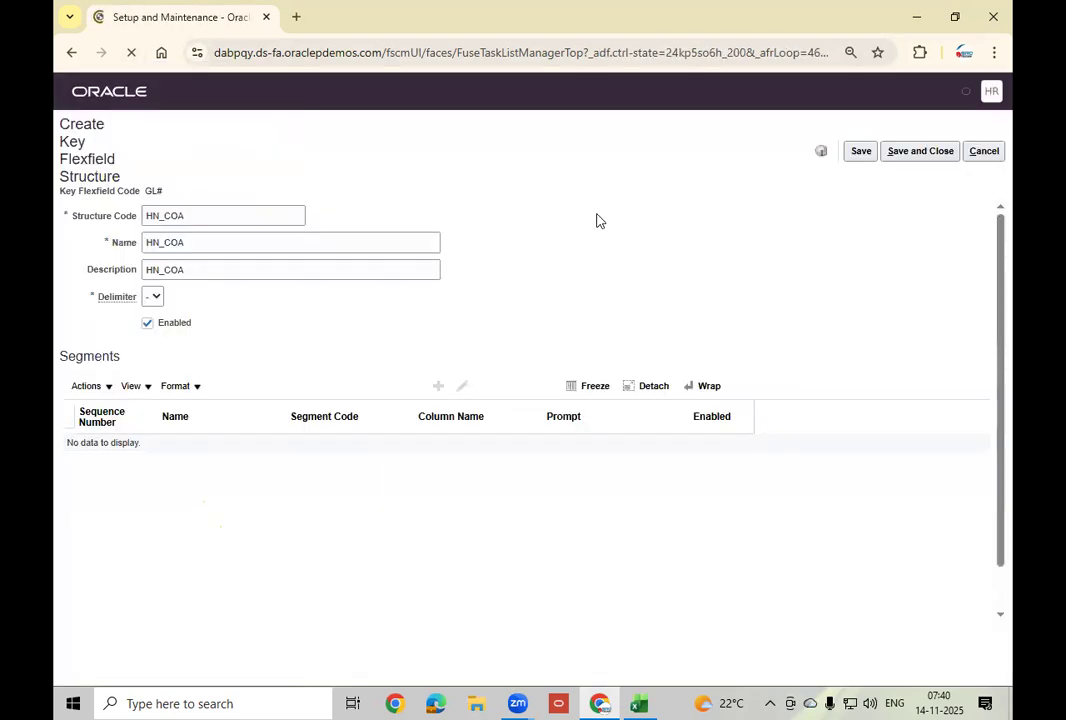
pyautogui.click(866, 131)
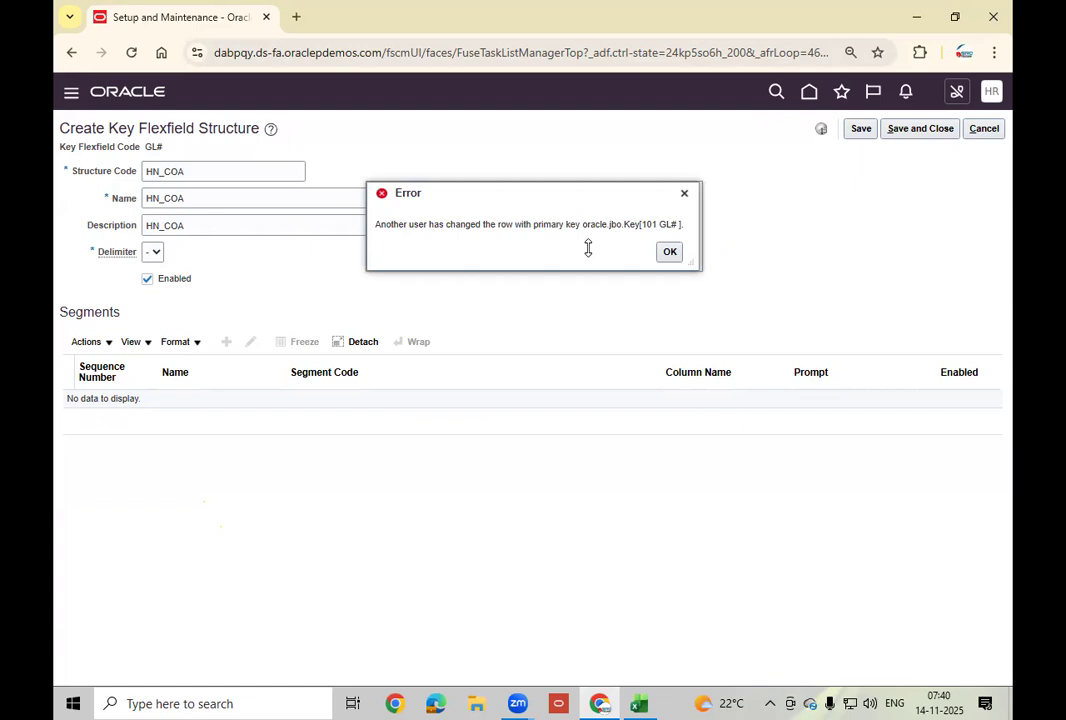
pyautogui.click(669, 252)
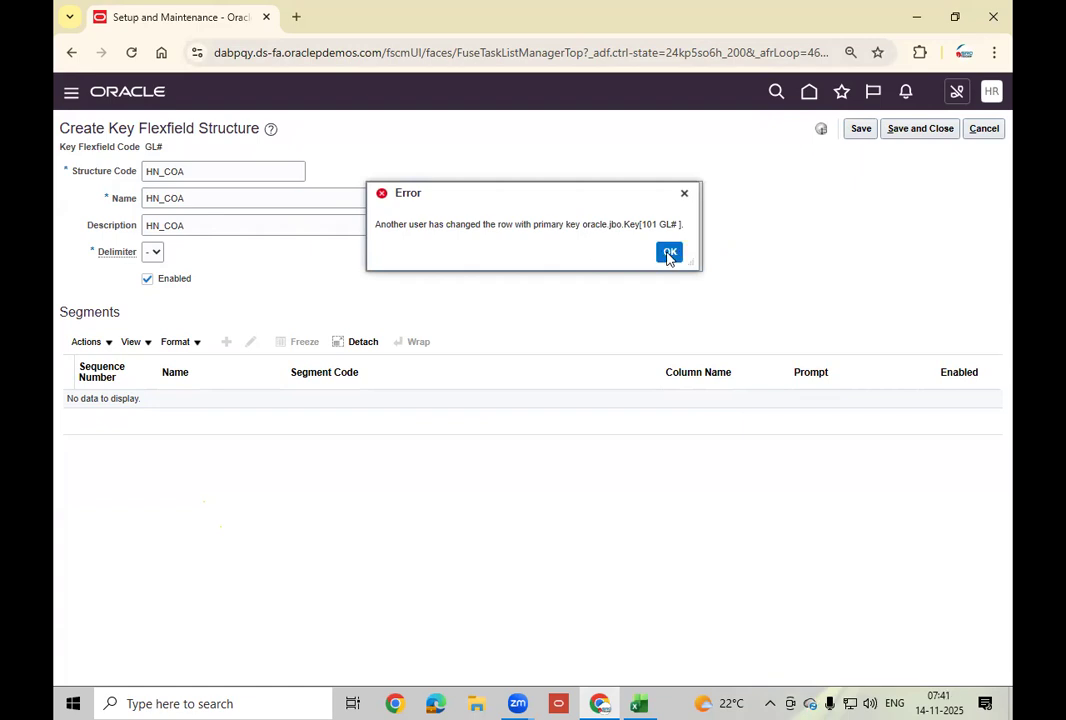
pyautogui.click(892, 131)
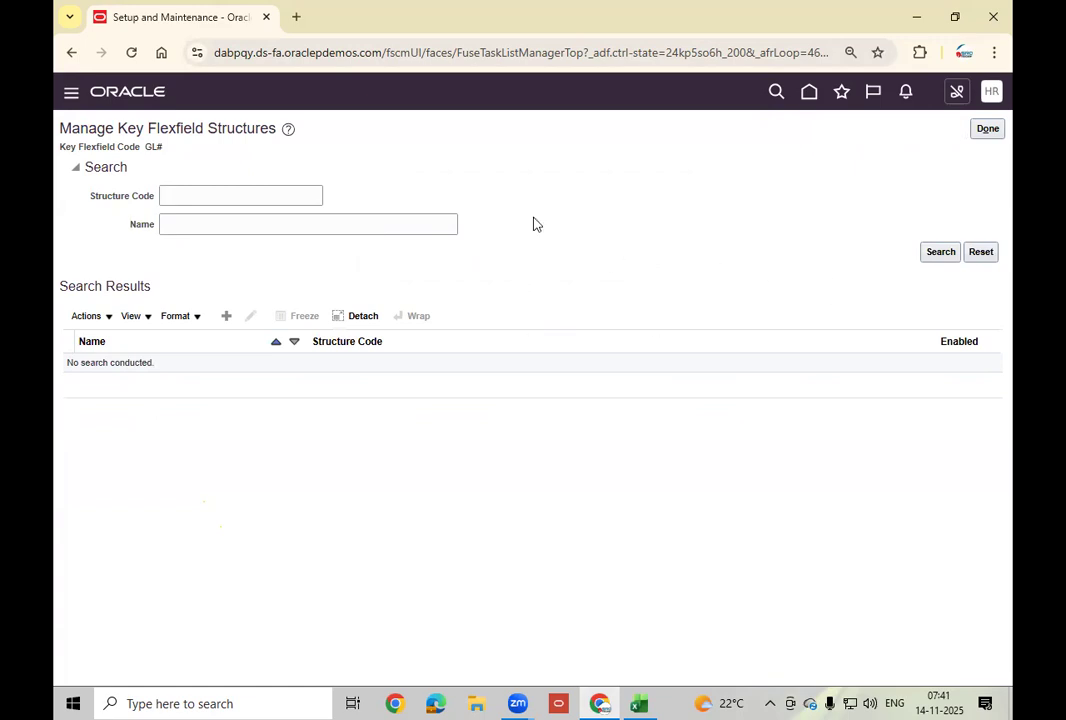
# Search structures by code HN_ to find HN_COA.
pyautogui.click(194, 196)
pyautogui.write('HN_')
pyautogui.press('Return')
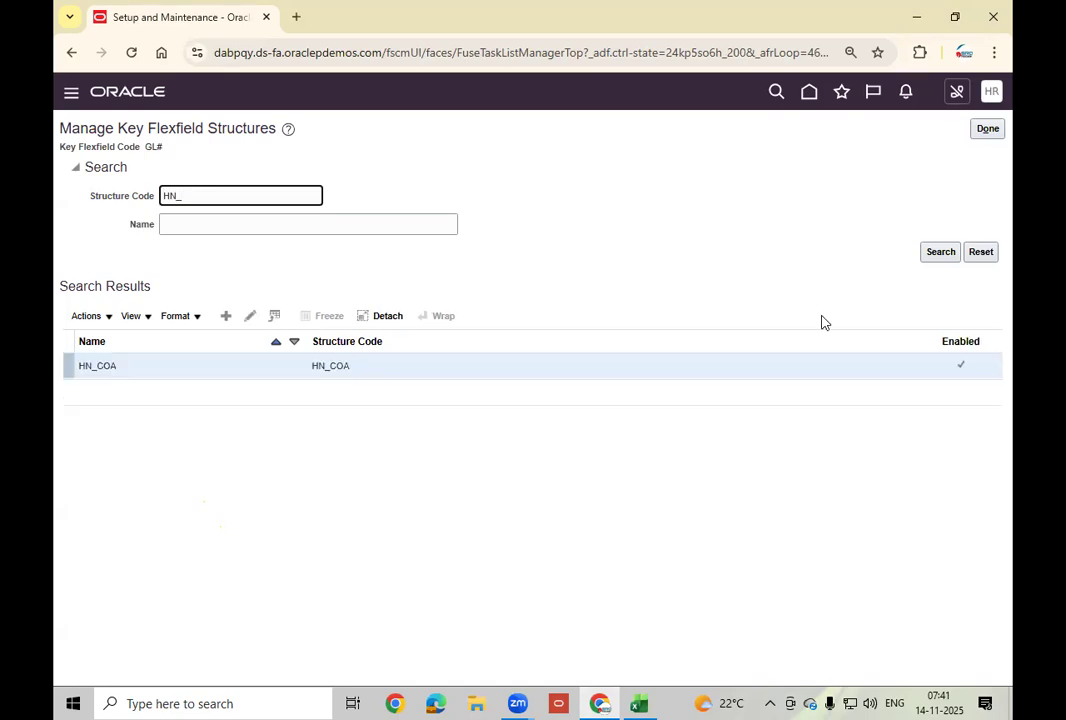
pyautogui.click(935, 256)
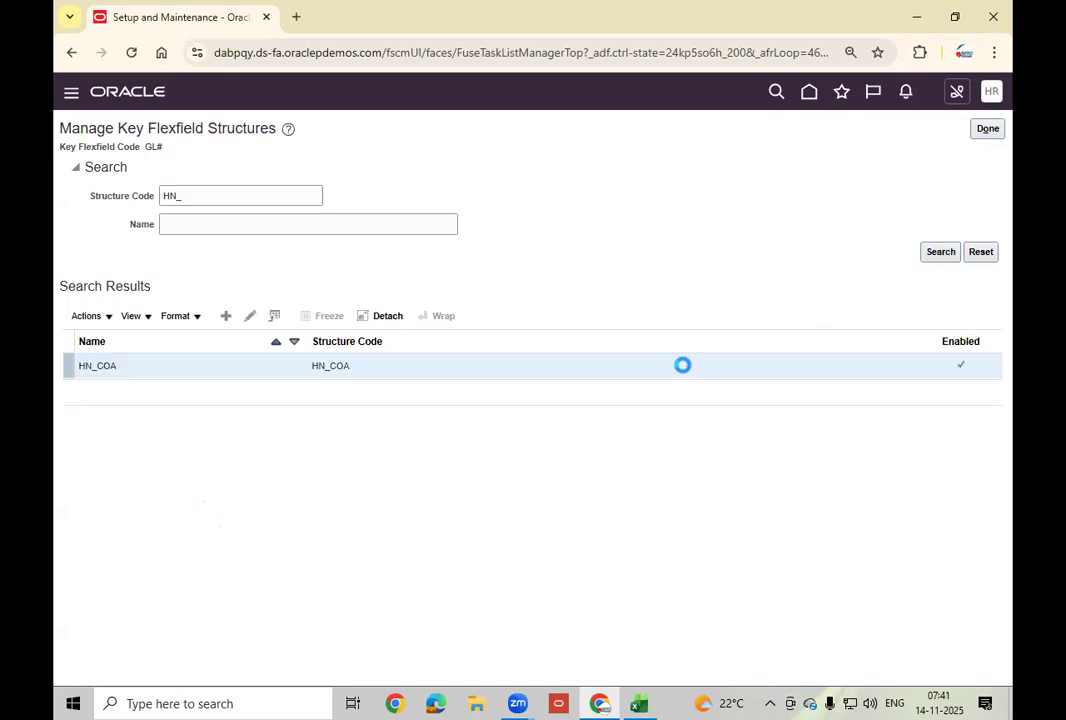
# Reopen Accounting Flexfield structures, search HN again, and open HN_COA for editing.
pyautogui.click(988, 128)
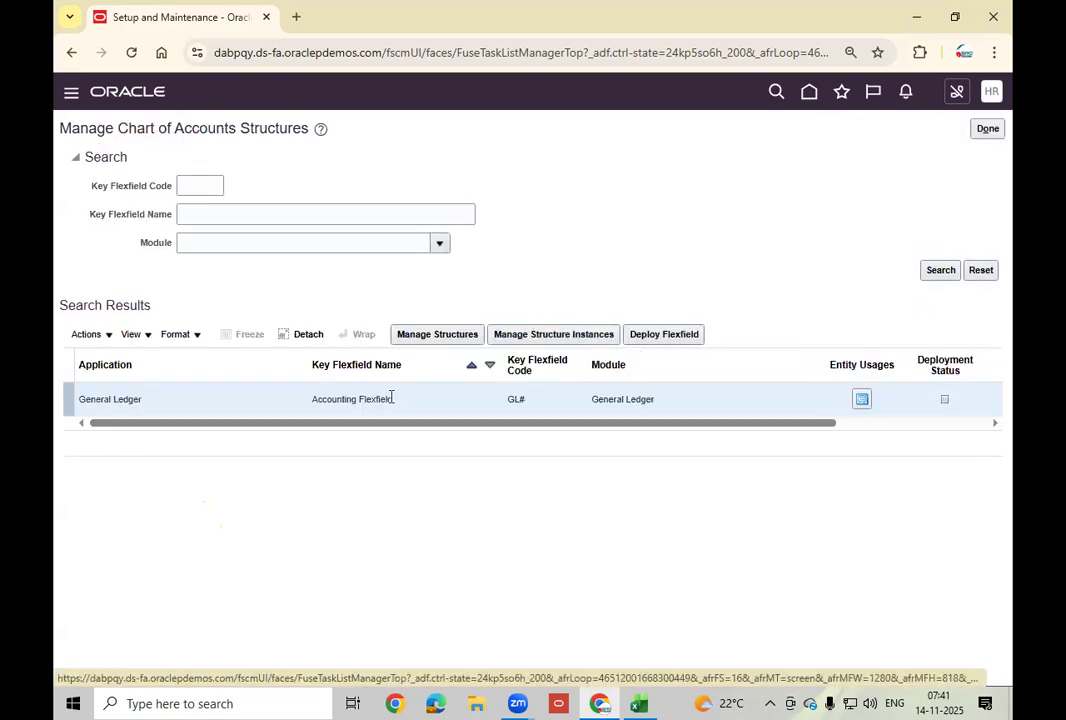
pyautogui.click(440, 338)
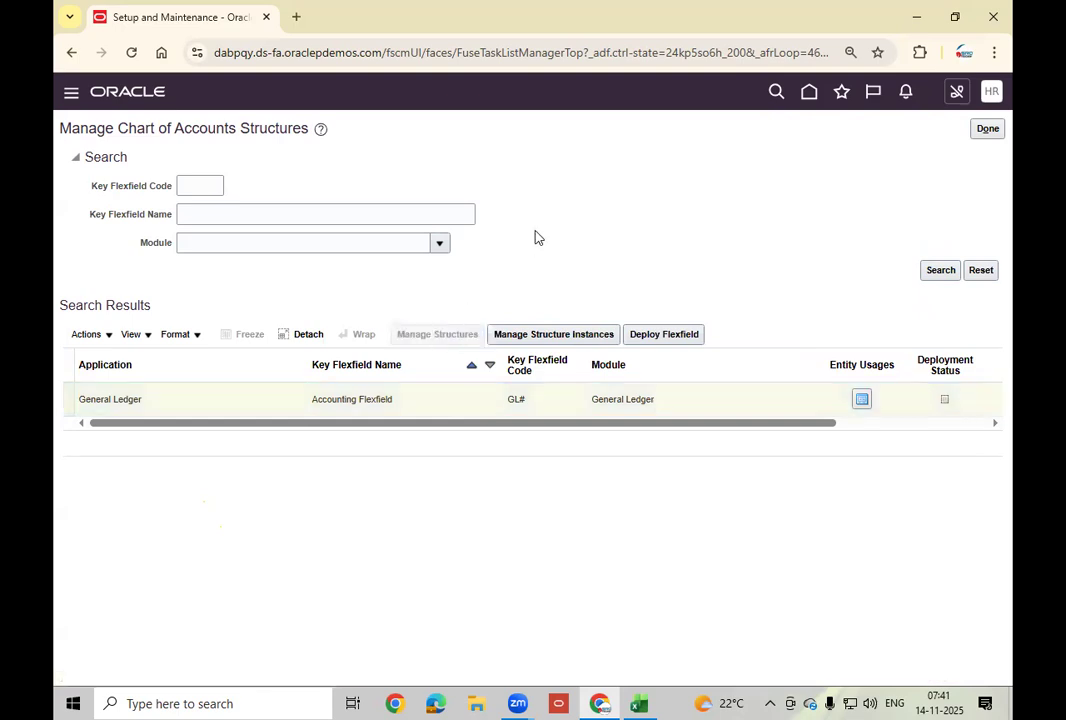
pyautogui.click(271, 194)
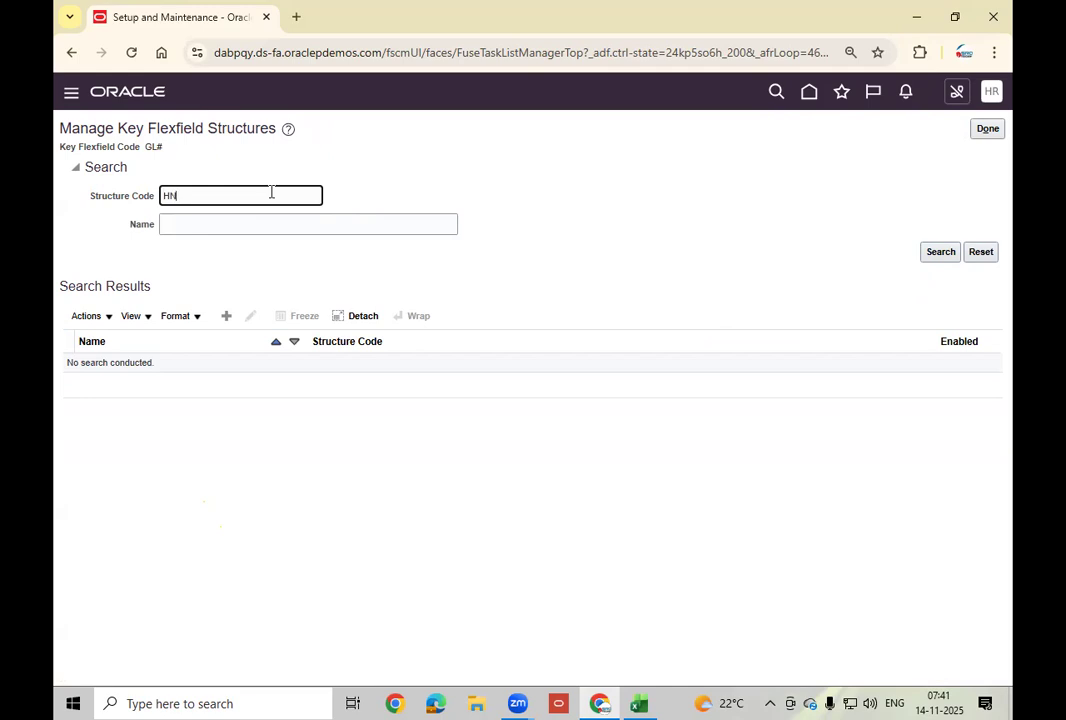
pyautogui.click(945, 253)
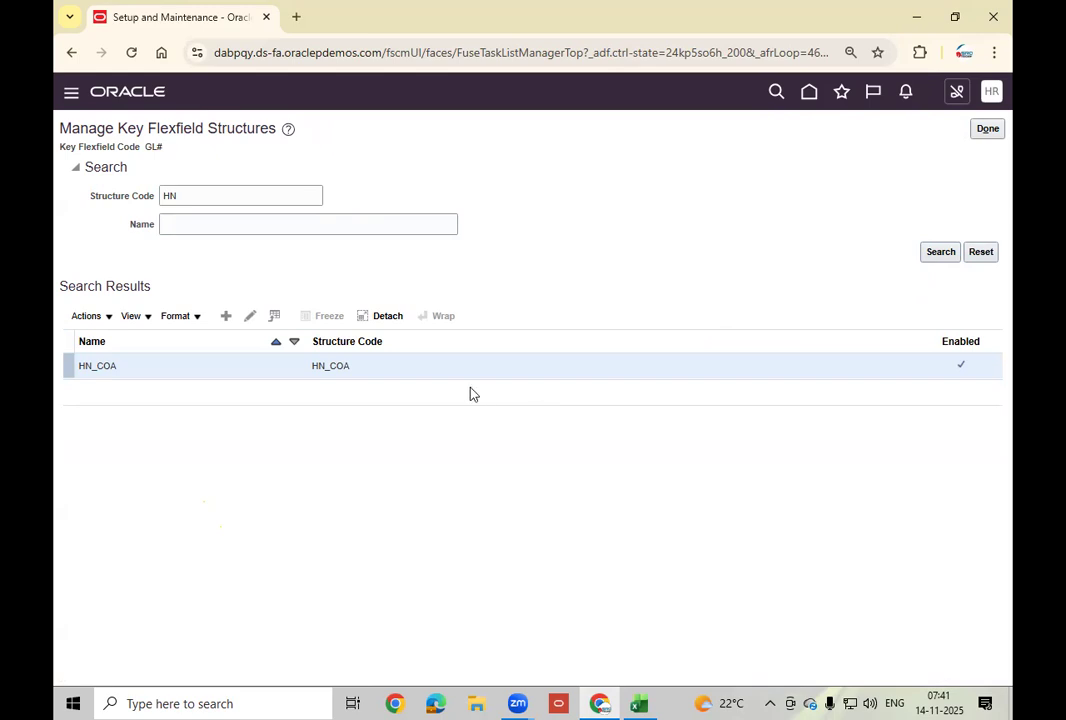
pyautogui.click(249, 316)
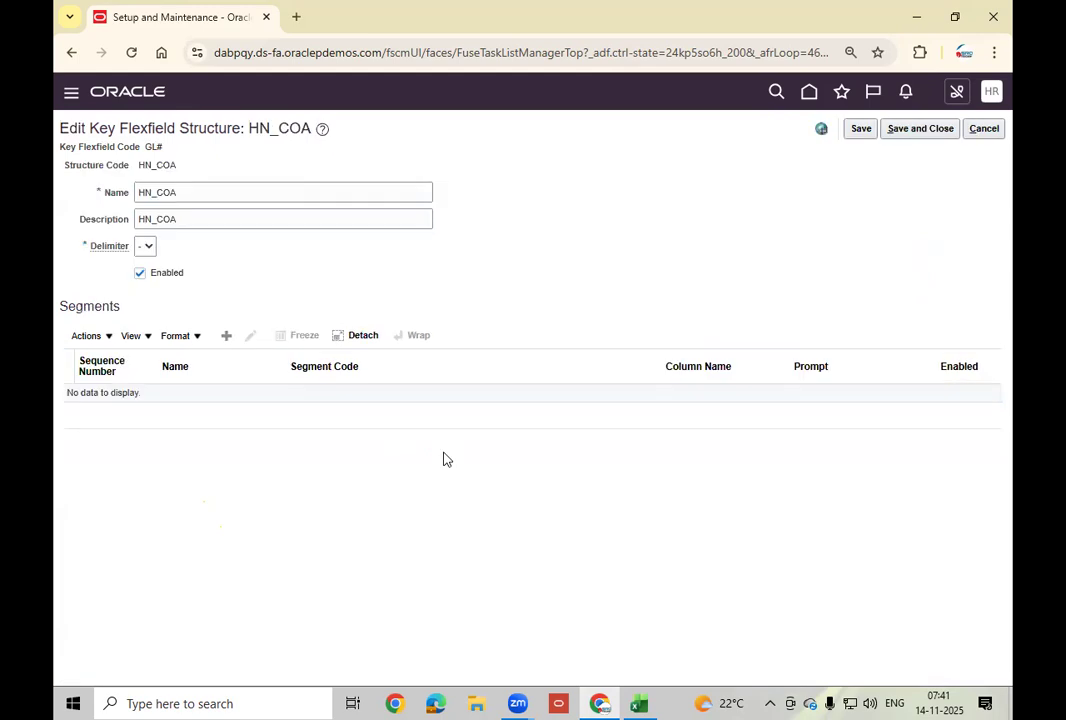
# Add a new segment to HN_COA with code HN_COM and name HN_COM.
pyautogui.click(225, 338)
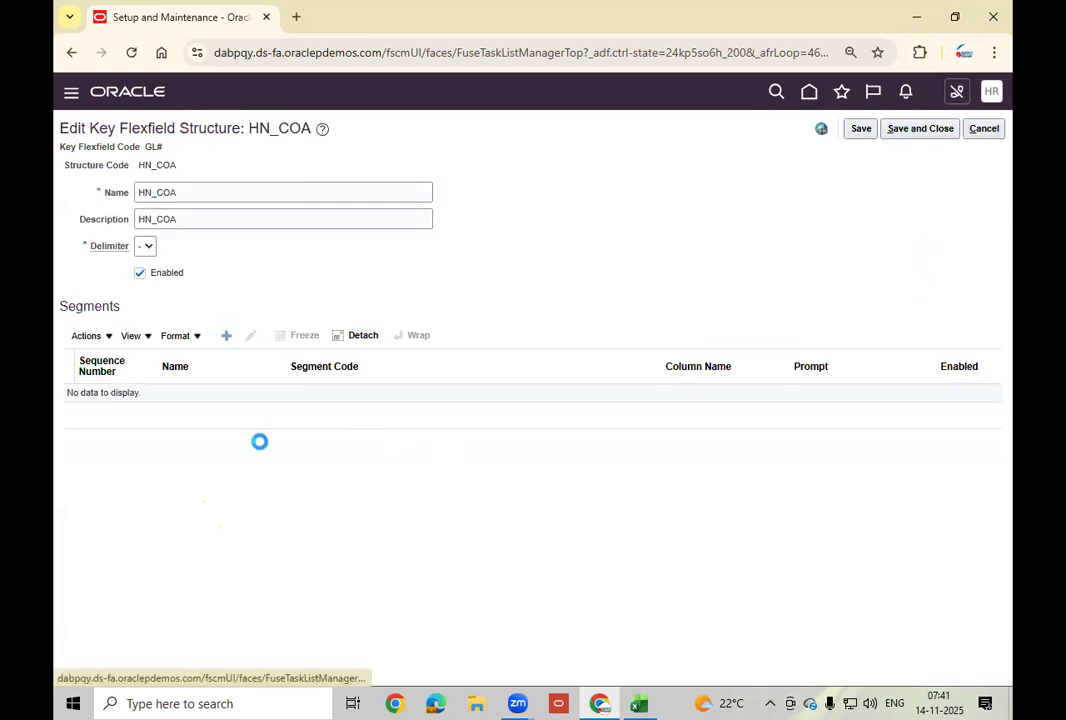
pyautogui.click(221, 202)
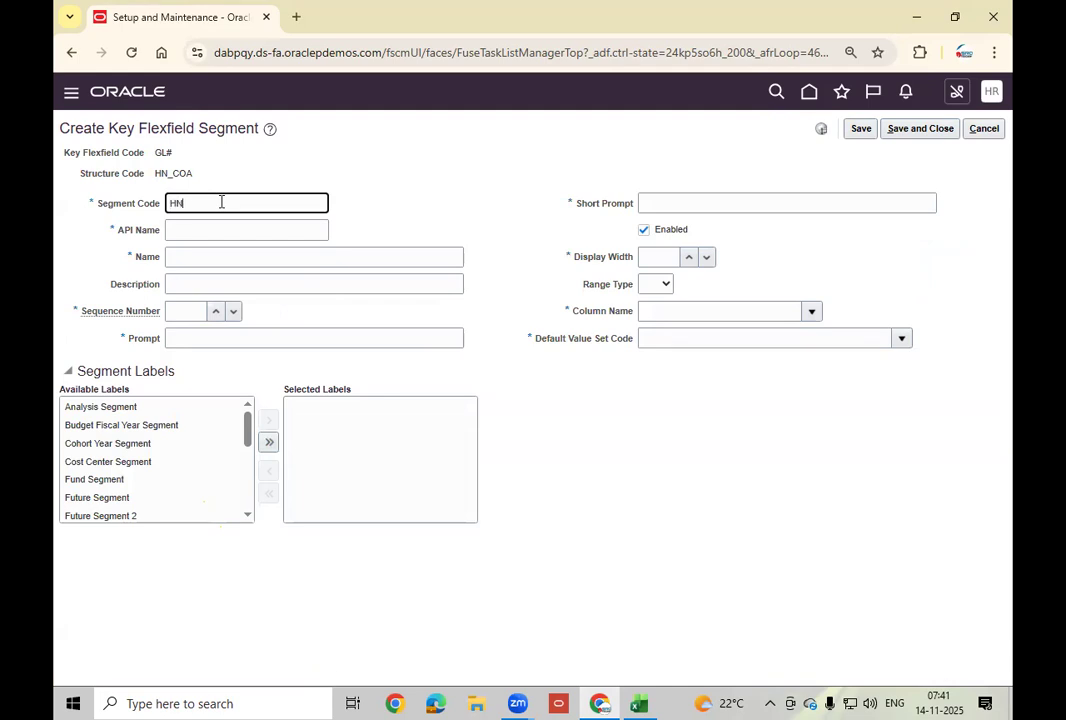
pyautogui.press('Tab')
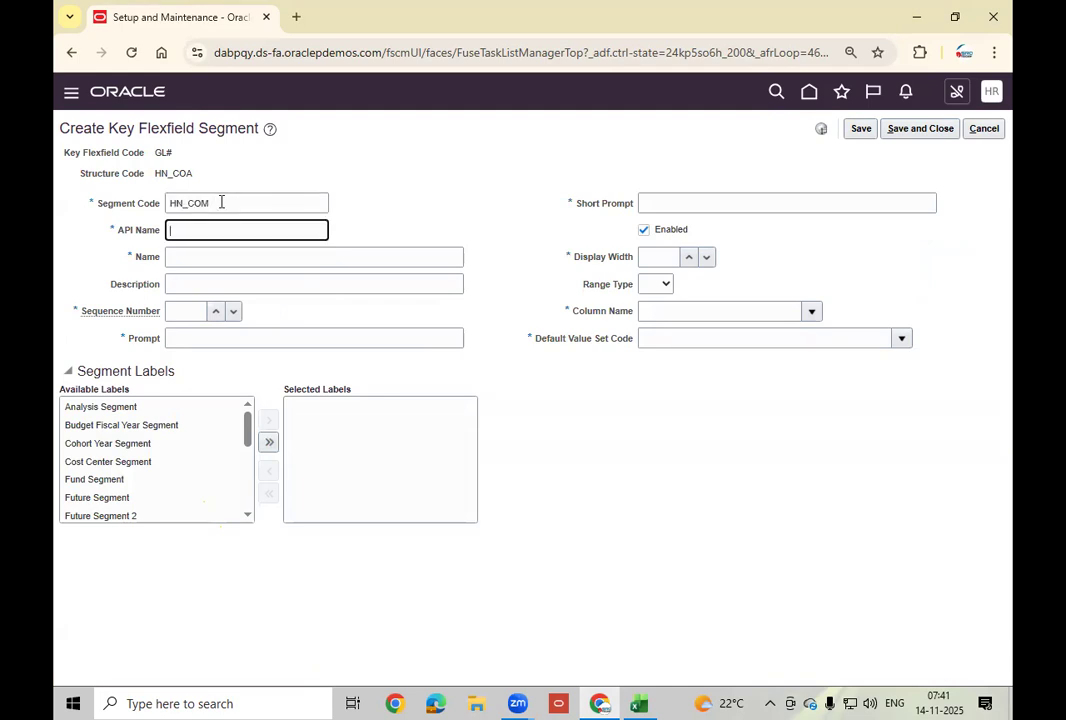
pyautogui.doubleClick(221, 202)
pyautogui.hotkey('ctrl', 'c')
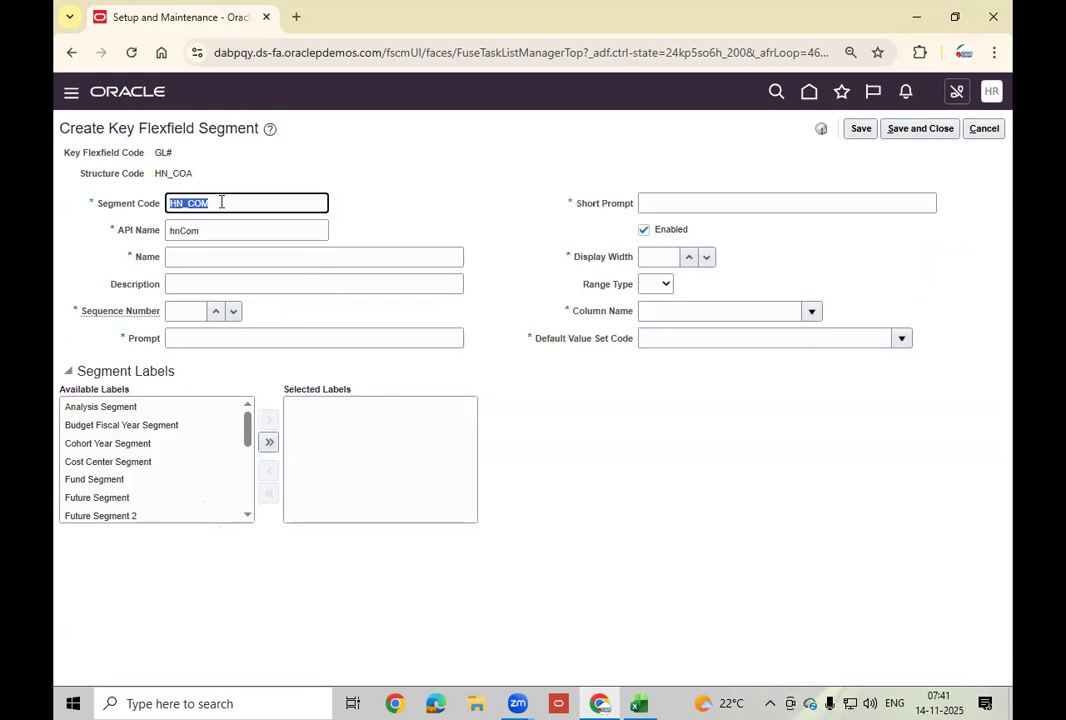
pyautogui.press('Tab')
pyautogui.press('Tab')
pyautogui.hotkey('ctrl', 'v')
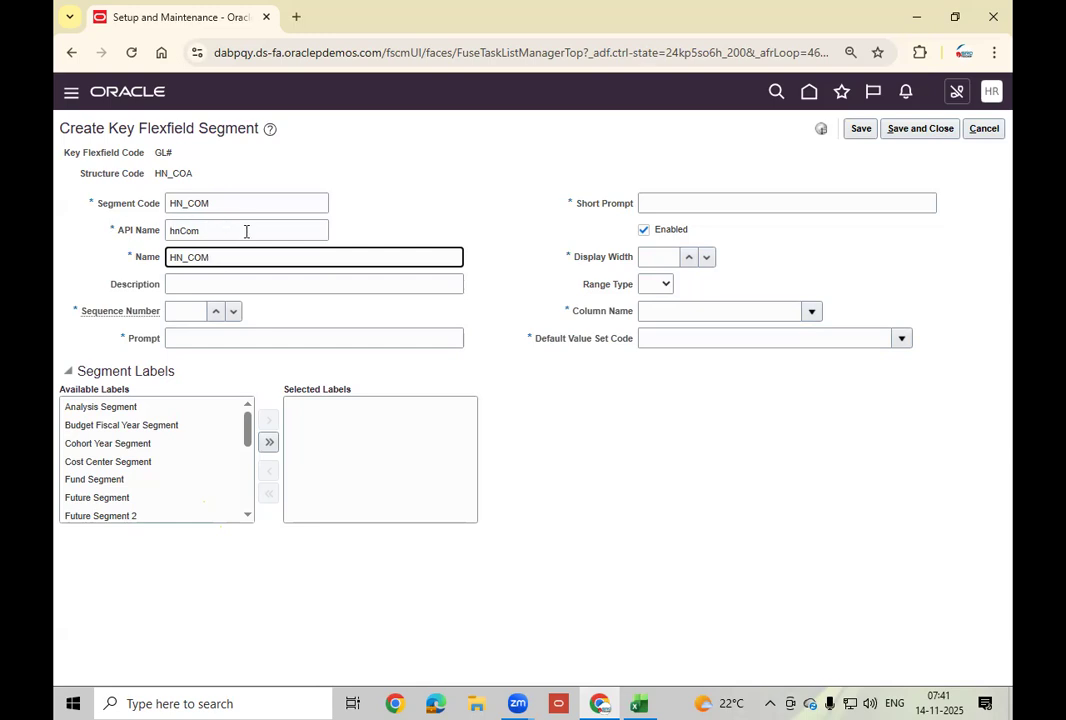
# Fill the description, prompt and short prompt with HN_COM.
pyautogui.click(189, 282)
pyautogui.hotkey('ctrl', 'v')
pyautogui.press('Tab')
pyautogui.press('Tab')
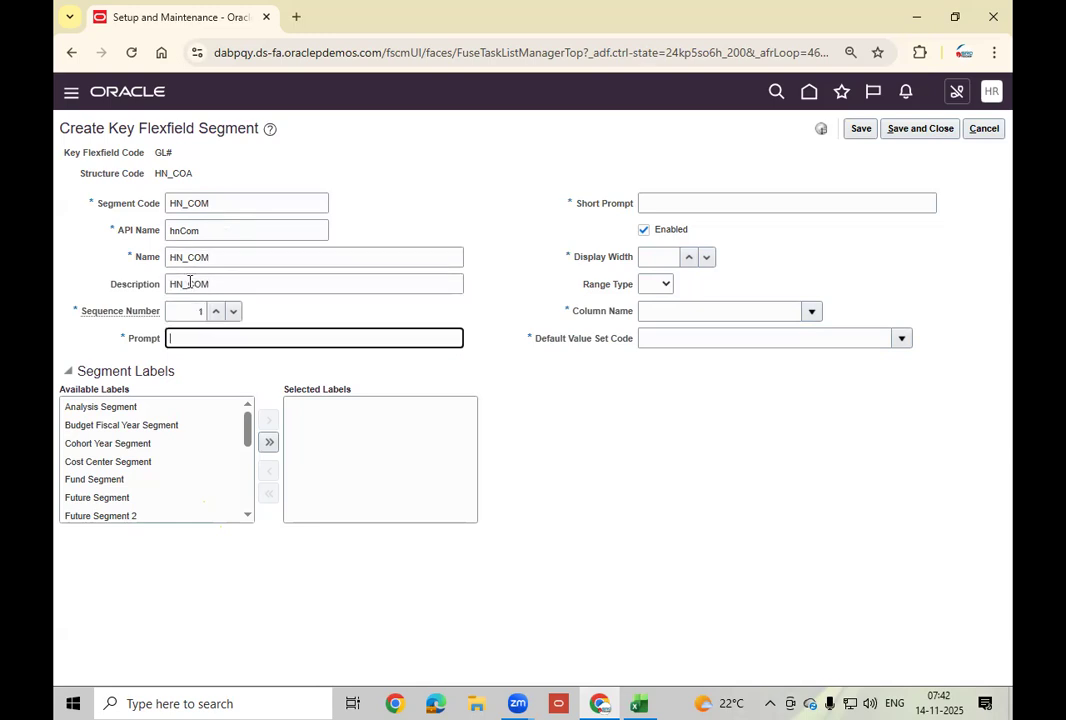
pyautogui.hotkey('ctrl', 'v')
pyautogui.press('Tab')
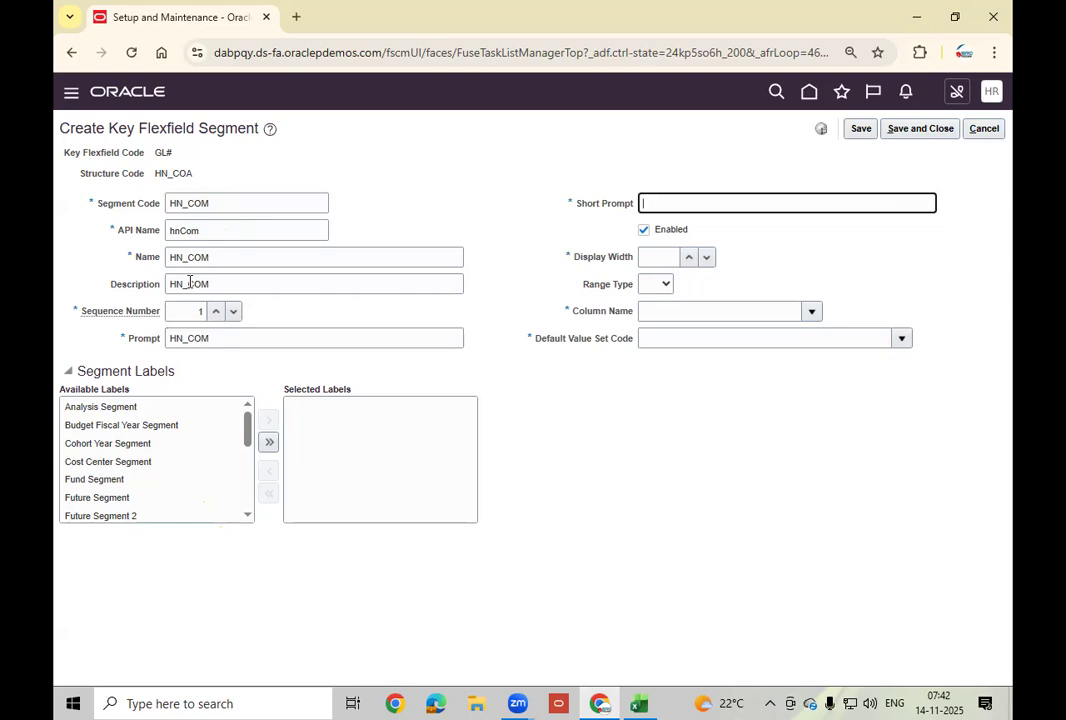
pyautogui.hotkey('ctrl', 'v')
pyautogui.press('Tab')
pyautogui.press('Tab')
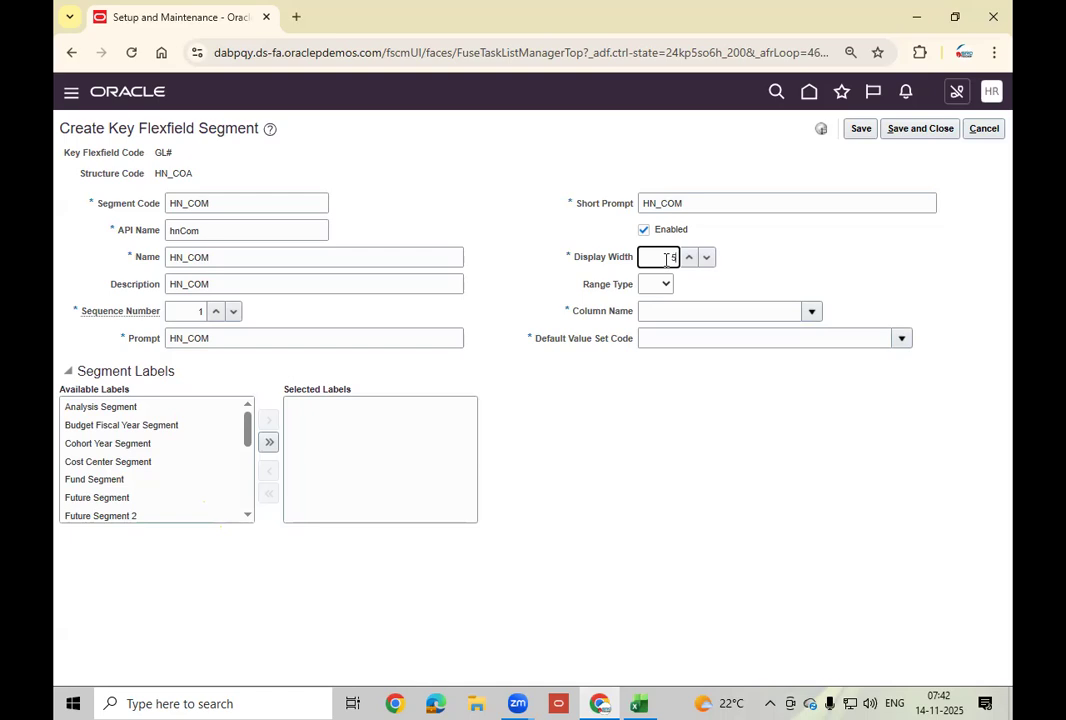
pyautogui.press('Tab')
pyautogui.press('Tab')
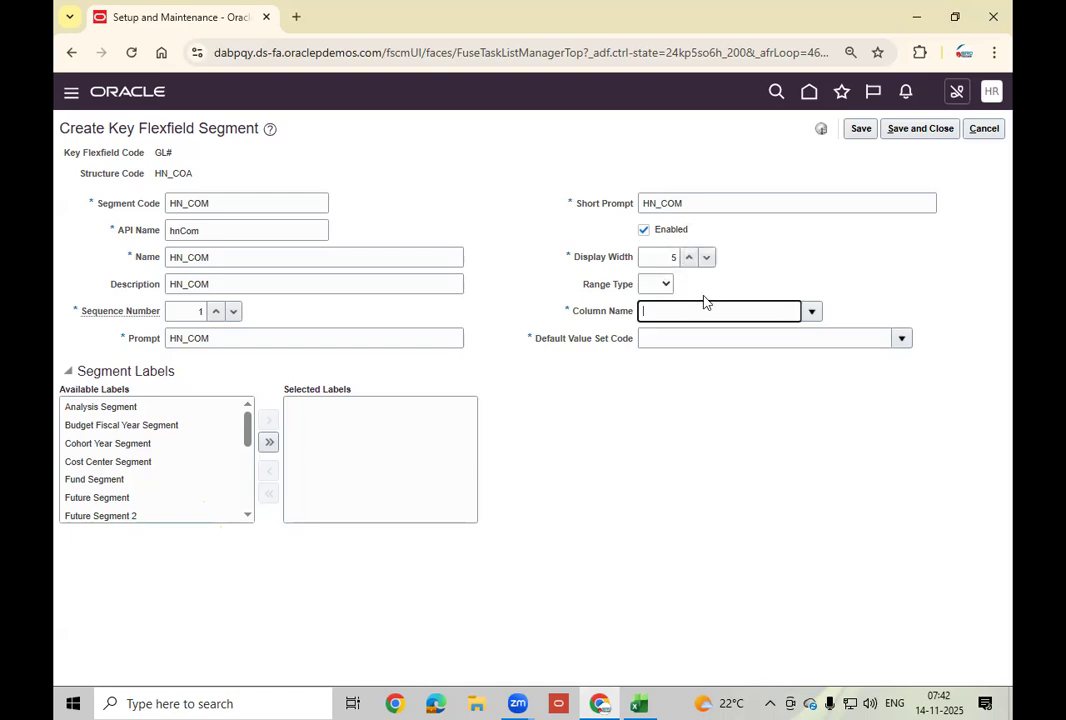
# Assign column SEGMENT1 to the segment and bring up the value set search.
pyautogui.click(813, 313)
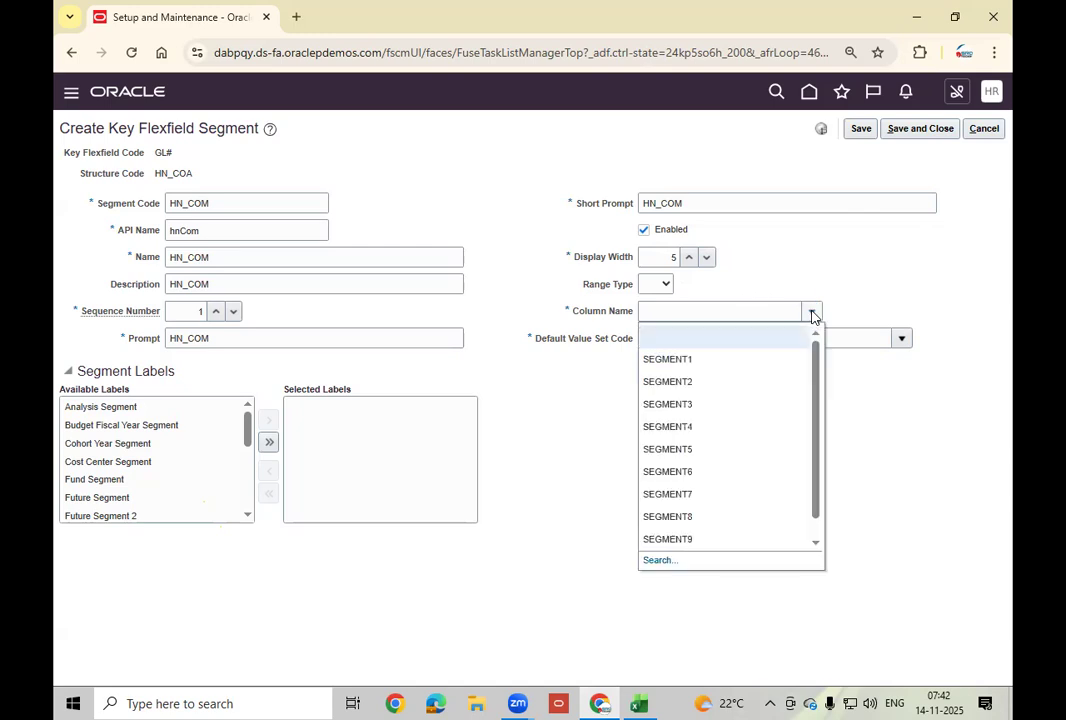
pyautogui.click(712, 360)
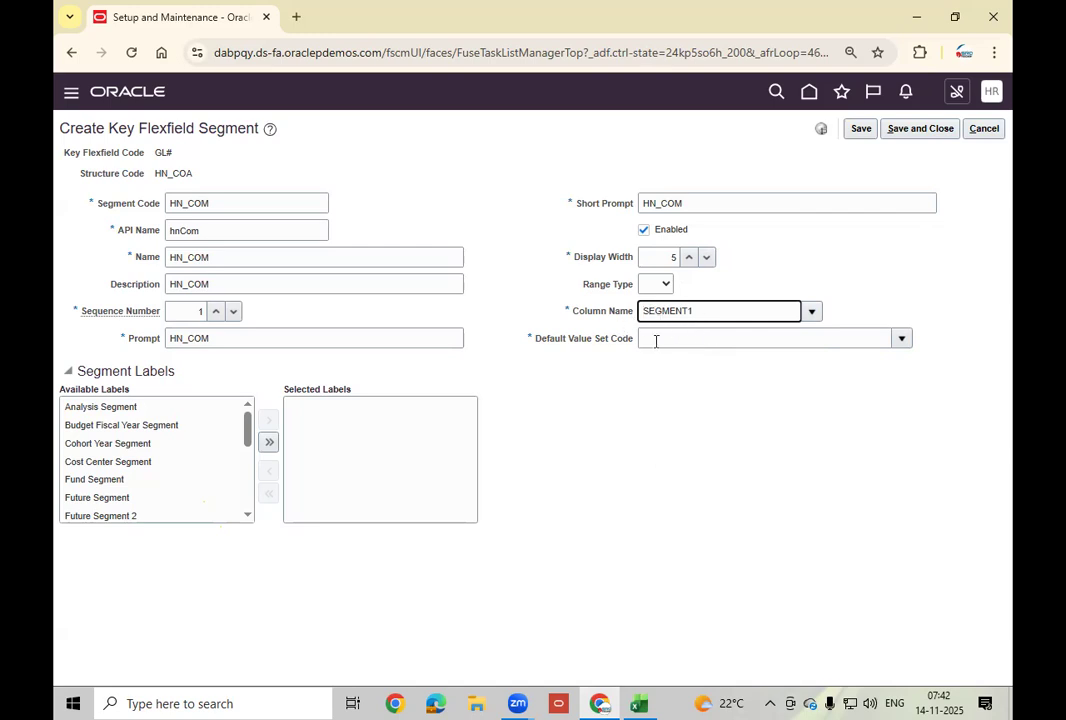
pyautogui.click(901, 339)
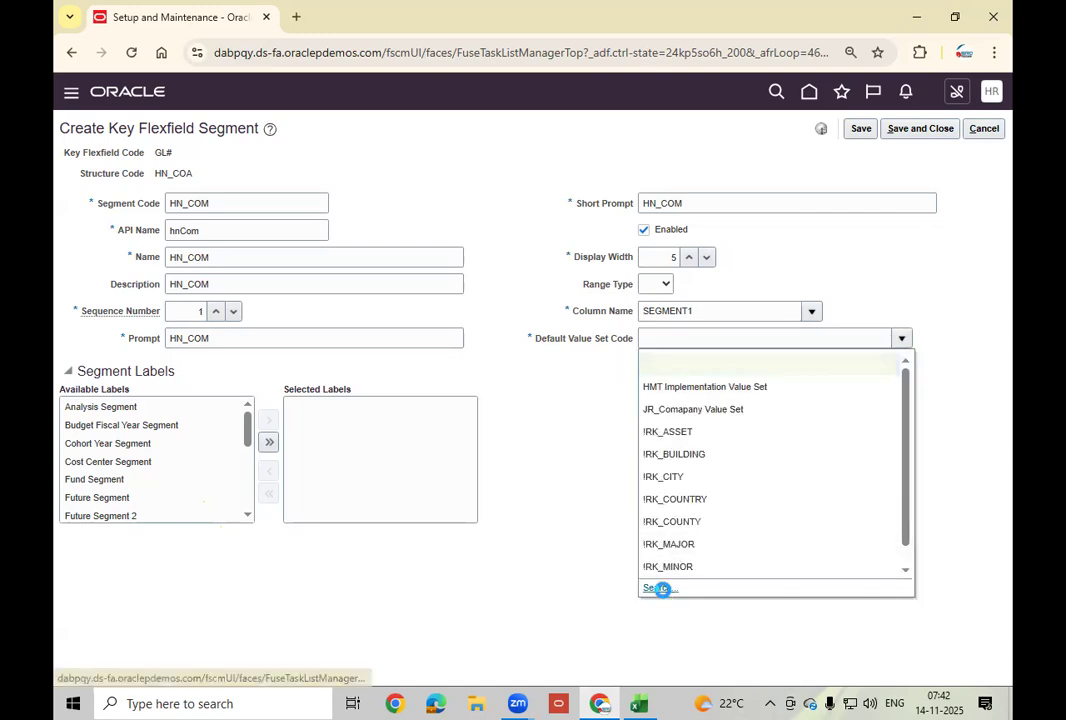
pyautogui.click(657, 587)
# Search value sets for HN and pick HN_COM_VS as the default value set.
pyautogui.click(261, 306)
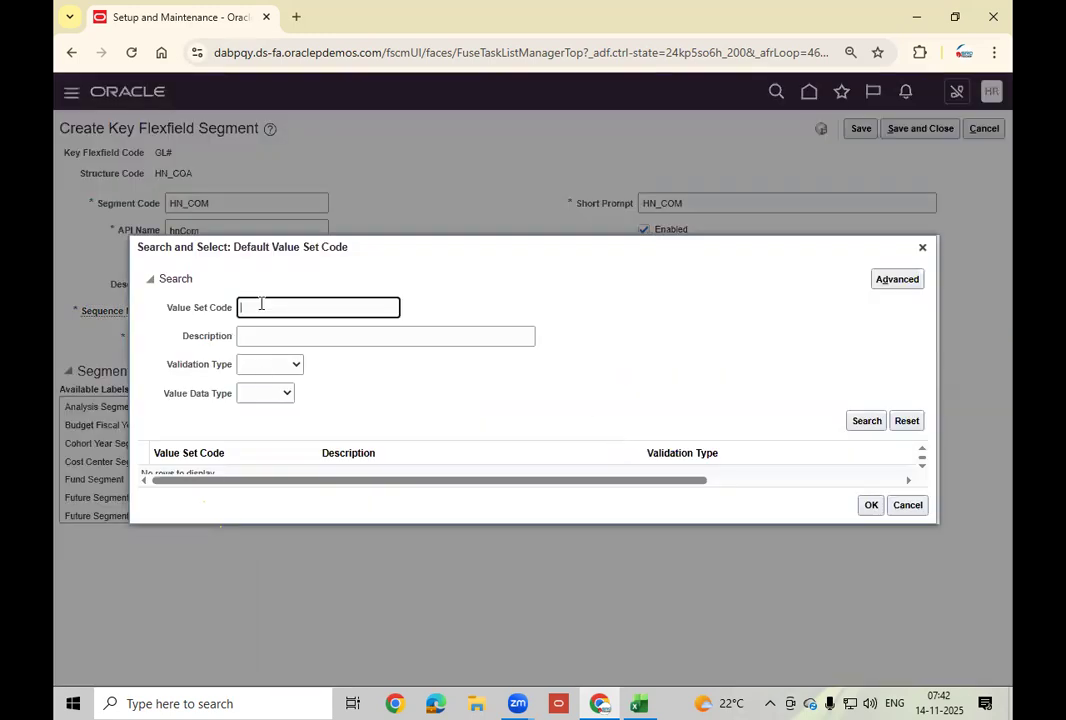
pyautogui.write('HN')
pyautogui.tripleClick(866, 421)
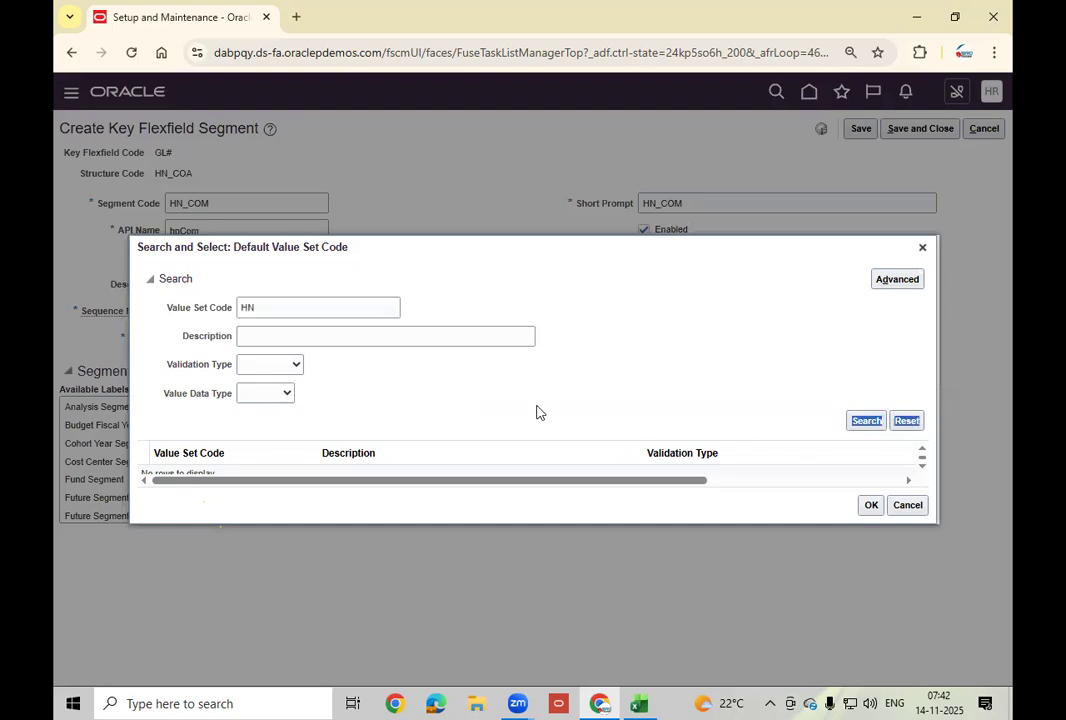
pyautogui.click(221, 462)
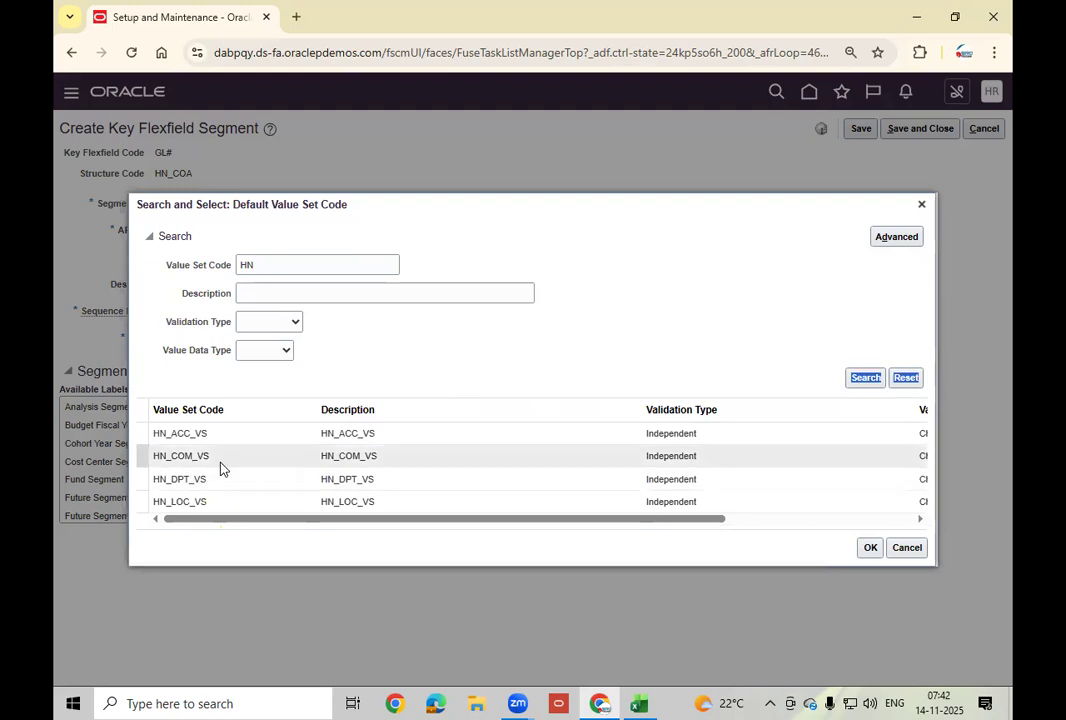
pyautogui.click(869, 549)
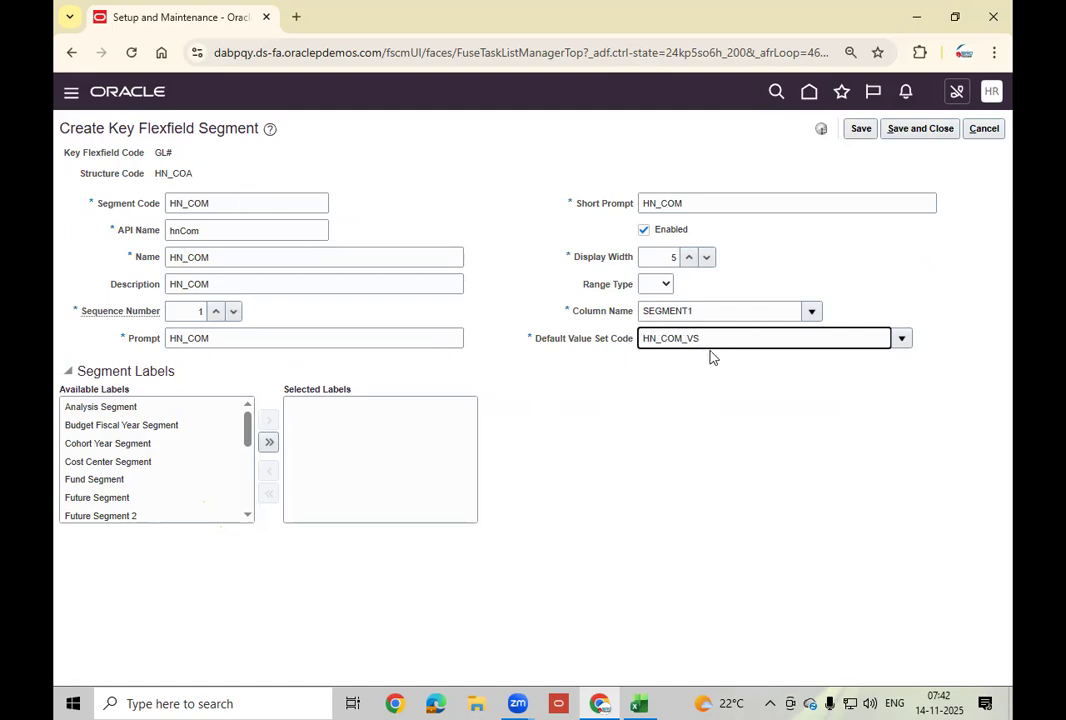
pyautogui.click(246, 205)
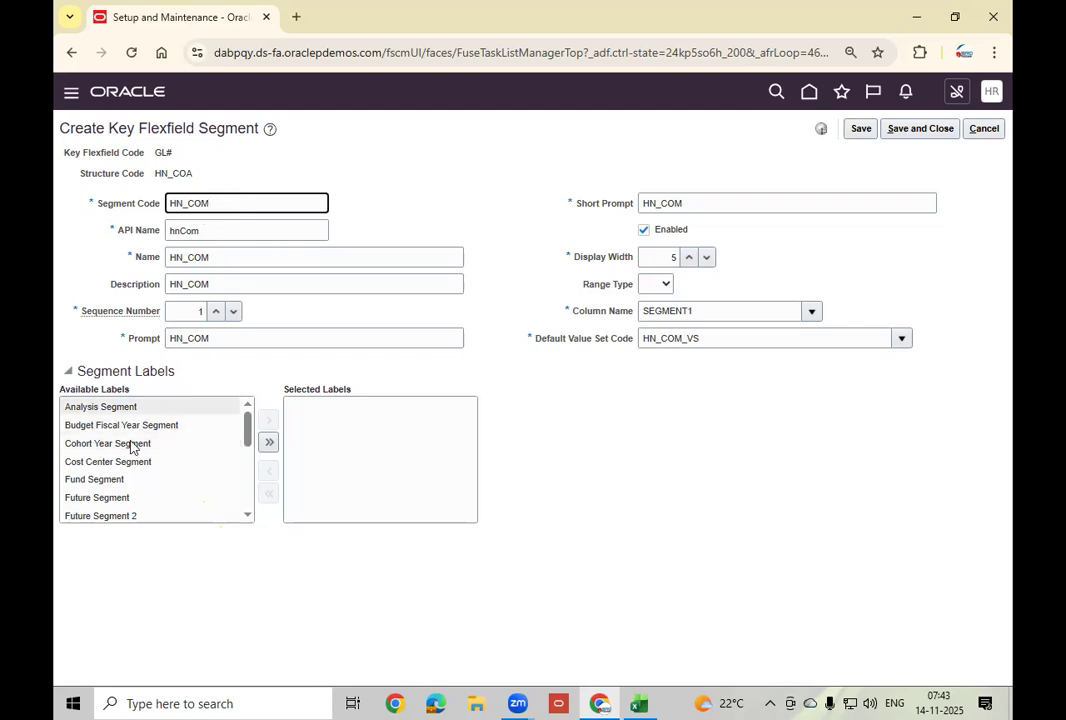
# Give HN_COM the Primary Balancing Segment label and save the segment.
pyautogui.click(248, 516)
pyautogui.click(248, 516)
pyautogui.click(248, 516)
pyautogui.click(248, 516)
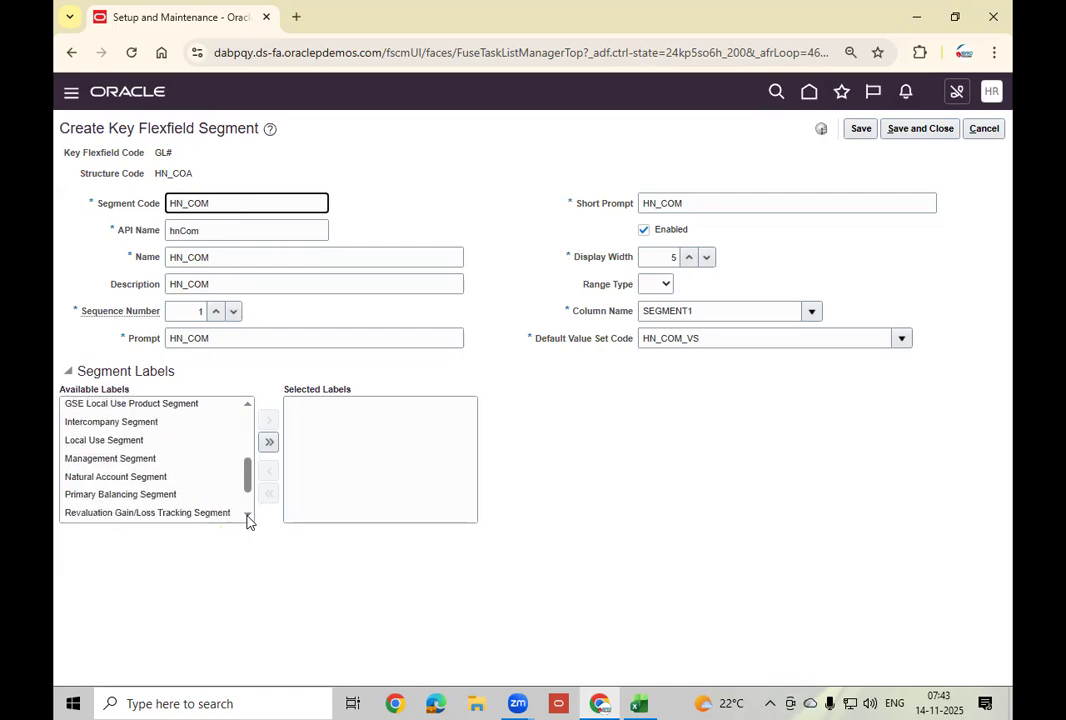
pyautogui.click(248, 516)
pyautogui.click(224, 462)
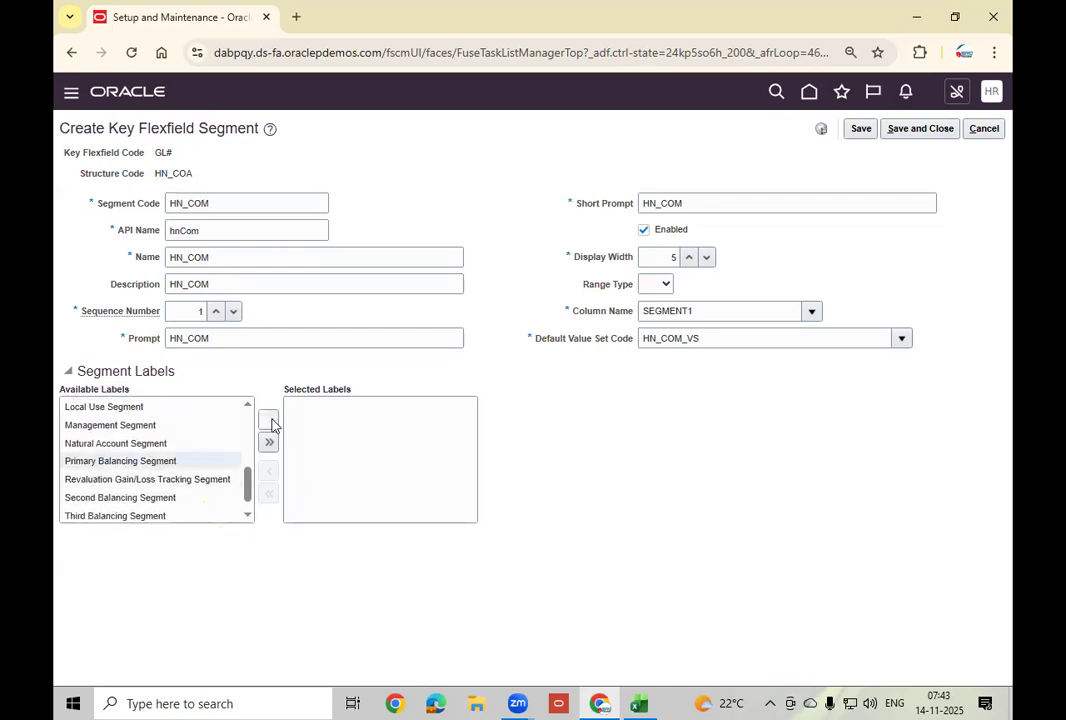
pyautogui.click(270, 421)
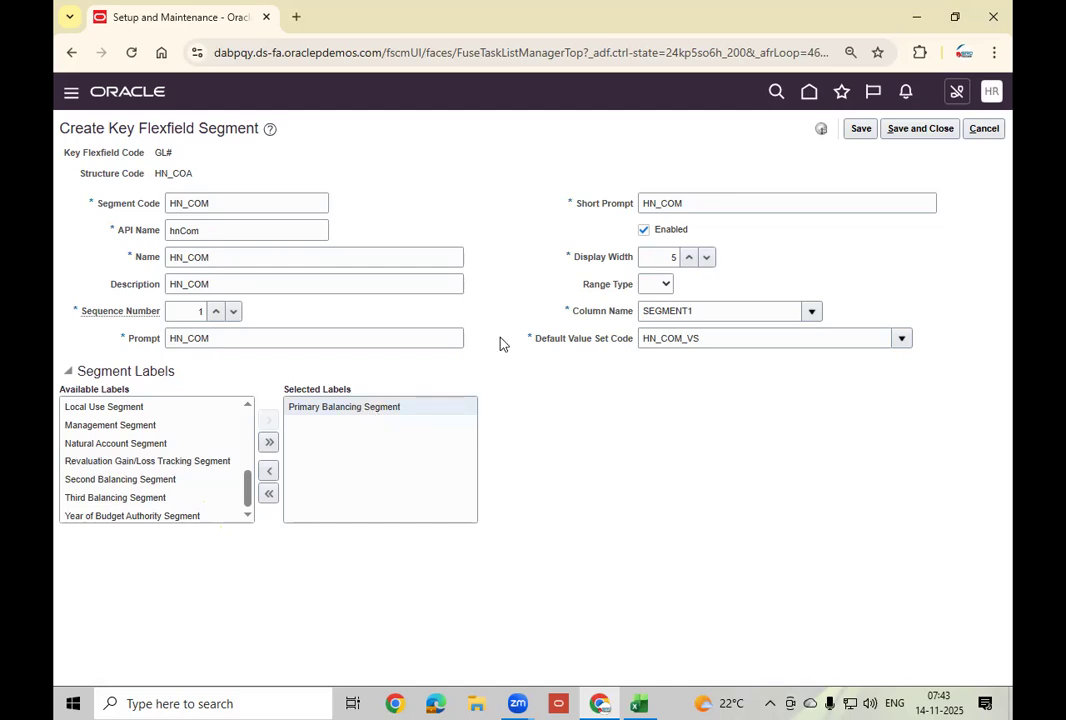
pyautogui.click(914, 133)
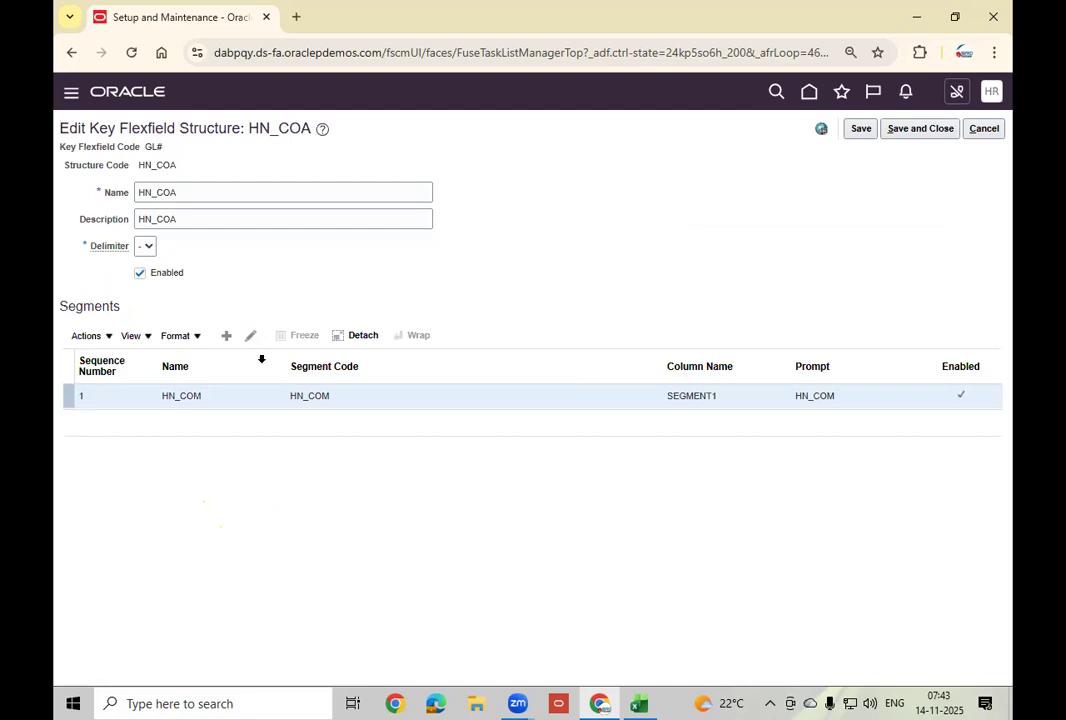
pyautogui.click(228, 338)
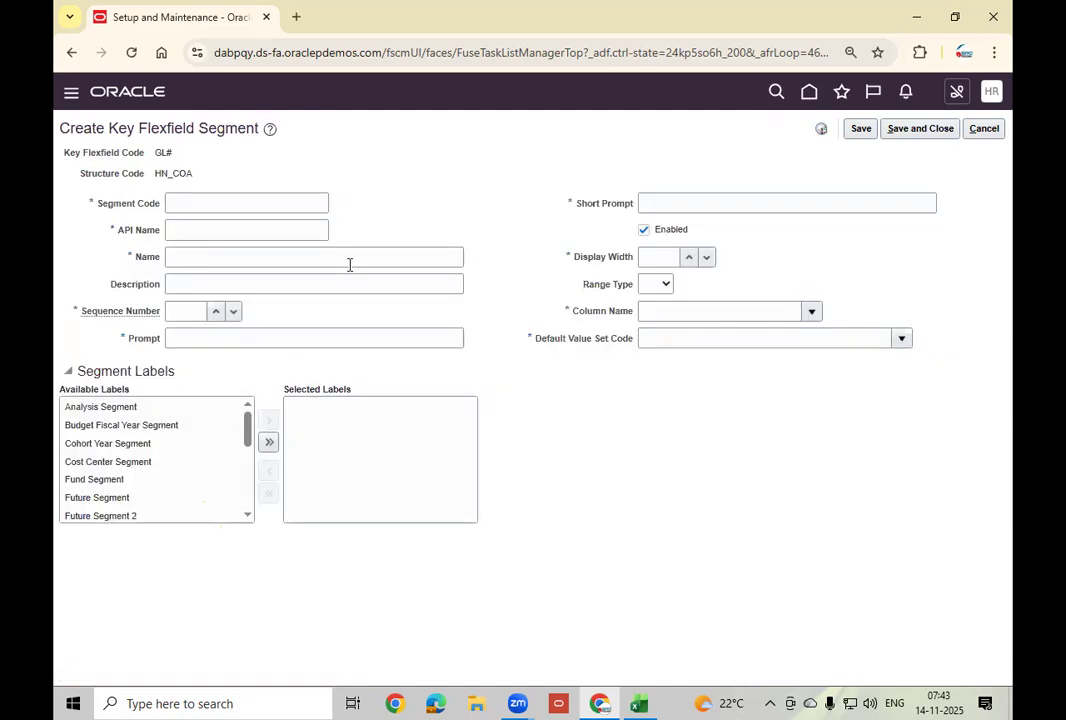
# Enter segment code HN_DPT with matching name and description.
pyautogui.click(260, 203)
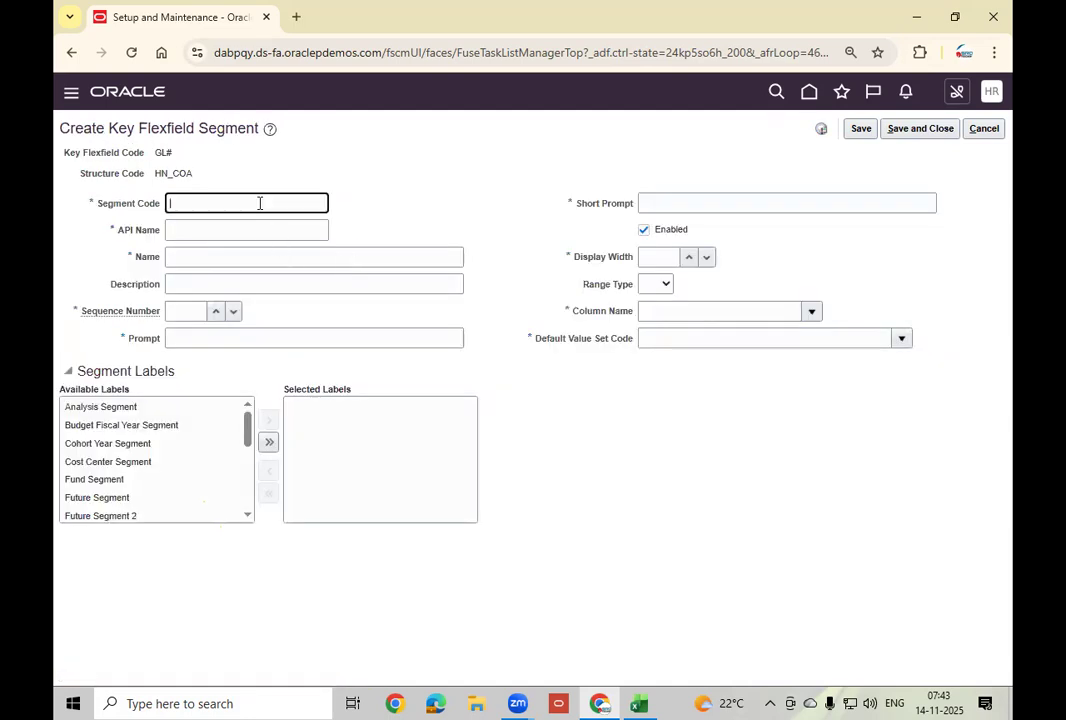
pyautogui.write('HN_DPT')
pyautogui.press('Tab')
pyautogui.hotkey('shift', 'Tab')
pyautogui.hotkey('ctrl', 'c')
pyautogui.press('Tab')
pyautogui.press('Tab')
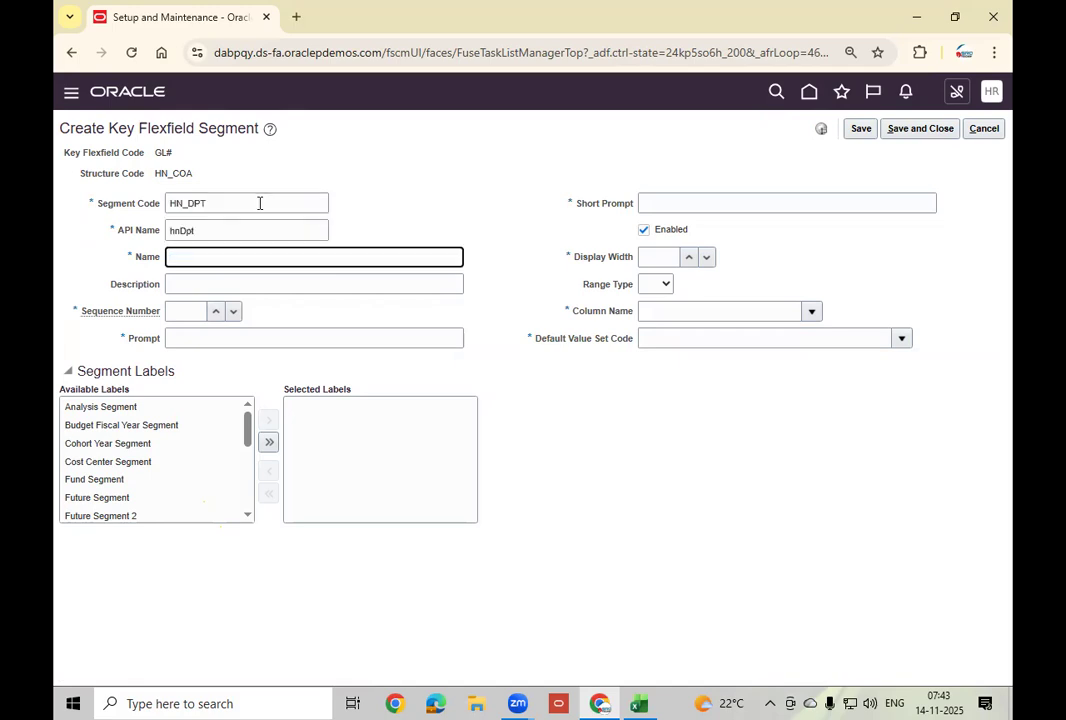
pyautogui.hotkey('ctrl', 'v')
pyautogui.press('Tab')
pyautogui.hotkey('ctrl', 'v')
pyautogui.press('Tab')
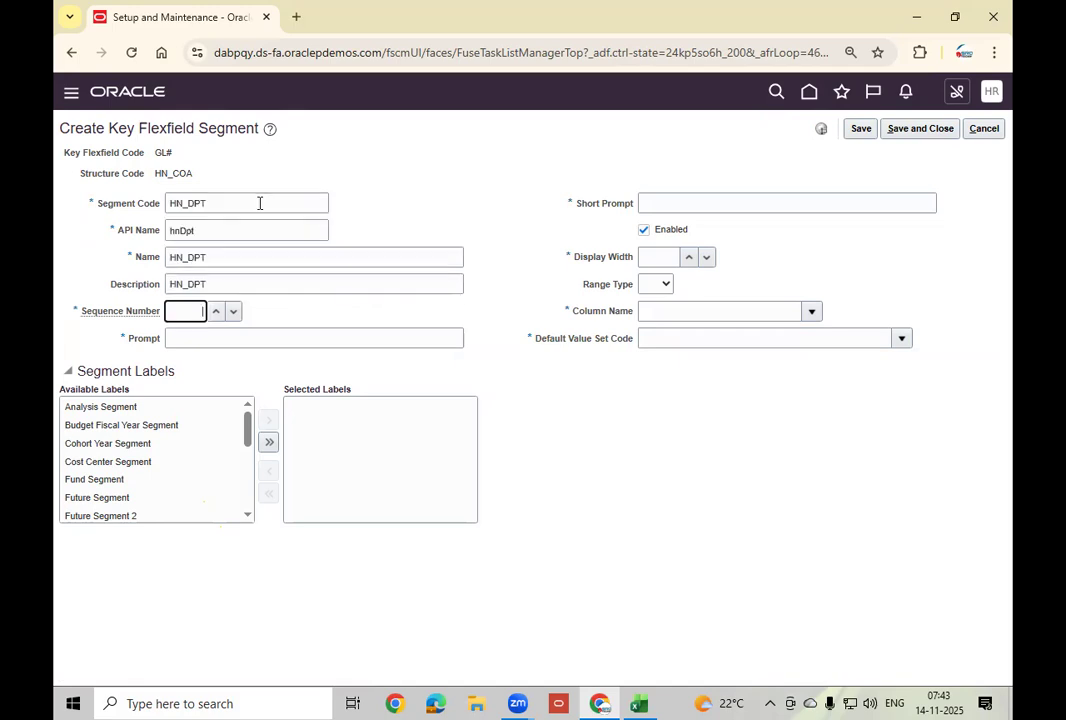
# Set sequence 2, prompt and short prompt HN_DPT, and display width 5.
pyautogui.write('2')
pyautogui.press('Tab')
pyautogui.hotkey('ctrl', 'v')
pyautogui.press('Tab')
pyautogui.hotkey('ctrl', 'v')
pyautogui.press('Tab')
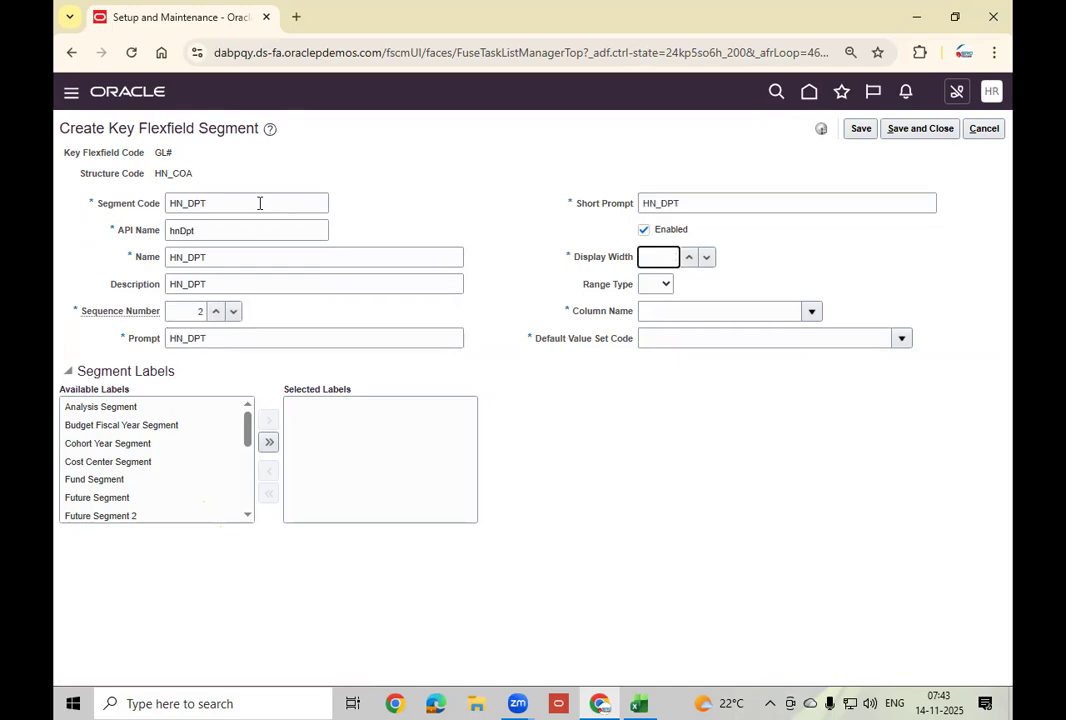
pyautogui.write('5')
pyautogui.press('Tab')
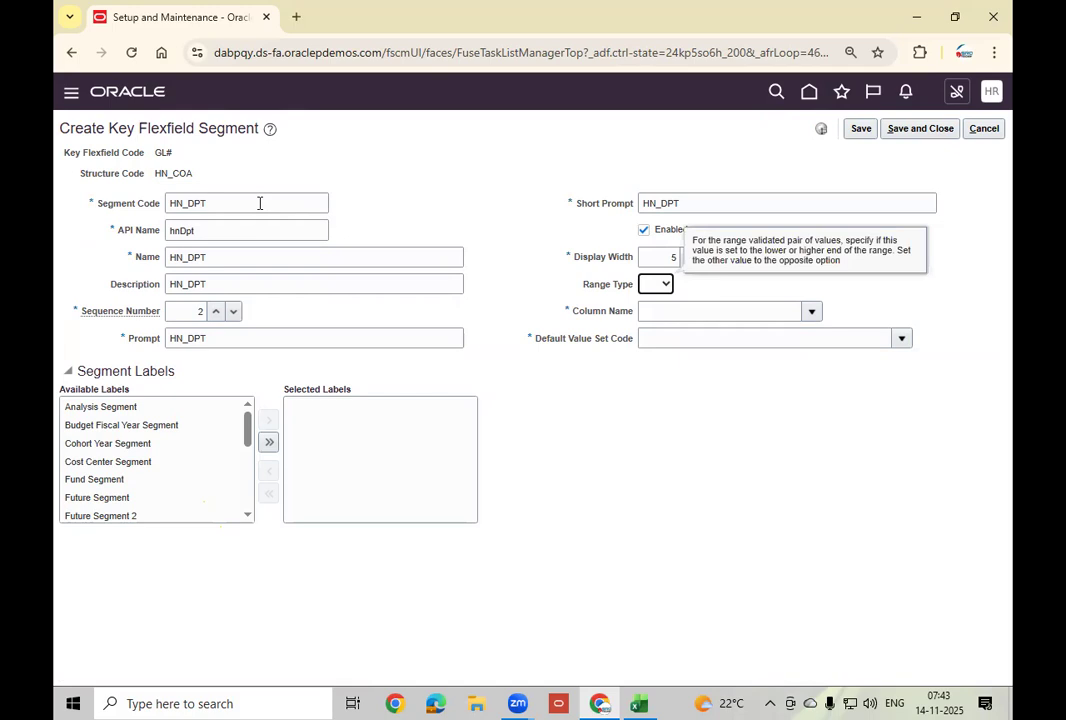
# Assign column SEGMENT2 and default value set HN_DPT_VS to the segment.
pyautogui.click(812, 313)
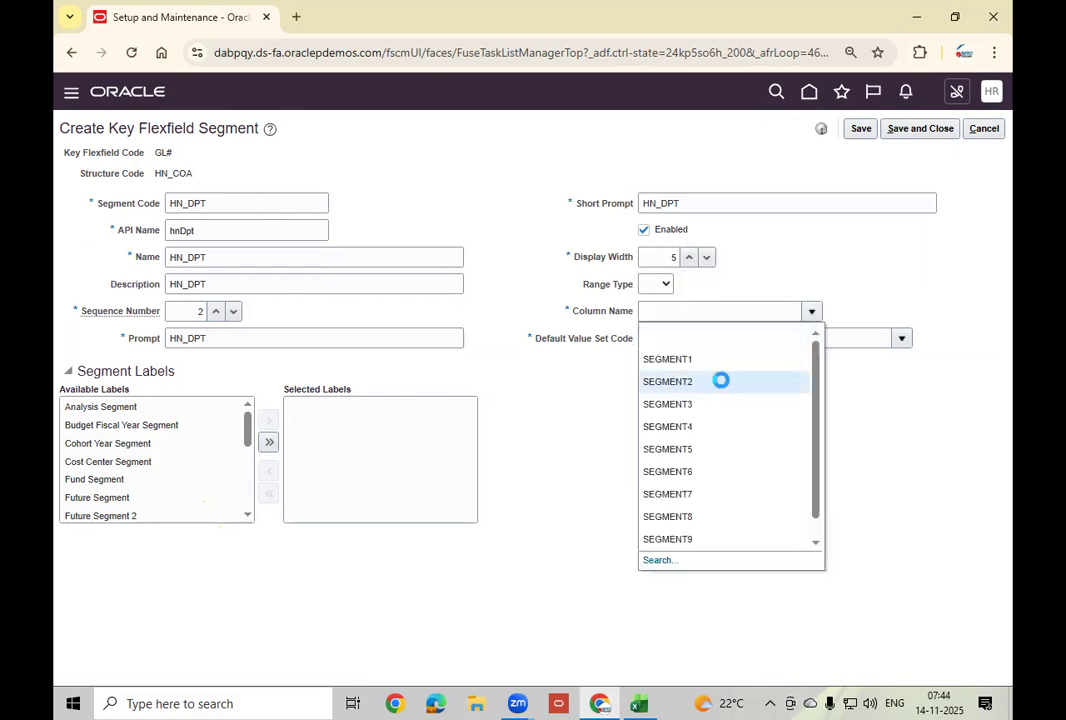
pyautogui.click(721, 381)
pyautogui.click(739, 341)
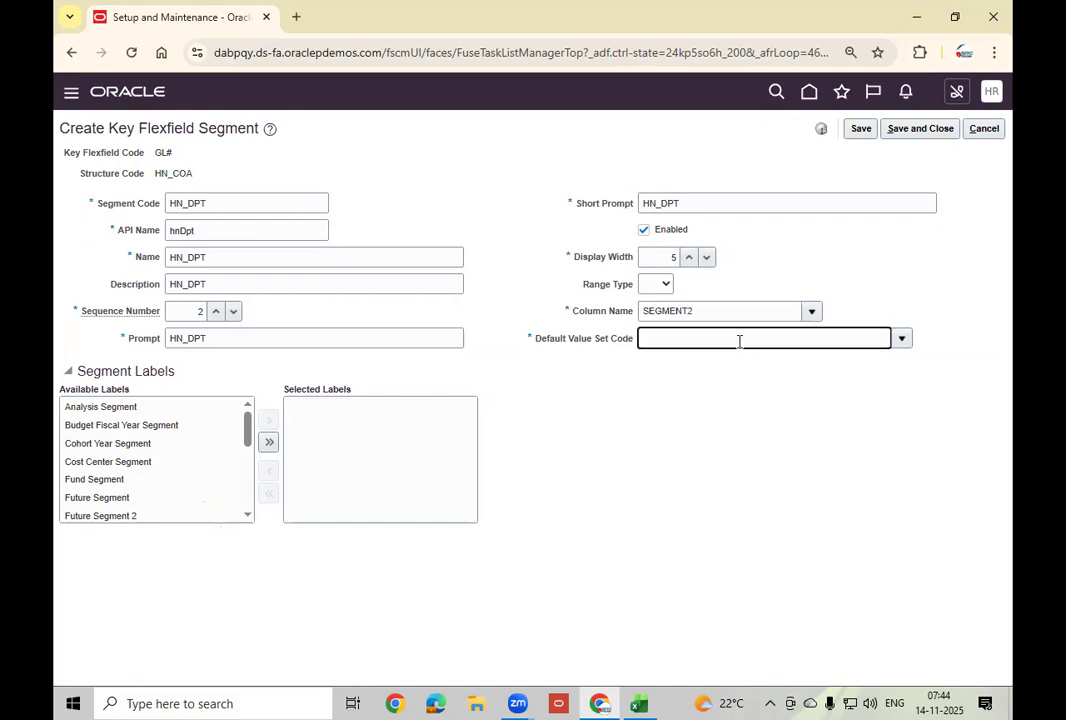
pyautogui.write('HN_DPT_VS')
pyautogui.click(697, 452)
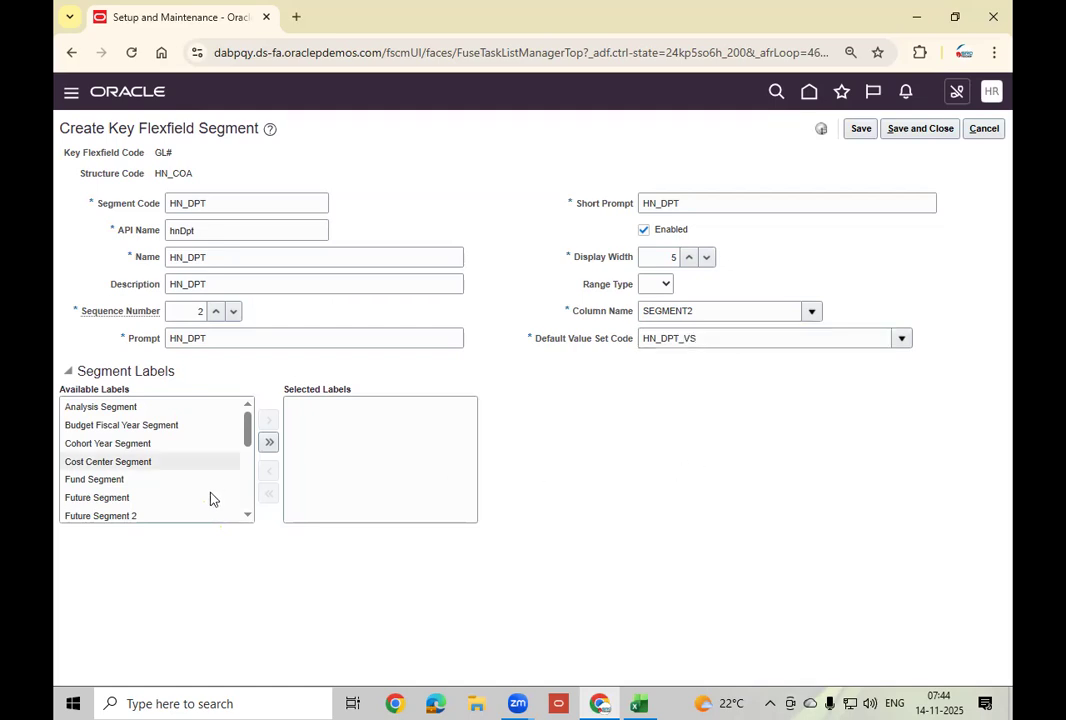
# Add the Cost Center Segment label and save the HN_DPT segment.
pyautogui.scroll(-5, 248, 519)
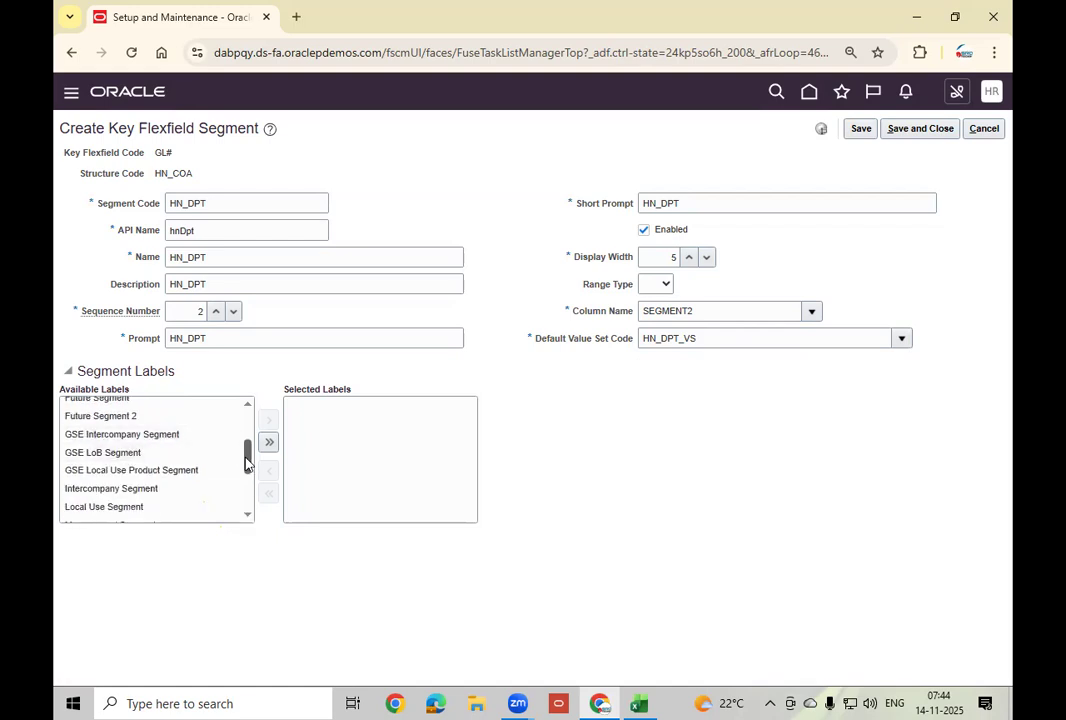
pyautogui.moveTo(245, 458); pyautogui.dragTo(263, 413)
pyautogui.click(225, 461)
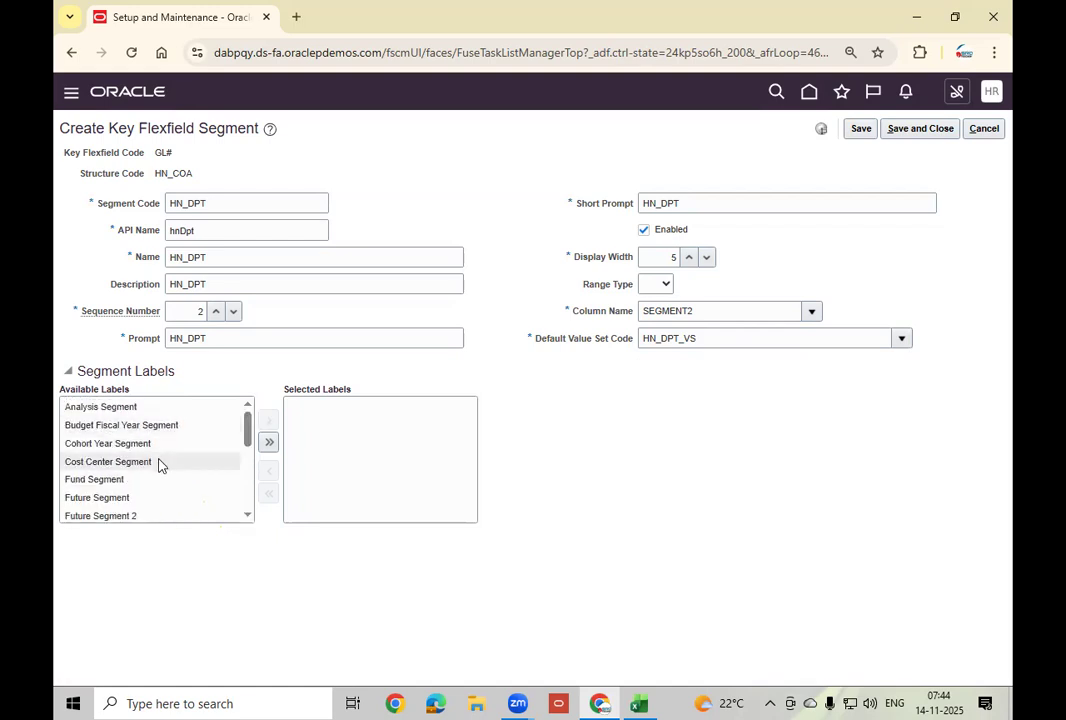
pyautogui.click(266, 423)
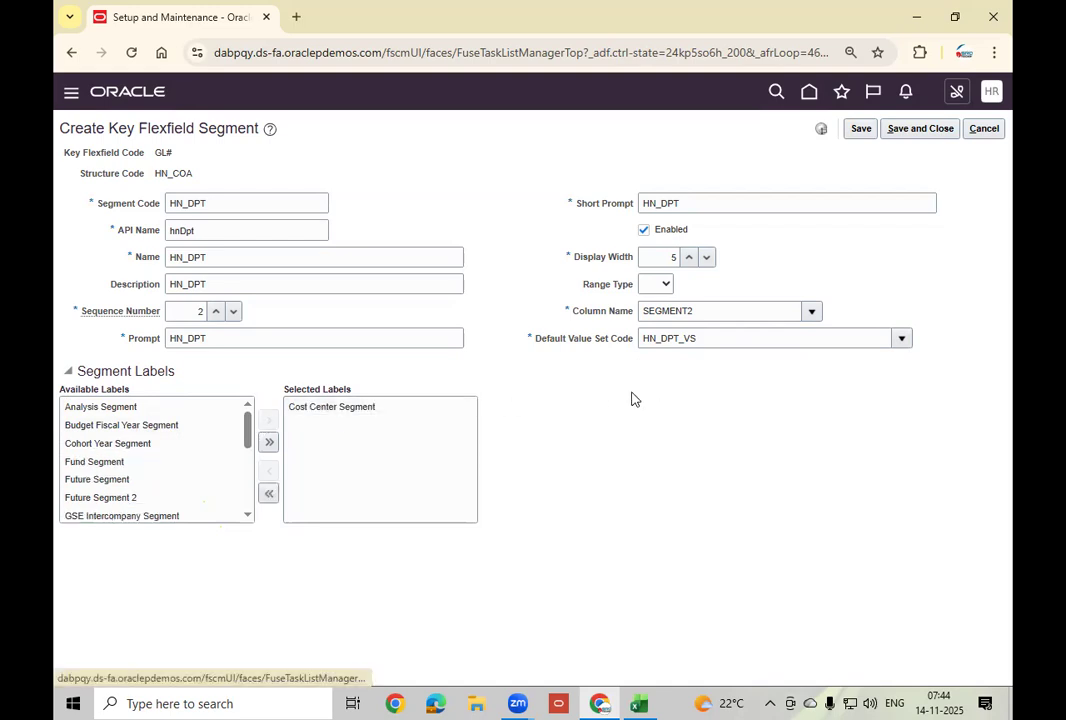
pyautogui.click(920, 130)
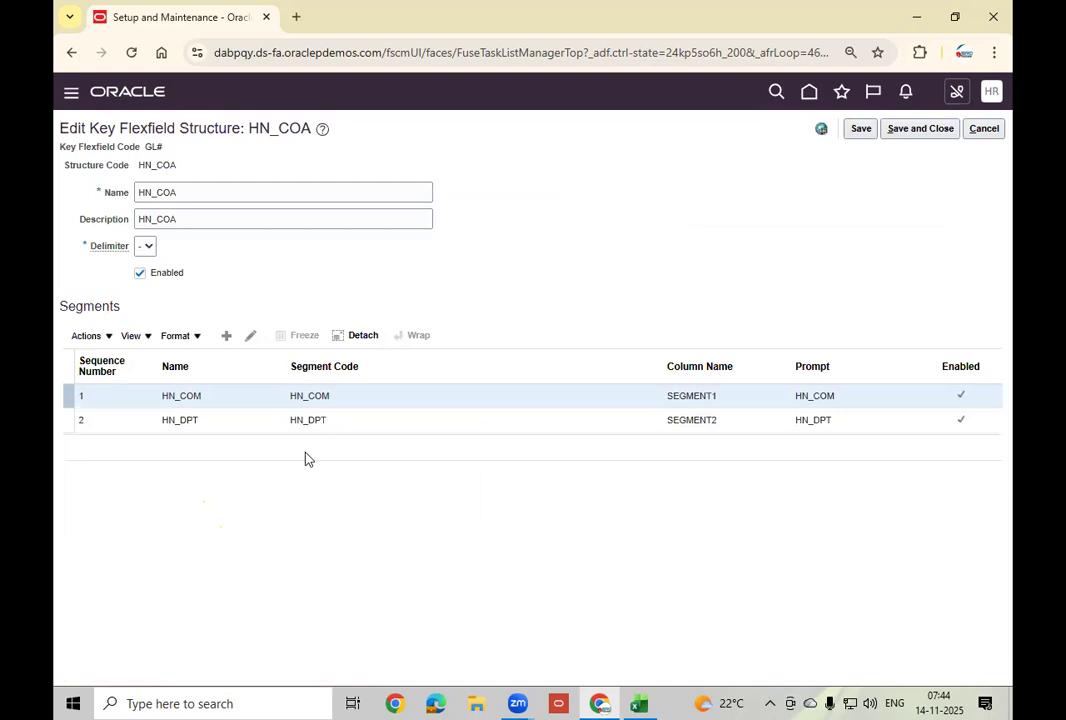
pyautogui.click(225, 337)
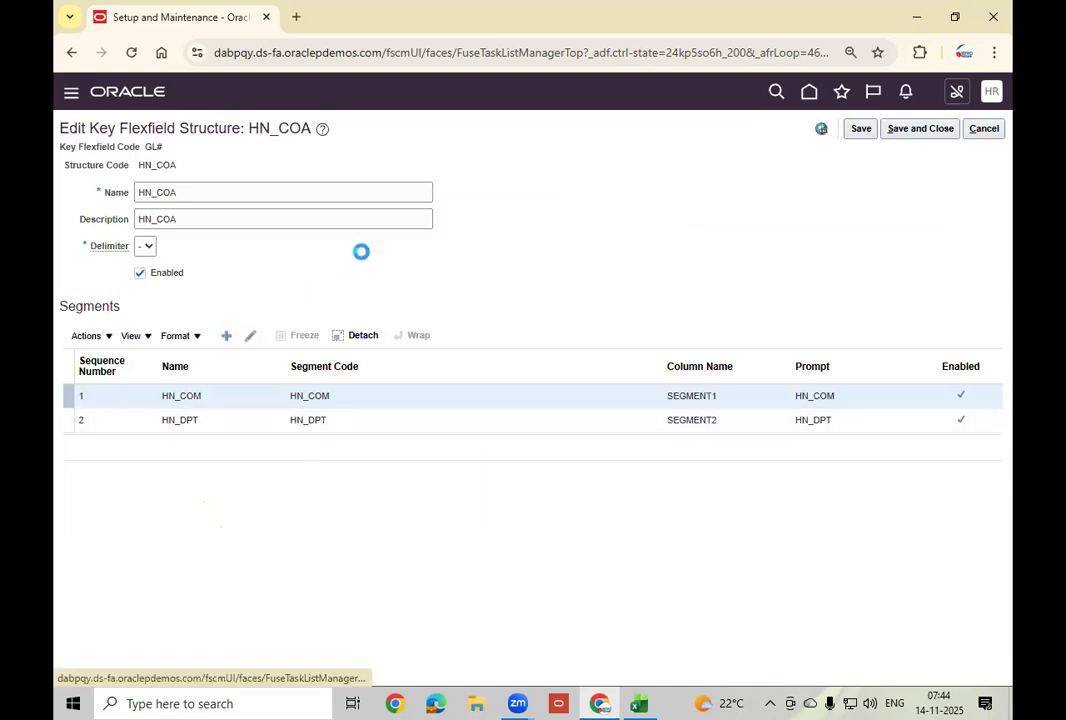
# Enter the segment code and correct the auto-filled API name.
pyautogui.click(210, 204)
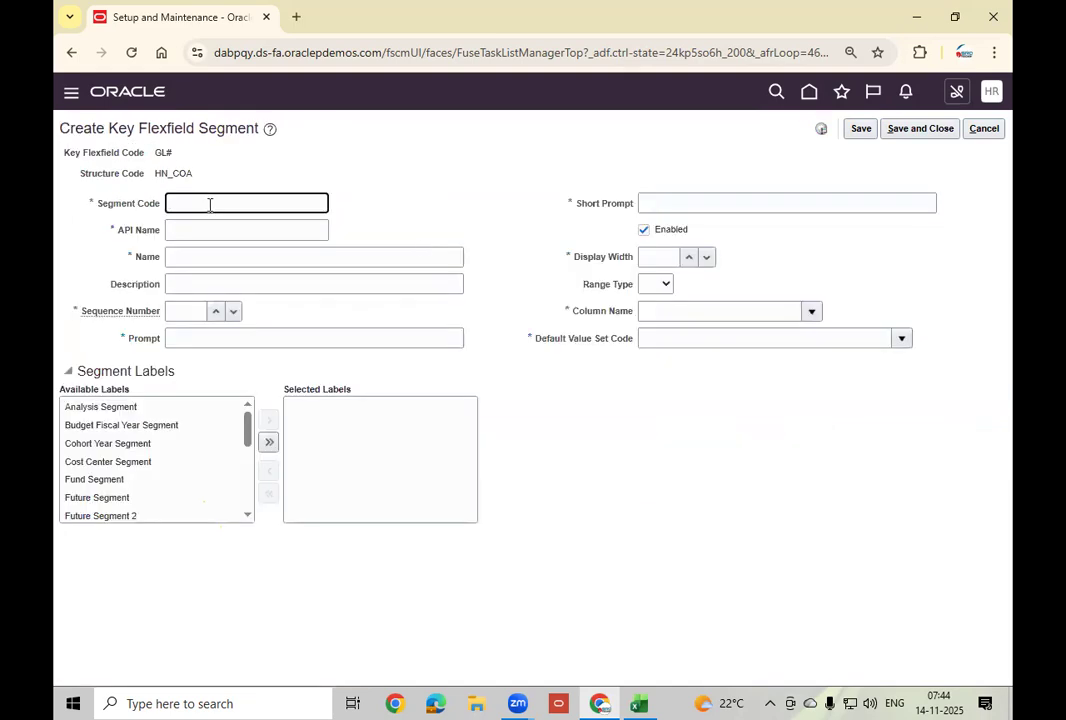
pyautogui.write('HN_LOC_VS')
pyautogui.press('Tab')
pyautogui.click(256, 203)
pyautogui.press('Tab')
pyautogui.hotkey('shift', 'Tab')
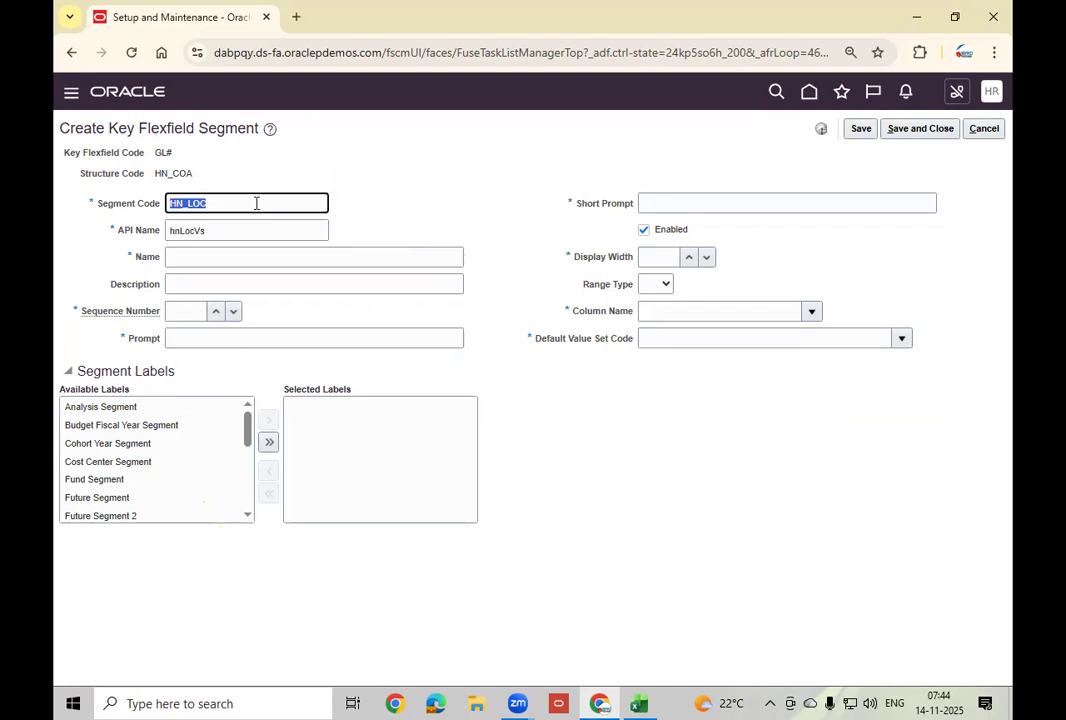
pyautogui.press('Tab')
pyautogui.press('End')
pyautogui.press('BackSpace')
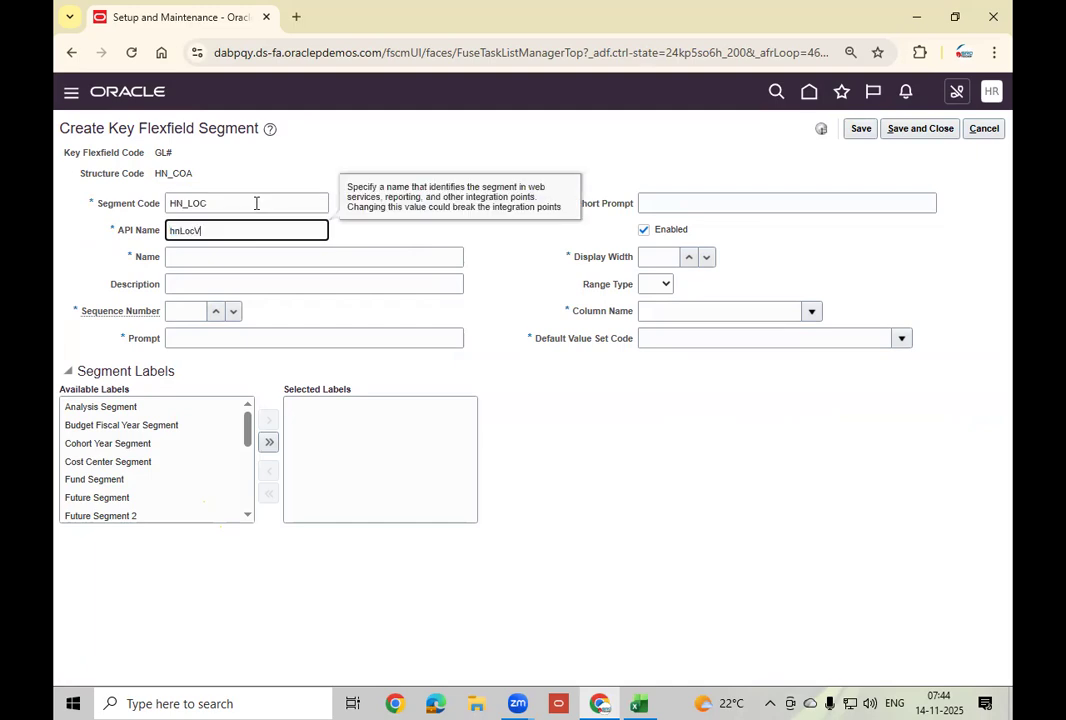
pyautogui.press('Tab')
# Fill name, description and prompts with HN_LOC, with sequence 3 and width 5.
pyautogui.write('HN_LOC')
pyautogui.press('Tab')
pyautogui.press('Tab')
pyautogui.hotkey('shift', 'Tab')
pyautogui.write('HN_LOC')
pyautogui.press('Tab')
pyautogui.press('Tab')
pyautogui.write('HN_LOC')
pyautogui.press('Tab')
pyautogui.write('HN_LOC')
pyautogui.press('Tab')
pyautogui.press('Tab')
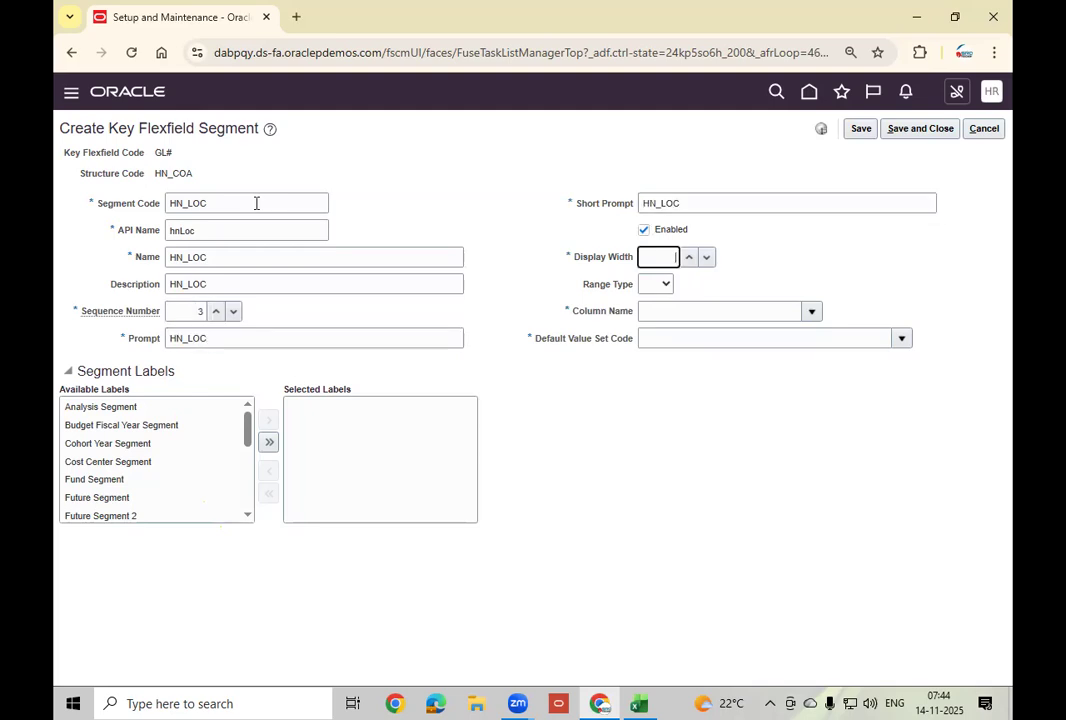
pyautogui.press('Tab')
pyautogui.press('Tab')
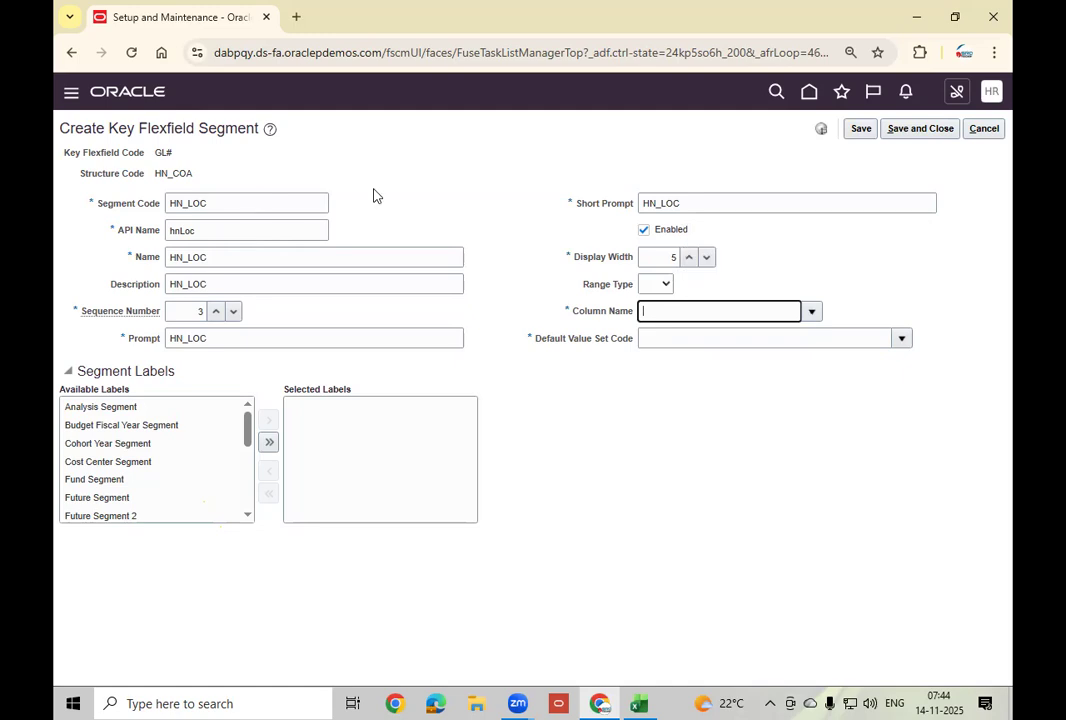
# Assign column SEGMENT3 and default value set HN_LOC_VS to the segment.
pyautogui.click(810, 311)
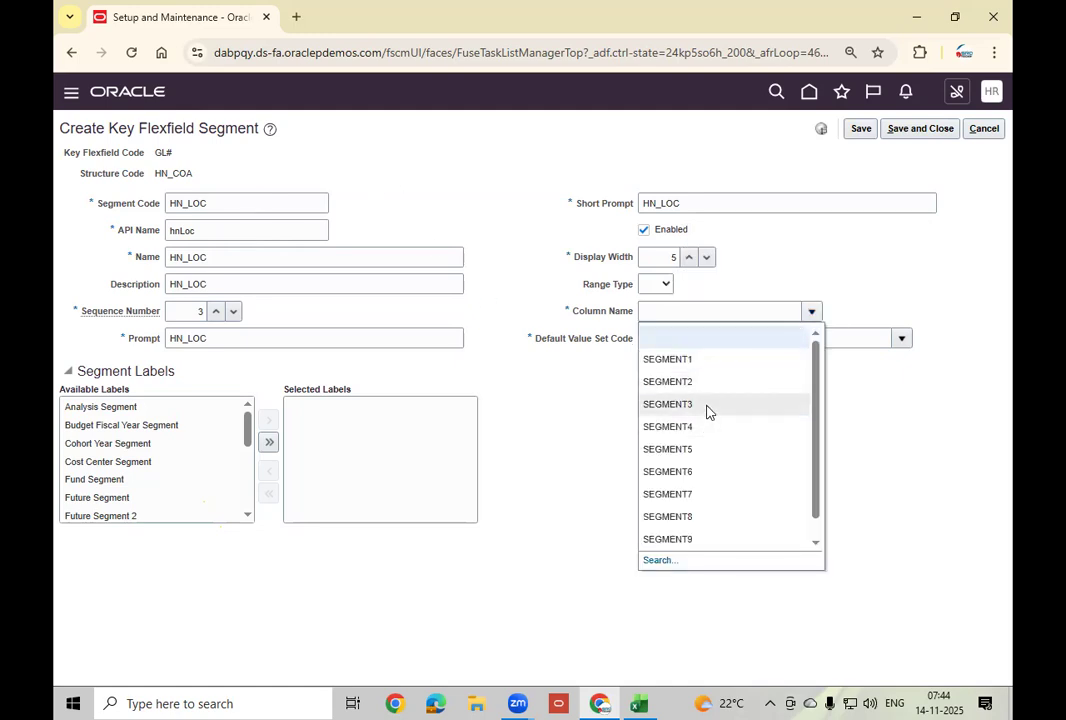
pyautogui.click(707, 405)
pyautogui.click(728, 338)
pyautogui.write('HN_')
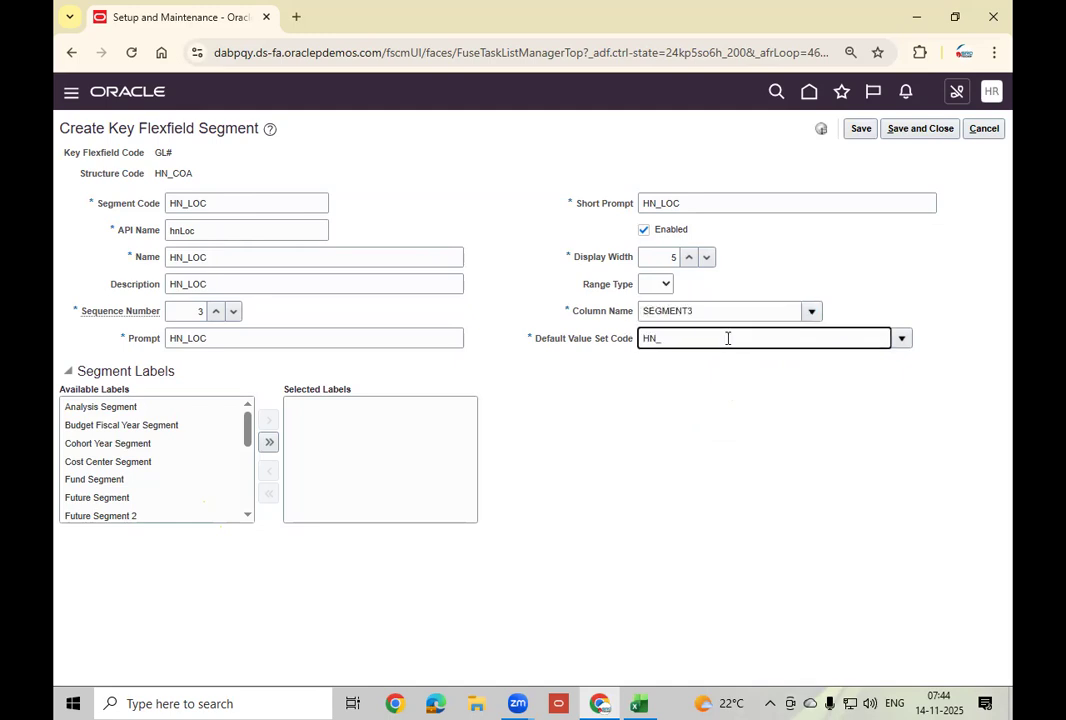
pyautogui.write('LOC_VS')
# Add the Management Segment label and save the HN_LOC segment.
pyautogui.scroll(-5, 244, 521)
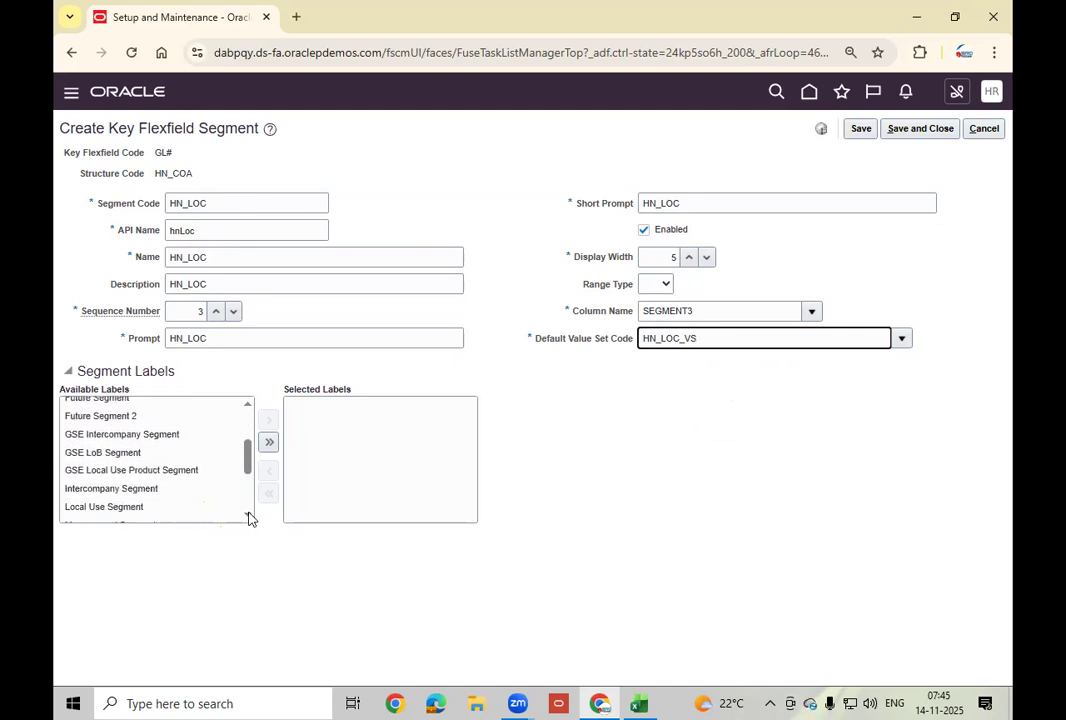
pyautogui.click(110, 491)
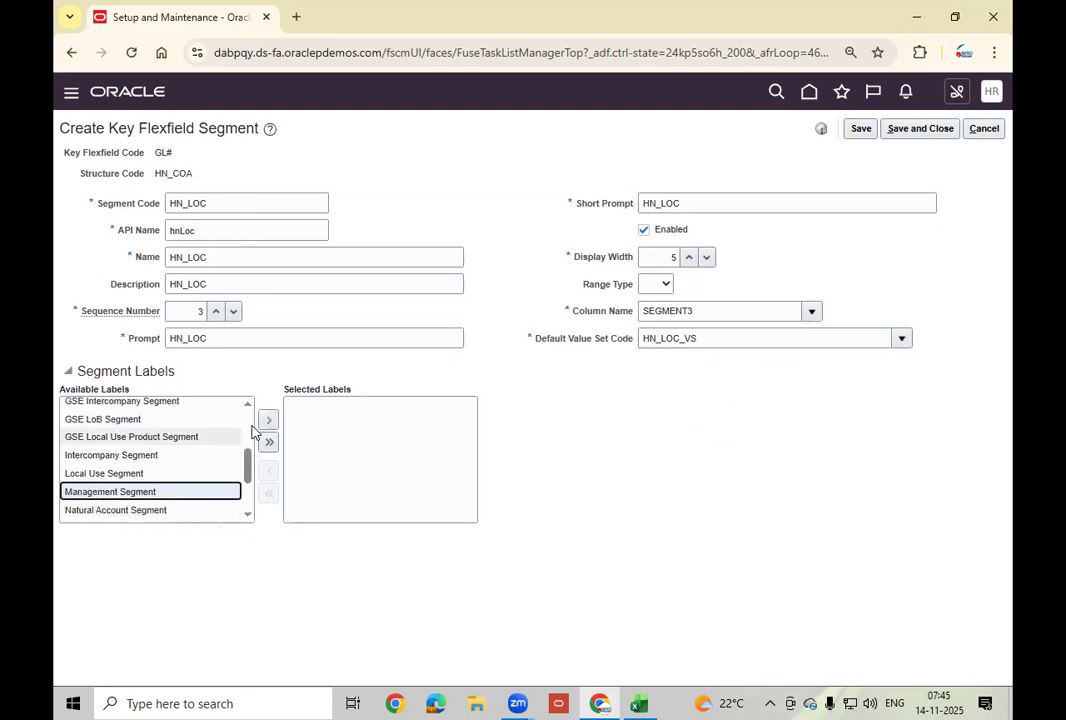
pyautogui.click(268, 420)
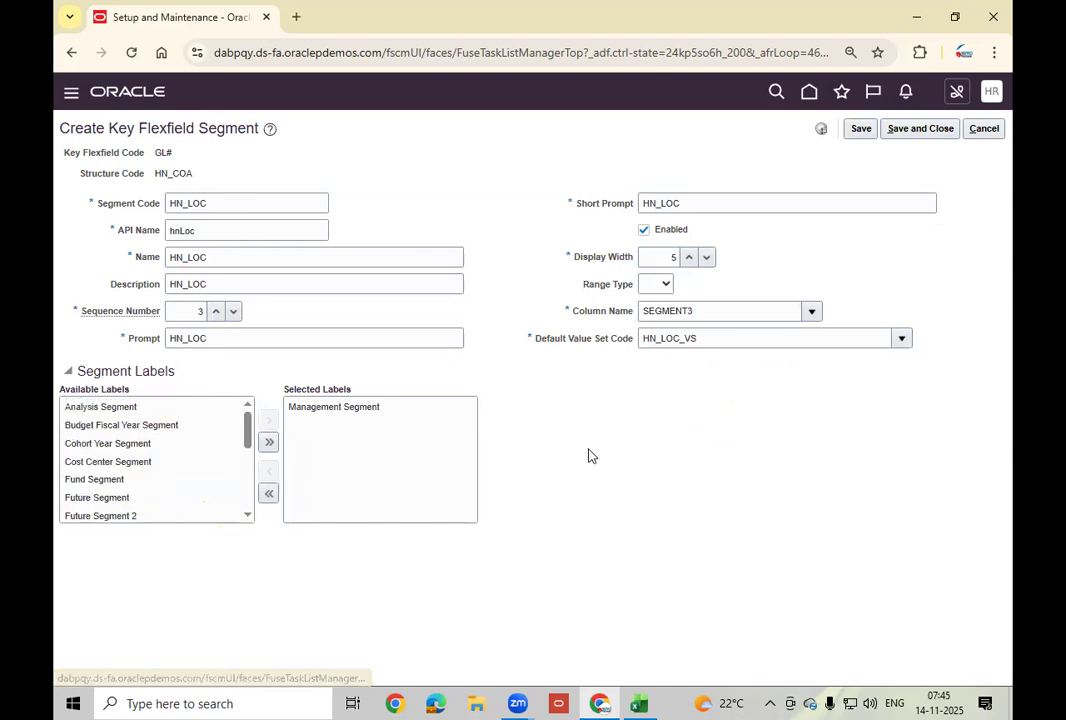
pyautogui.click(920, 128)
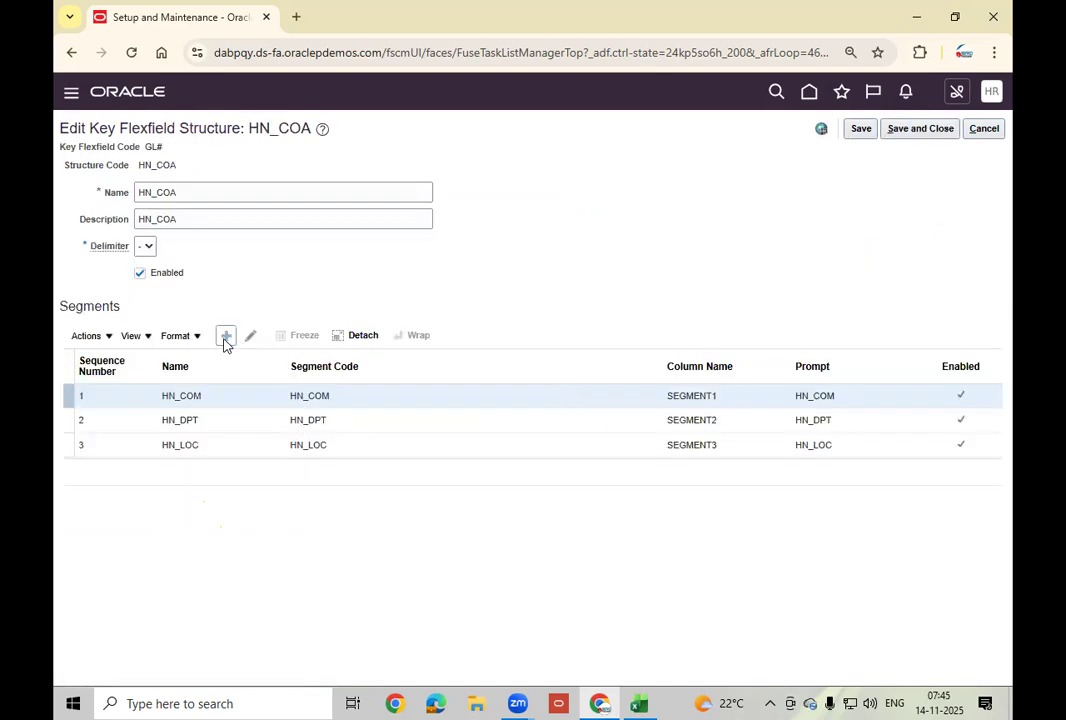
# Add a new segment to HN_COA with code HN_ACC.
pyautogui.click(226, 337)
pyautogui.click(269, 199)
pyautogui.write('HN_ACC')
pyautogui.press('Tab')
pyautogui.hotkey('shift', 'Tab')
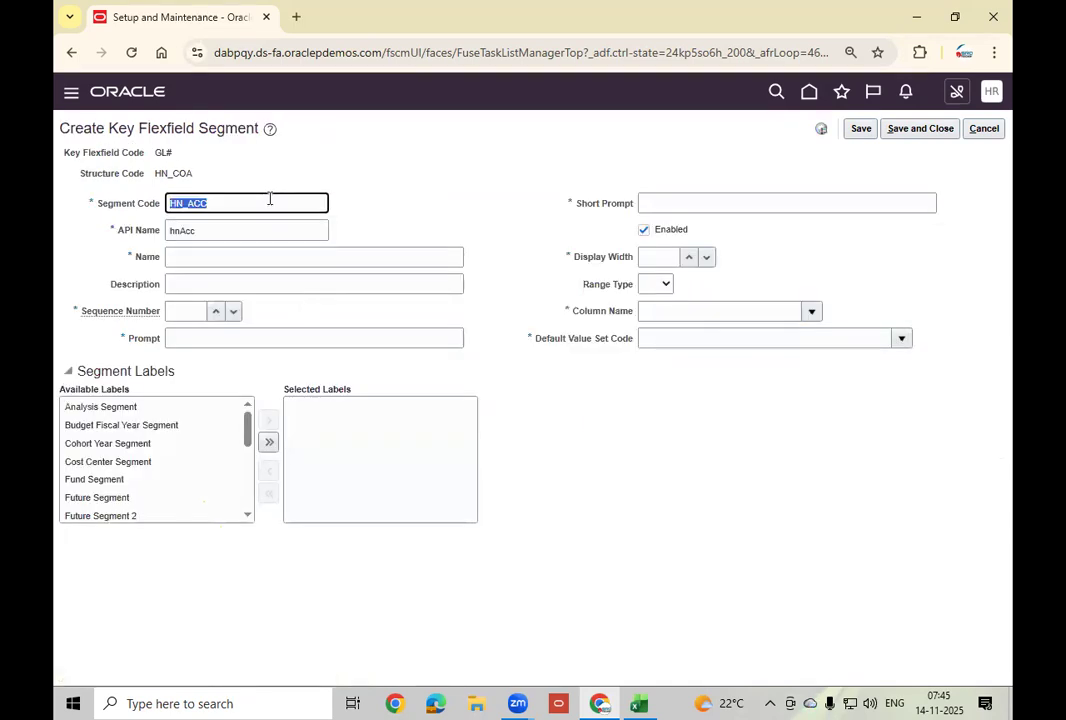
pyautogui.press('Tab')
pyautogui.press('Tab')
pyautogui.press('Tab')
pyautogui.press('Tab')
# Set sequence 4, name and description HN_ACC, and display width 5.
pyautogui.write('4')
pyautogui.press('Tab')
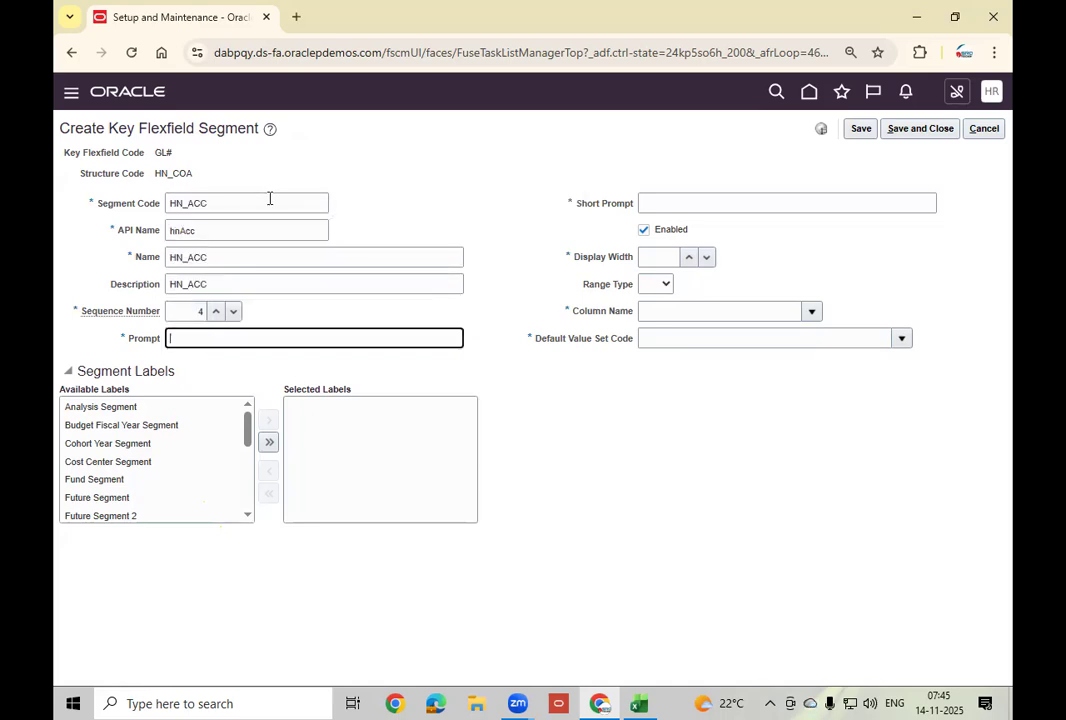
pyautogui.write('HN_ACC')
pyautogui.press('Tab')
pyautogui.write('HN_ACC')
pyautogui.press('Tab')
pyautogui.press('Tab')
pyautogui.write('5')
pyautogui.press('Tab')
pyautogui.press('Tab')
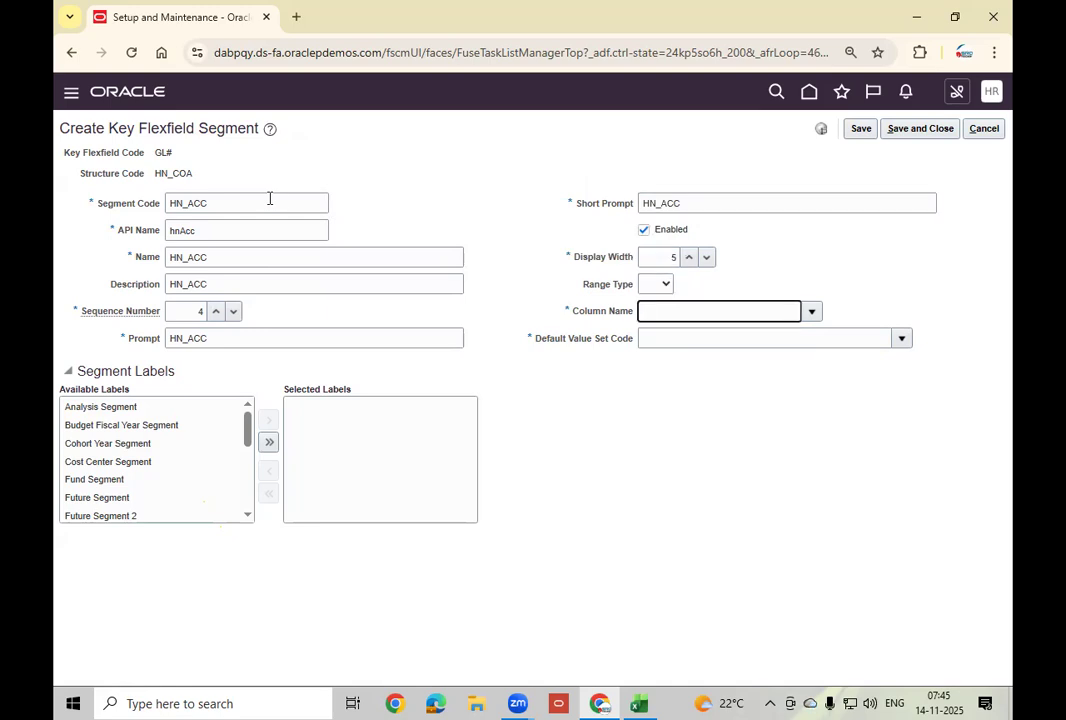
# Assign column SEGMENT4 and default value set HN_ACC_VS to the segment.
pyautogui.click(811, 311)
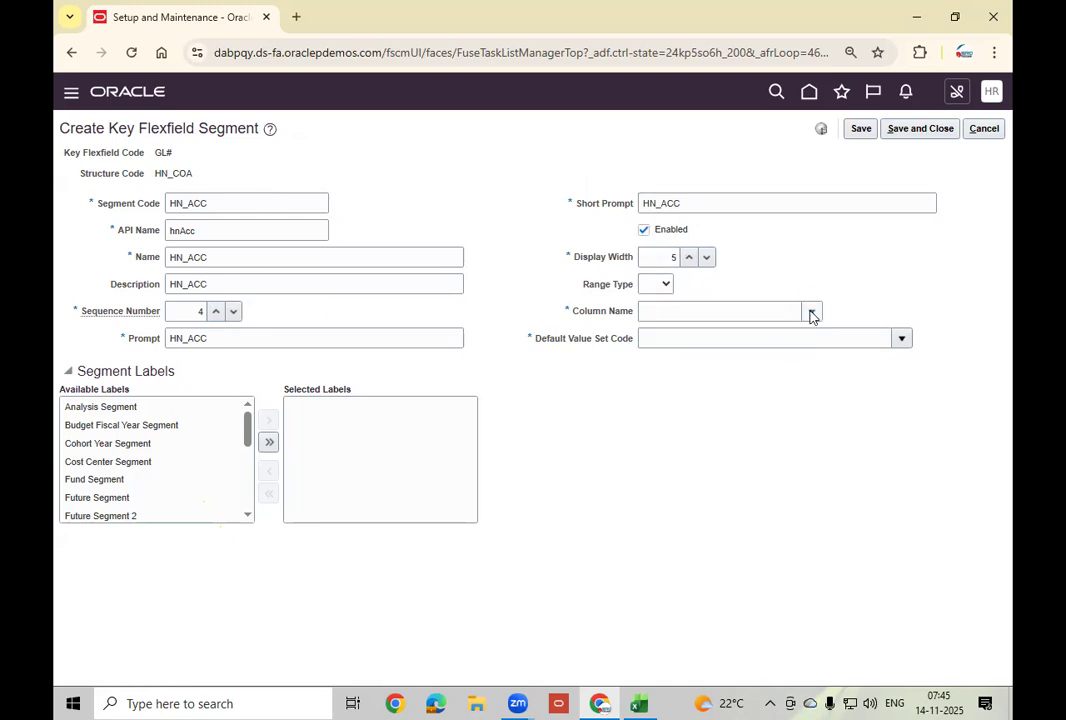
pyautogui.click(719, 422)
pyautogui.click(709, 337)
pyautogui.write('HN_AV')
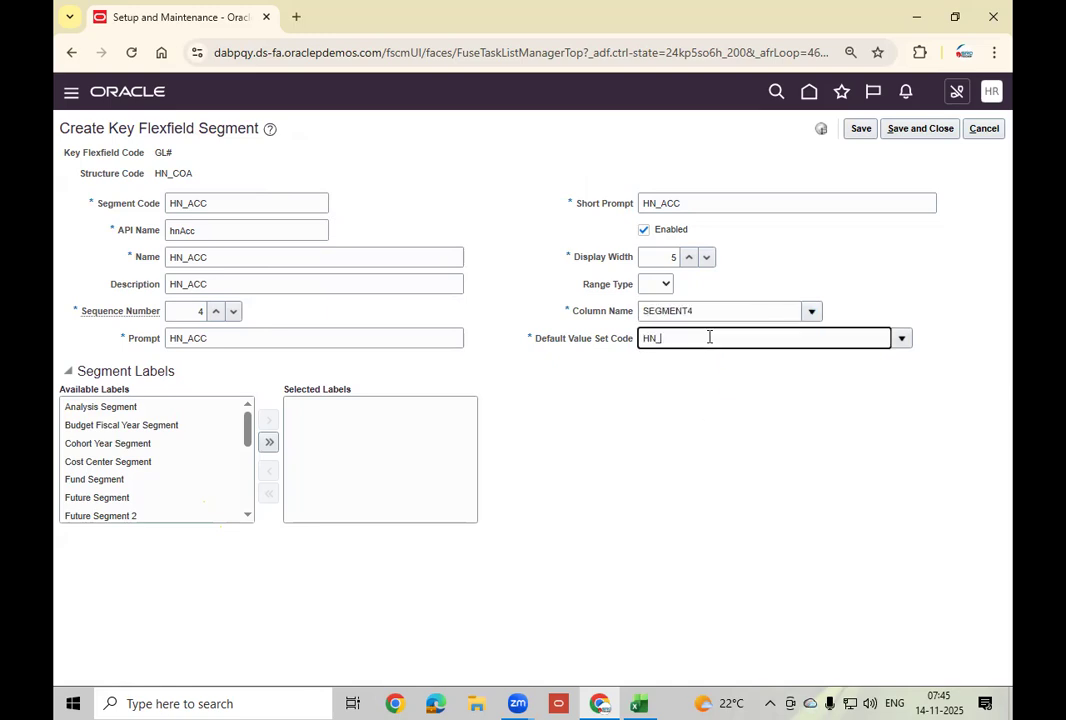
pyautogui.press('BackSpace')
pyautogui.write('CC_VS')
# Add the Natural Account Segment label and save the HN_ACC segment.
pyautogui.click(240, 516)
pyautogui.click(247, 516)
pyautogui.click(247, 516)
pyautogui.click(247, 516)
pyautogui.click(247, 516)
pyautogui.click(247, 516)
pyautogui.click(140, 477)
pyautogui.click(268, 420)
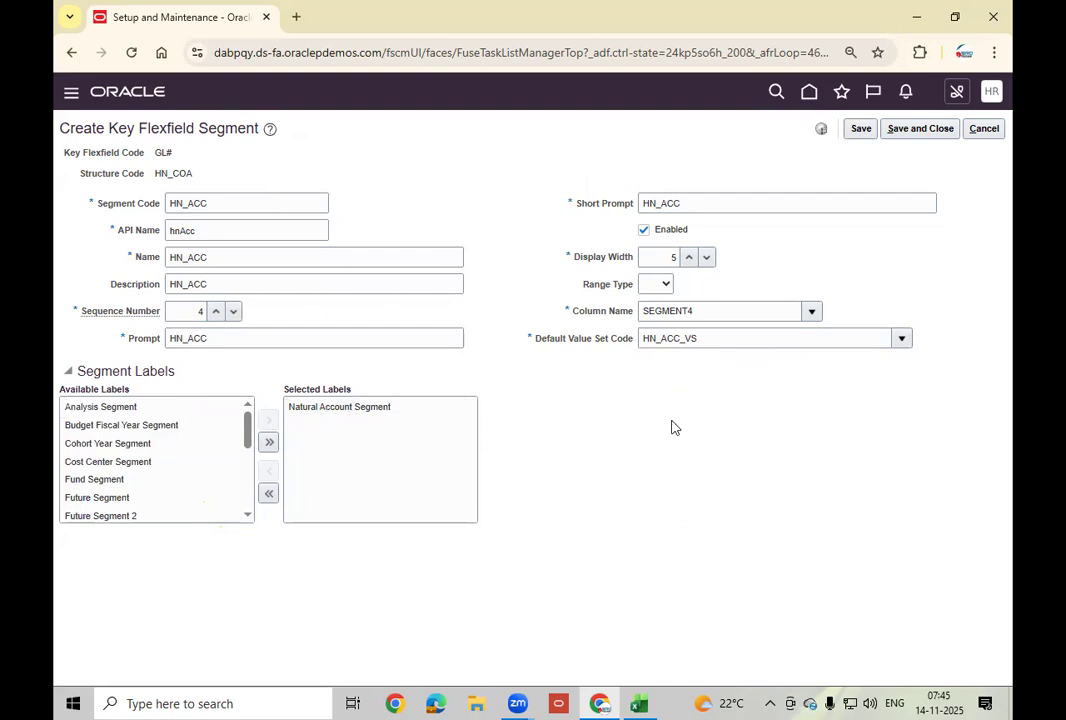
pyautogui.click(918, 130)
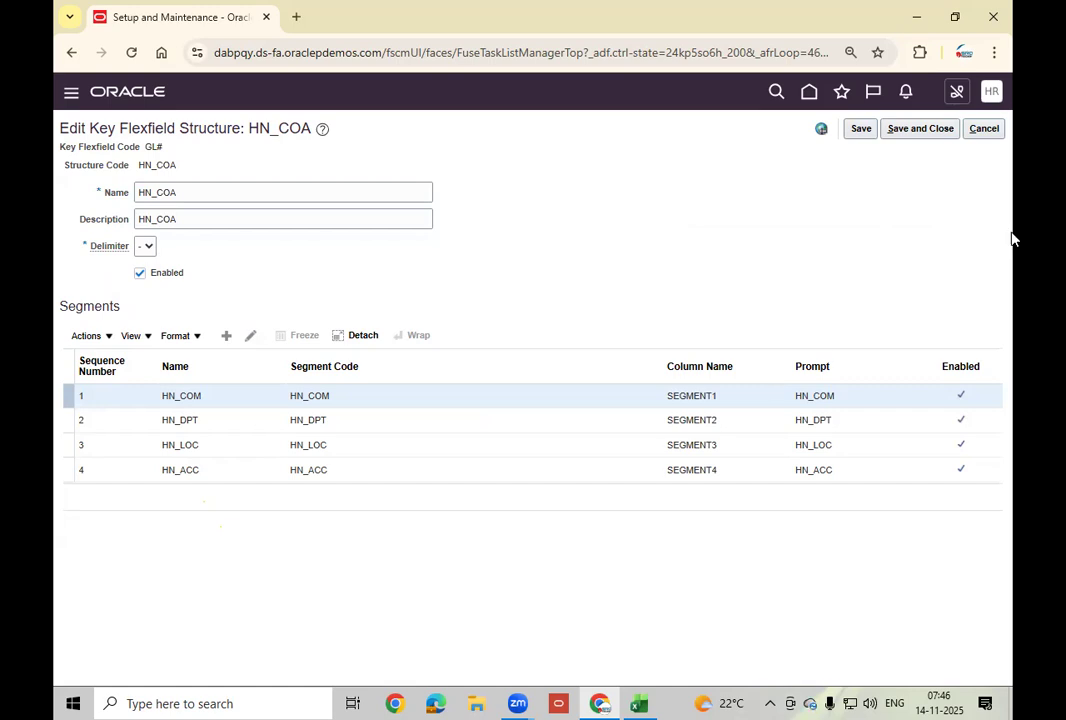
# Save the HN_COA structure and start a new Accounting Flexfield structure instance.
pyautogui.click(921, 133)
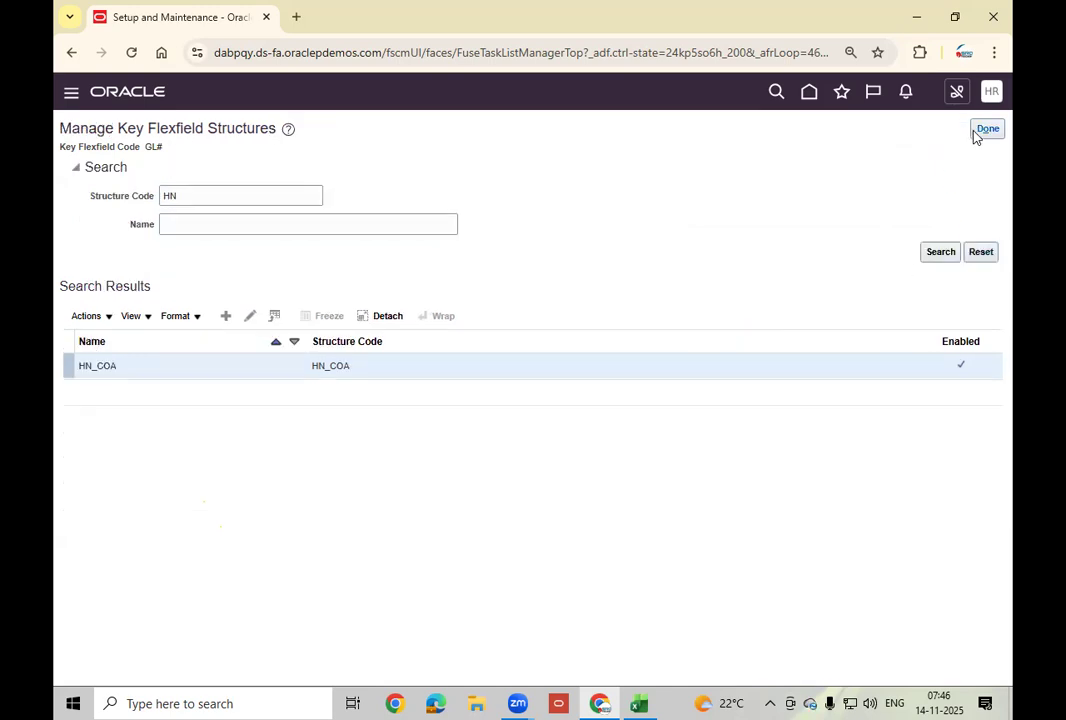
pyautogui.click(986, 130)
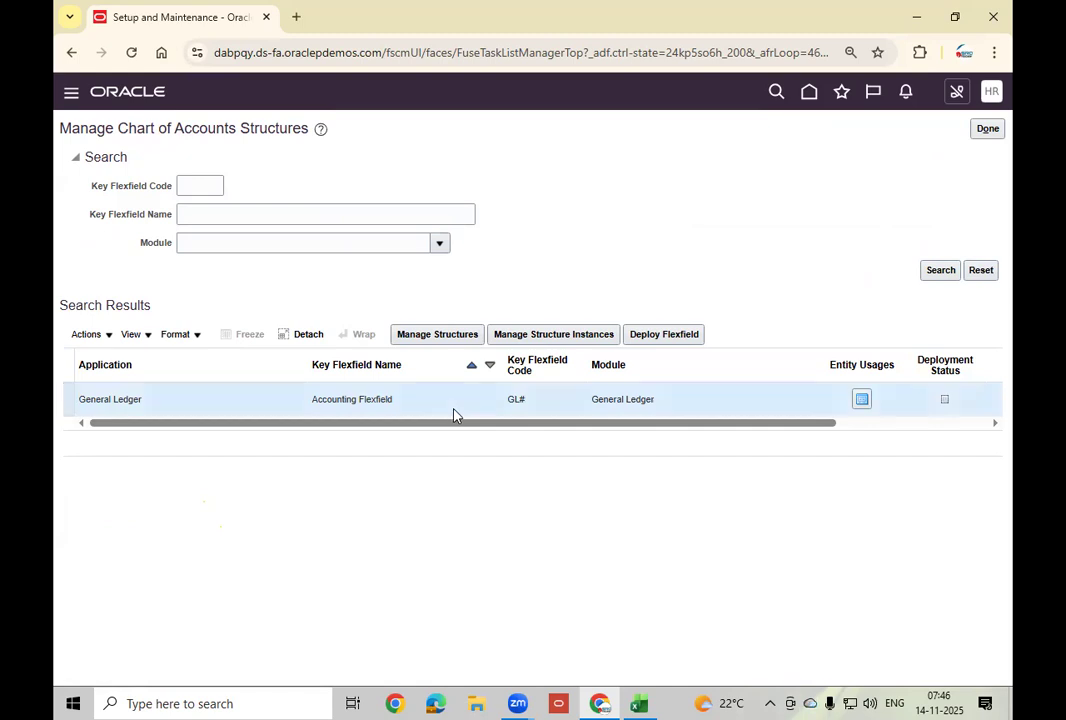
pyautogui.click(540, 337)
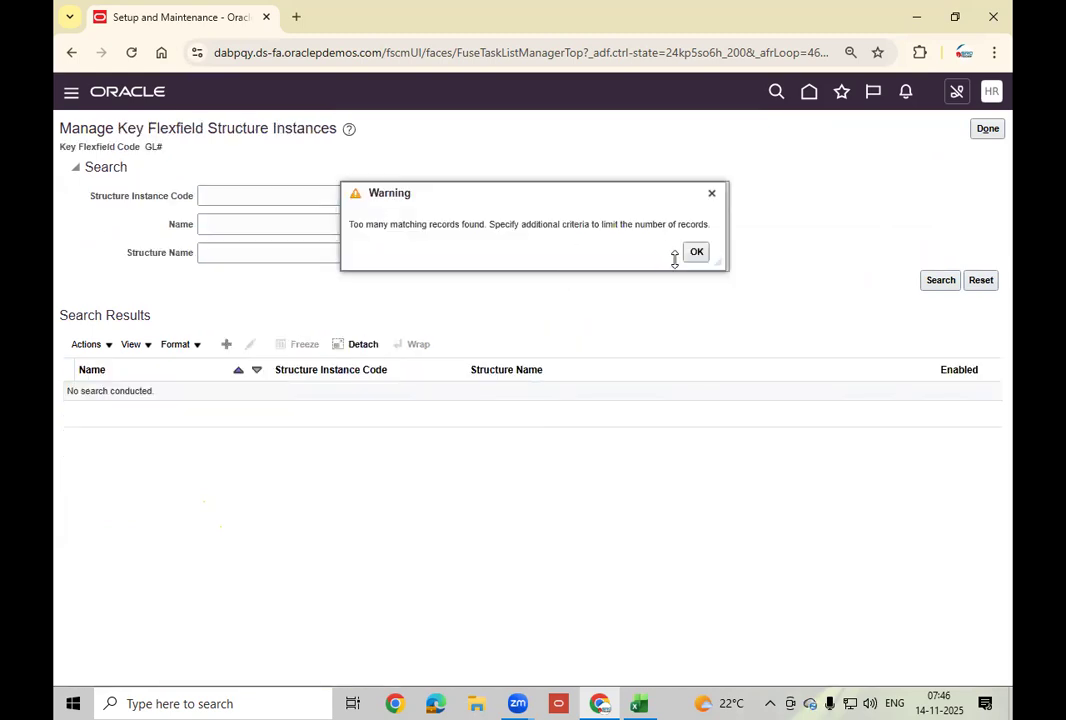
pyautogui.click(697, 254)
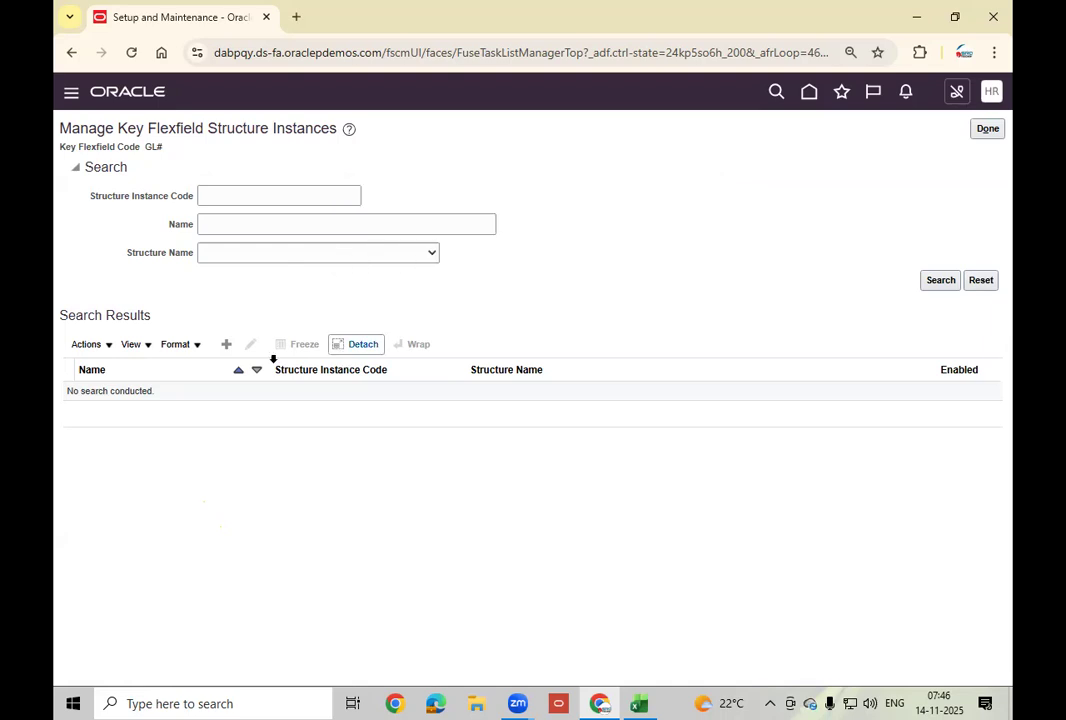
pyautogui.click(229, 347)
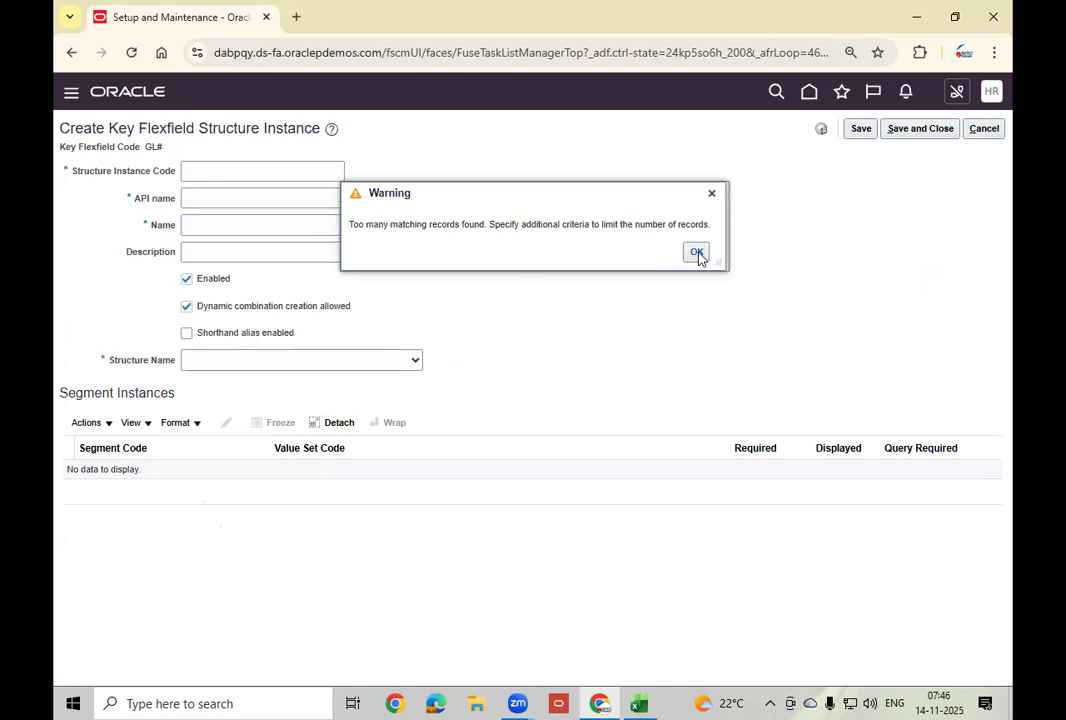
# Enter HN_COA_IND as instance code, name and description, with API name HnCoaInd.
pyautogui.click(697, 253)
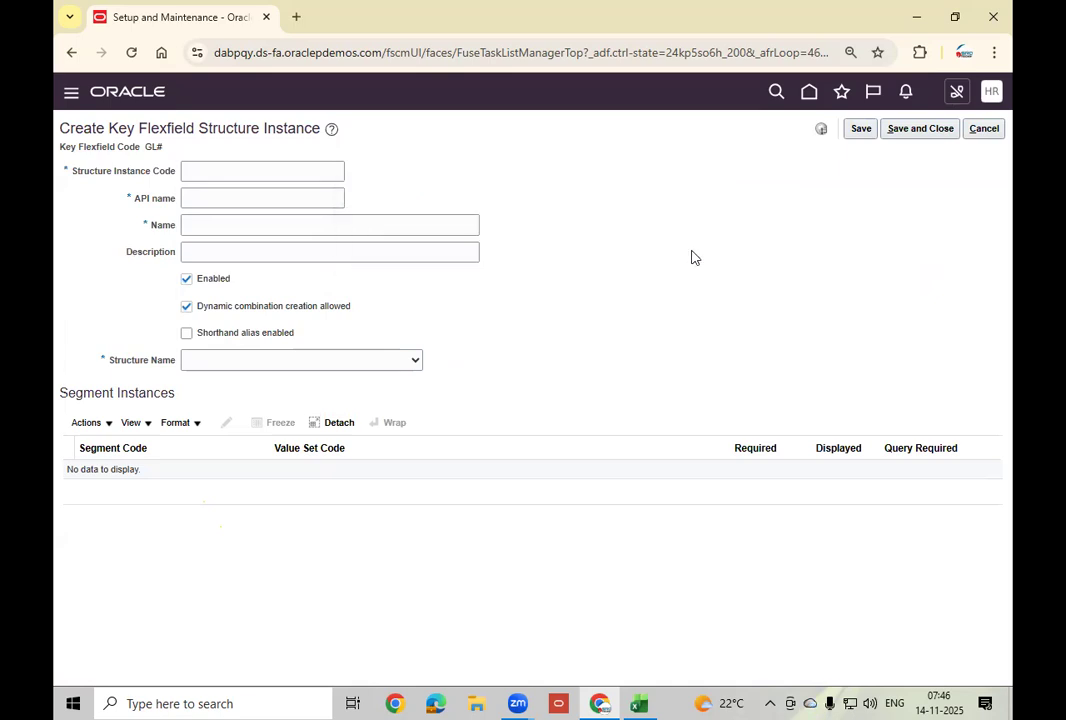
pyautogui.click(261, 172)
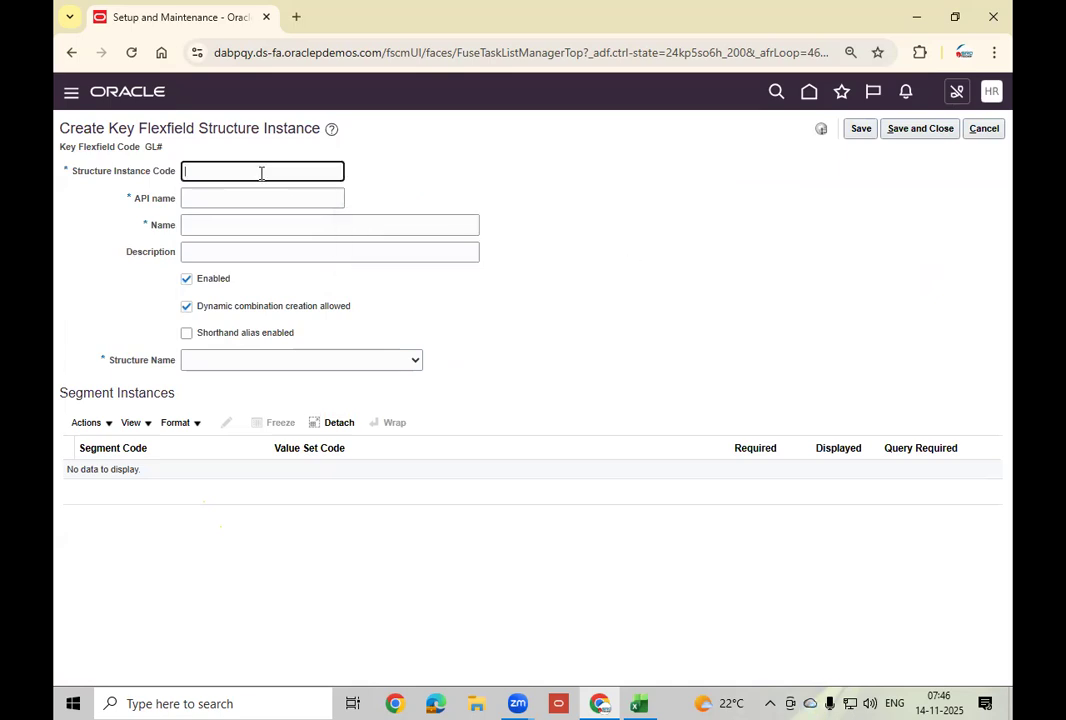
pyautogui.write('HN_COA_IND')
pyautogui.press('Tab')
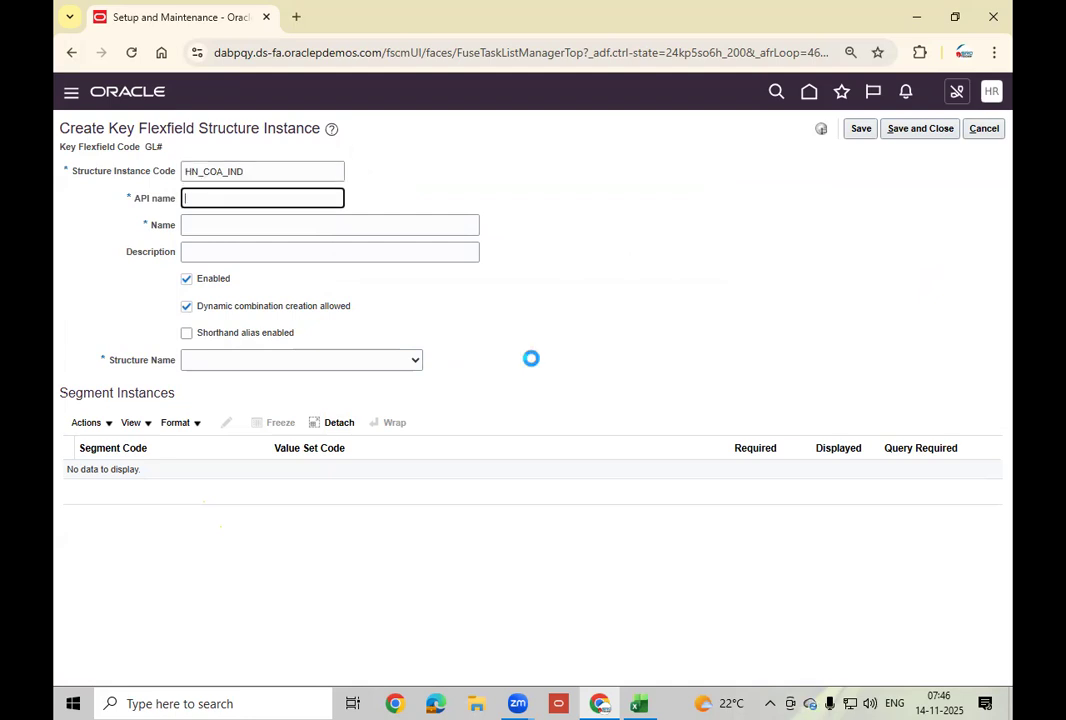
pyautogui.hotkey('shift', 'Tab')
pyautogui.hotkey('ctrl', 'c')
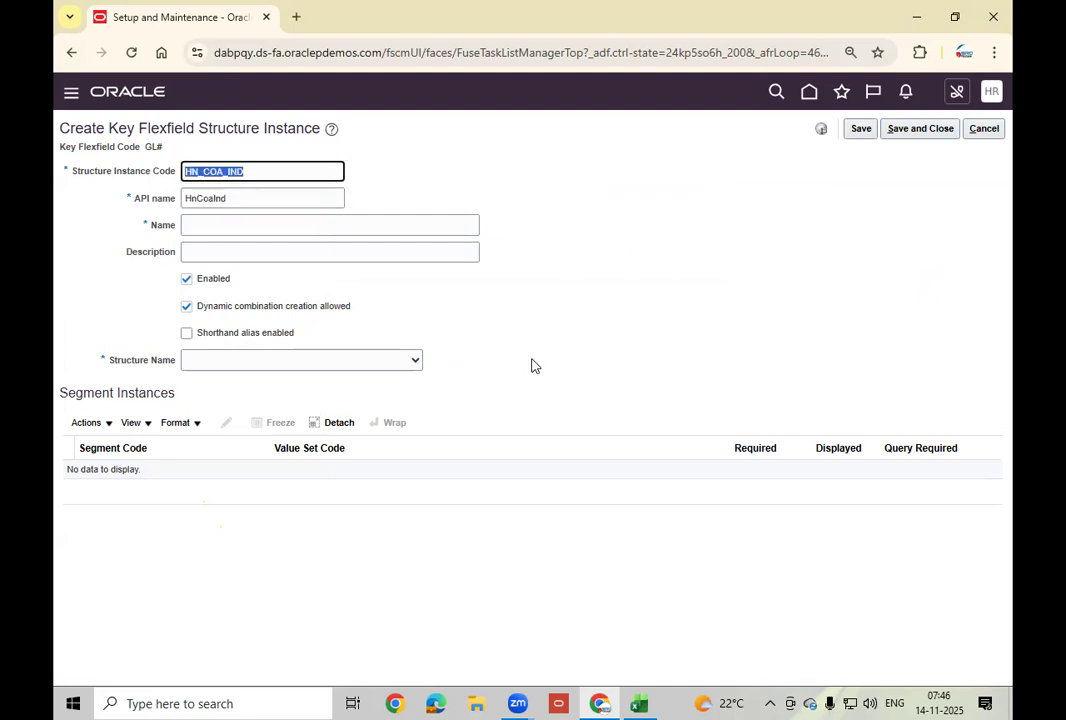
pyautogui.press('Tab')
pyautogui.press('Tab')
pyautogui.hotkey('ctrl', 'v')
pyautogui.press('Tab')
pyautogui.hotkey('ctrl', 'v')
pyautogui.press('Tab')
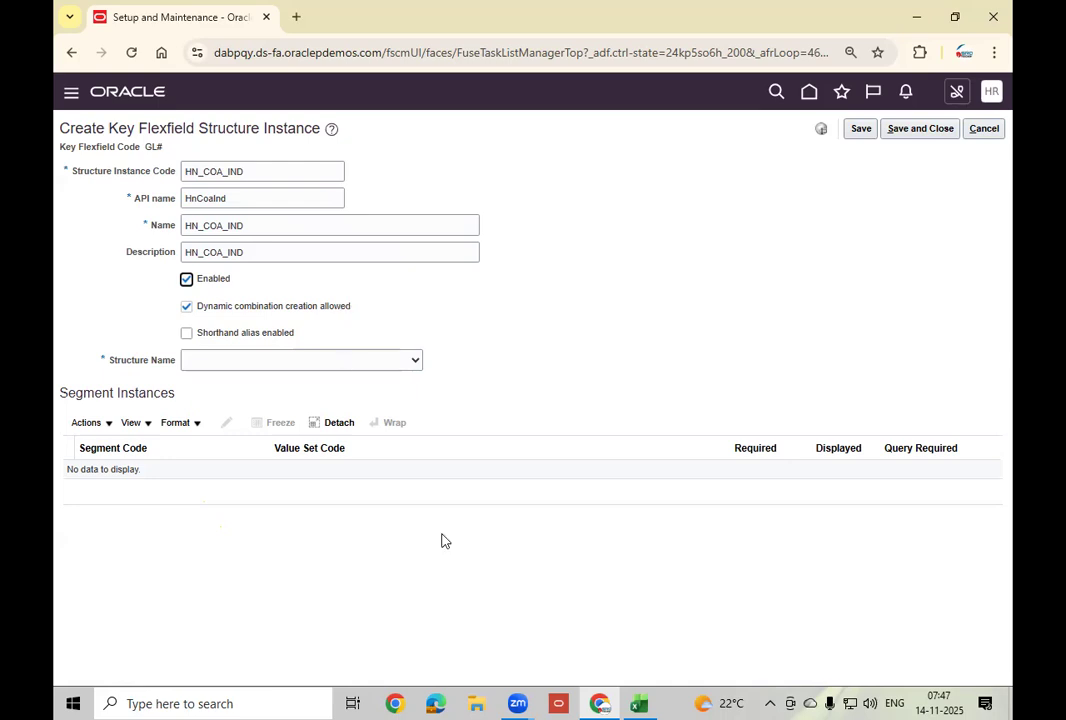
pyautogui.click(641, 703)
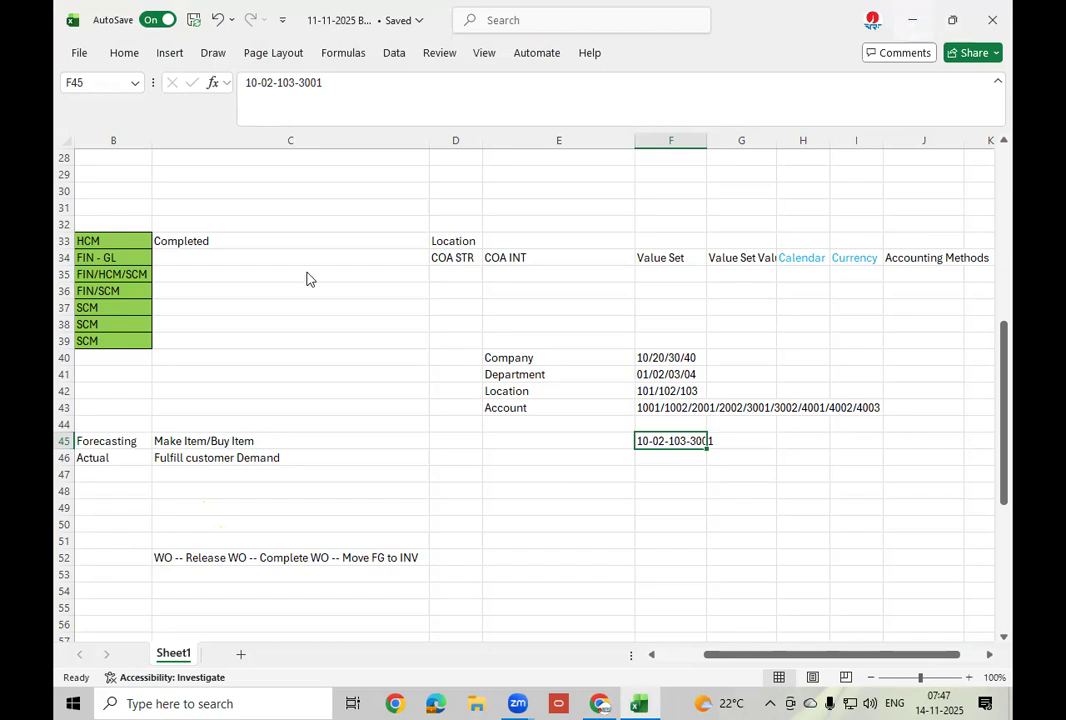
# Switch from the Excel workbook back to the Oracle structure instance form.
pyautogui.hotkey('alt', 'Tab')
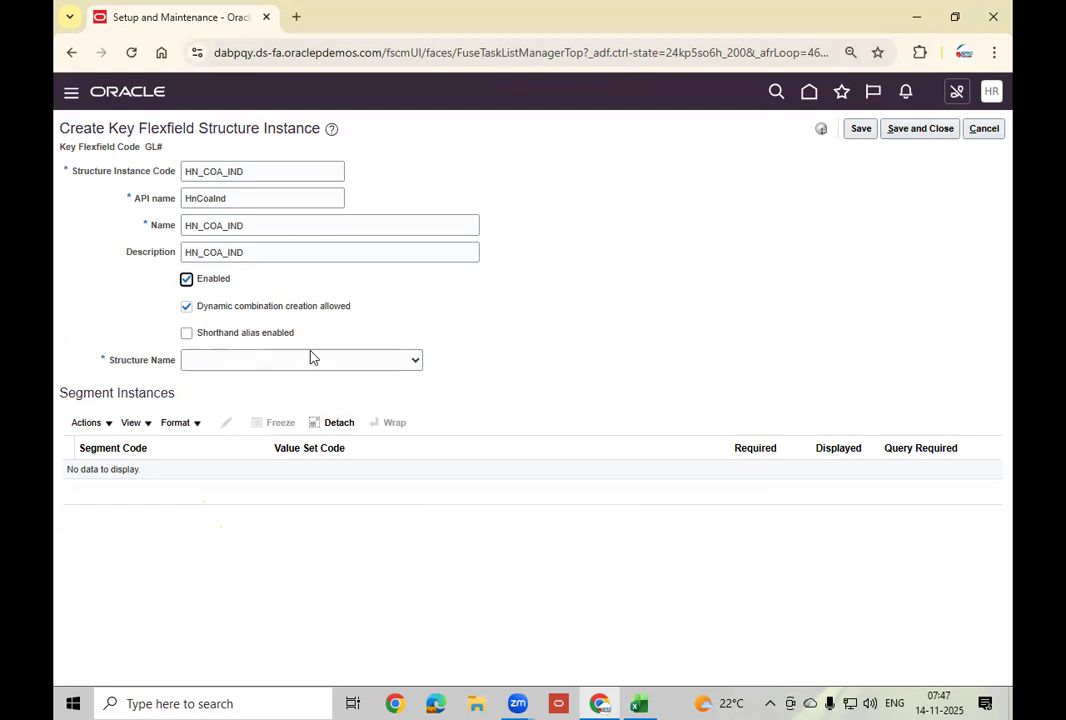
# Base HN_COA_IND on HN_COA so segments HN_COM, HN_DPT, HN_LOC and HN_ACC load.
pyautogui.click(388, 363)
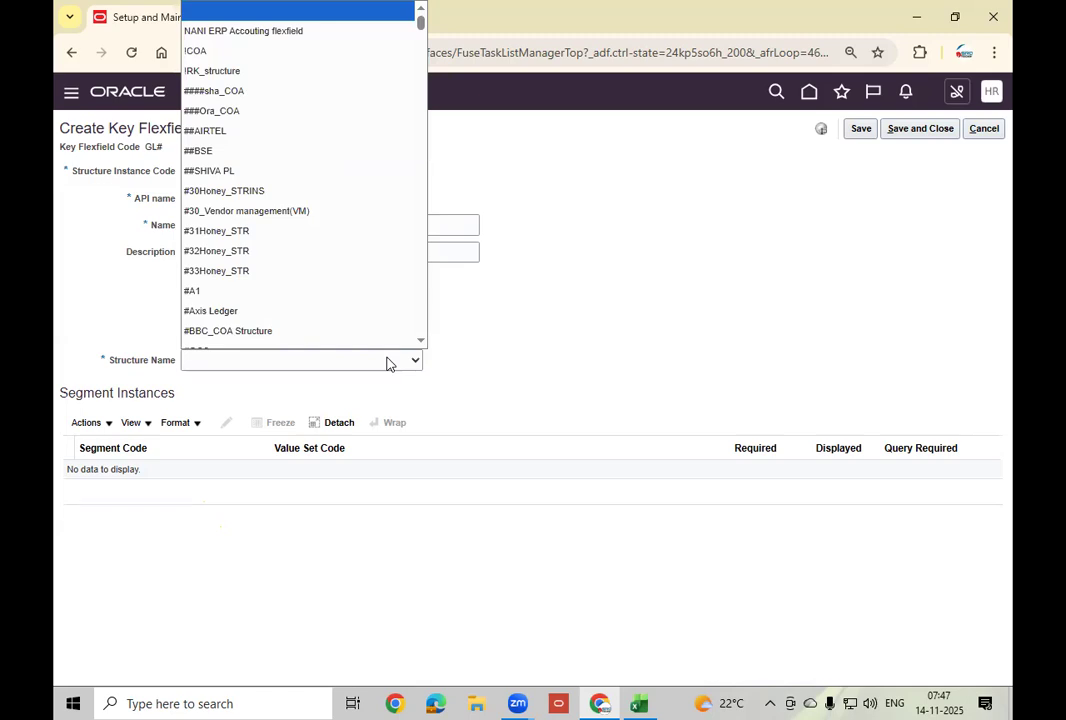
pyautogui.press('h')
pyautogui.press('Down')
pyautogui.press('Down')
pyautogui.press('Down')
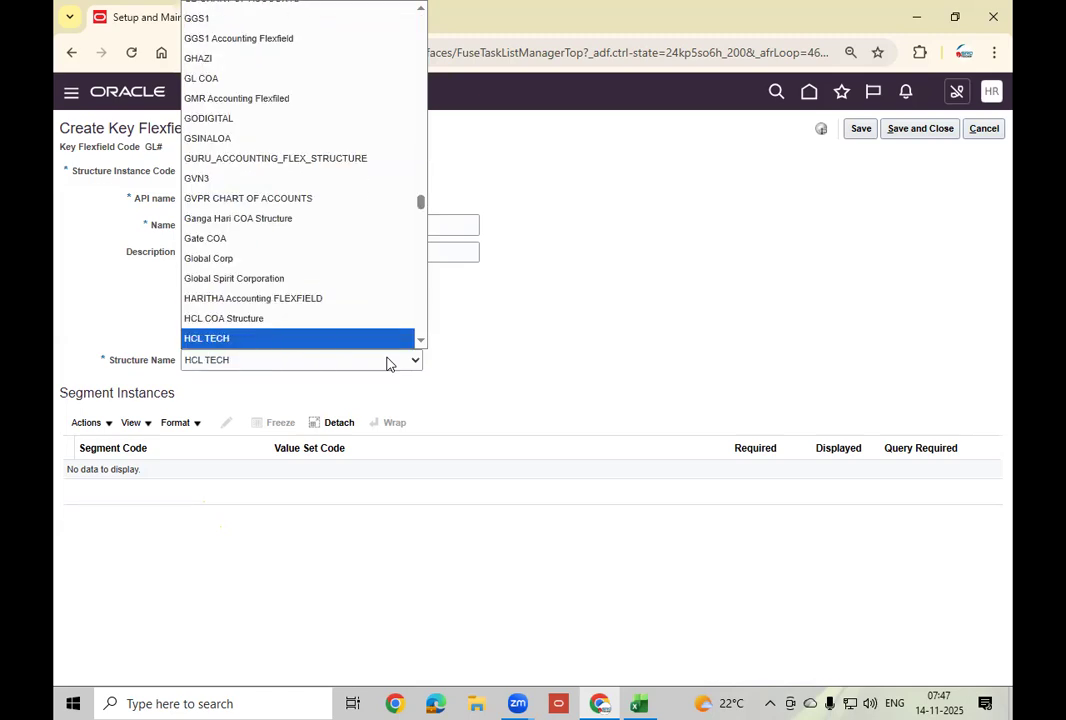
pyautogui.press('Down')
pyautogui.press('Down')
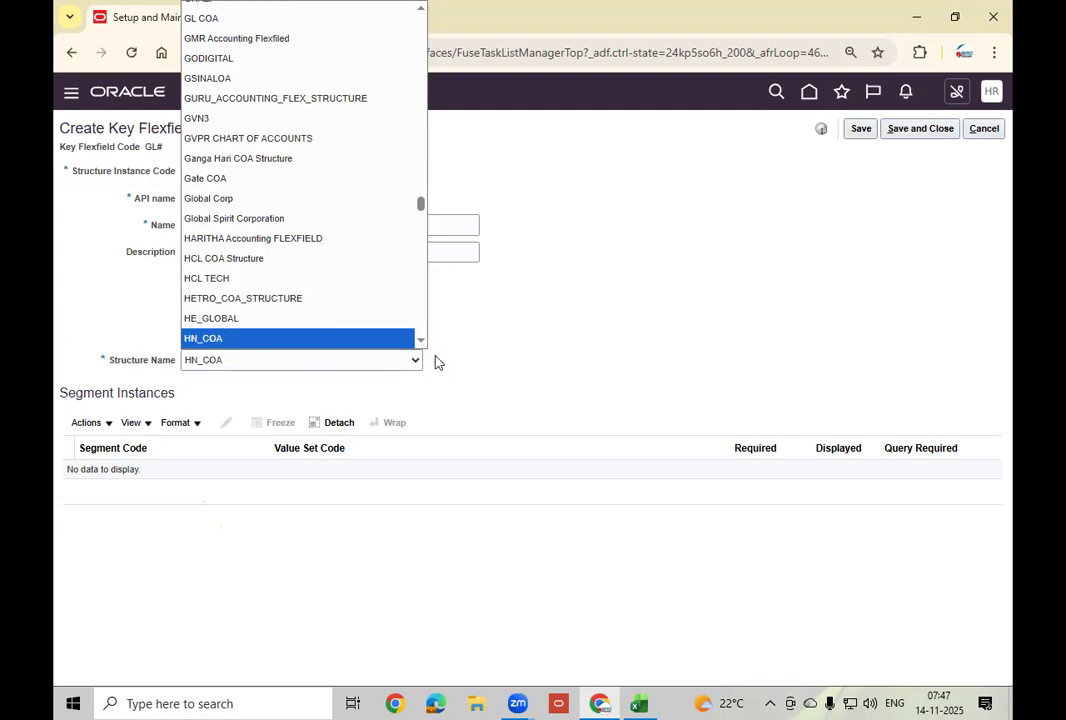
pyautogui.click(420, 341)
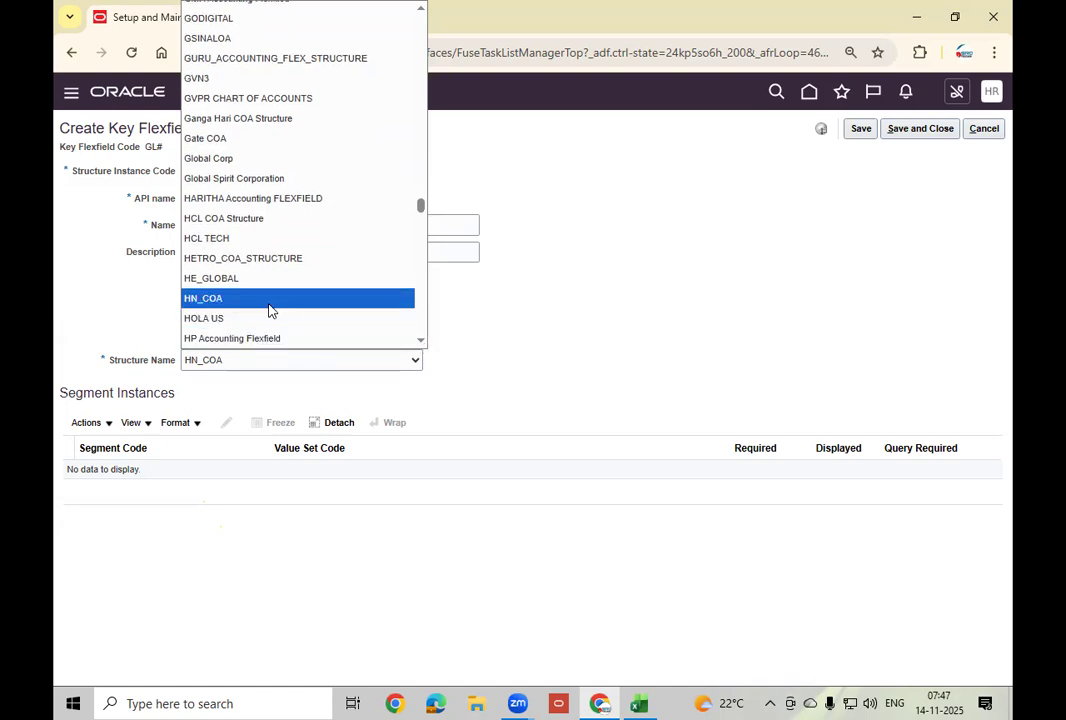
pyautogui.click(224, 299)
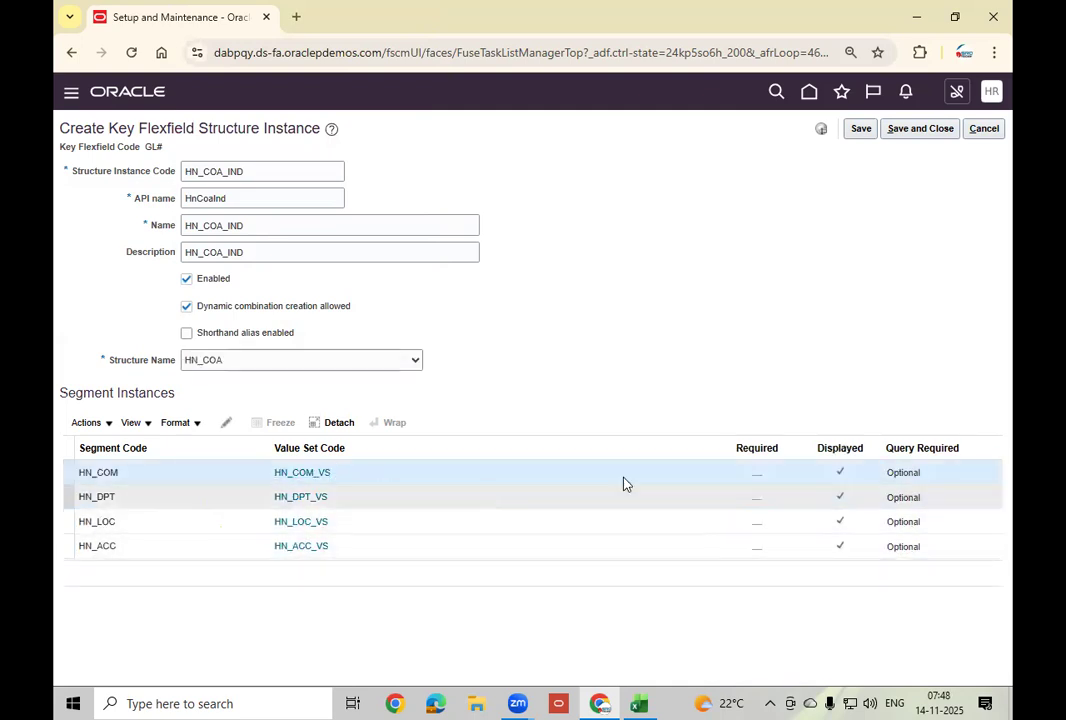
pyautogui.click(838, 472)
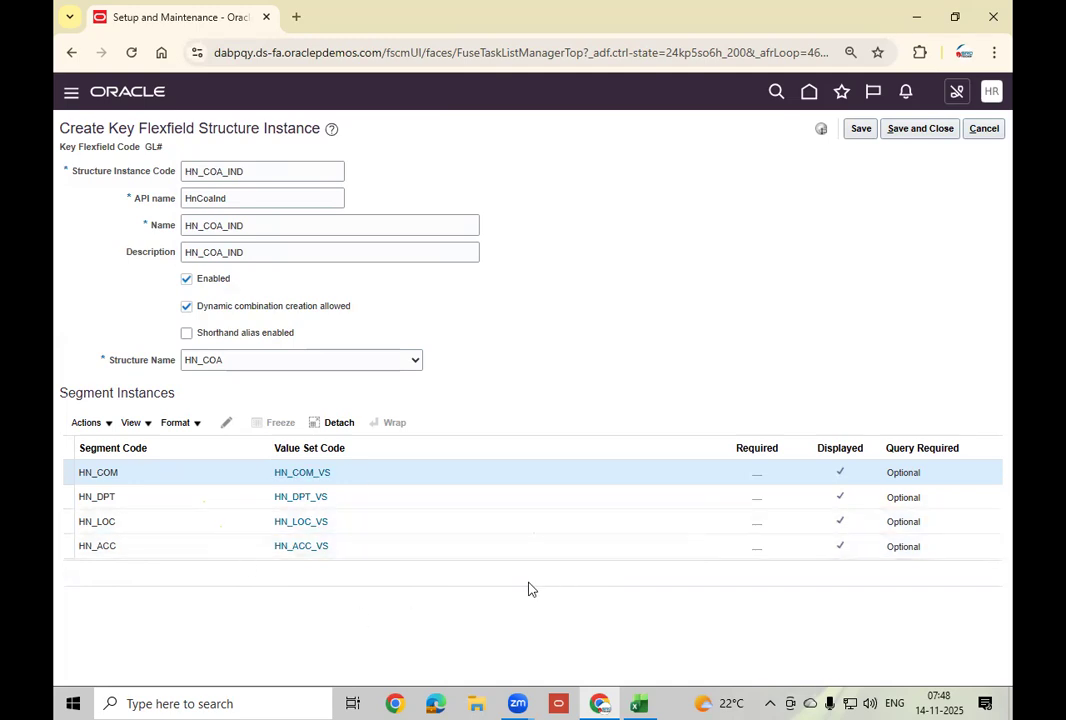
# Open the HN_LOC segment instance and close it without changes.
pyautogui.click(397, 524)
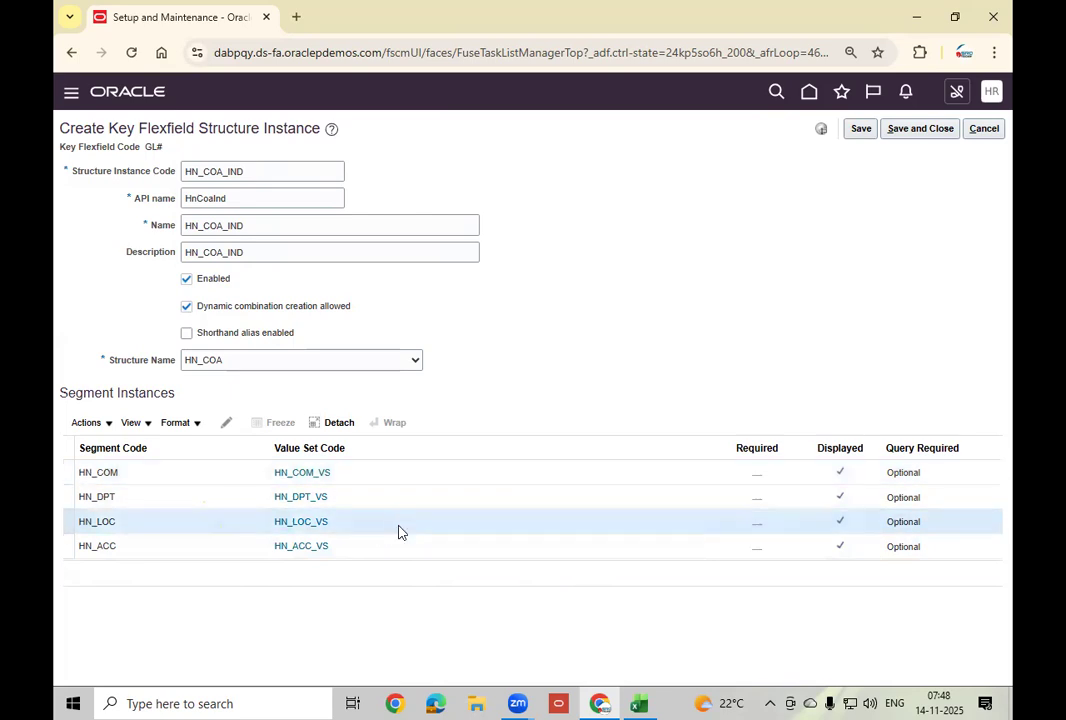
pyautogui.click(226, 423)
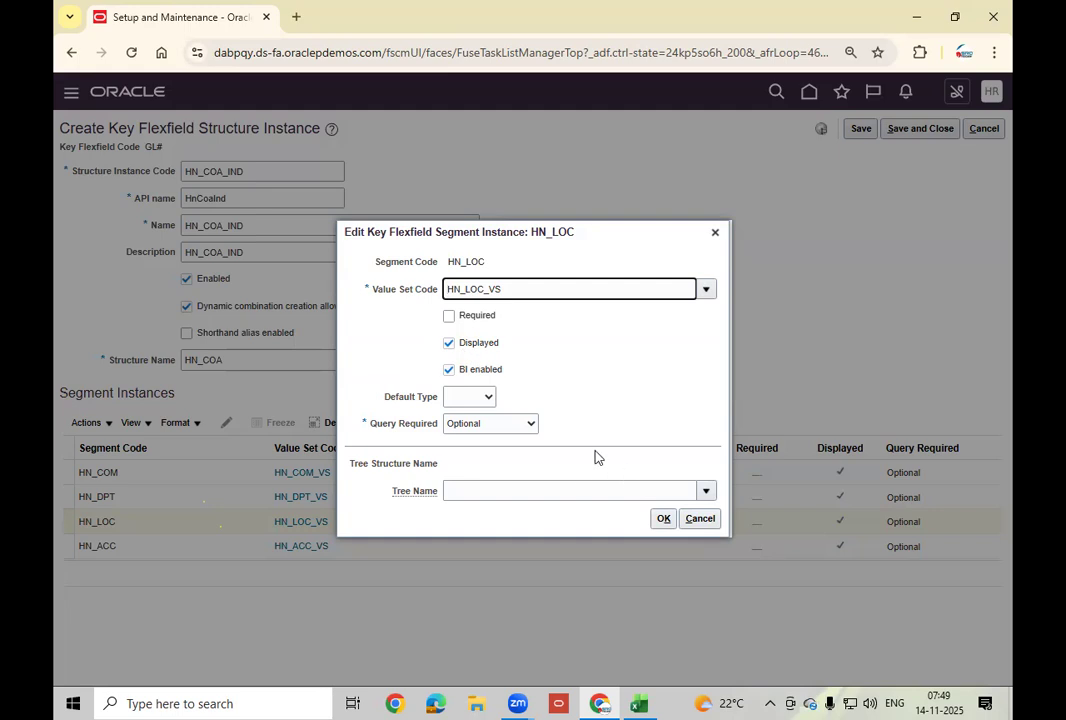
pyautogui.click(715, 234)
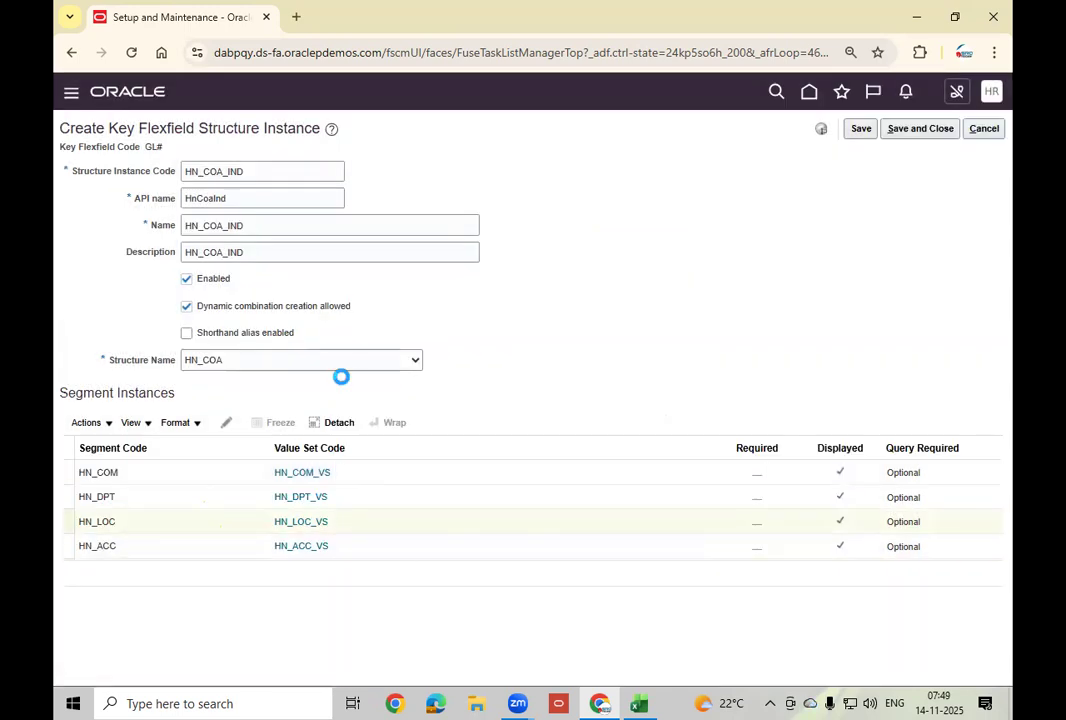
pyautogui.click(692, 255)
# Mark the HN_COM and HN_DPT segment instances as Required.
pyautogui.click(371, 468)
pyautogui.click(231, 425)
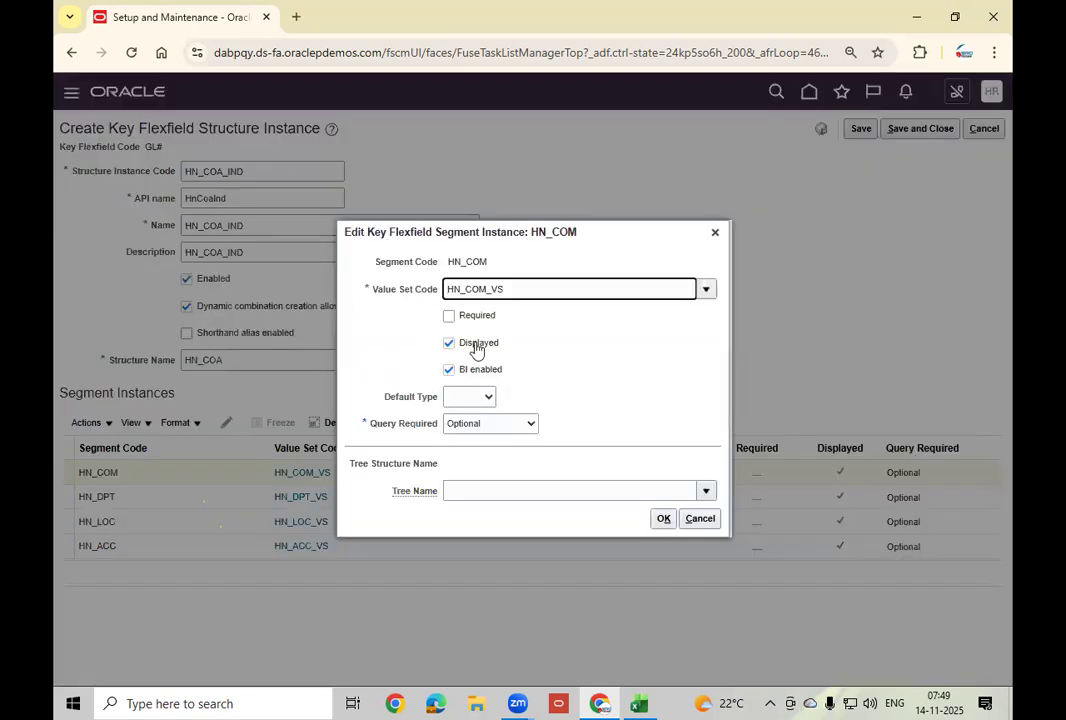
pyautogui.click(467, 318)
pyautogui.click(663, 518)
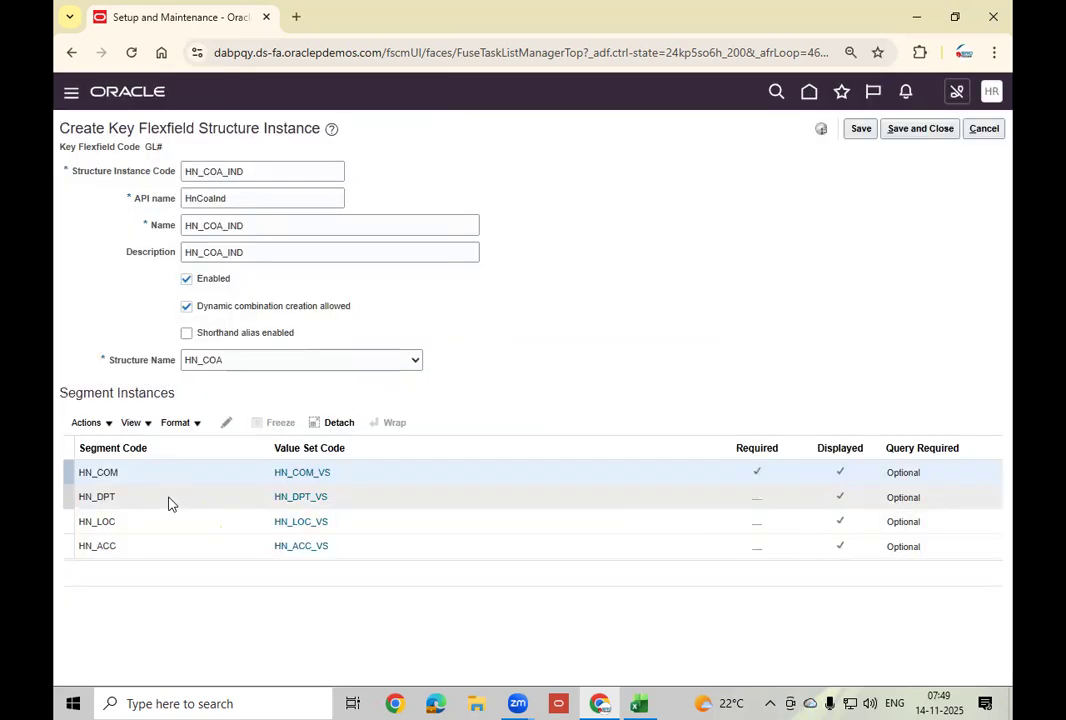
pyautogui.click(169, 499)
pyautogui.click(226, 424)
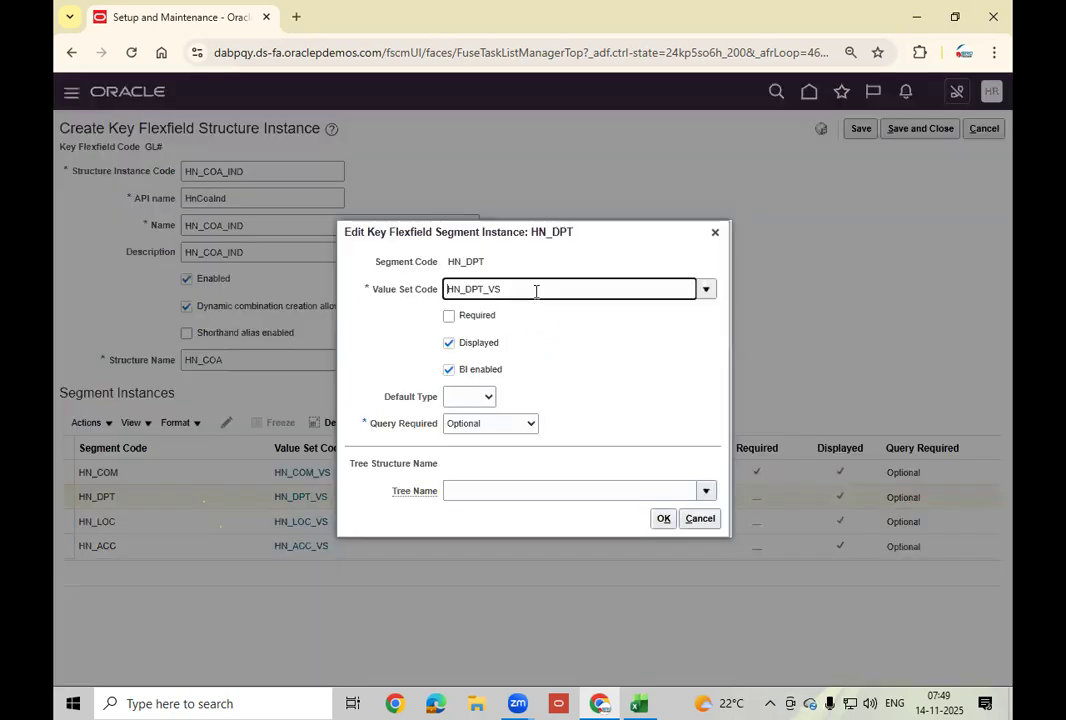
pyautogui.click(465, 319)
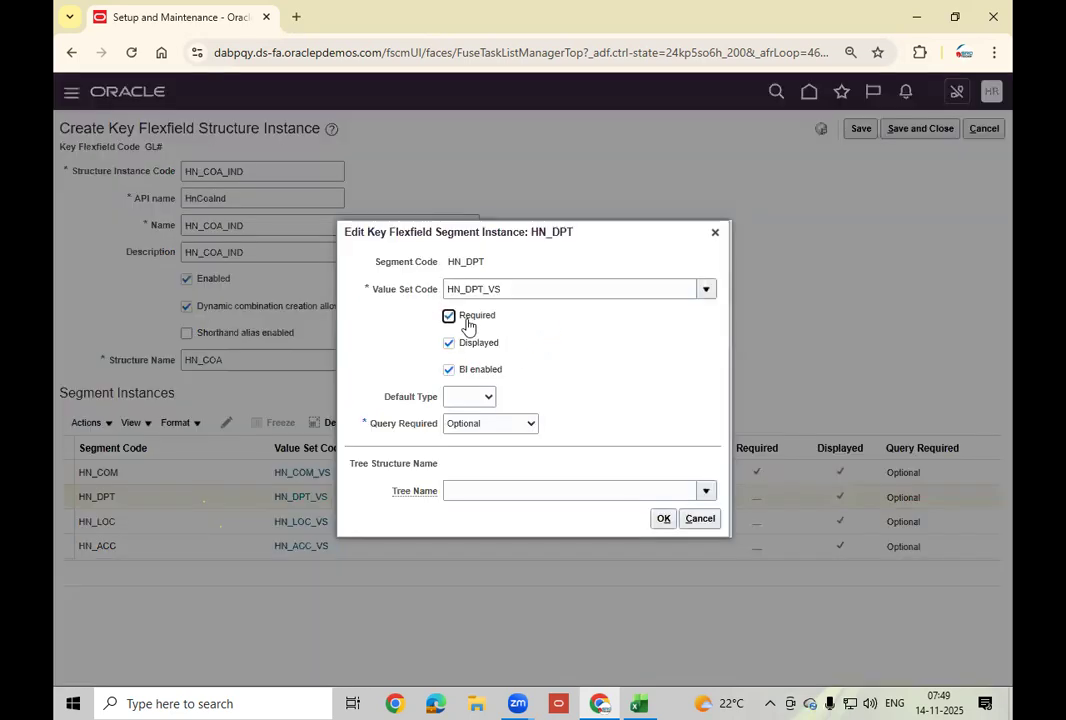
pyautogui.click(661, 519)
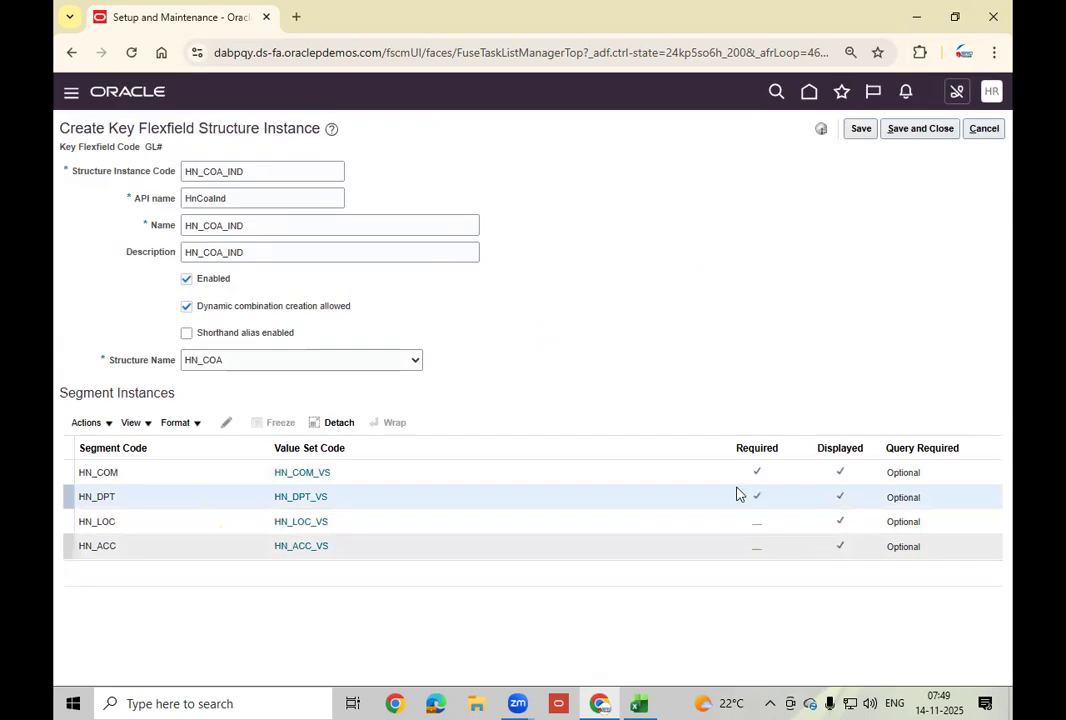
# Mark HN_LOC and HN_ACC as Required and save the HN_COA_IND instance.
pyautogui.click(416, 520)
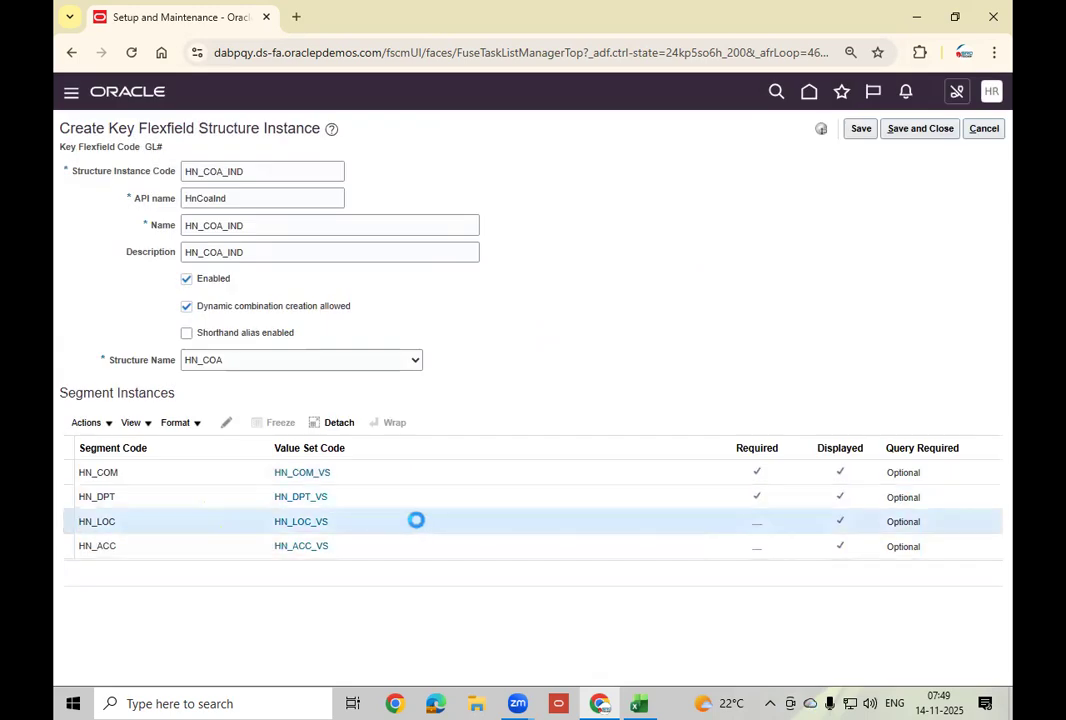
pyautogui.click(226, 425)
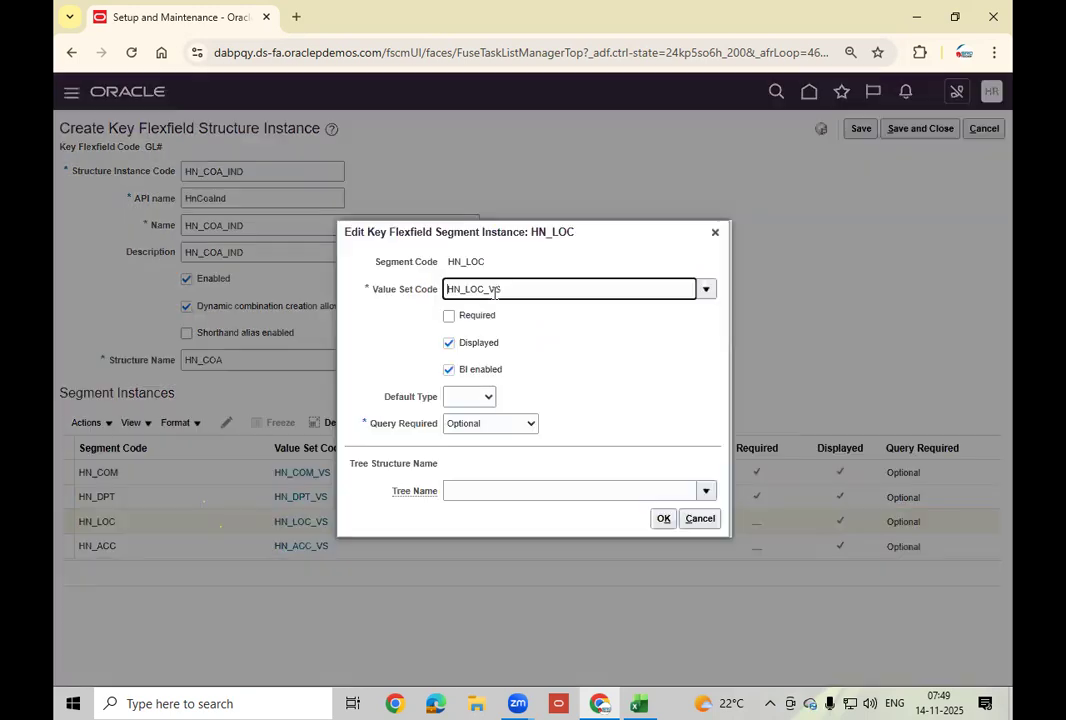
pyautogui.click(450, 316)
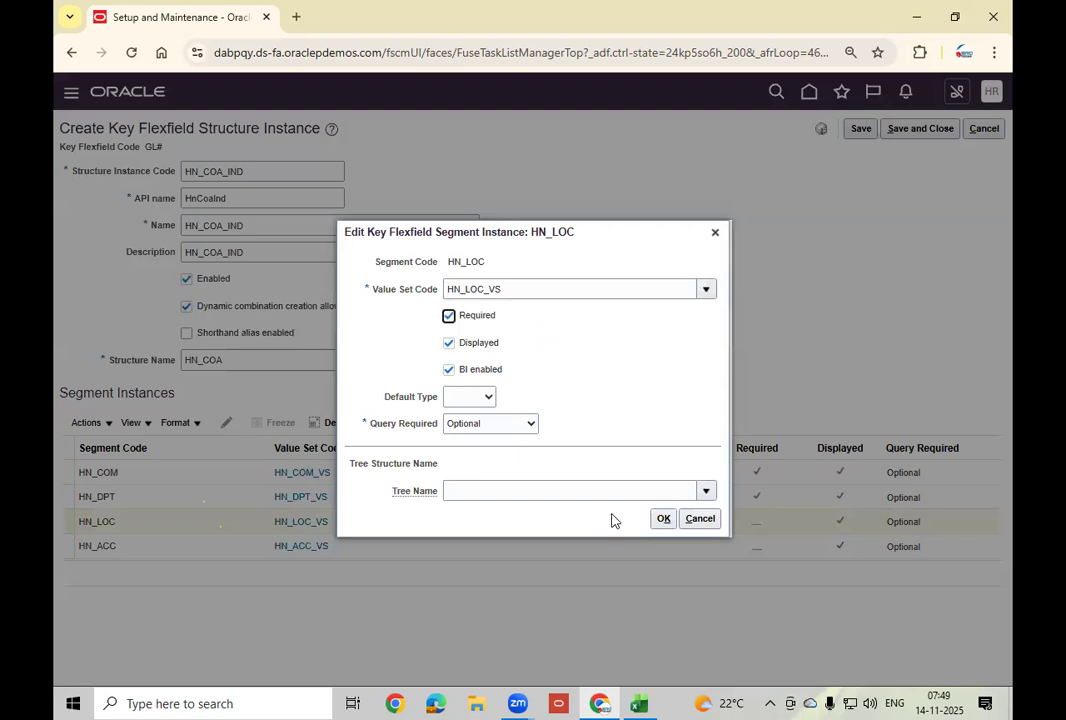
pyautogui.click(662, 519)
pyautogui.click(233, 548)
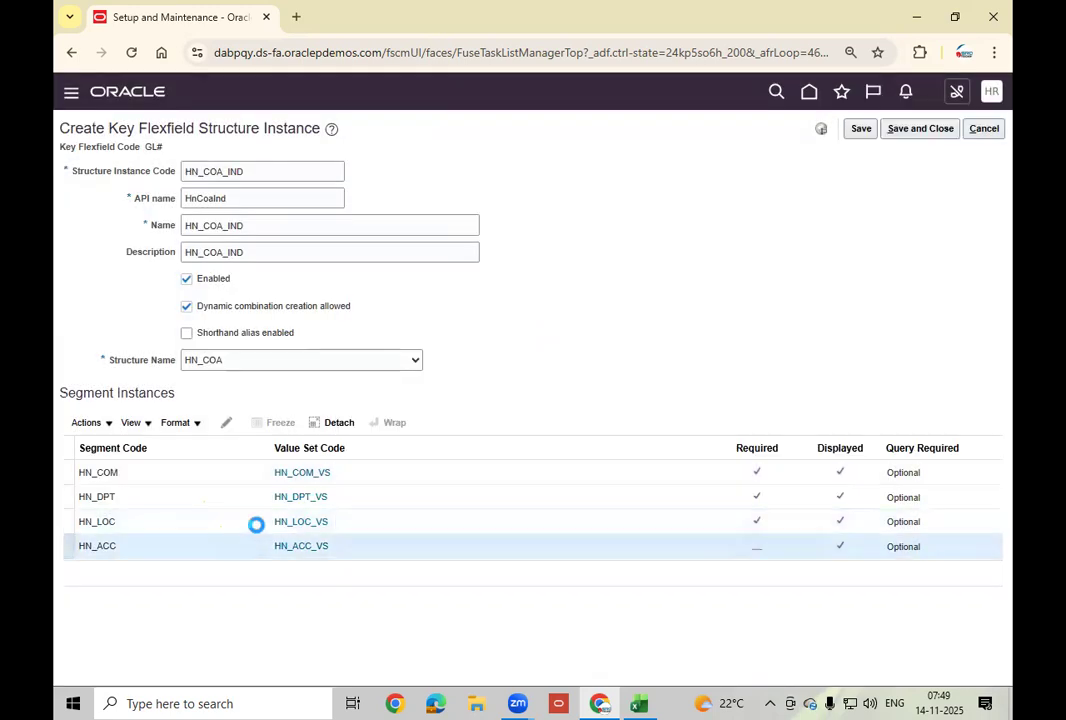
pyautogui.click(226, 422)
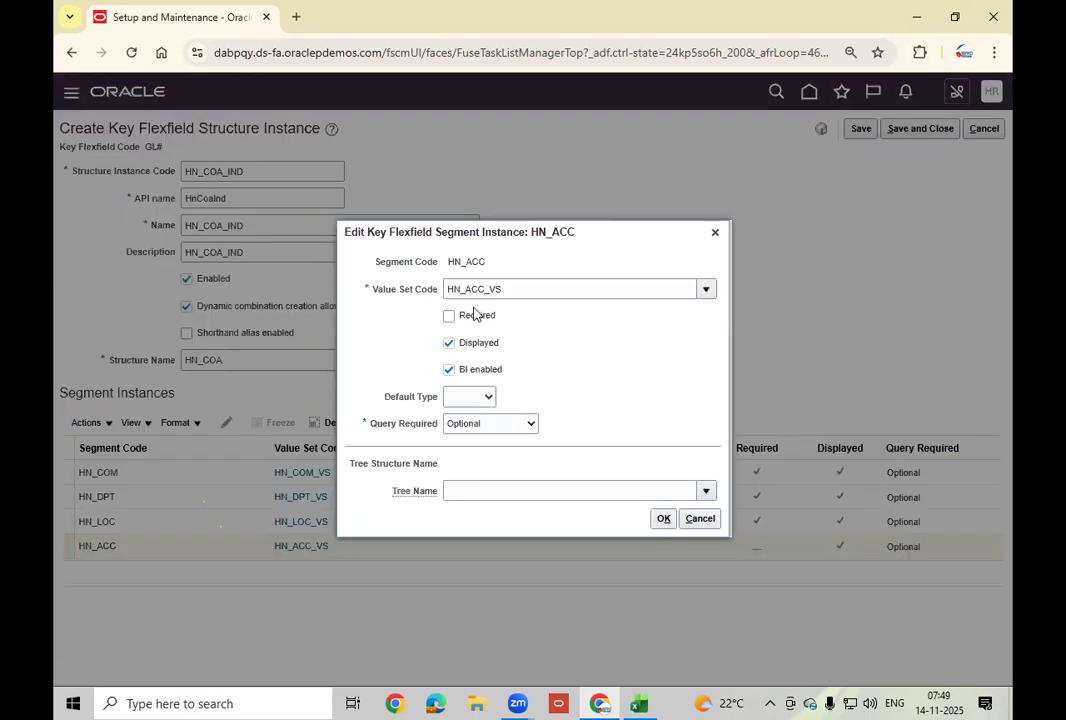
pyautogui.click(663, 518)
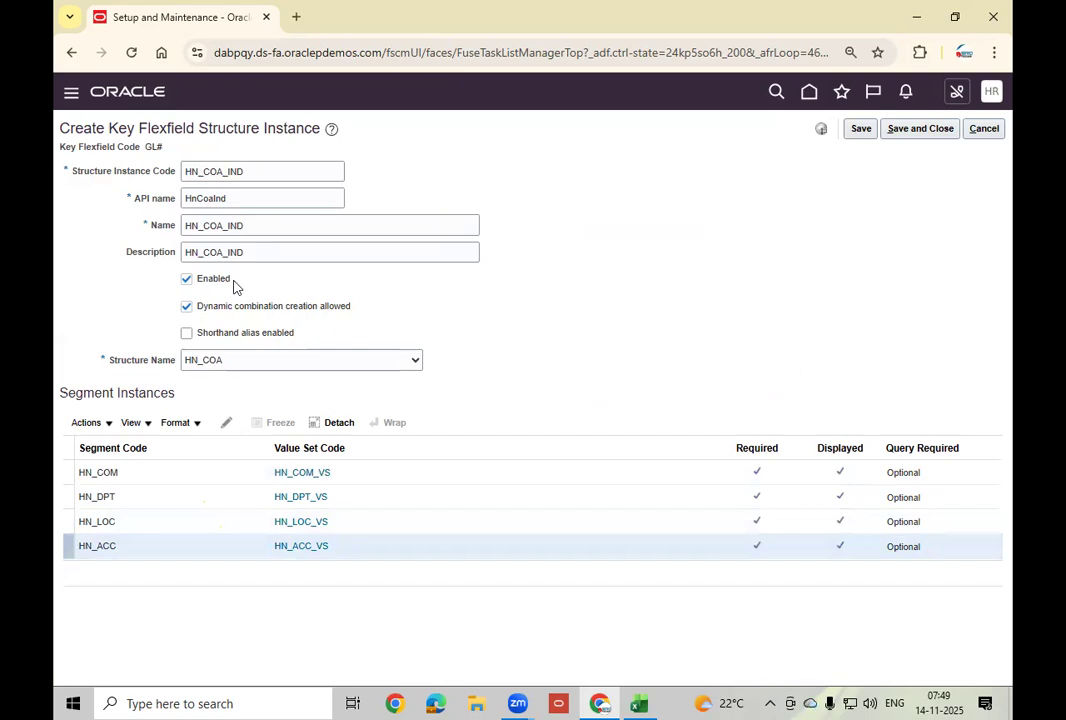
pyautogui.click(861, 129)
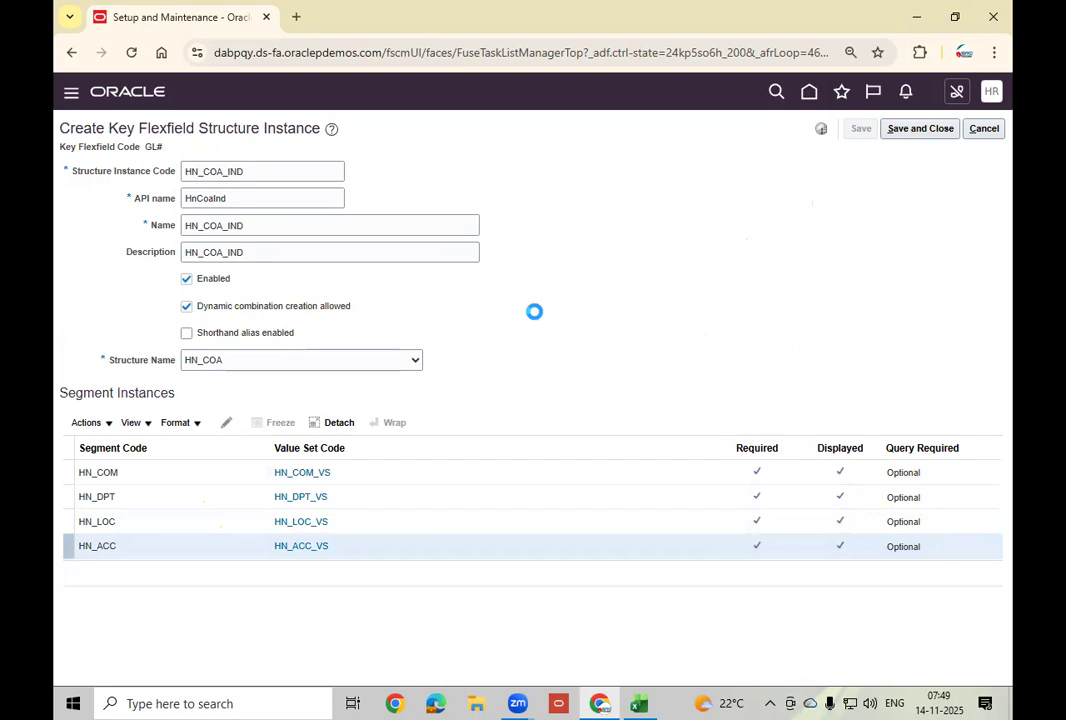
# Save and close HN_COA_IND, then search structure instances with code 'HN'.
pyautogui.click(921, 129)
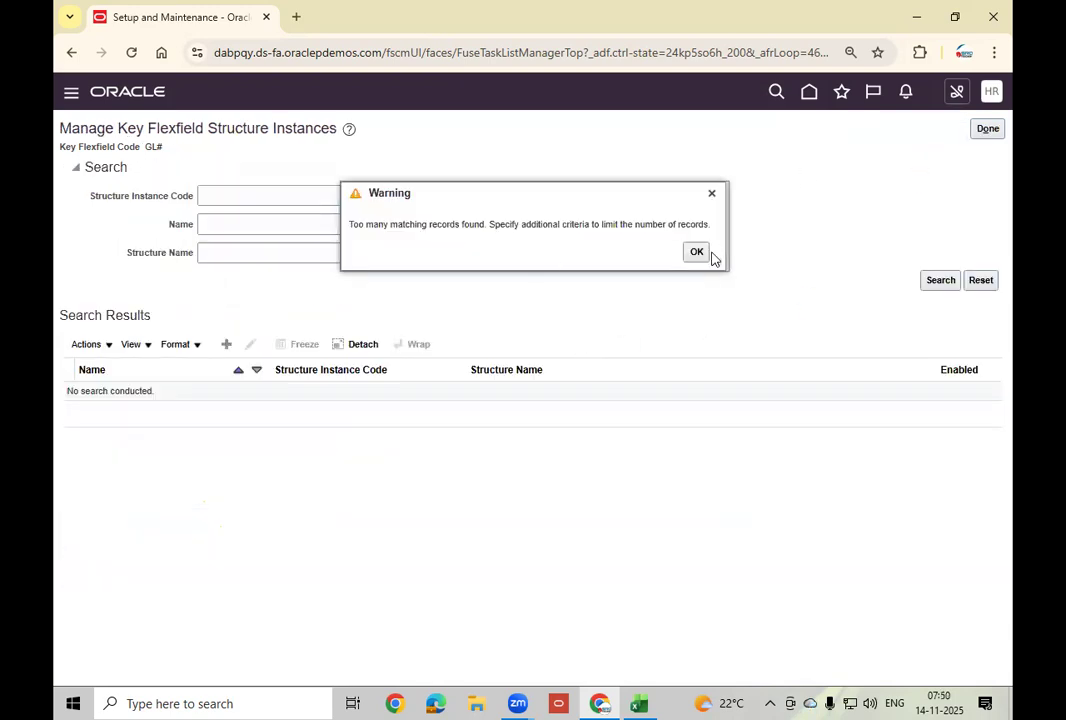
pyautogui.click(696, 252)
pyautogui.click(320, 198)
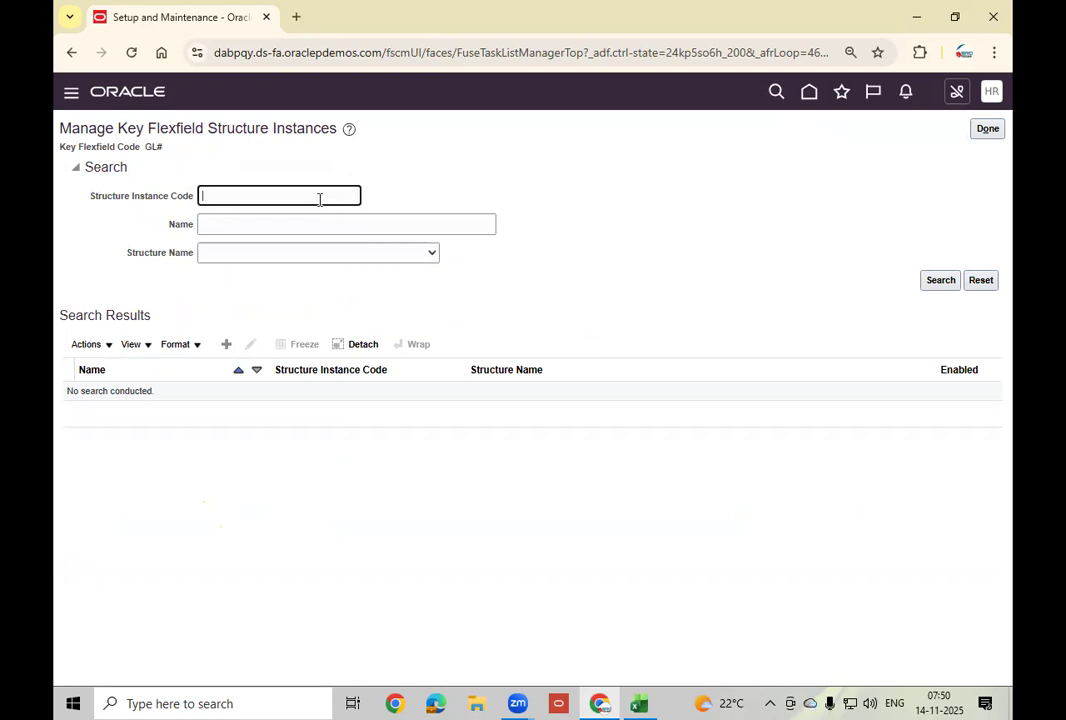
pyautogui.write('HN')
pyautogui.click(929, 279)
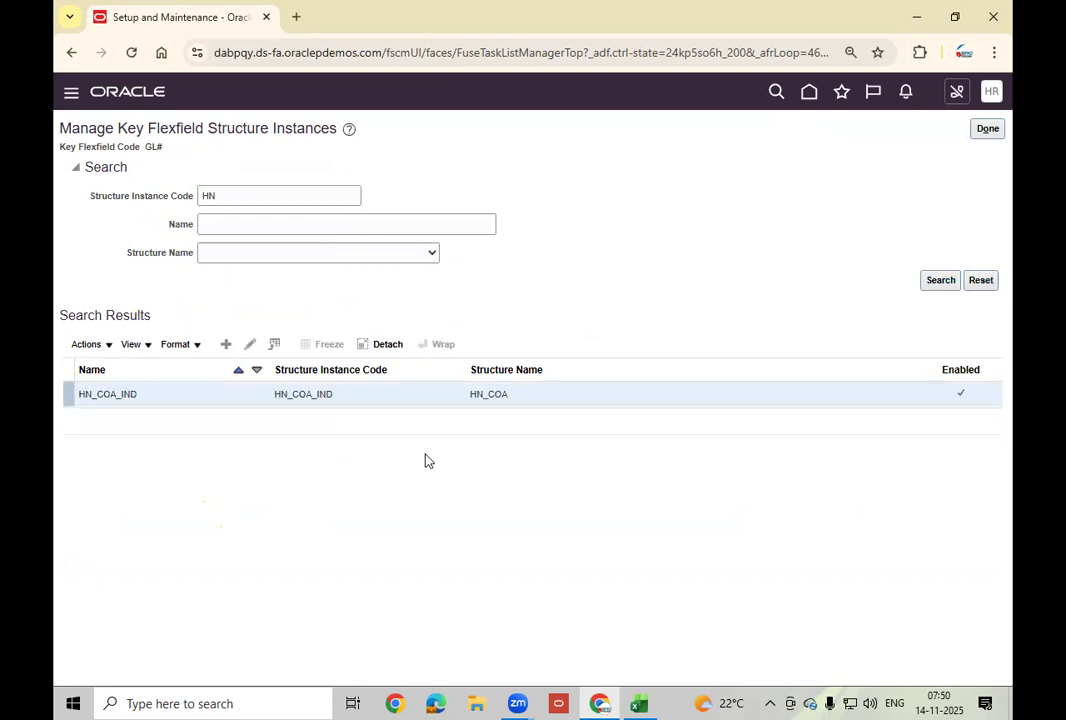
# Reopen HN_COA_IND, save and close it, and return to the structures list.
pyautogui.click(250, 344)
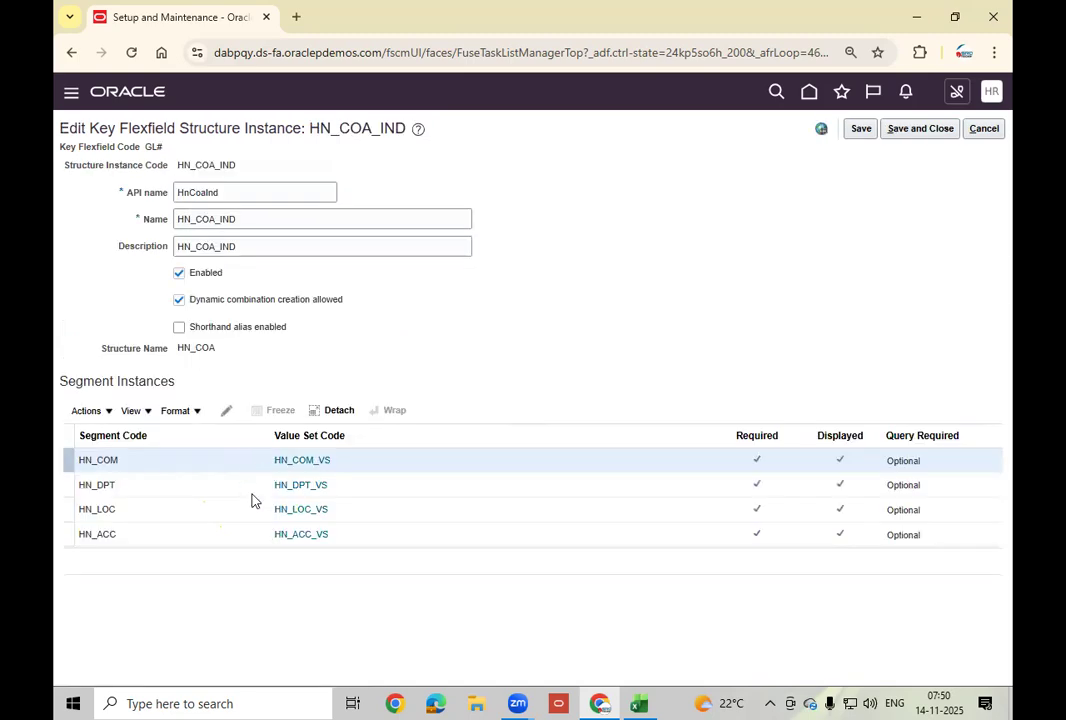
pyautogui.click(927, 131)
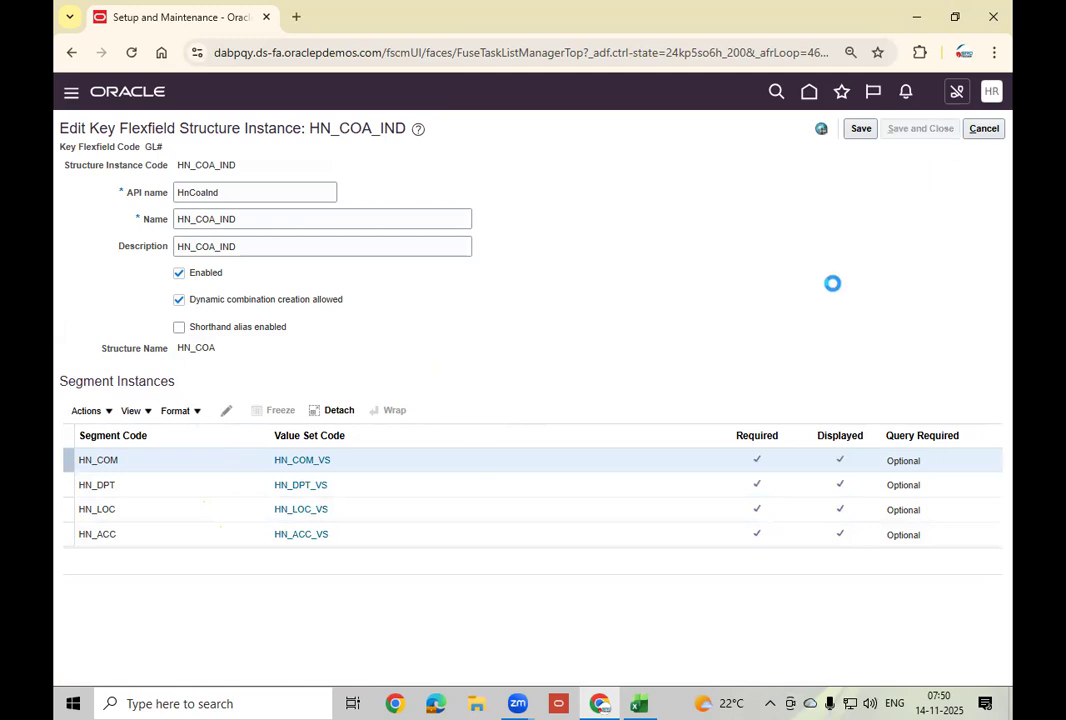
pyautogui.click(988, 130)
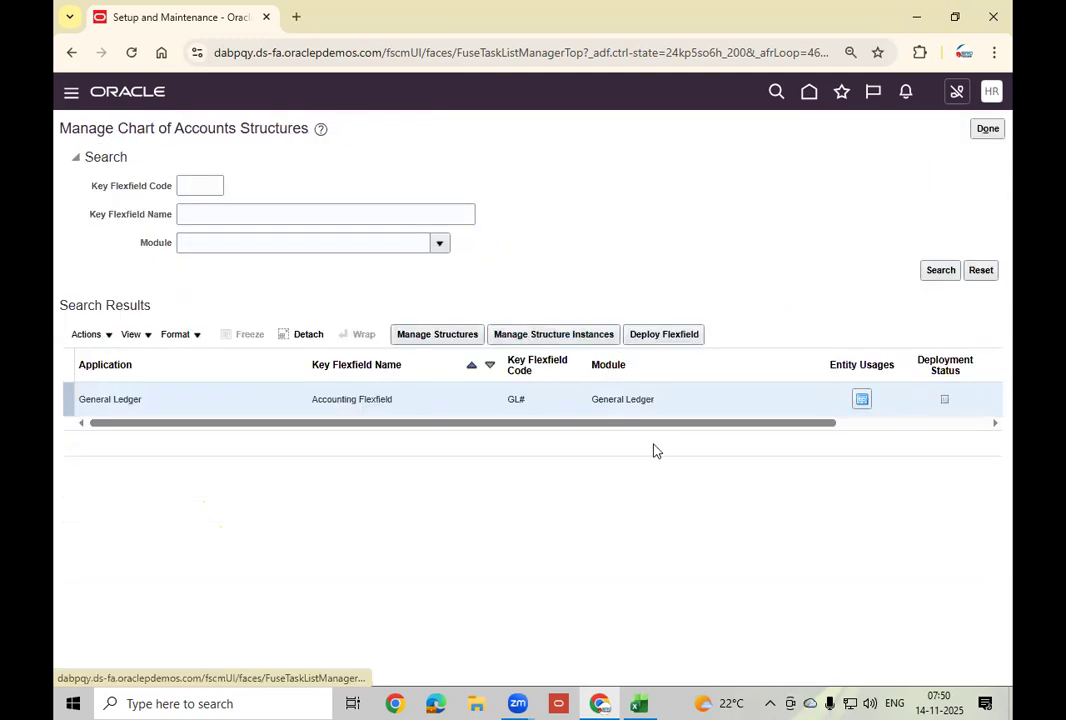
# Deploy the Accounting Flexfield, which fails after 1 of 36 entity usages with one warning.
pyautogui.moveTo(640, 424); pyautogui.dragTo(767, 433)
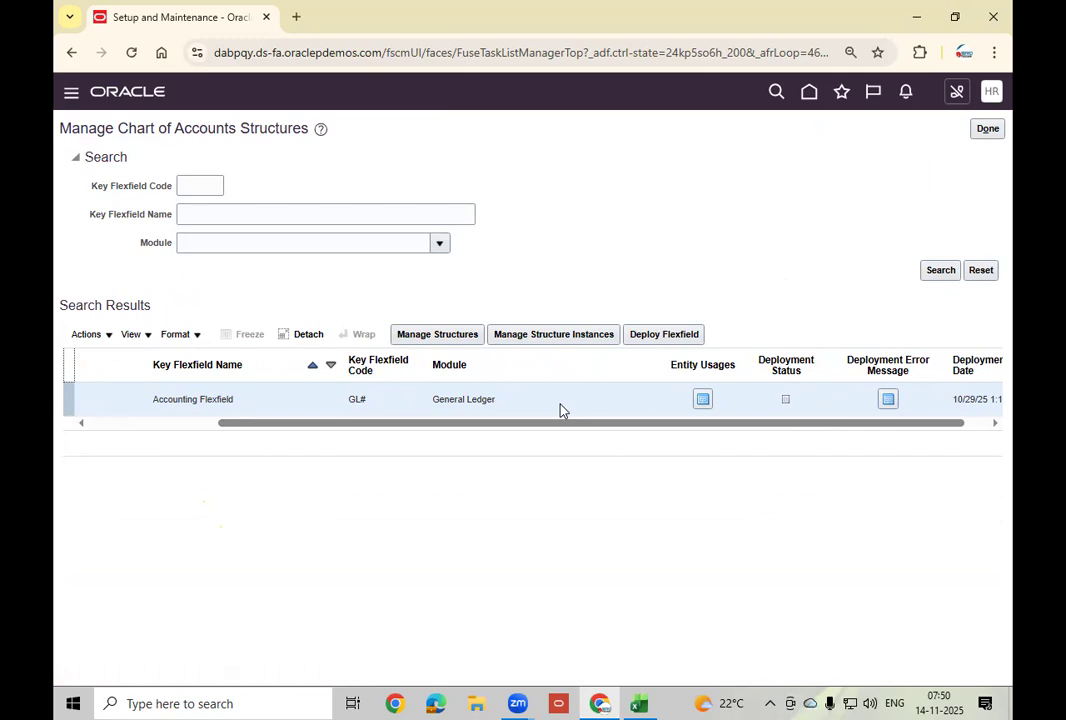
pyautogui.click(687, 338)
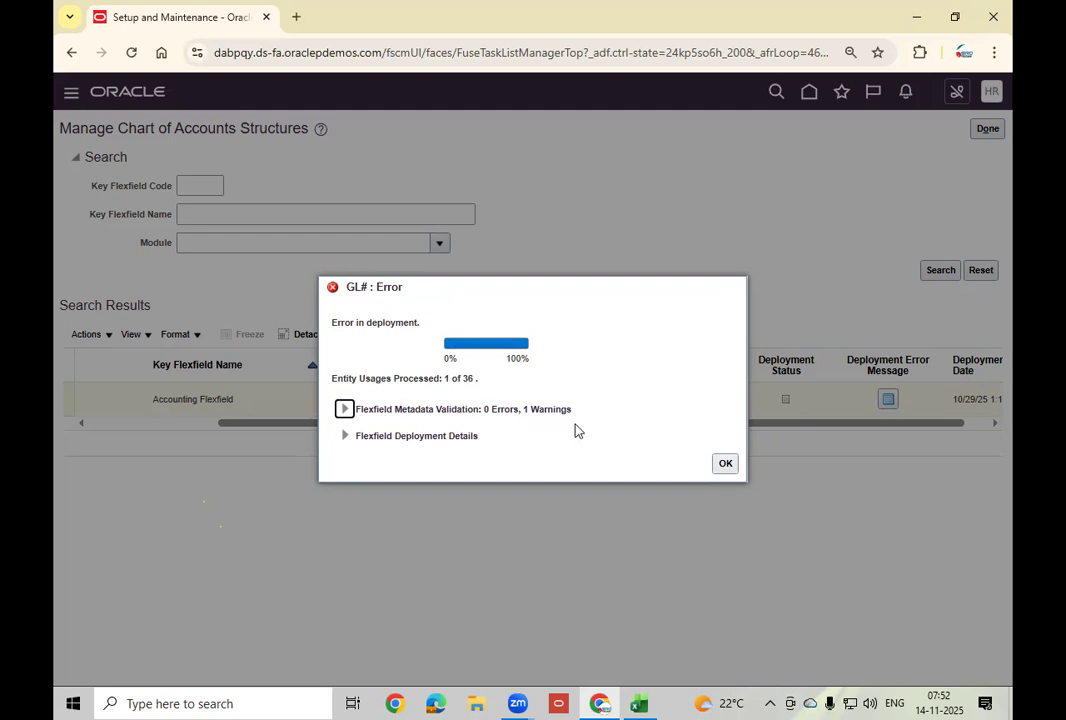
# Review the GL# metadata warning and deployment log, then dismiss the error report.
pyautogui.click(344, 410)
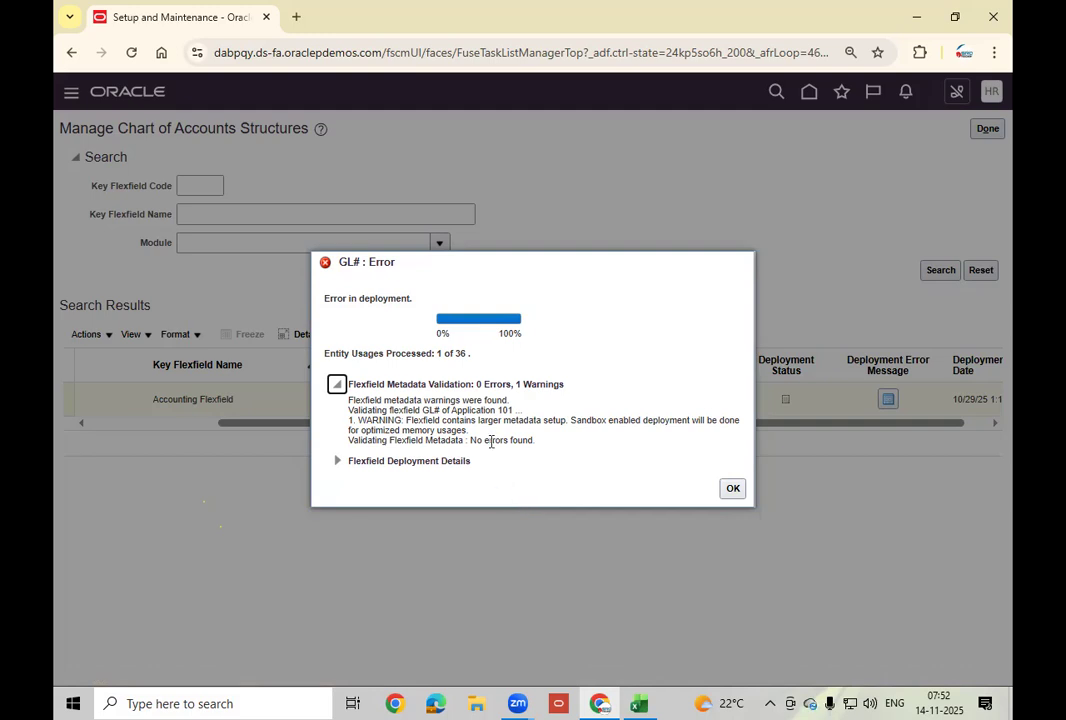
pyautogui.click(338, 462)
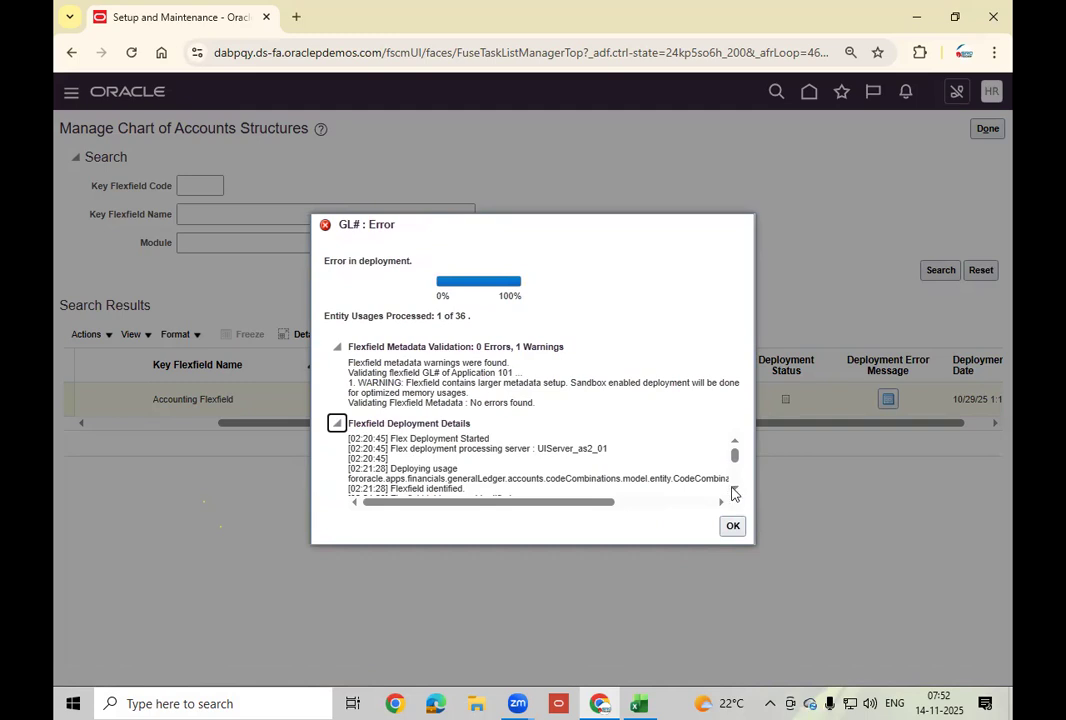
pyautogui.scroll(-4, 734, 491)
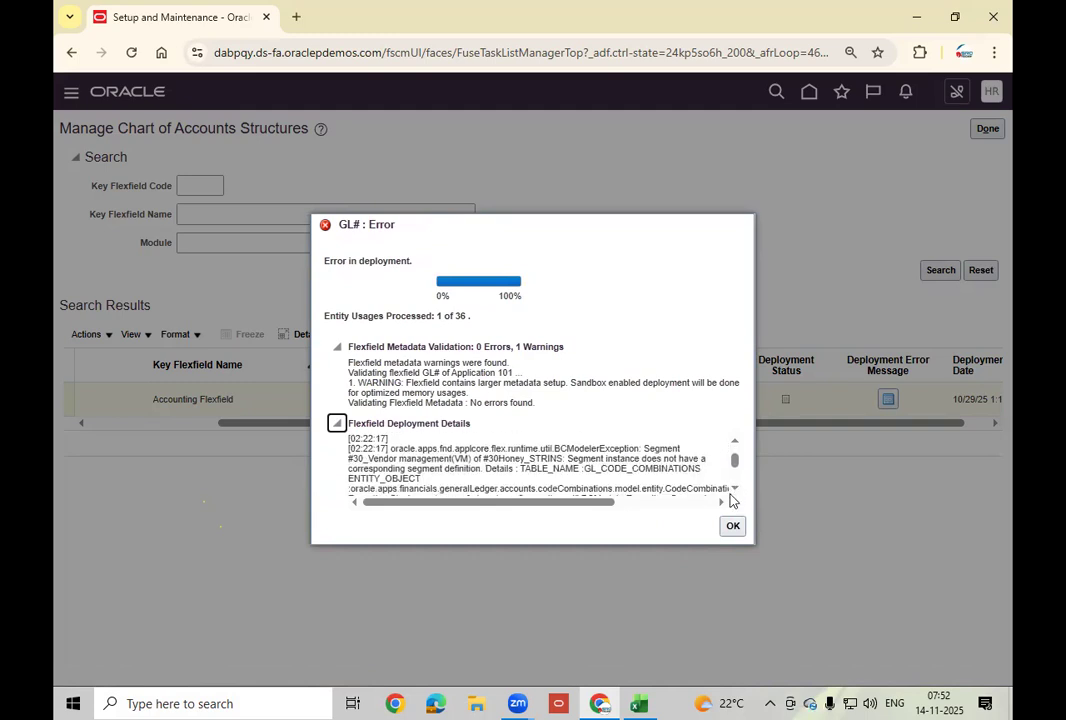
pyautogui.scroll(-6, 735, 491)
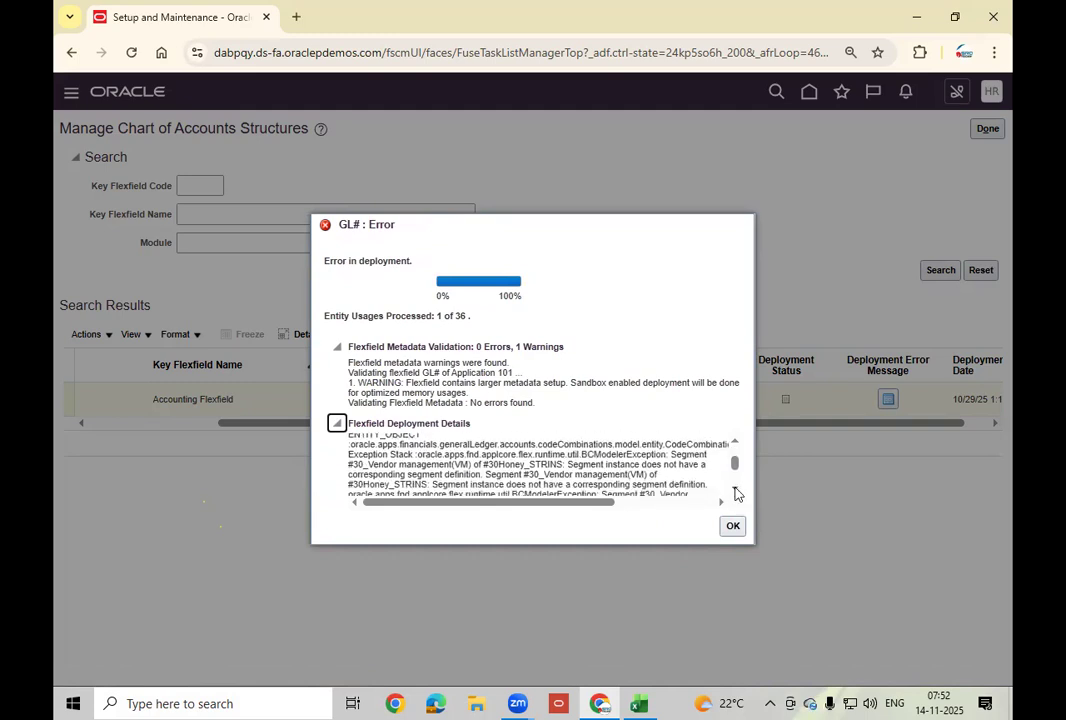
pyautogui.scroll(-3, 735, 491)
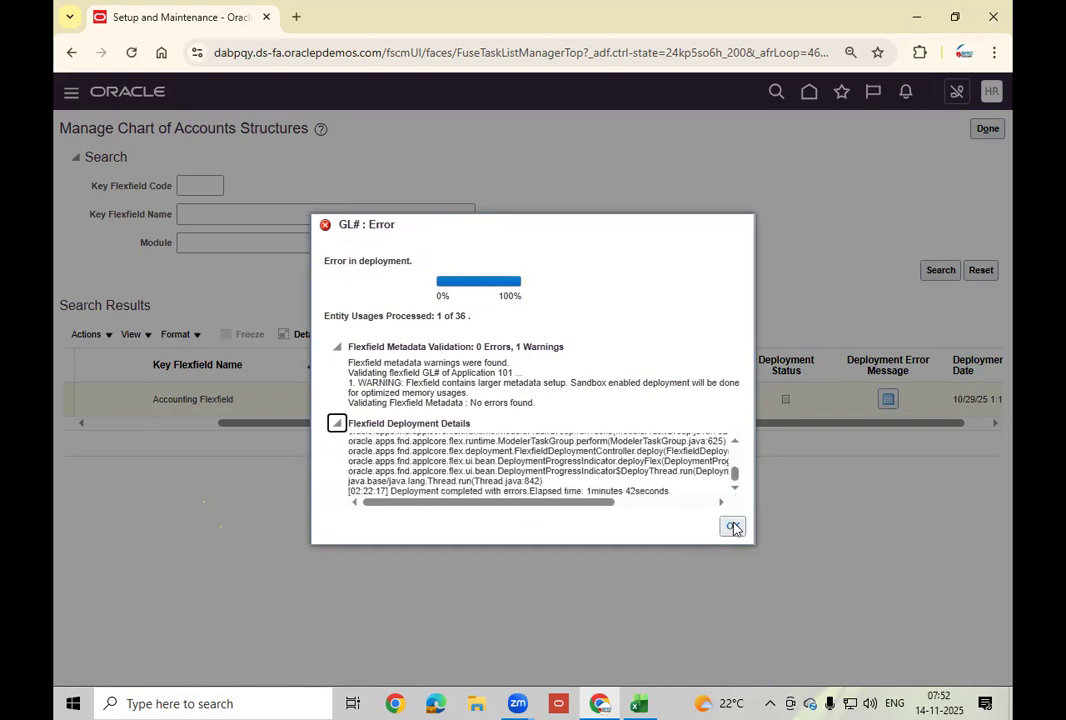
pyautogui.click(733, 528)
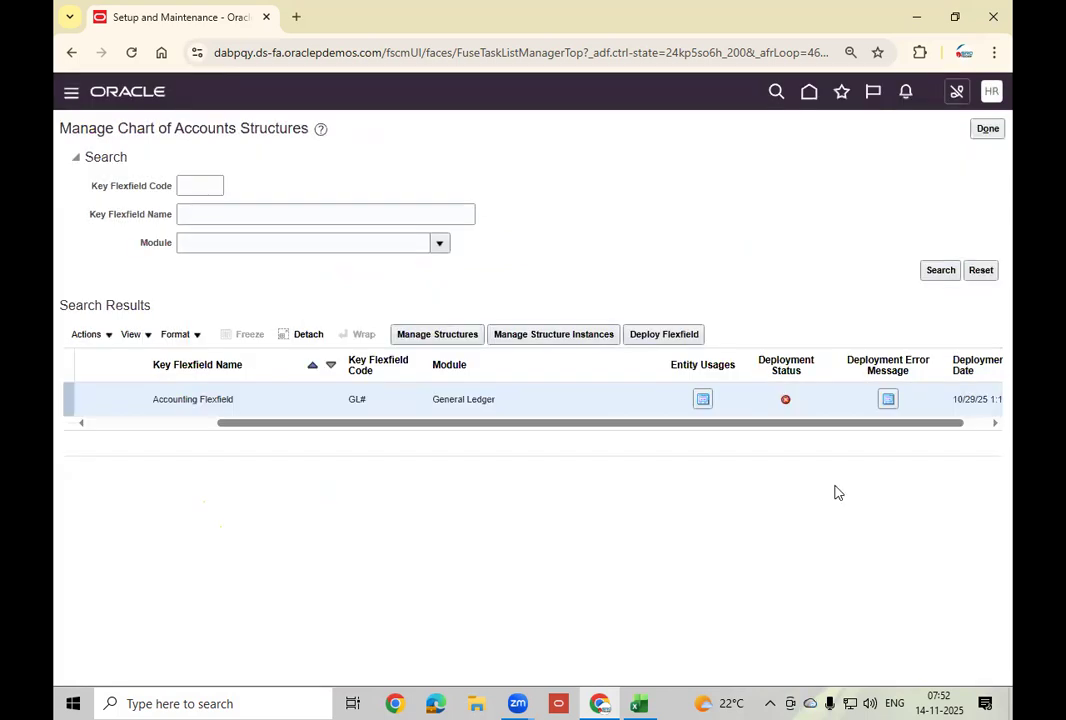
pyautogui.click(888, 399)
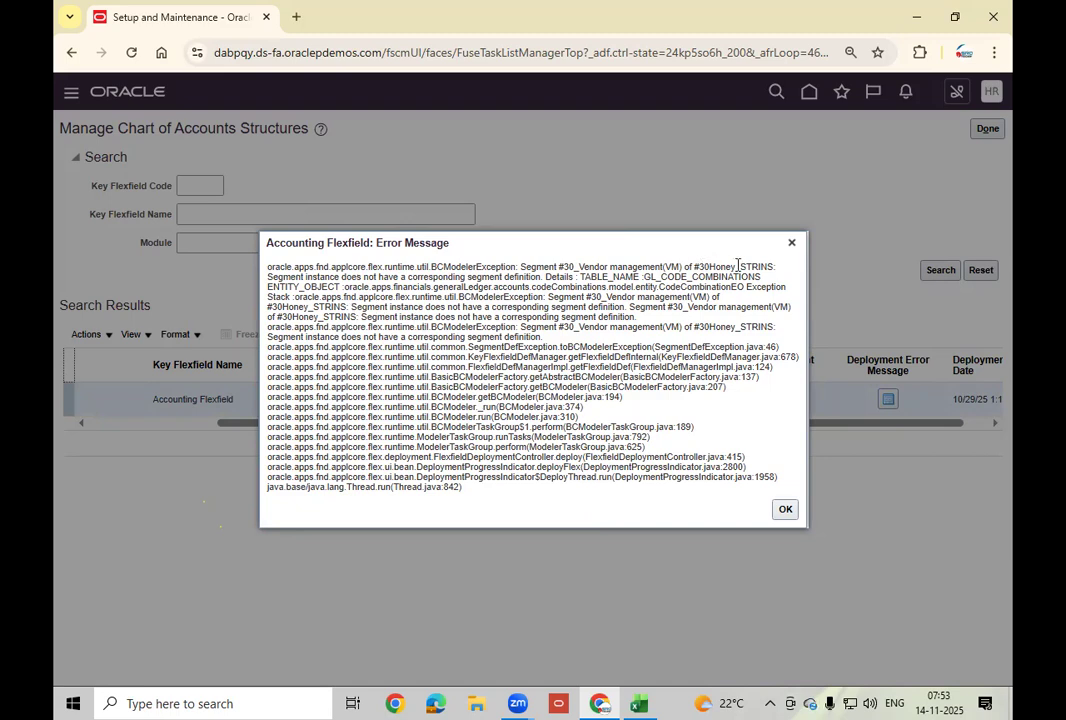
pyautogui.moveTo(694, 266); pyautogui.dragTo(776, 266)
pyautogui.hotkey('ctrl', 'c')
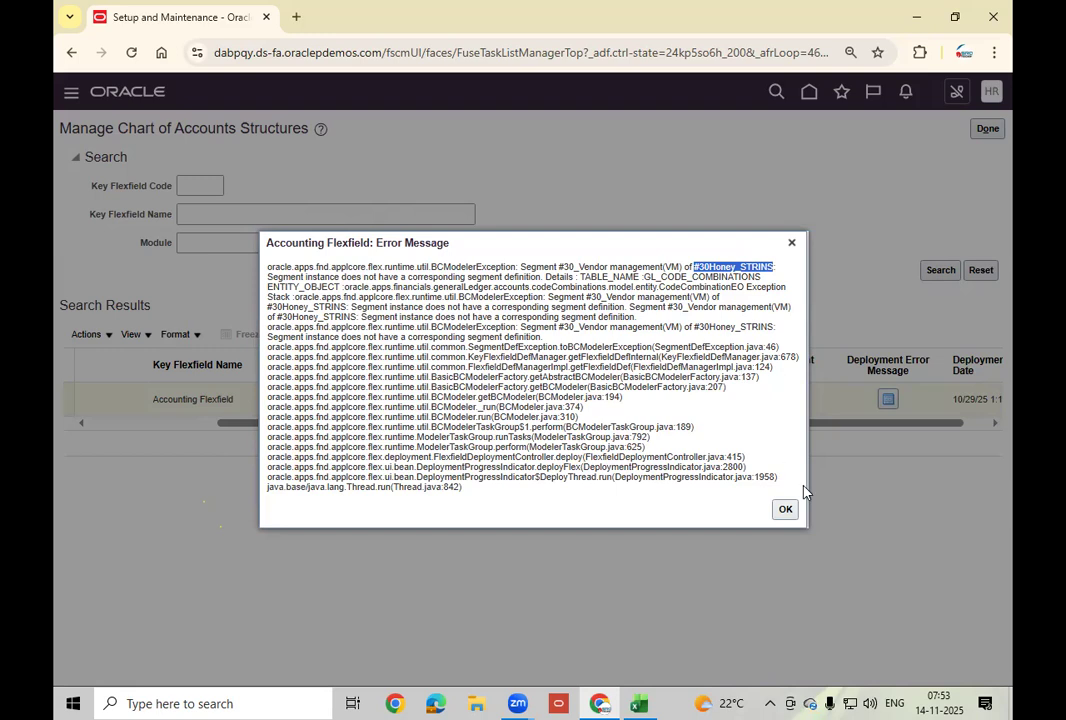
pyautogui.click(785, 509)
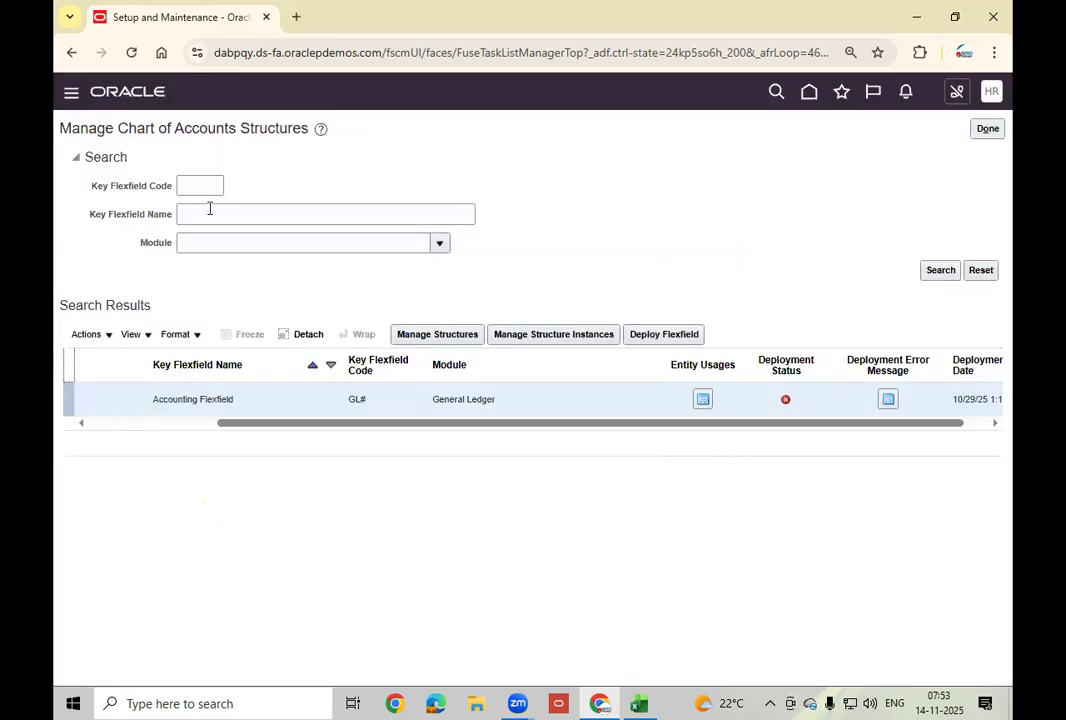
# Search Manage Structures for the pasted name #30Honey_STRINS and open it for editing.
pyautogui.click(452, 338)
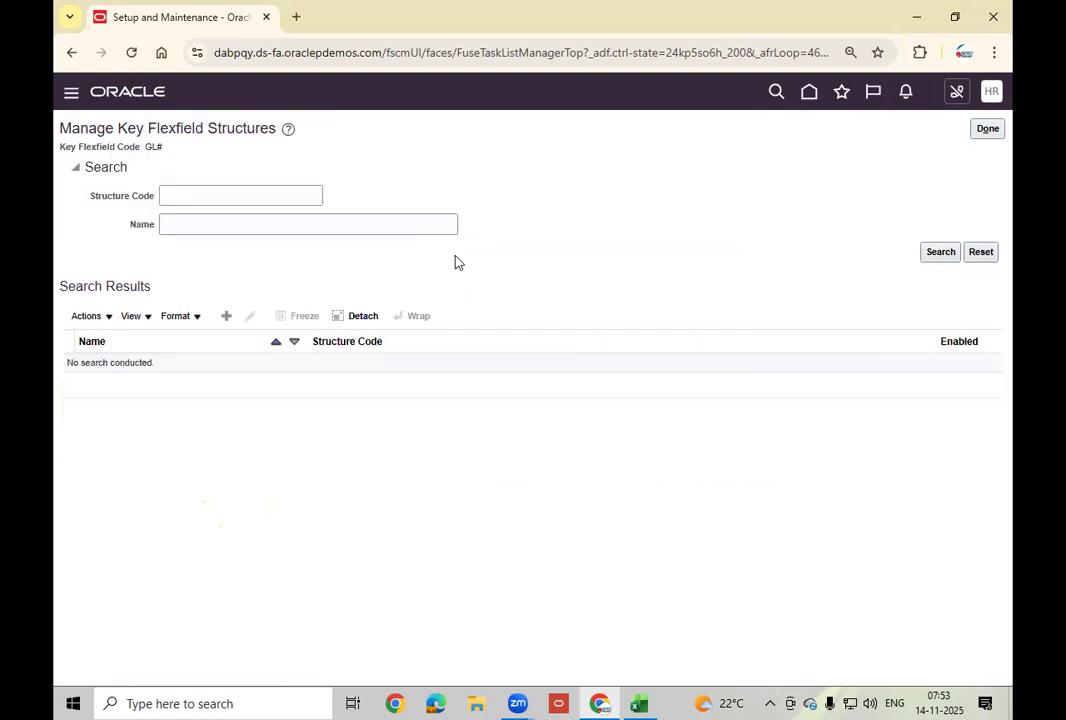
pyautogui.click(230, 222)
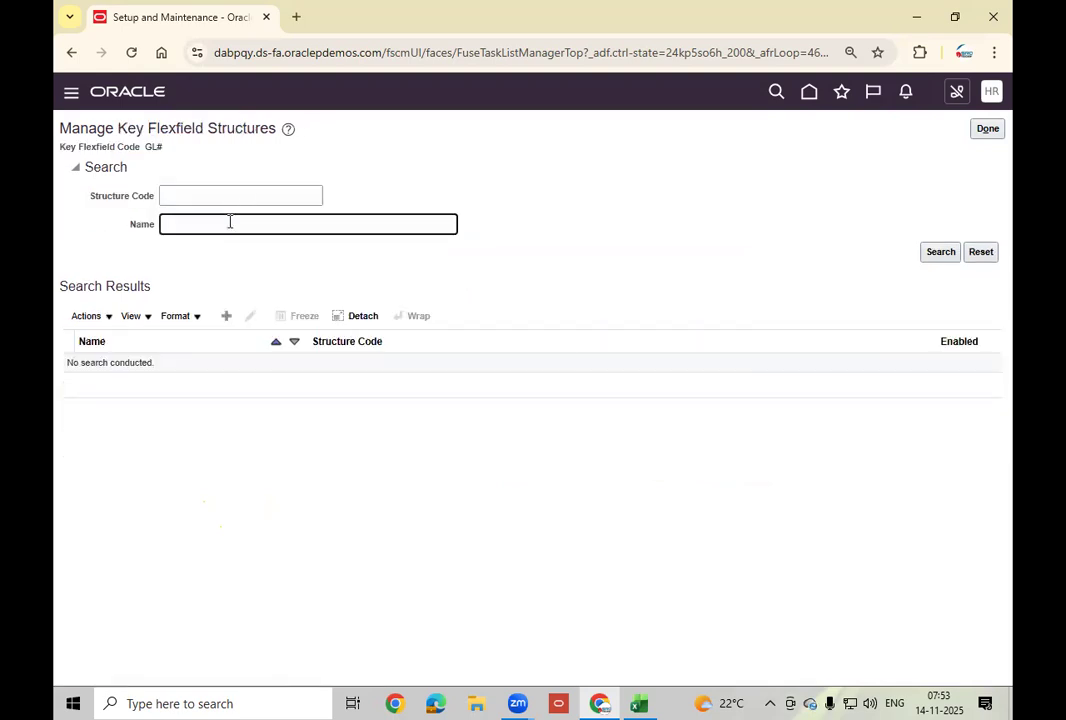
pyautogui.hotkey('ctrl', 'v')
pyautogui.click(937, 253)
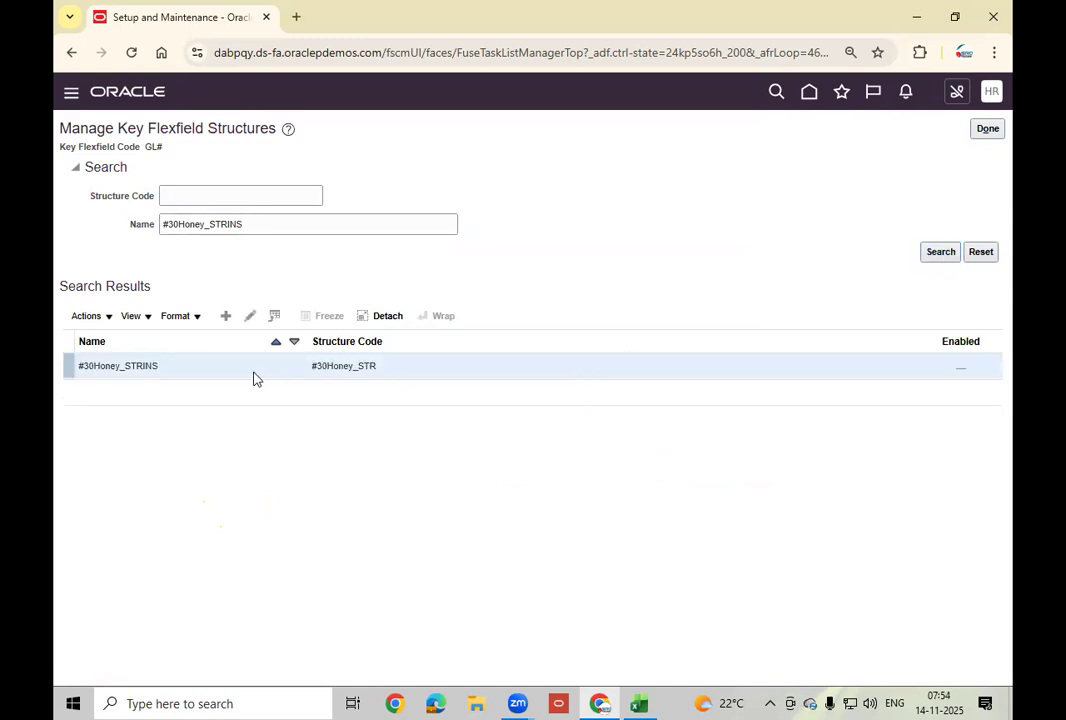
pyautogui.click(250, 316)
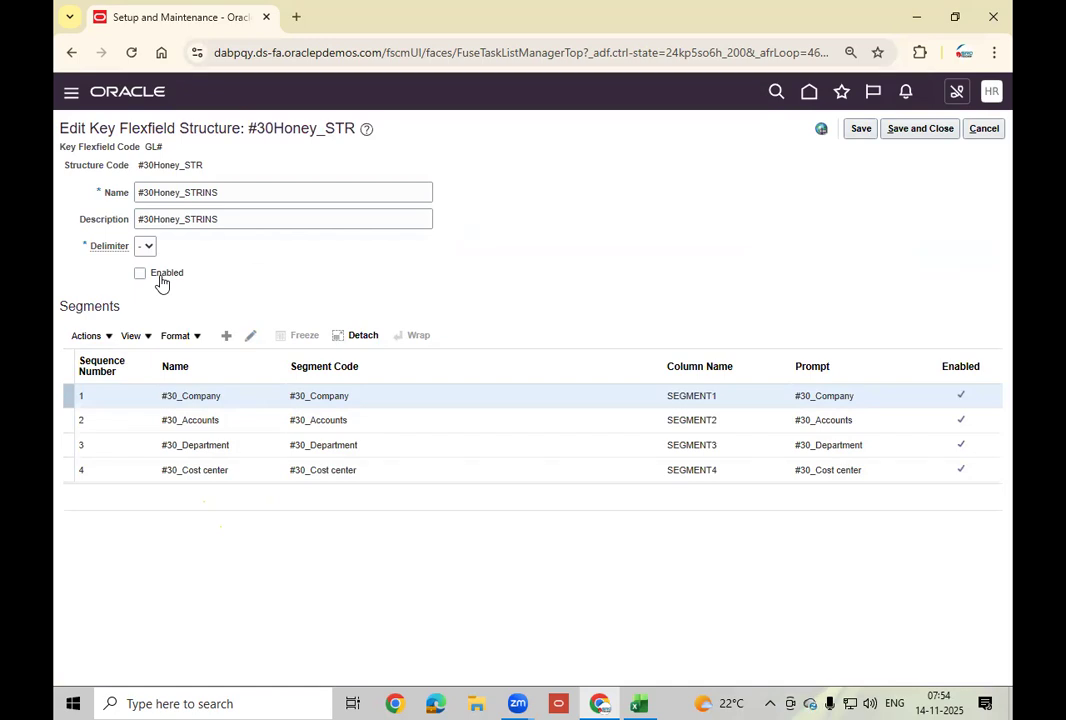
# Inspect the #30_Company, #30_Accounts and #30_Department segments without changing them.
pyautogui.click(162, 281)
pyautogui.click(249, 338)
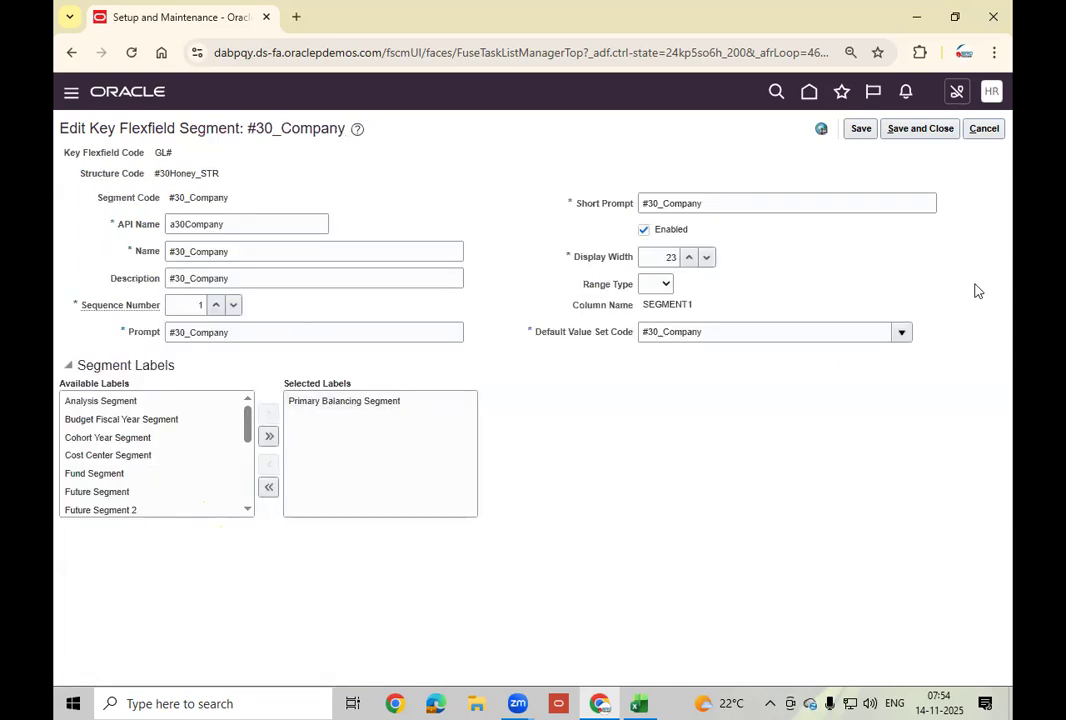
pyautogui.click(995, 133)
pyautogui.click(369, 419)
pyautogui.click(250, 335)
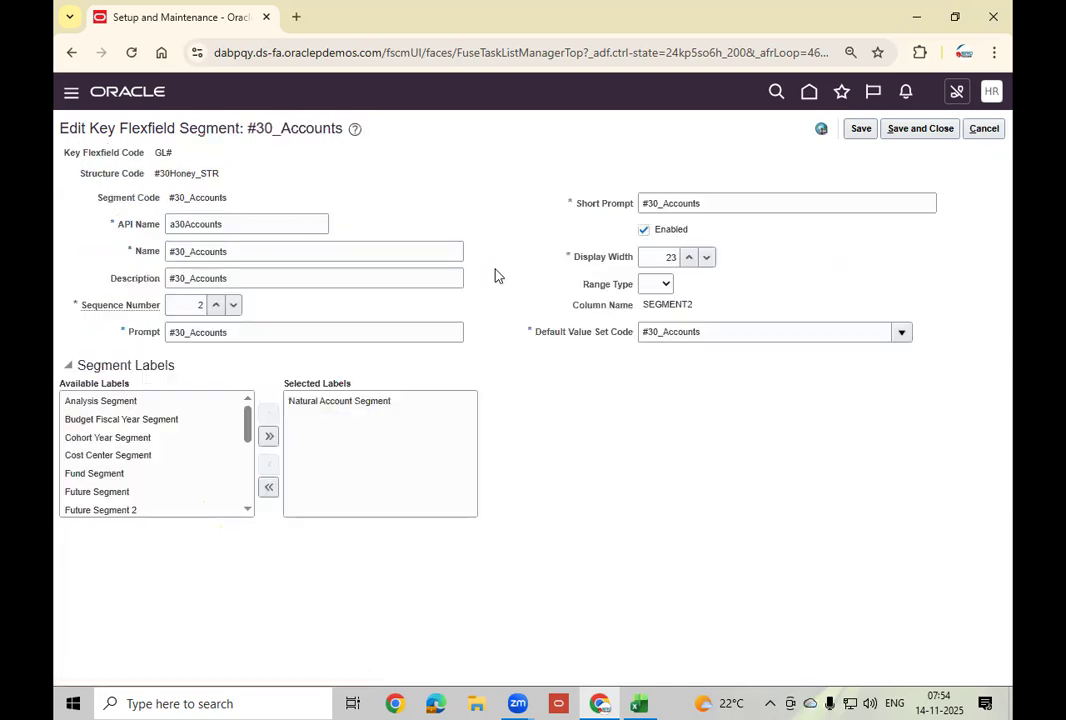
pyautogui.click(992, 130)
pyautogui.click(988, 132)
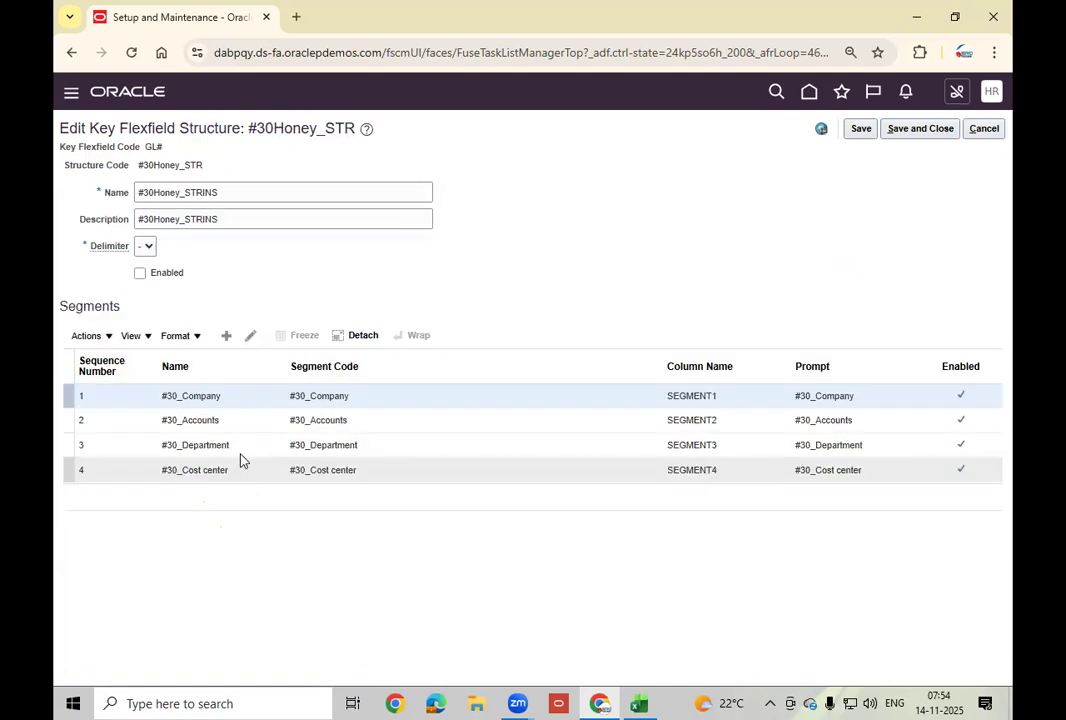
pyautogui.click(249, 455)
pyautogui.click(250, 335)
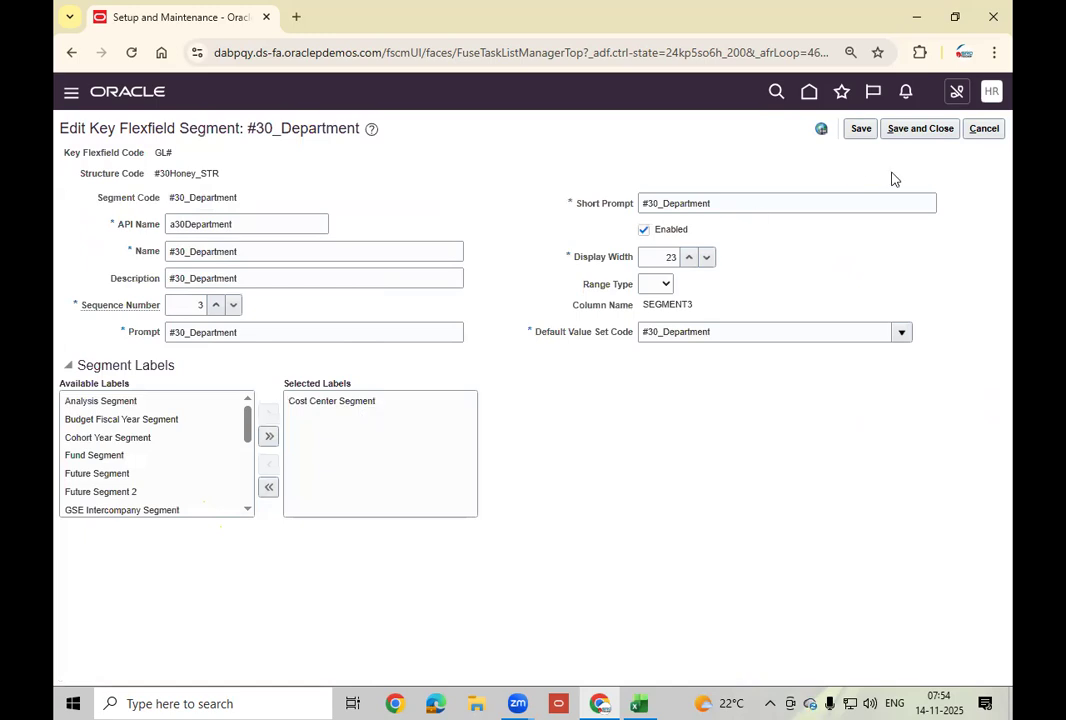
pyautogui.click(983, 130)
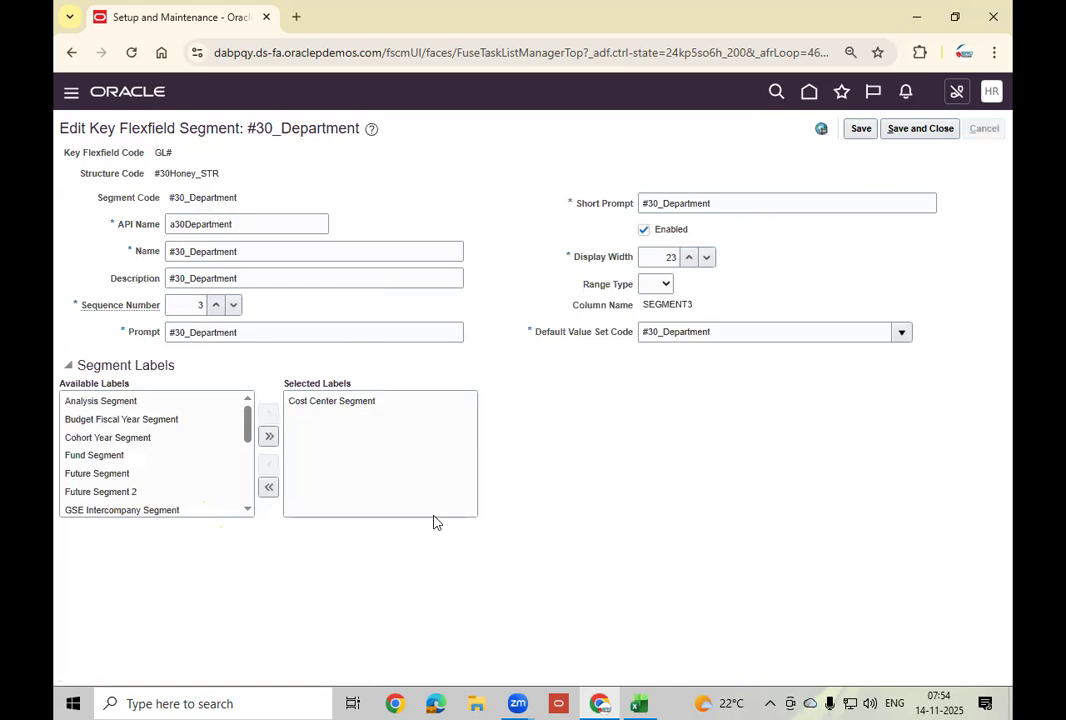
# Assign the Cost Center Segment label to the #30_Cost center segment and save it.
pyautogui.click(250, 470)
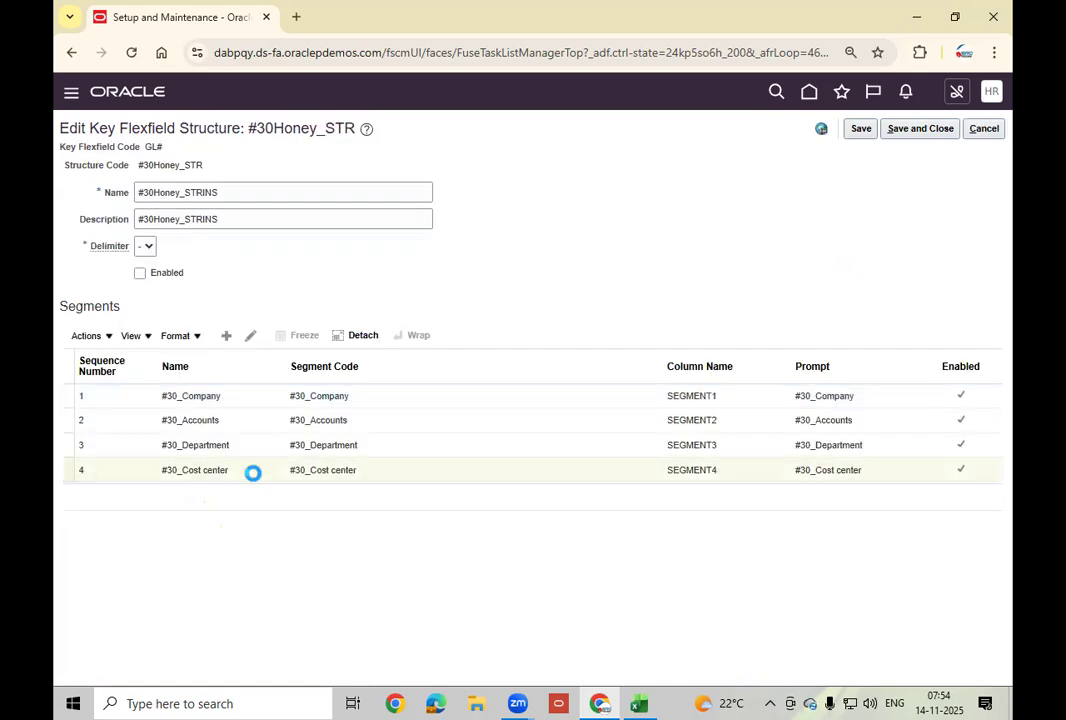
pyautogui.click(250, 335)
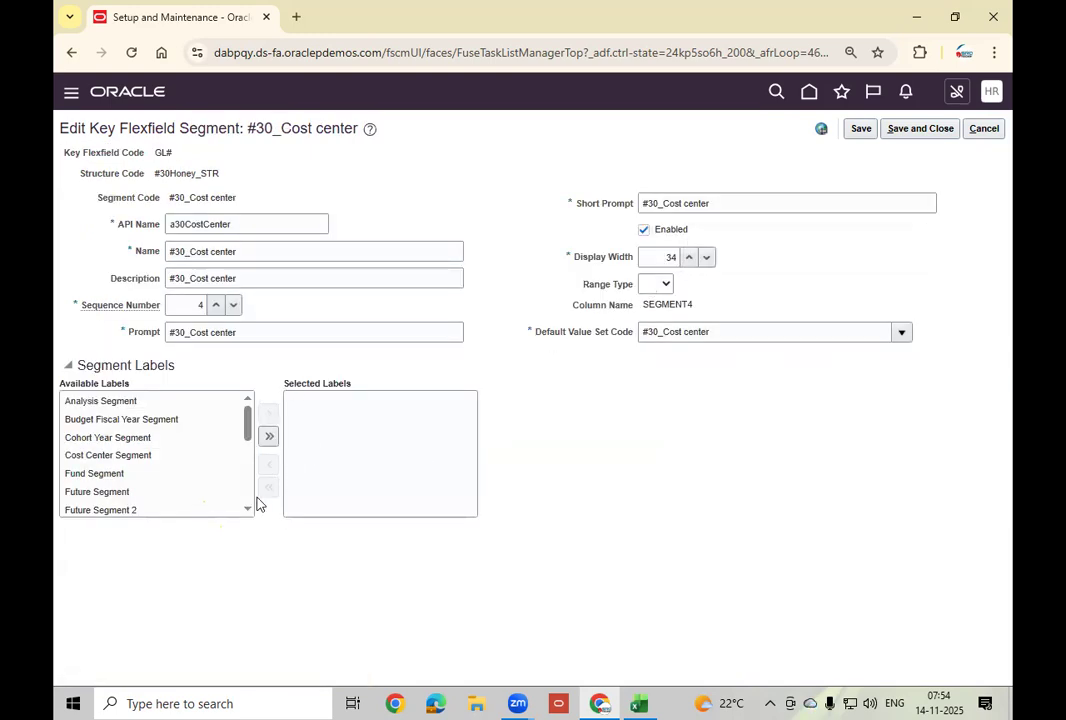
pyautogui.click(150, 455)
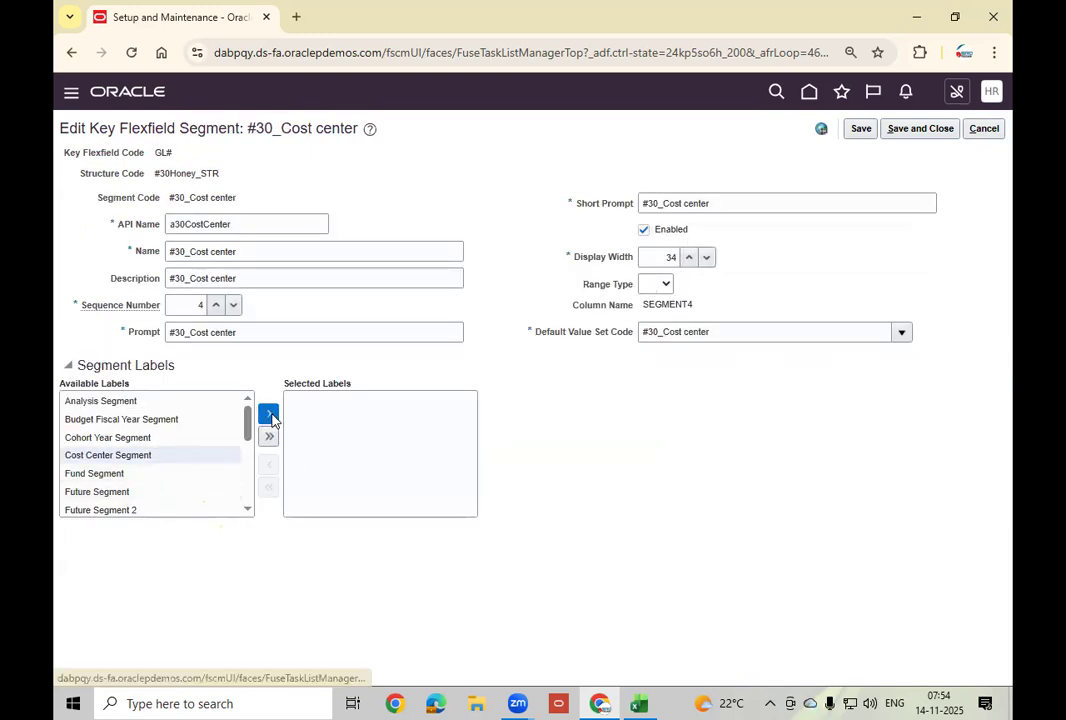
pyautogui.click(268, 412)
pyautogui.click(934, 128)
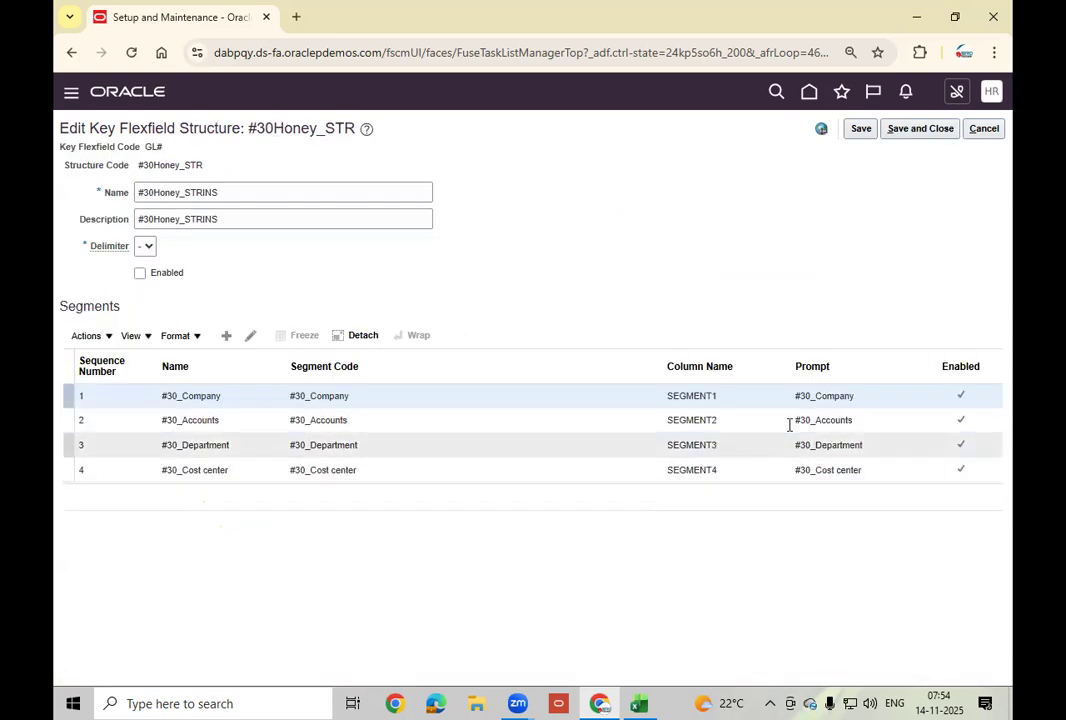
# Enable the #30Honey_STRINS structure and save and close it.
pyautogui.click(140, 273)
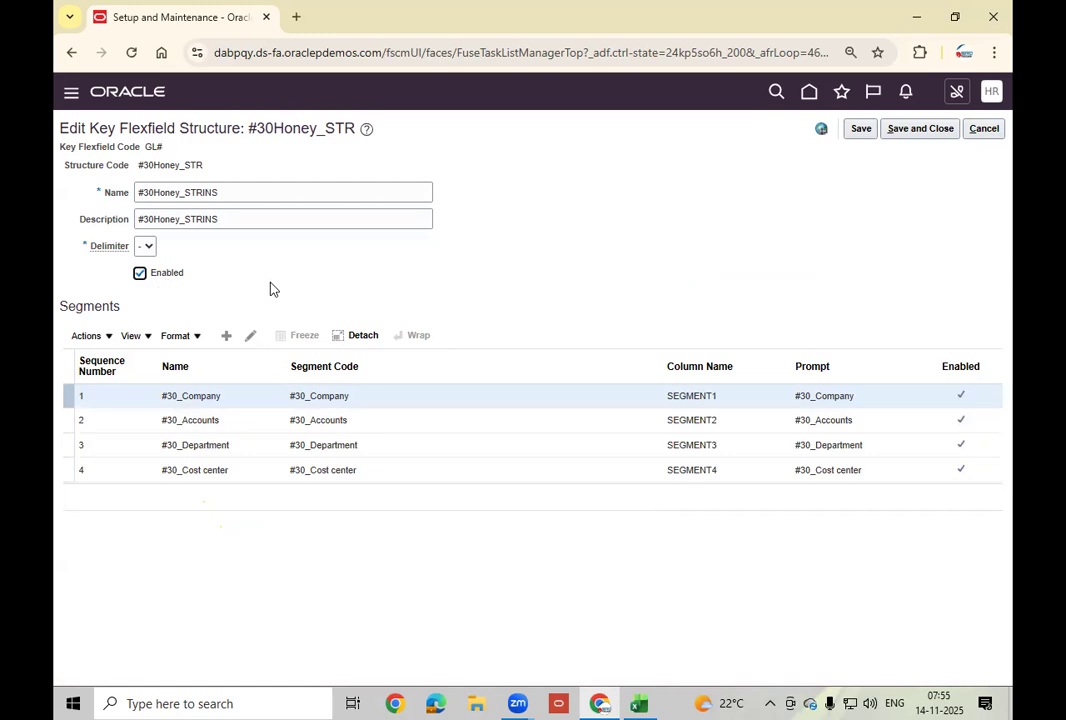
pyautogui.click(861, 129)
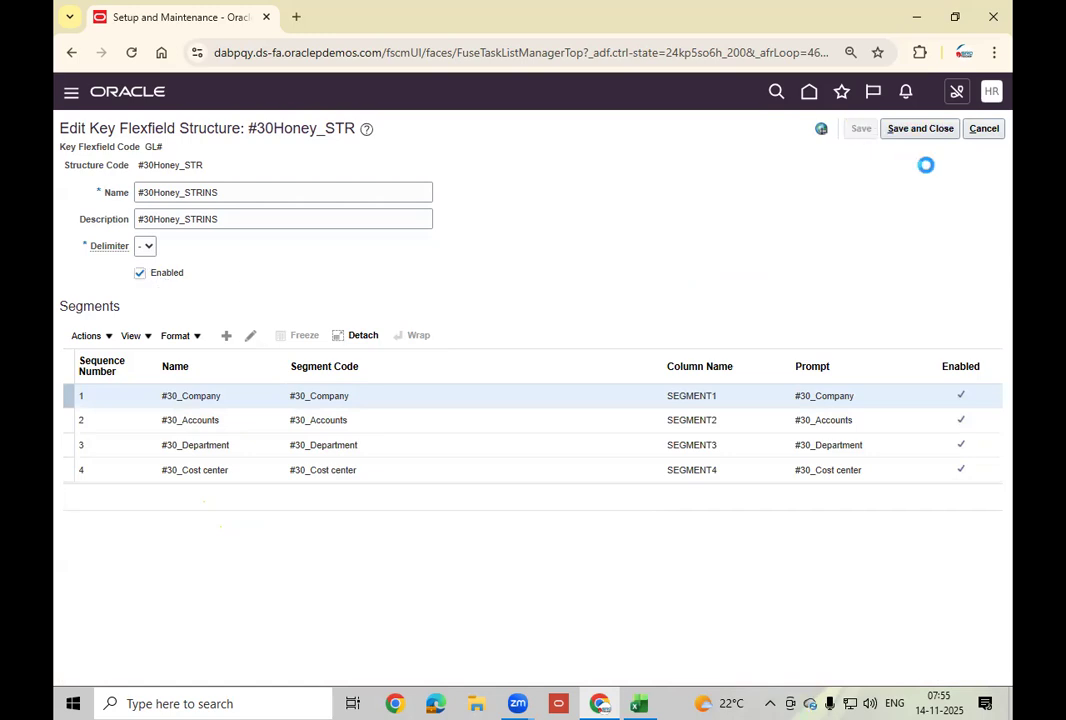
pyautogui.click(921, 131)
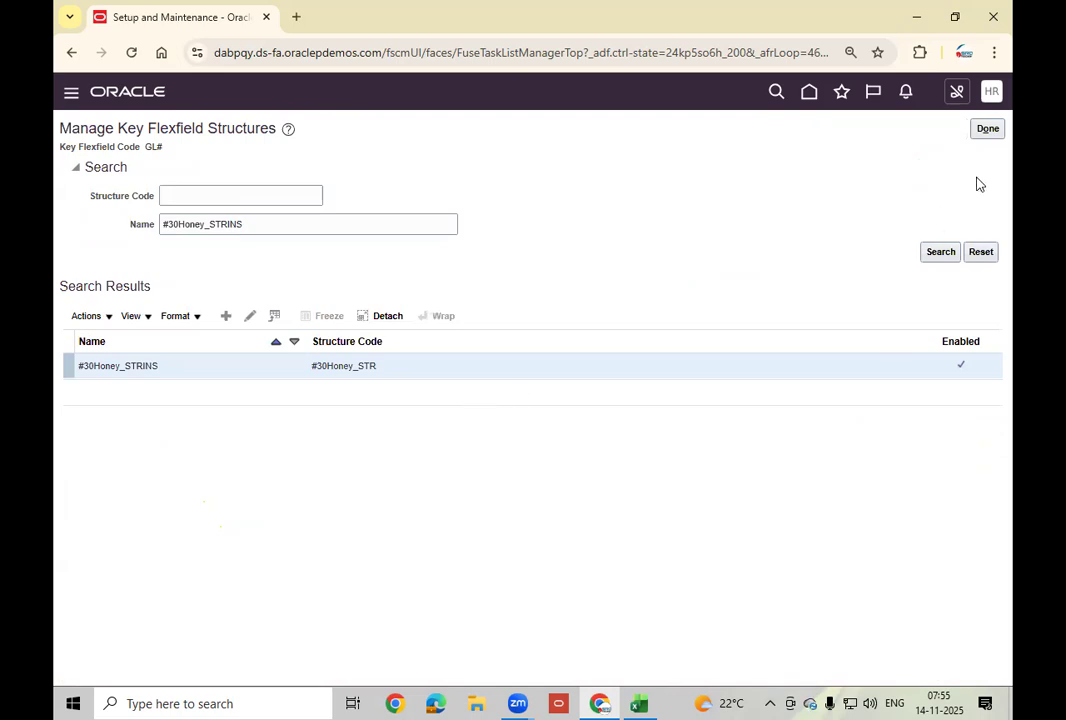
# Find the #30Honey_STRINS structure instance under Manage Structure Instances and open it for editing.
pyautogui.click(989, 133)
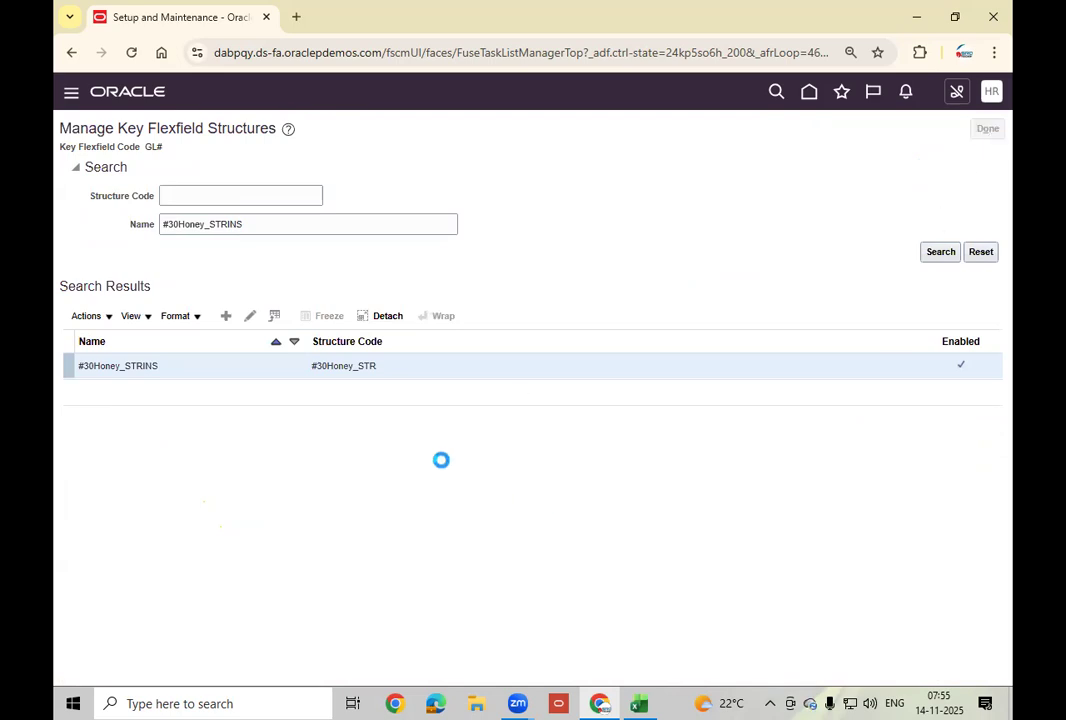
pyautogui.click(508, 341)
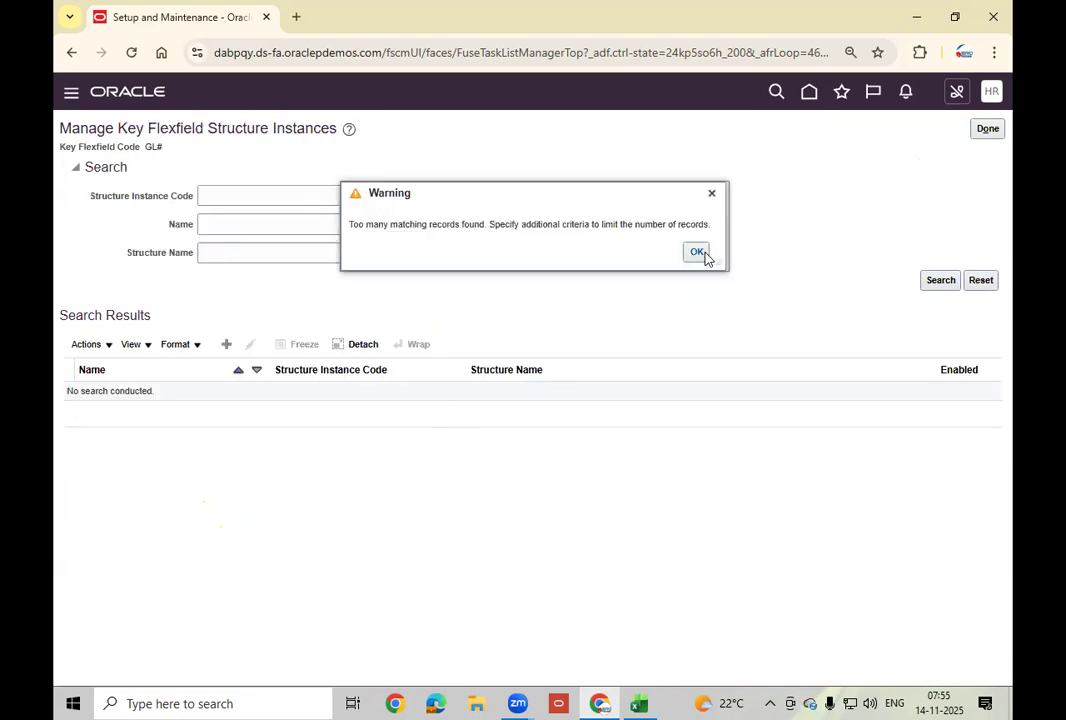
pyautogui.click(699, 253)
pyautogui.click(280, 254)
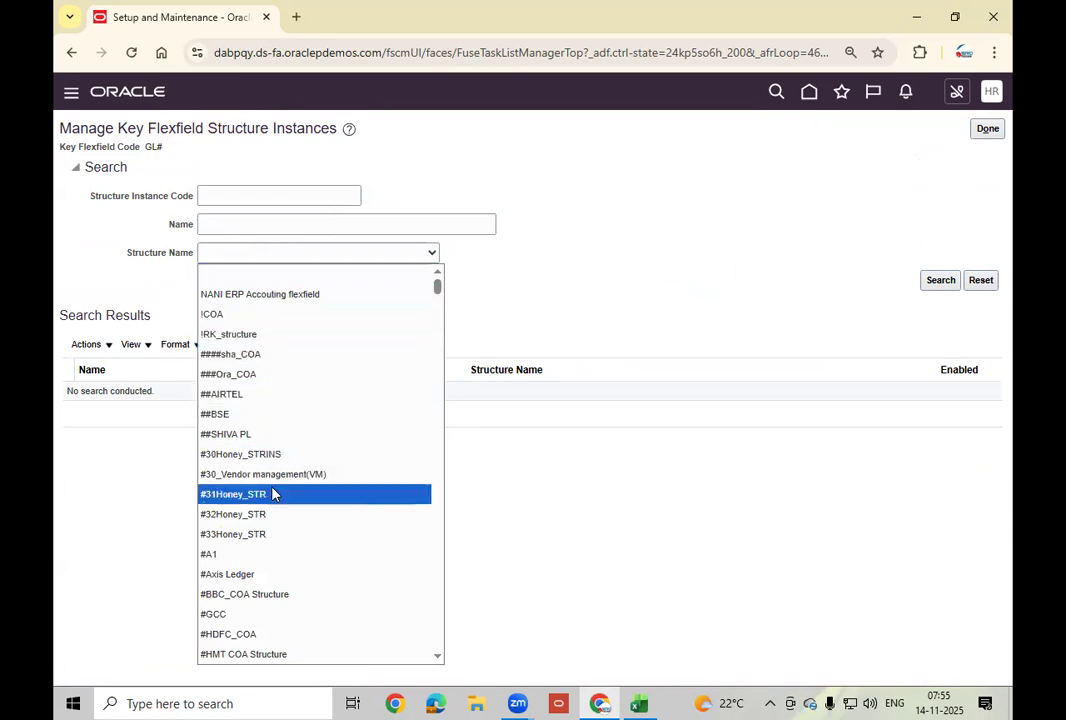
pyautogui.click(251, 462)
pyautogui.click(938, 281)
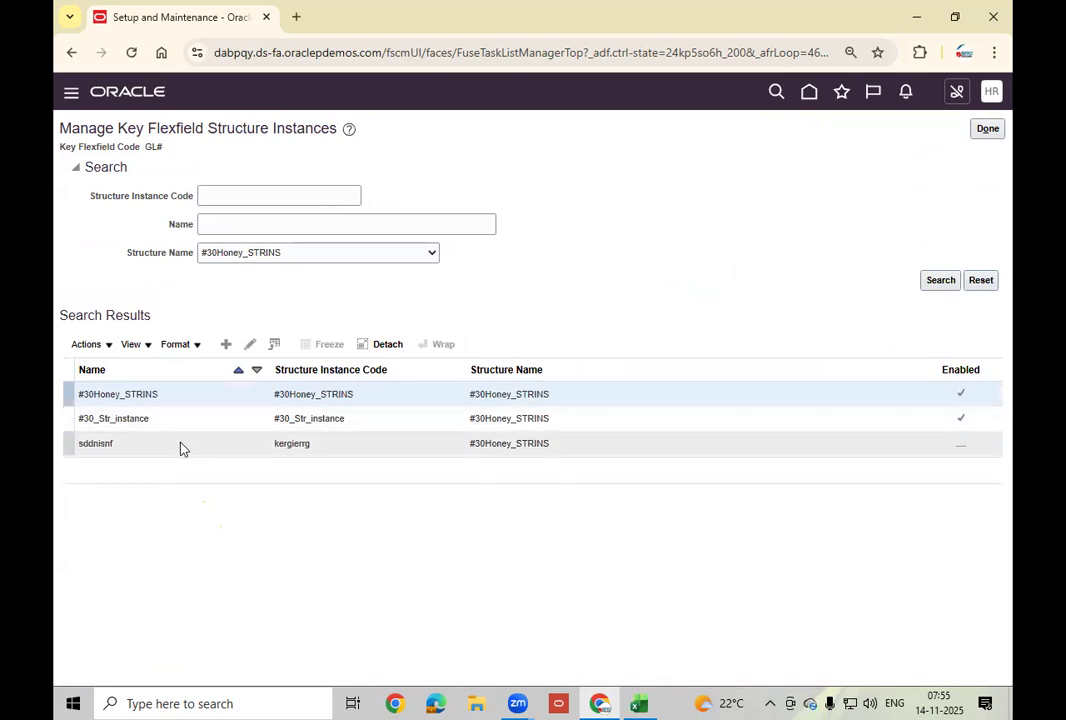
pyautogui.click(249, 345)
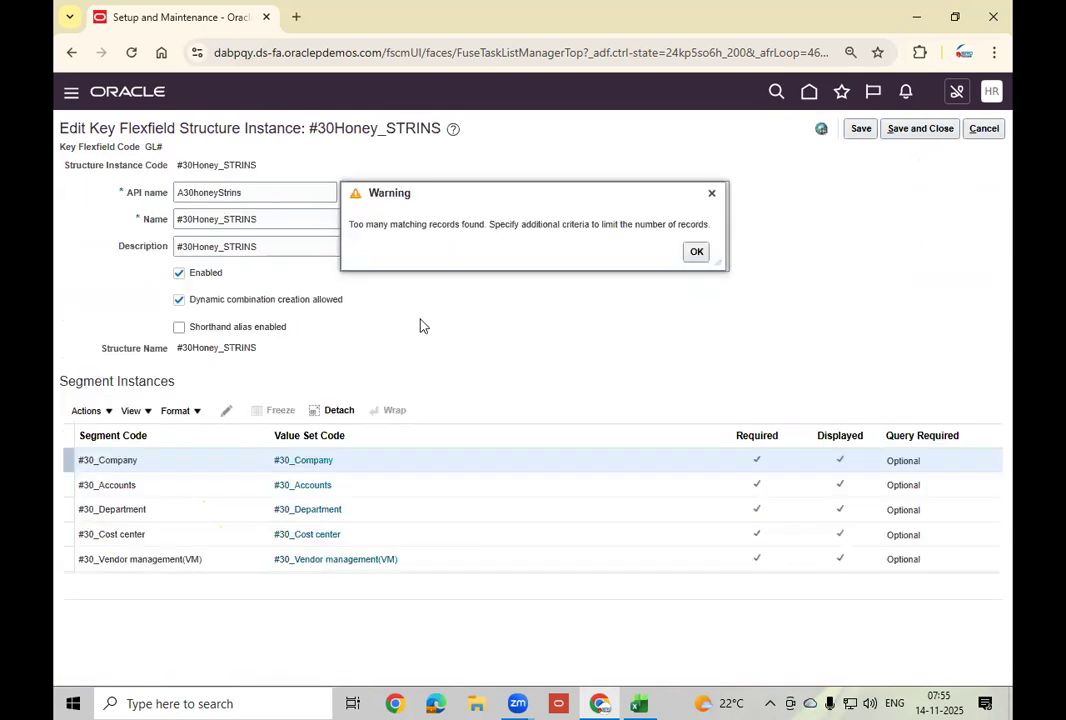
pyautogui.click(697, 251)
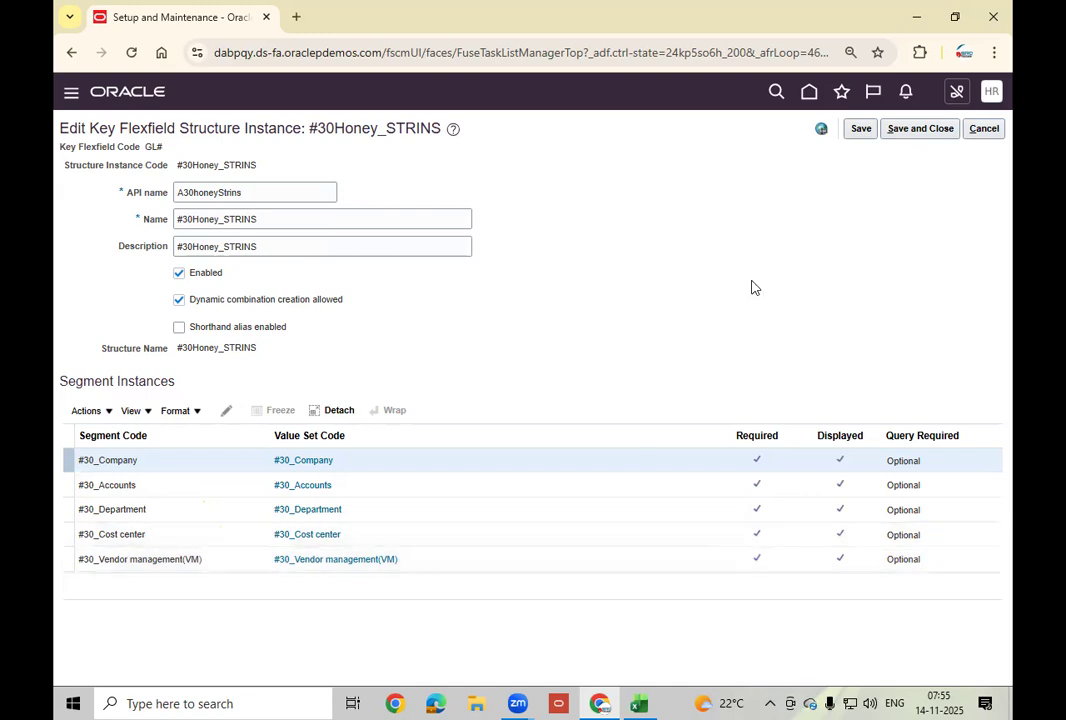
# Close the #30Honey_STRINS and #30_Str_instance instance editors without saving.
pyautogui.click(998, 130)
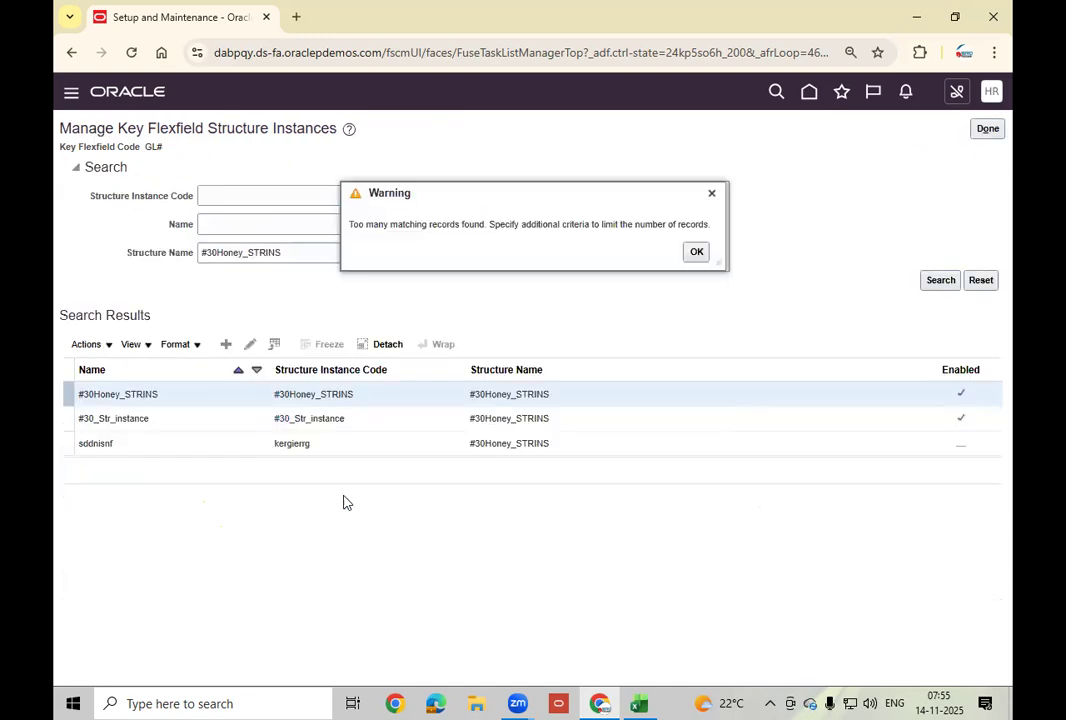
pyautogui.click(368, 418)
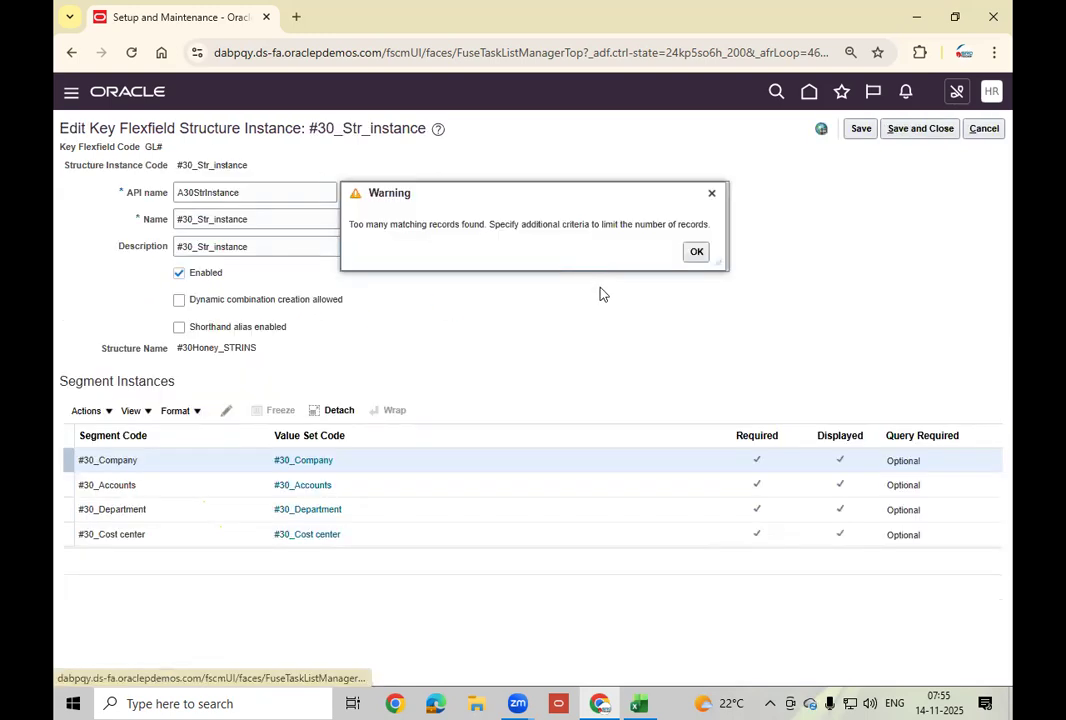
pyautogui.click(697, 252)
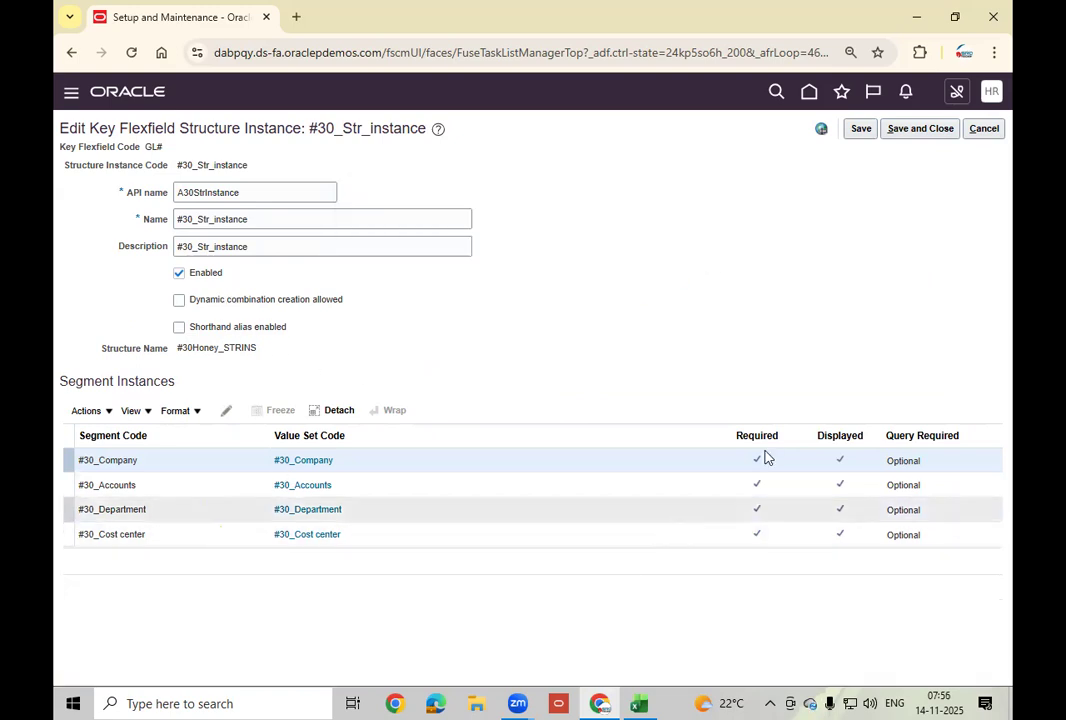
pyautogui.click(983, 129)
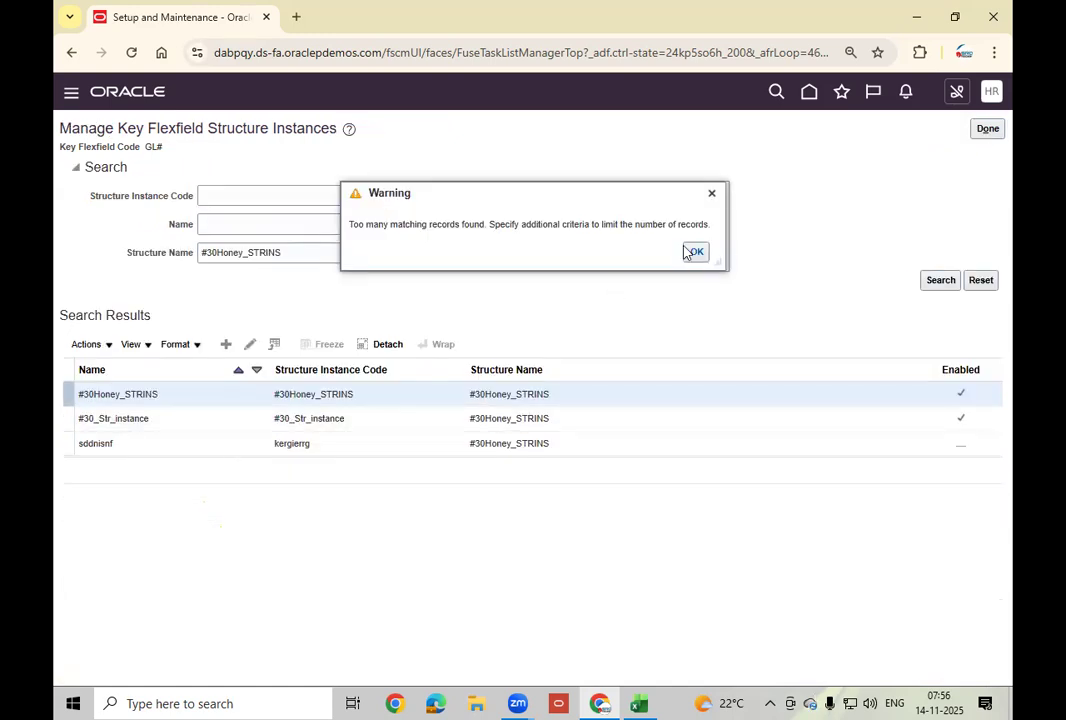
pyautogui.click(695, 250)
pyautogui.click(330, 443)
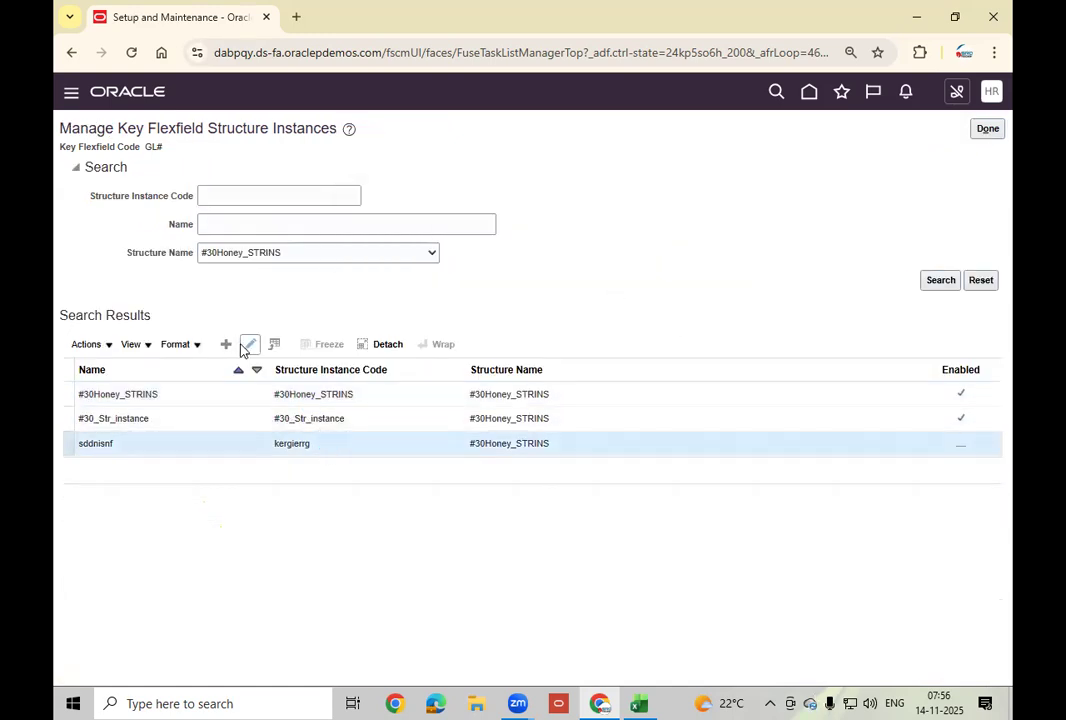
pyautogui.click(251, 345)
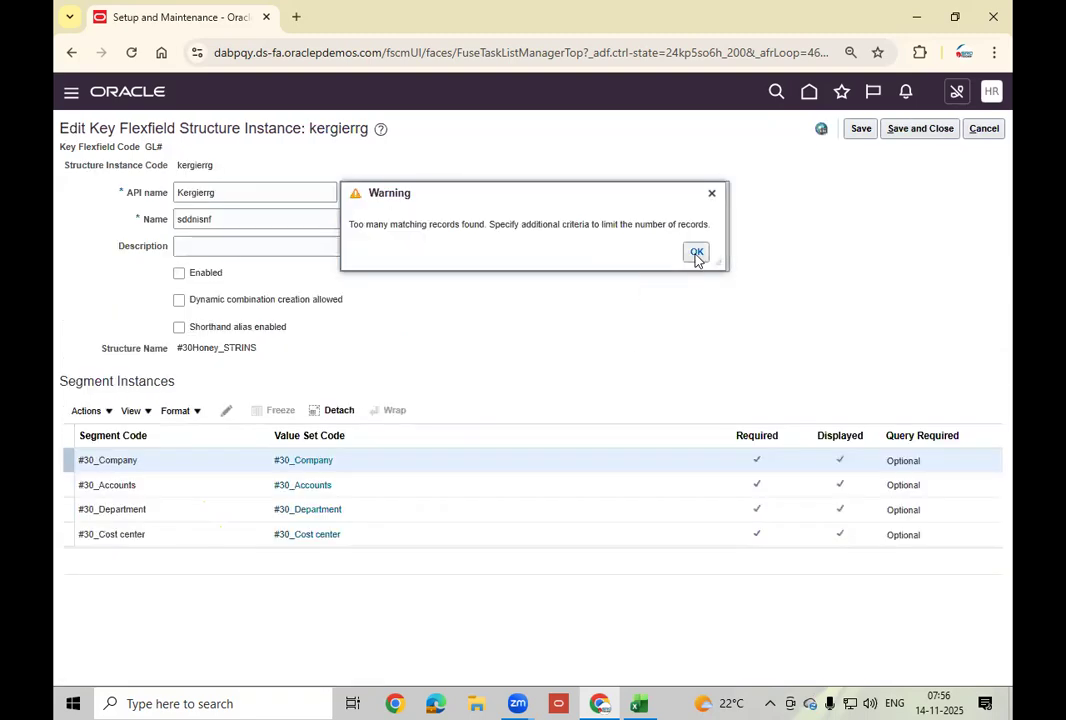
pyautogui.click(696, 254)
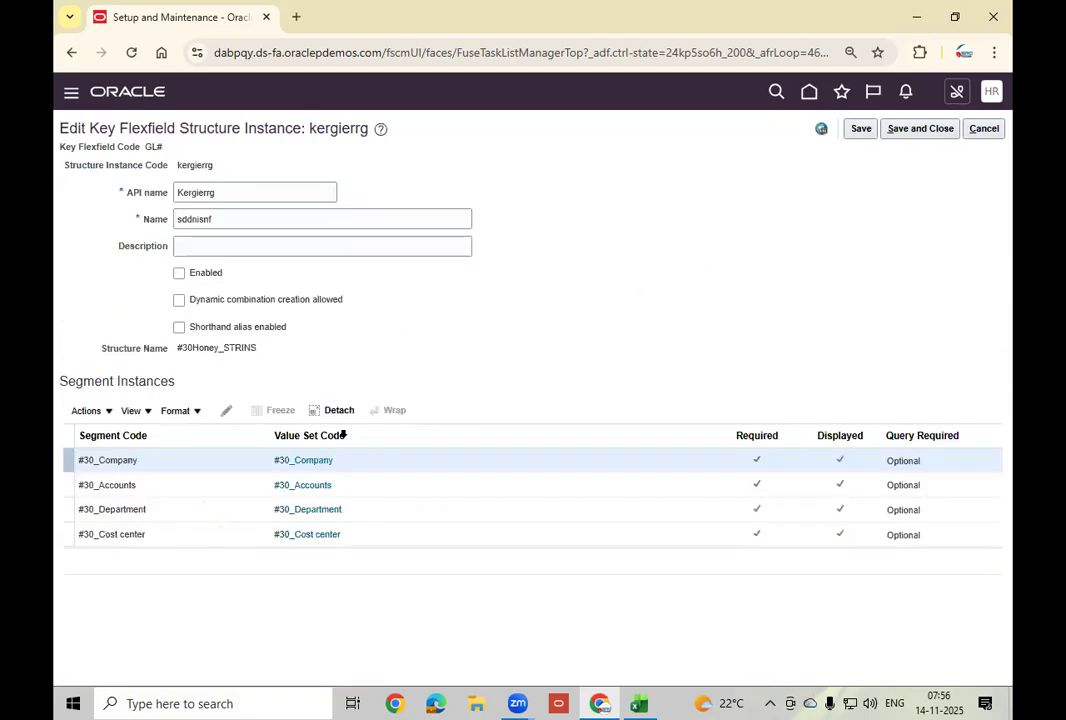
pyautogui.click(226, 410)
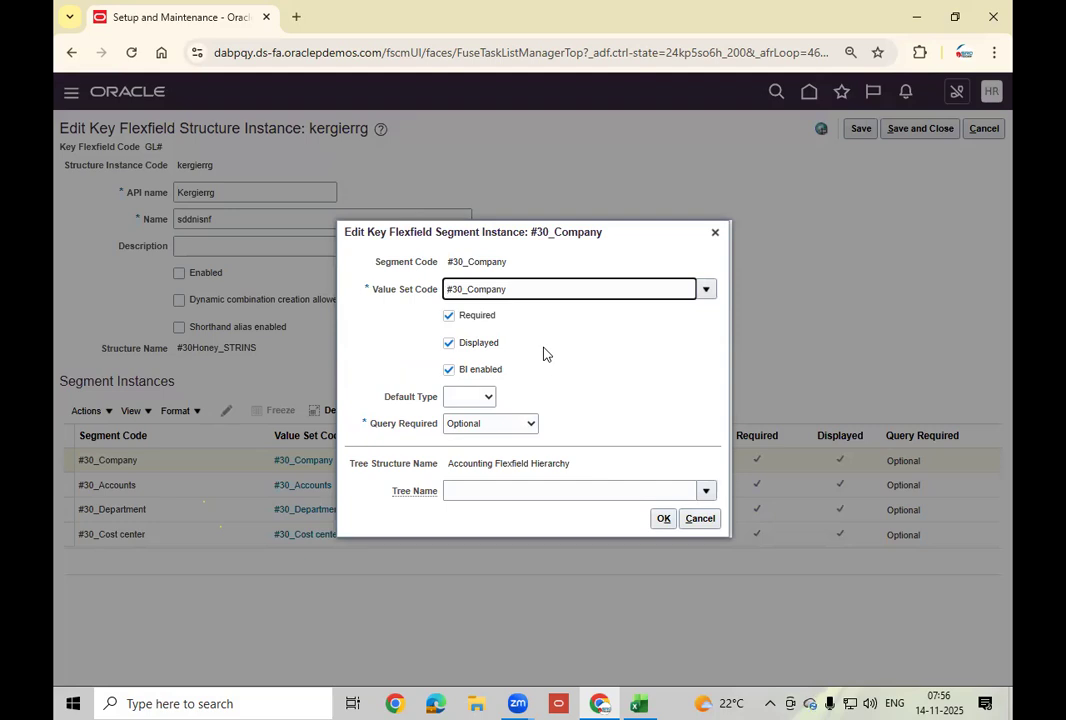
pyautogui.click(718, 521)
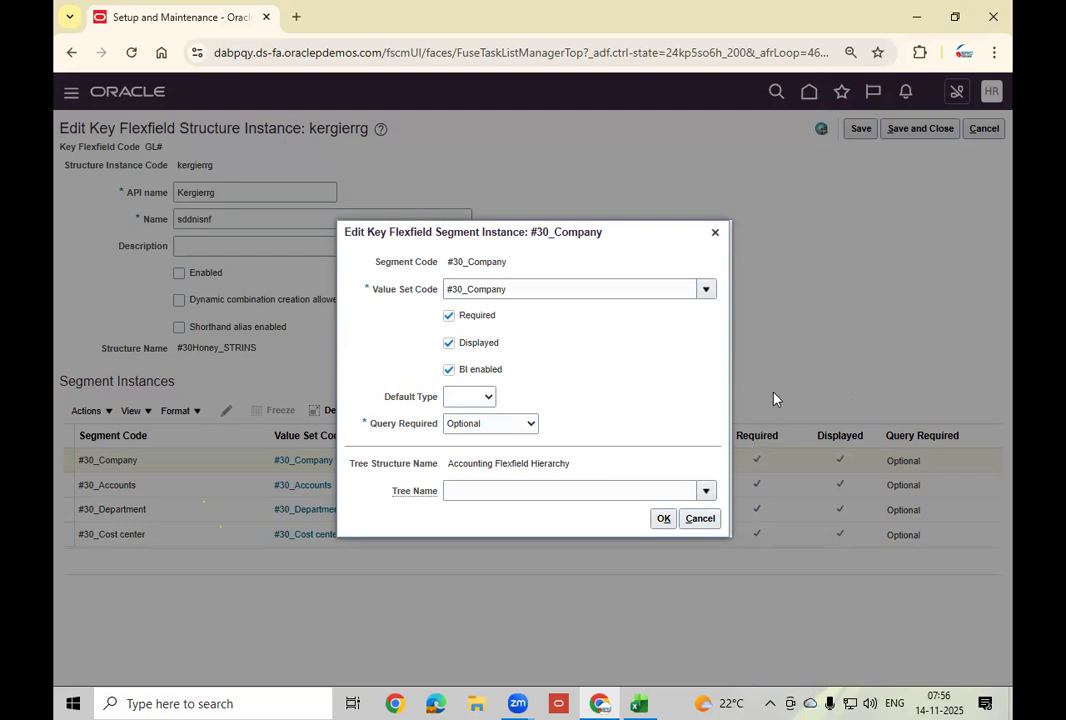
pyautogui.click(705, 518)
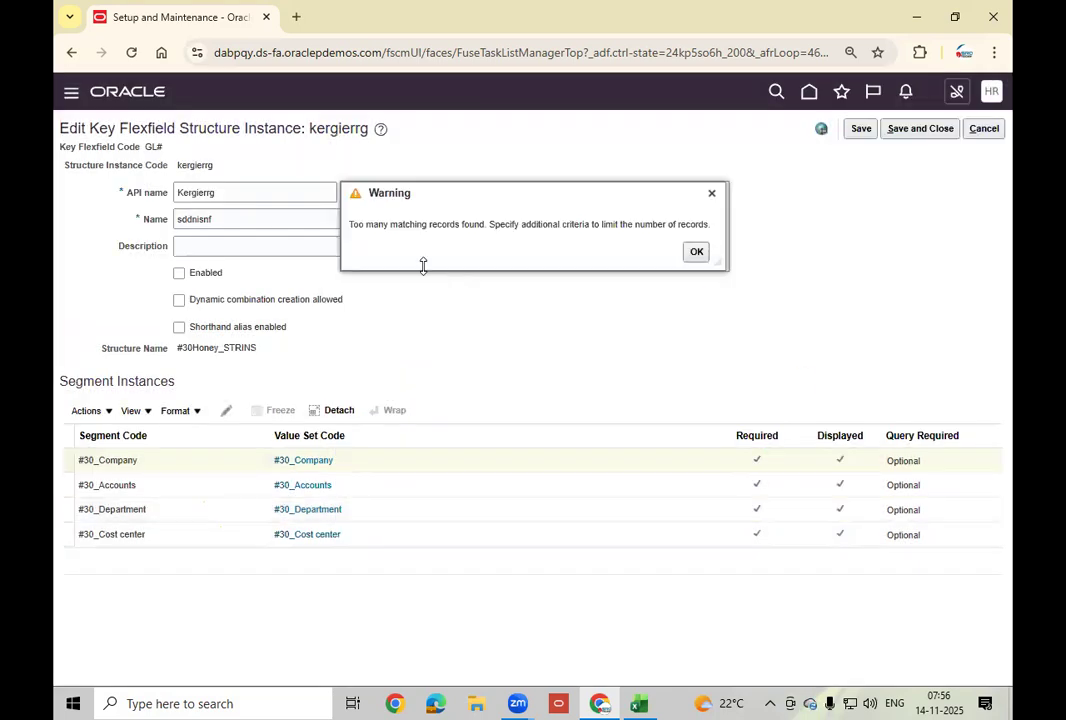
pyautogui.click(697, 252)
pyautogui.click(206, 282)
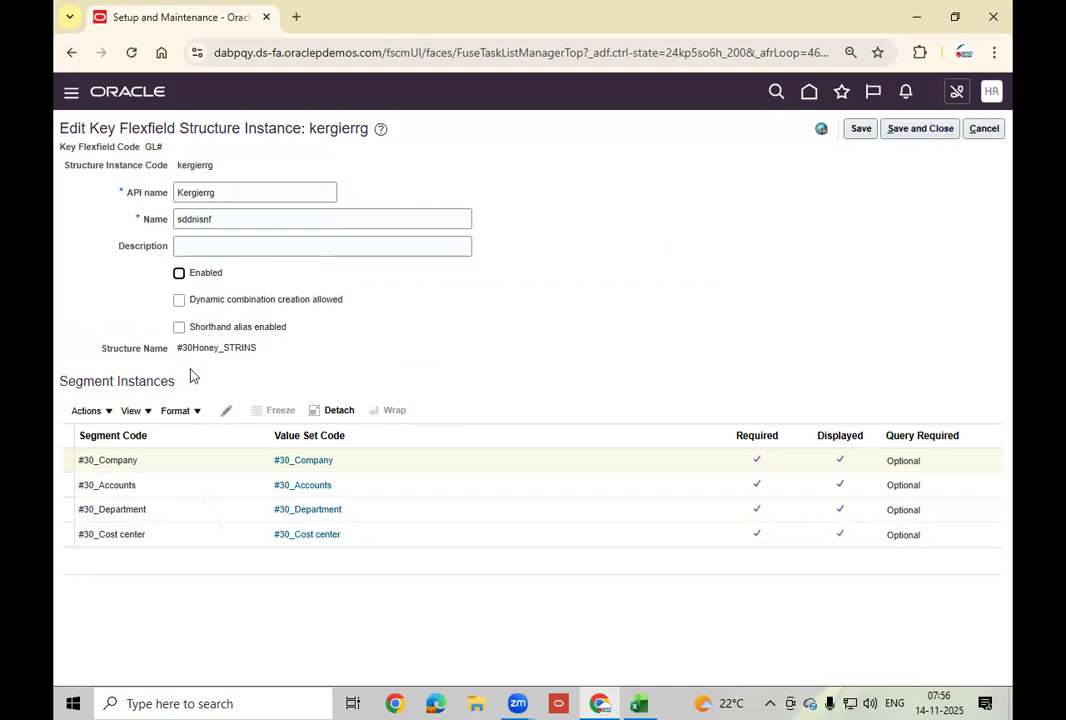
pyautogui.click(200, 462)
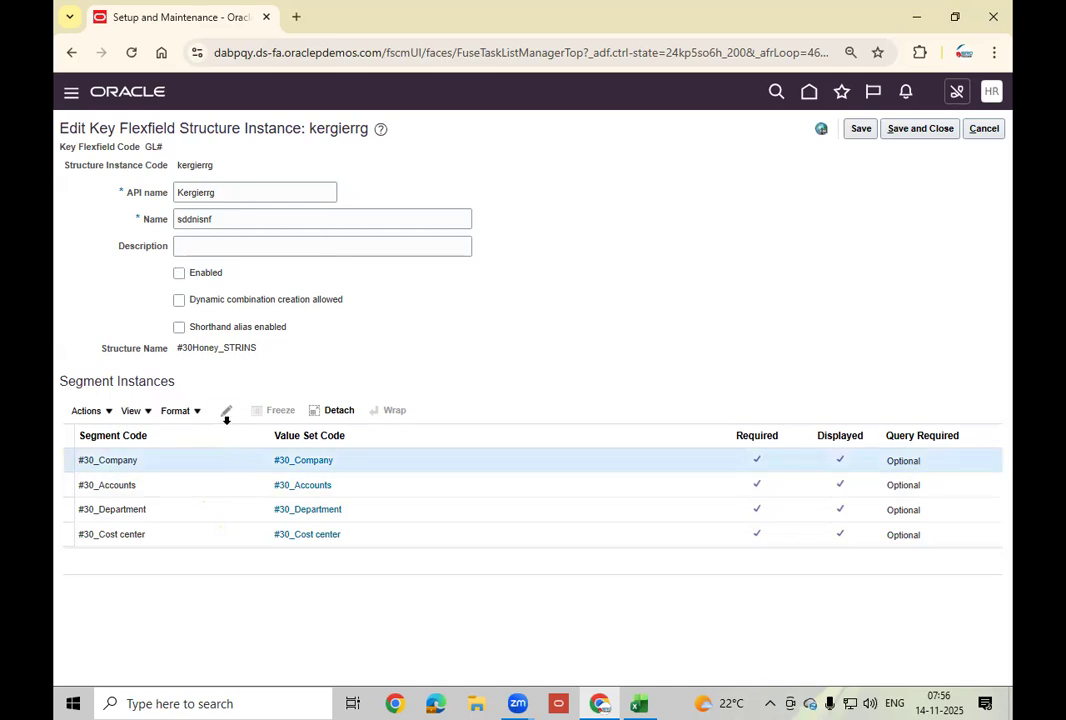
pyautogui.click(226, 411)
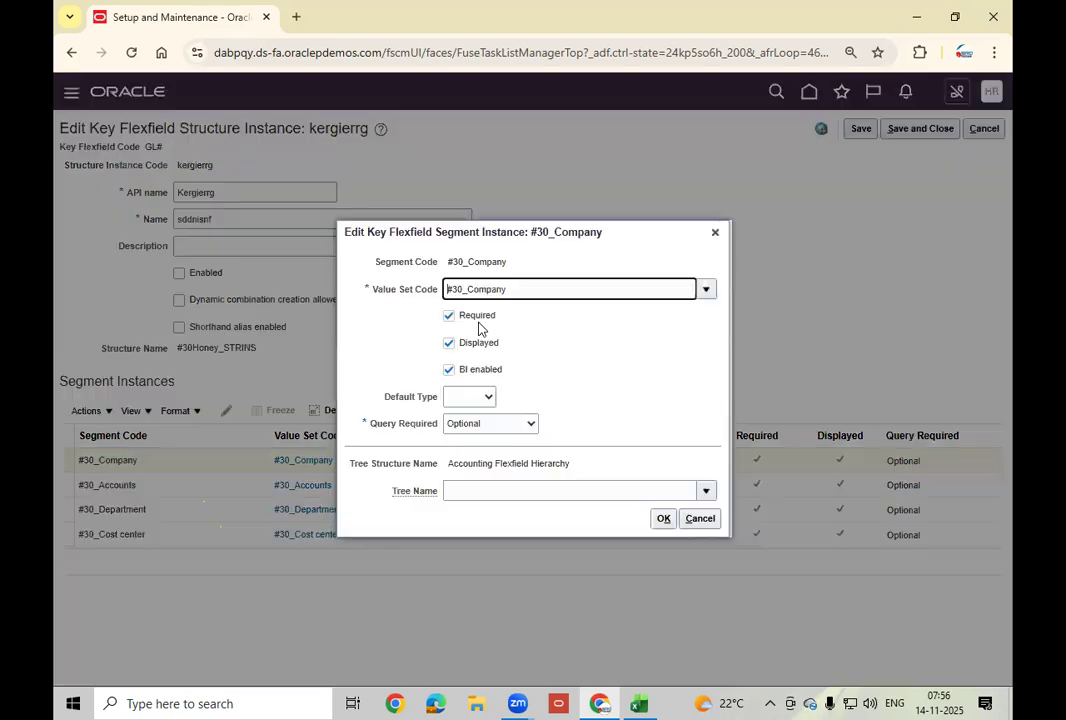
pyautogui.click(672, 518)
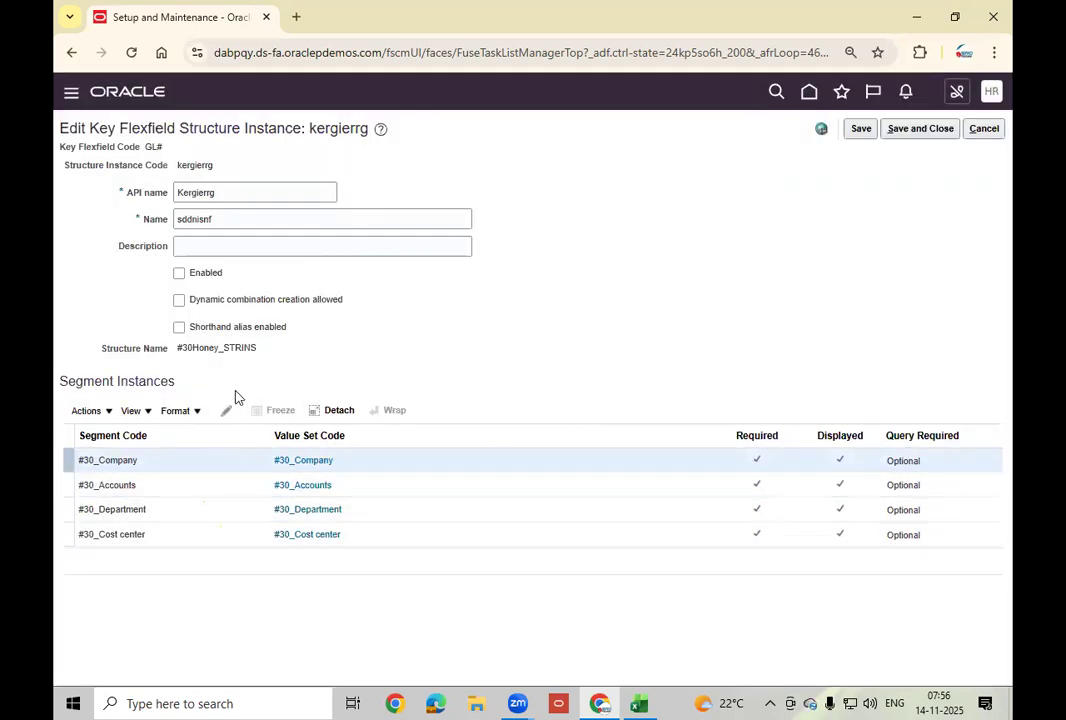
pyautogui.click(986, 141)
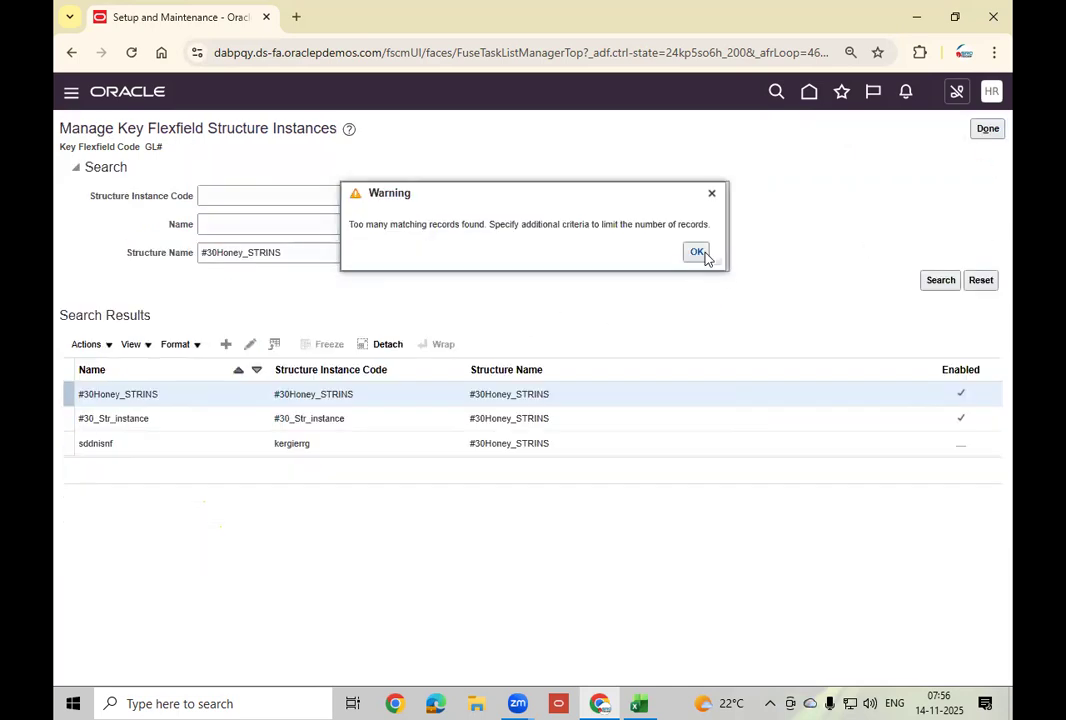
pyautogui.click(697, 252)
pyautogui.click(249, 345)
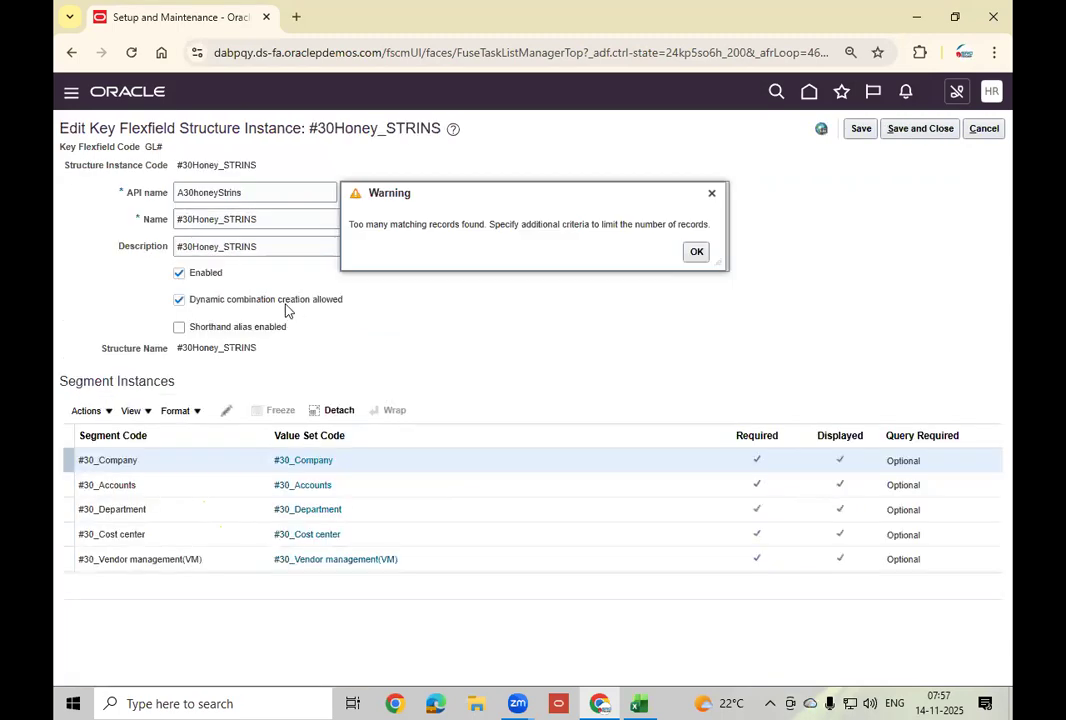
pyautogui.click(696, 252)
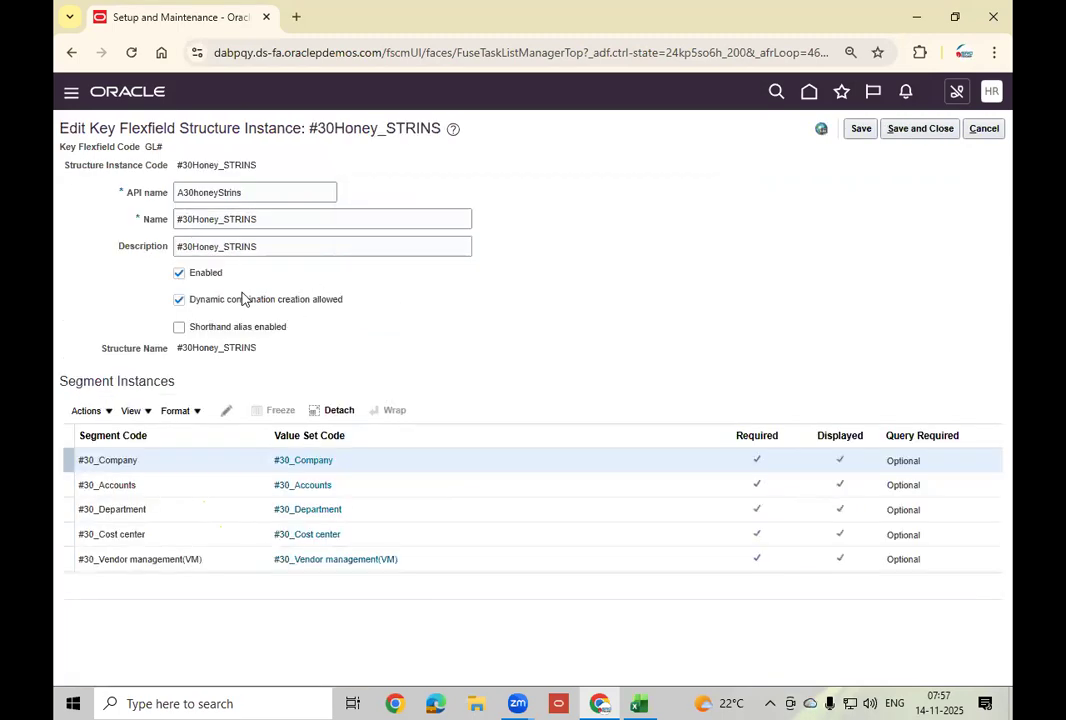
pyautogui.click(211, 279)
pyautogui.click(921, 132)
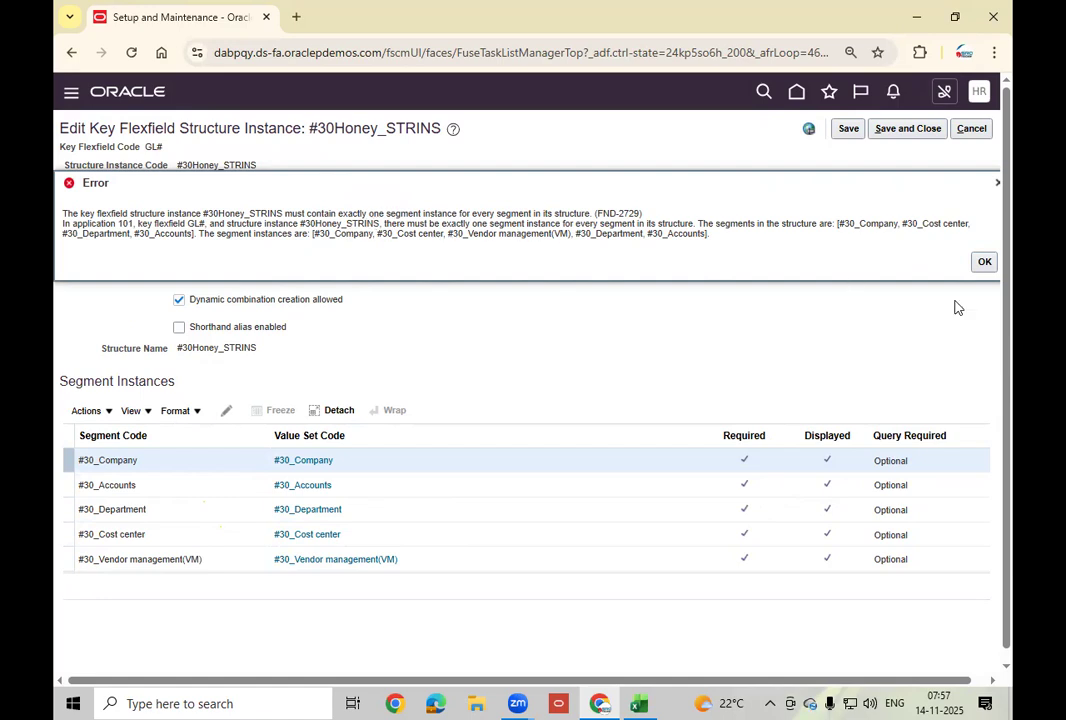
pyautogui.click(985, 263)
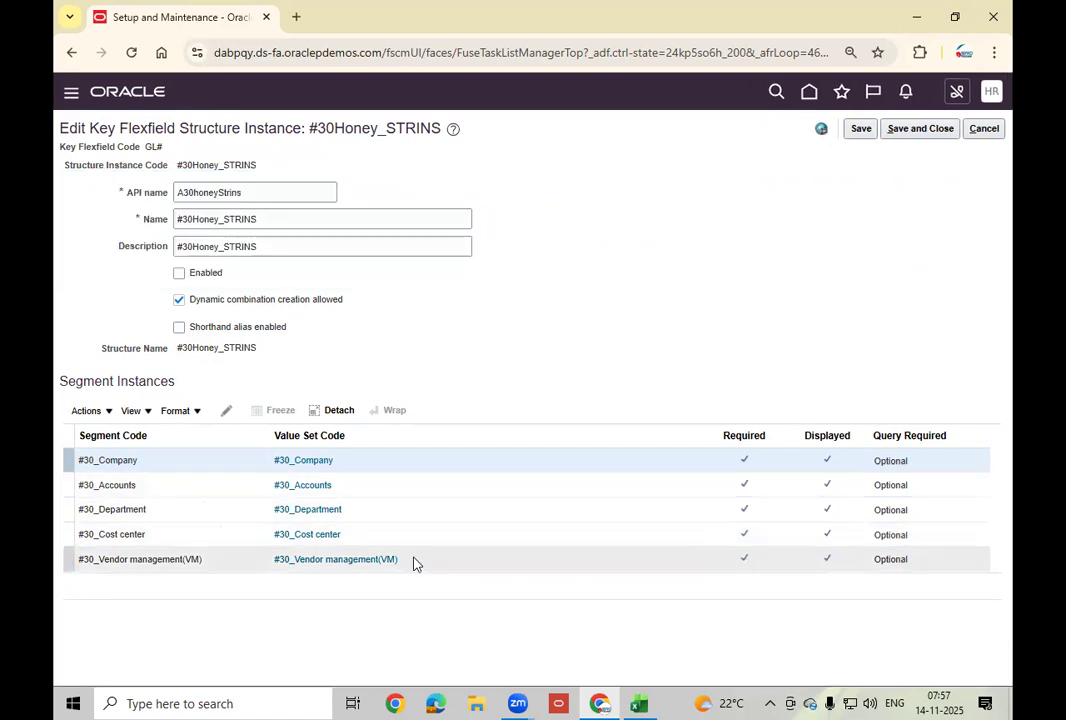
pyautogui.click(424, 561)
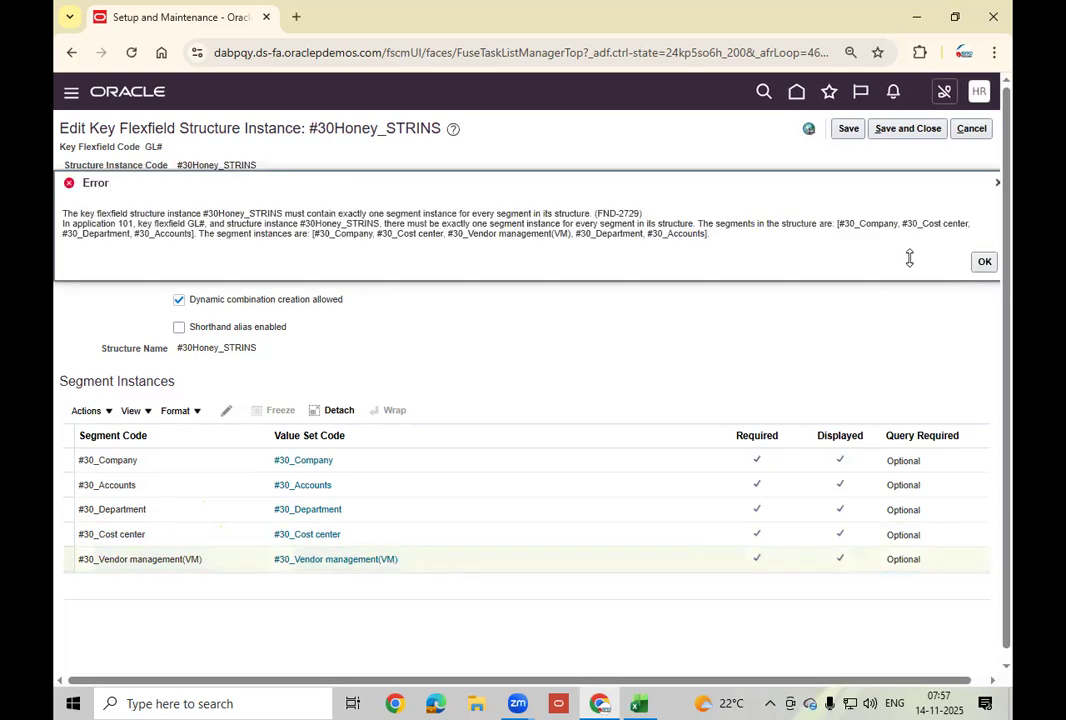
pyautogui.click(988, 262)
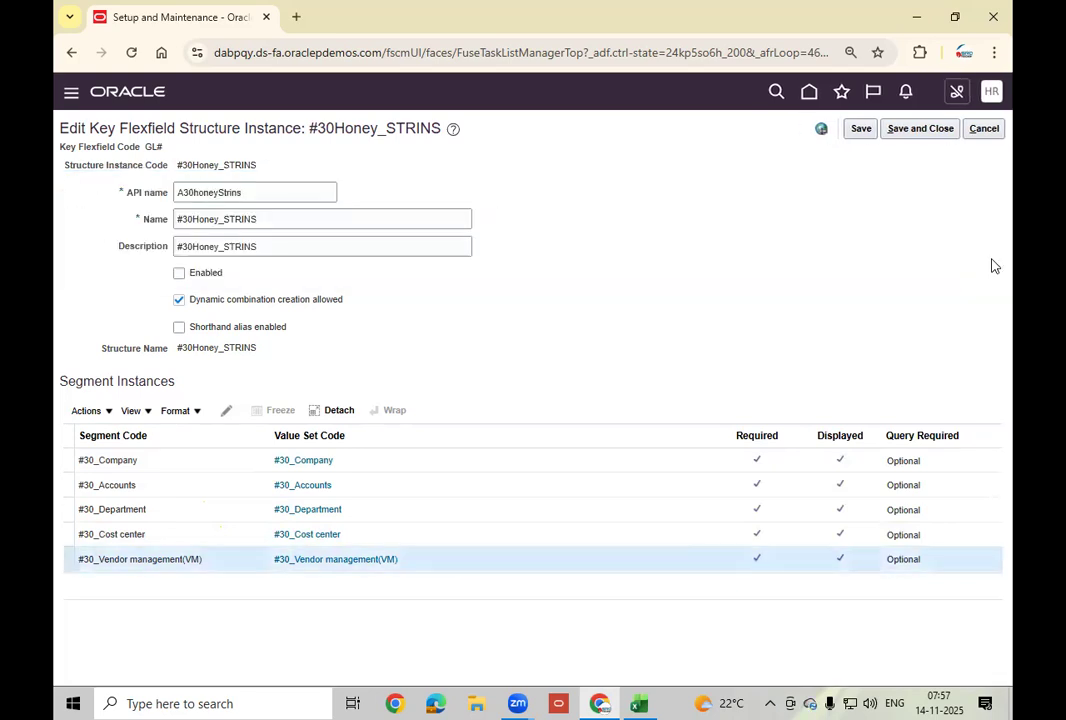
pyautogui.click(984, 131)
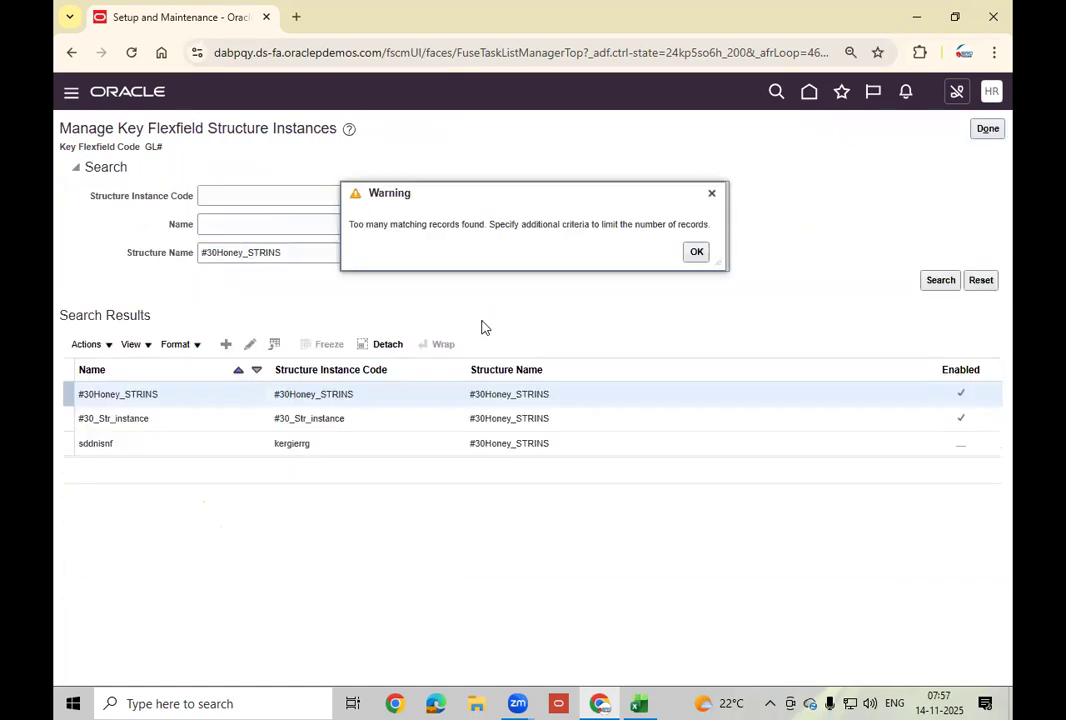
pyautogui.click(697, 253)
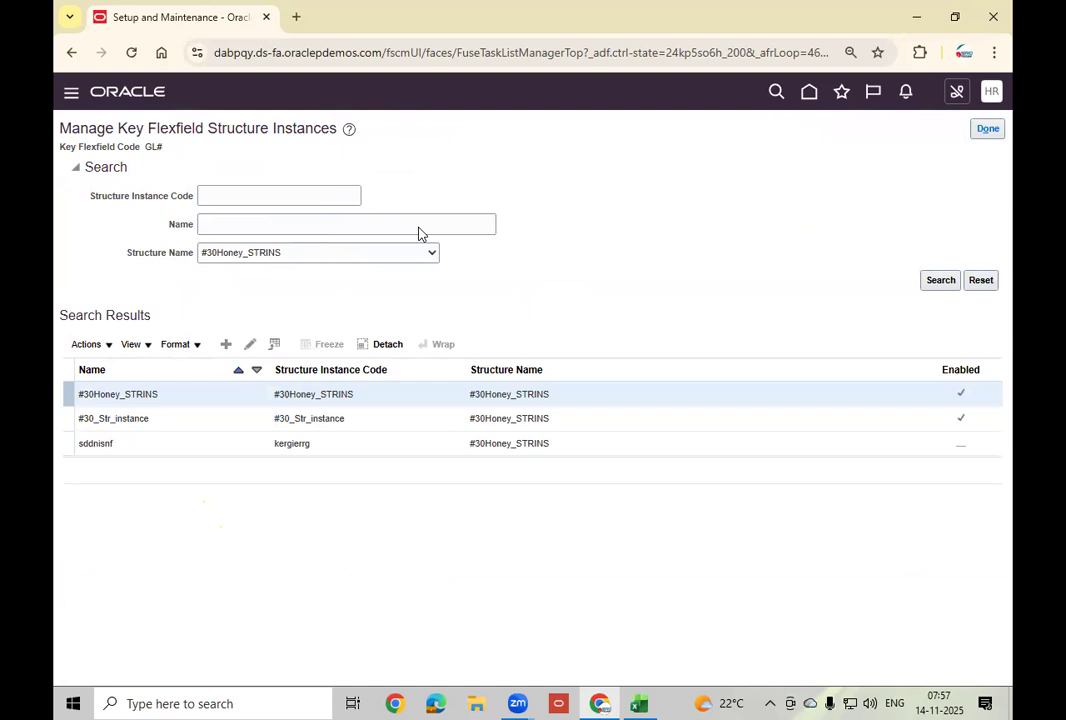
# Search Manage Key Flexfield Structures for the #30Honey_STRINS structure.
pyautogui.click(987, 128)
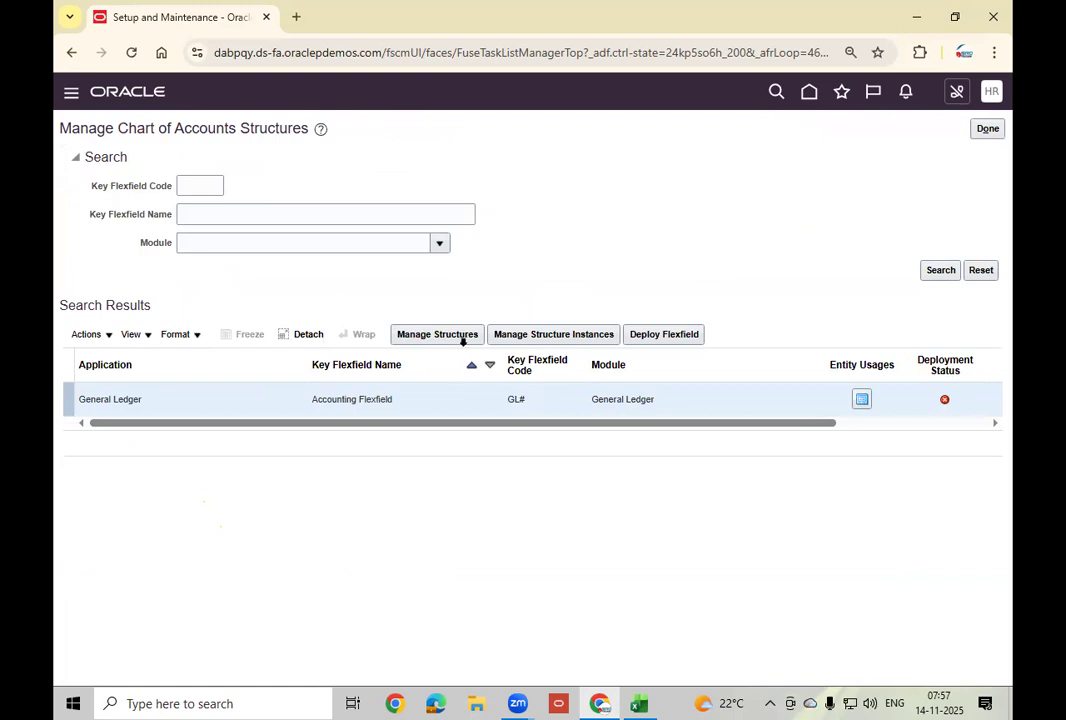
pyautogui.click(460, 336)
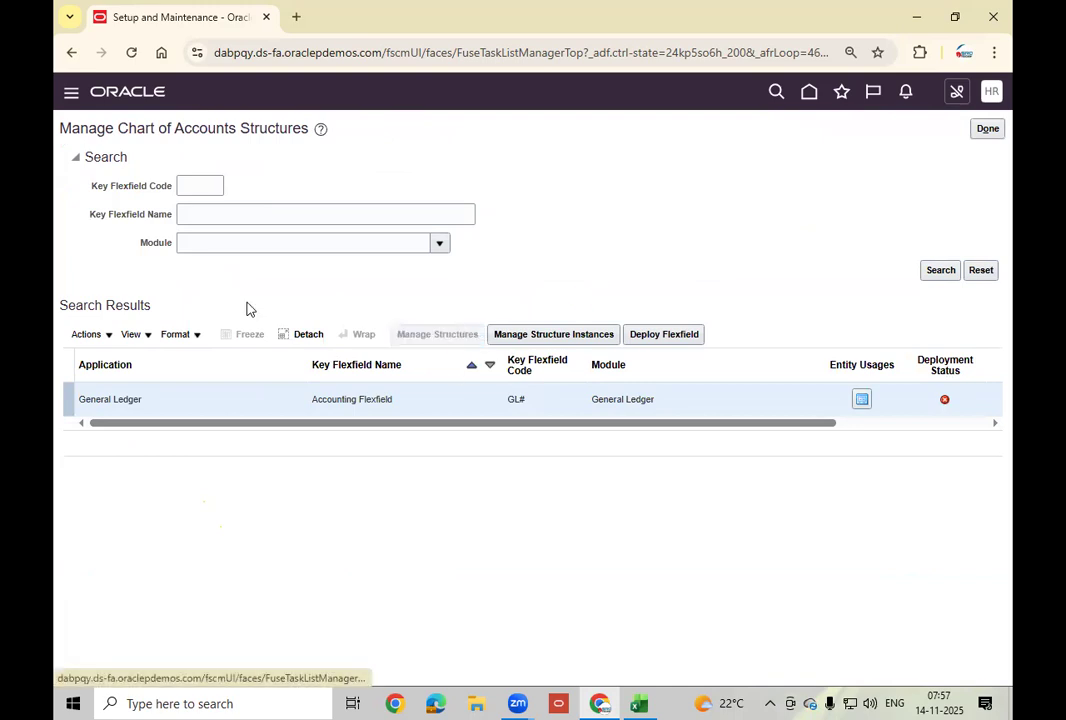
pyautogui.click(211, 222)
pyautogui.write('#30Honey_STRINS')
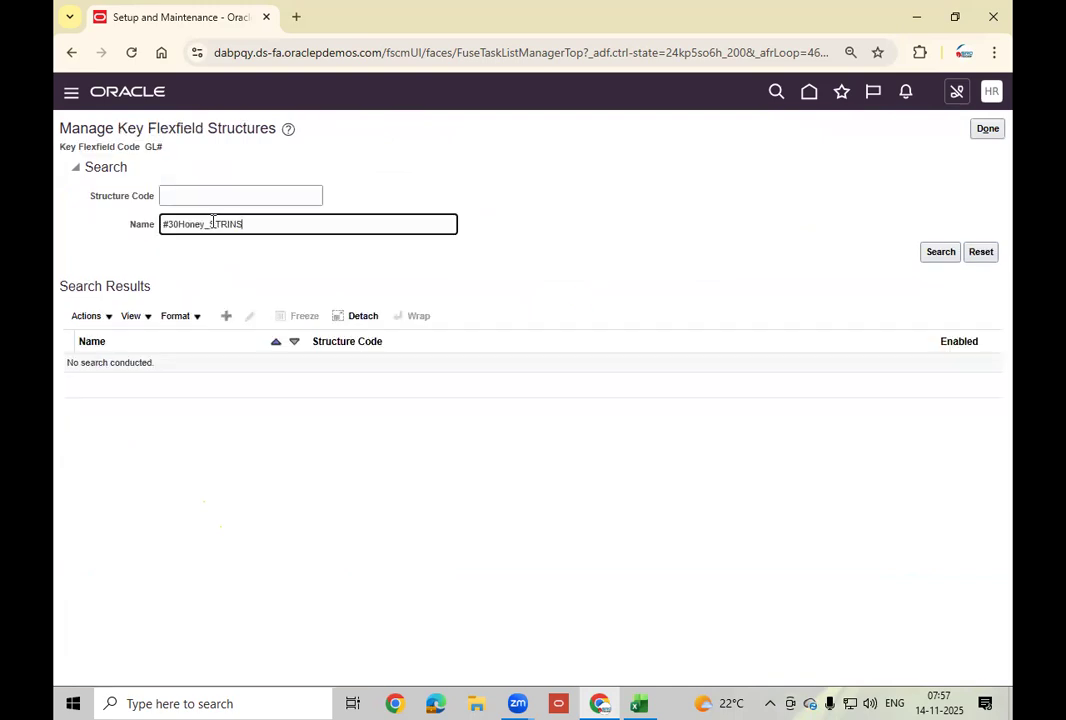
pyautogui.click(938, 254)
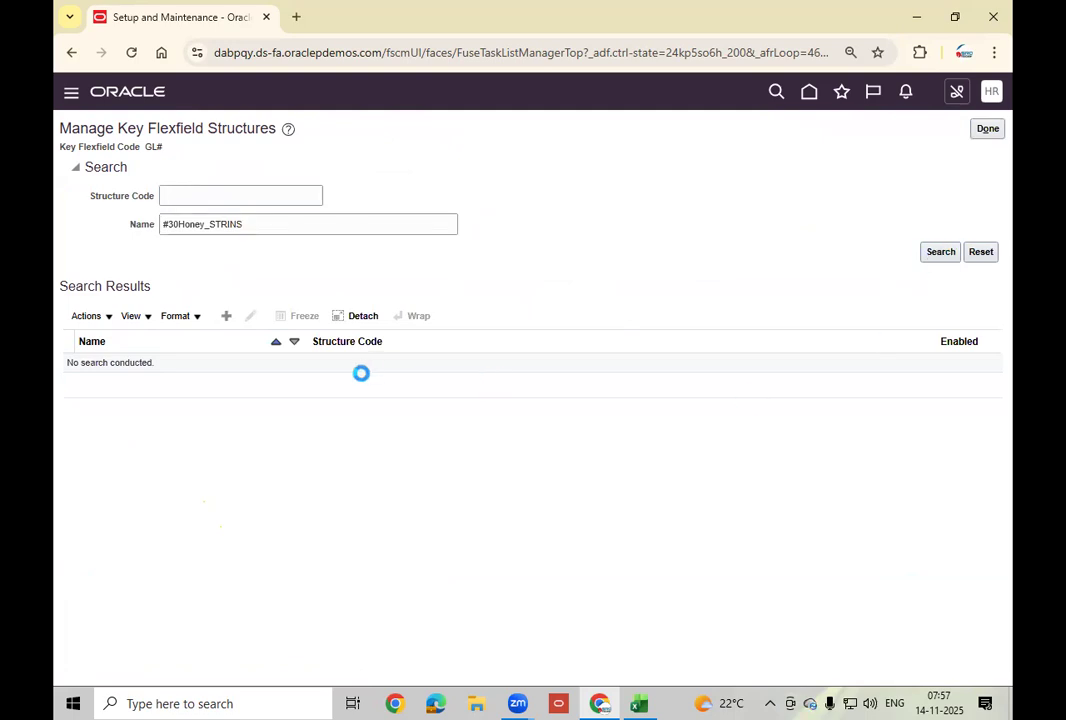
# Review the #30Honey_STRINS structure's #30_Cost center segment and close it unsaved.
pyautogui.click(249, 316)
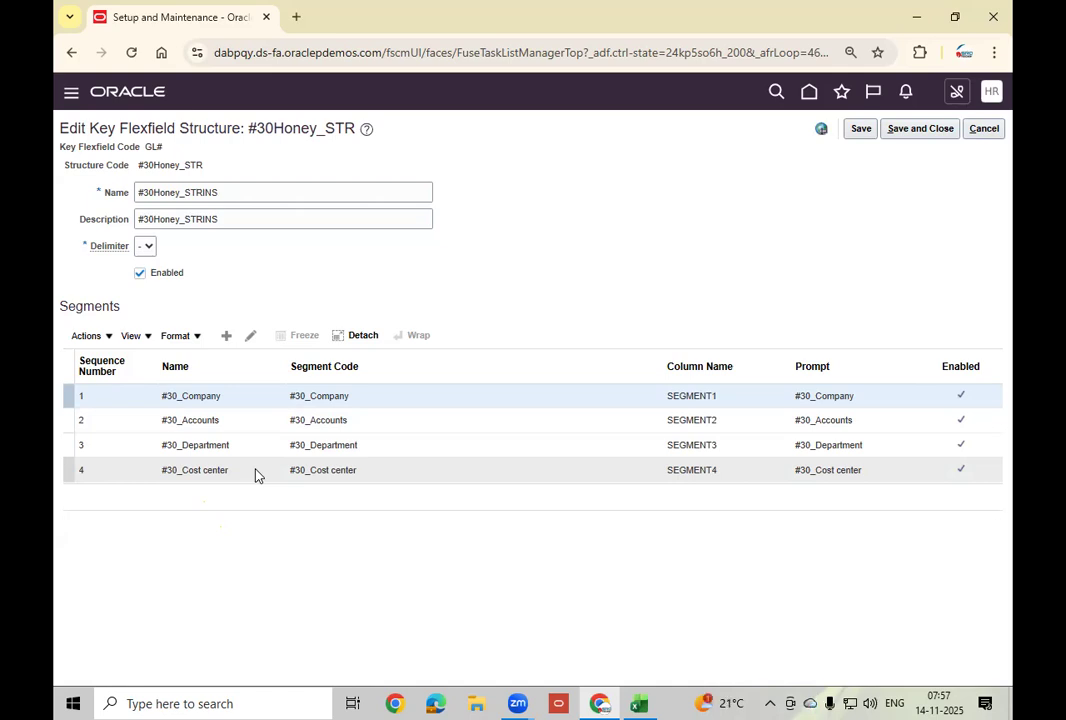
pyautogui.click(255, 470)
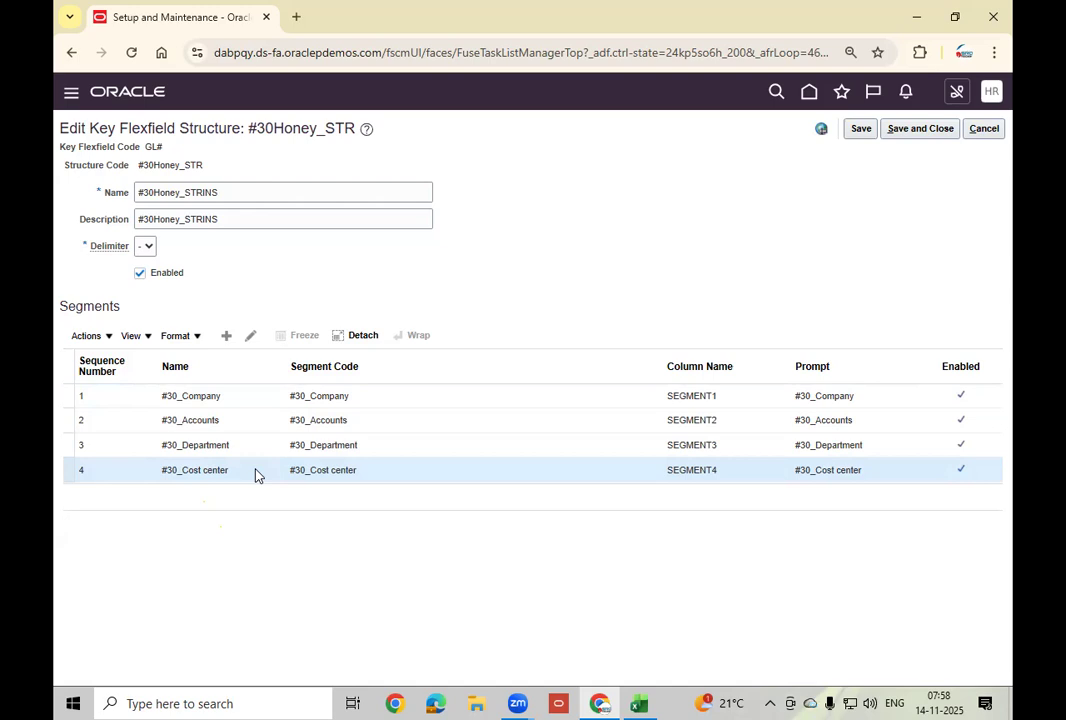
pyautogui.click(983, 128)
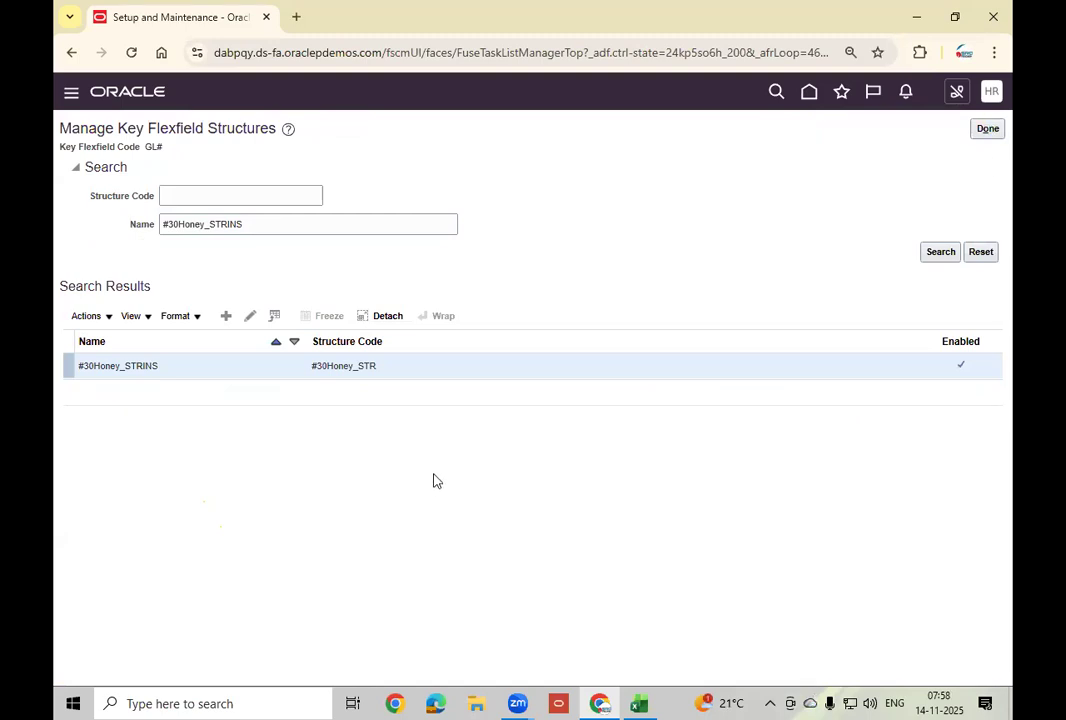
pyautogui.click(987, 128)
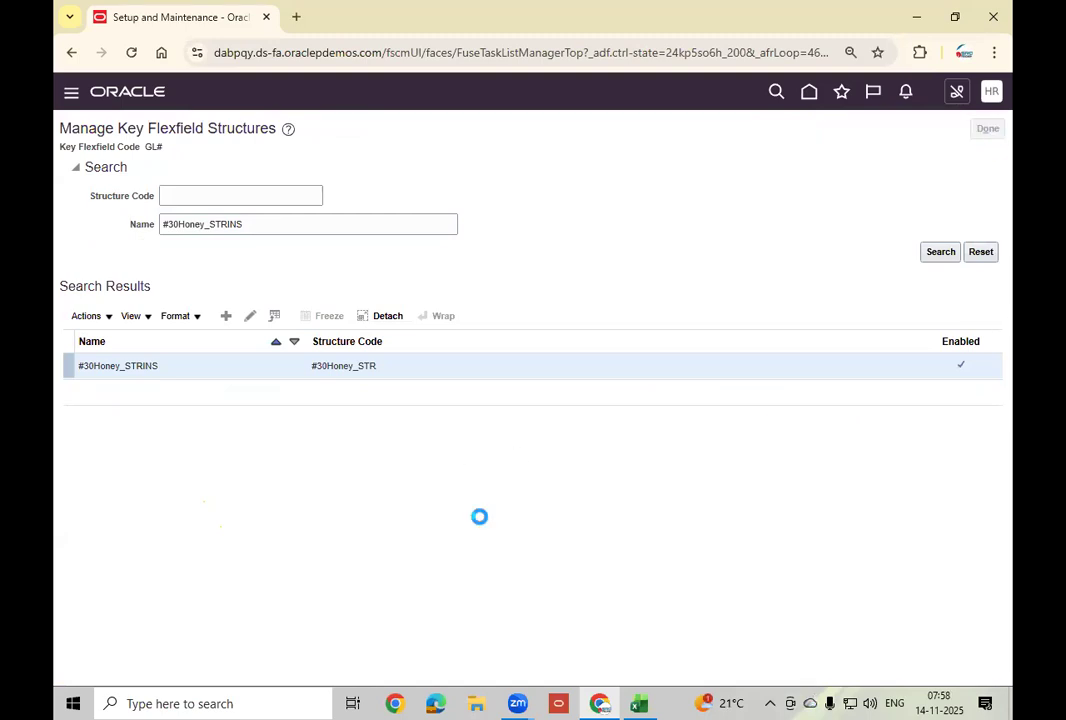
# Search structure instances filtered by the #31Honey_STR structure.
pyautogui.click(545, 335)
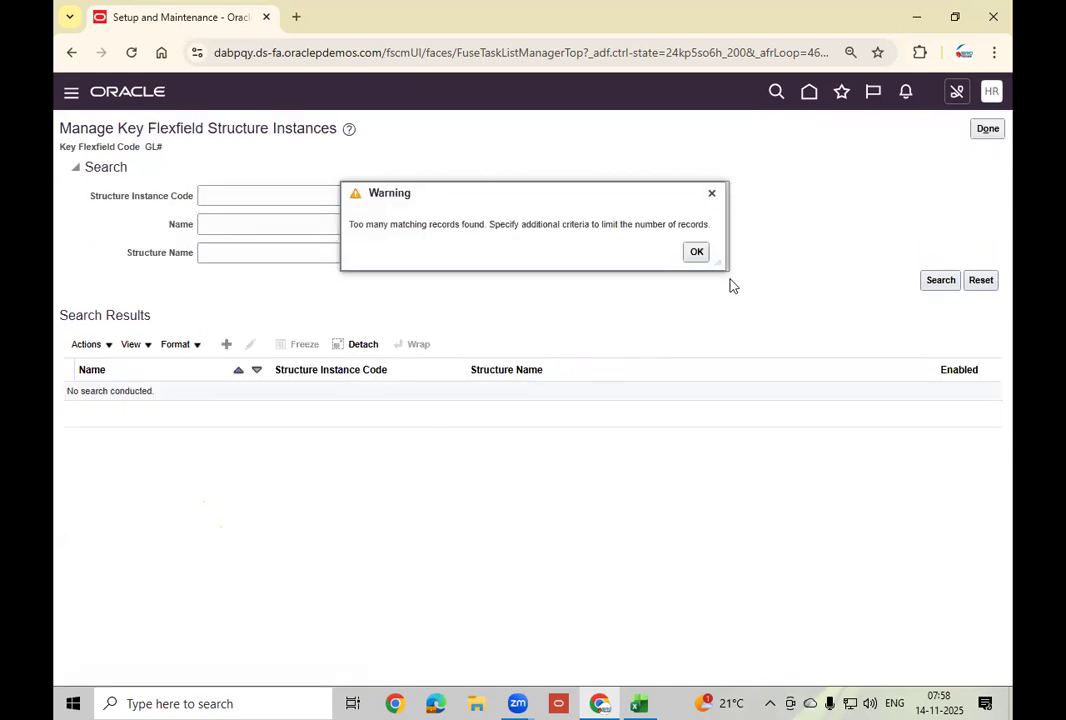
pyautogui.click(697, 252)
pyautogui.click(311, 224)
pyautogui.click(313, 259)
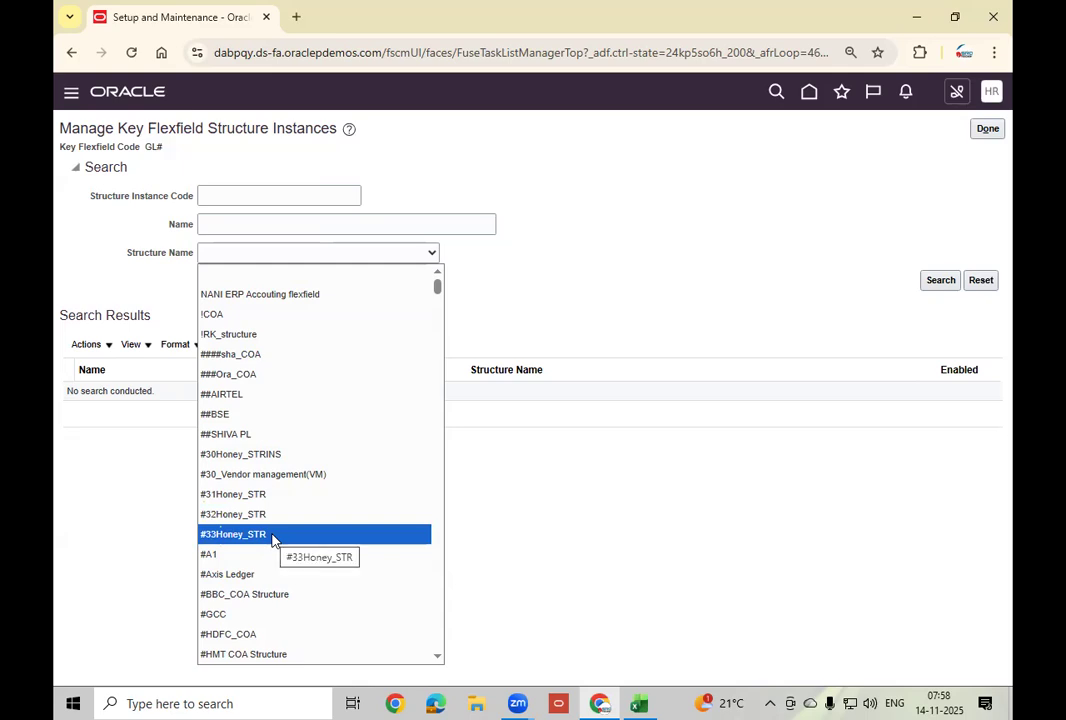
pyautogui.click(280, 495)
pyautogui.click(940, 280)
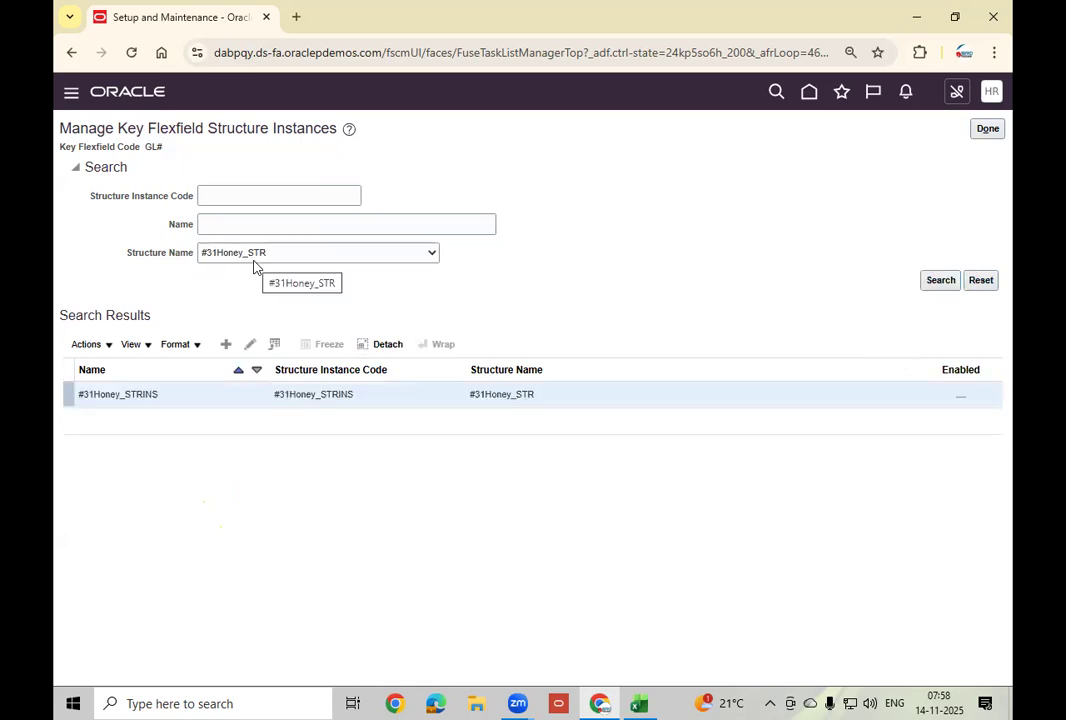
# Re-filter the instance search to structure #30Honey_STRINS with no instance code.
pyautogui.click(276, 197)
pyautogui.write('#30Honey_STRINS')
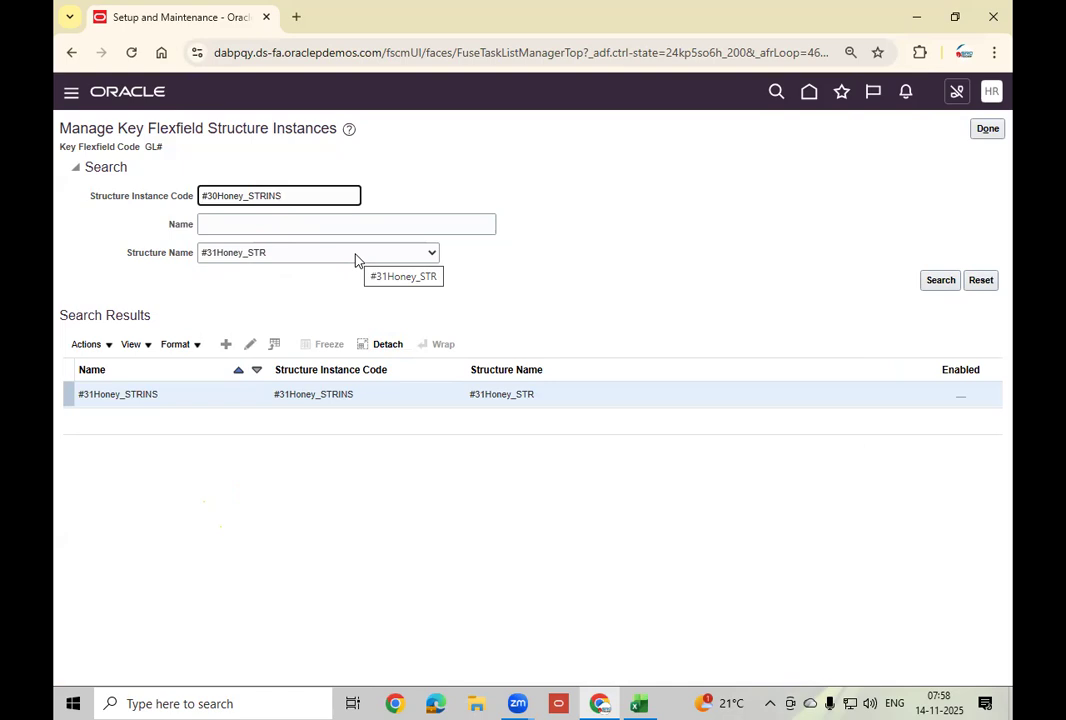
pyautogui.click(357, 260)
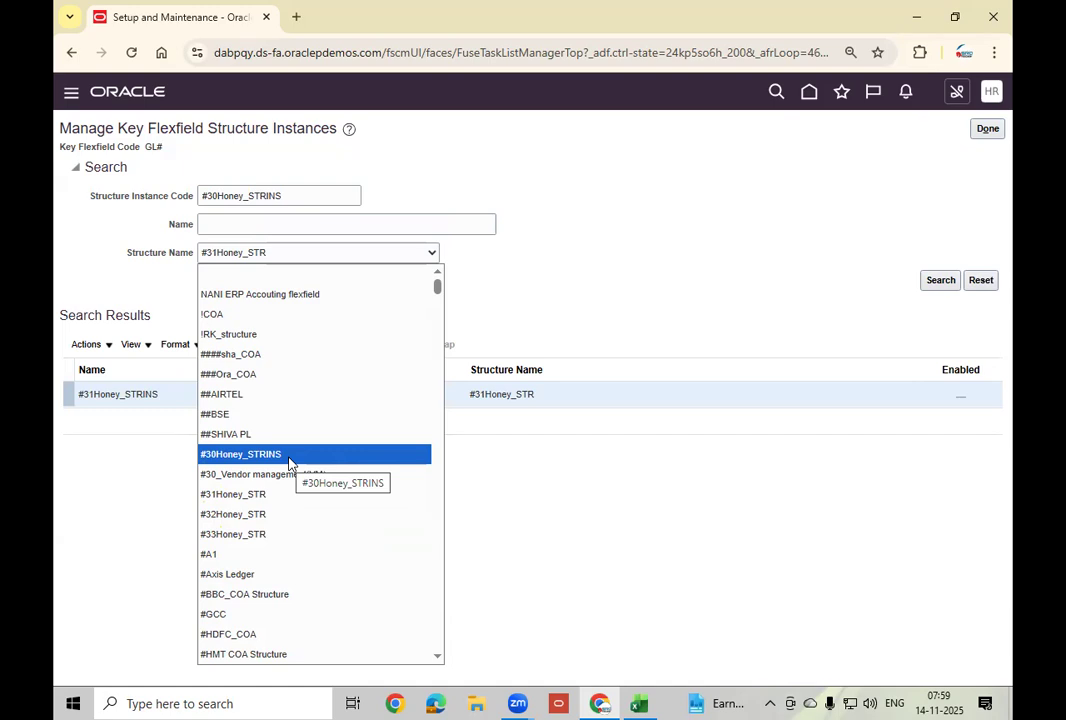
pyautogui.click(290, 462)
pyautogui.click(306, 193)
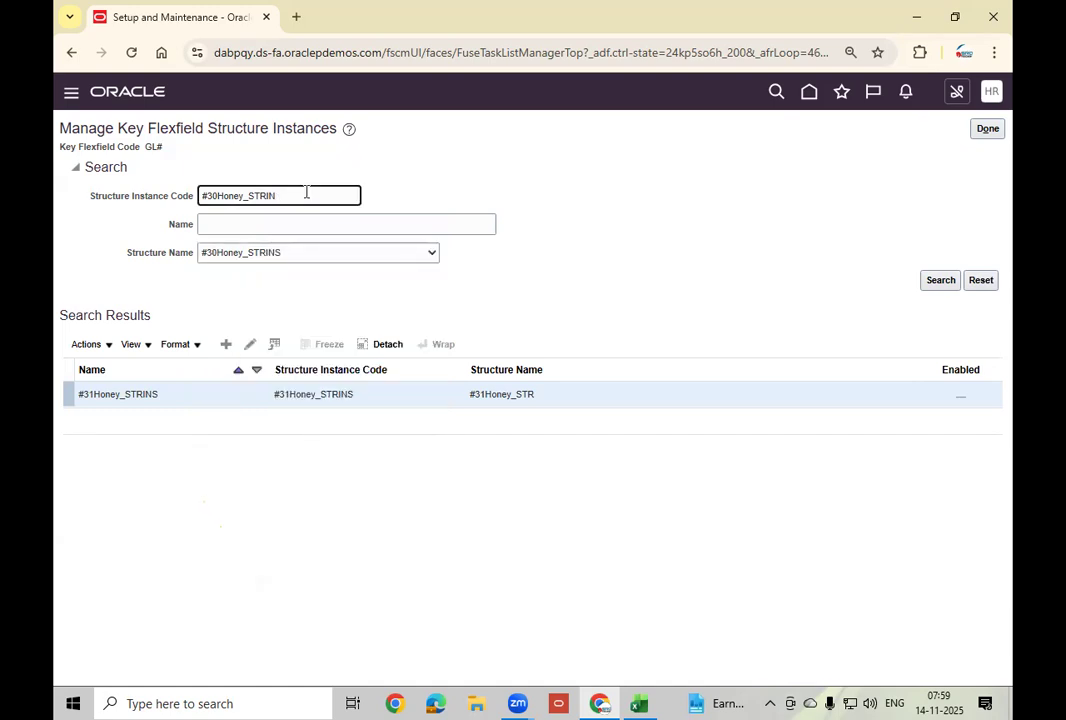
pyautogui.press('BackSpace')
pyautogui.press('BackSpace')
pyautogui.press('BackSpace')
pyautogui.press('BackSpace')
pyautogui.press('BackSpace')
pyautogui.press('BackSpace')
pyautogui.press('BackSpace')
pyautogui.press('BackSpace')
pyautogui.press('BackSpace')
pyautogui.press('BackSpace')
pyautogui.click(942, 283)
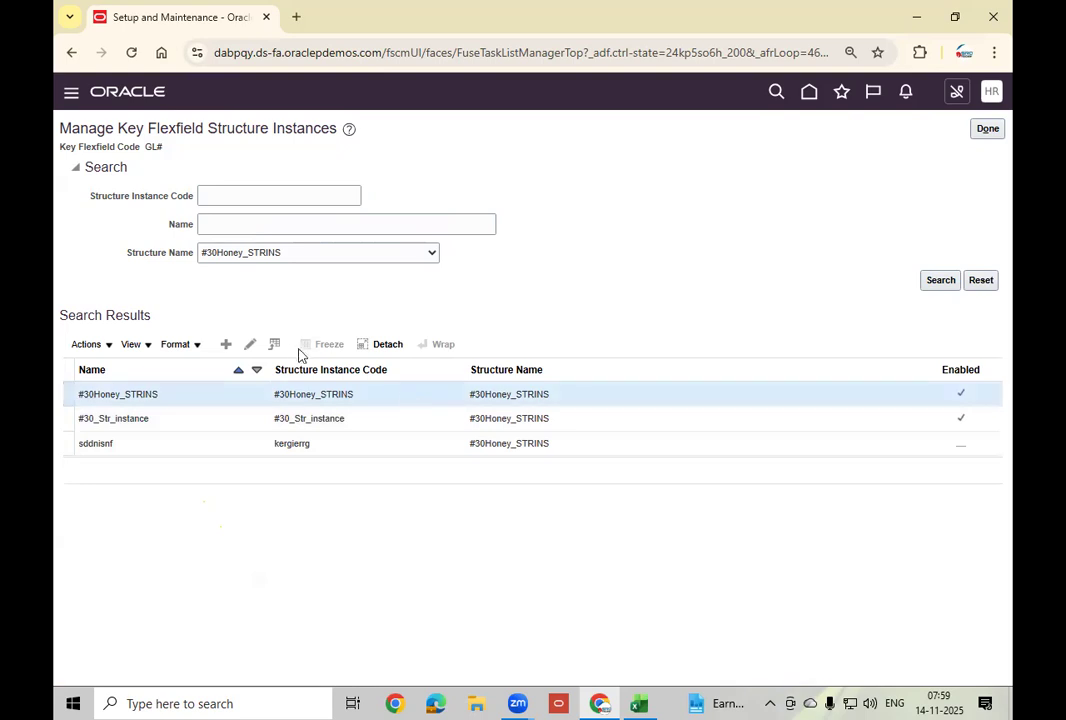
pyautogui.click(249, 345)
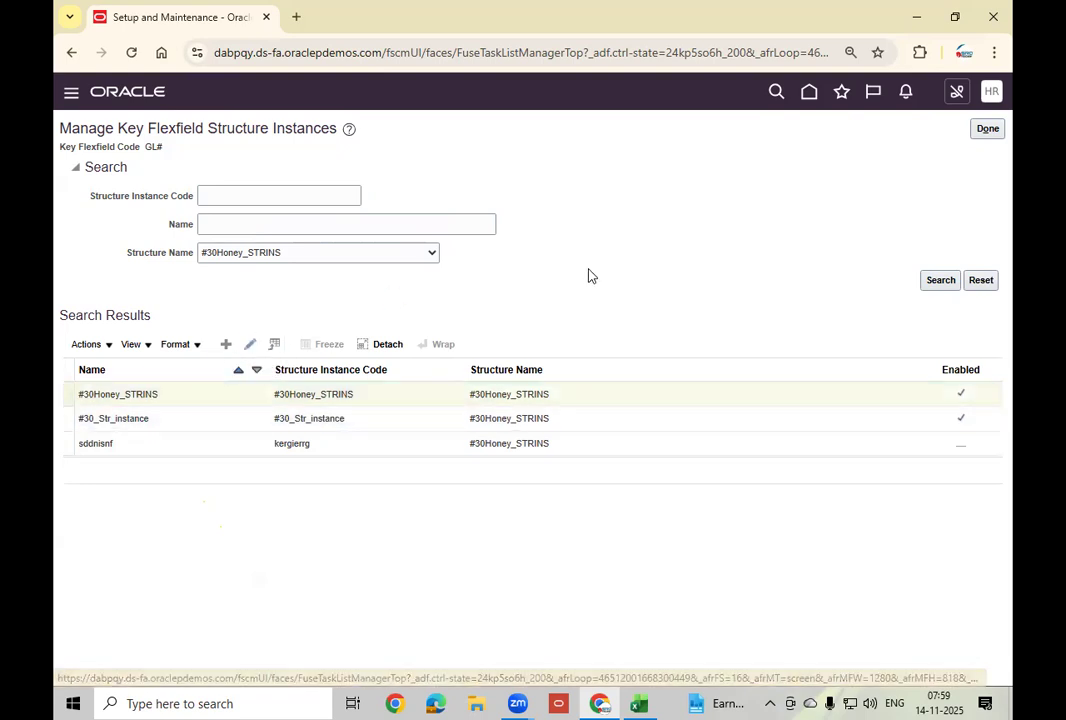
pyautogui.click(694, 252)
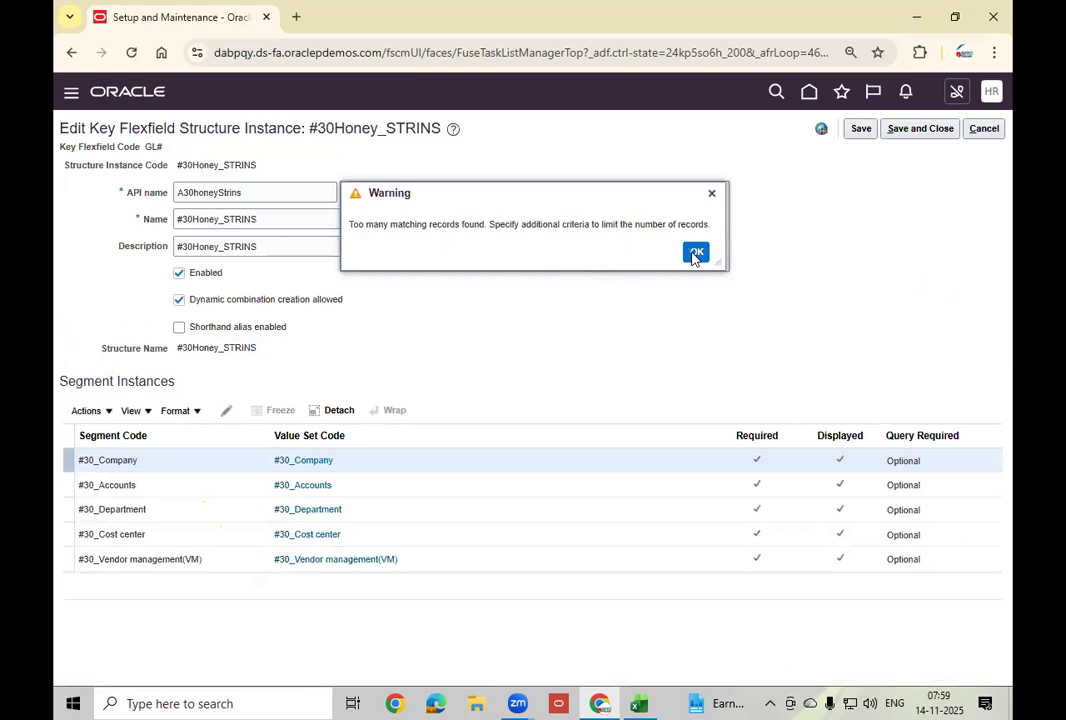
pyautogui.click(459, 556)
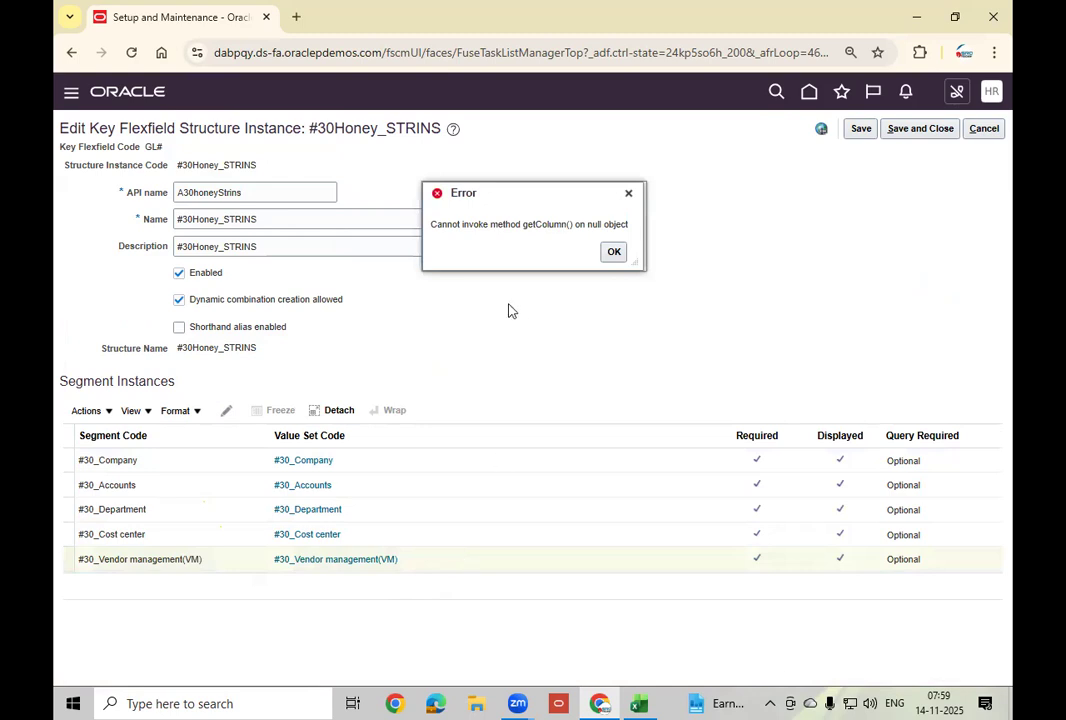
pyautogui.click(614, 252)
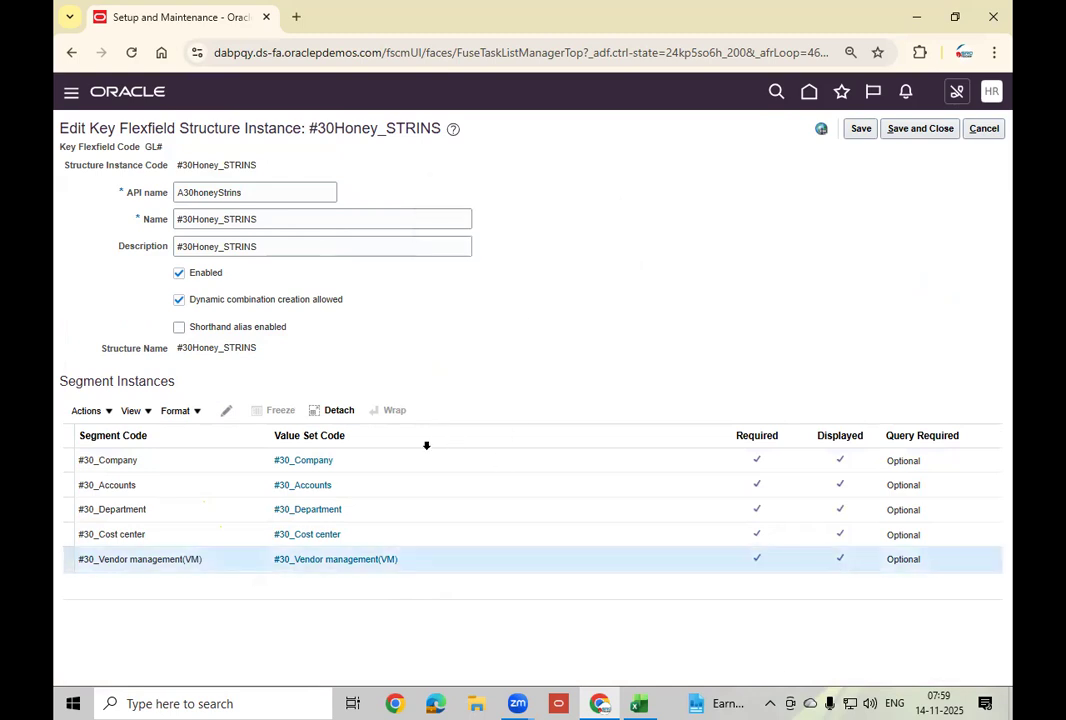
pyautogui.click(352, 556)
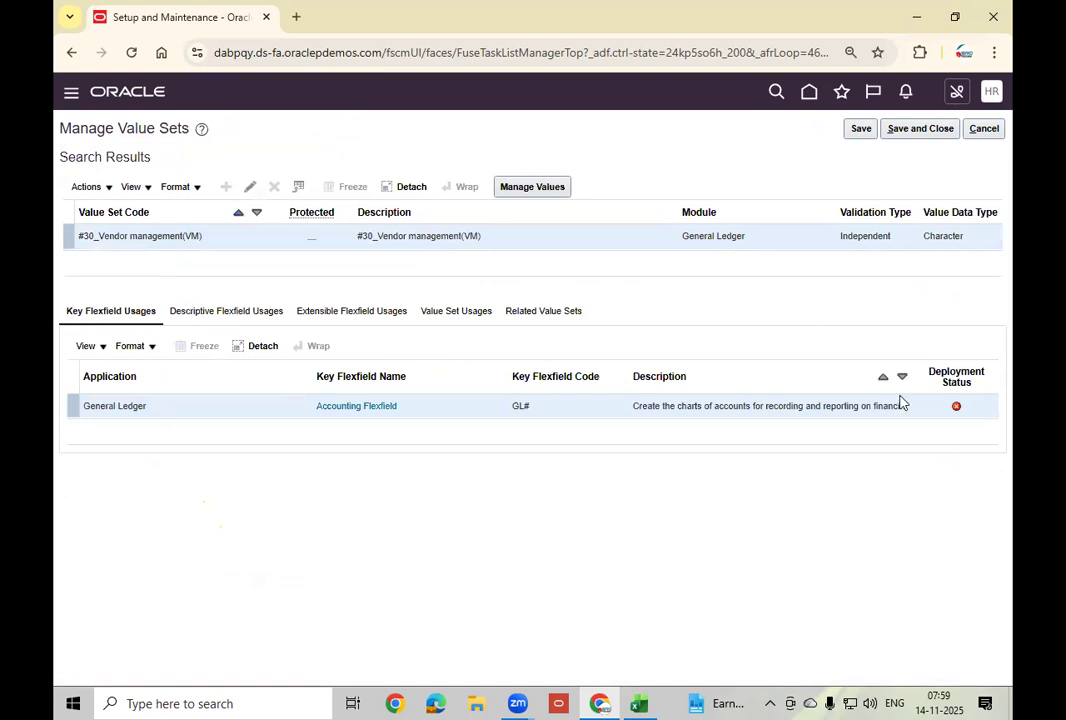
pyautogui.click(980, 127)
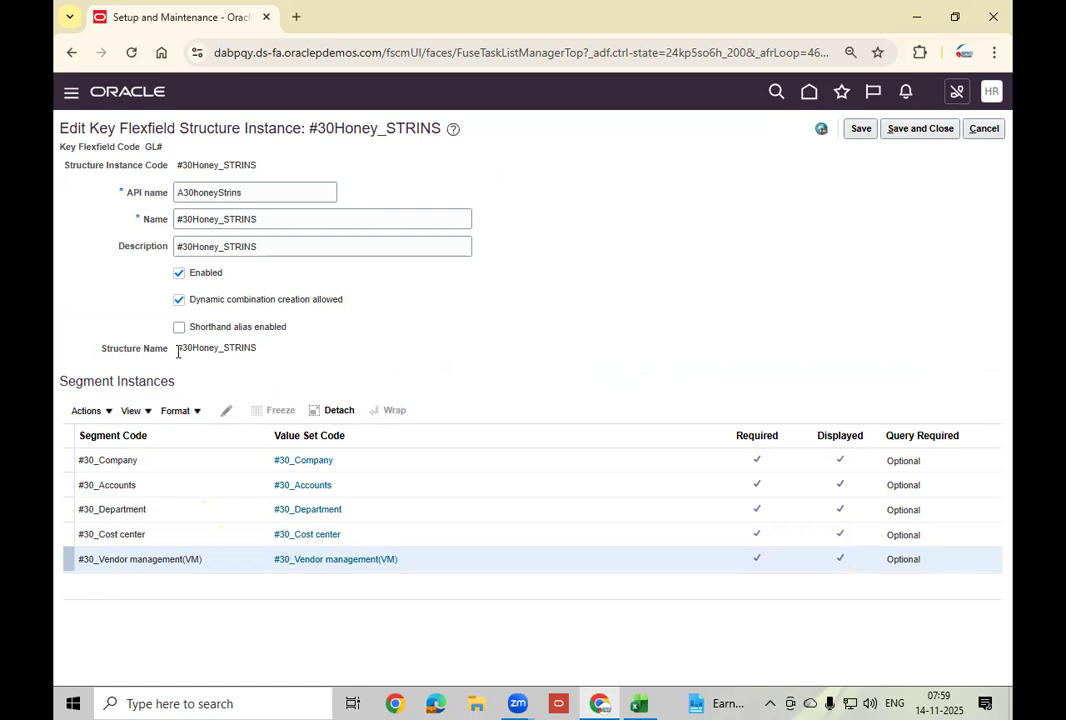
pyautogui.moveTo(177, 351); pyautogui.dragTo(322, 367)
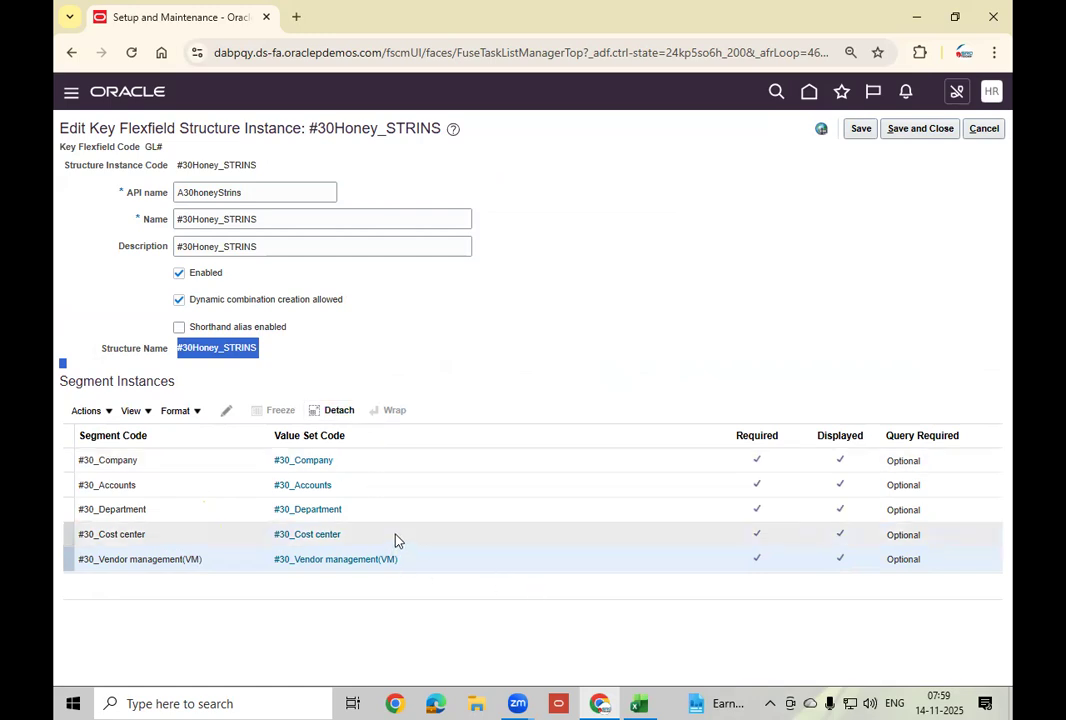
pyautogui.click(435, 564)
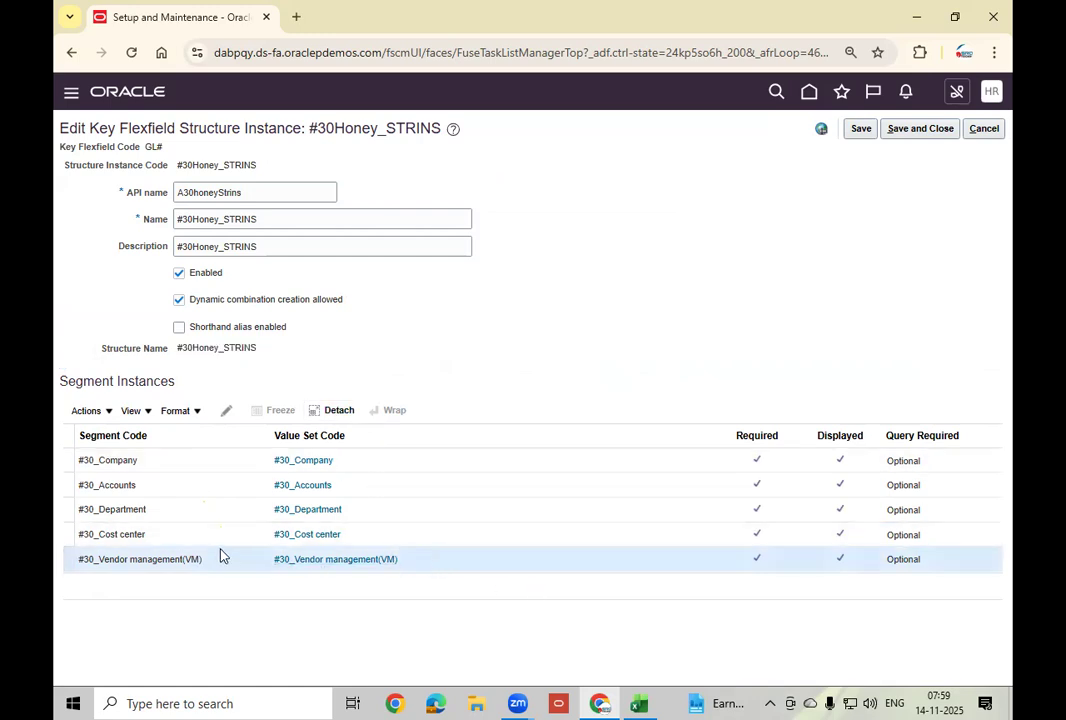
pyautogui.click(102, 411)
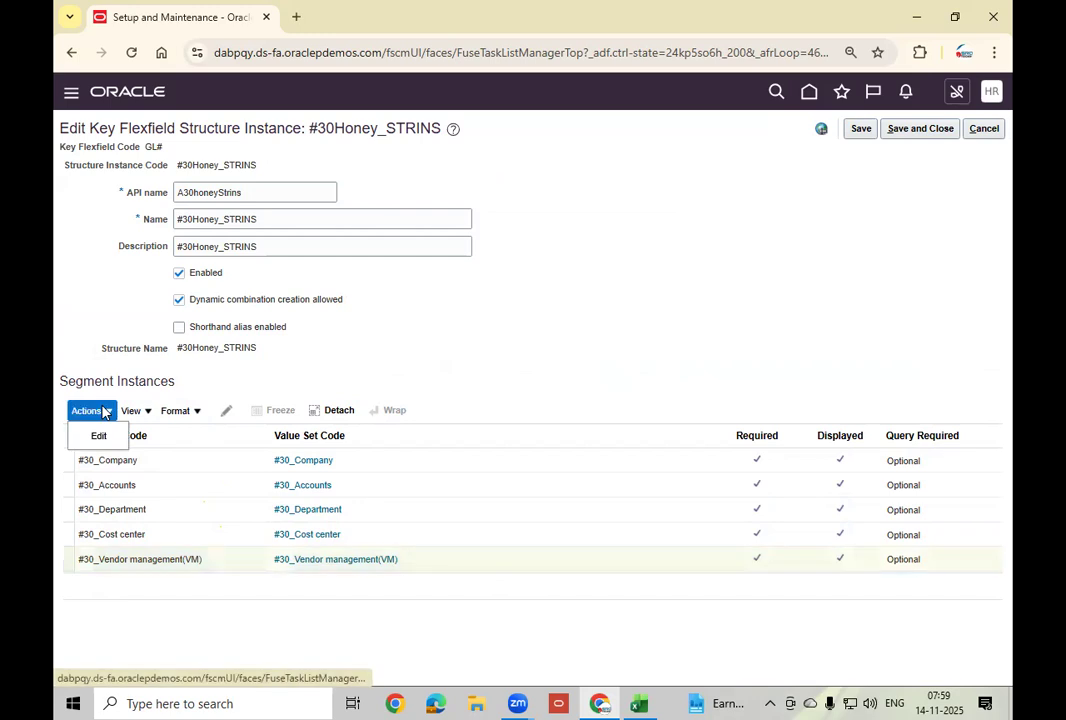
pyautogui.click(99, 437)
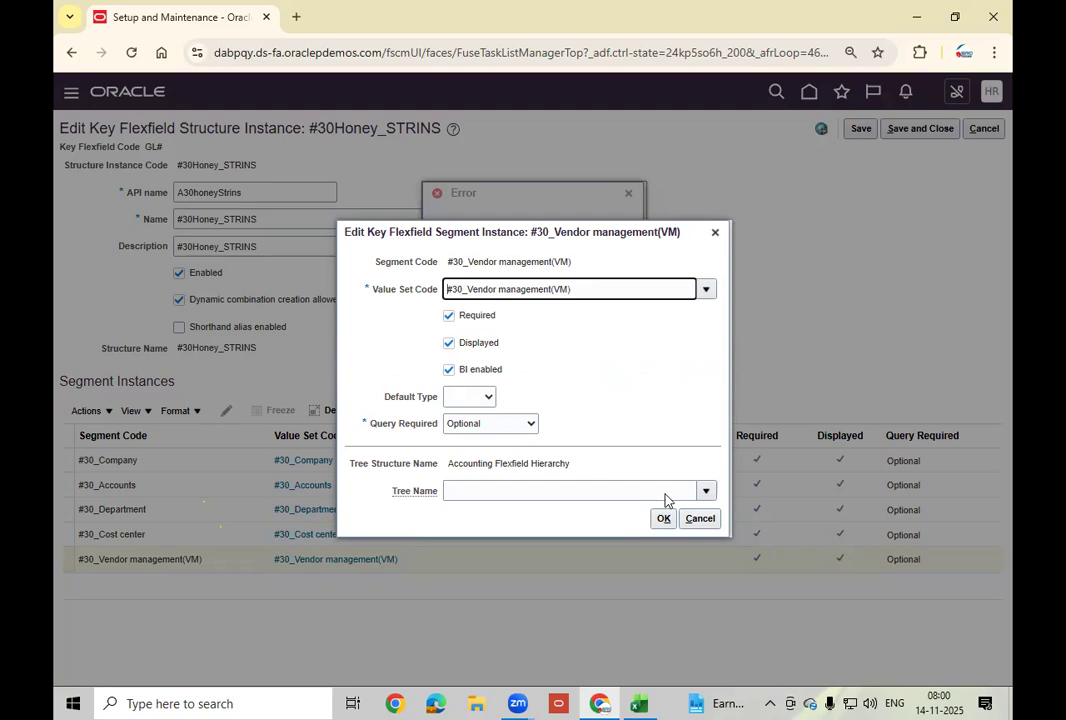
pyautogui.click(702, 518)
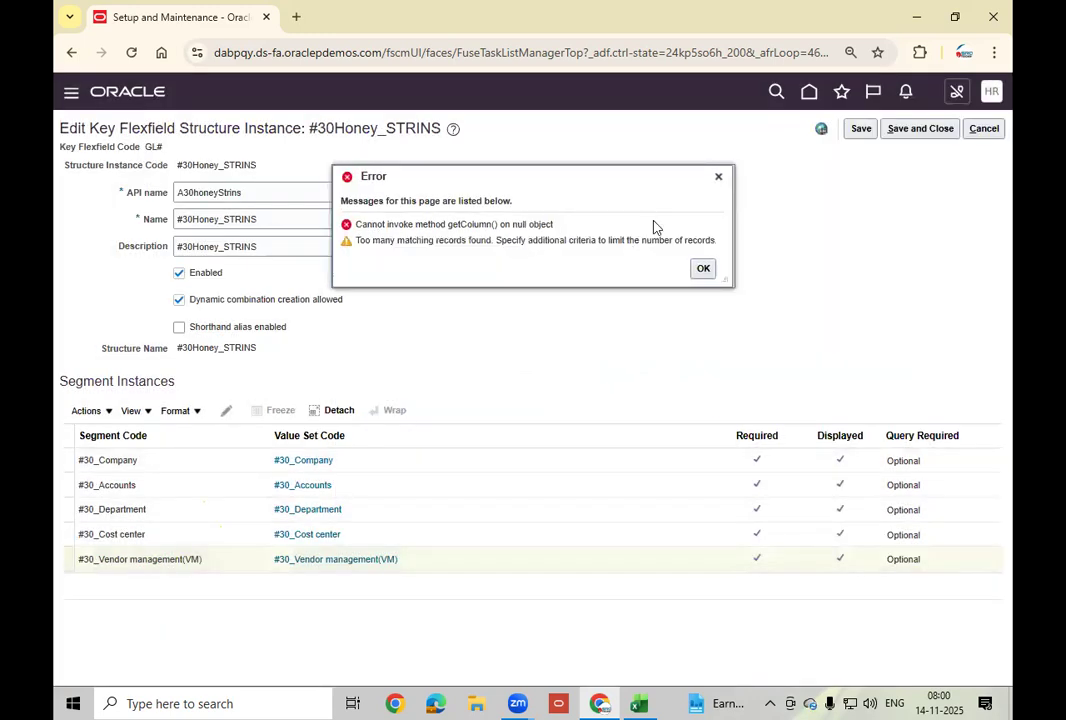
pyautogui.click(703, 268)
pyautogui.click(980, 130)
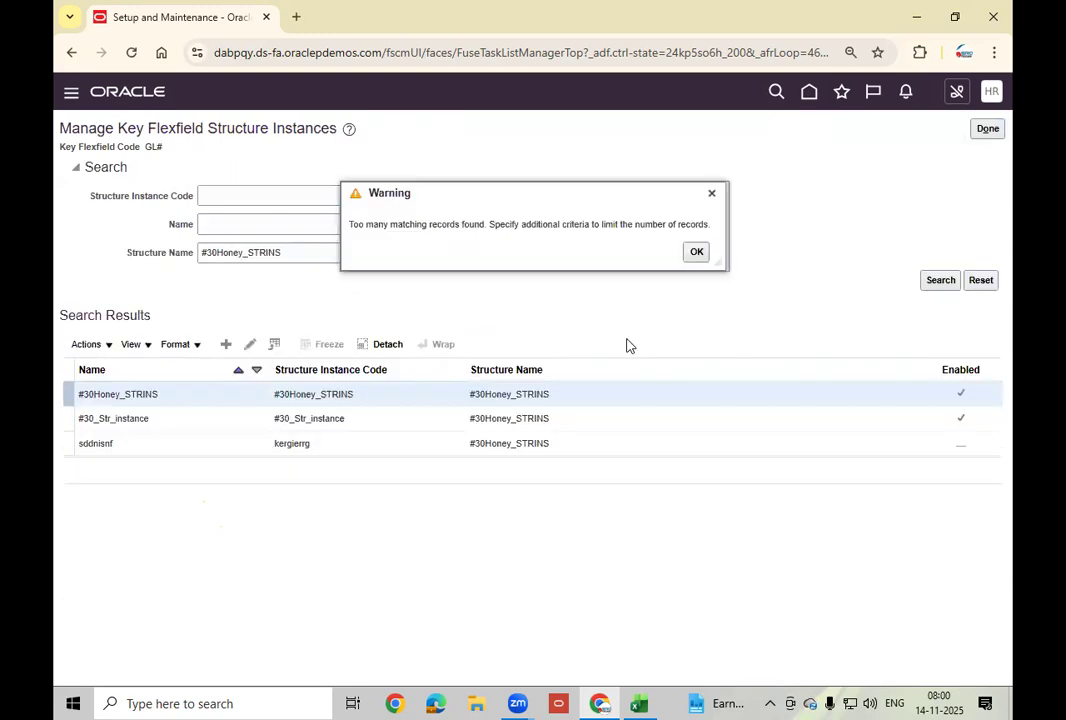
pyautogui.click(697, 249)
# Read and close the Accounting Flexfield's FND-2743 error about FA_COST_CTR reused in #30Honey_STR.
pyautogui.click(987, 129)
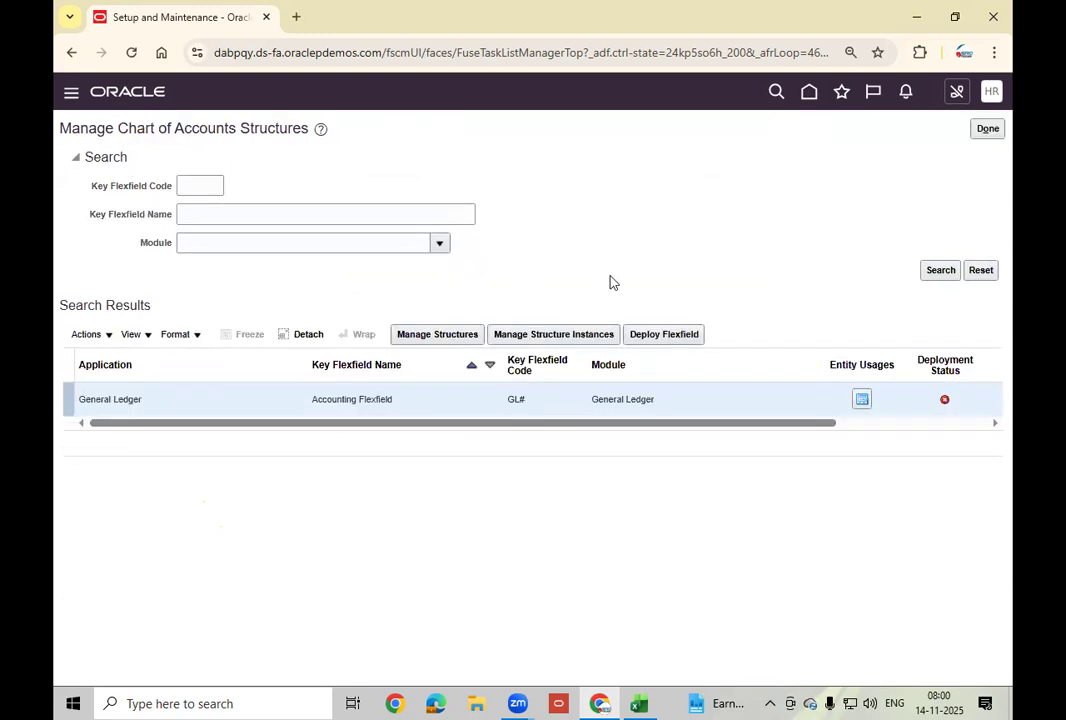
pyautogui.moveTo(585, 431); pyautogui.dragTo(752, 447)
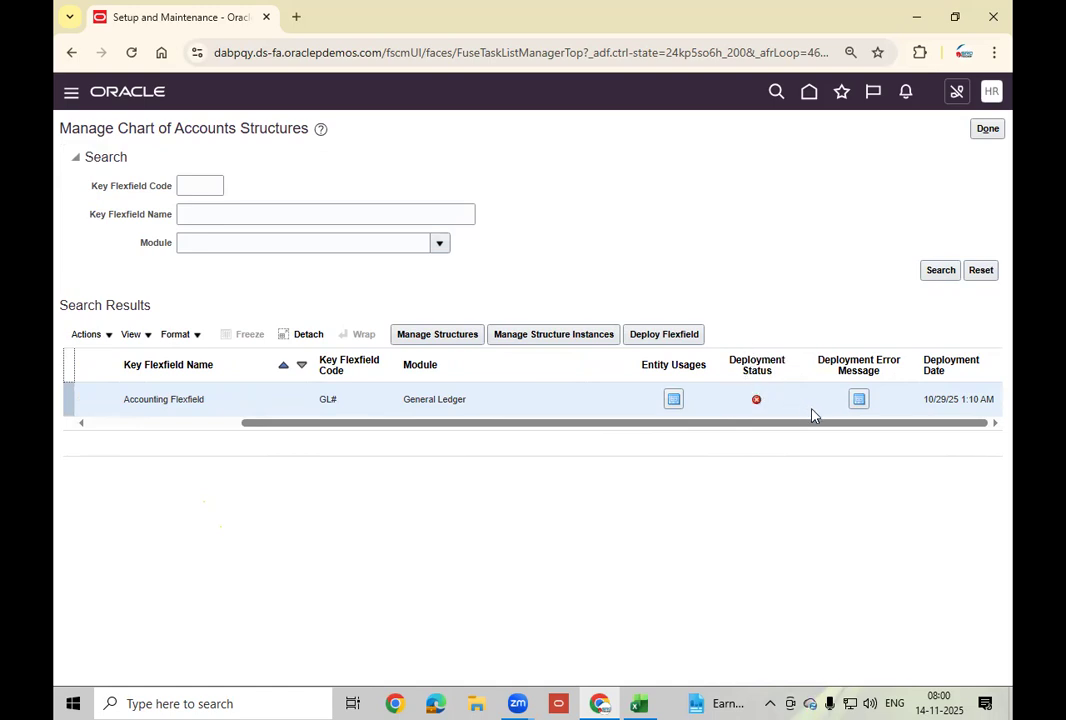
pyautogui.click(859, 403)
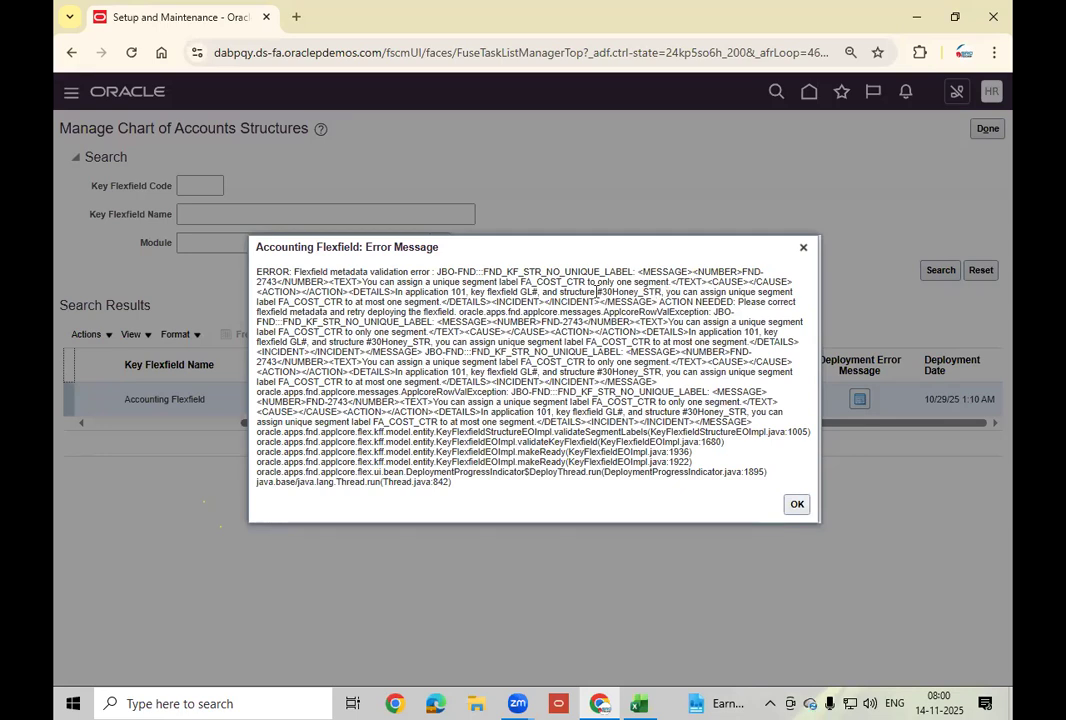
pyautogui.moveTo(597, 291); pyautogui.dragTo(658, 292)
pyautogui.hotkey('ctrl', 'c')
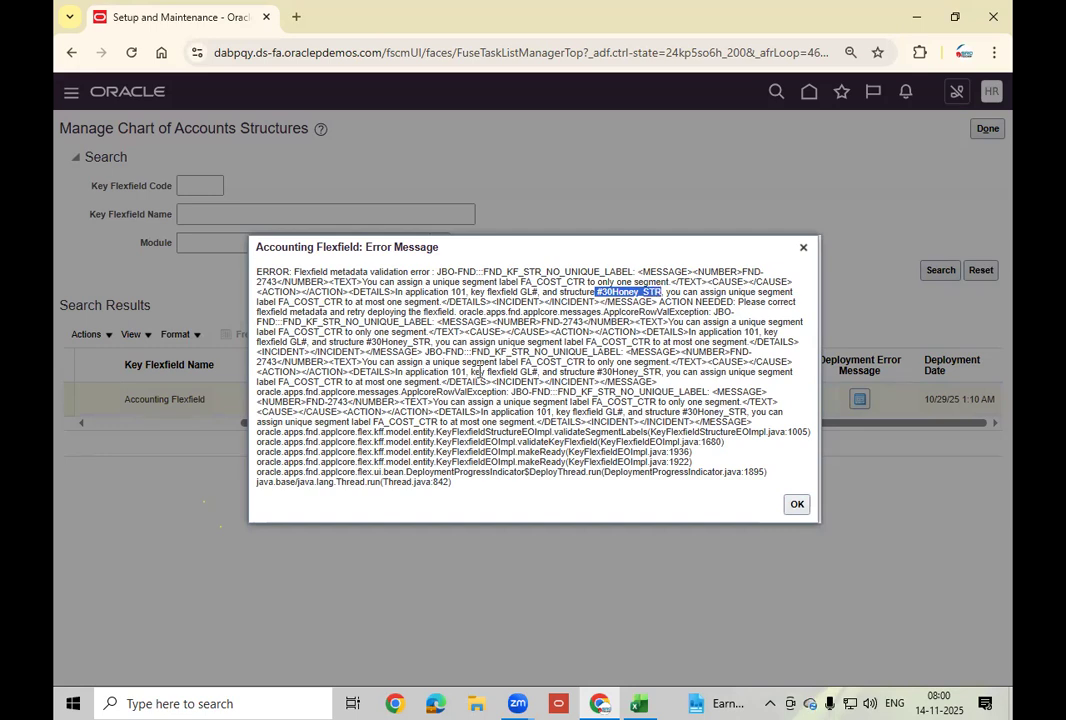
pyautogui.click(797, 505)
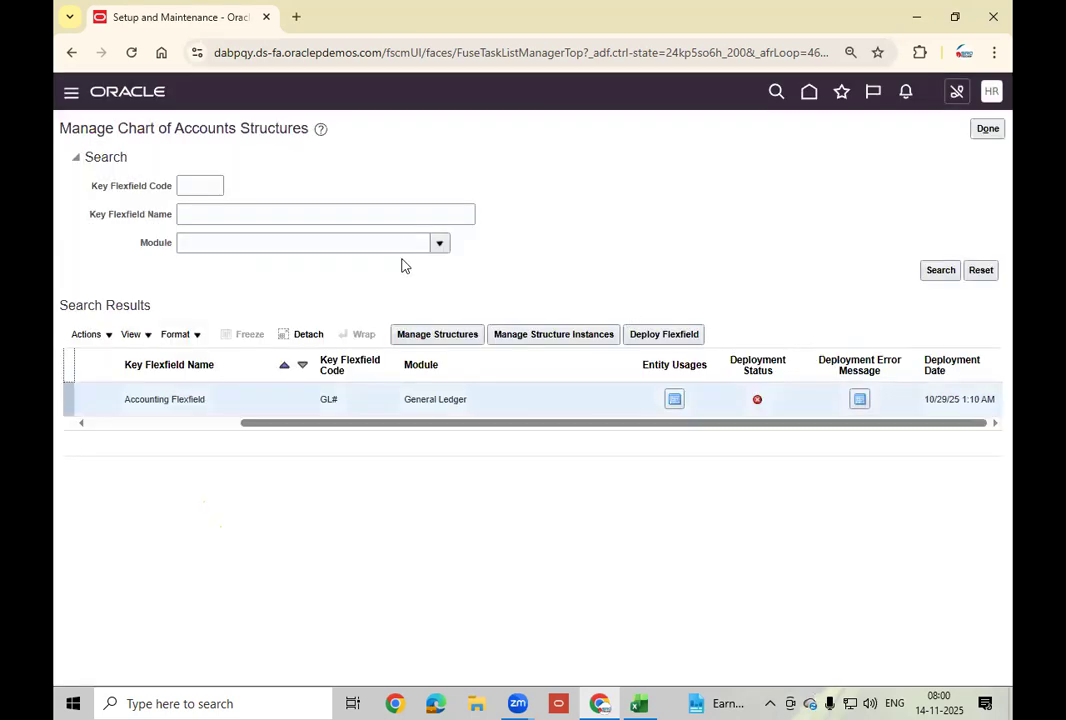
# Search key flexfield structures for #30Honey_STR, first by code, then by name.
pyautogui.click(467, 334)
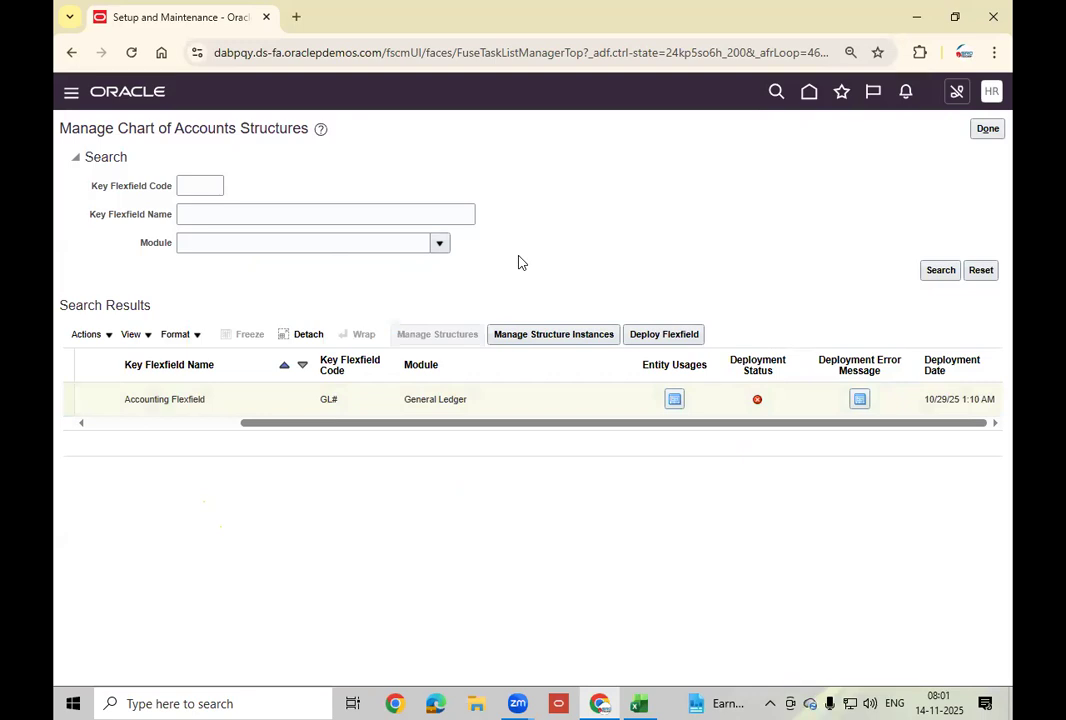
pyautogui.click(196, 194)
pyautogui.hotkey('ctrl', 'v')
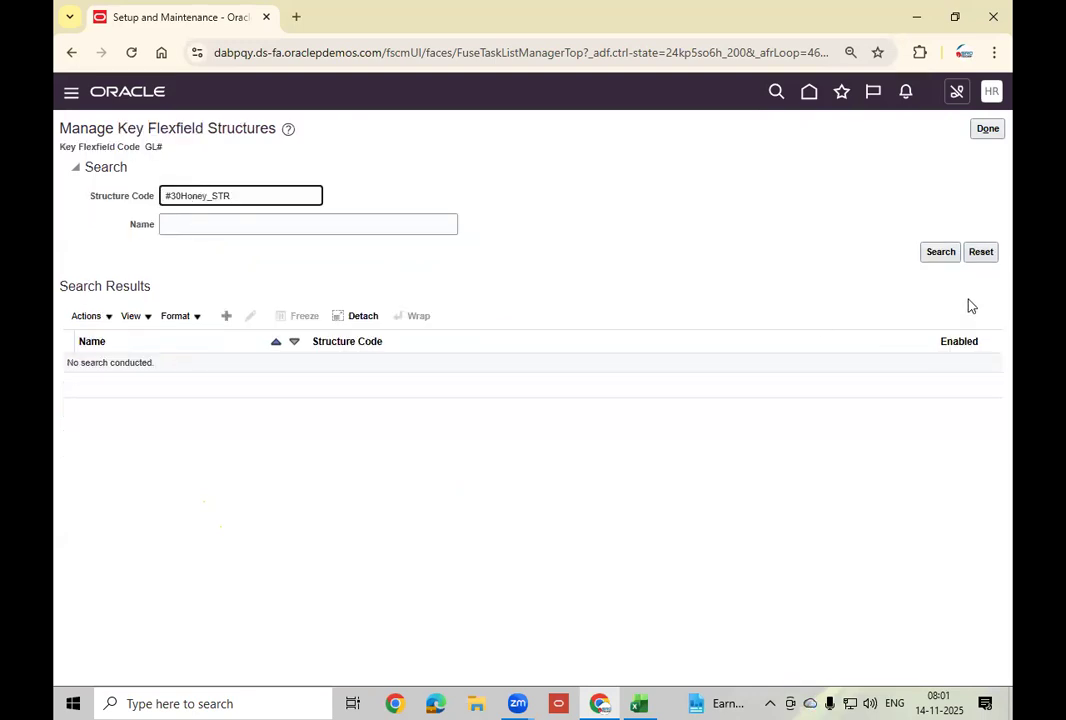
pyautogui.click(940, 253)
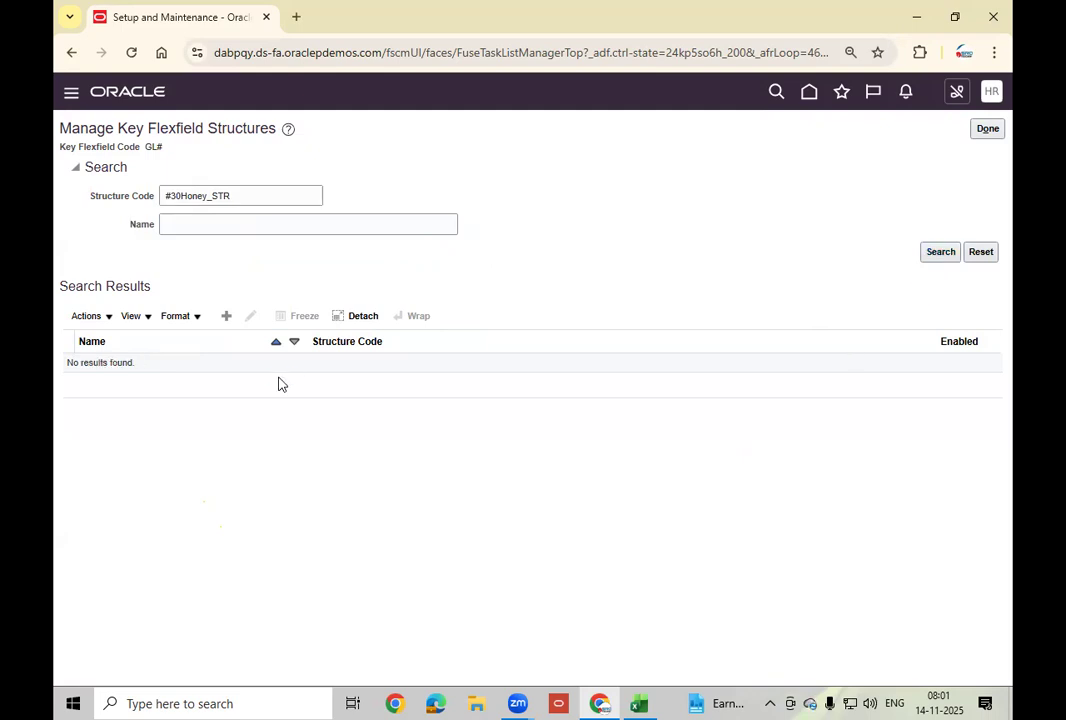
pyautogui.tripleClick(258, 201)
pyautogui.hotkey('ctrl', 'c')
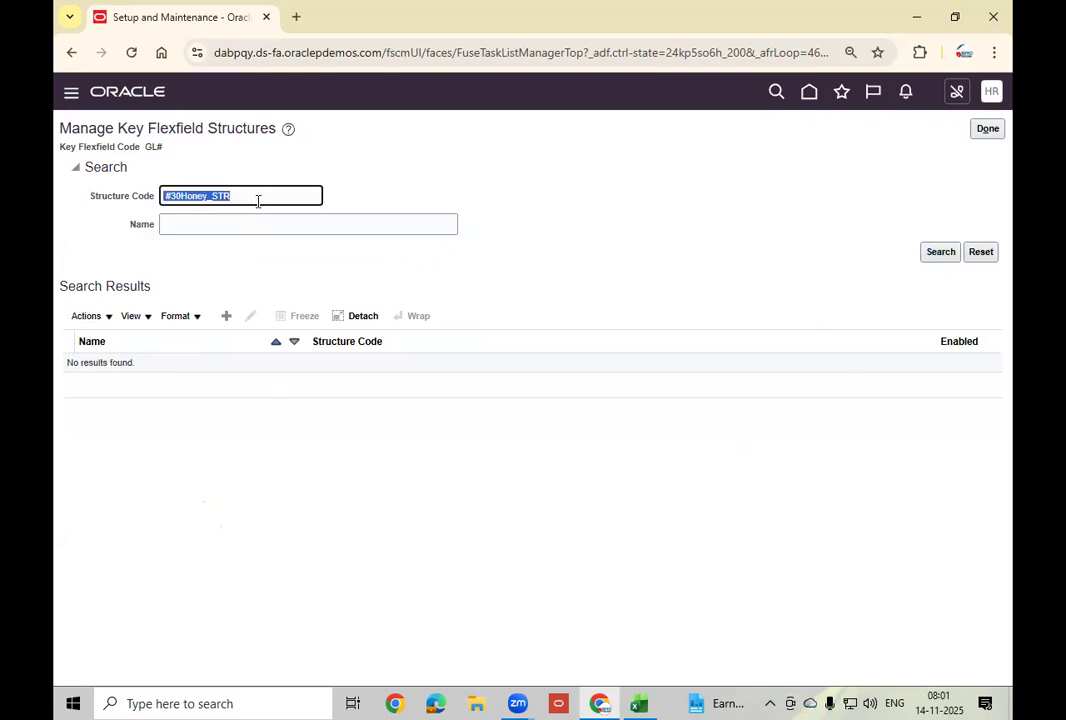
pyautogui.press('BackSpace')
pyautogui.click(260, 221)
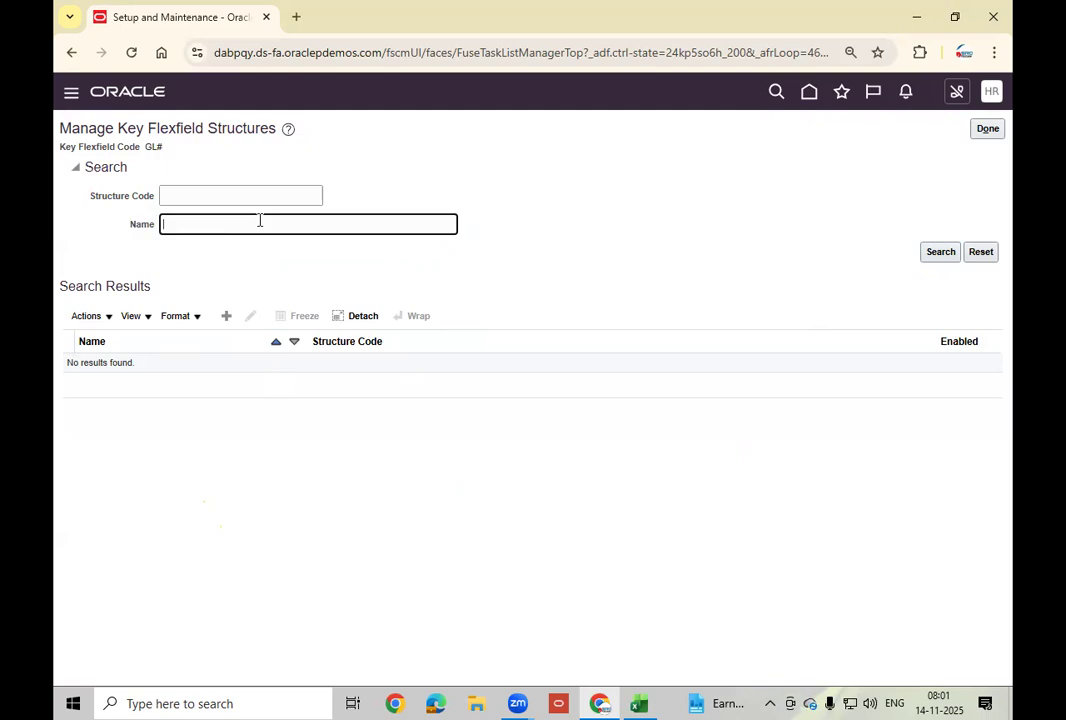
pyautogui.hotkey('ctrl', 'v')
pyautogui.click(938, 256)
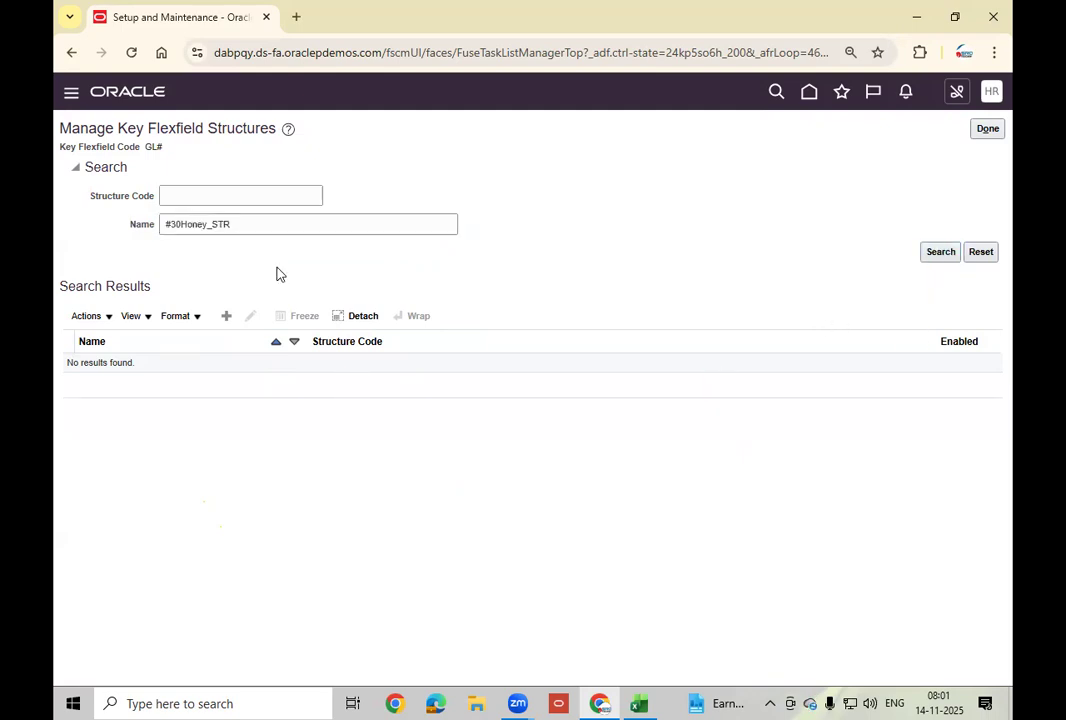
pyautogui.click(166, 224)
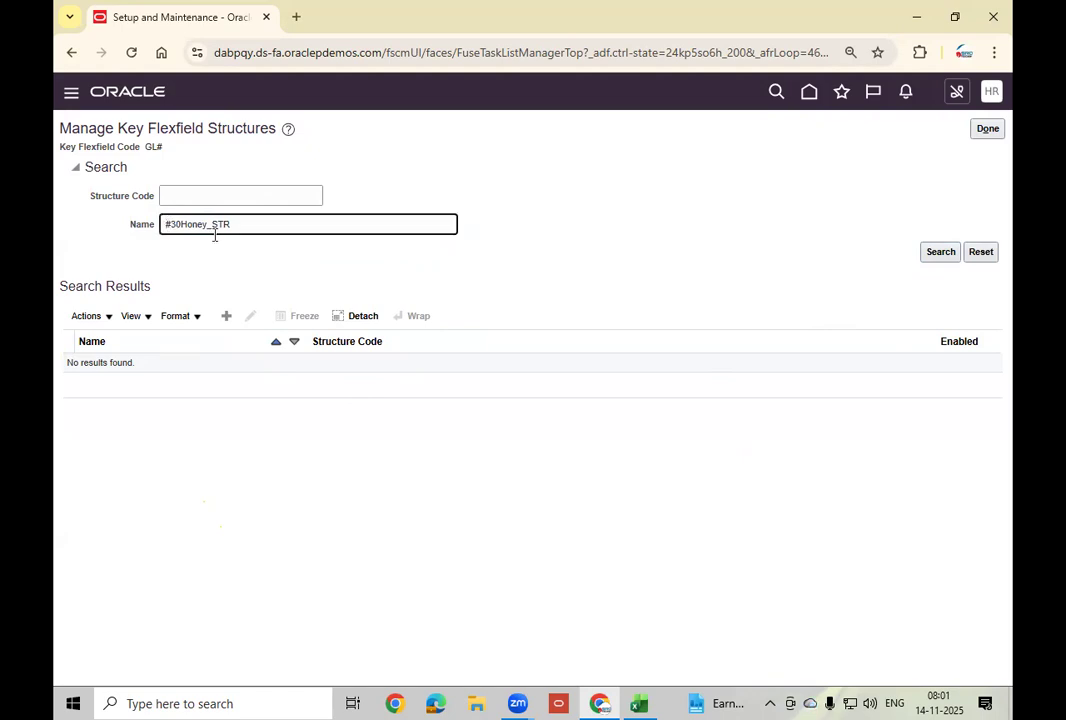
pyautogui.click(945, 254)
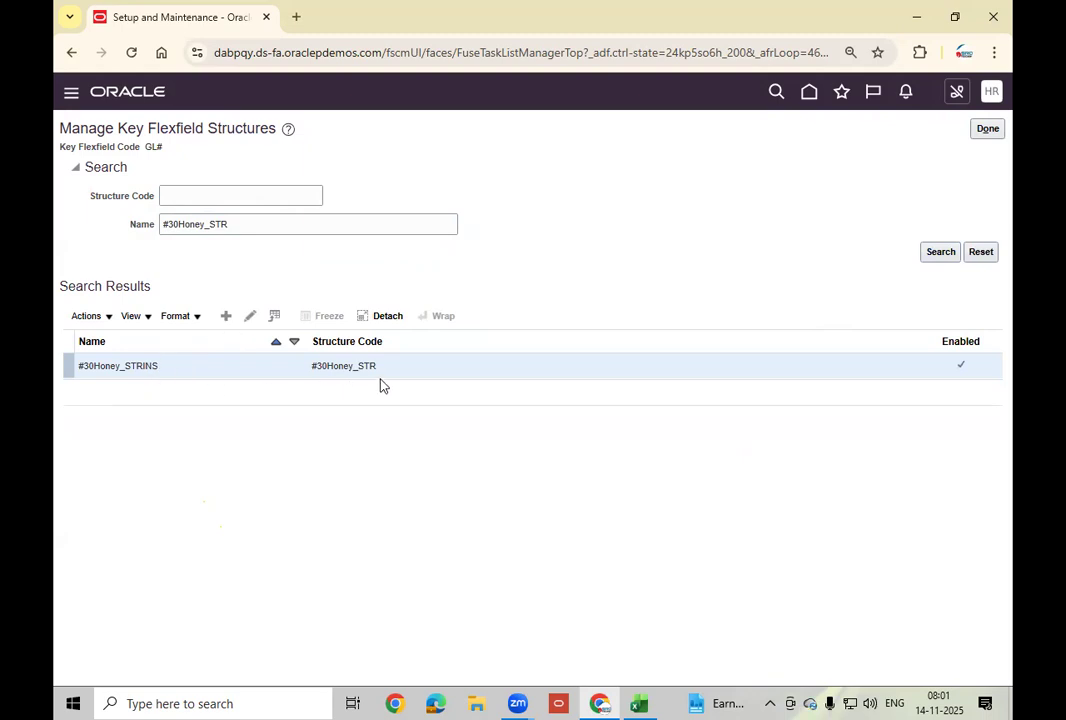
# Review the #30Honey_STR structure's four segments and close it unsaved.
pyautogui.click(249, 316)
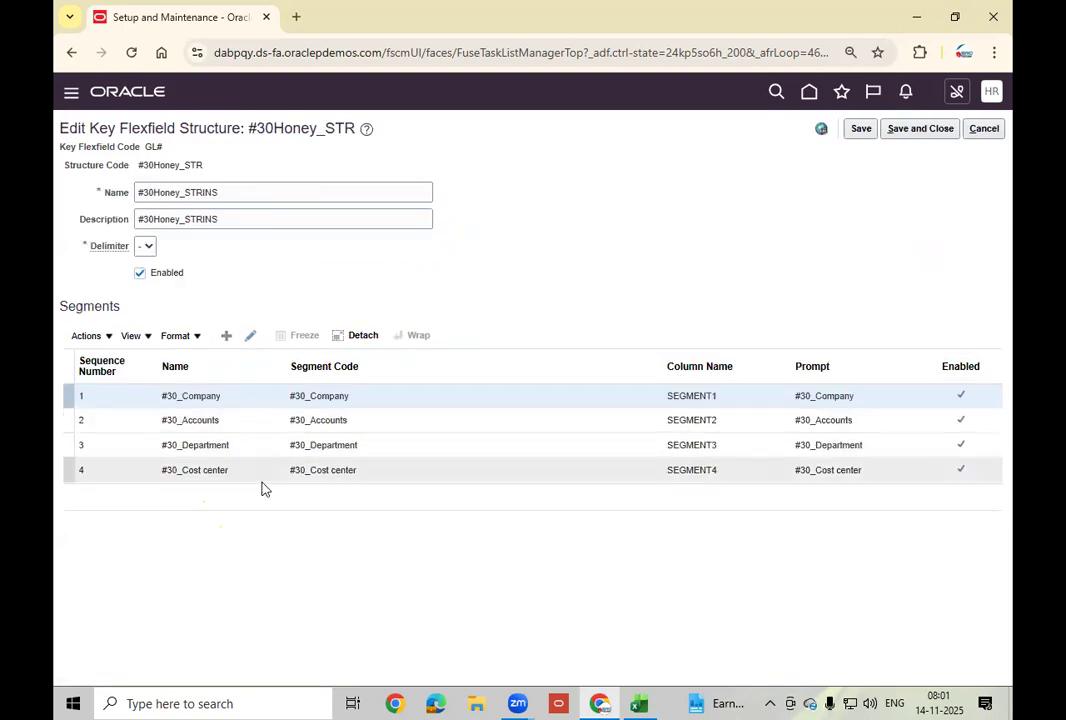
pyautogui.doubleClick(251, 196)
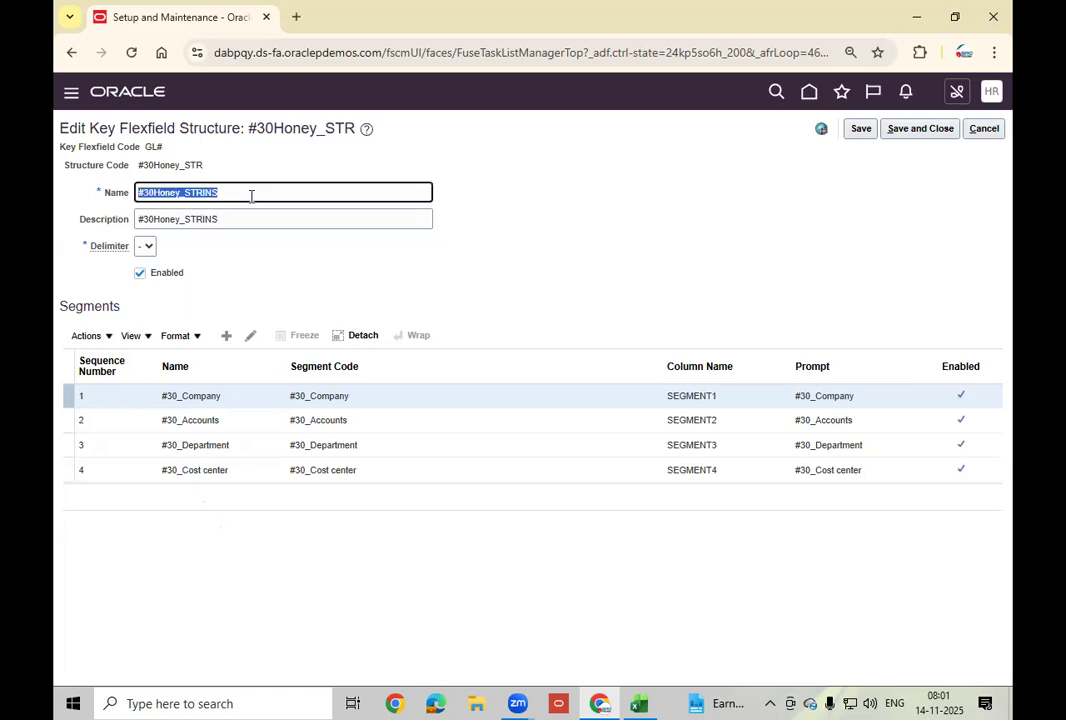
pyautogui.click(983, 130)
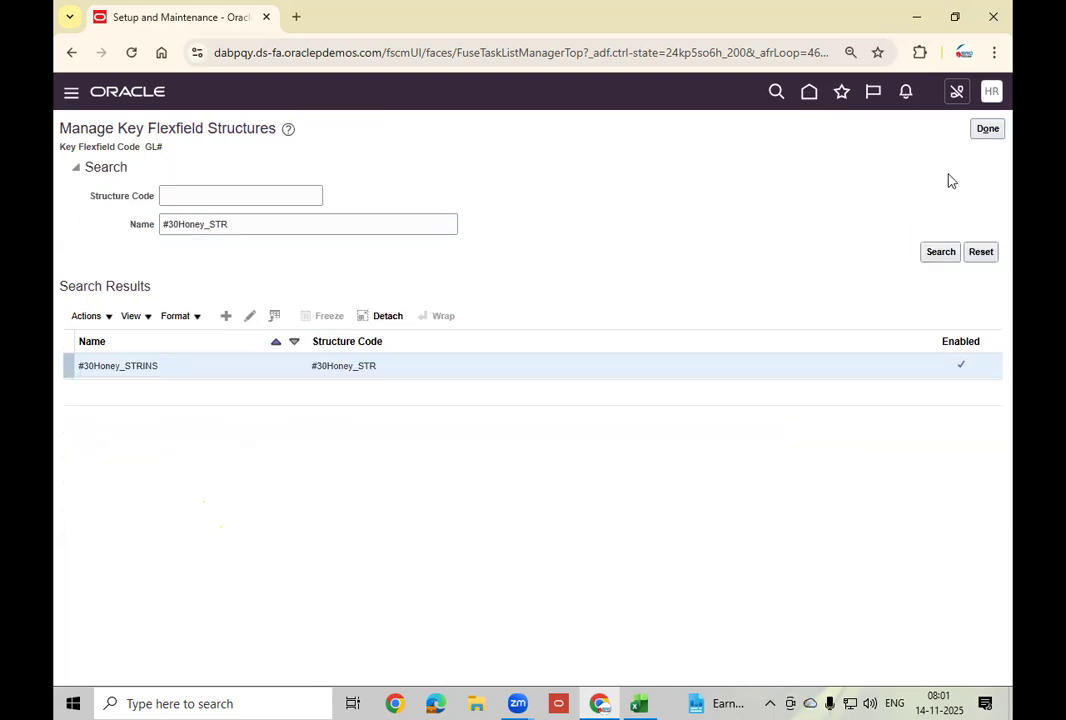
pyautogui.click(989, 131)
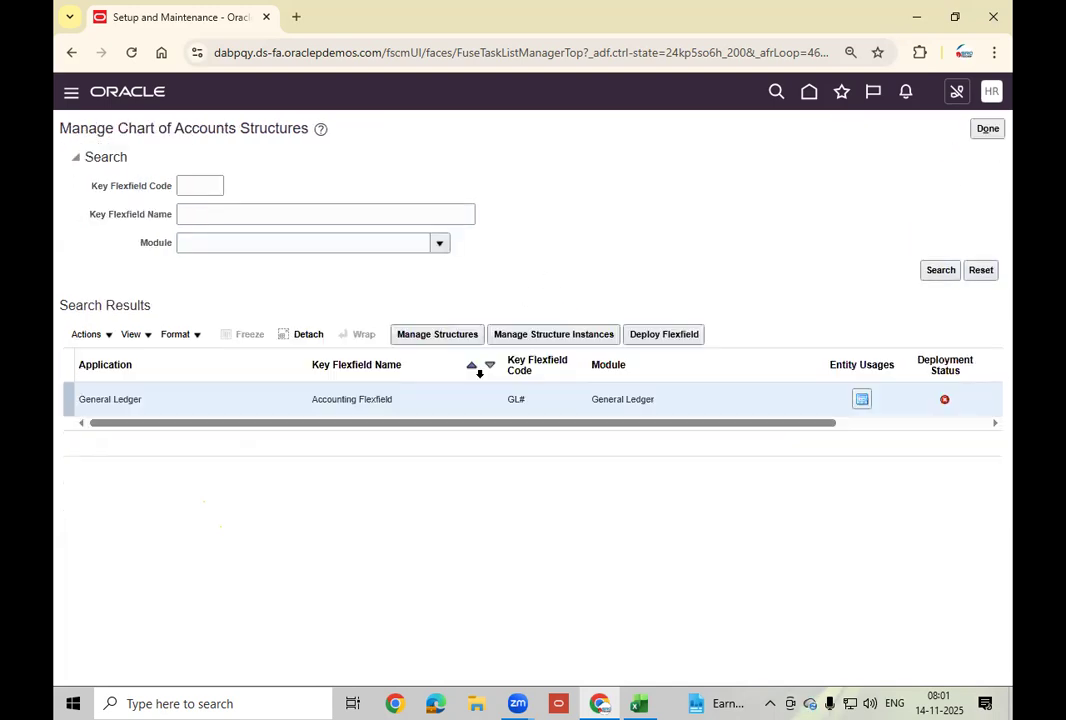
# Search structure instances by instance code and structure #30Honey_STRINS to find that instance.
pyautogui.click(556, 334)
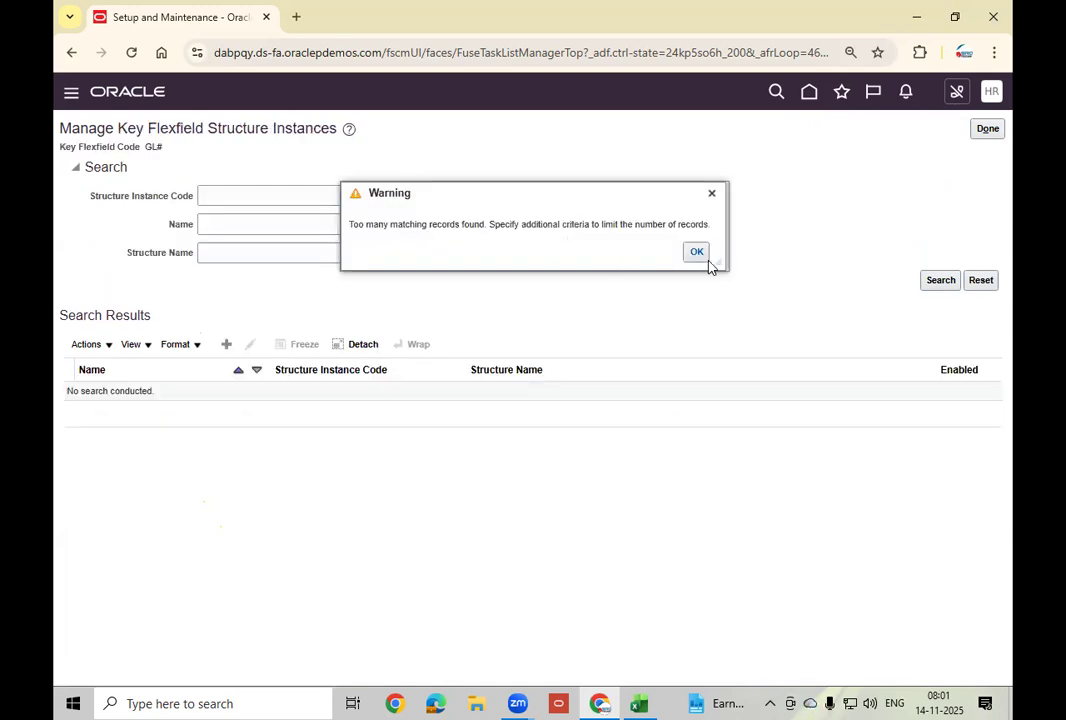
pyautogui.click(695, 251)
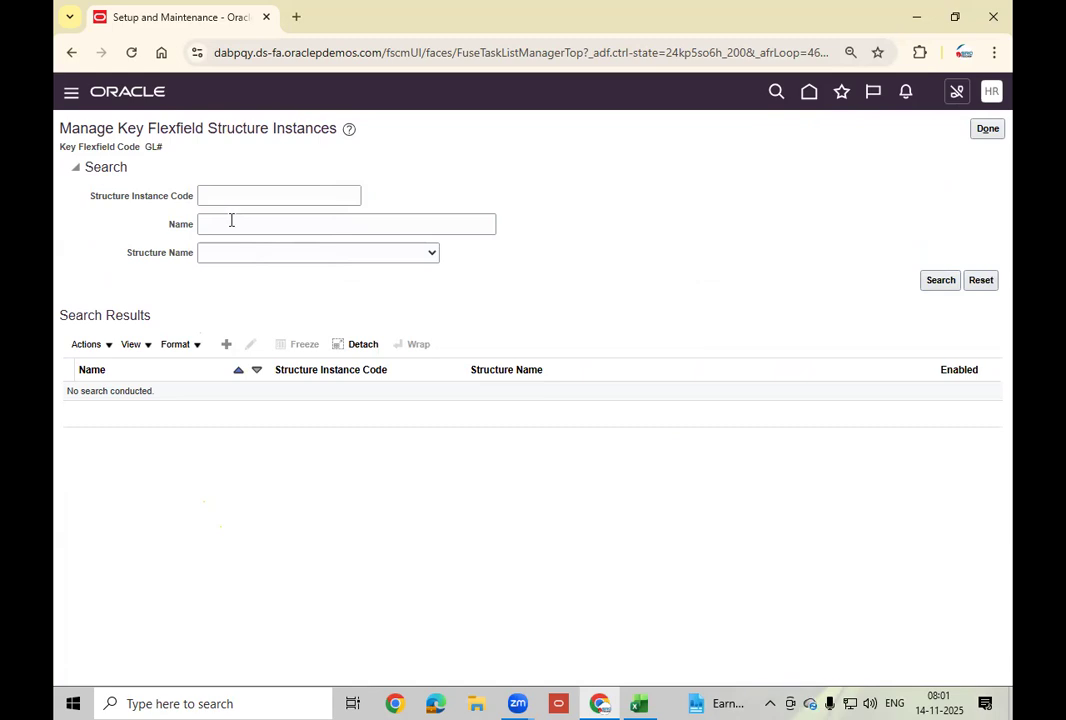
pyautogui.click(254, 258)
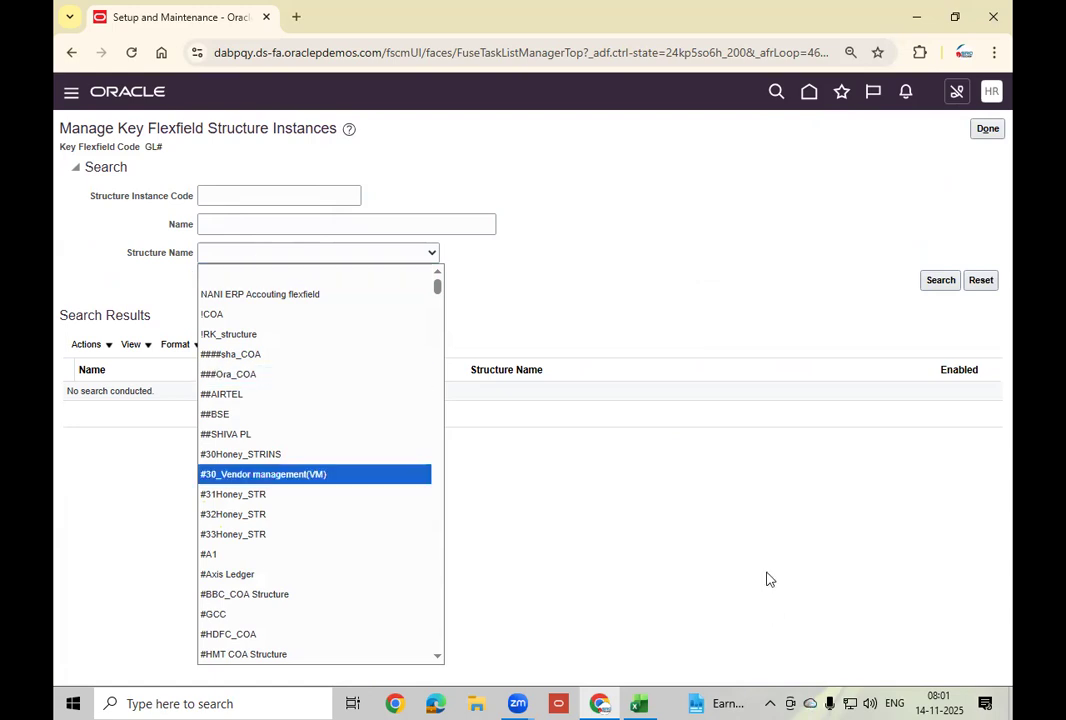
pyautogui.click(265, 196)
pyautogui.write('#30Honey_STRINS')
pyautogui.click(297, 253)
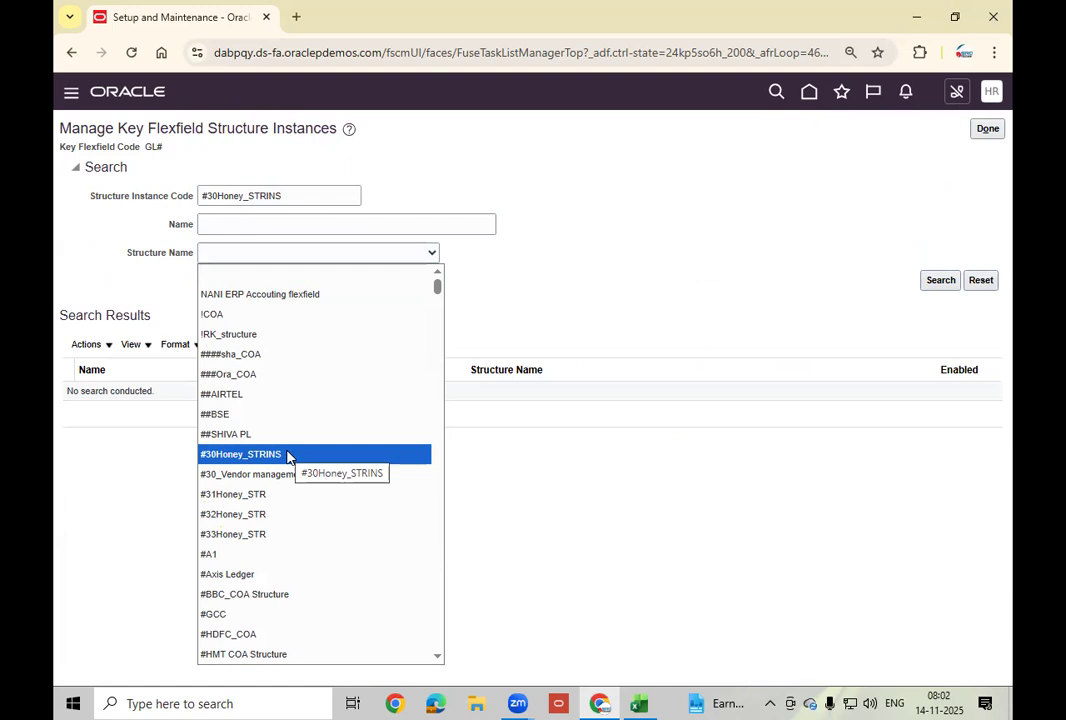
pyautogui.click(288, 455)
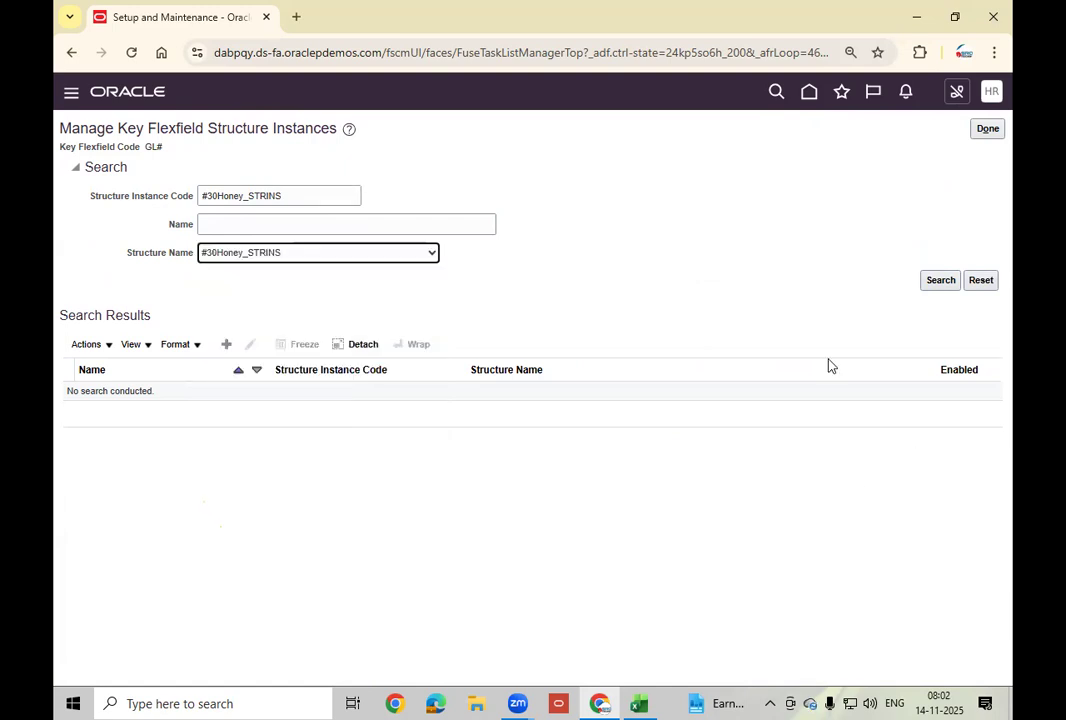
pyautogui.click(939, 285)
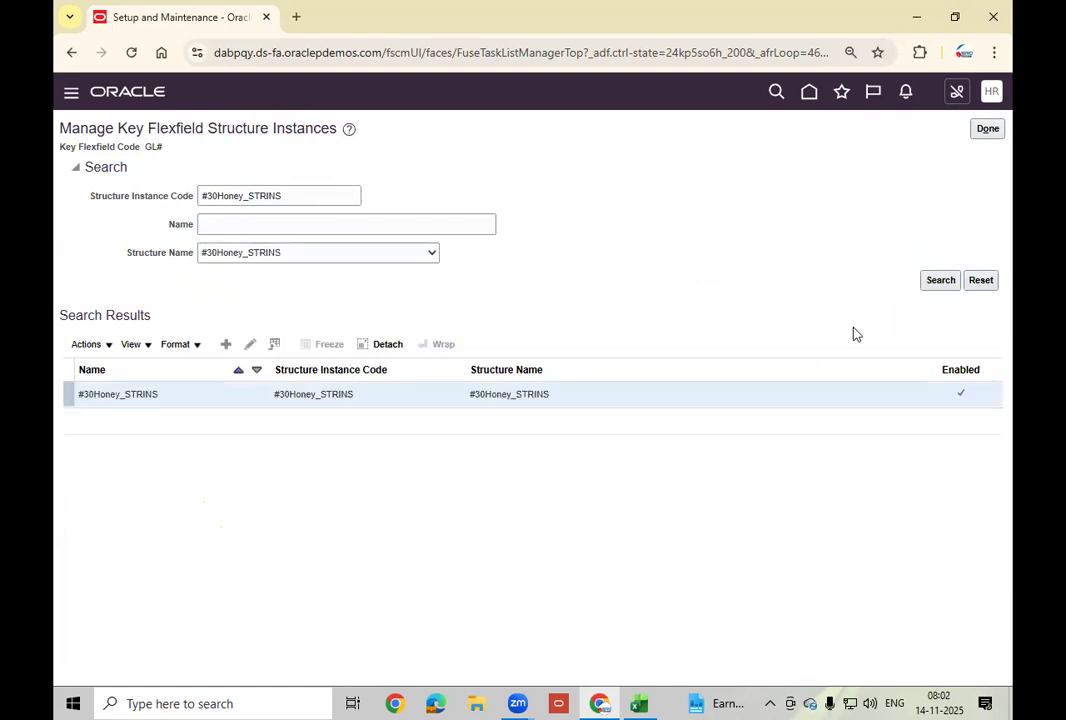
# Disable the Vendor management segment instance of #30Honey_STRINS; saving fails with FND-2729 mismatch error.
pyautogui.click(250, 344)
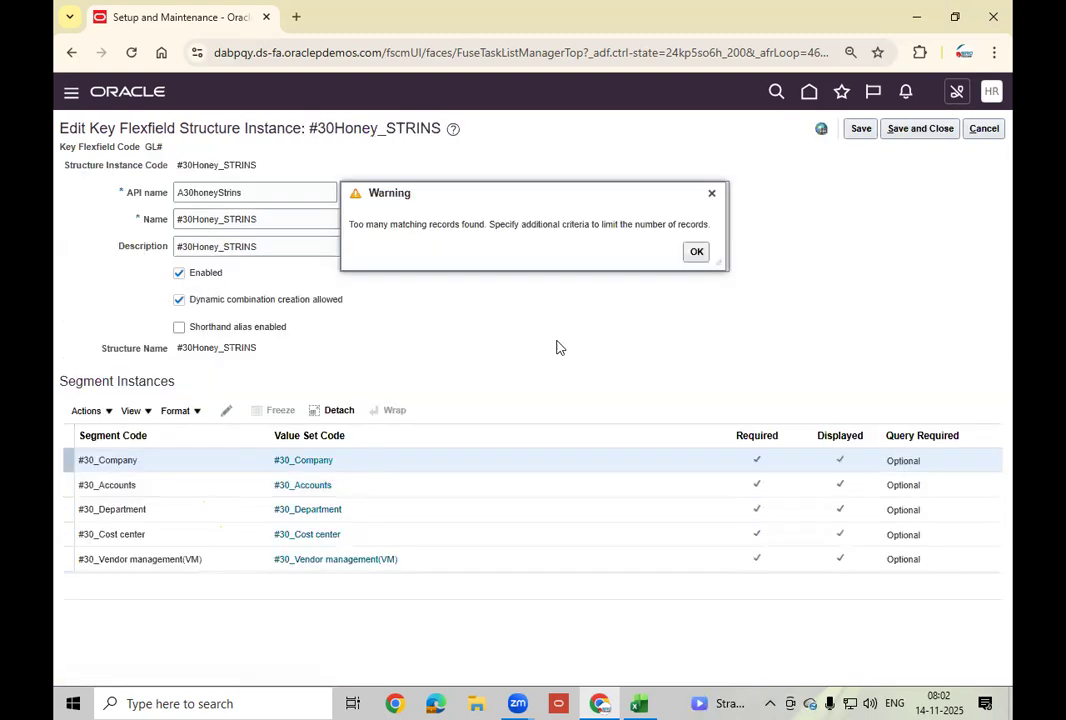
pyautogui.click(695, 253)
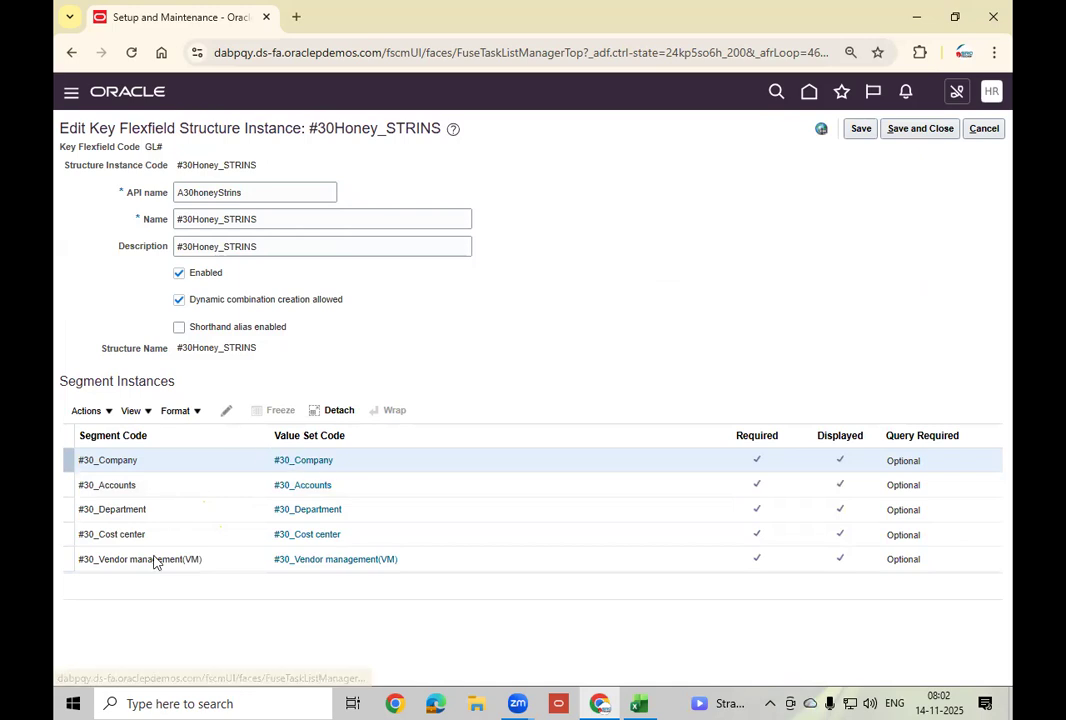
pyautogui.click(228, 562)
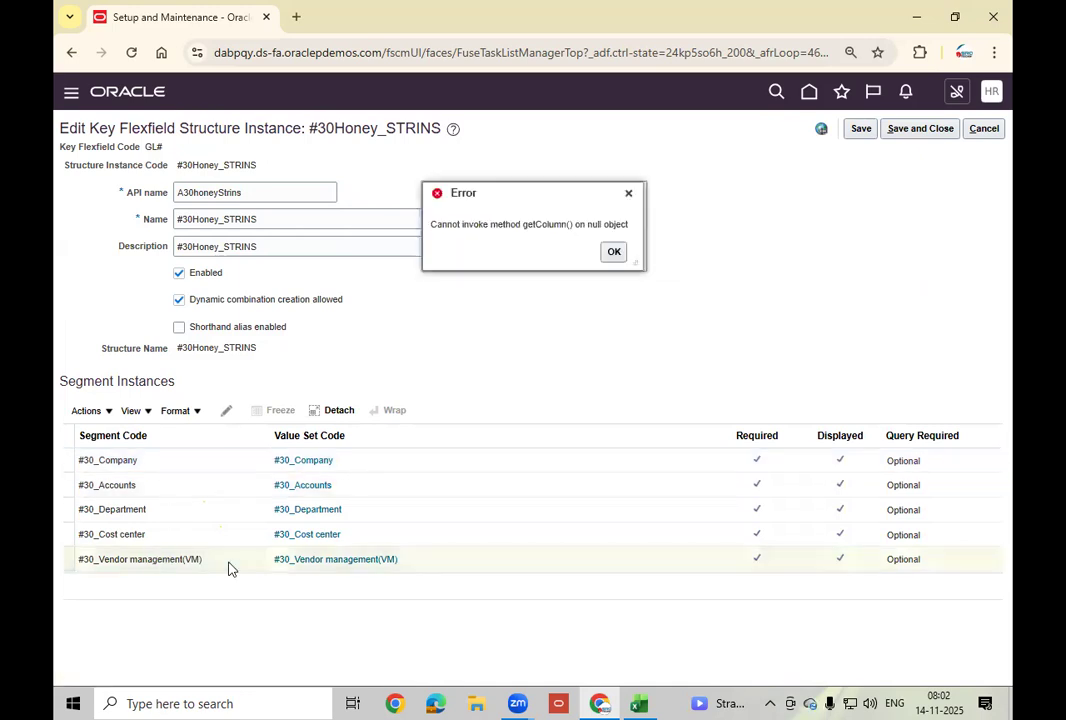
pyautogui.click(612, 252)
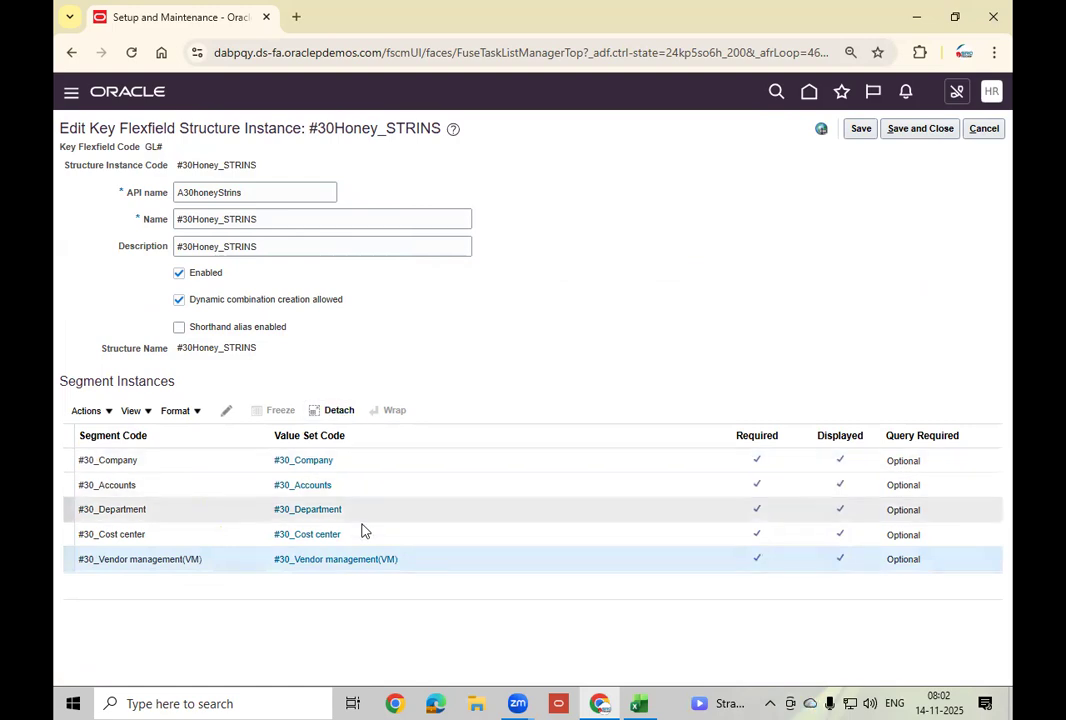
pyautogui.rightClick(437, 565)
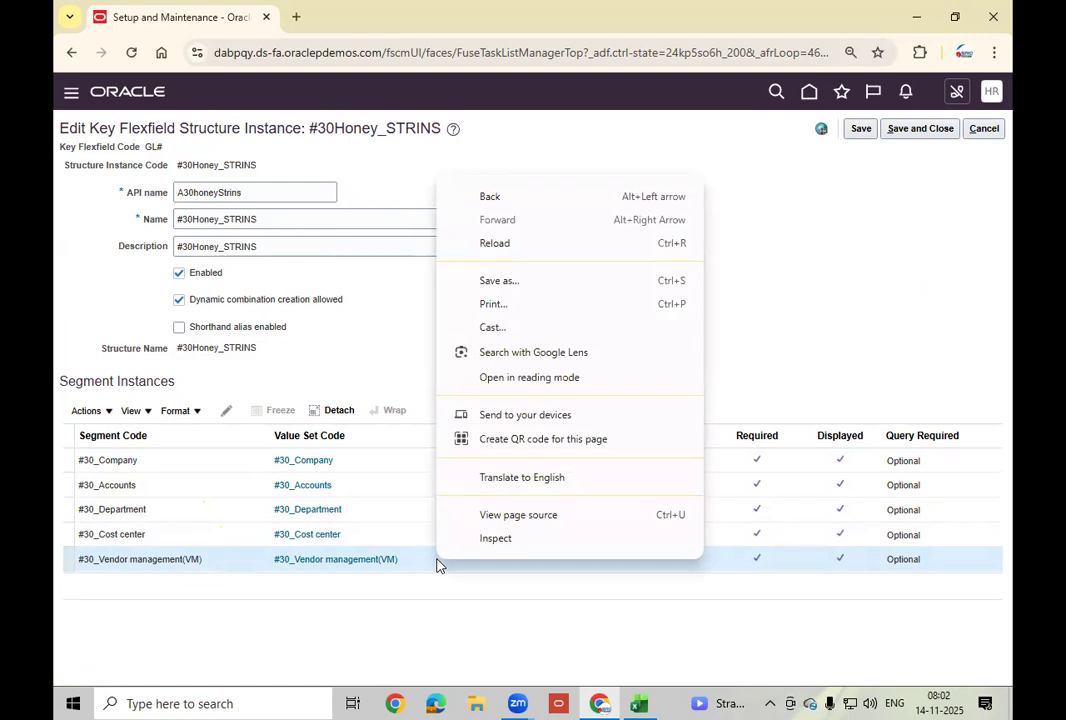
pyautogui.click(335, 365)
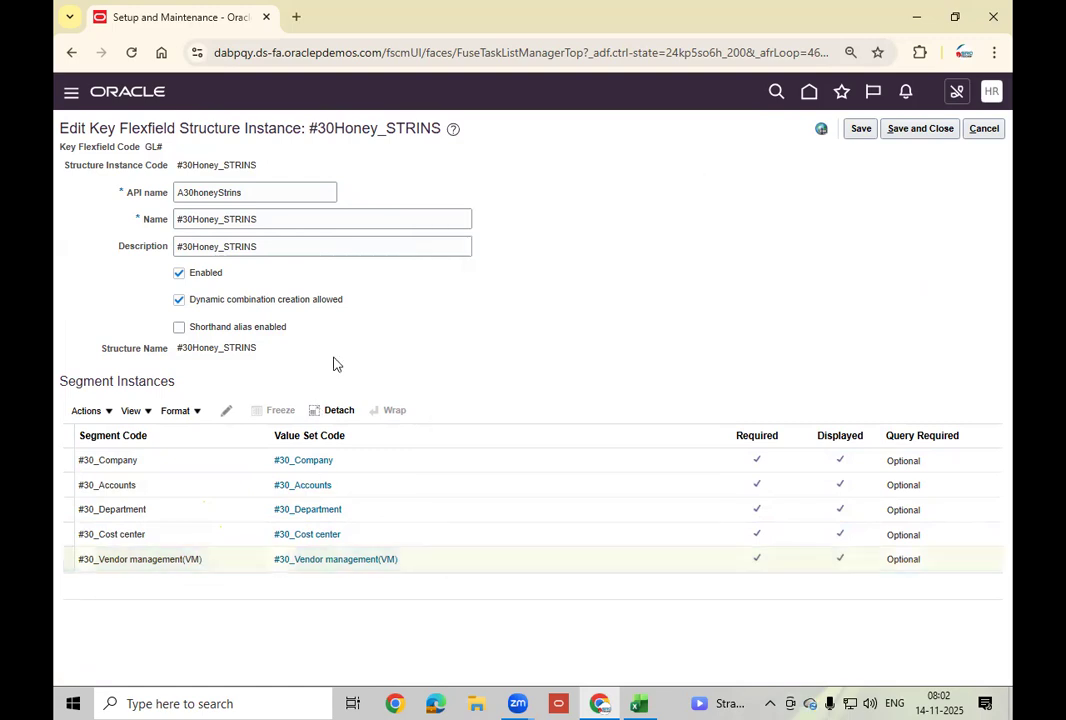
pyautogui.click(190, 272)
pyautogui.click(865, 134)
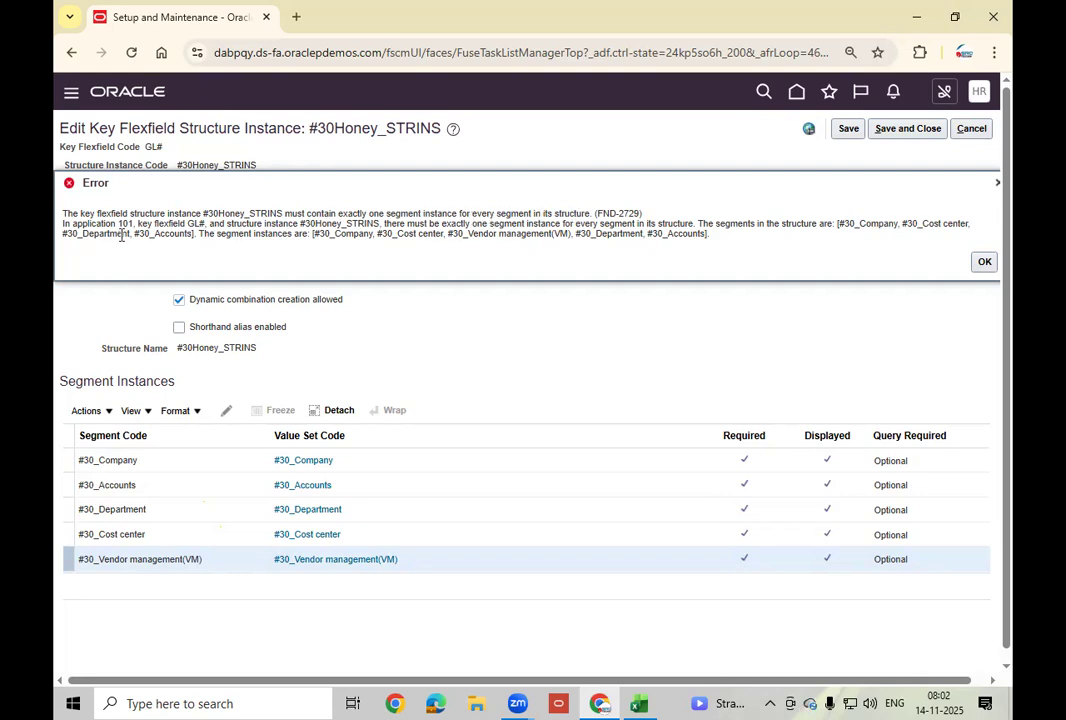
pyautogui.click(984, 261)
# Discard the instance edits and close the structure instance pages.
pyautogui.click(998, 132)
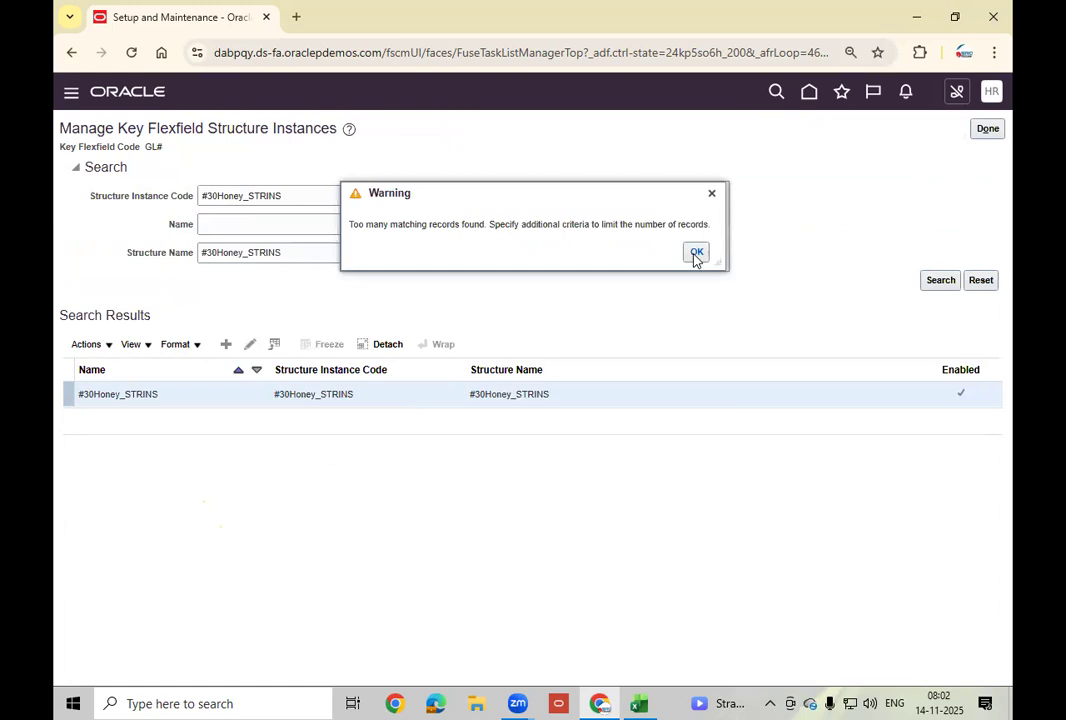
pyautogui.click(696, 252)
pyautogui.click(987, 130)
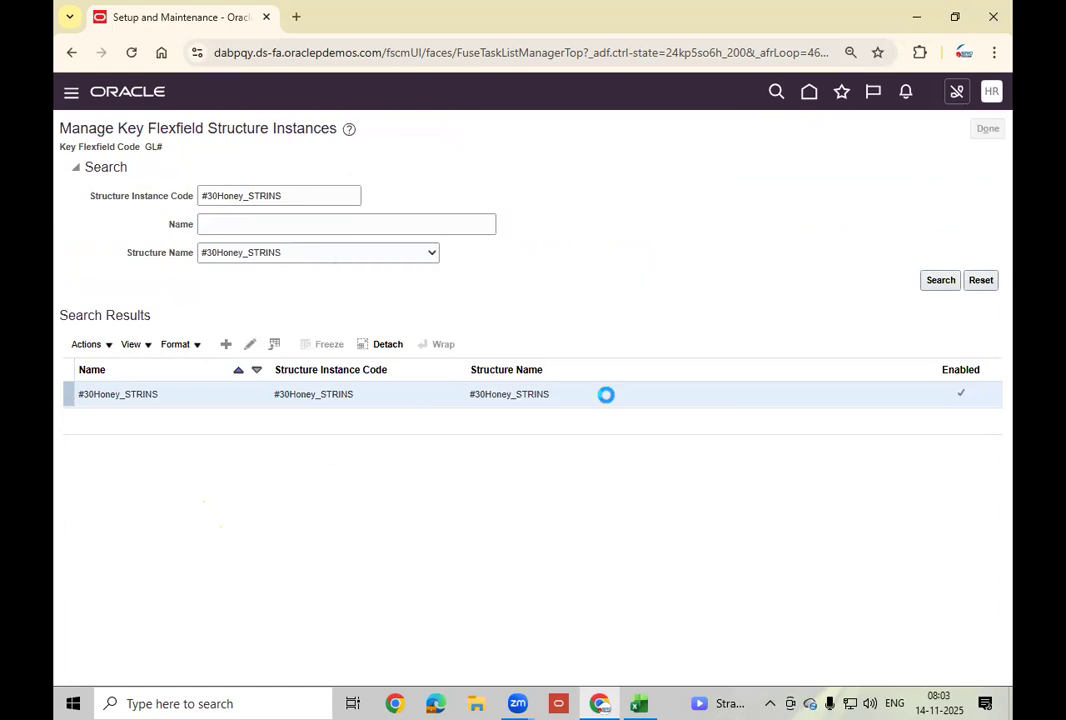
pyautogui.moveTo(636, 423); pyautogui.dragTo(830, 447)
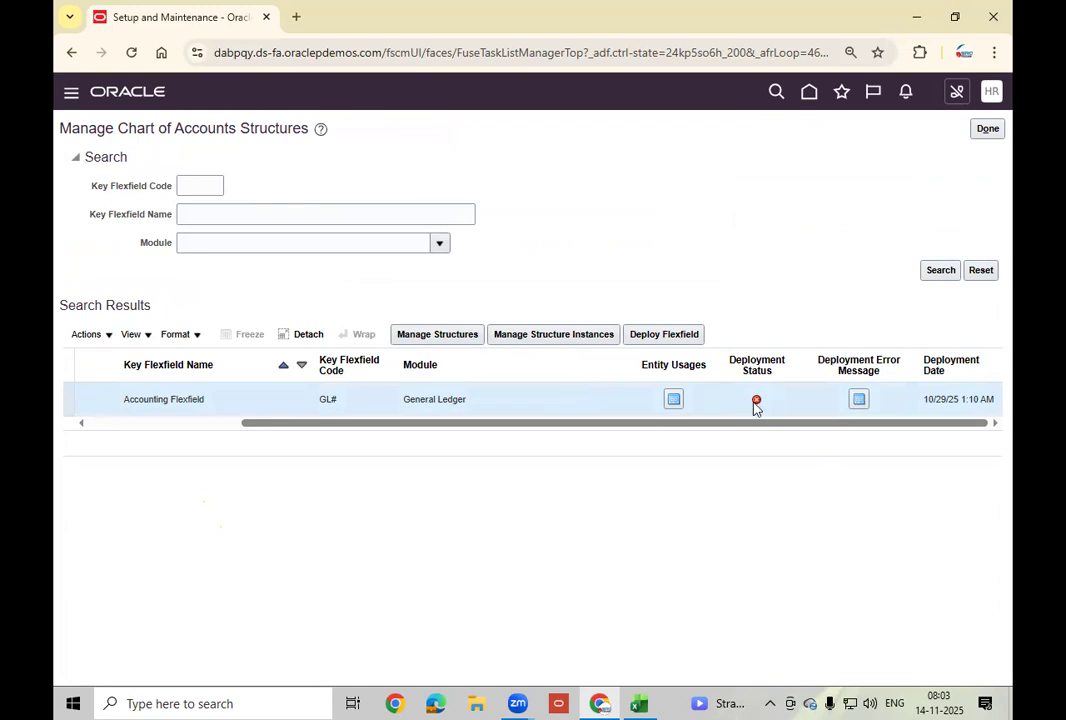
# Check the Value Set Values heading in the Excel worksheet, then return to Setup: Financials.
pyautogui.moveTo(756, 407)
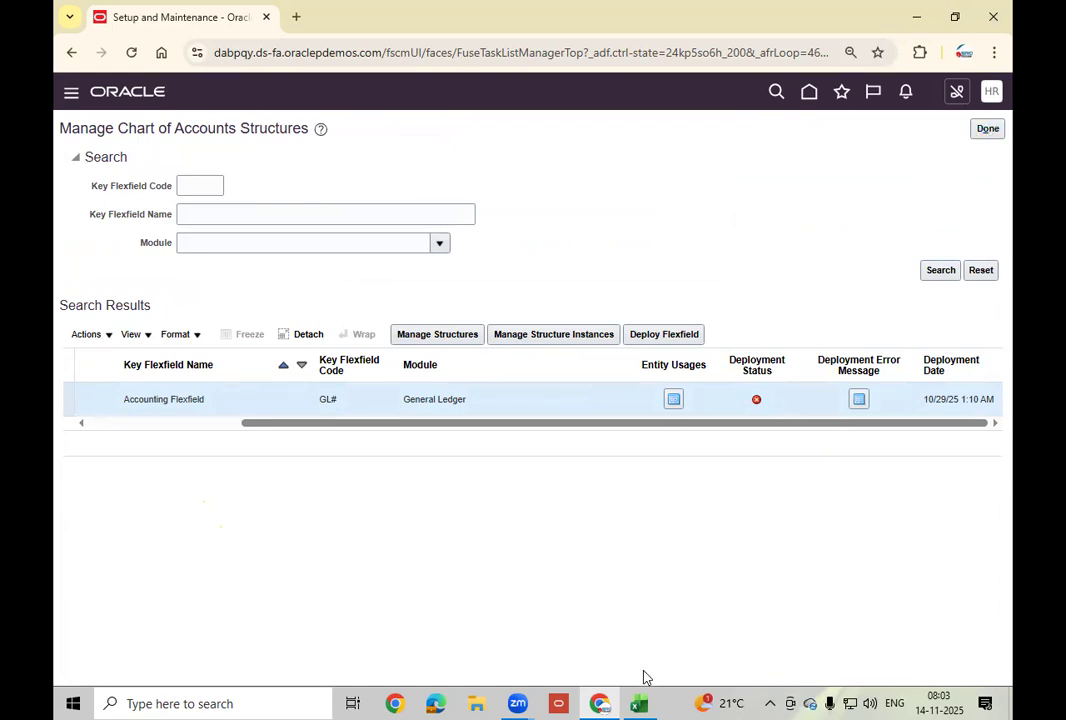
pyautogui.click(639, 703)
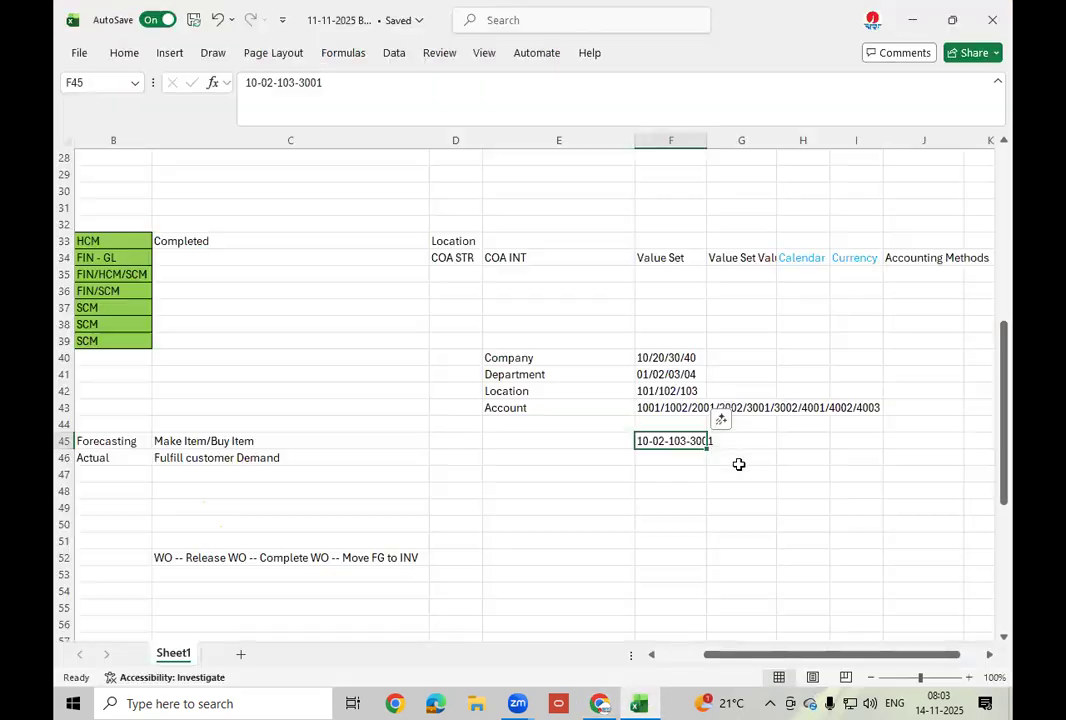
pyautogui.click(750, 260)
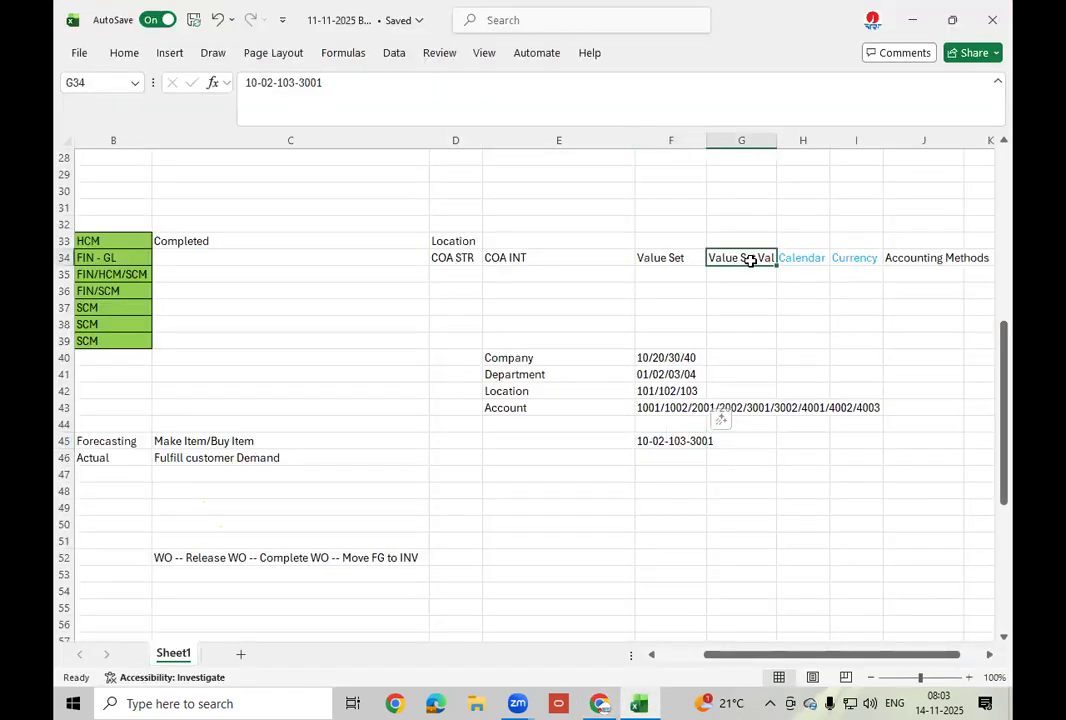
pyautogui.click(911, 19)
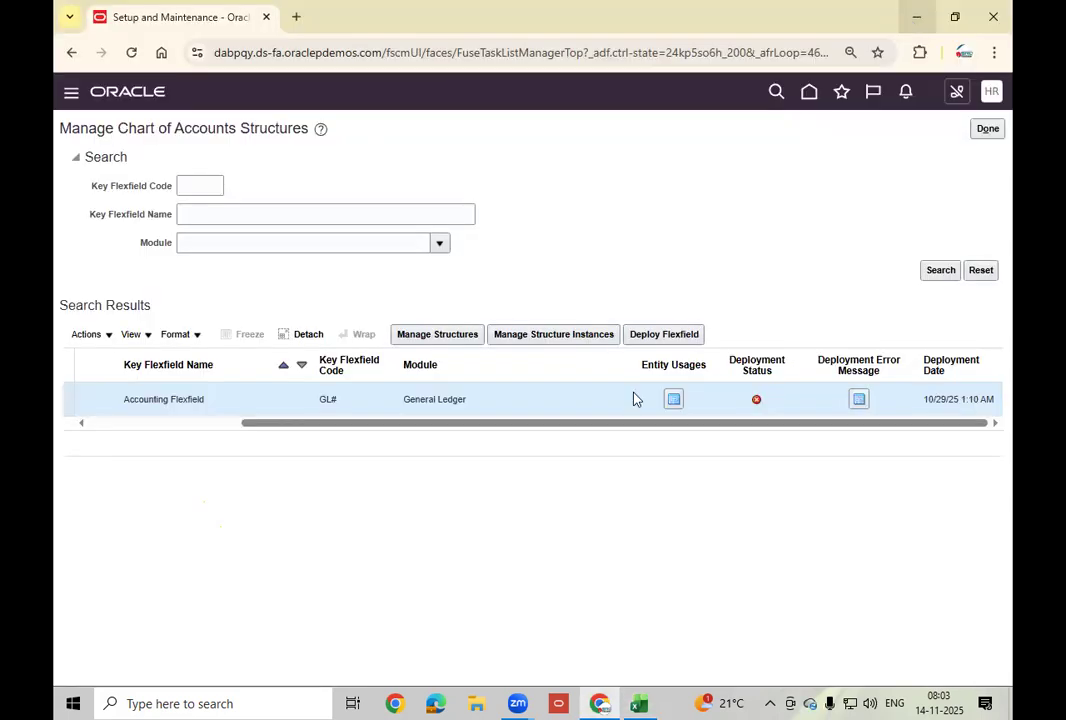
pyautogui.click(987, 131)
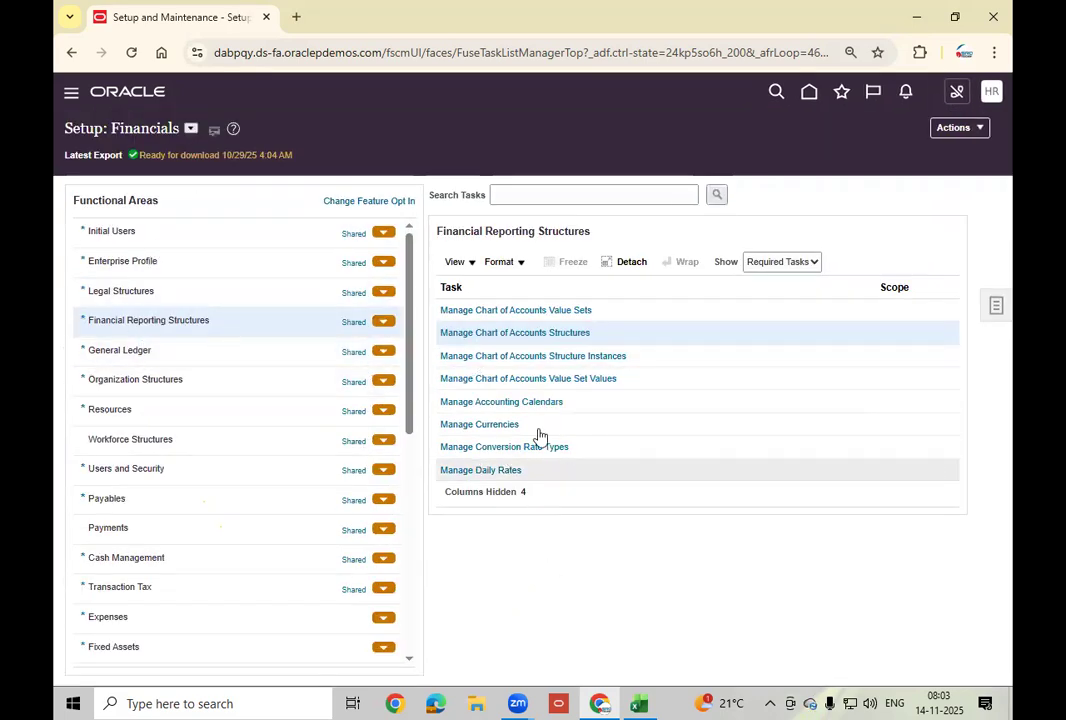
# Search value sets with code HN and open Manage Values for HN_COM_VS.
pyautogui.click(585, 381)
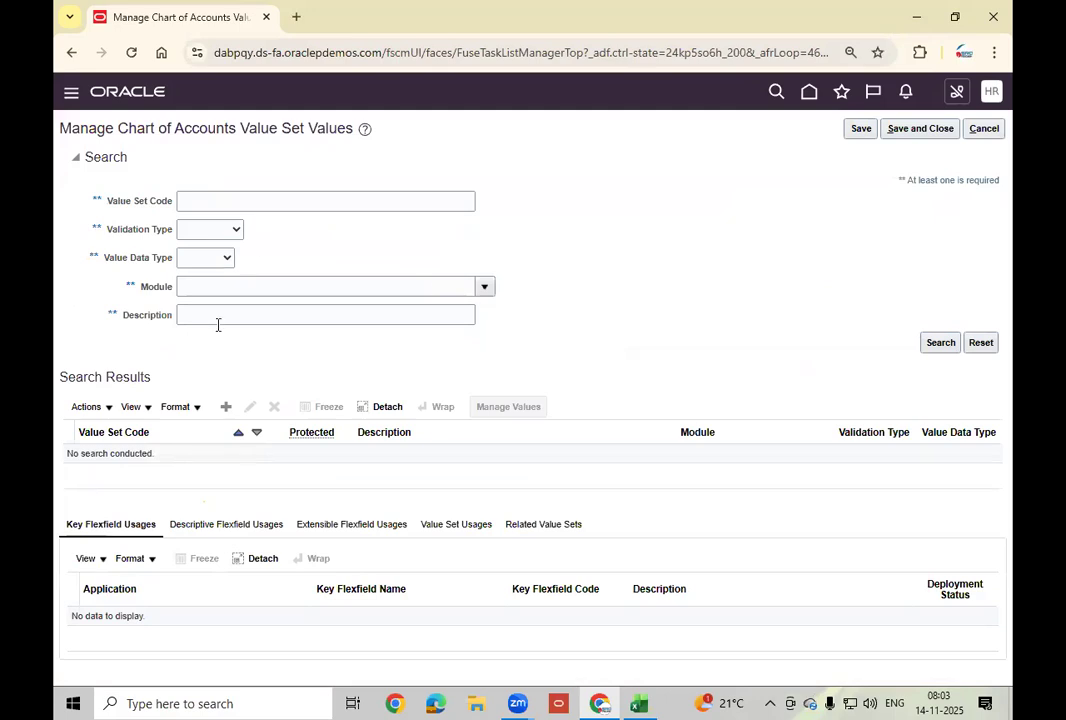
pyautogui.click(221, 206)
pyautogui.write('HN_')
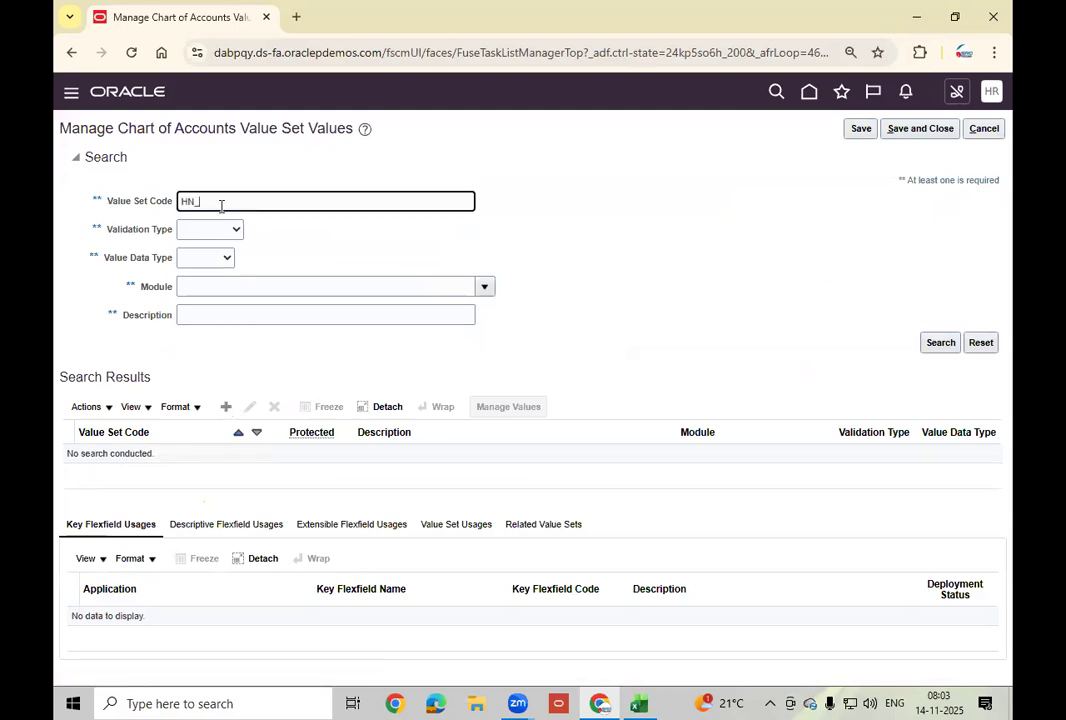
pyautogui.click(936, 345)
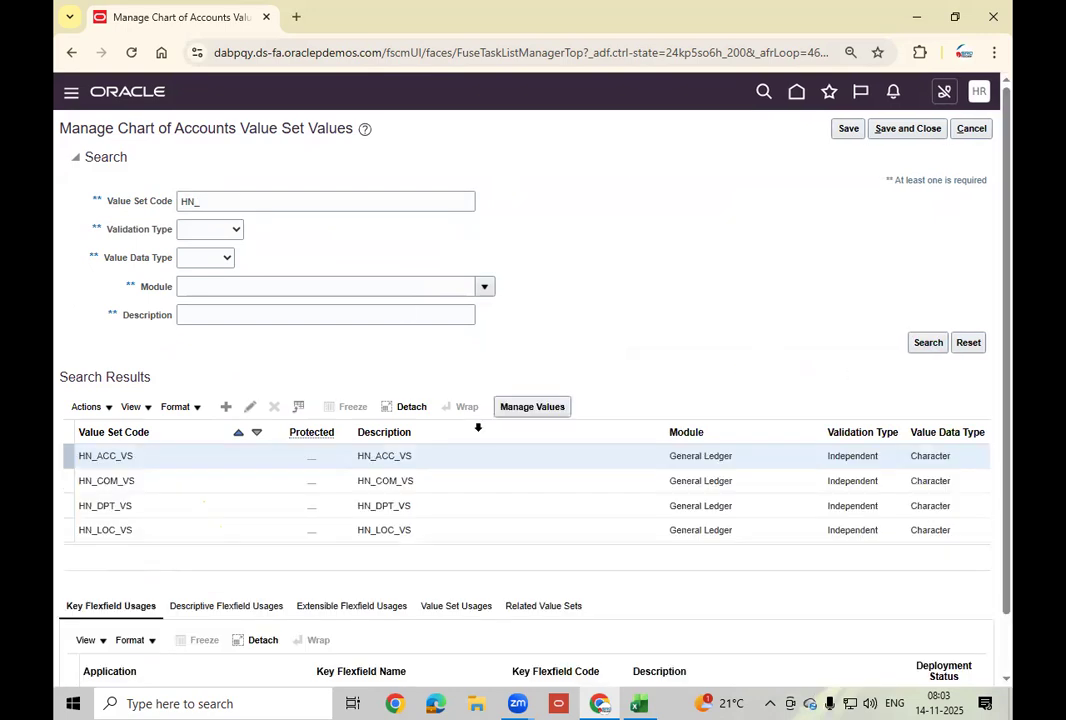
pyautogui.click(445, 481)
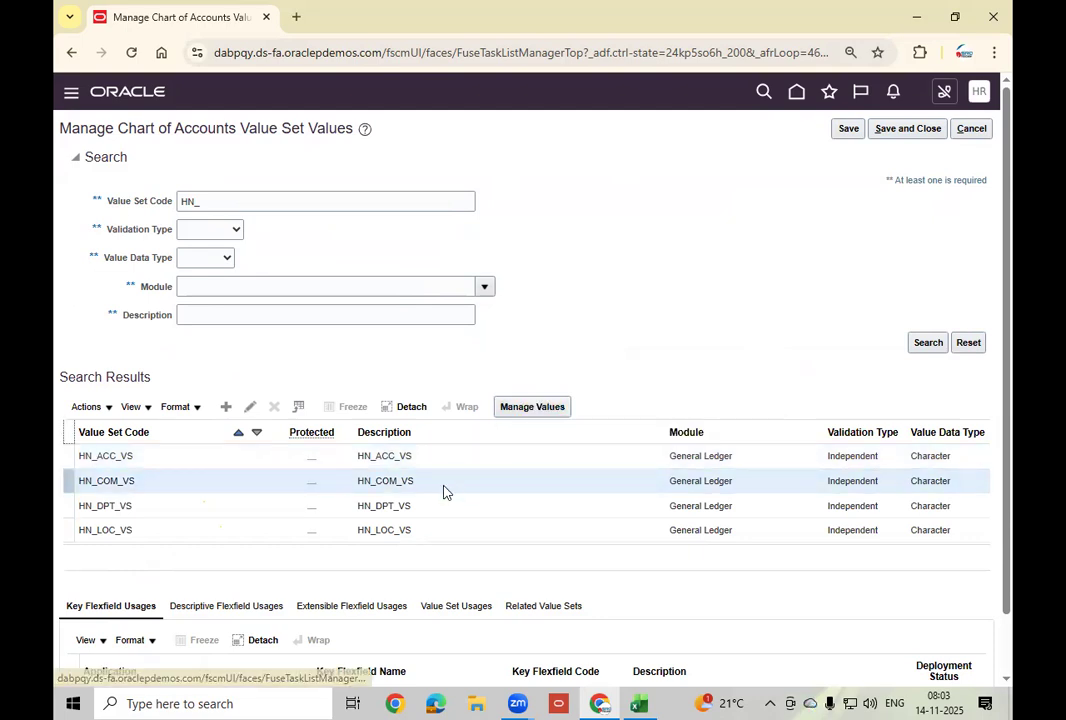
pyautogui.click(540, 407)
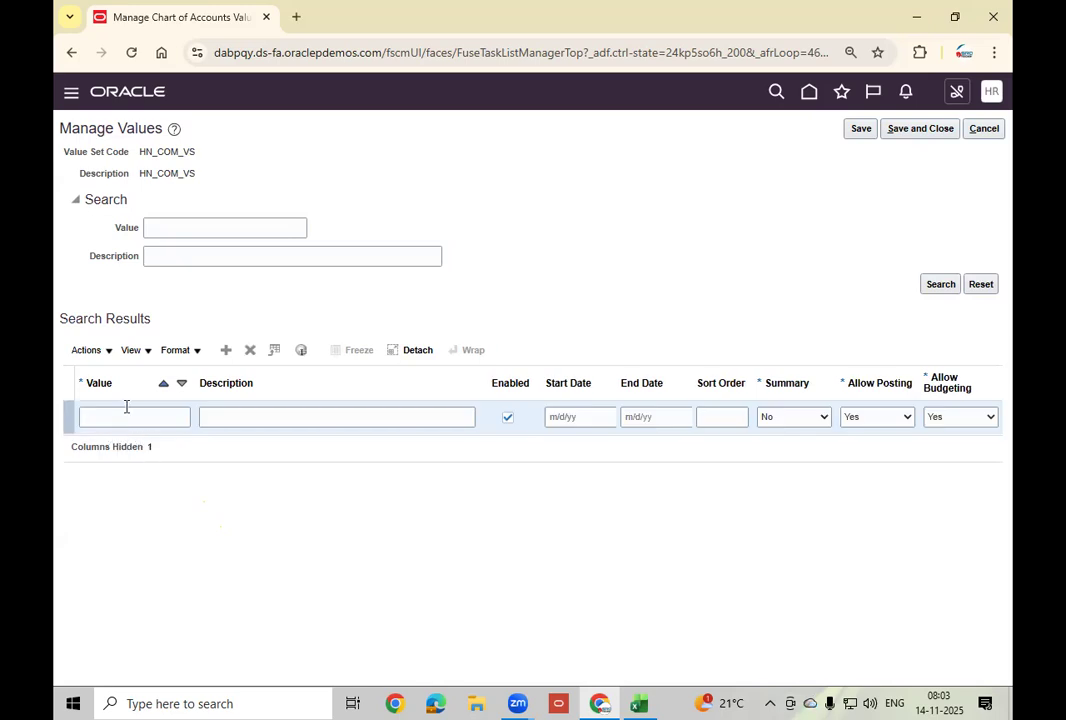
# Enter values 10 India and 20 US into HN_COM_VS.
pyautogui.write('0')
pyautogui.press('Tab')
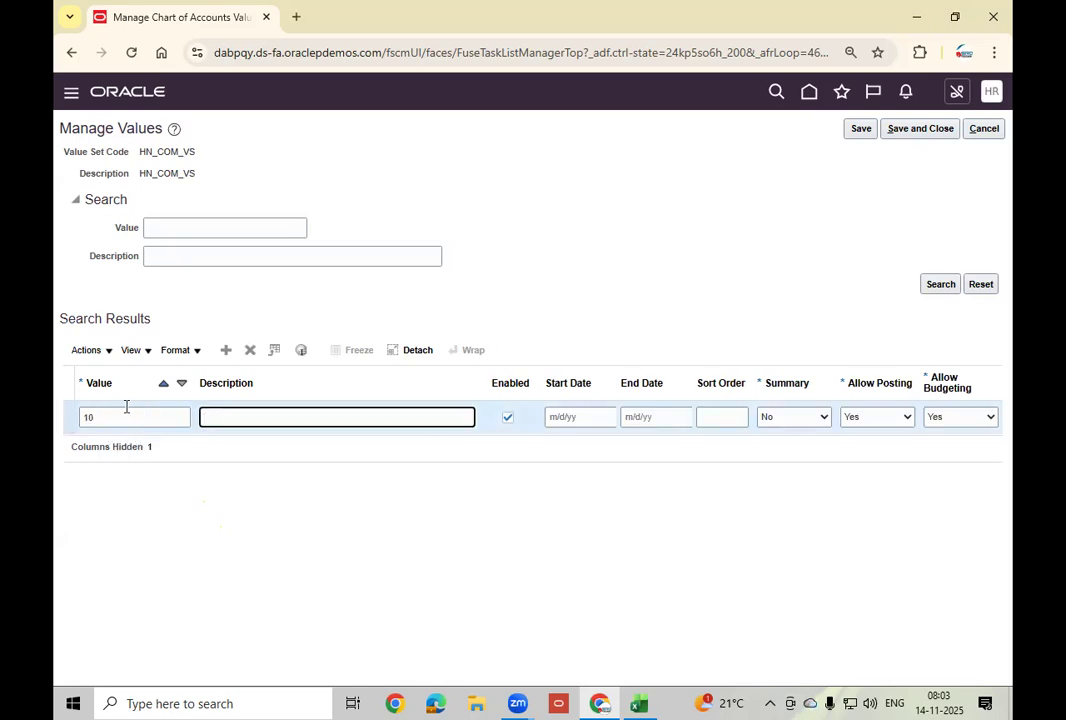
pyautogui.write('India')
pyautogui.click(227, 350)
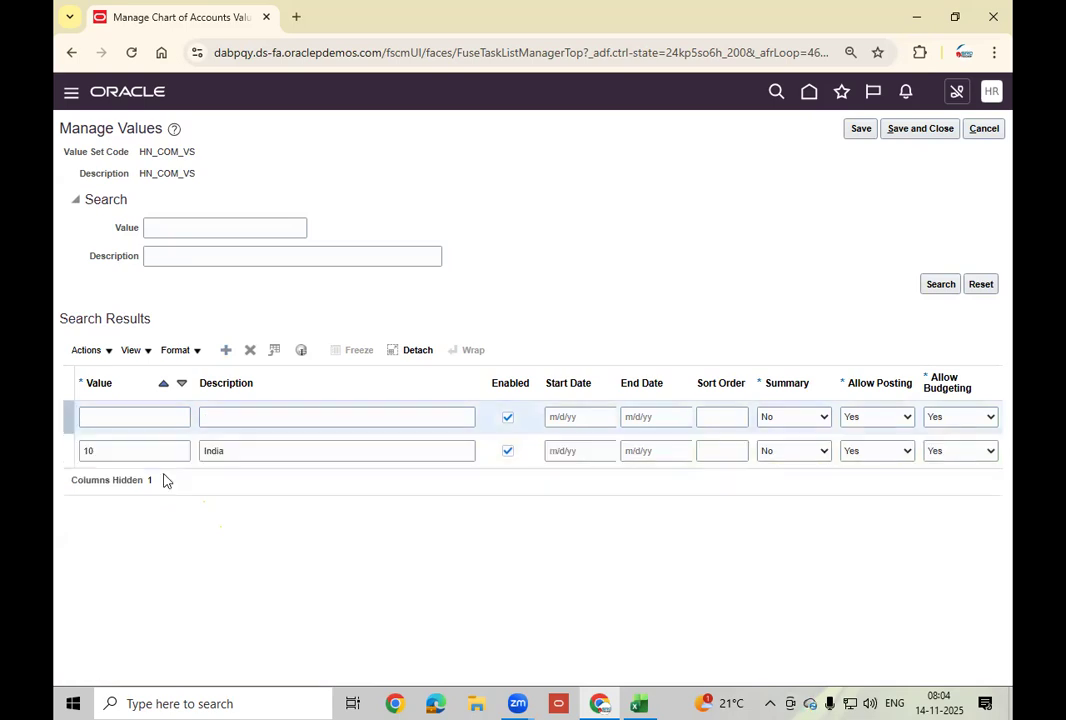
pyautogui.click(126, 417)
pyautogui.write('20')
pyautogui.press('Tab')
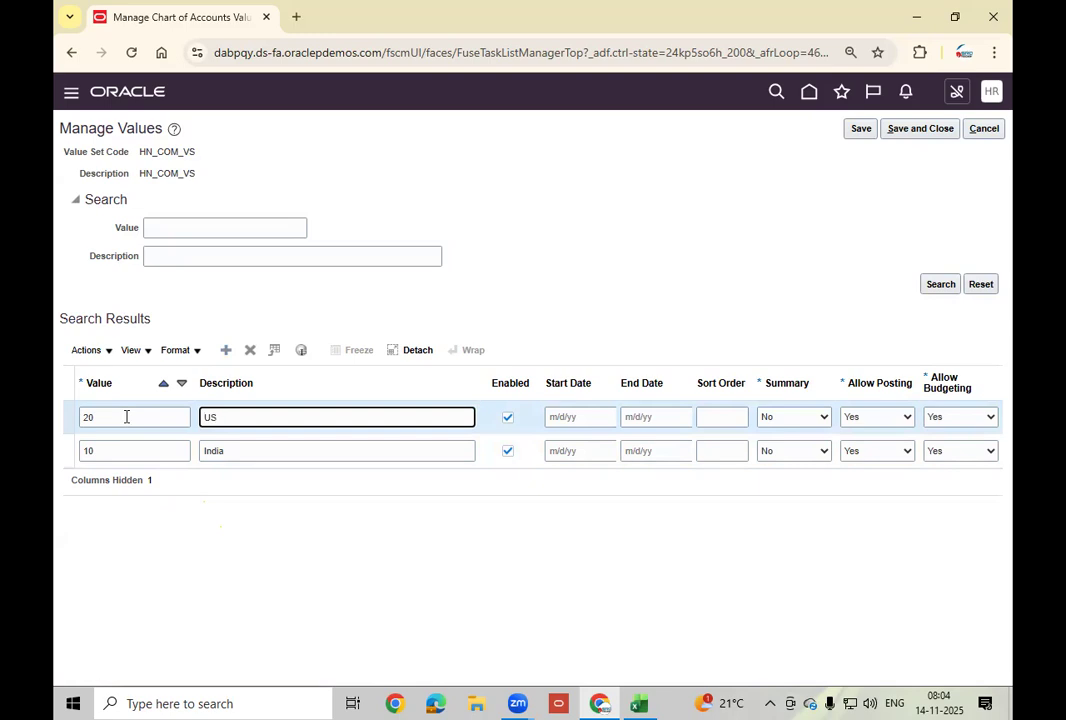
# Add value 30 China, save the HN_COM_VS values, and select HN_DPT_VS.
pyautogui.click(226, 350)
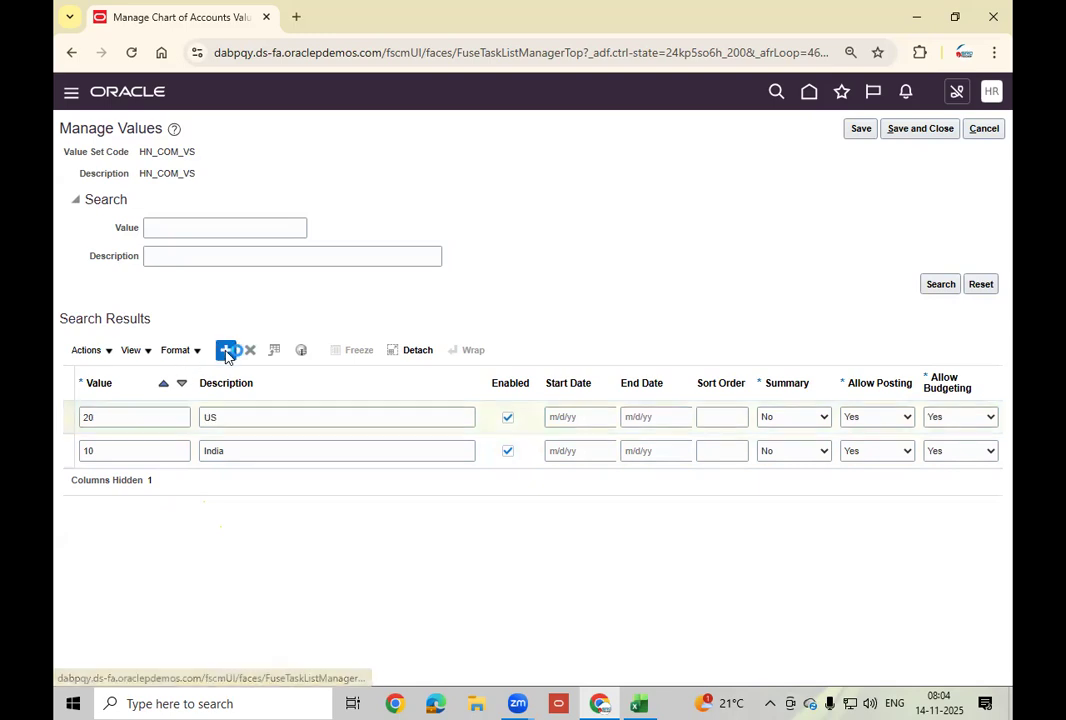
pyautogui.click(126, 417)
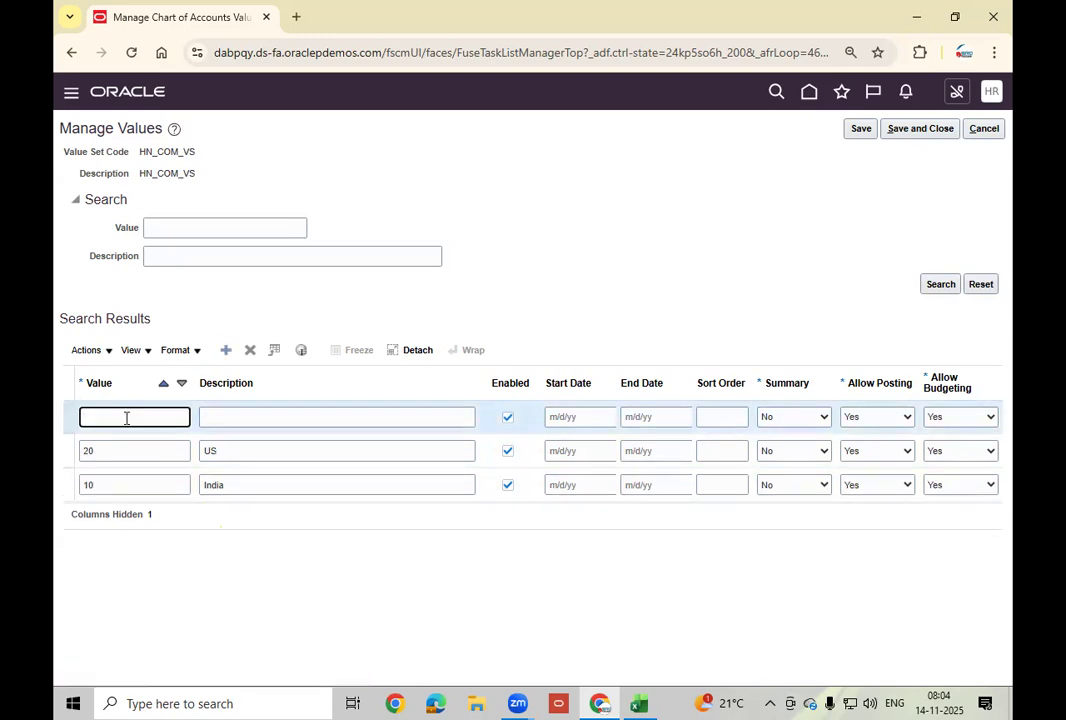
pyautogui.press('Tab')
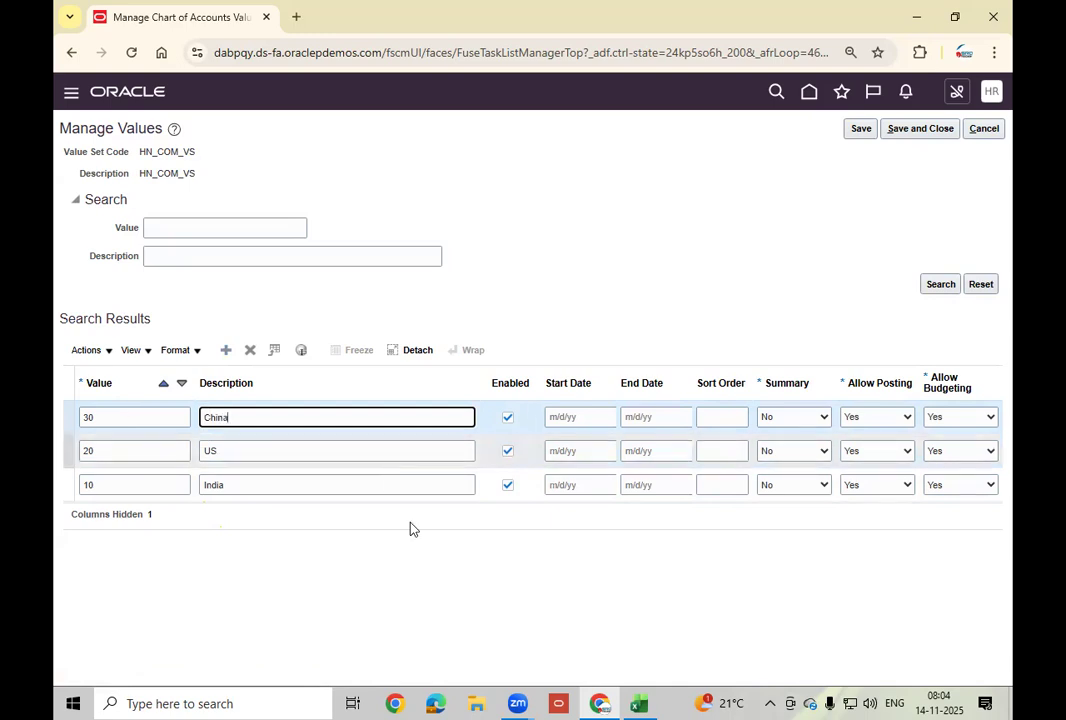
pyautogui.click(937, 135)
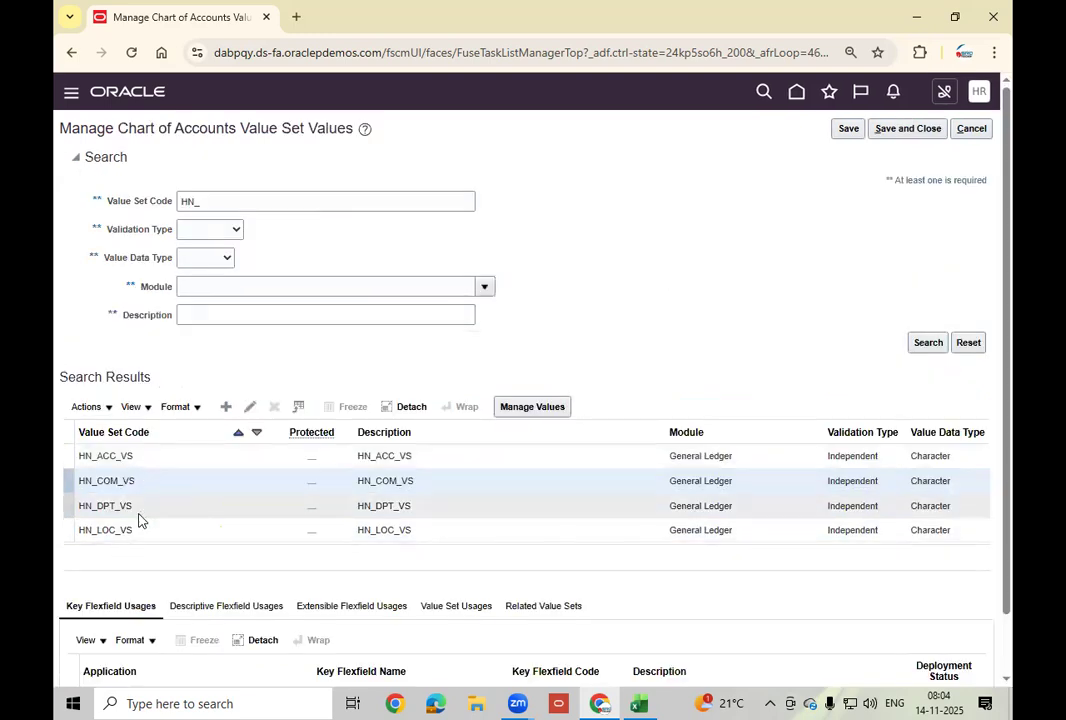
pyautogui.click(158, 506)
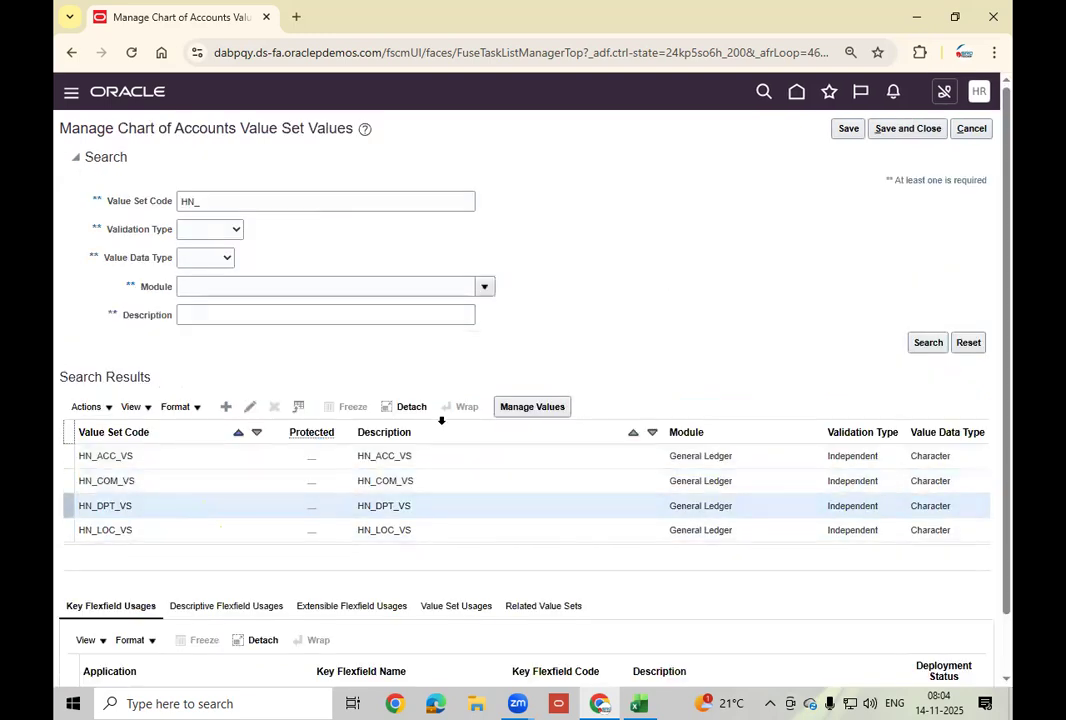
# Add HN_DPT_VS values 00 No Dpt and 01 HR, checking the planned values in Excel.
pyautogui.click(533, 407)
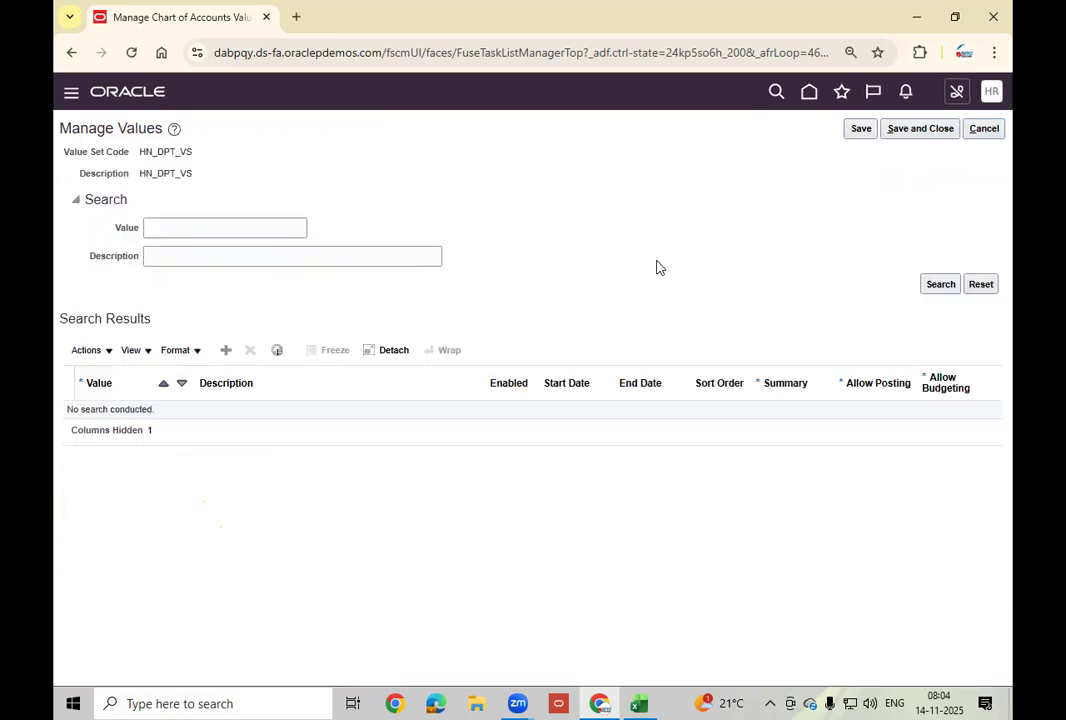
pyautogui.click(226, 350)
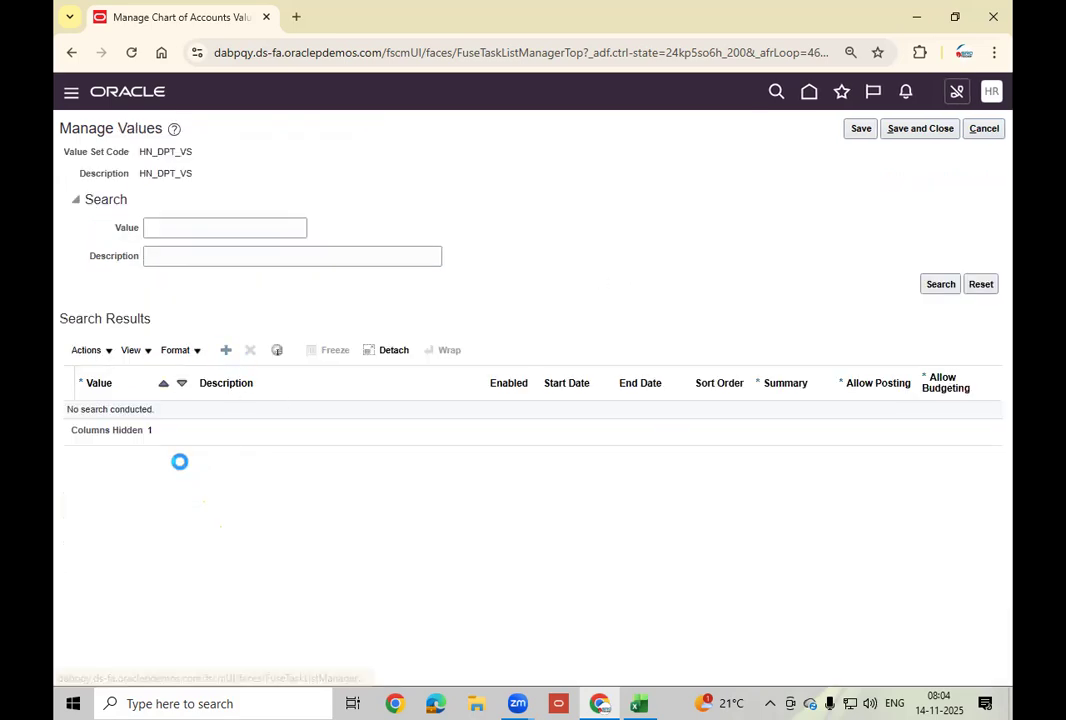
pyautogui.click(136, 421)
pyautogui.write('00')
pyautogui.press('Tab')
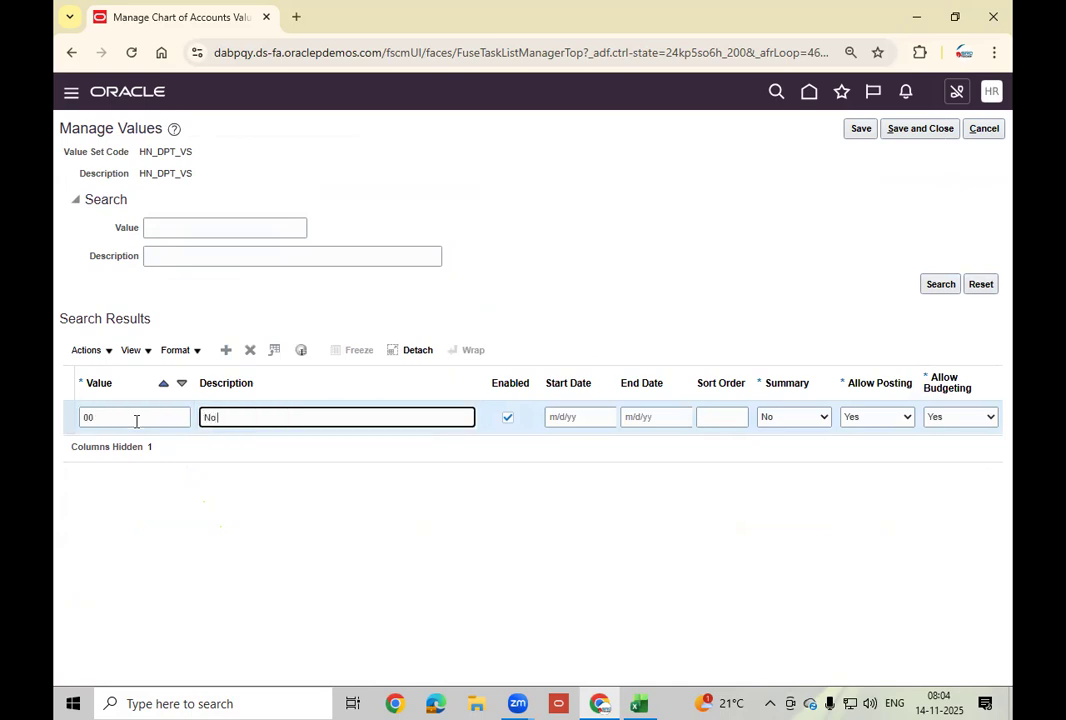
pyautogui.write('No Dpt')
pyautogui.click(226, 350)
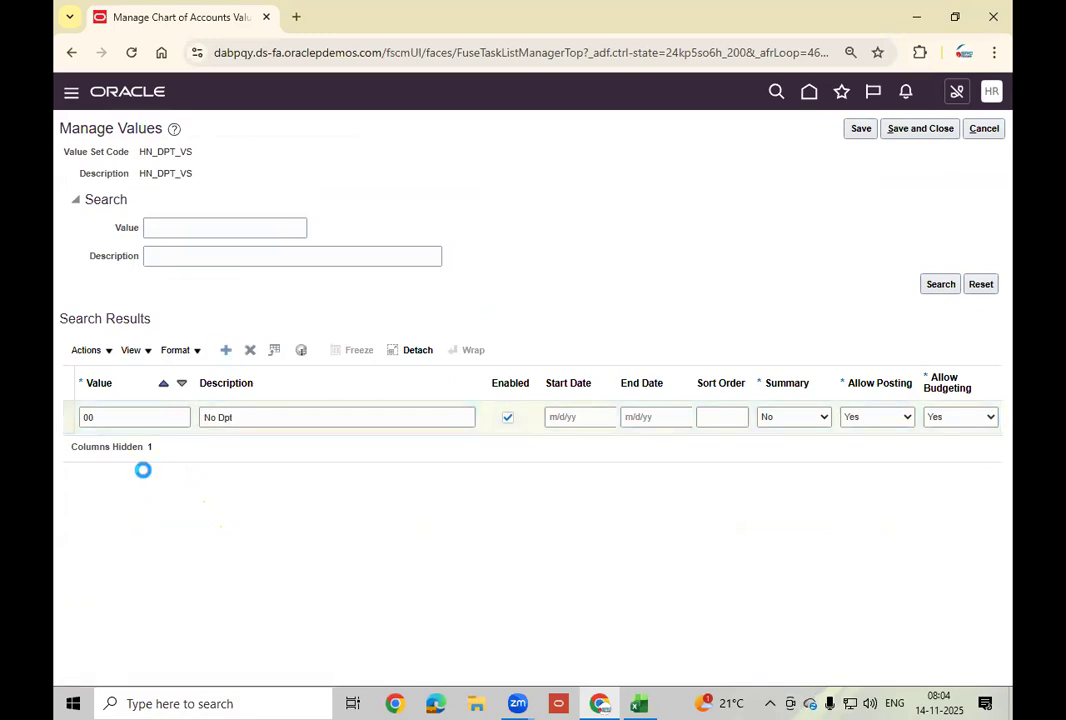
pyautogui.click(638, 703)
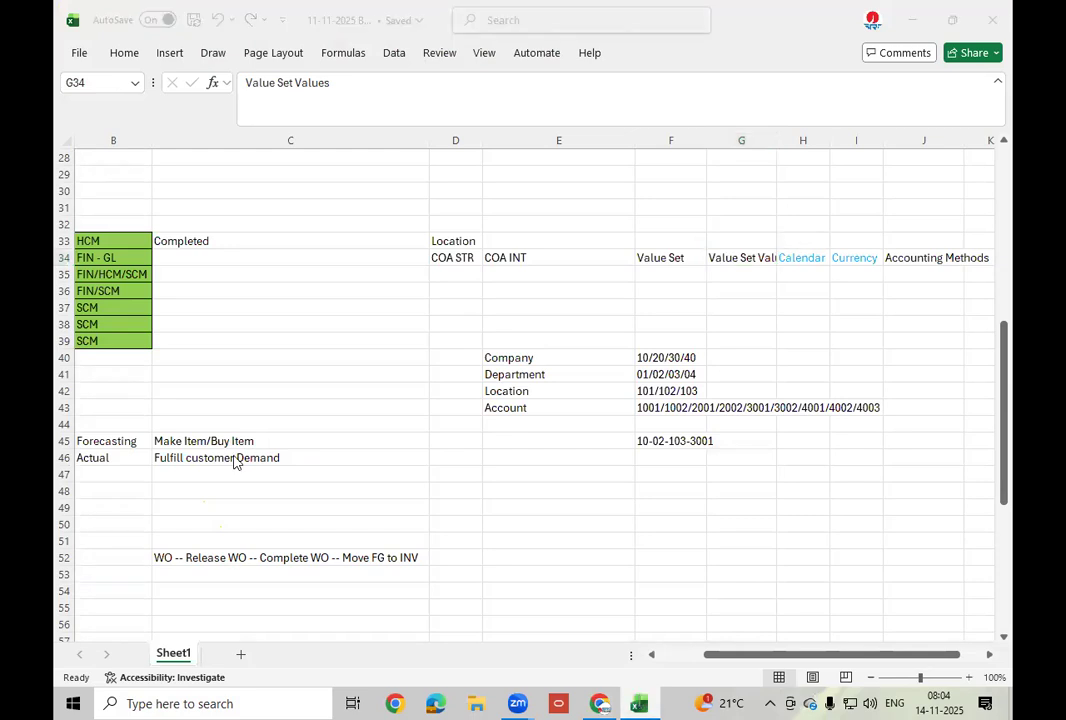
pyautogui.hotkey('alt', 'Tab')
pyautogui.press('Tab')
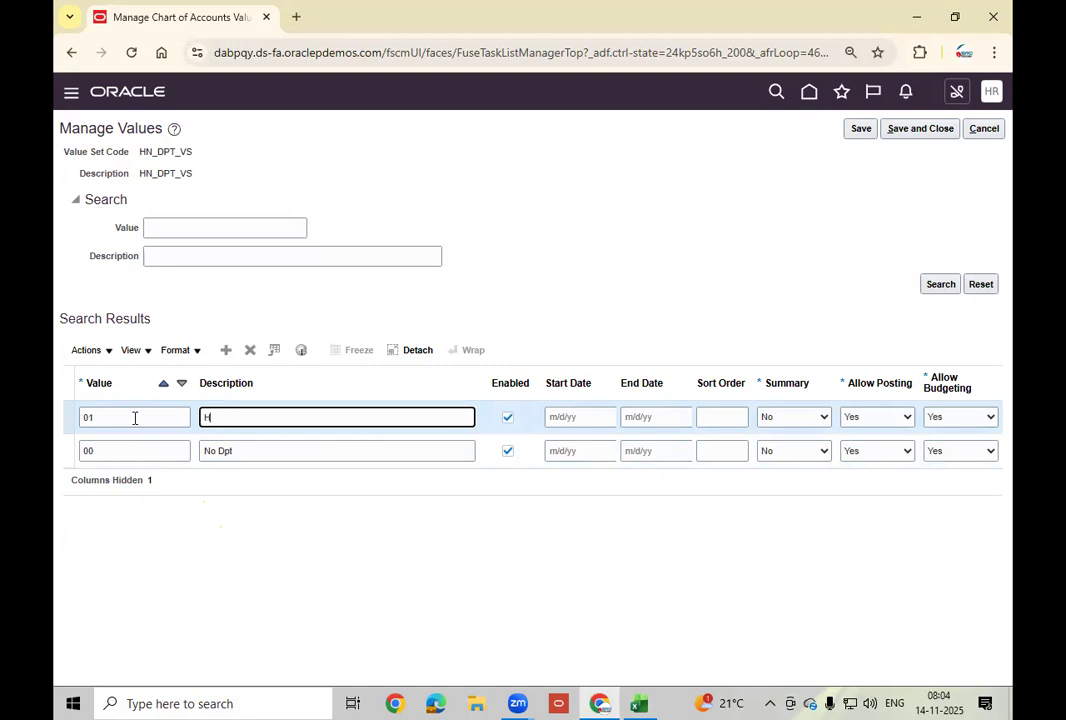
# Add values 02 FIN and 03 PRC, save HN_DPT_VS, and select HN_LOC_VS.
pyautogui.click(230, 353)
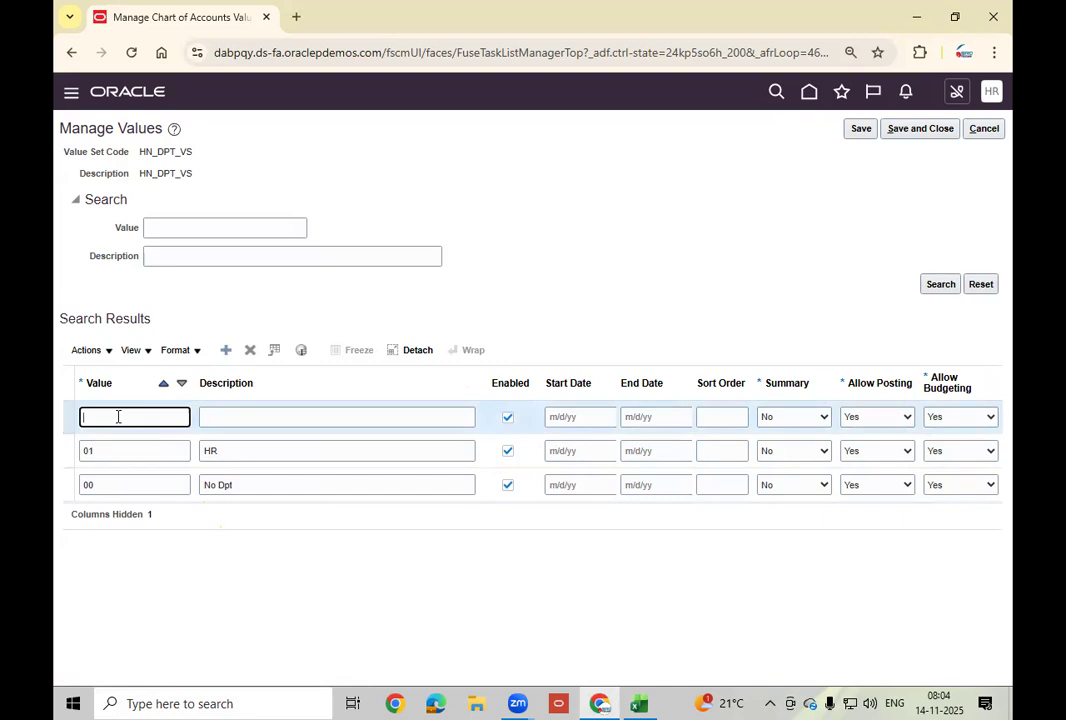
pyautogui.write('02')
pyautogui.press('Tab')
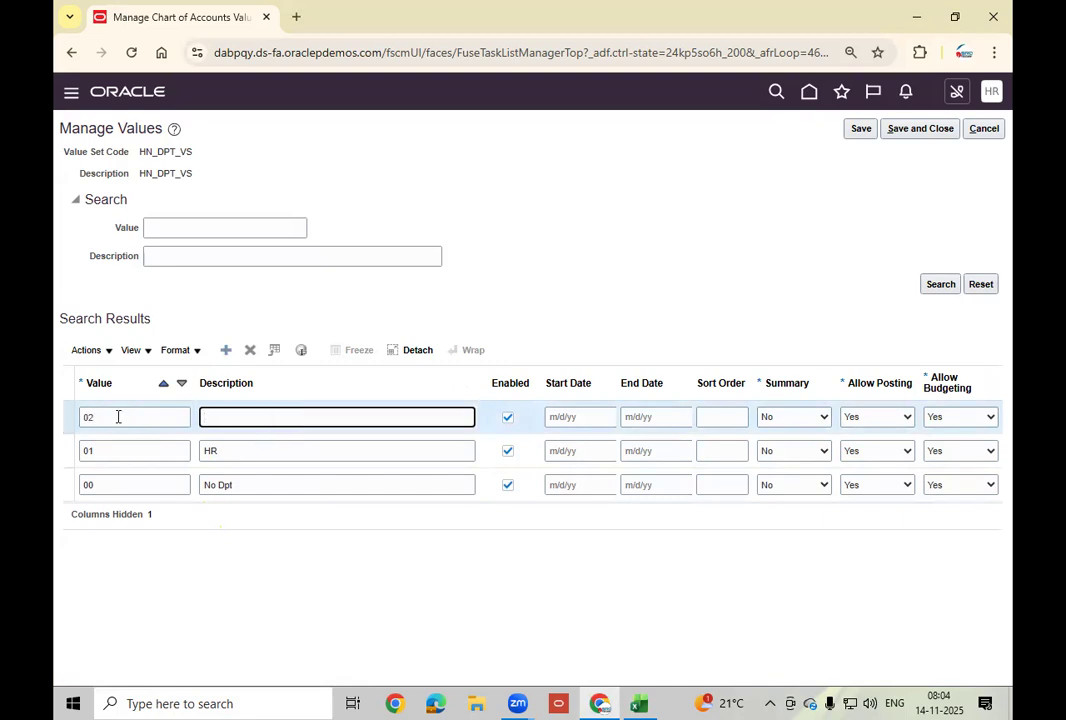
pyautogui.write('FIN')
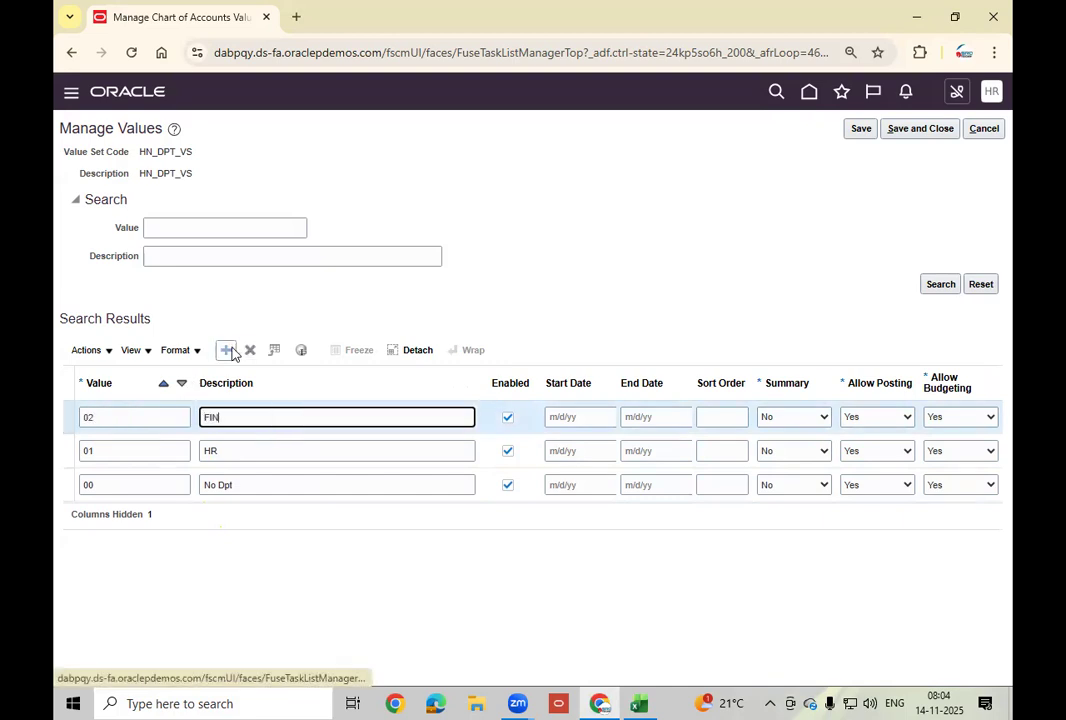
pyautogui.click(230, 350)
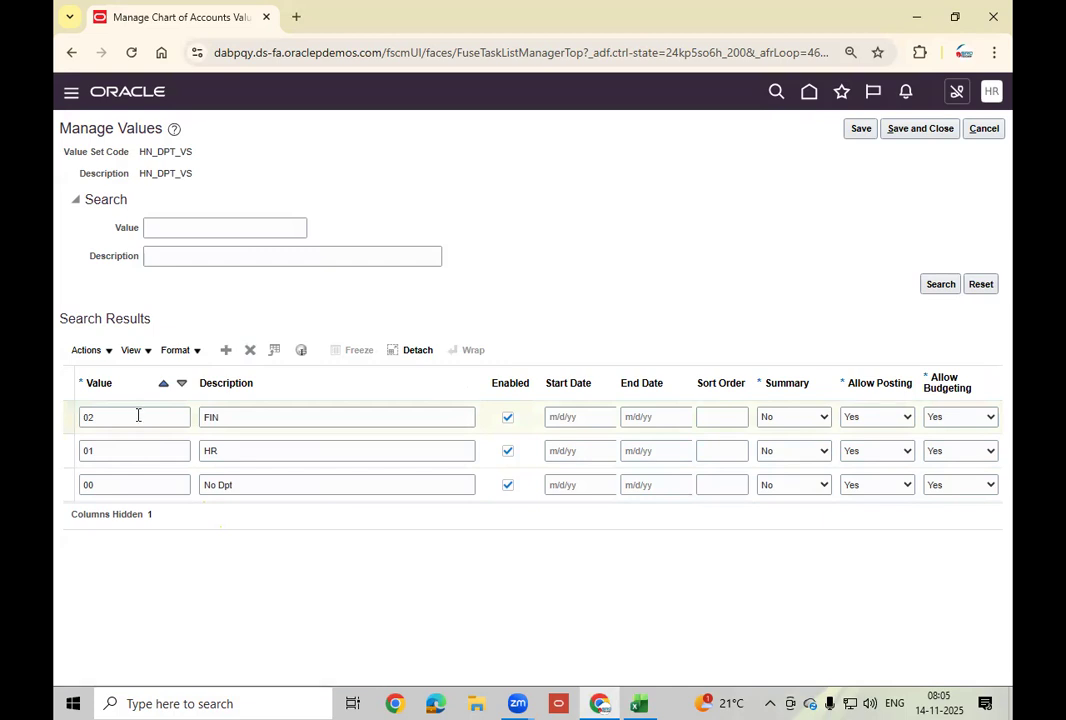
pyautogui.write('03')
pyautogui.press('Tab')
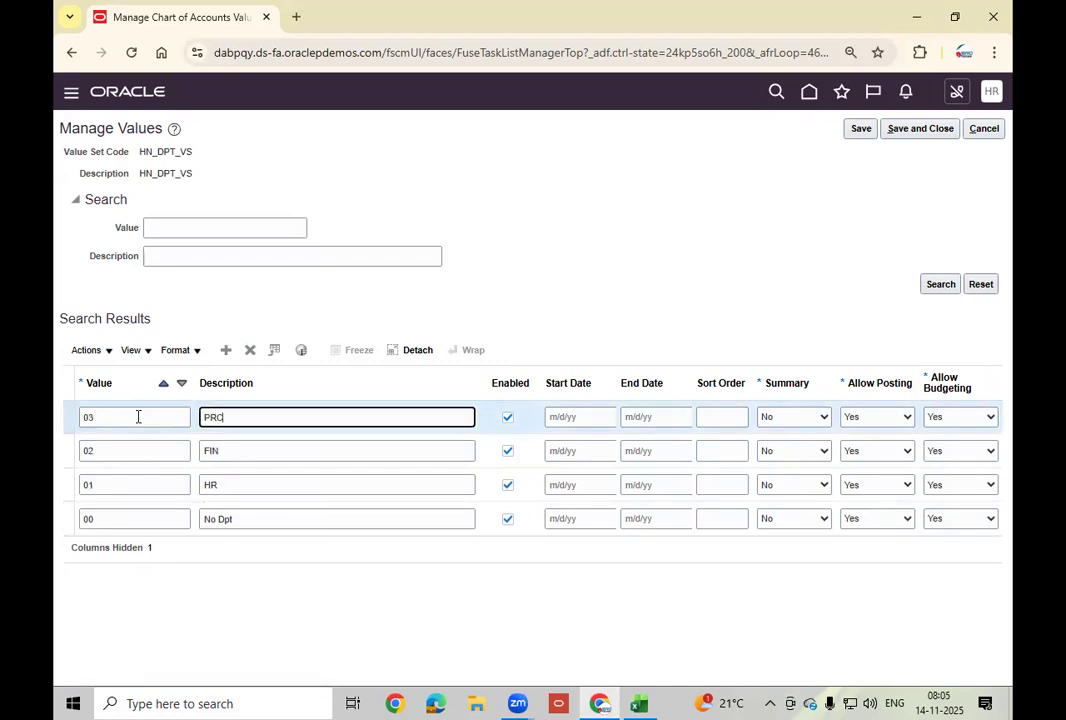
pyautogui.click(918, 128)
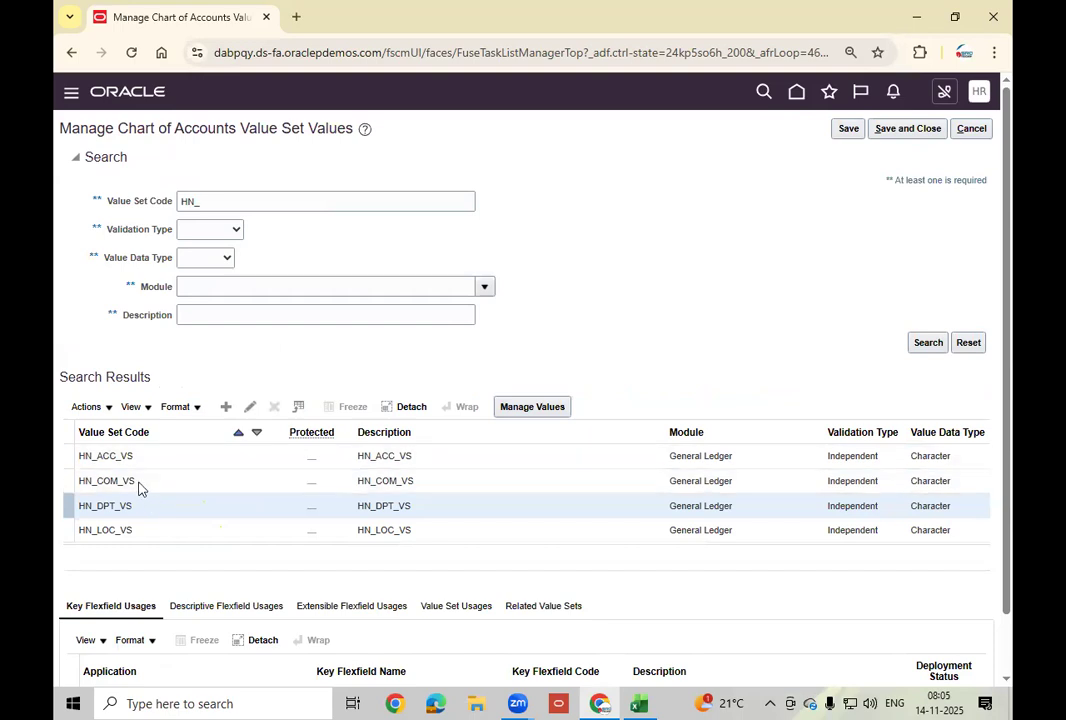
pyautogui.click(162, 532)
# Open the HN_LOC_VS values and add location 101 with description HYD.
pyautogui.click(511, 408)
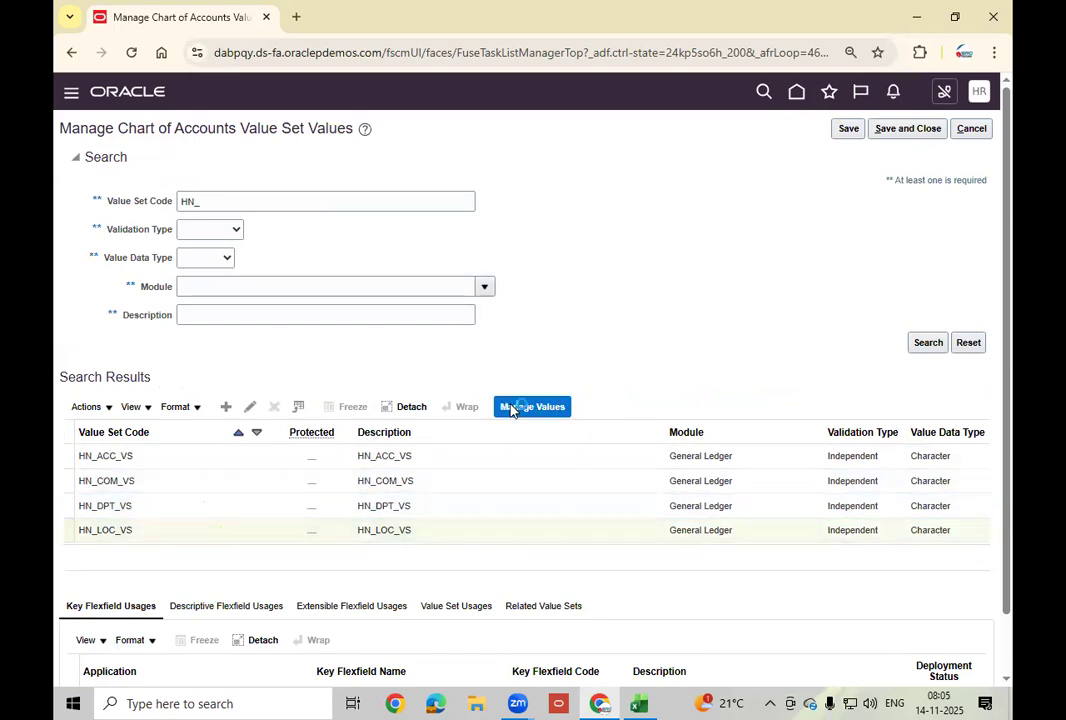
pyautogui.click(226, 352)
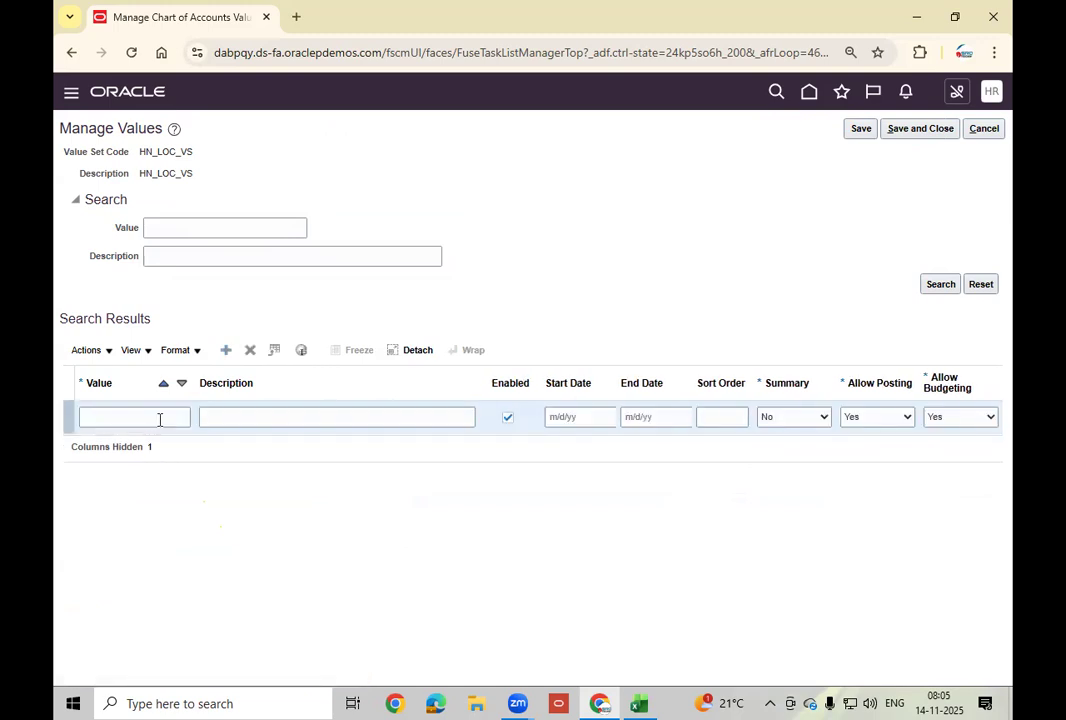
pyautogui.click(160, 420)
pyautogui.press('Tab')
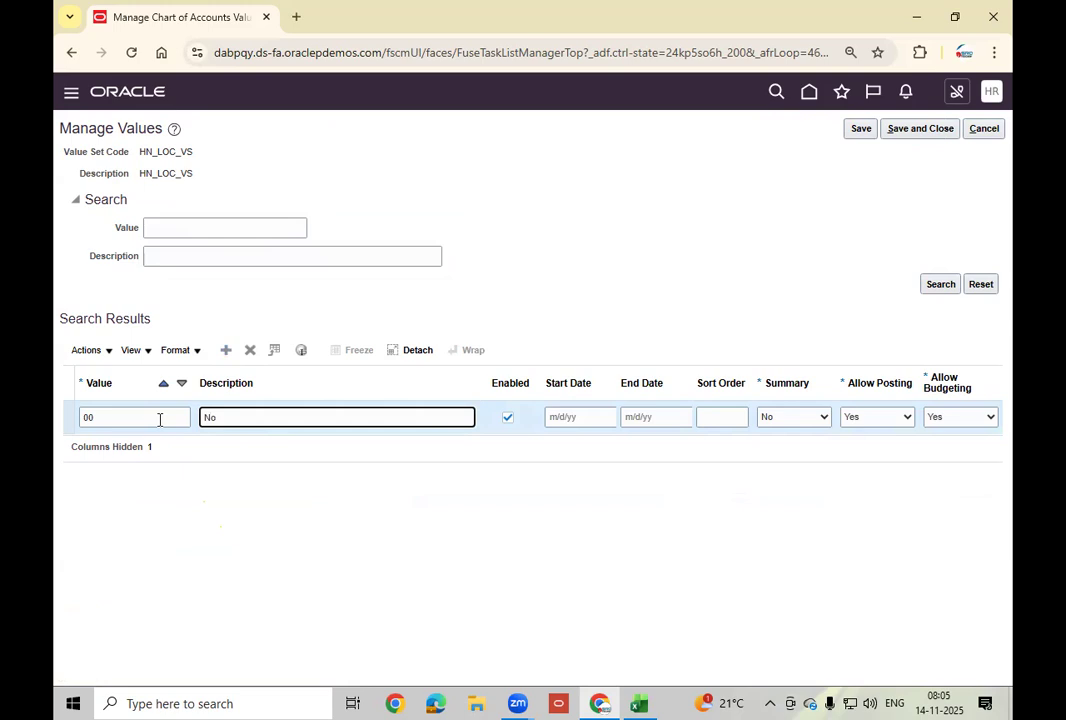
pyautogui.click(226, 350)
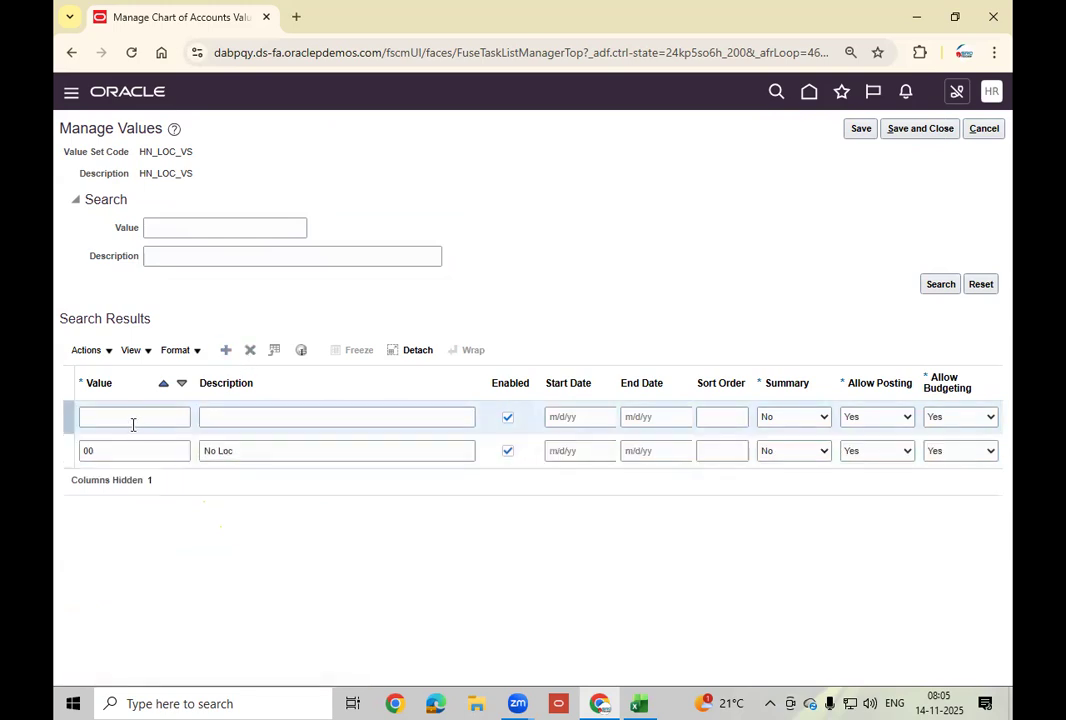
pyautogui.click(125, 416)
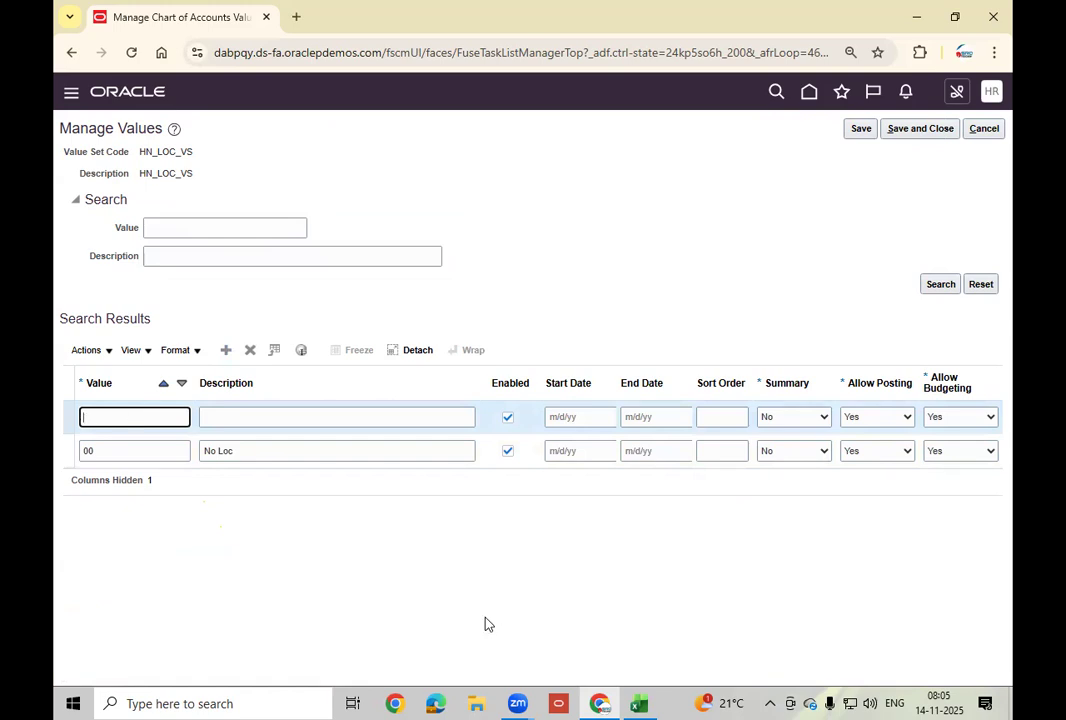
pyautogui.click(634, 703)
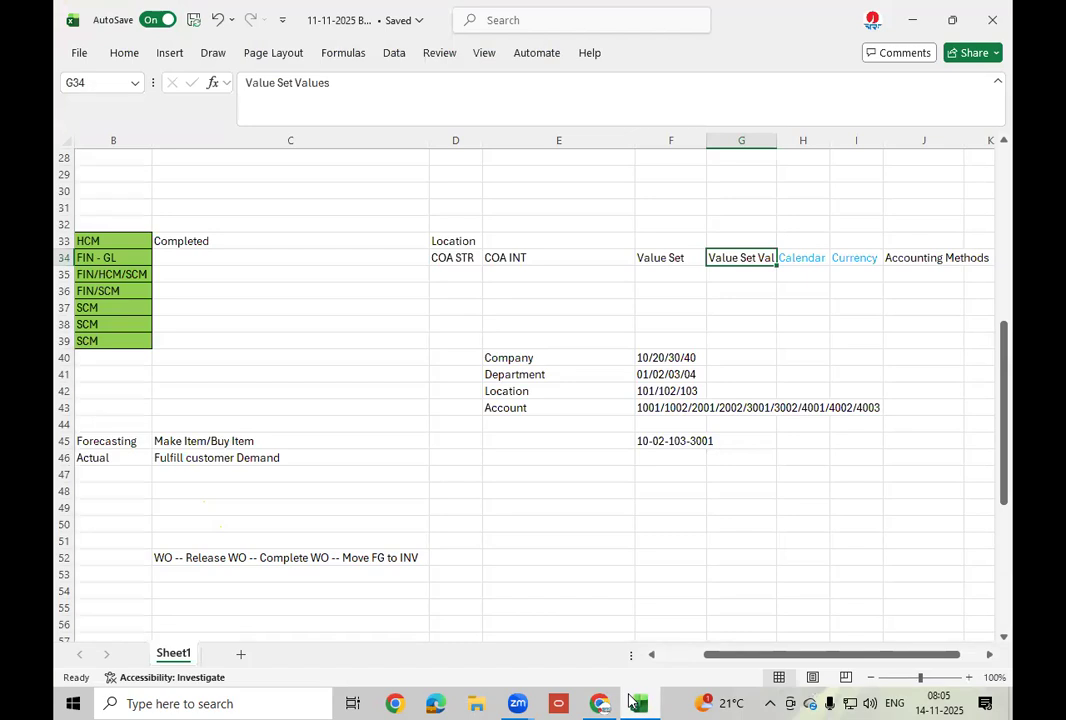
pyautogui.click(600, 703)
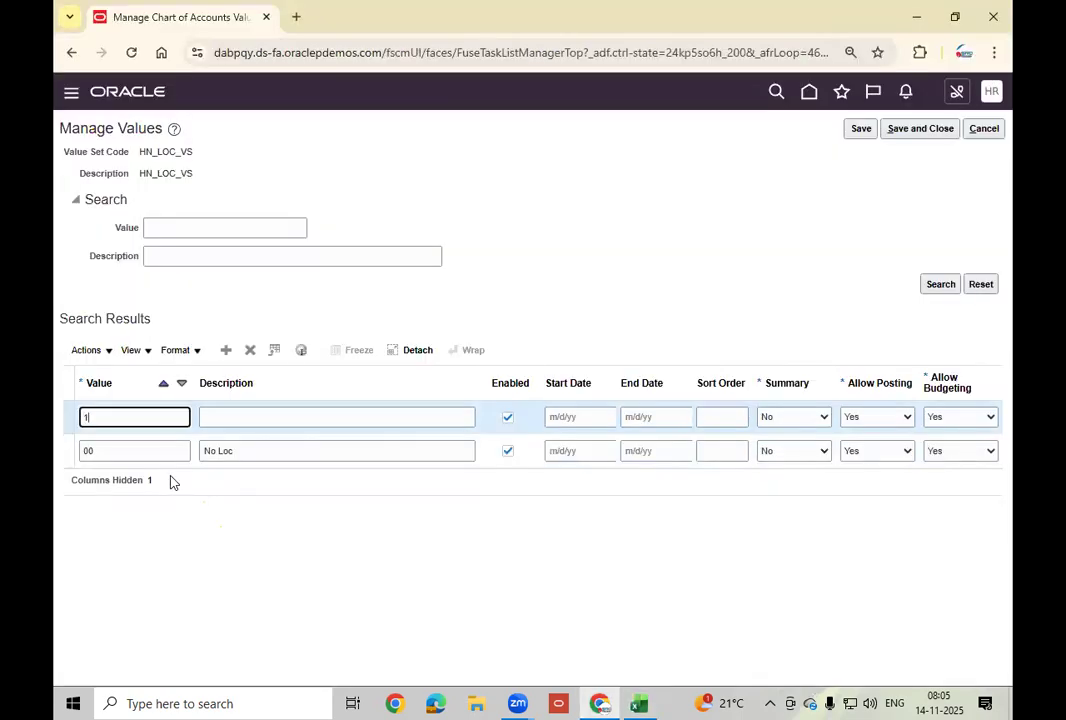
pyautogui.press('Tab')
pyautogui.write('HYD')
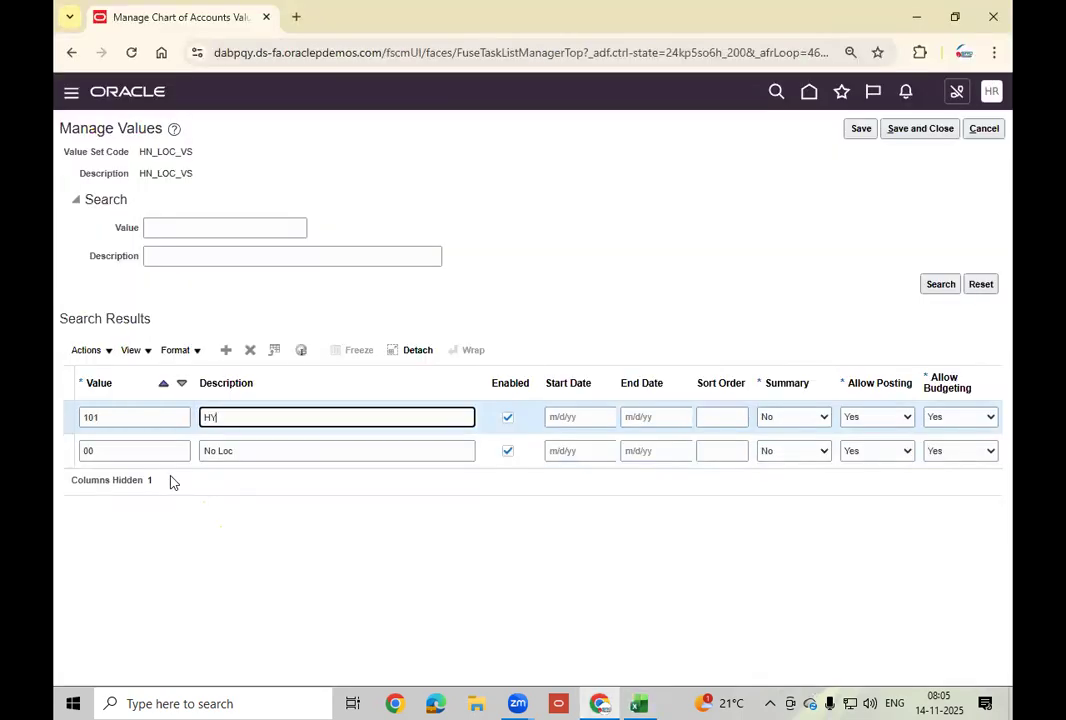
# Add locations 102 CHE and 103 BLR, then save and close the values page.
pyautogui.click(226, 351)
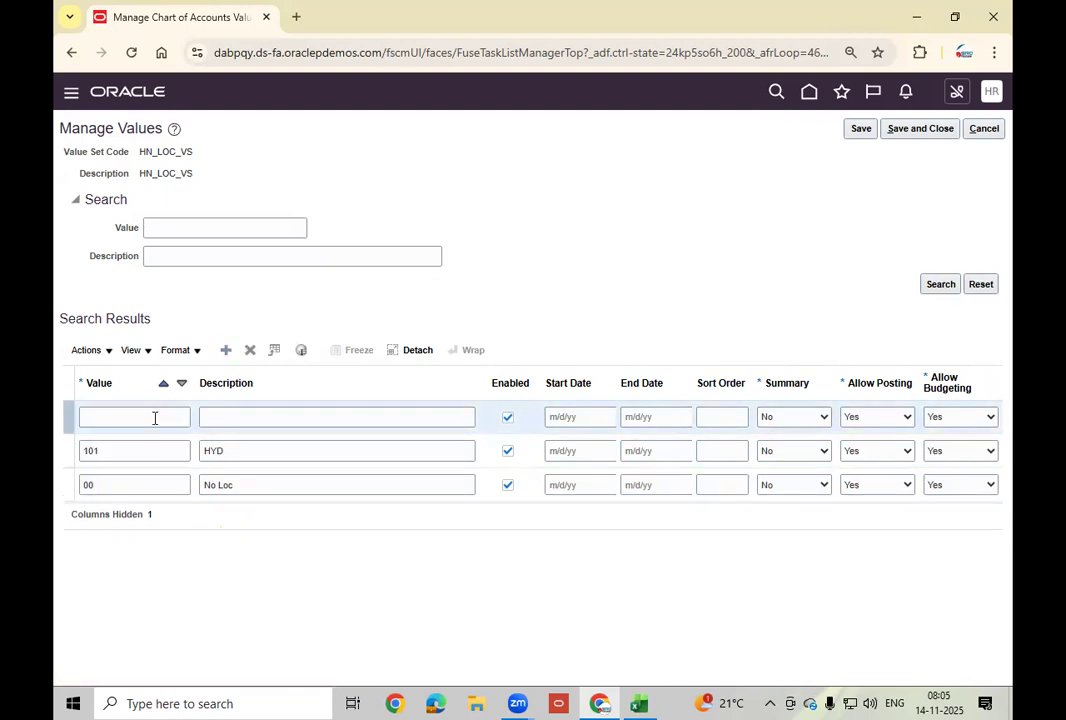
pyautogui.click(155, 418)
pyautogui.write('102')
pyautogui.press('Tab')
pyautogui.write('CHE')
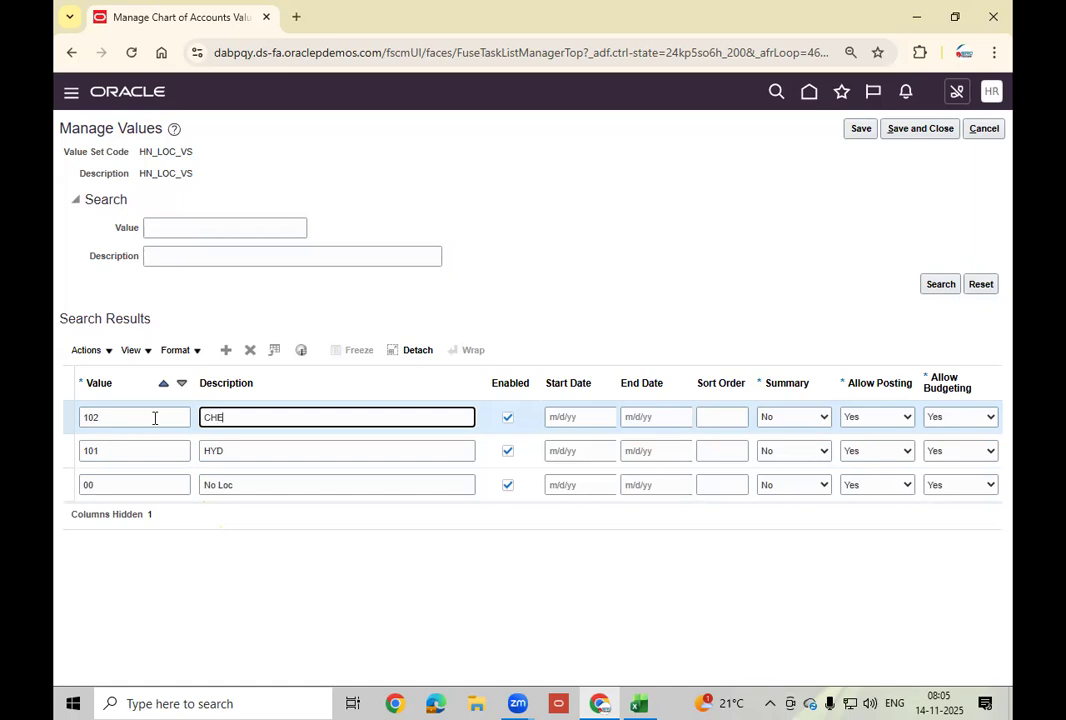
pyautogui.click(226, 350)
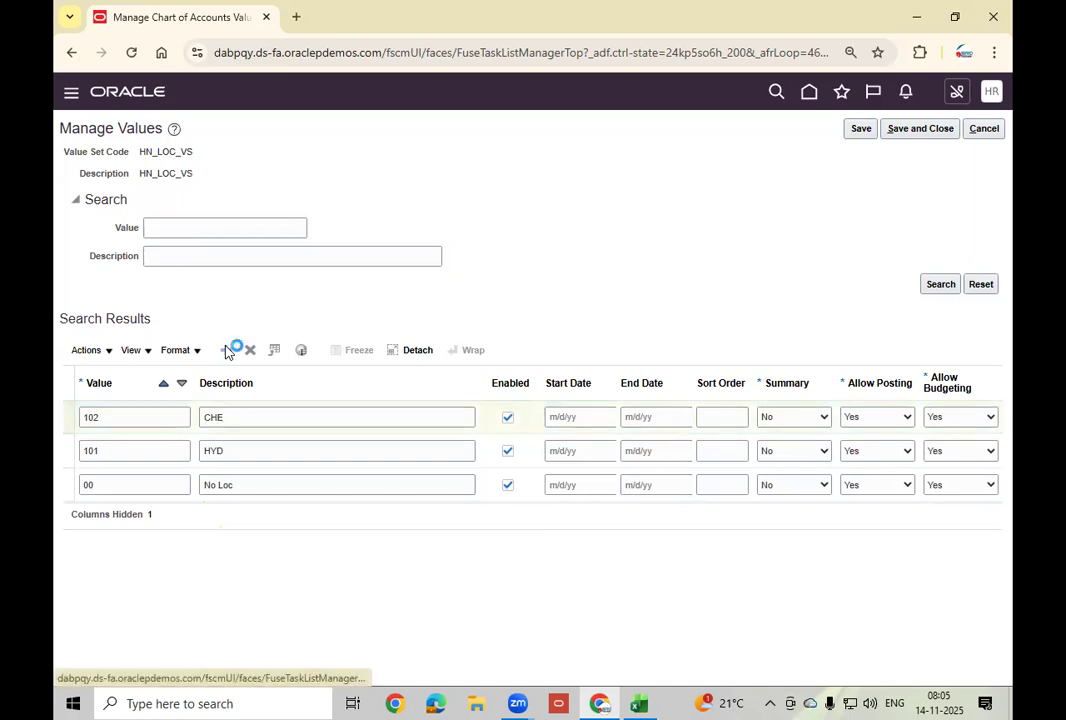
pyautogui.click(128, 418)
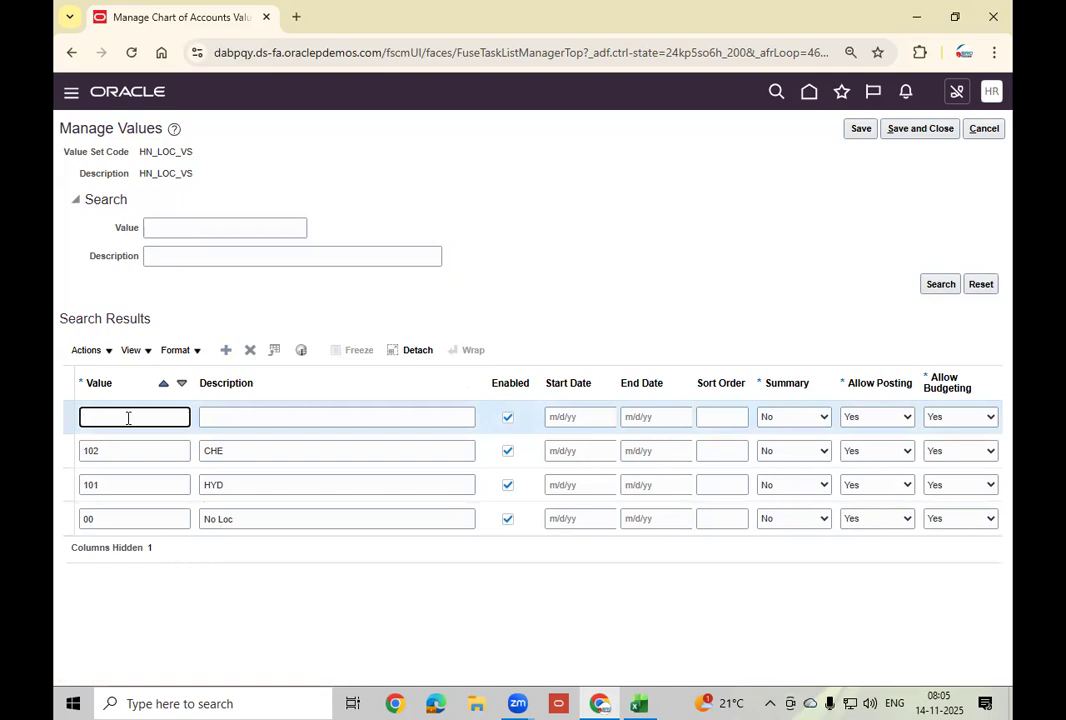
pyautogui.press('Tab')
pyautogui.write('BLR')
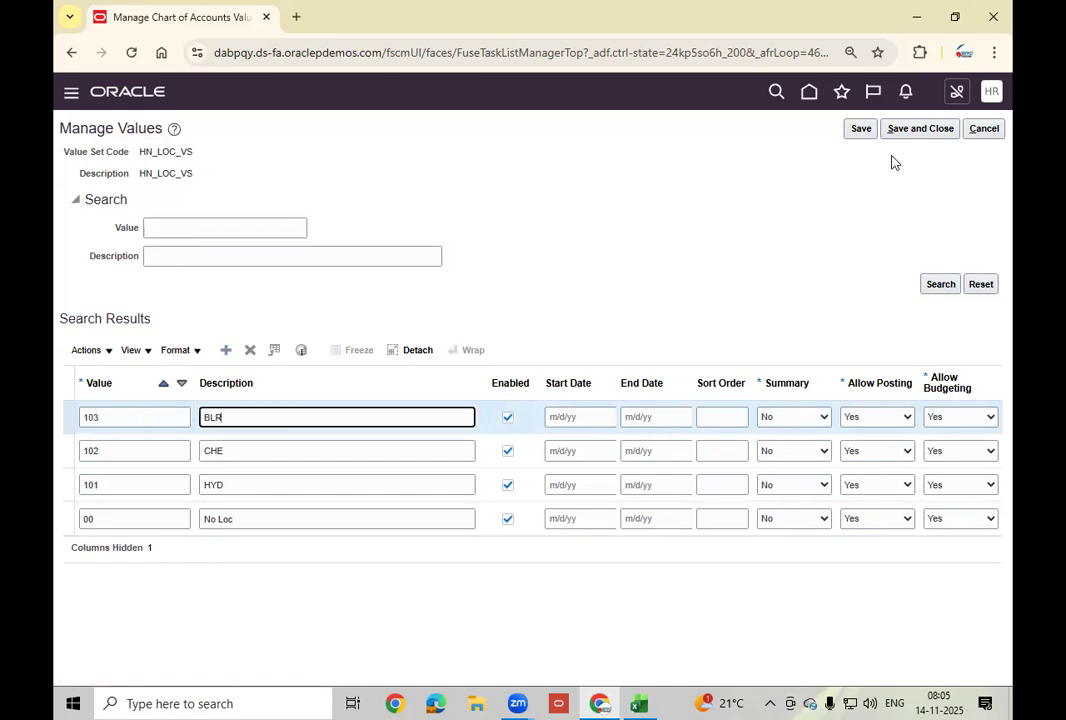
pyautogui.click(919, 132)
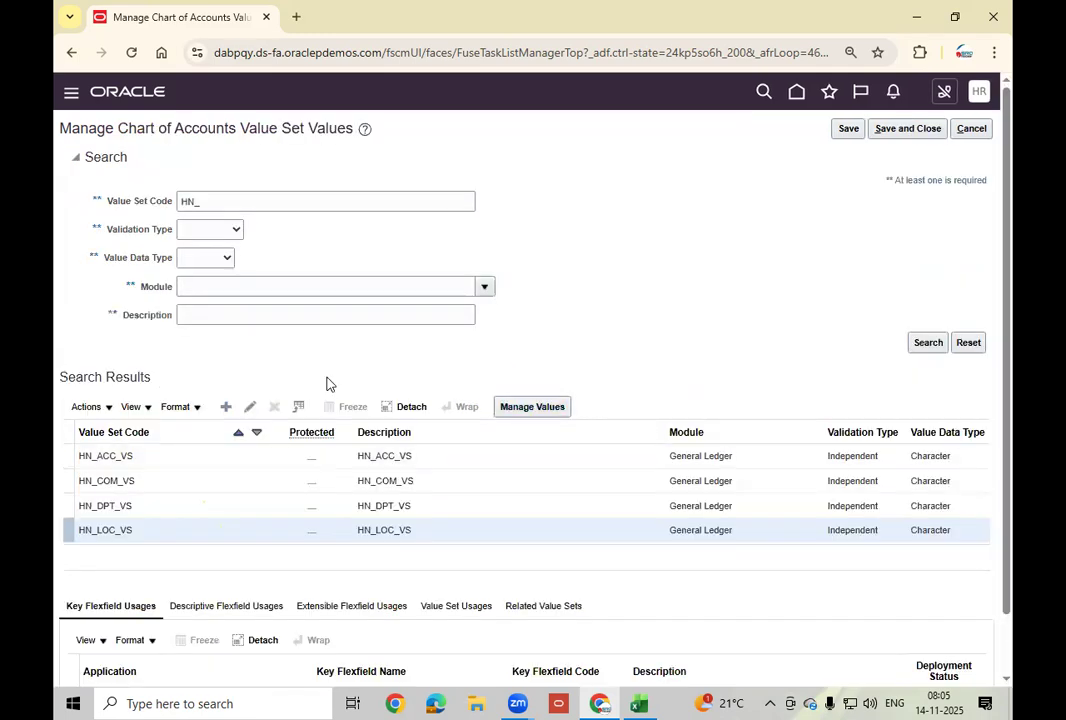
# Open the HN_ACC_VS values and start a new account row with value 1001.
pyautogui.click(157, 455)
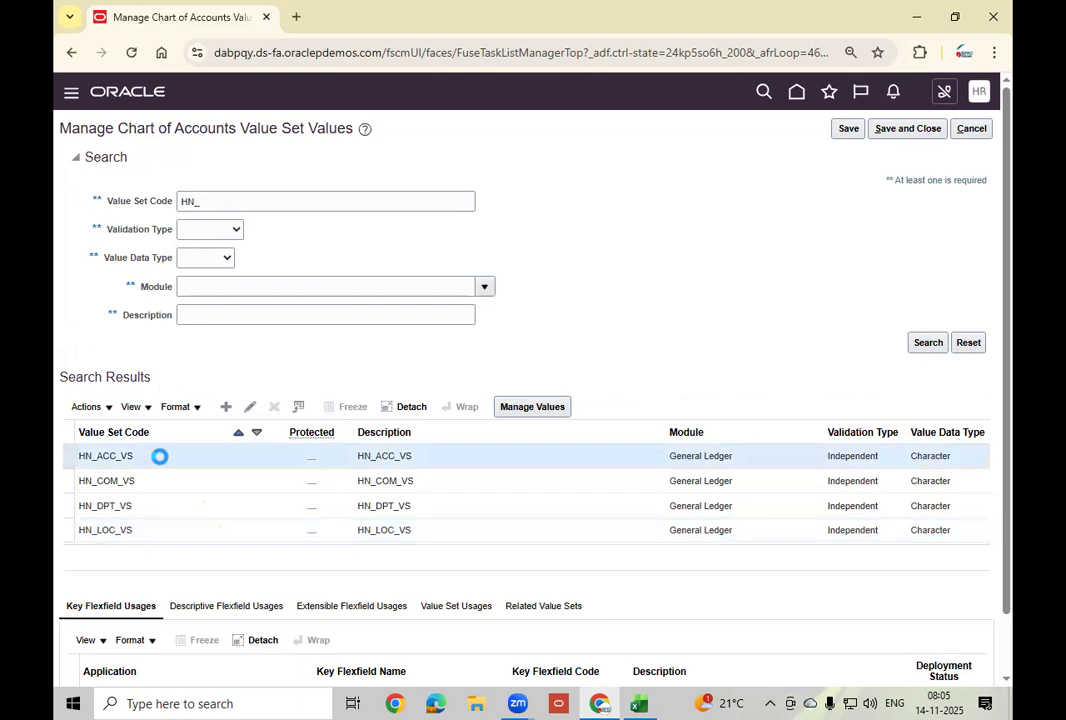
pyautogui.click(533, 410)
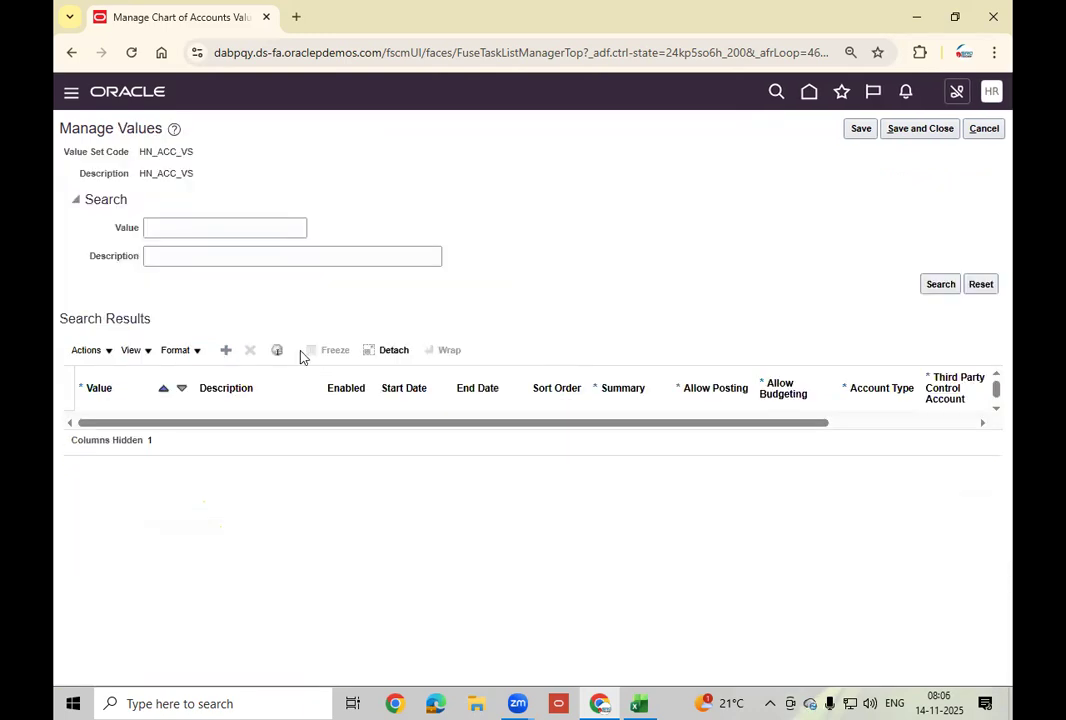
pyautogui.click(227, 350)
pyautogui.click(166, 427)
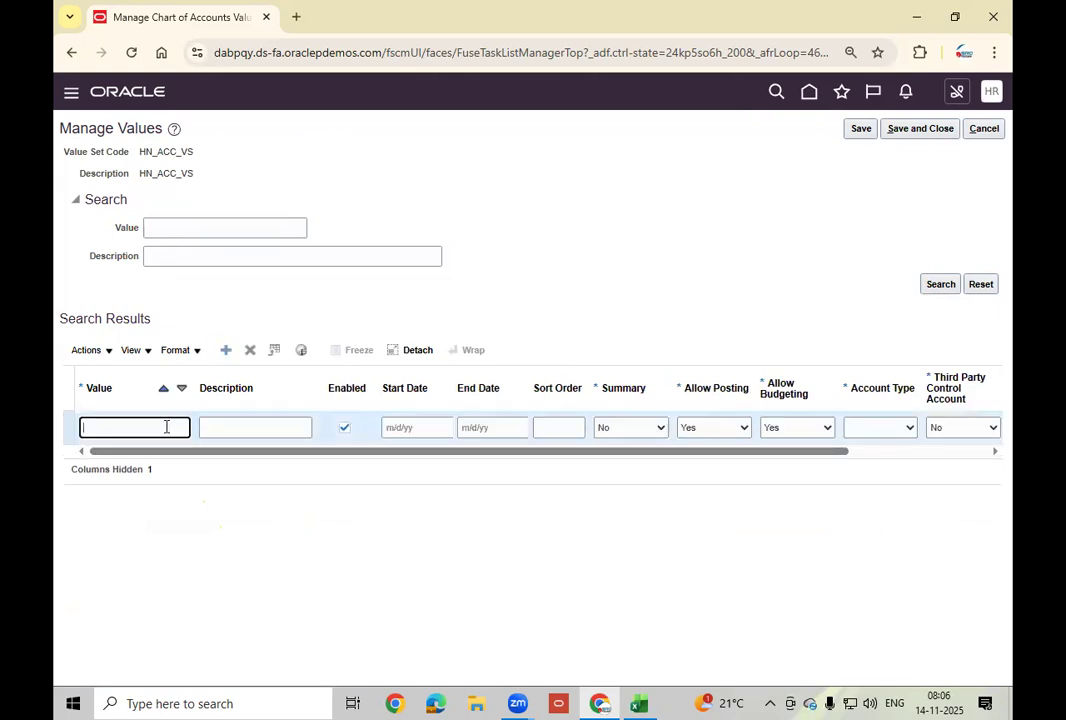
pyautogui.write('1001')
# Describe account 1001 as Cash; the Account Type required error appears and is dismissed.
pyautogui.click(639, 703)
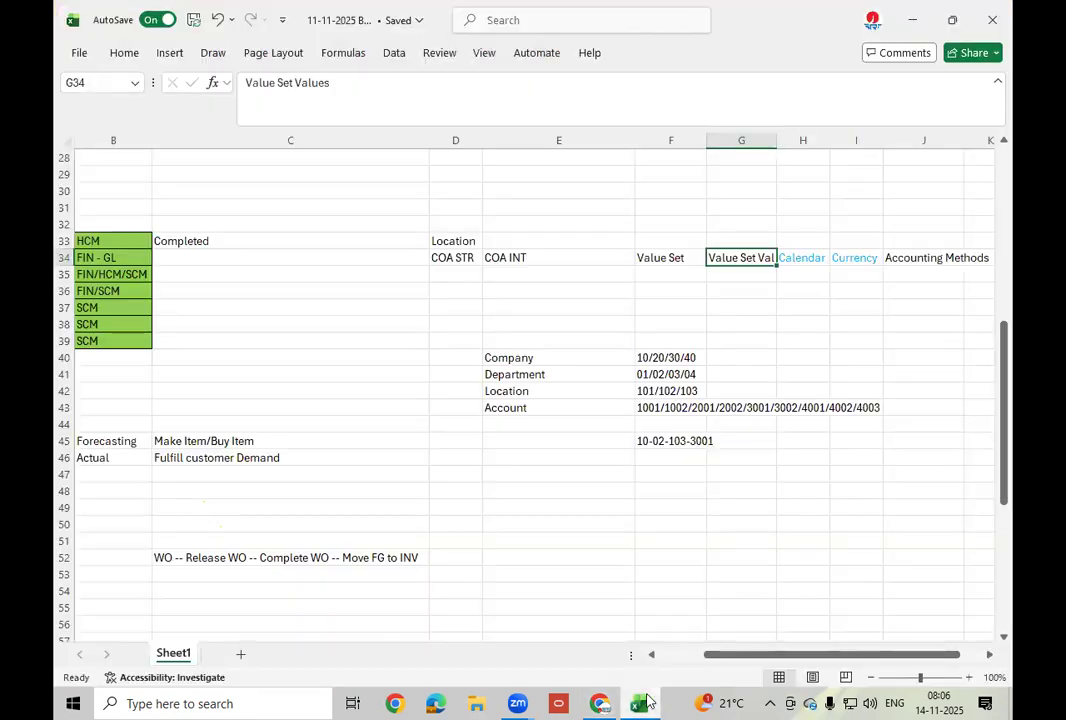
pyautogui.click(646, 700)
pyautogui.click(241, 427)
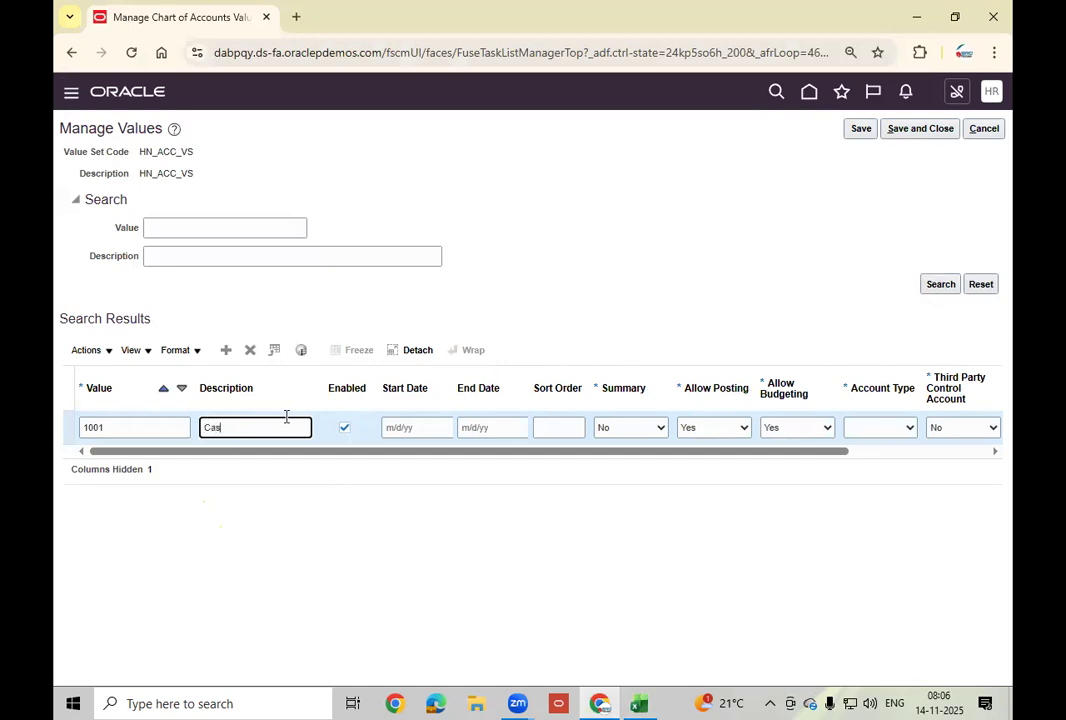
pyautogui.click(229, 351)
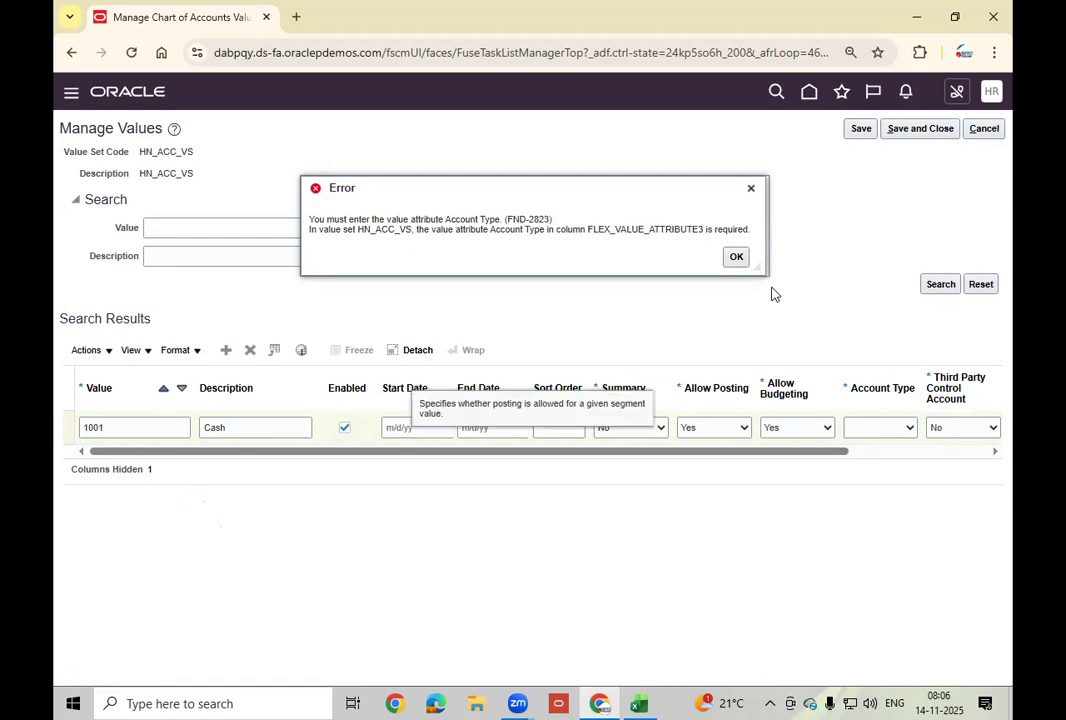
pyautogui.click(737, 262)
pyautogui.click(905, 428)
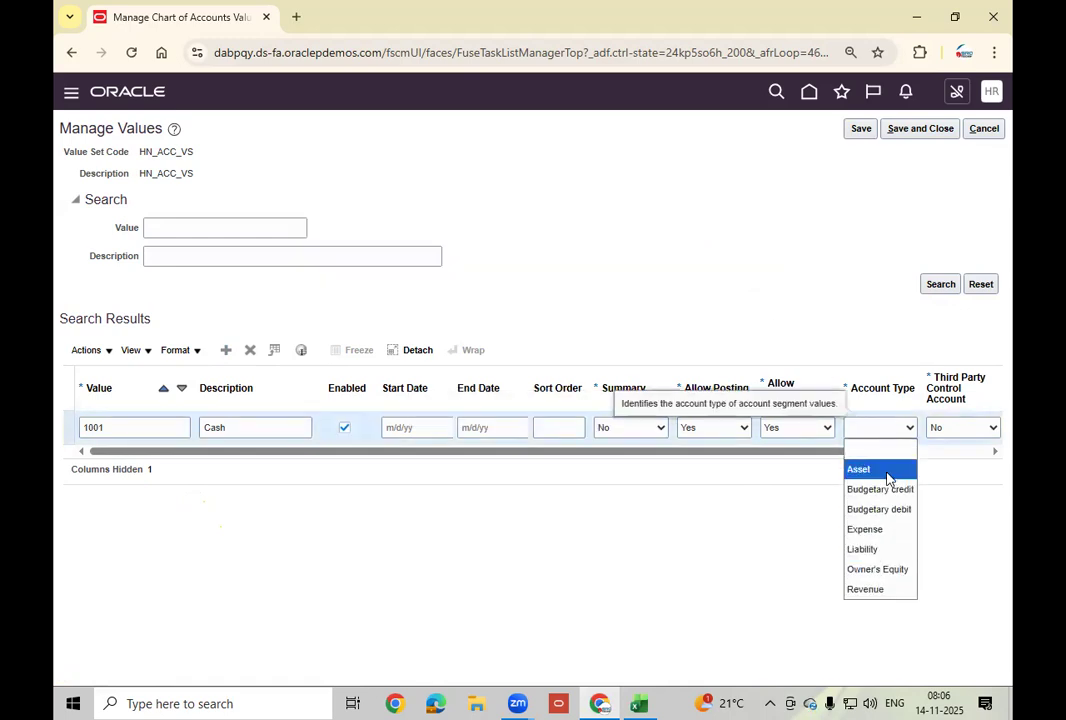
# Make 1001 an Asset and add account 1002 Receivable, also typed Asset.
pyautogui.click(887, 470)
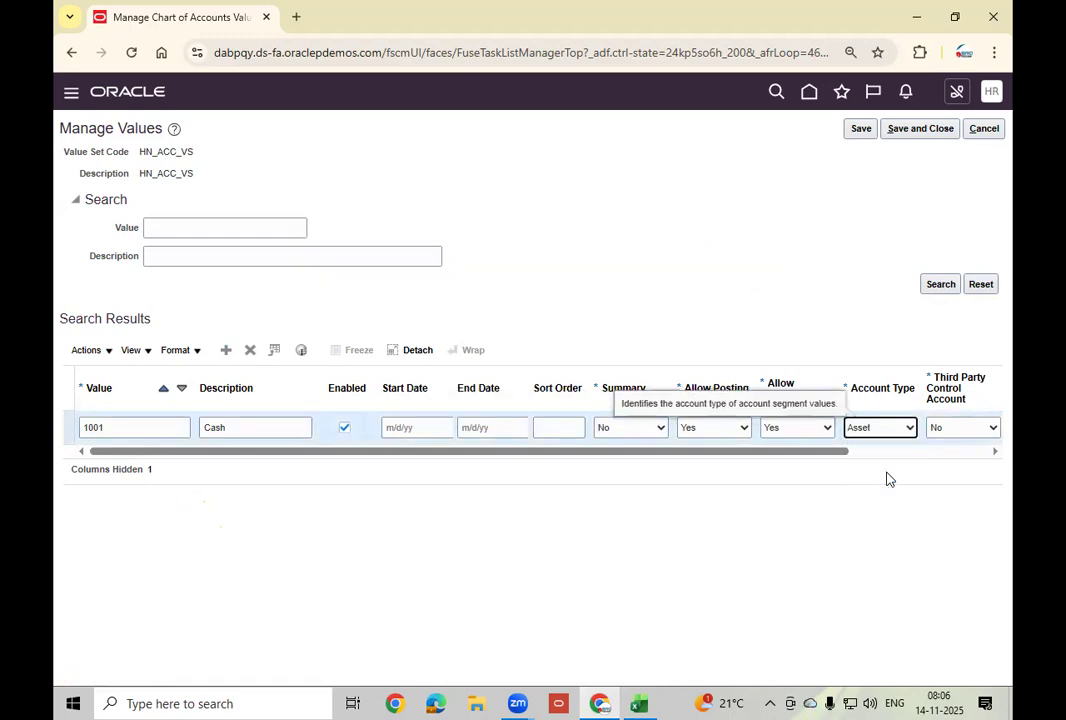
pyautogui.click(226, 352)
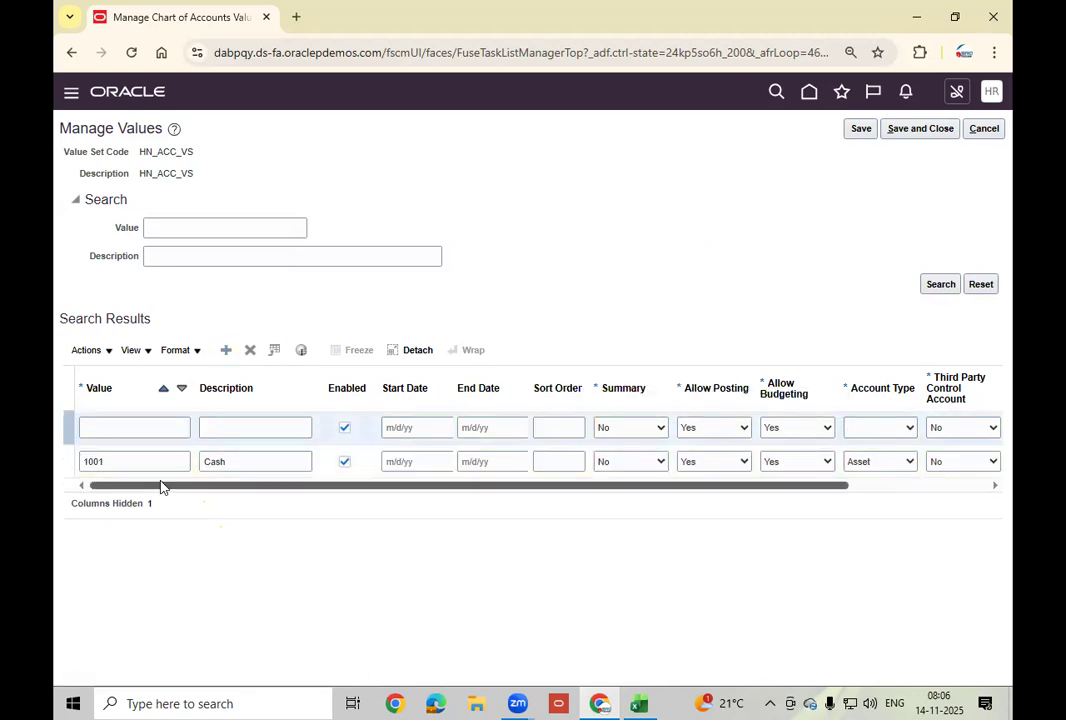
pyautogui.click(143, 436)
pyautogui.write('1002')
pyautogui.press('Tab')
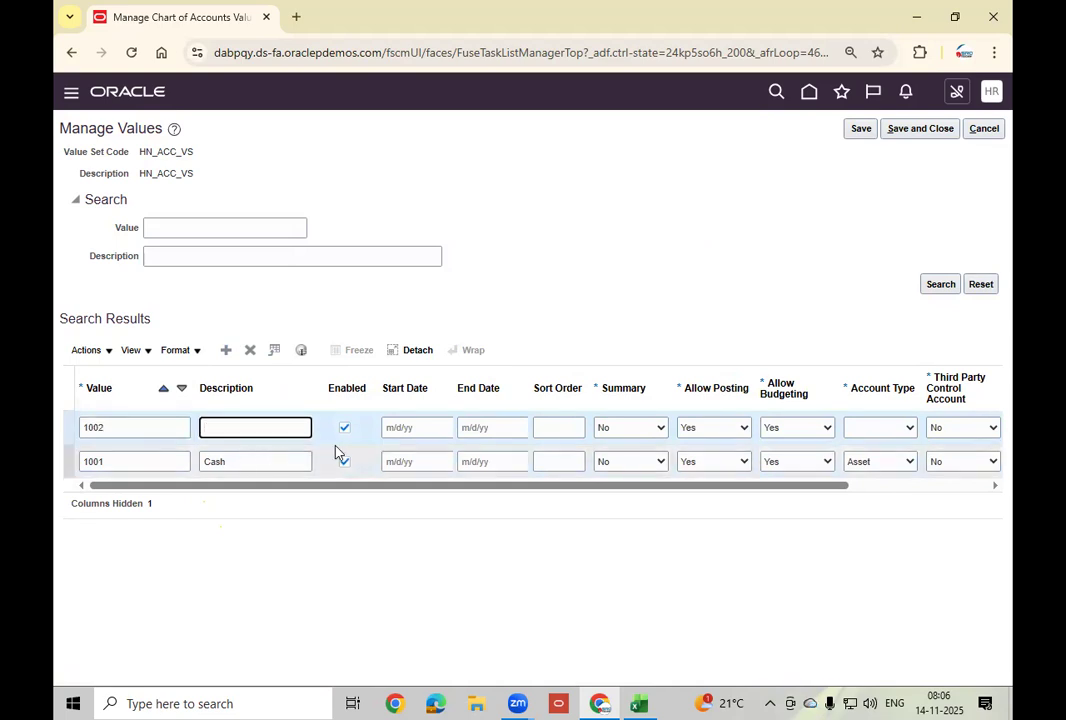
pyautogui.write('Receivable')
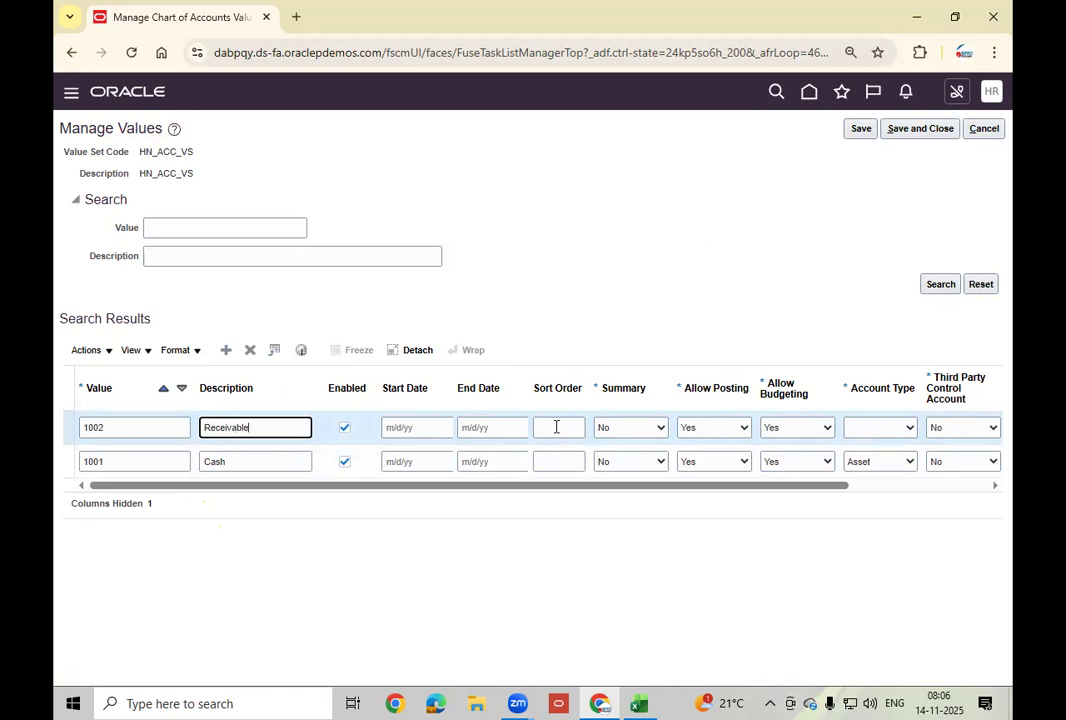
pyautogui.click(909, 429)
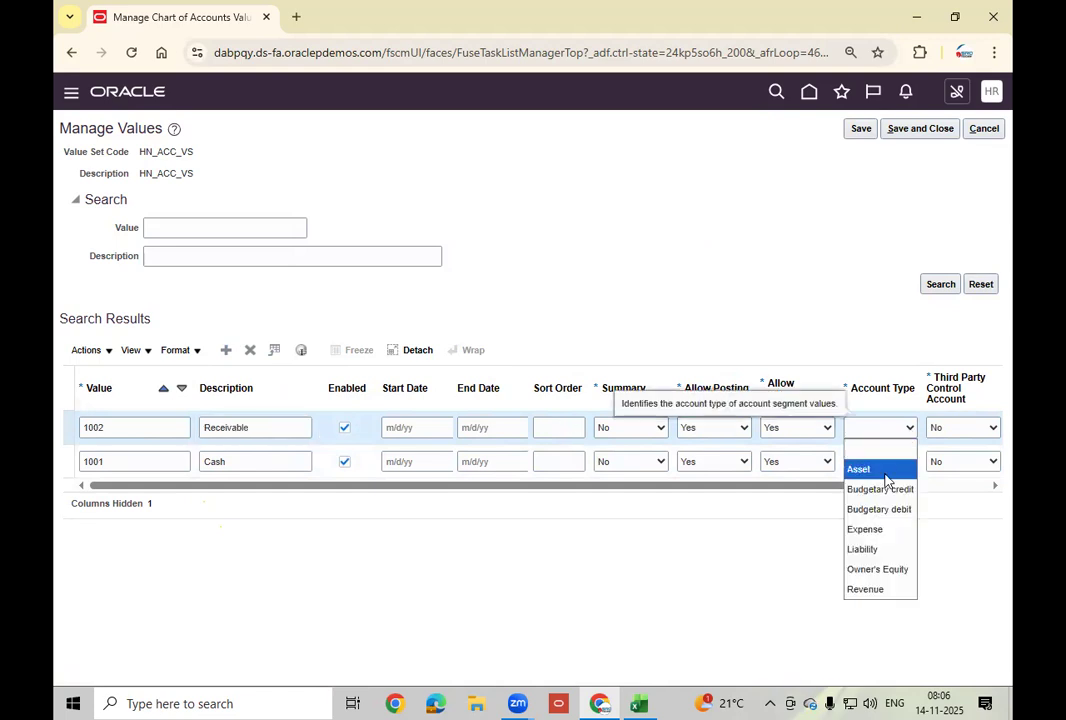
pyautogui.click(884, 474)
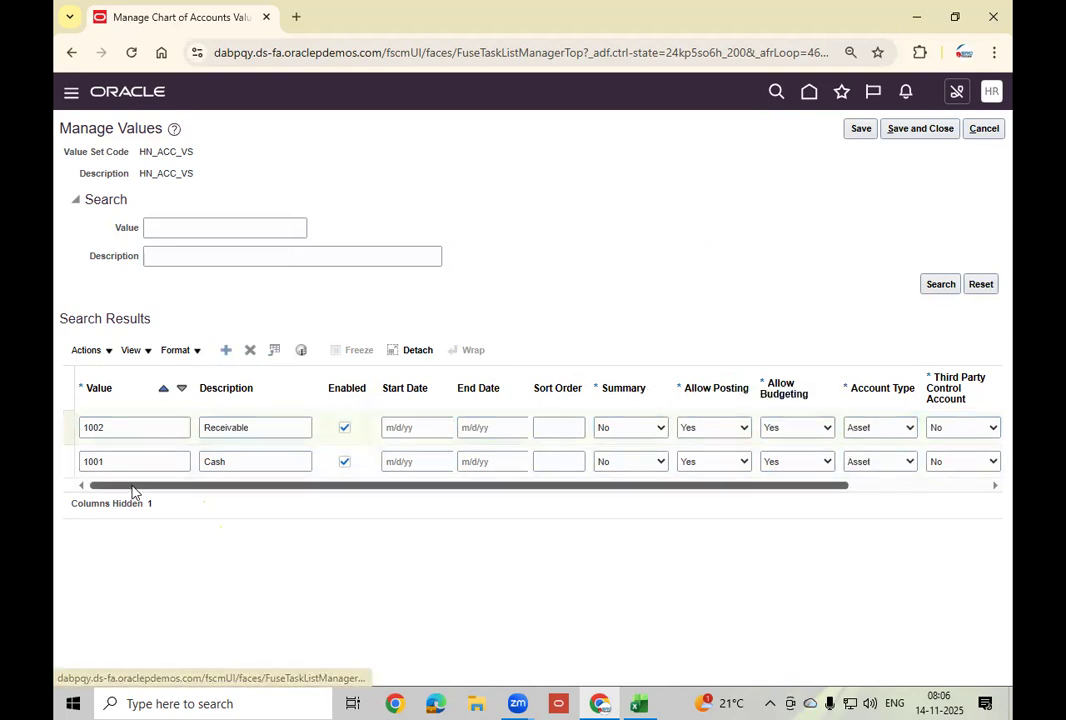
# Add account 1003 Mtl with Account Type Asset.
pyautogui.click(130, 428)
pyautogui.write('1003')
pyautogui.press('Tab')
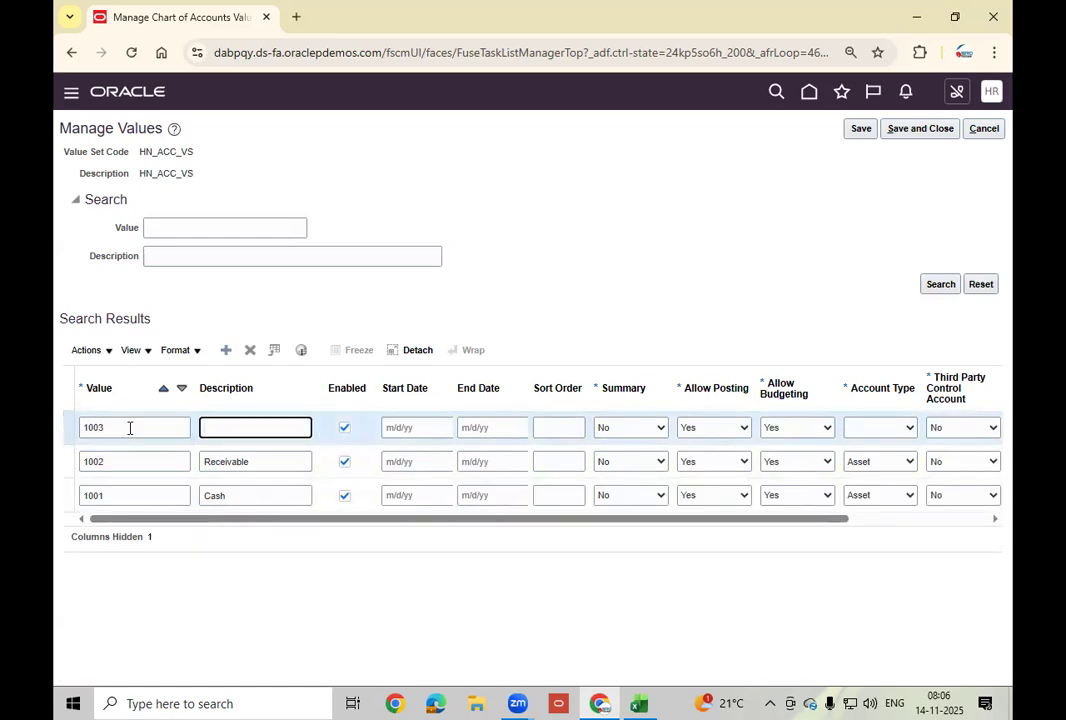
pyautogui.write('Mtl')
pyautogui.click(874, 436)
pyautogui.click(860, 471)
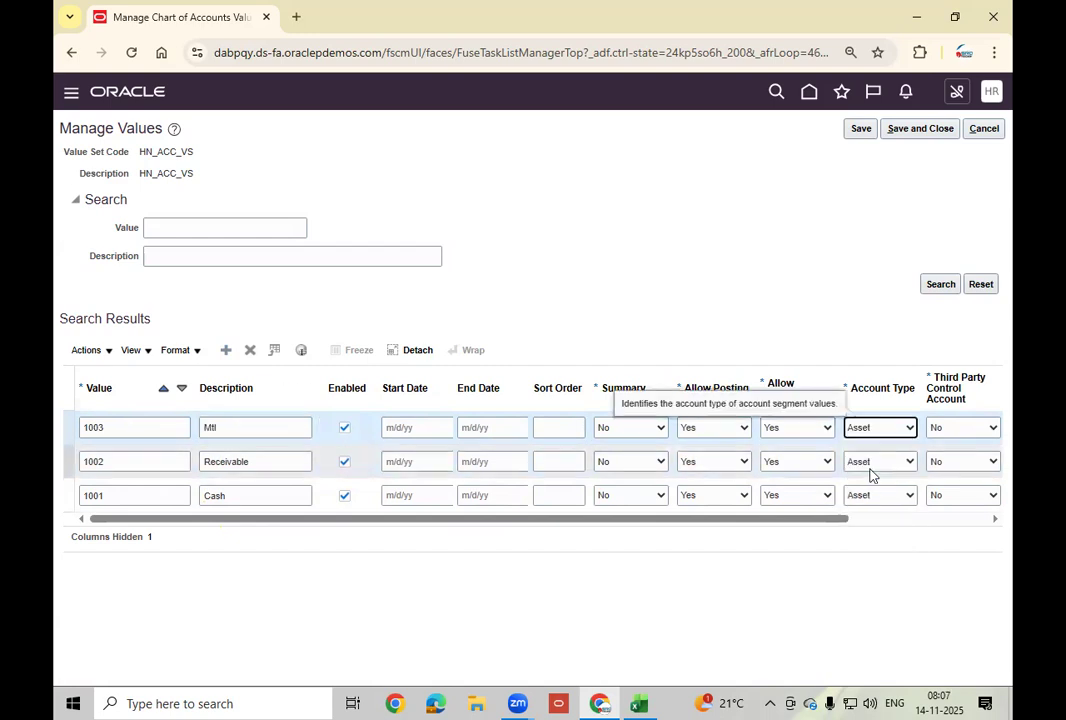
# Add account 2001 Liability with Account Type Liability.
pyautogui.click(226, 351)
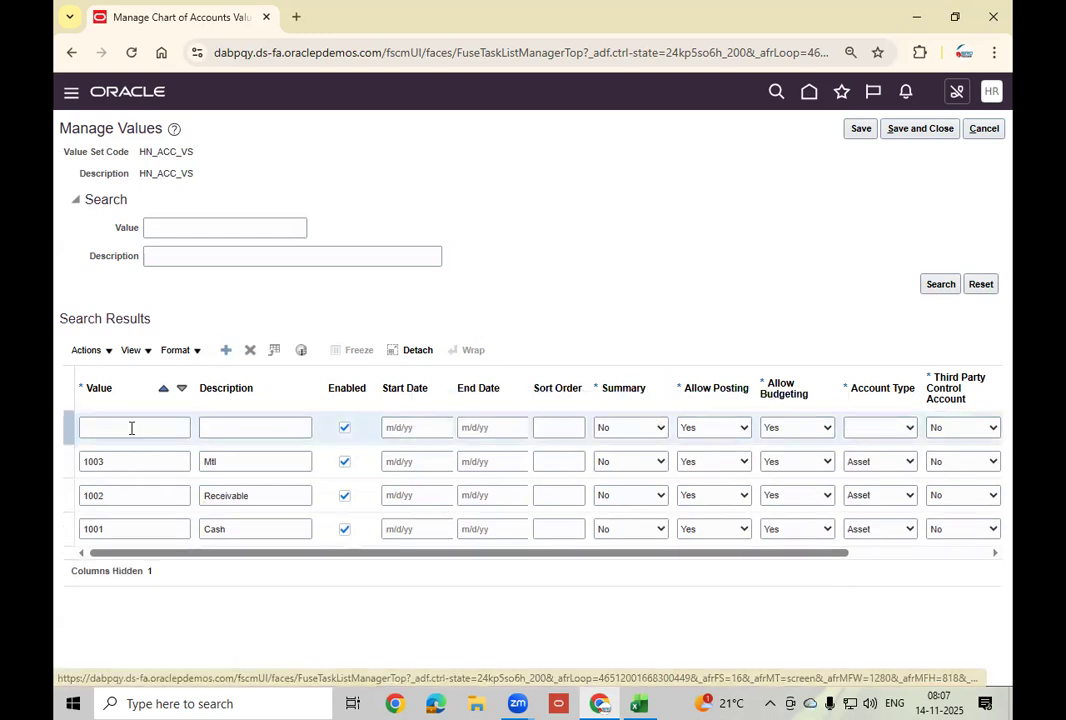
pyautogui.write('2001')
pyautogui.press('Tab')
pyautogui.write('Liability')
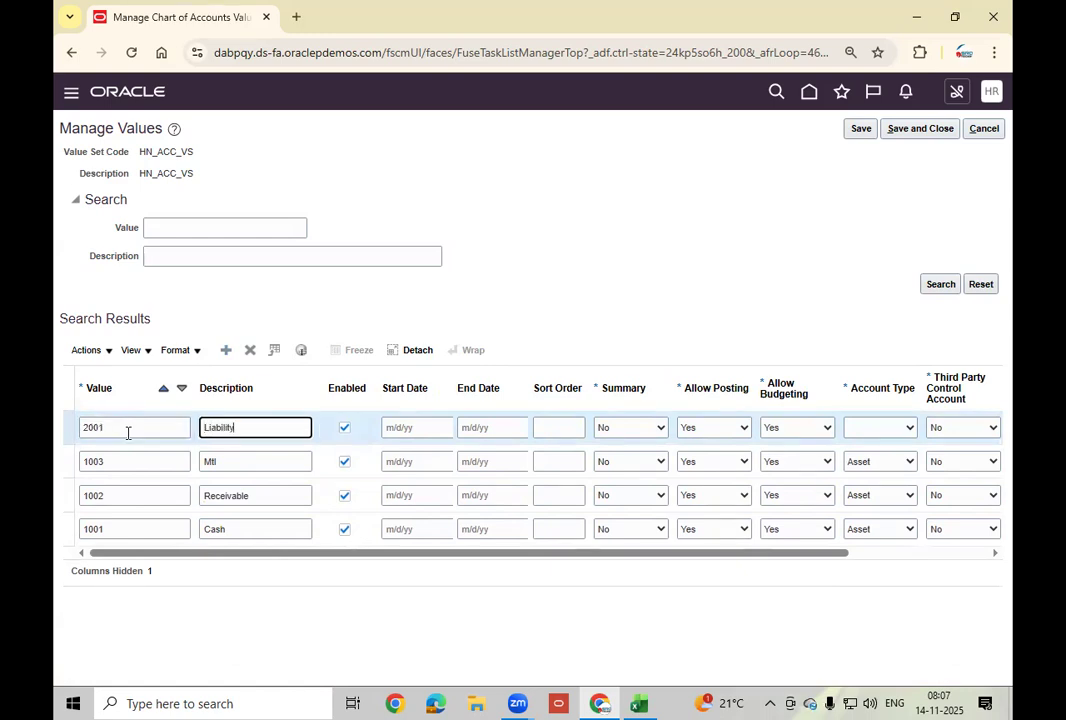
pyautogui.click(909, 430)
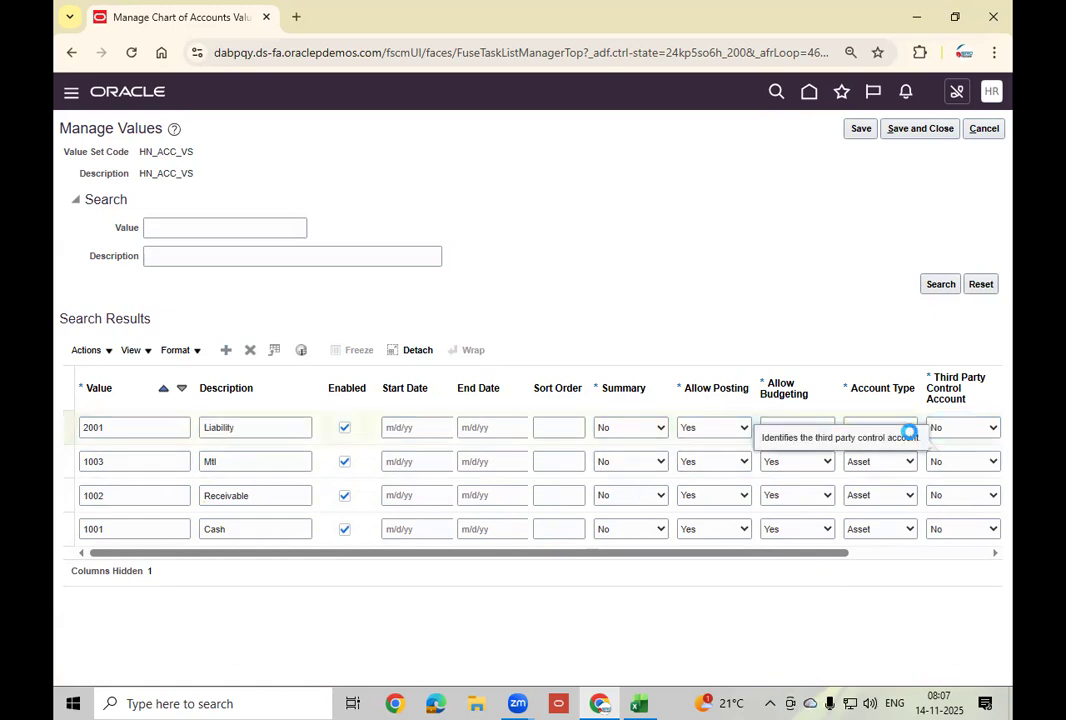
pyautogui.click(908, 430)
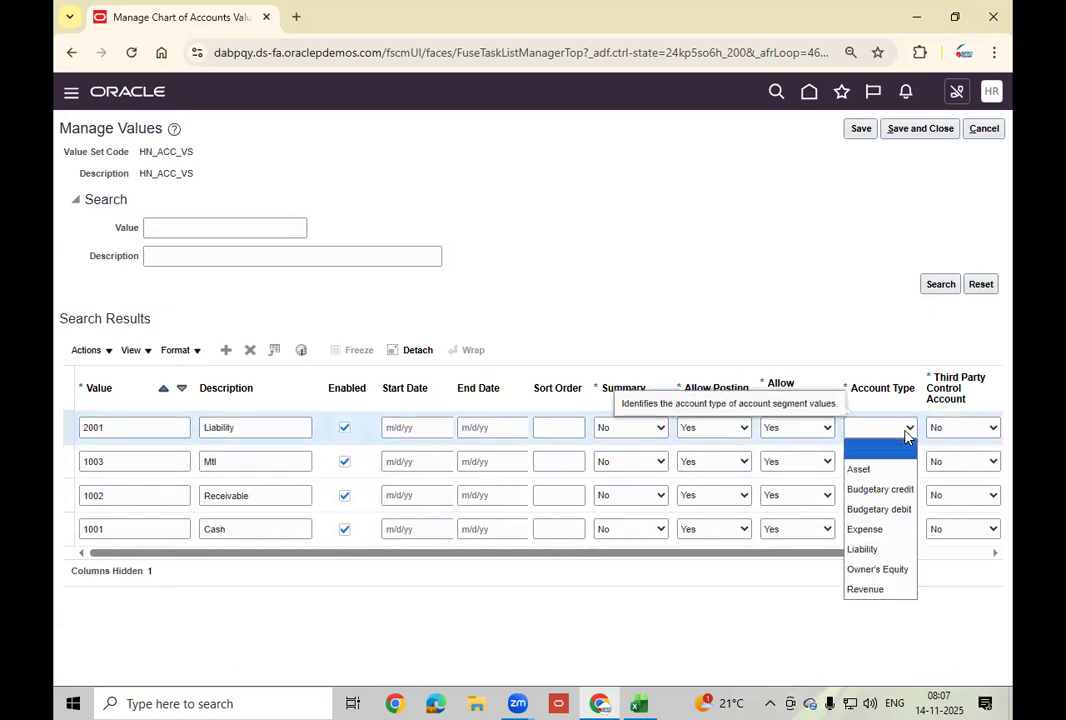
pyautogui.click(885, 549)
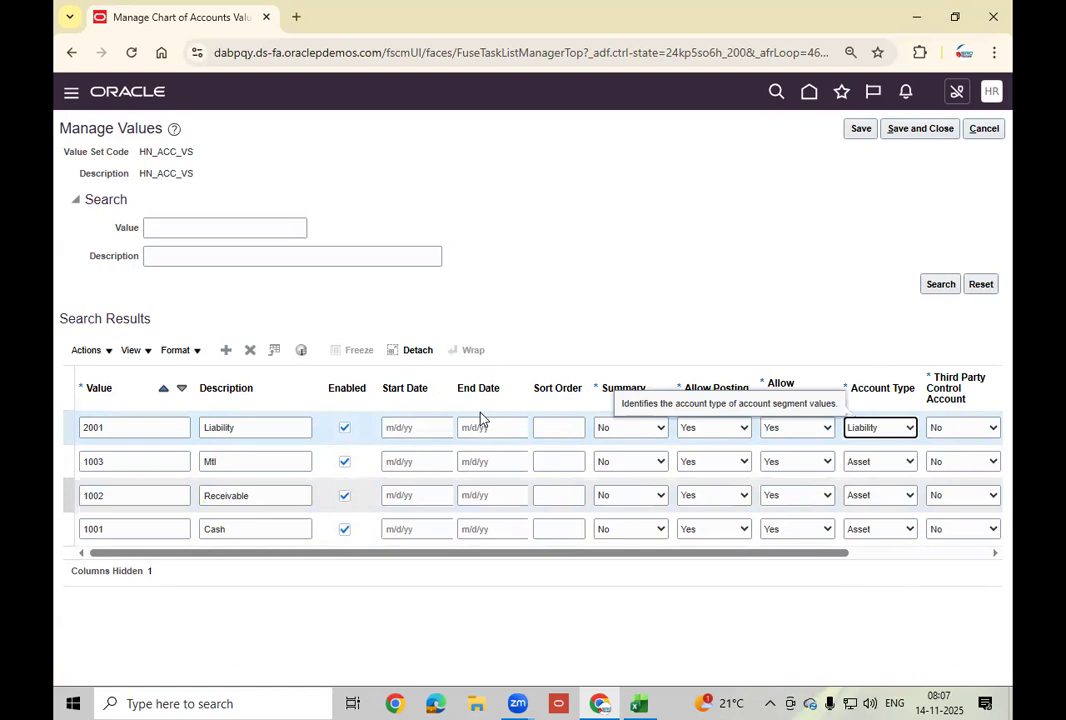
pyautogui.click(226, 350)
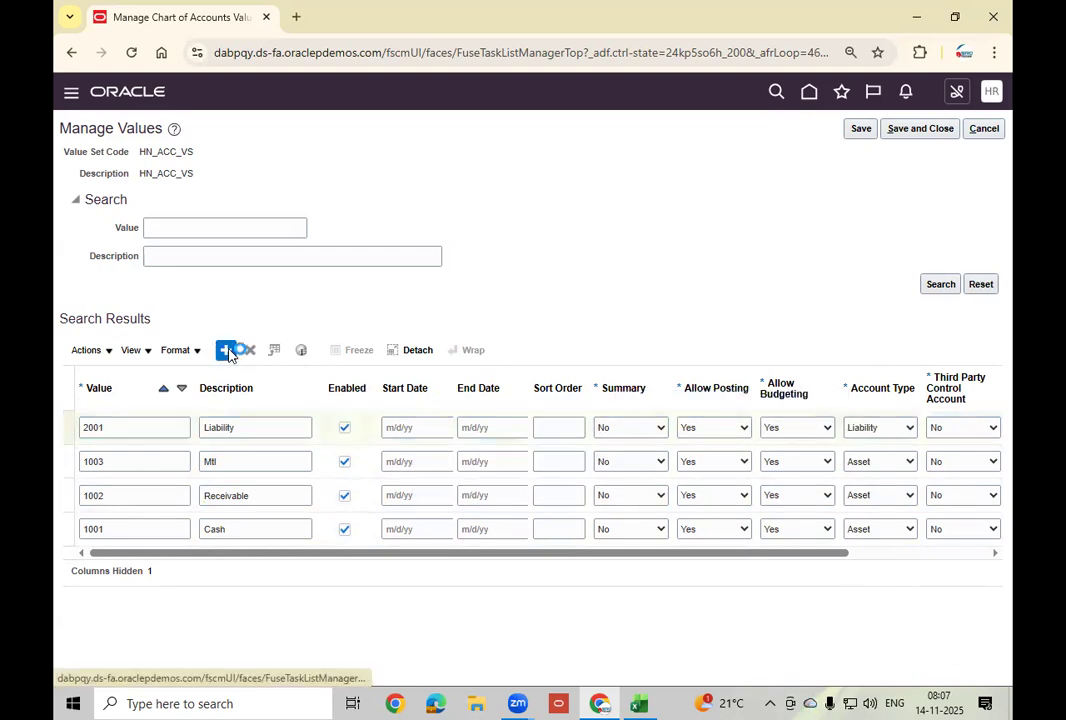
# Enter account 2002 'Inv AP Arrual' with Account Type Liability.
pyautogui.write('2002')
pyautogui.press('Tab')
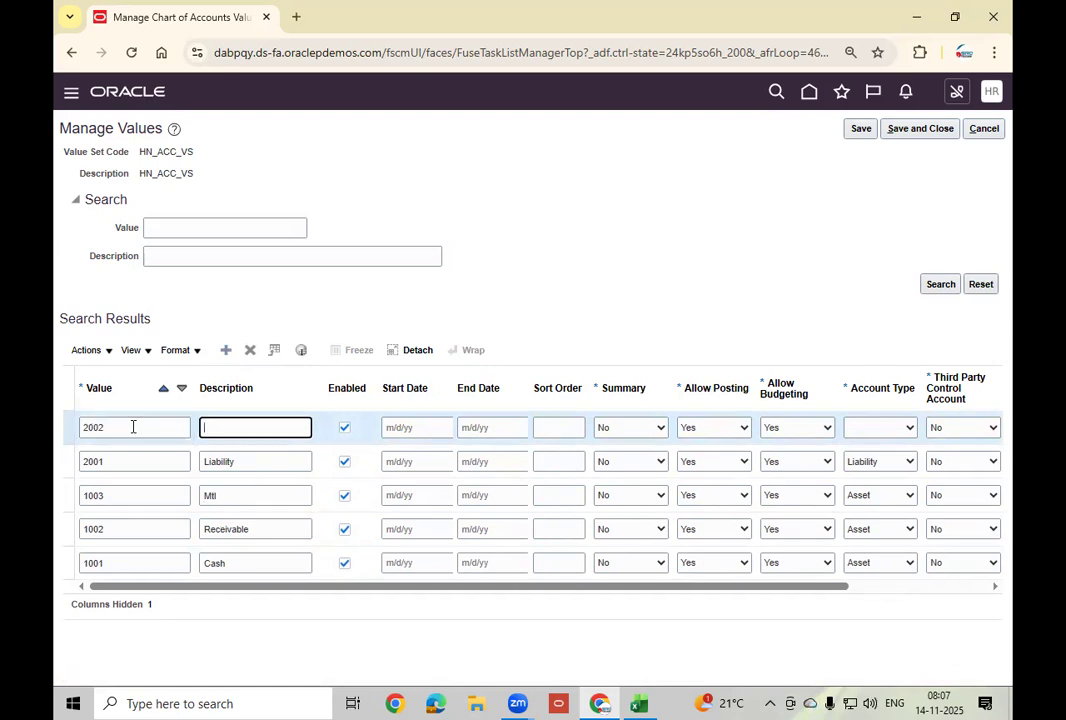
pyautogui.write('Inv AP Arrual')
pyautogui.click(873, 428)
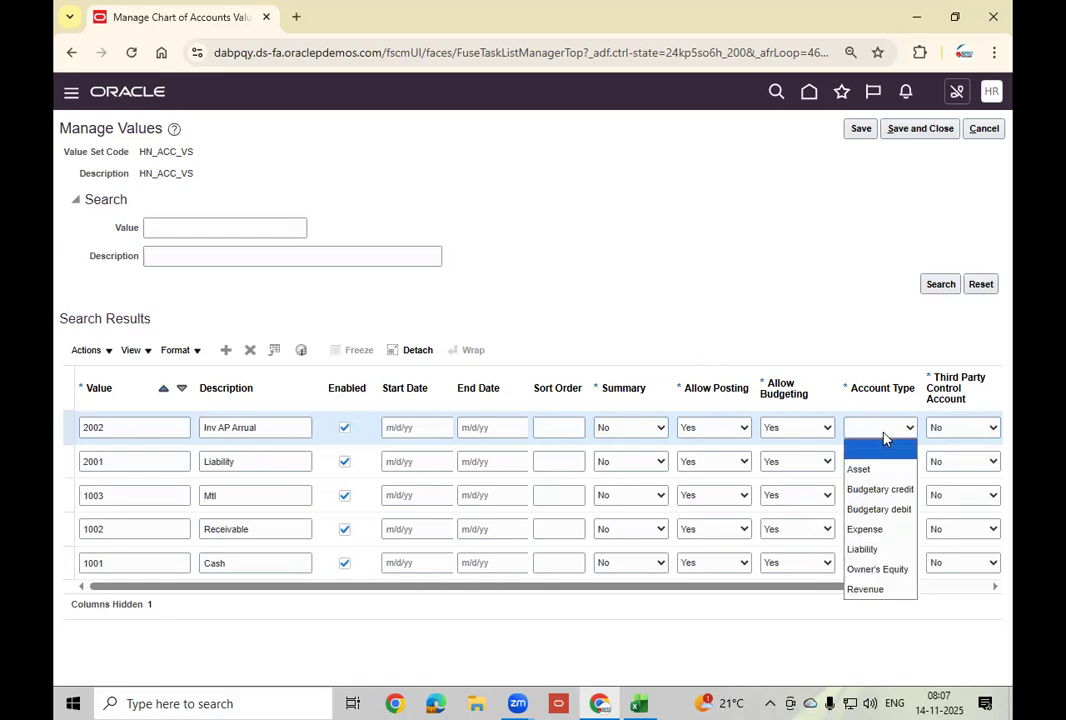
pyautogui.click(862, 549)
# Add account 3001 Salries with Account Type Expense.
pyautogui.click(226, 351)
pyautogui.click(158, 429)
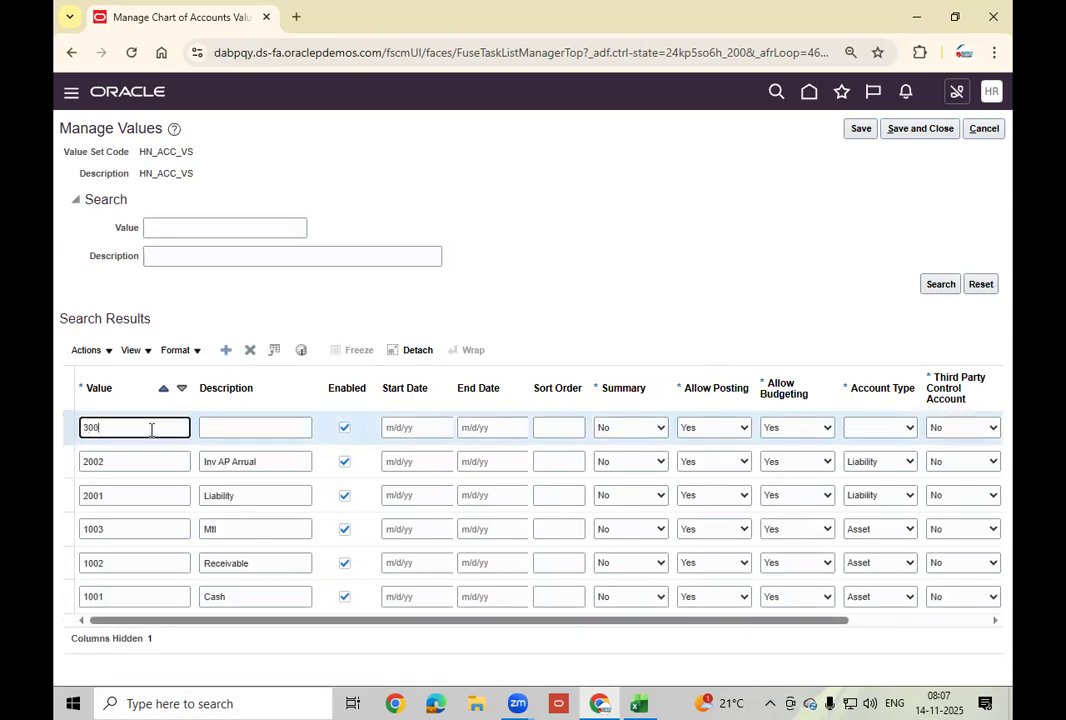
pyautogui.press('Tab')
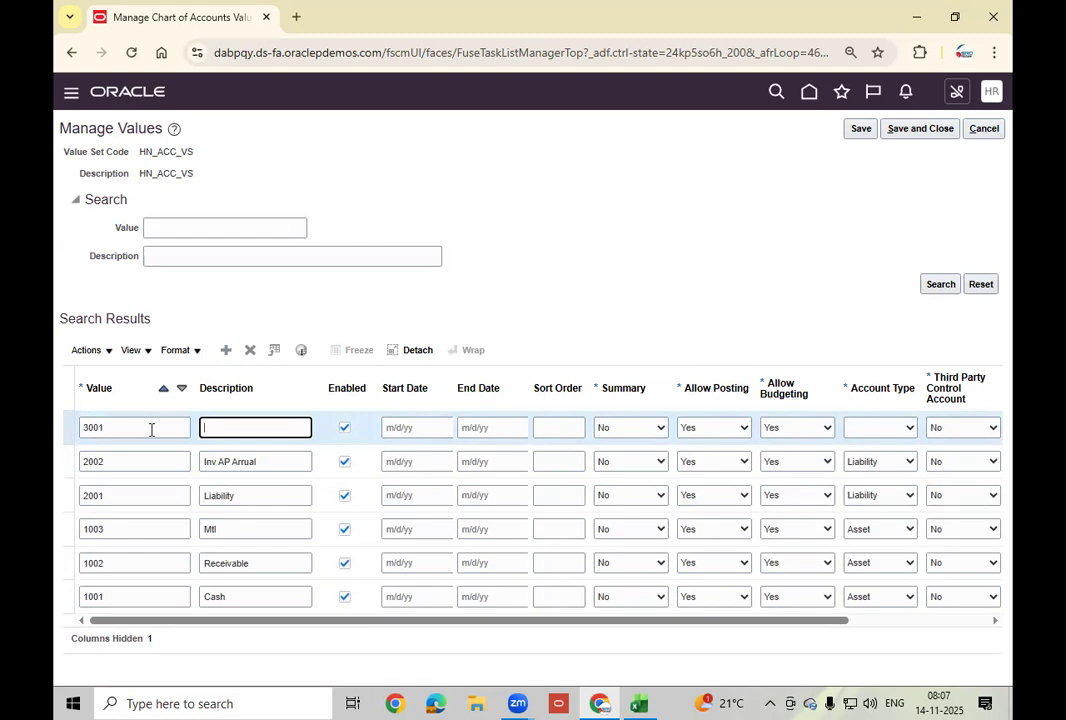
pyautogui.write('Salries')
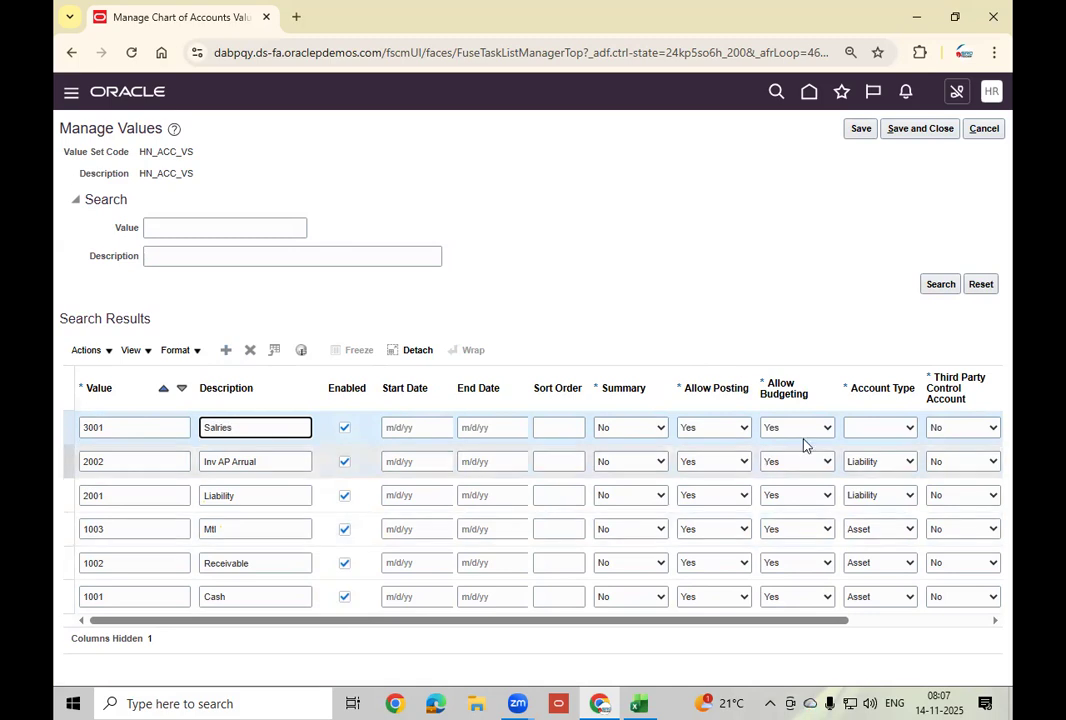
pyautogui.click(876, 430)
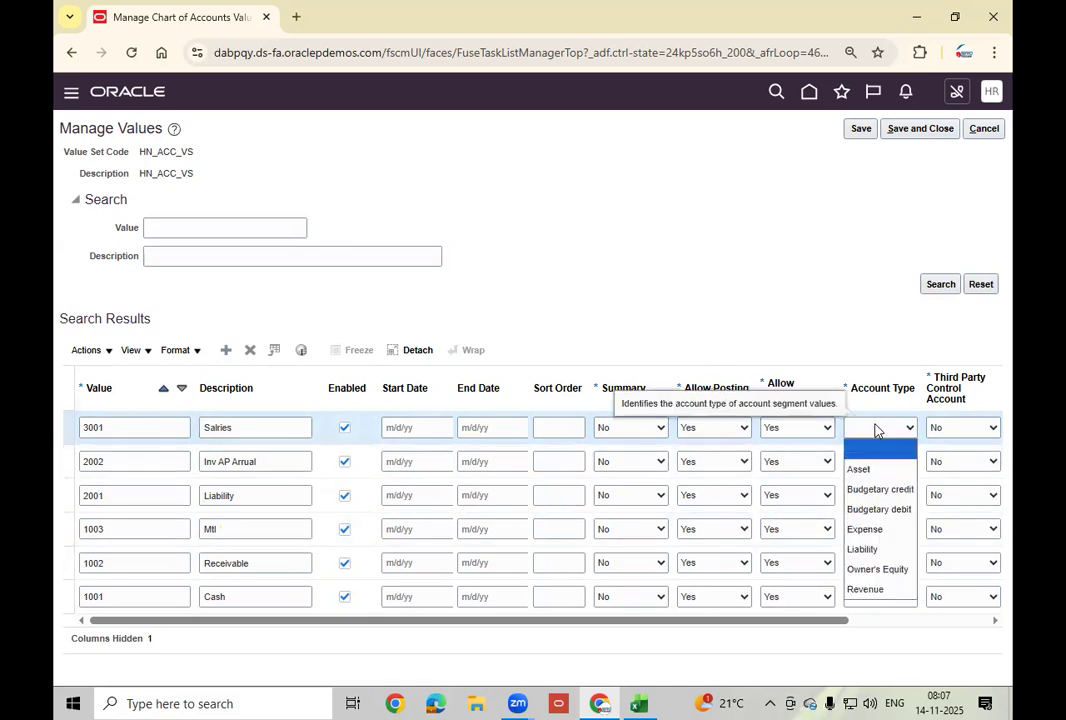
pyautogui.click(873, 536)
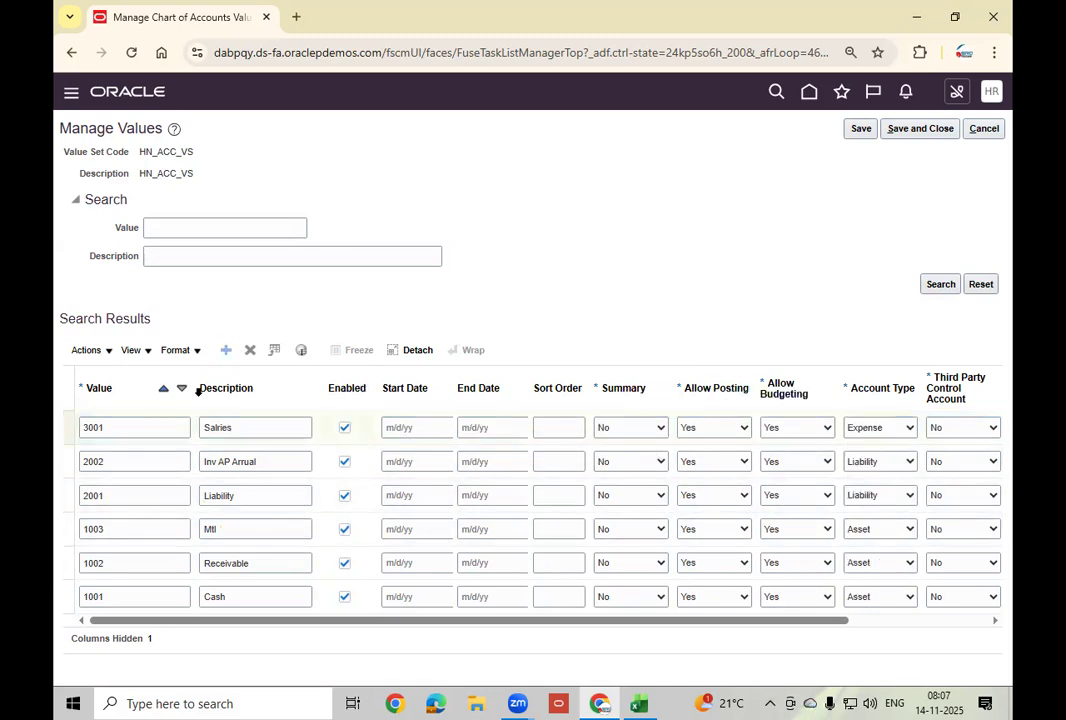
# Add account 3002 'Rent paid' with Account Type Expense.
pyautogui.click(127, 427)
pyautogui.write('3002')
pyautogui.press('Tab')
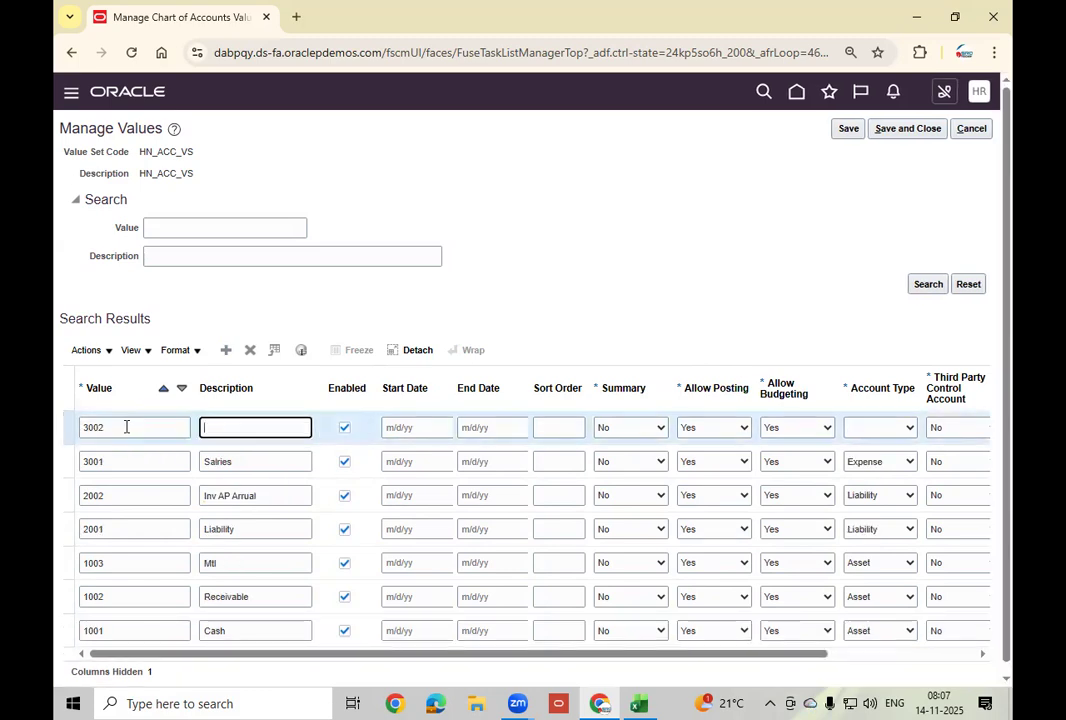
pyautogui.write('Rent paid')
pyautogui.click(883, 429)
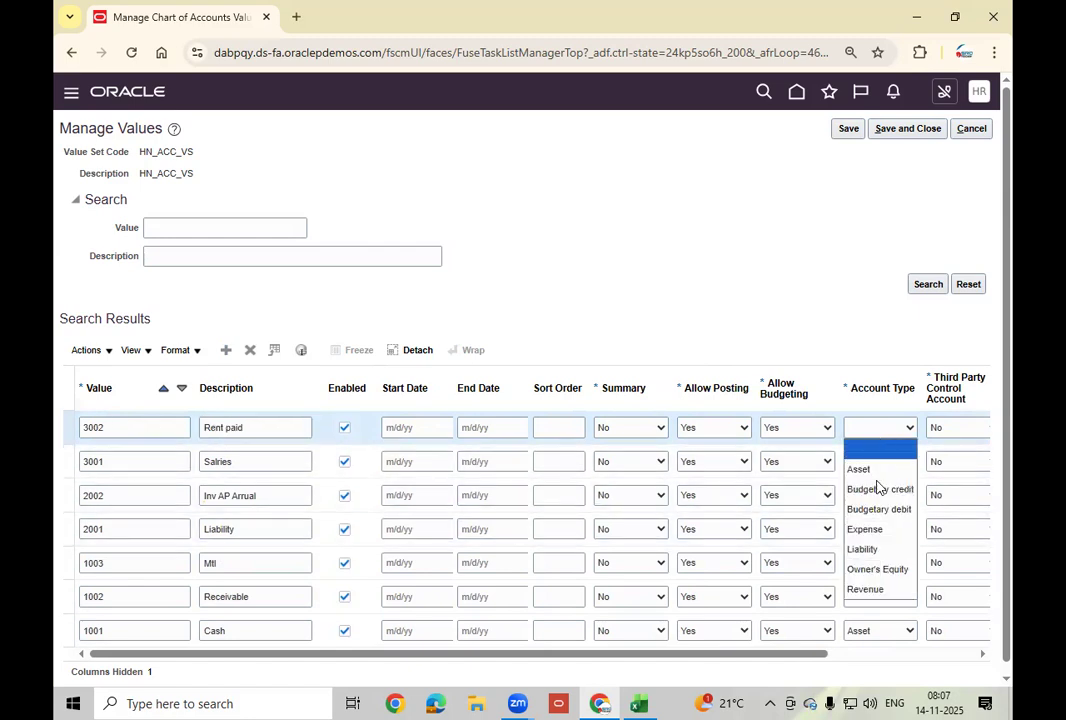
pyautogui.click(866, 530)
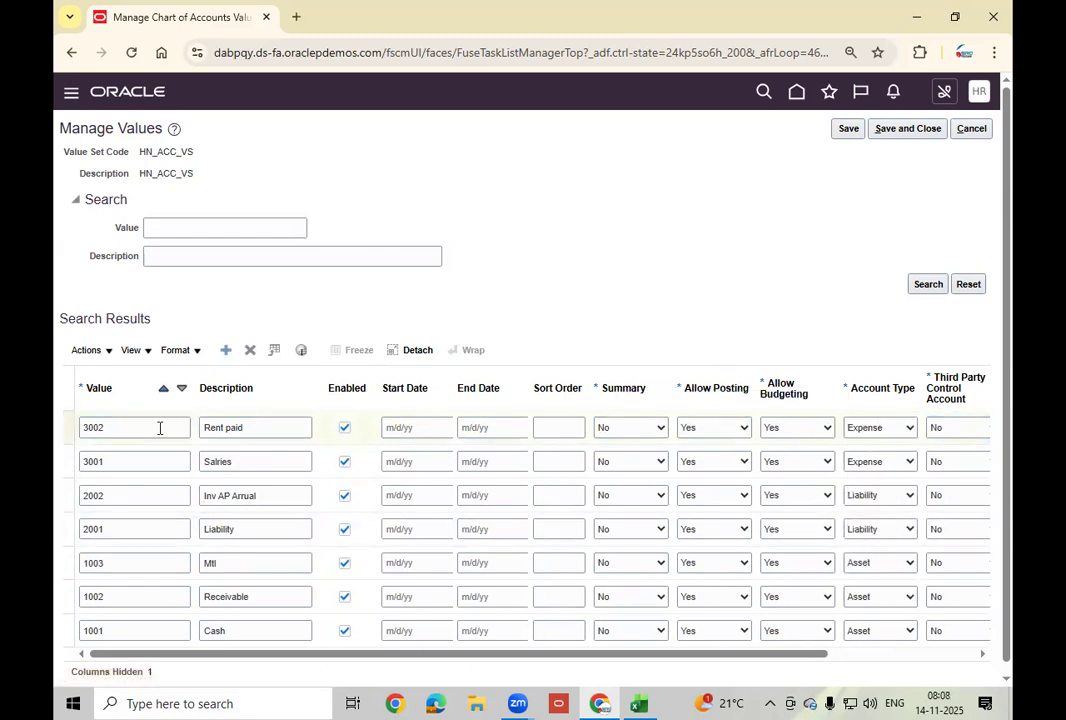
# Add account 4001 Sales with Account Type Revenue.
pyautogui.write('4001')
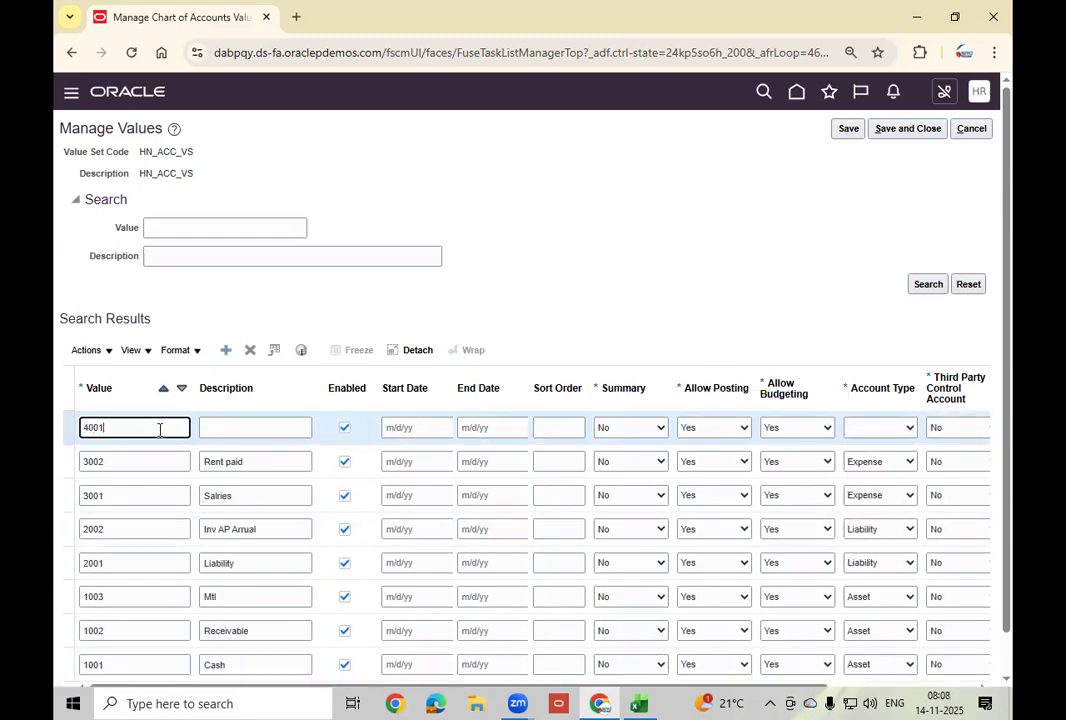
pyautogui.press('Tab')
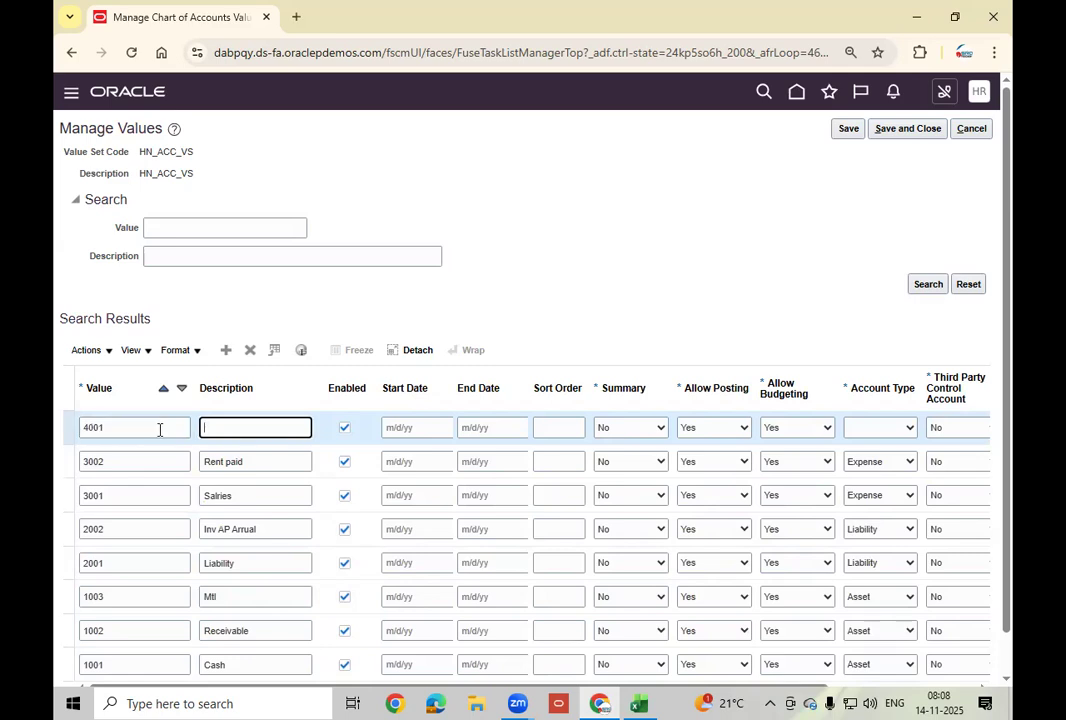
pyautogui.write('Sales')
pyautogui.click(875, 427)
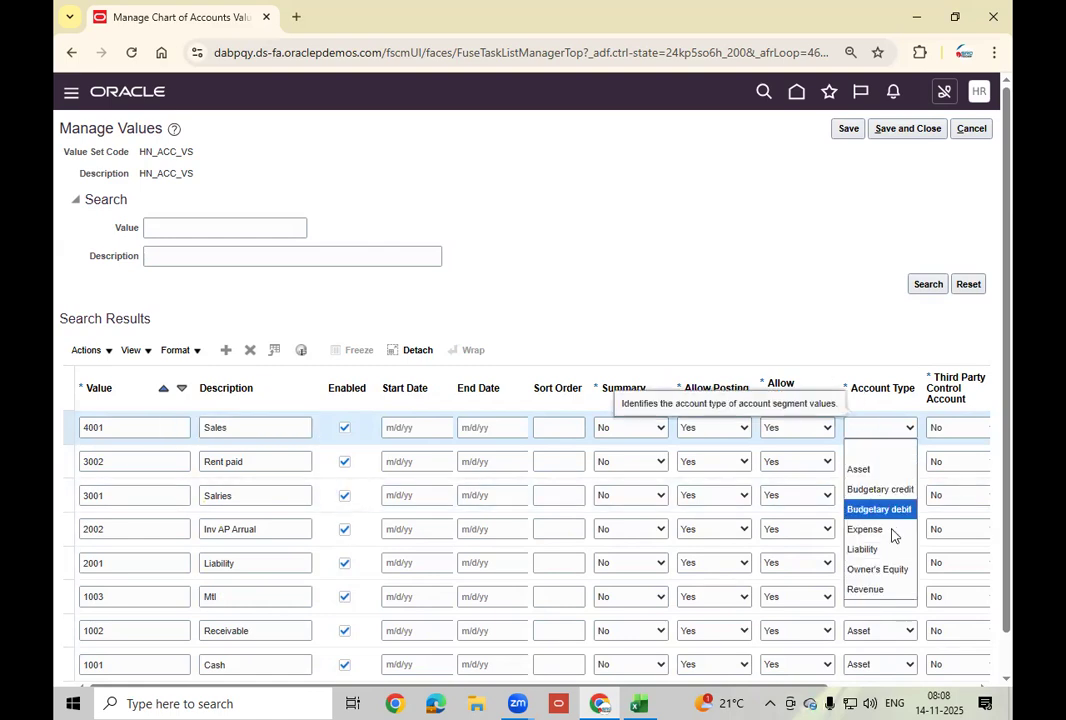
pyautogui.click(866, 589)
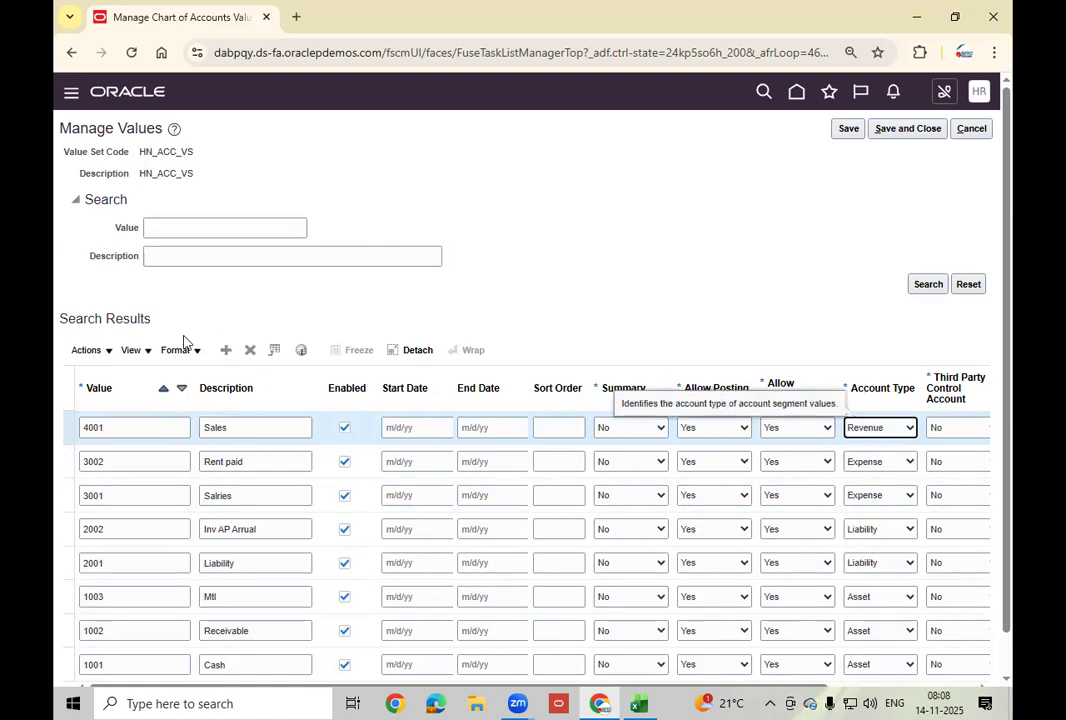
pyautogui.click(231, 354)
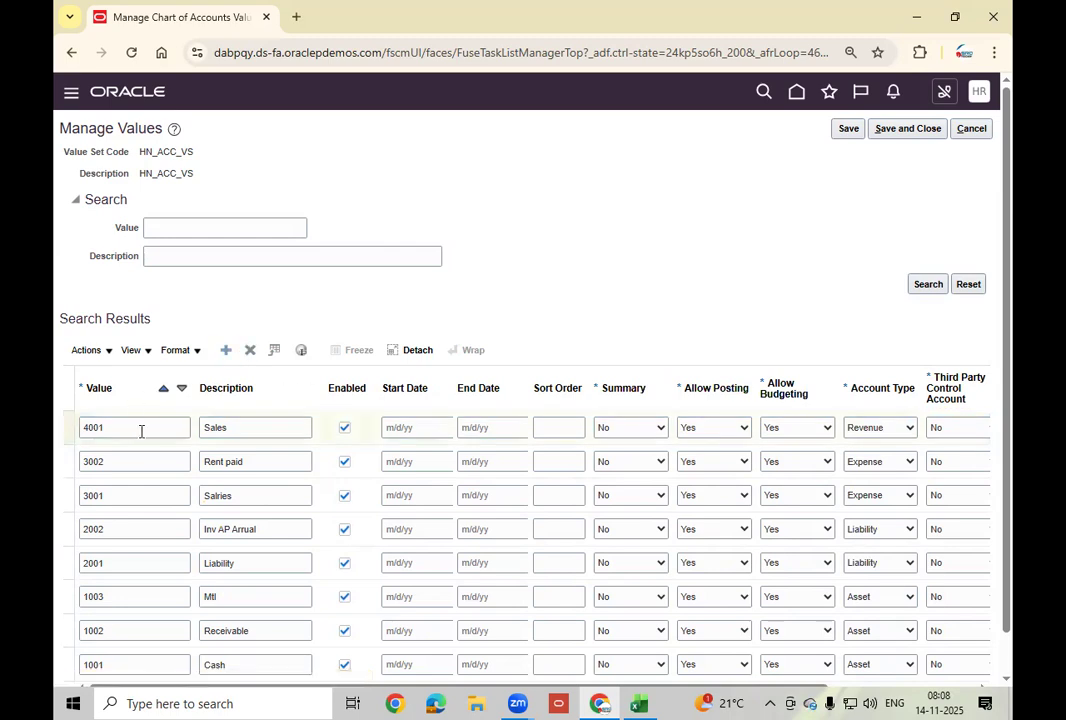
# Enter account 4002 'return on ivestments' with Account Type Revenue.
pyautogui.write('4002')
pyautogui.press('Tab')
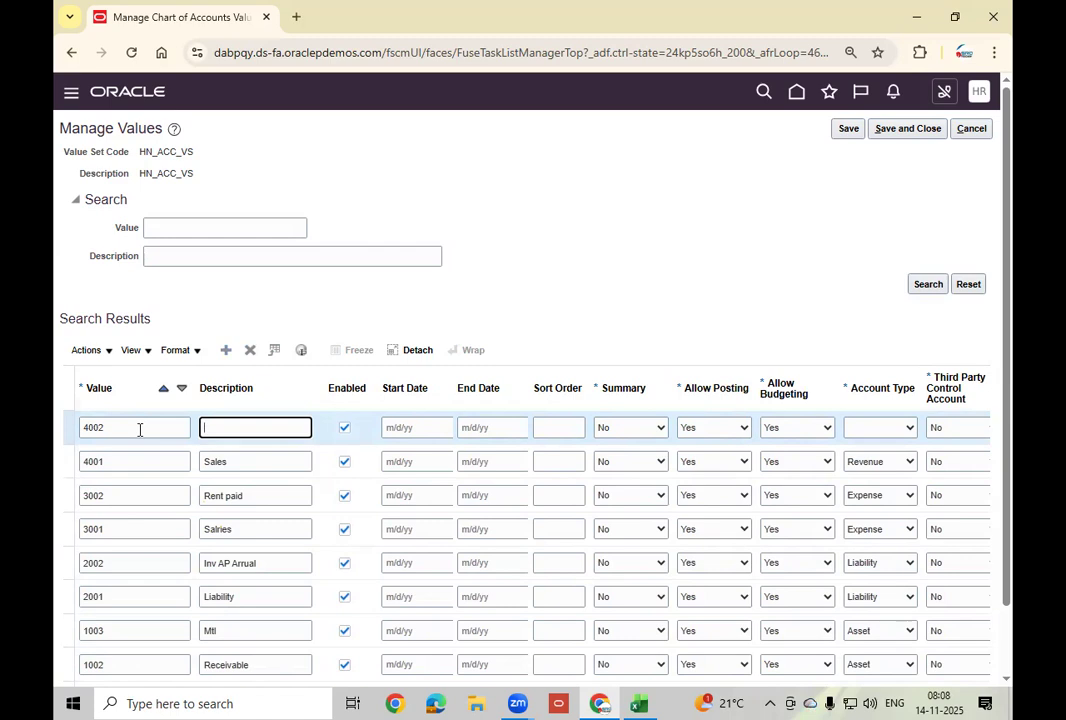
pyautogui.write('return on ivestments')
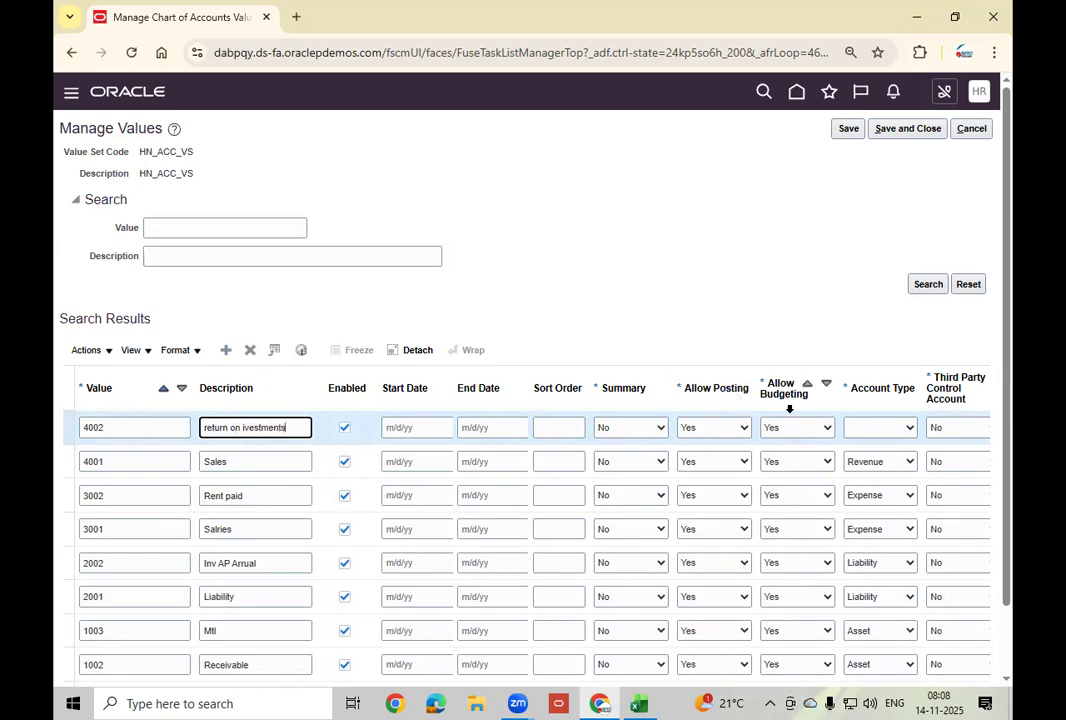
pyautogui.click(889, 433)
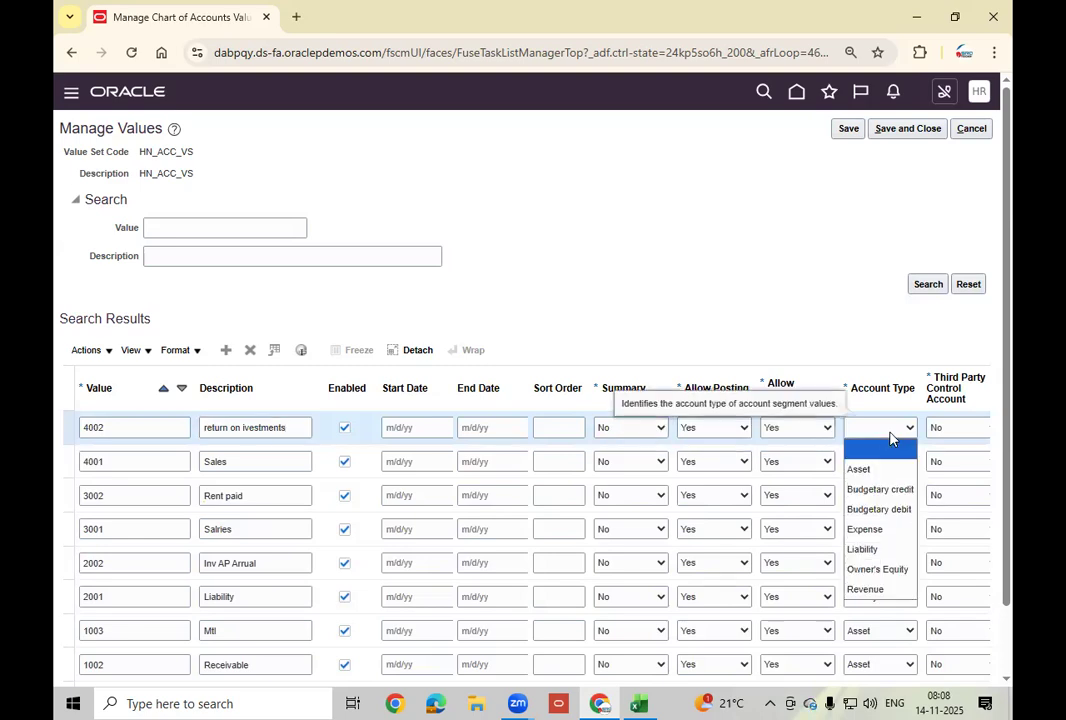
pyautogui.click(893, 590)
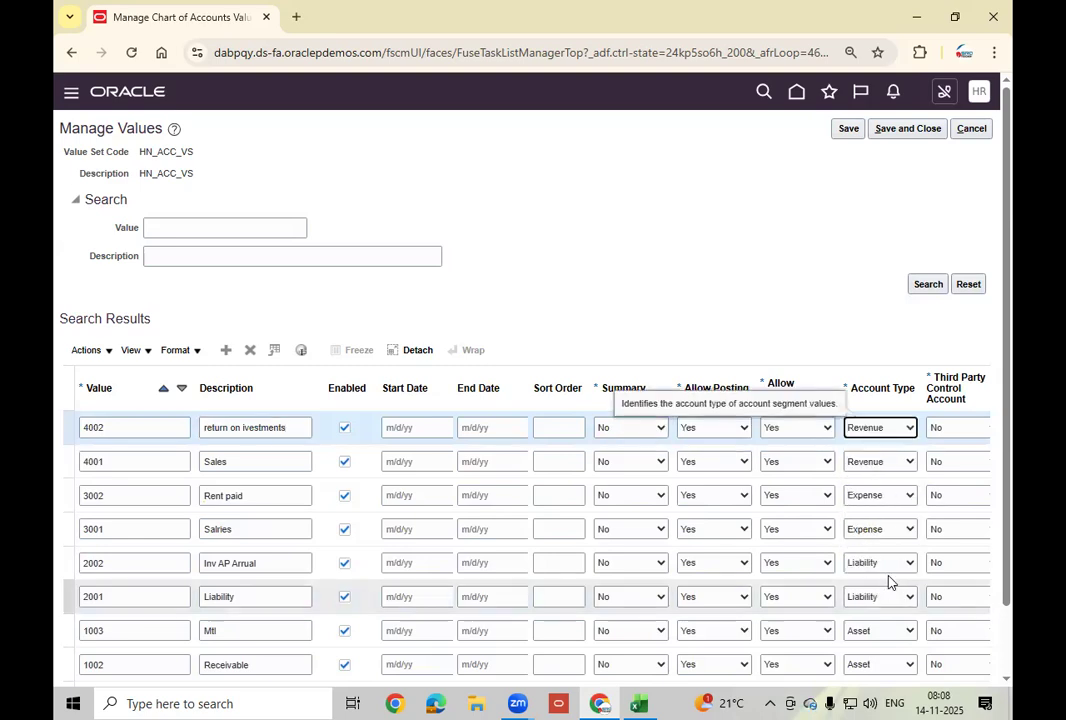
# Add account 5001 'Retained Earning' with Account Type Owner's Equity.
pyautogui.click(136, 427)
pyautogui.write('5001')
pyautogui.press('Tab')
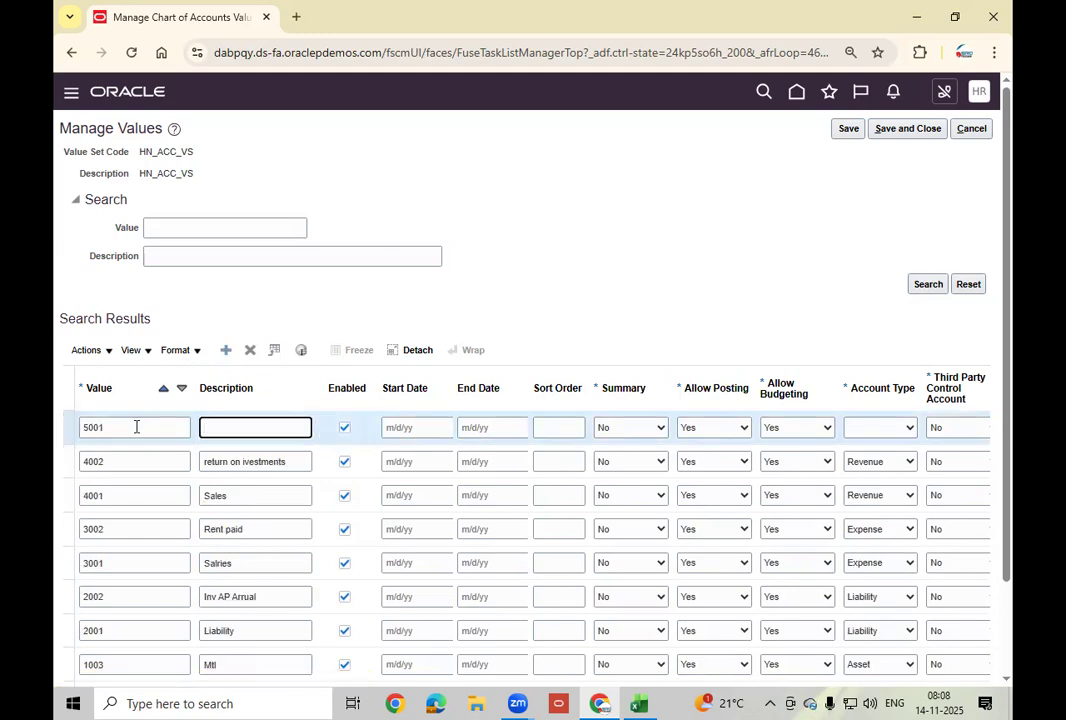
pyautogui.write('Retained Earning')
pyautogui.click(867, 432)
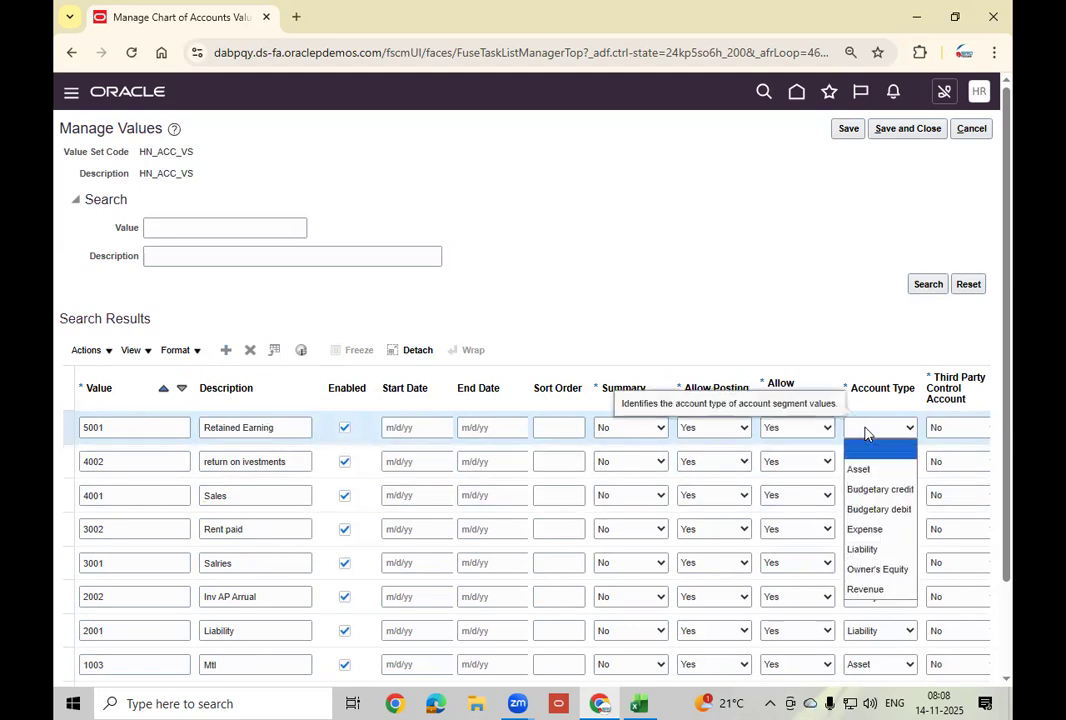
pyautogui.click(872, 570)
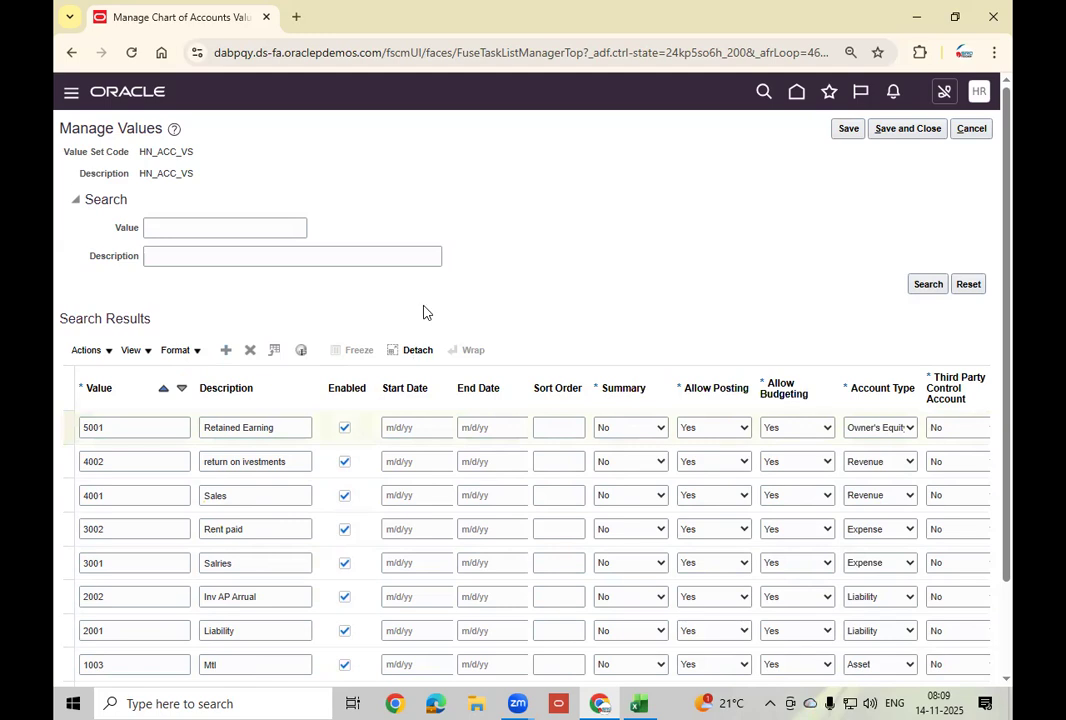
pyautogui.click(155, 428)
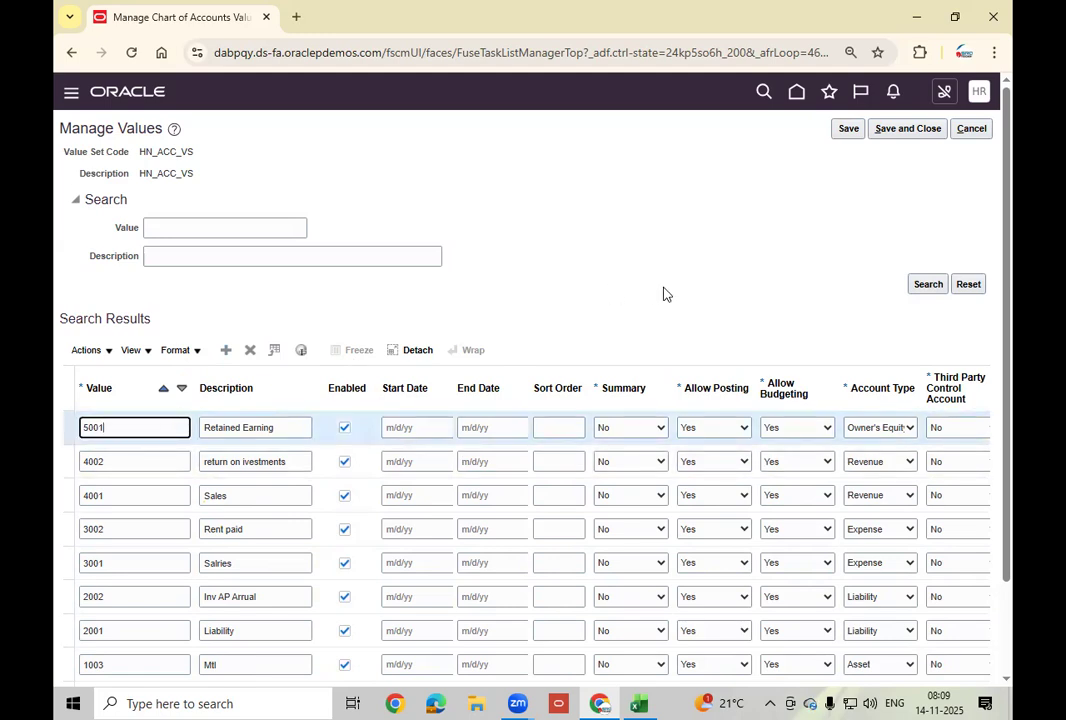
# Save the HN_ACC_VS account values 1001–5001 and close both values pages.
pyautogui.click(846, 130)
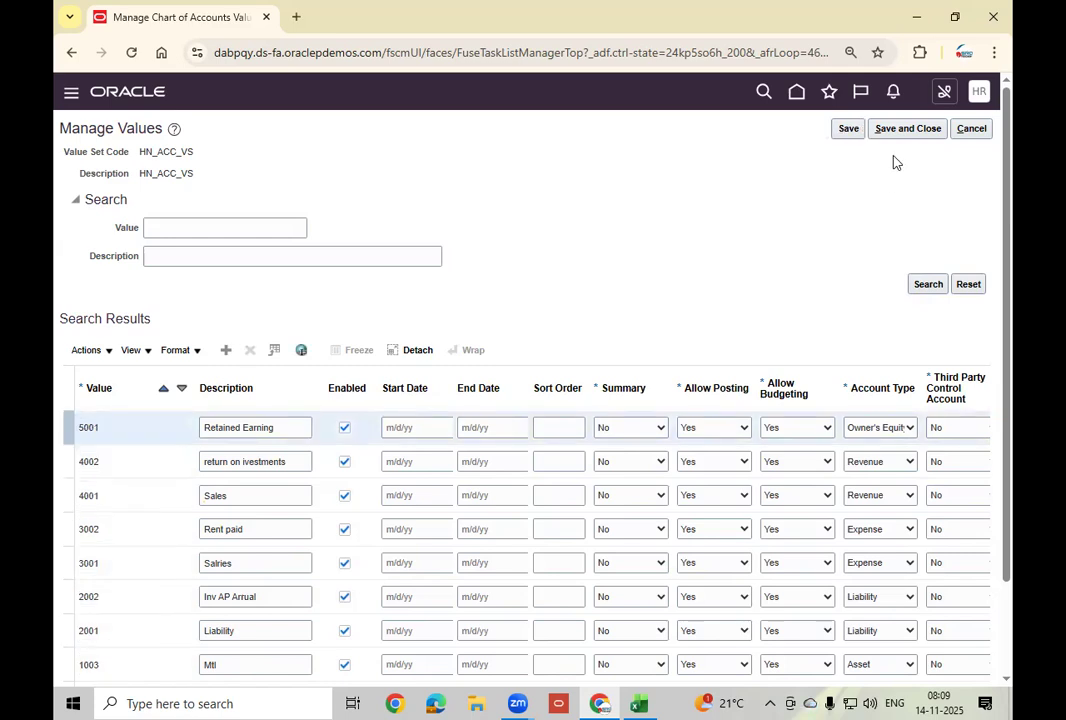
pyautogui.click(904, 130)
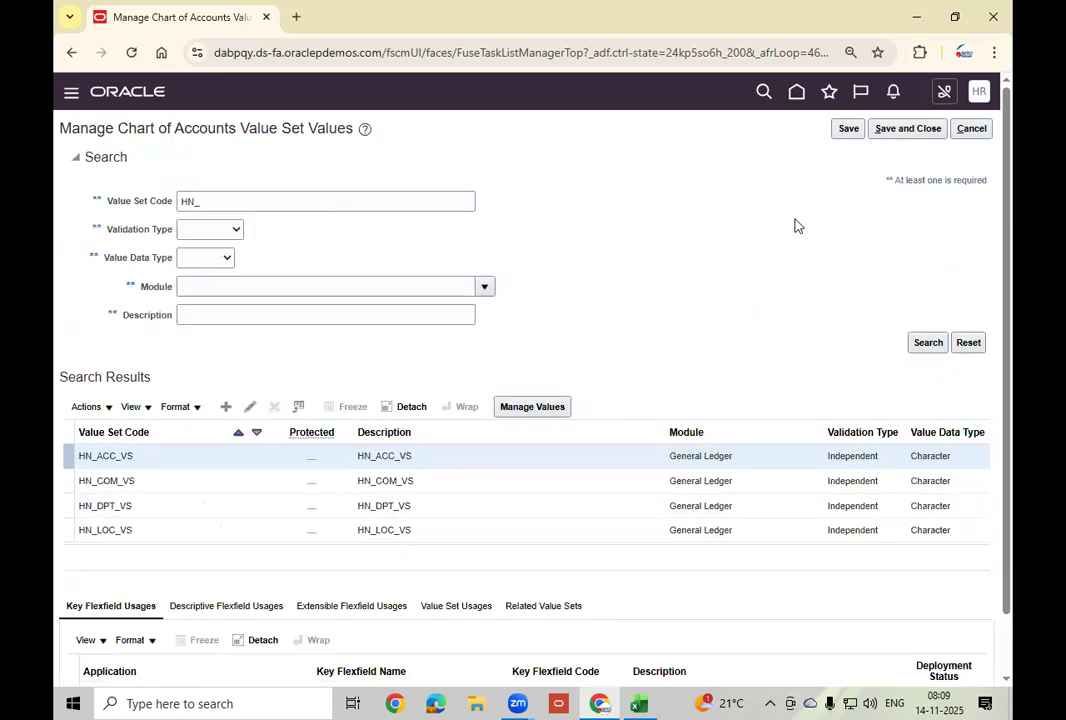
pyautogui.click(906, 134)
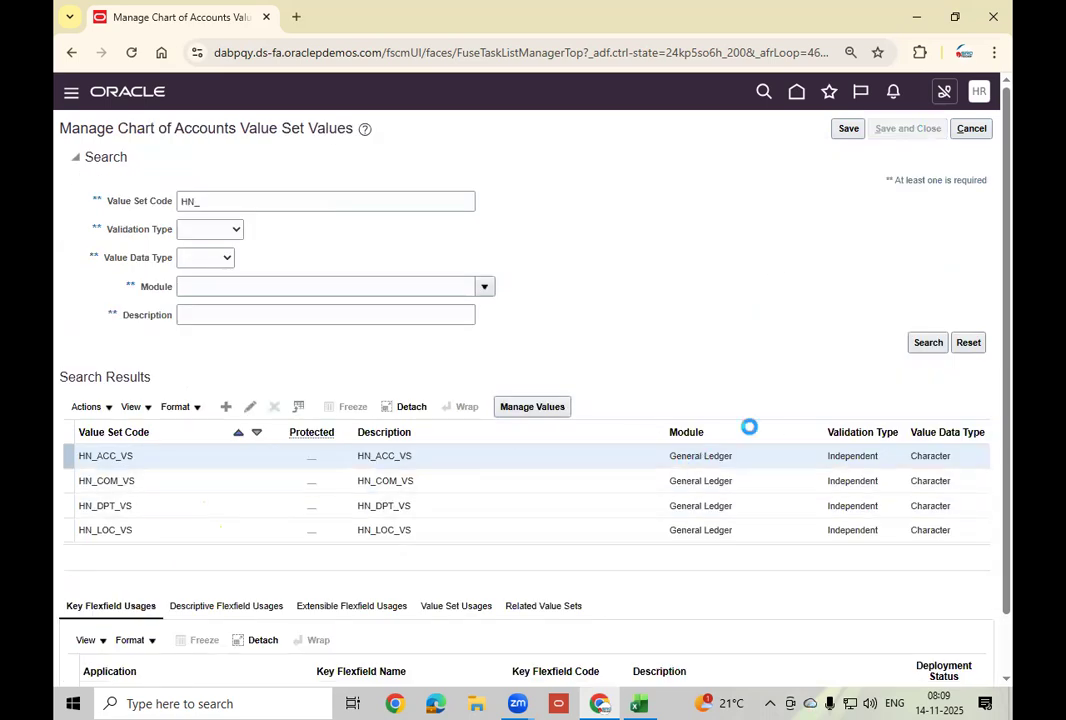